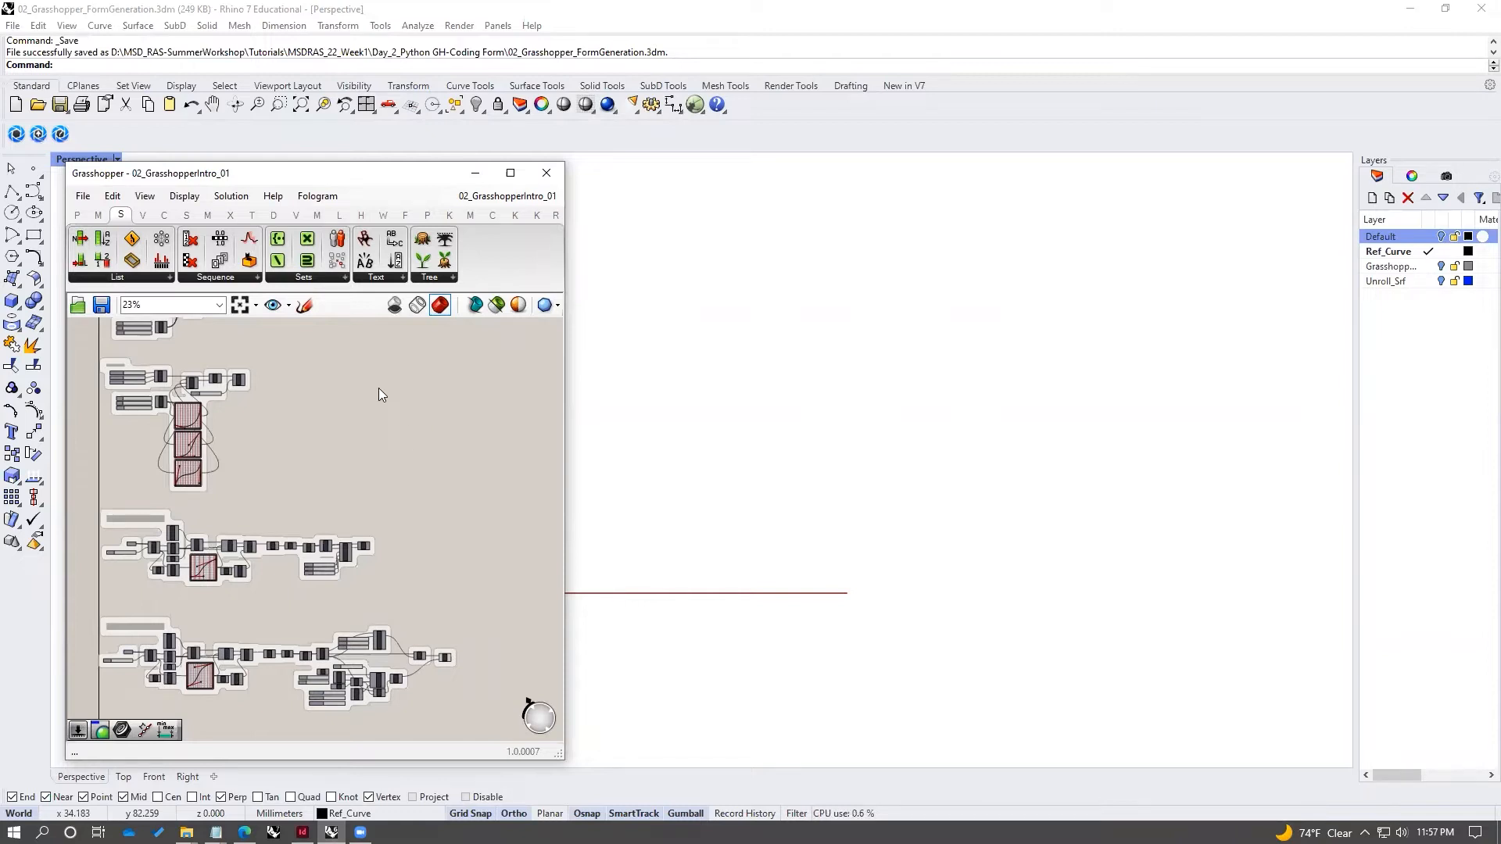
left_click_drag(502, 603, 390, 691)
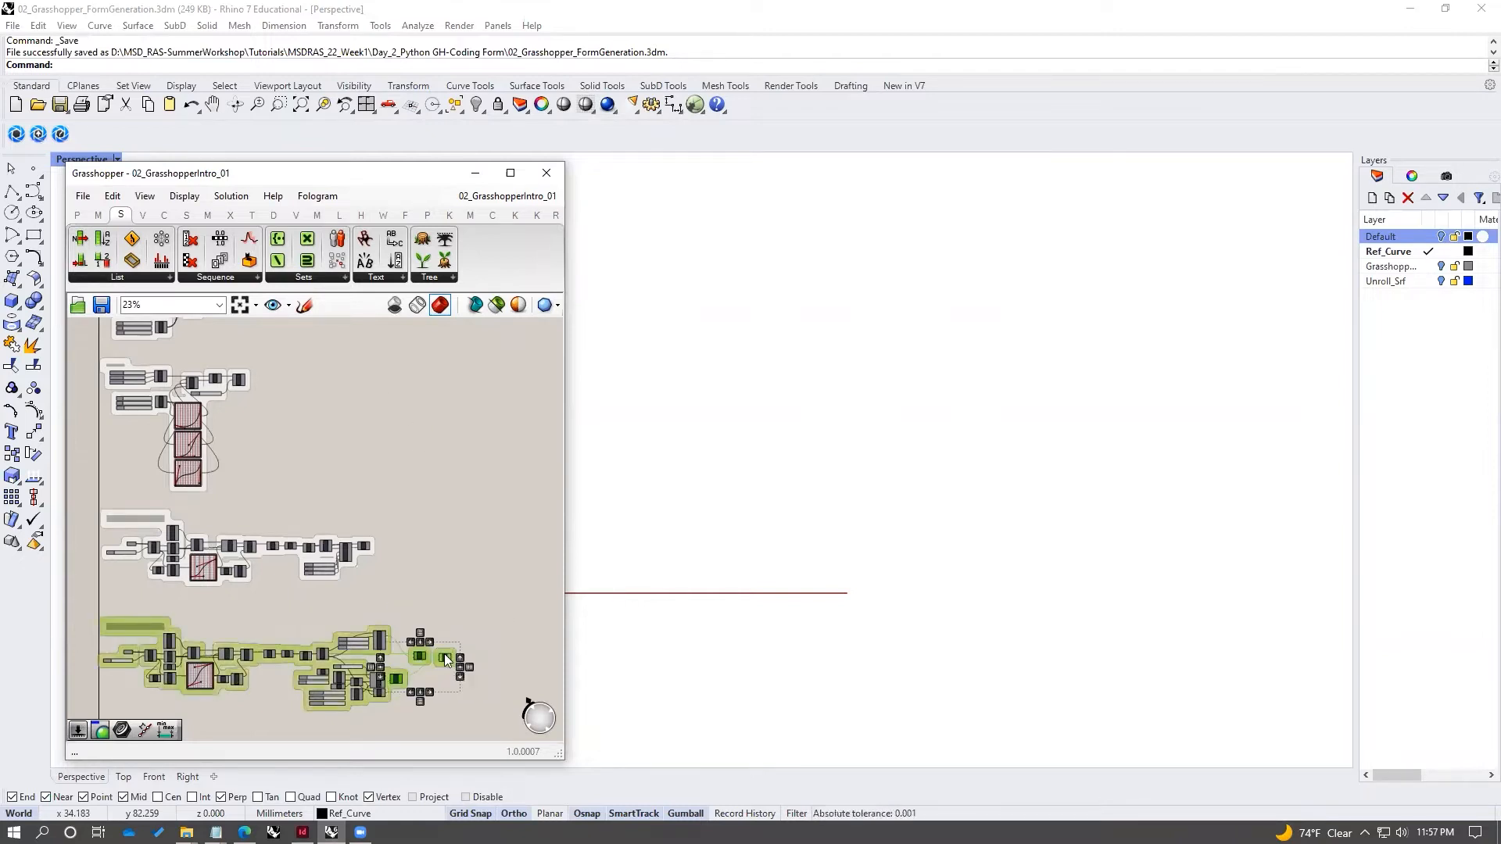
left_click(472, 641)
scroll(459, 583, "down", 3)
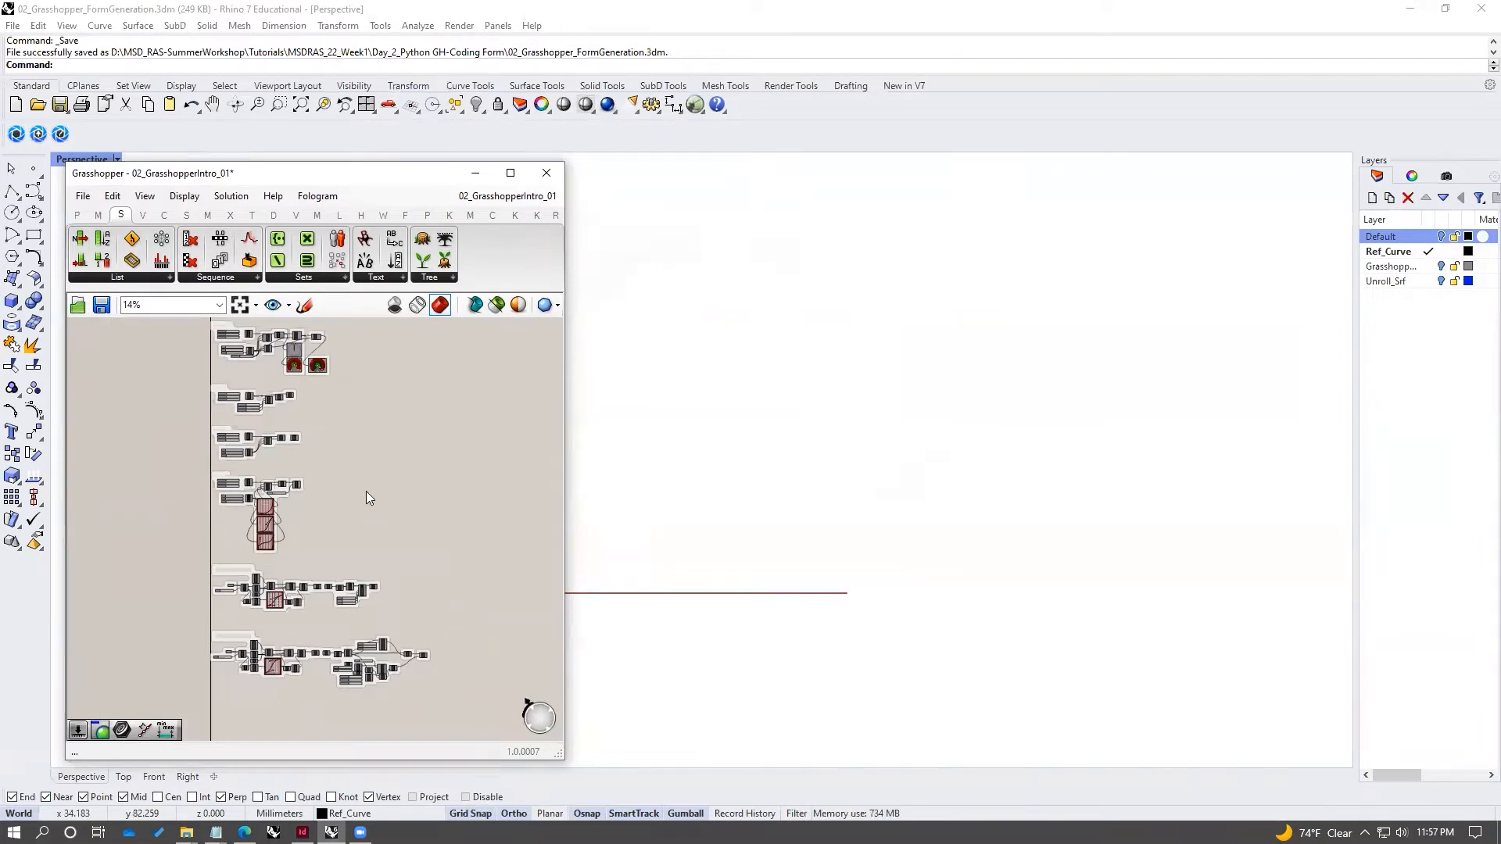
scroll(365, 490, "down", 1)
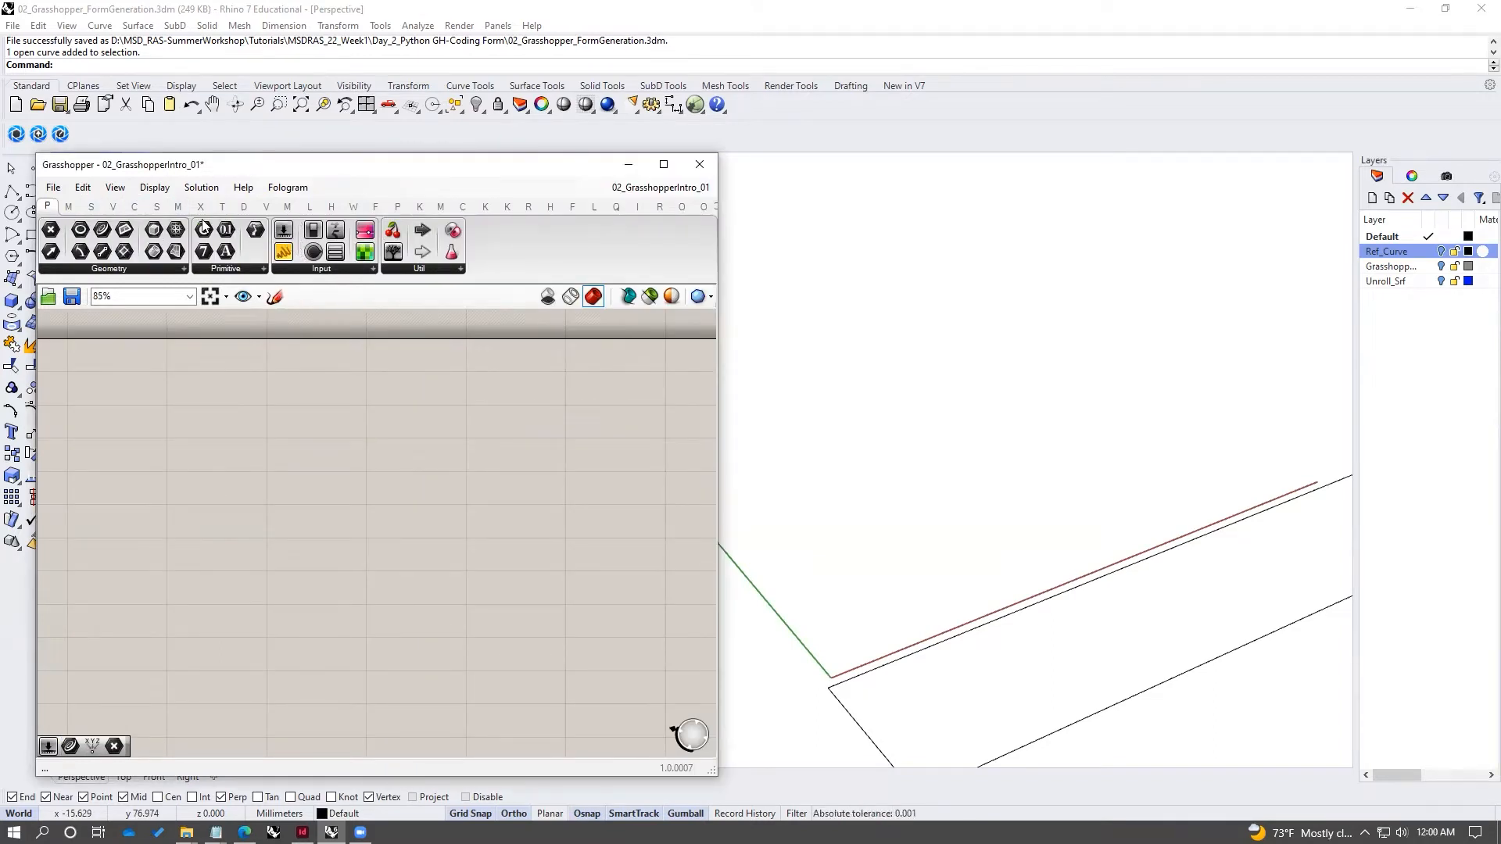
- Browse the Maths, Sets, Vector, Curve, Surface, Mesh, Intersect, Transform and Display component categories, then return to Params
left_click(69, 207)
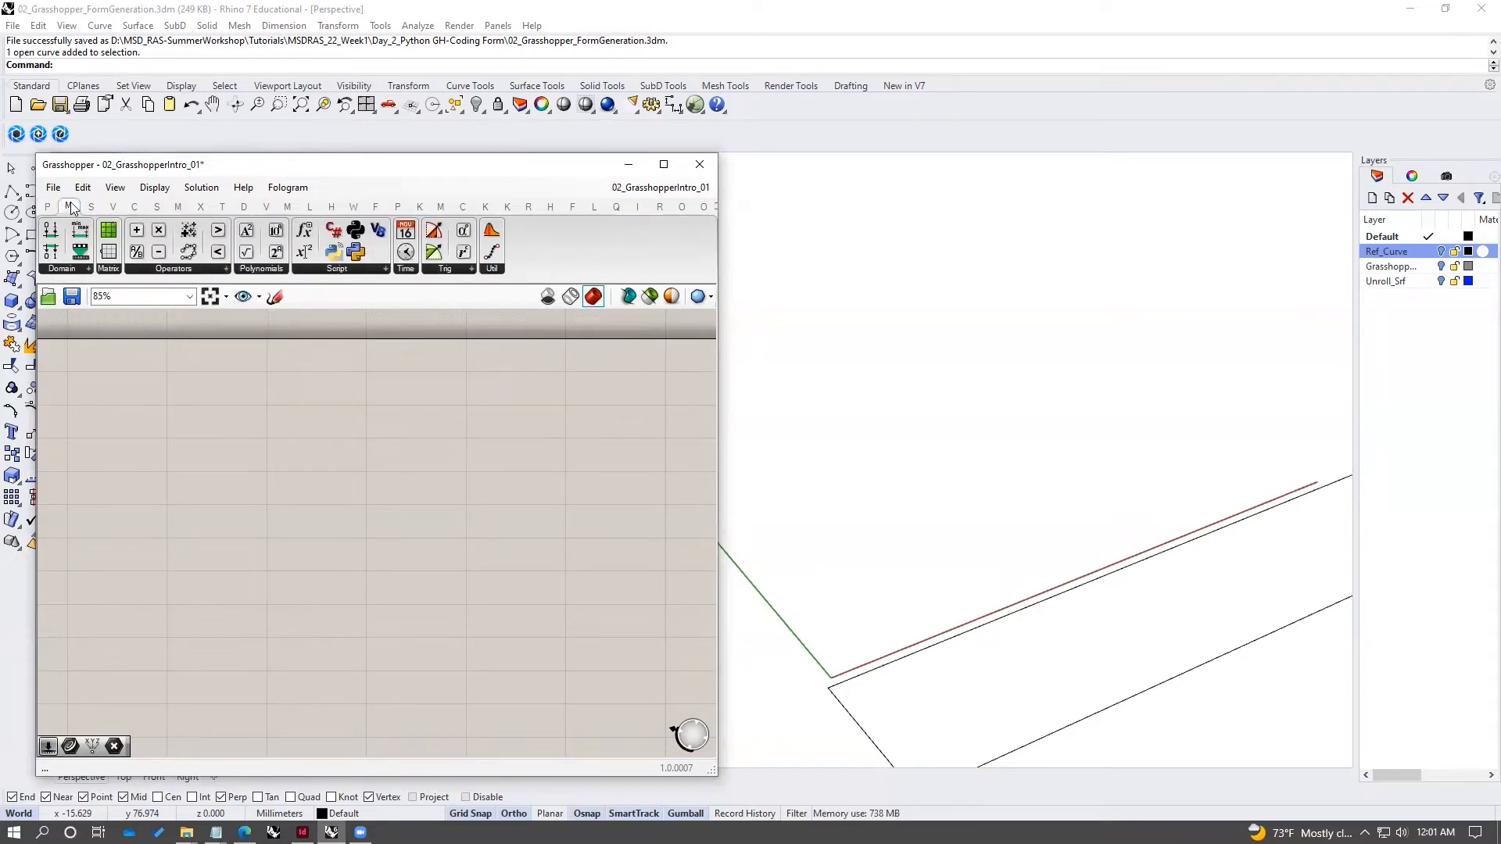
left_click(93, 206)
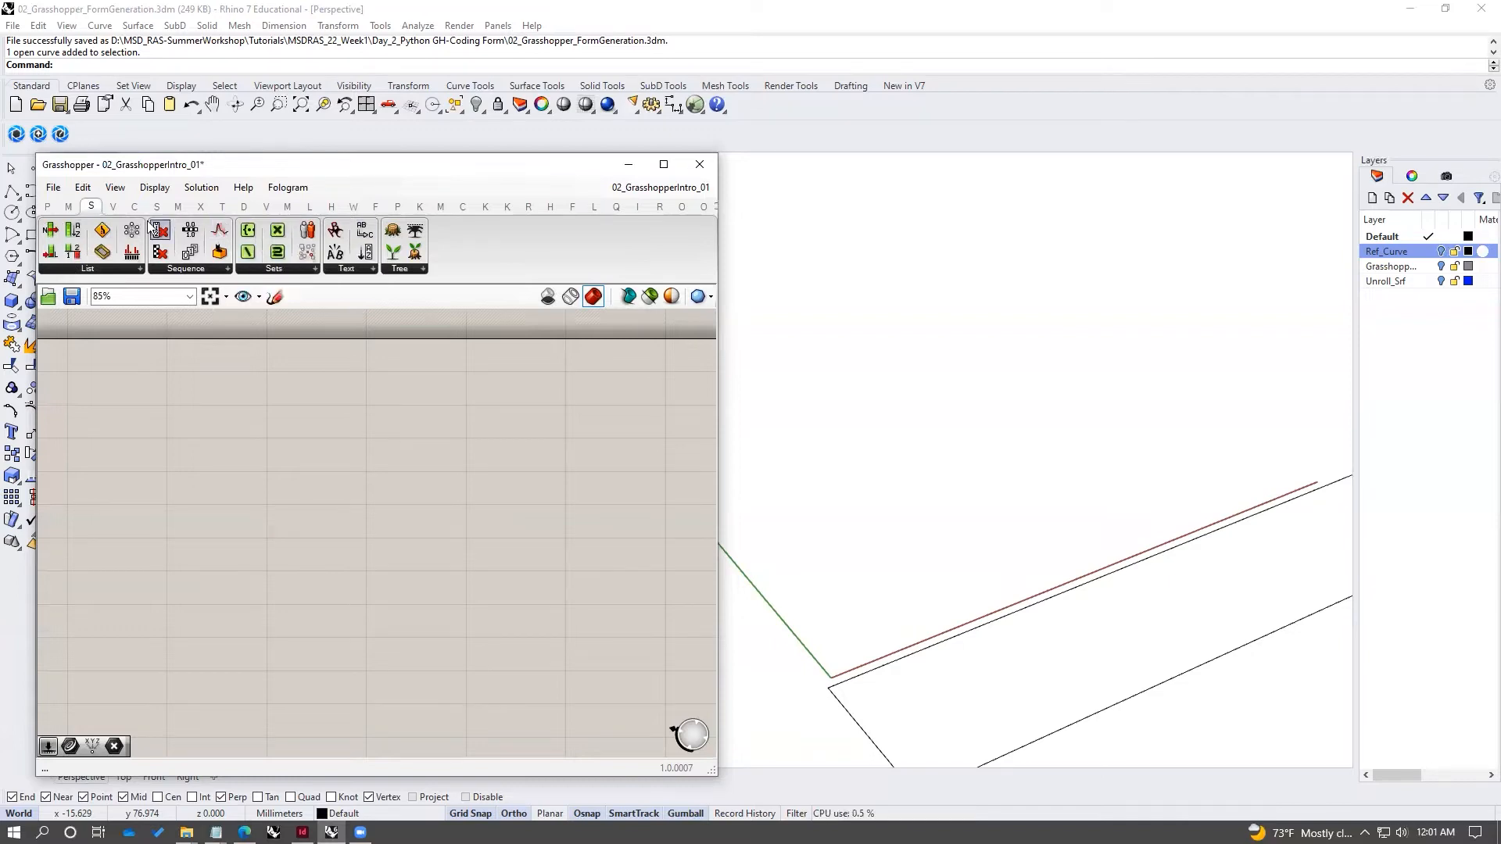
left_click(116, 207)
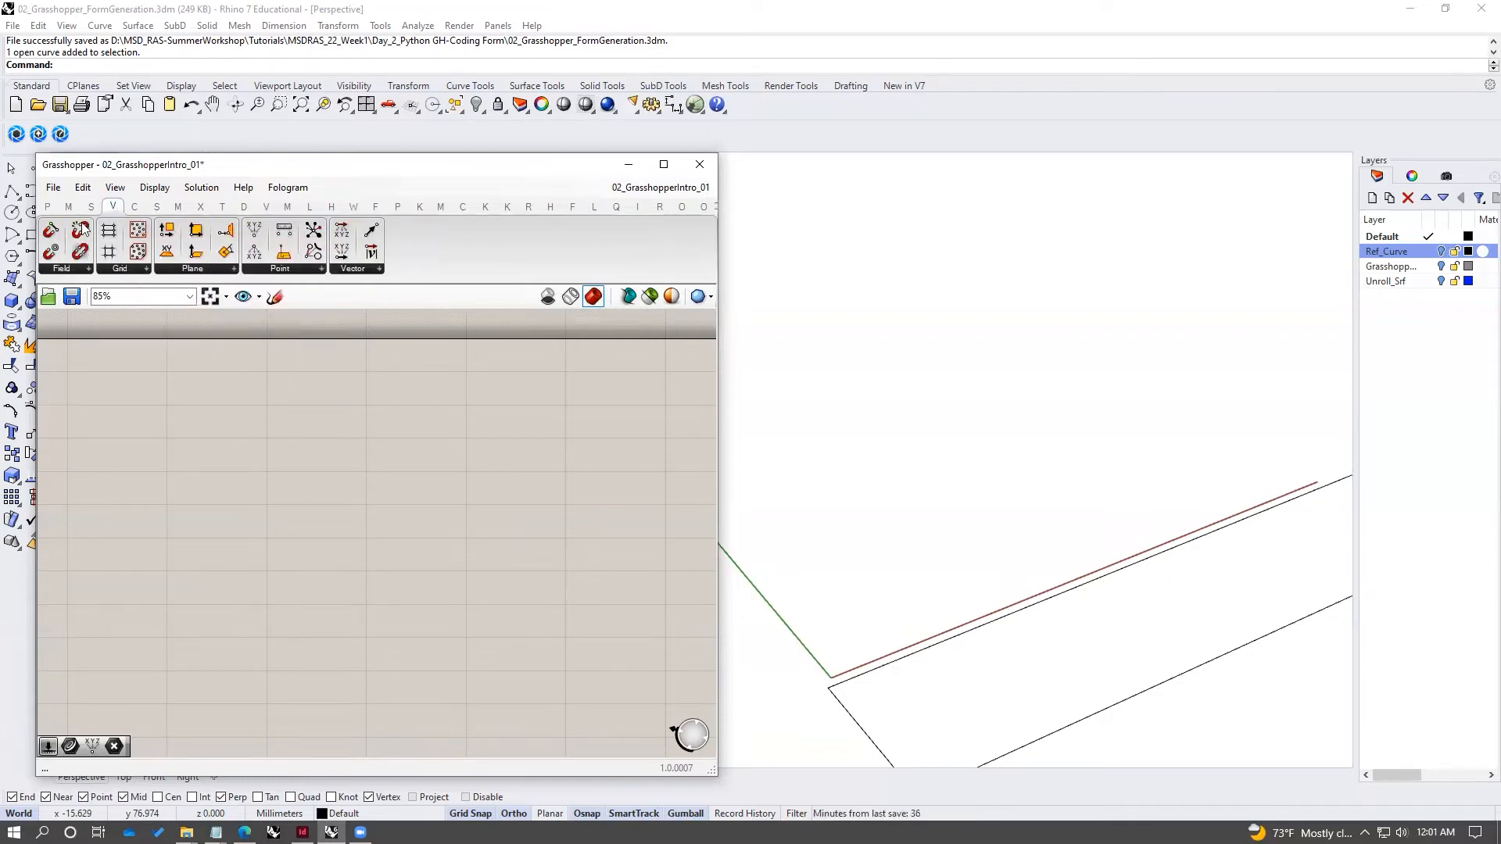
left_click(136, 208)
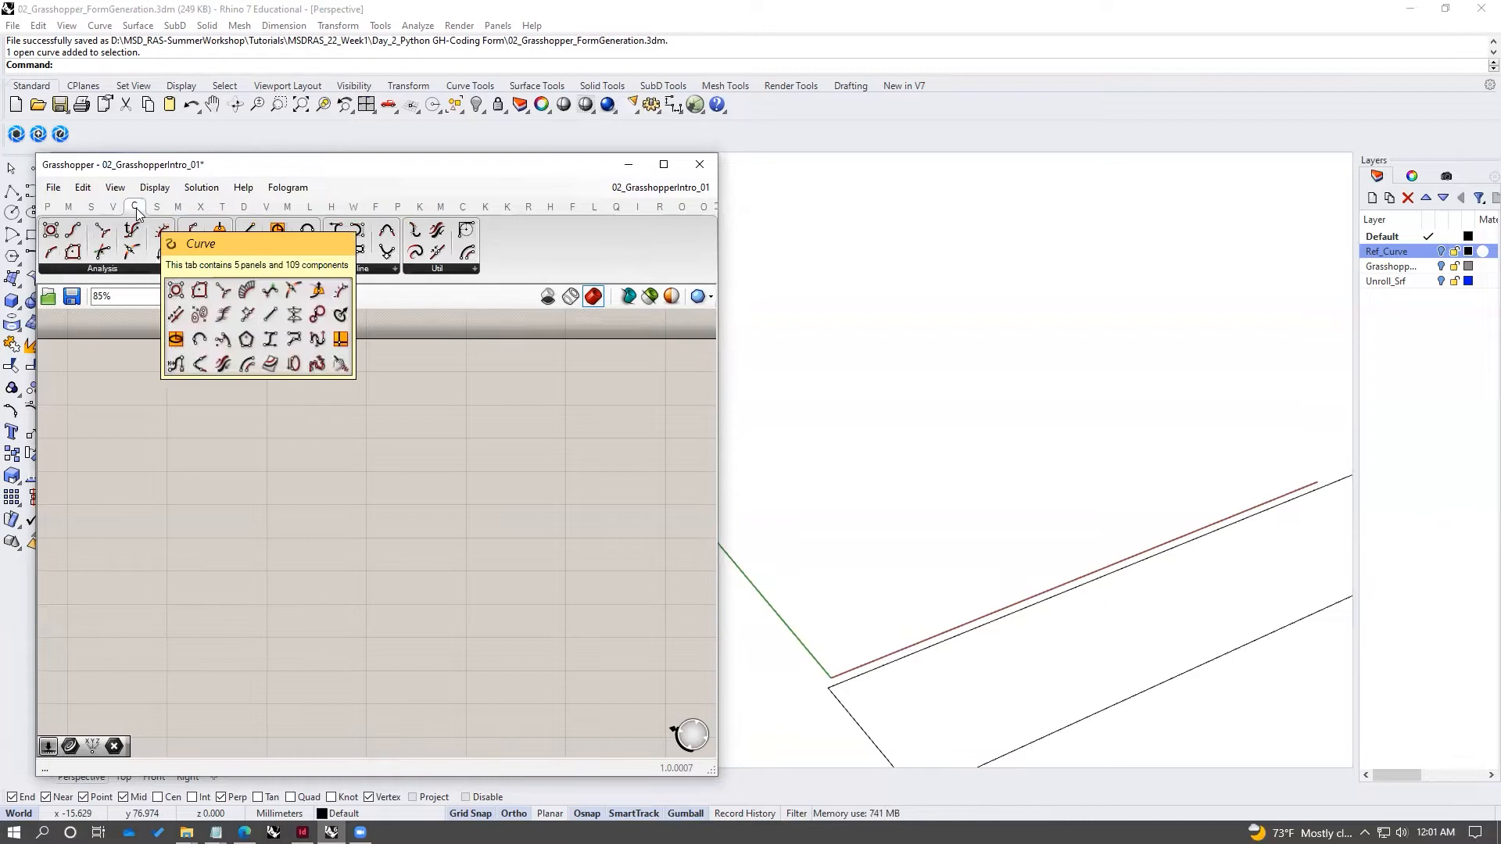
left_click(157, 207)
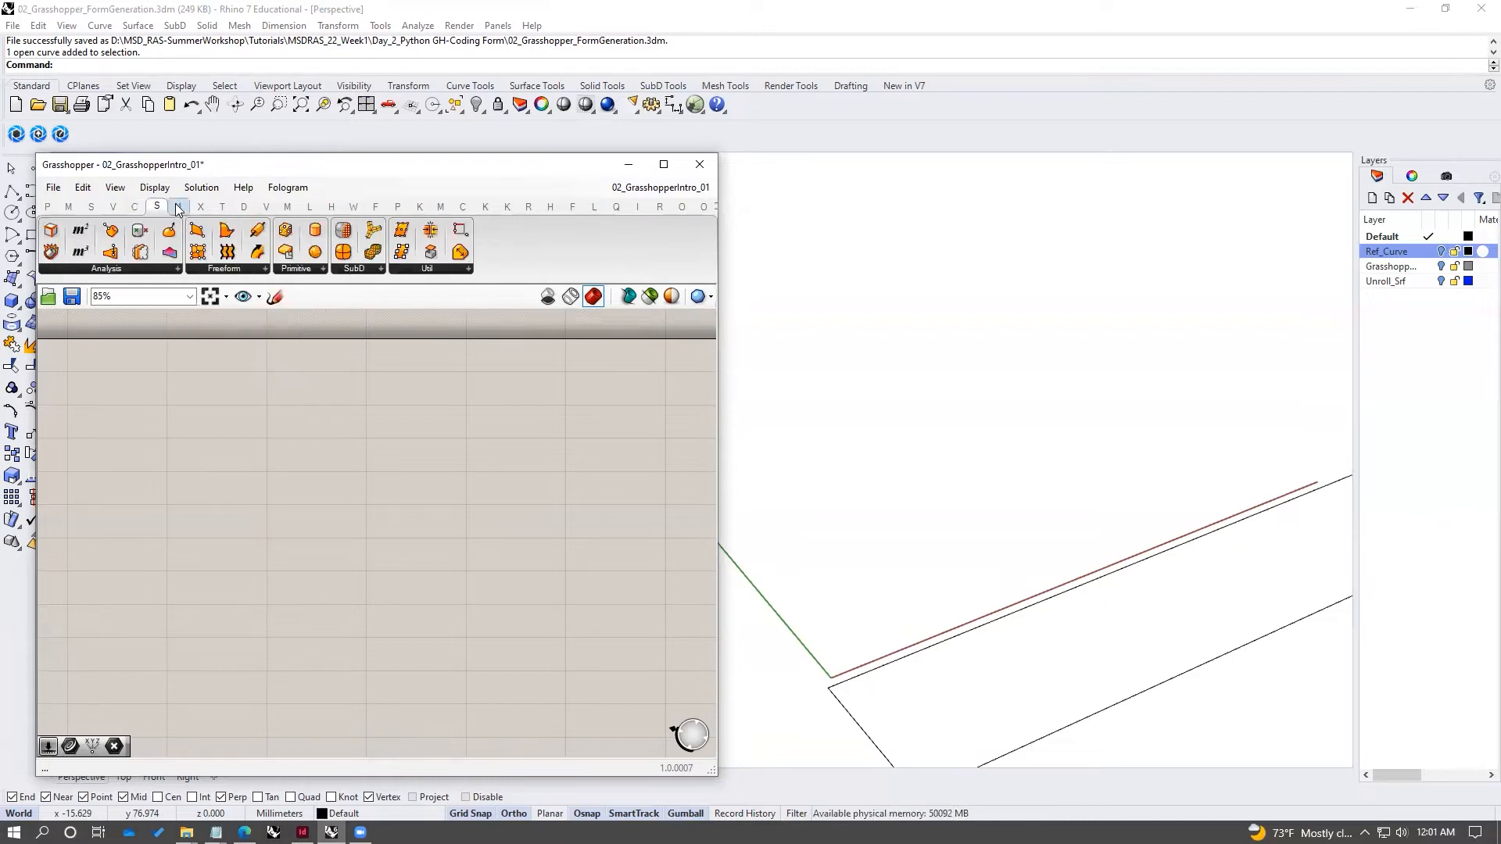
left_click(176, 207)
left_click(201, 208)
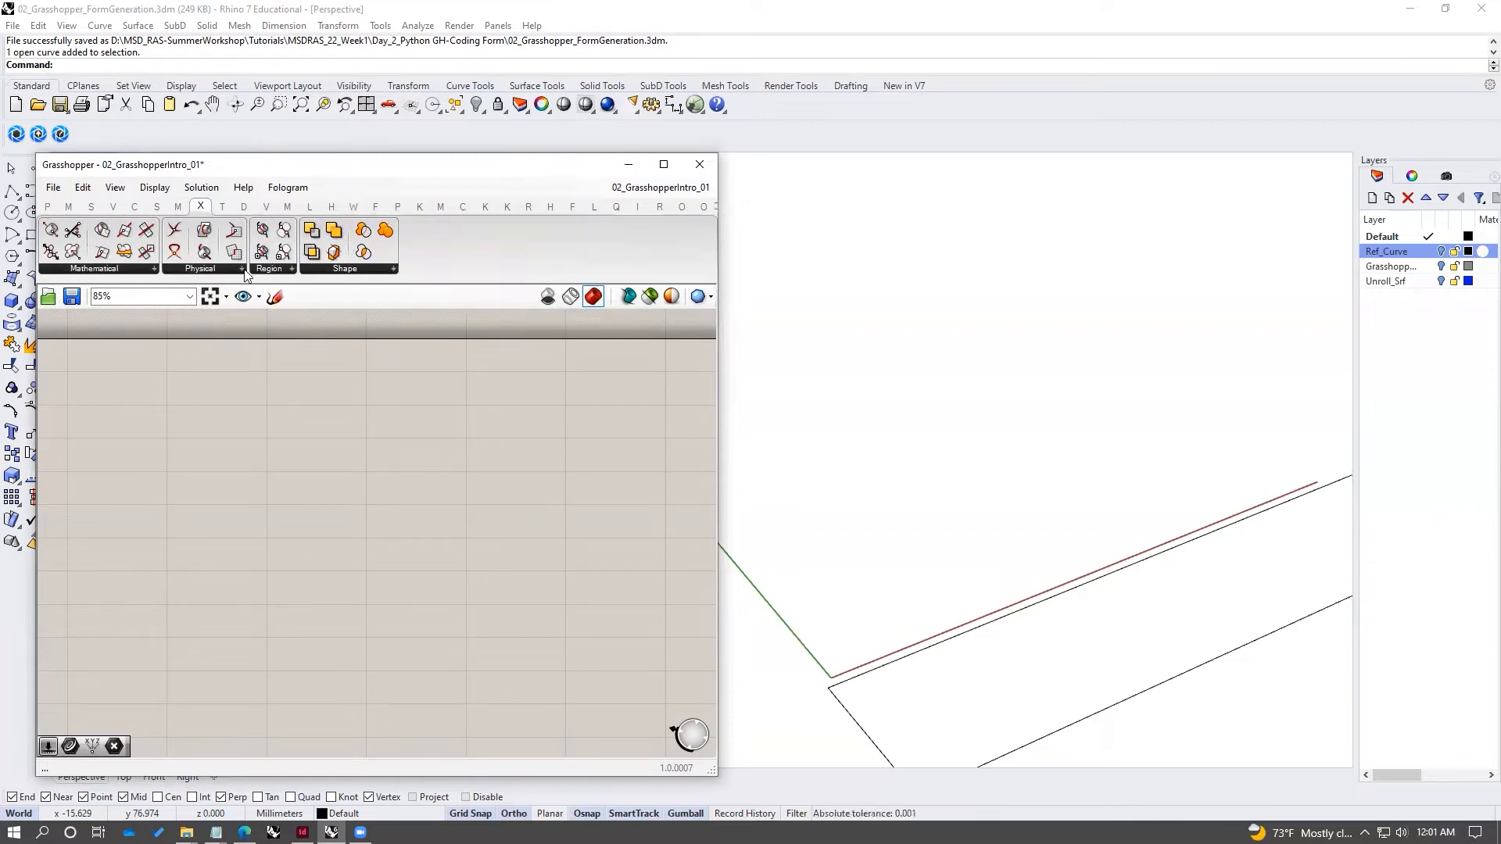
left_click(121, 269)
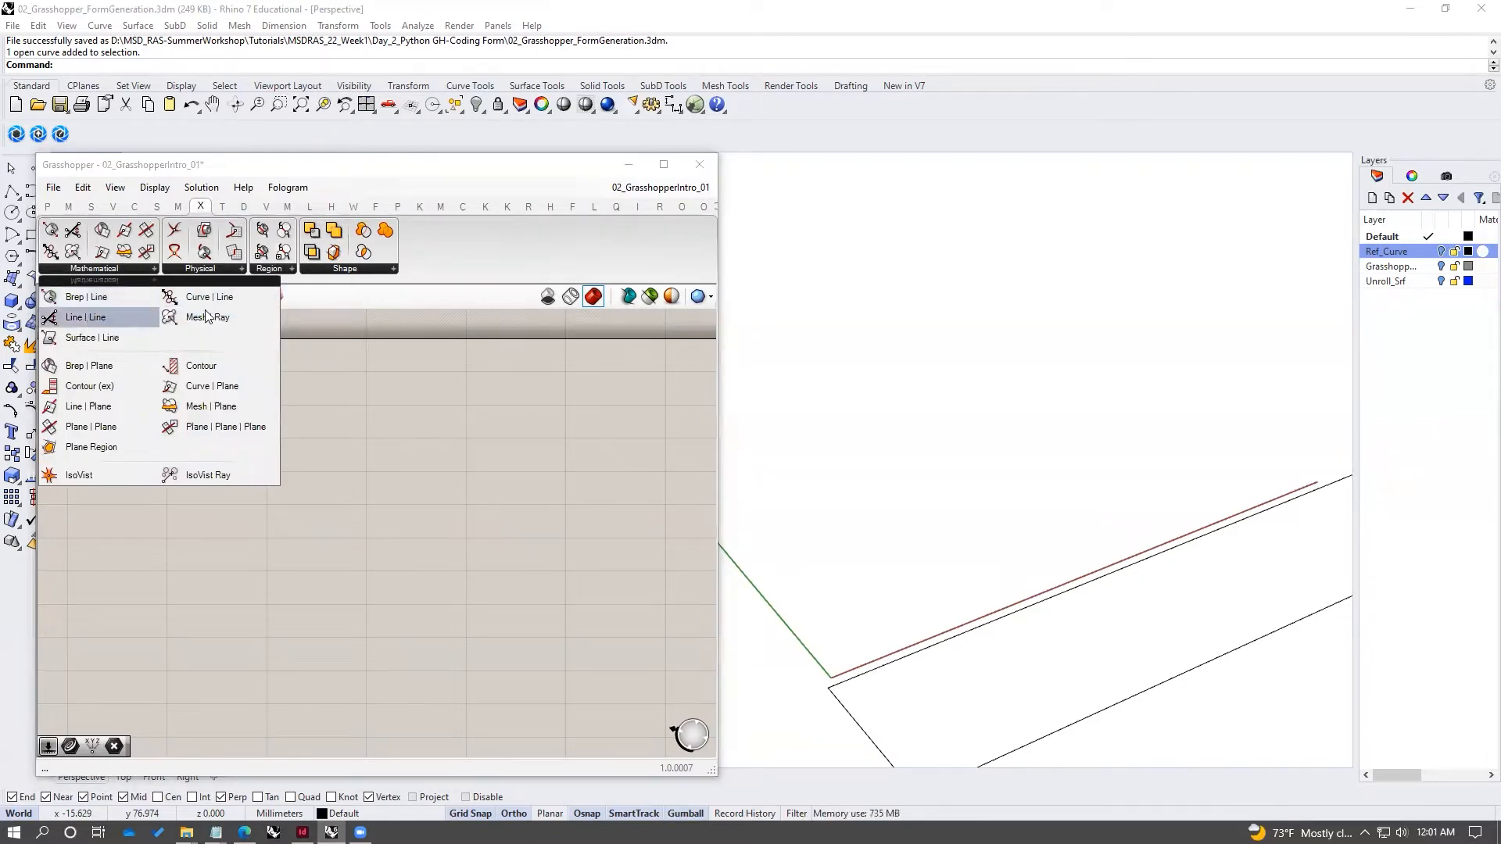
left_click(223, 208)
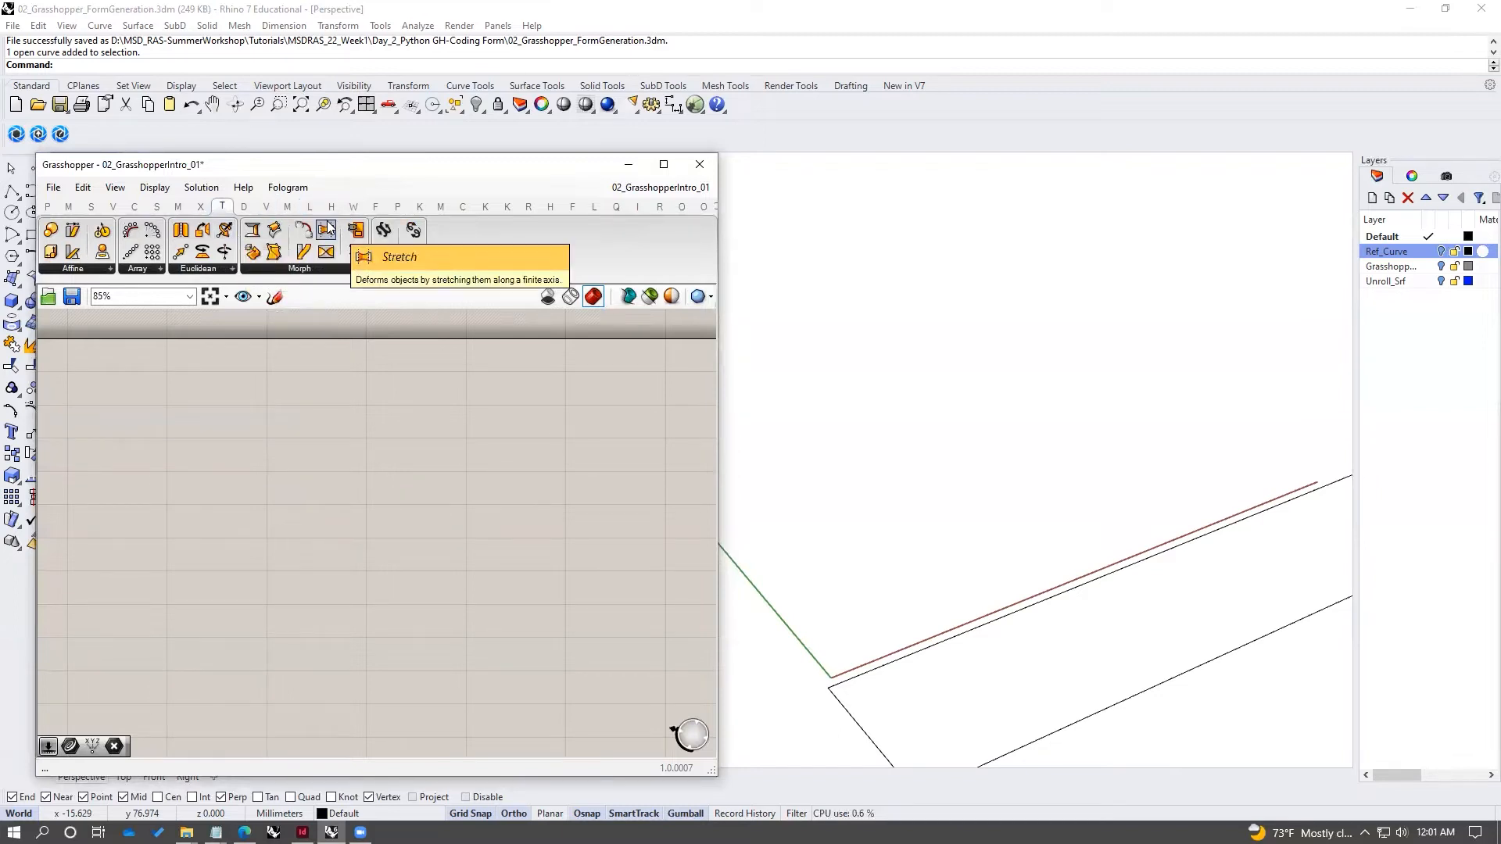
left_click(247, 207)
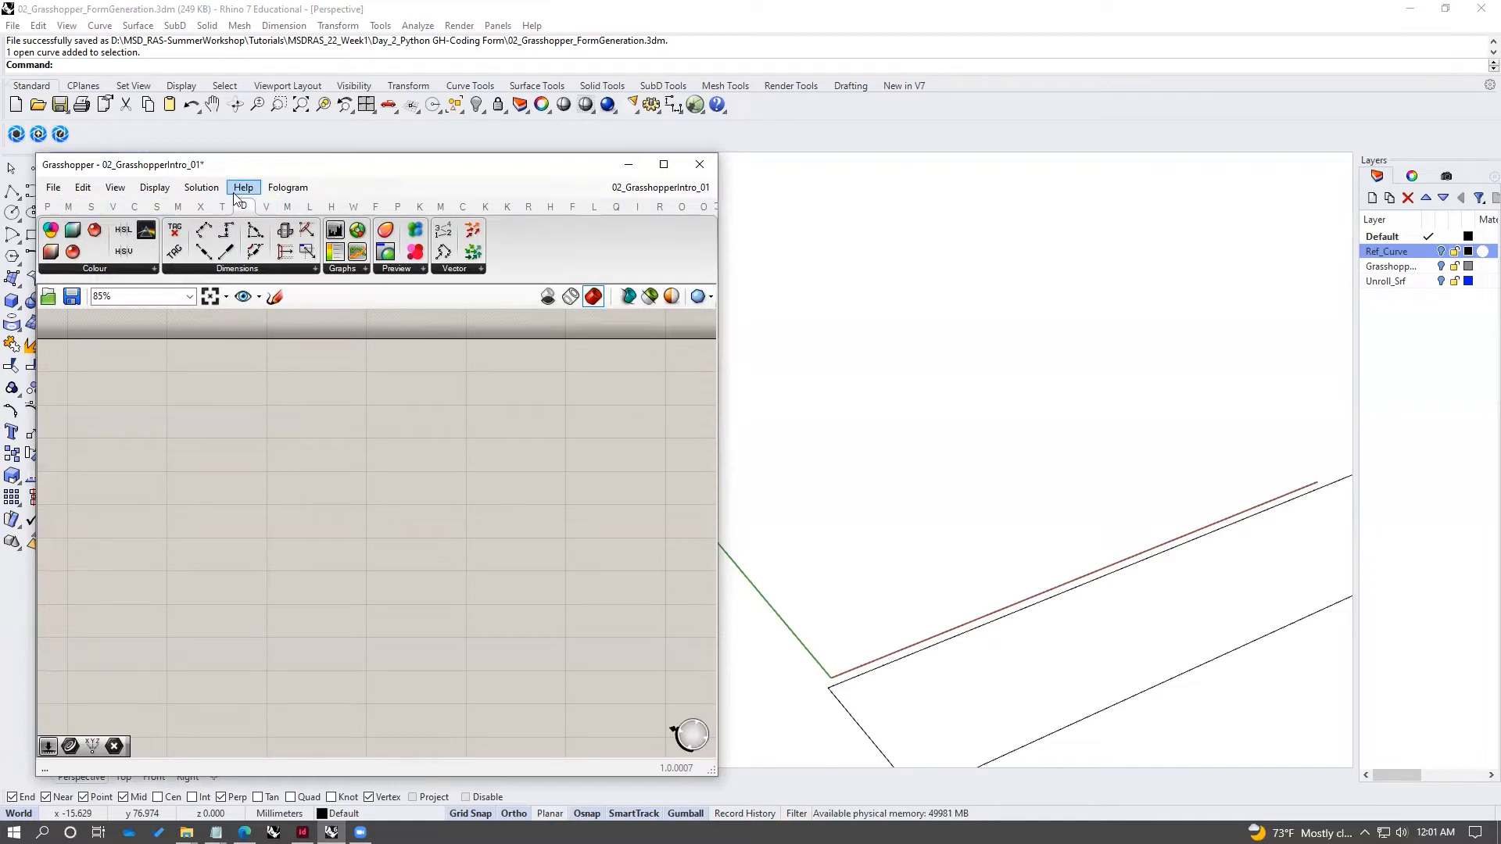
left_click(52, 206)
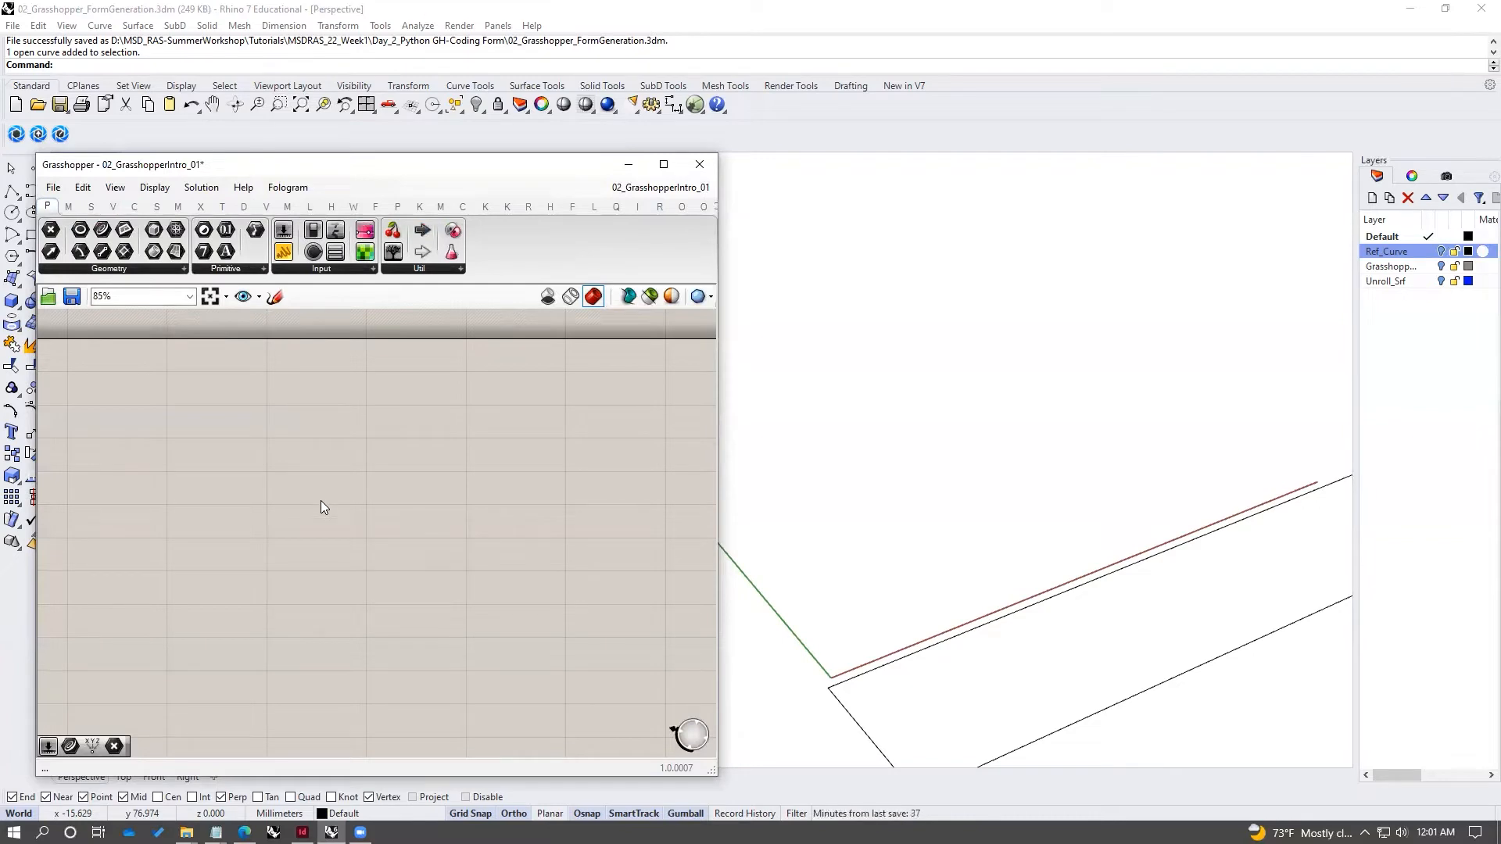
- Add a Construct Point component to the empty canvas area
double_click(280, 459)
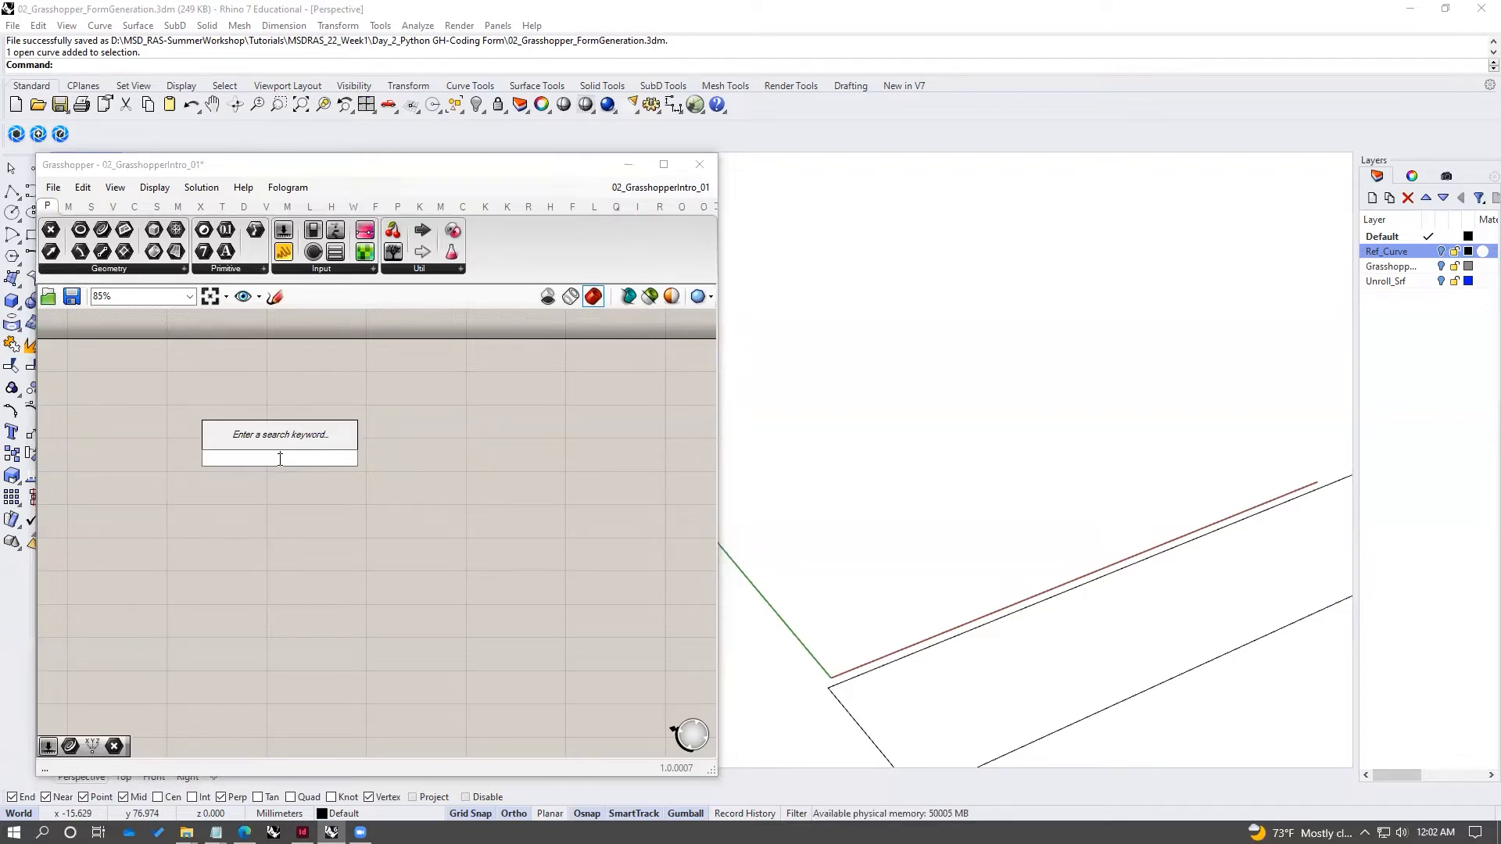
type("construct")
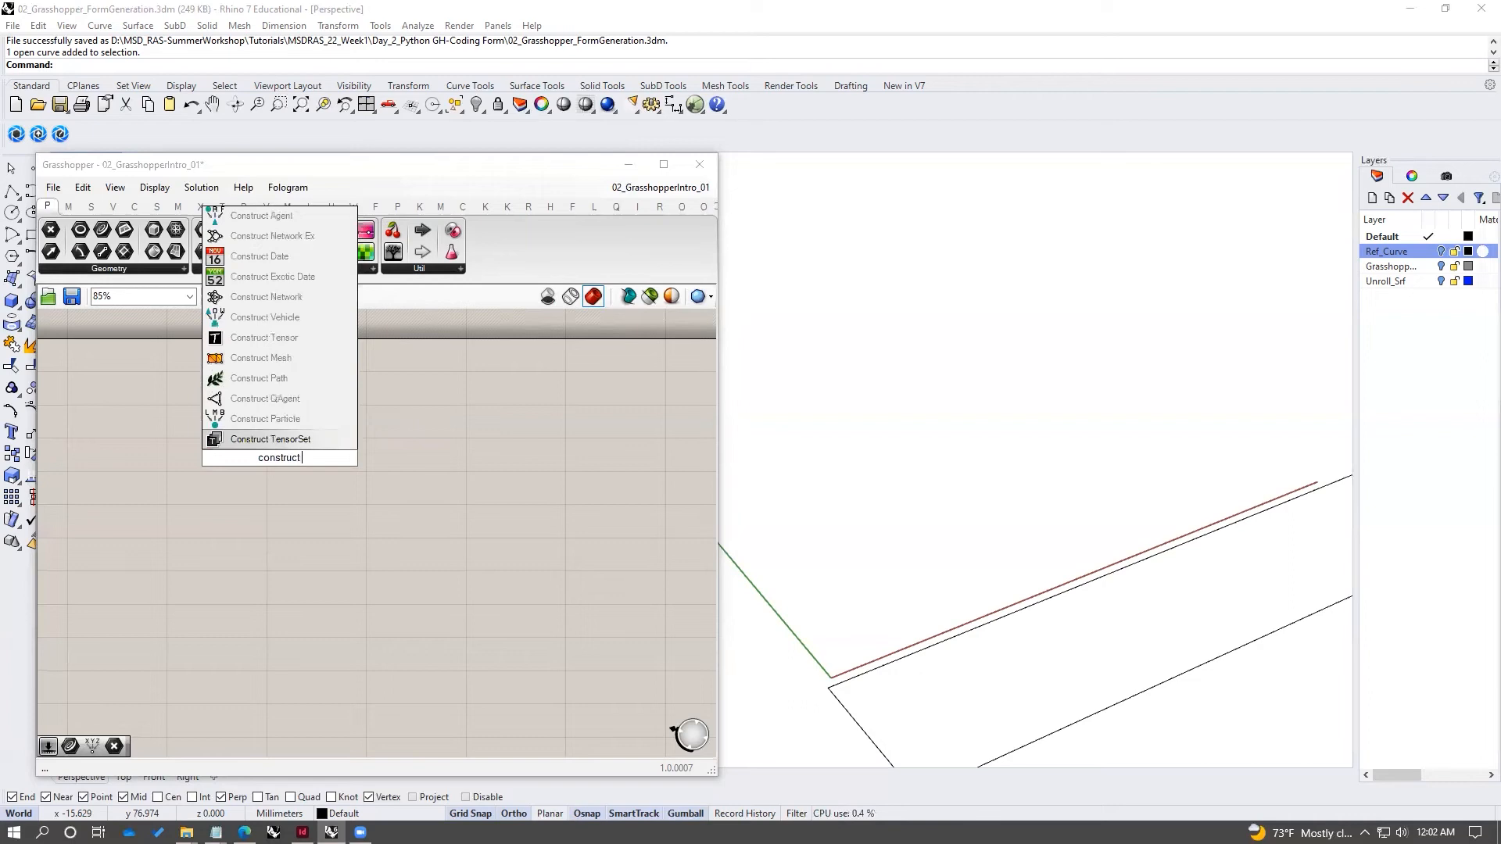
type(" point")
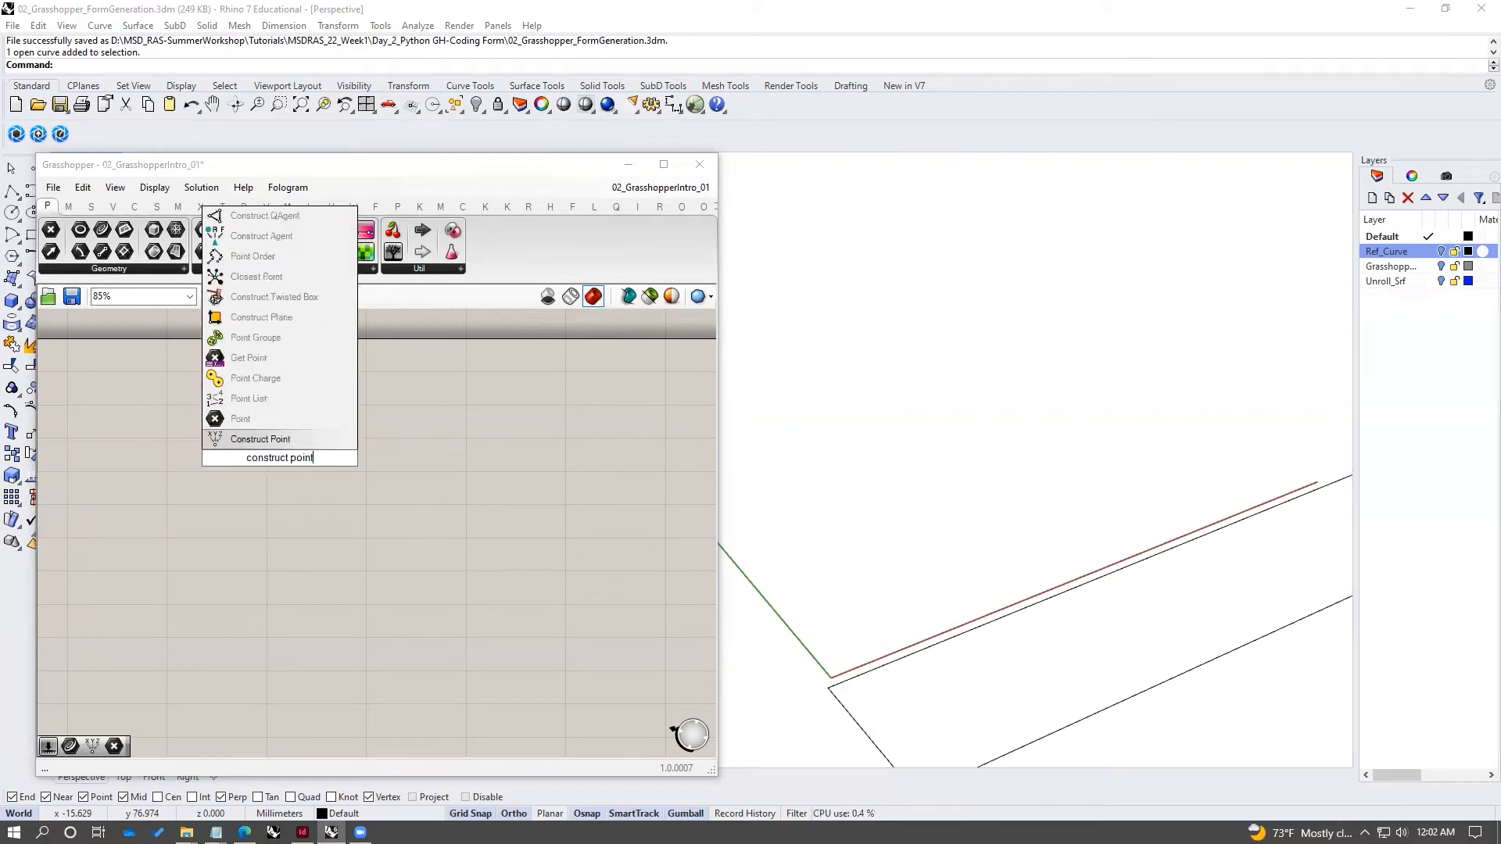
key("Return")
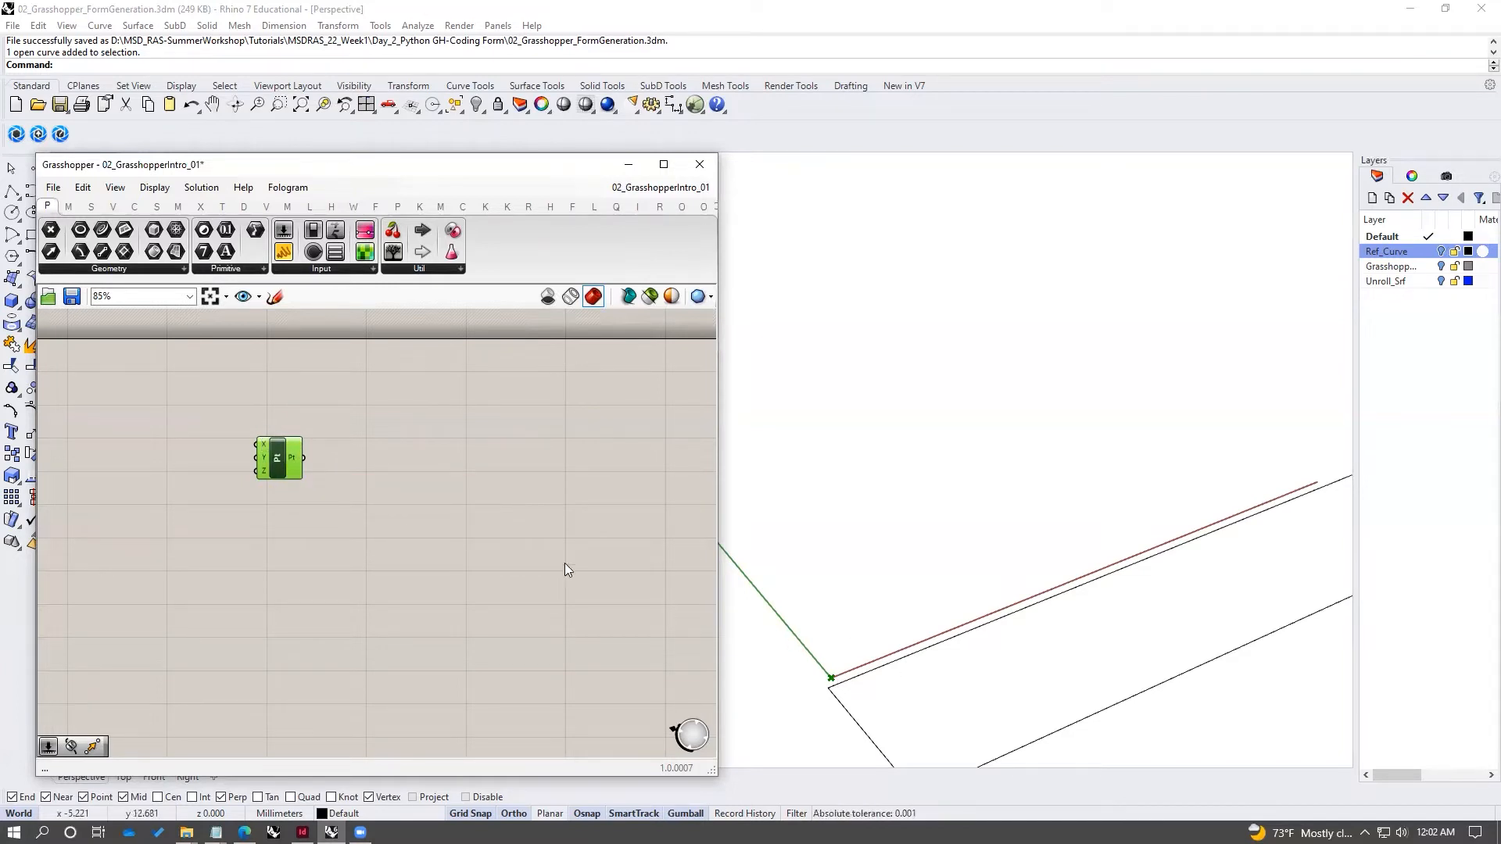
- Examine the X, Y and Z inputs and the point output of the Construct Point component
left_click(341, 466)
scroll(259, 443, "up", 4)
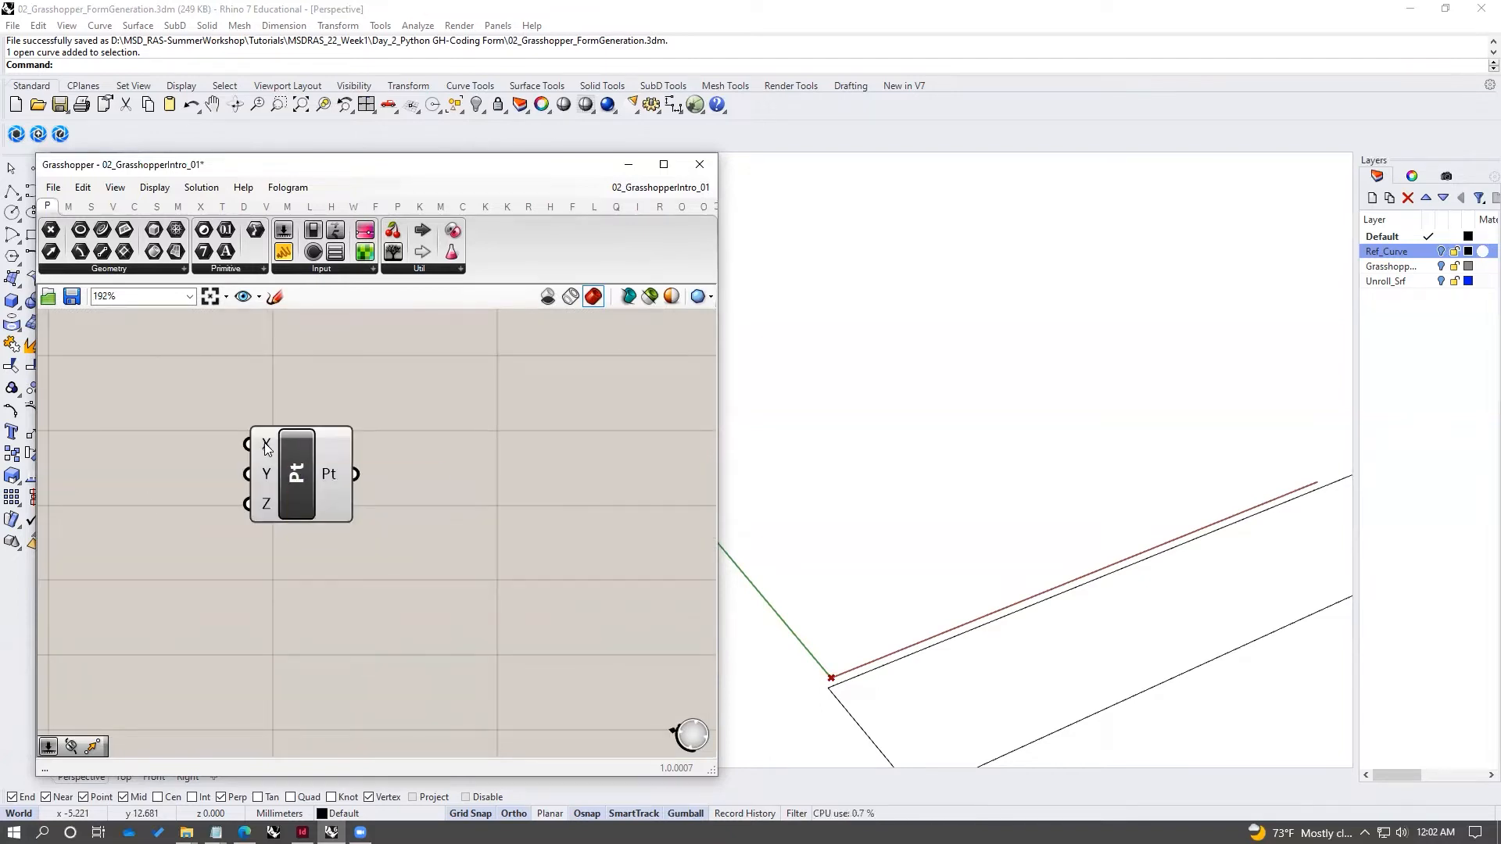
mouse_move(266, 449)
mouse_move(330, 473)
left_click(306, 474)
left_click(419, 504)
scroll(419, 503, "down", 1)
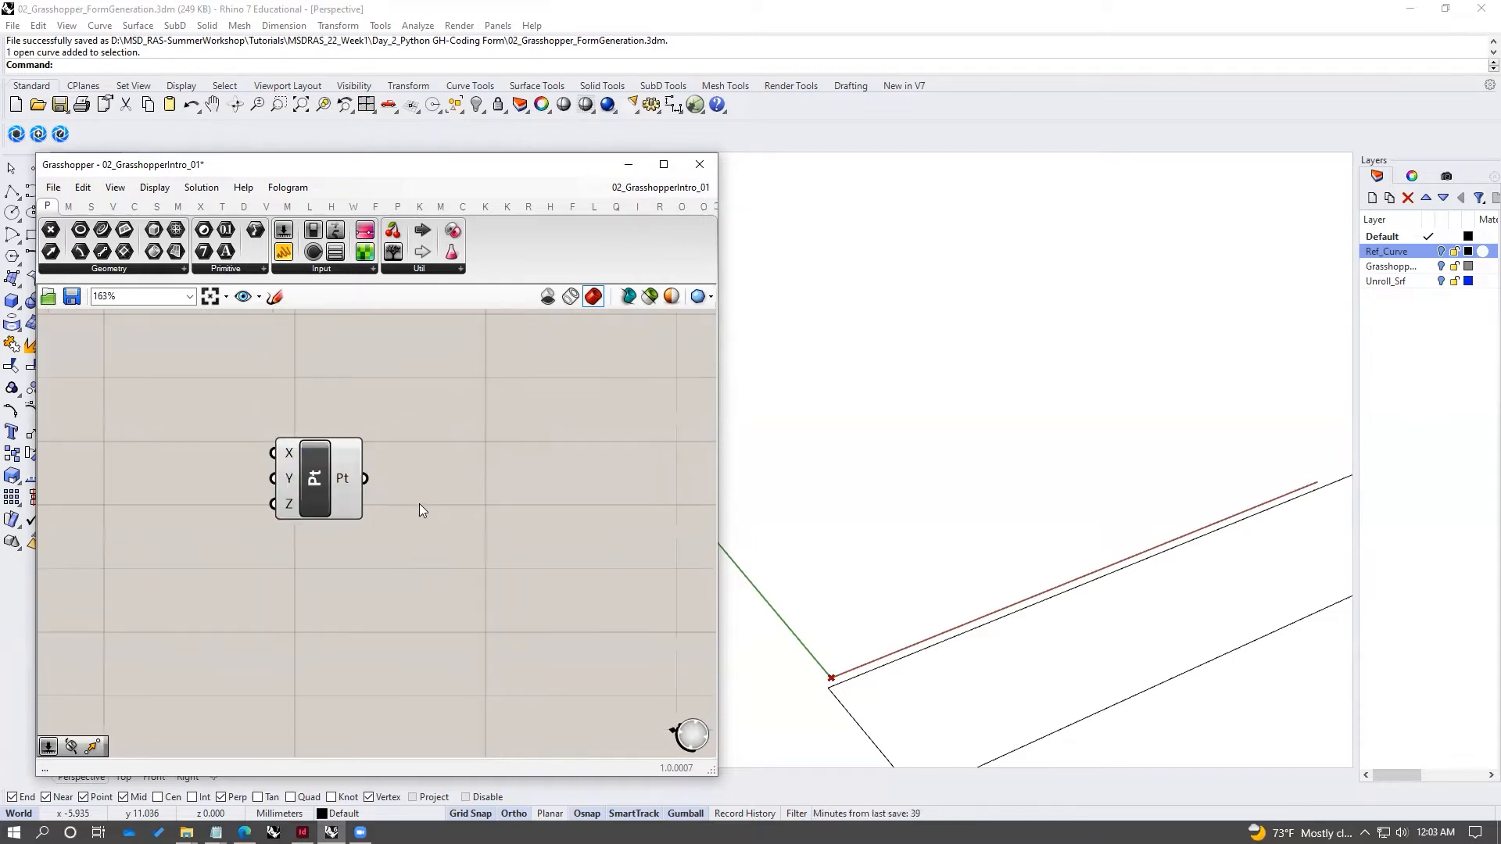
- Add a number slider ranging from 0 to 10 and connect it to the Construct Point component's X input
double_click(245, 447)
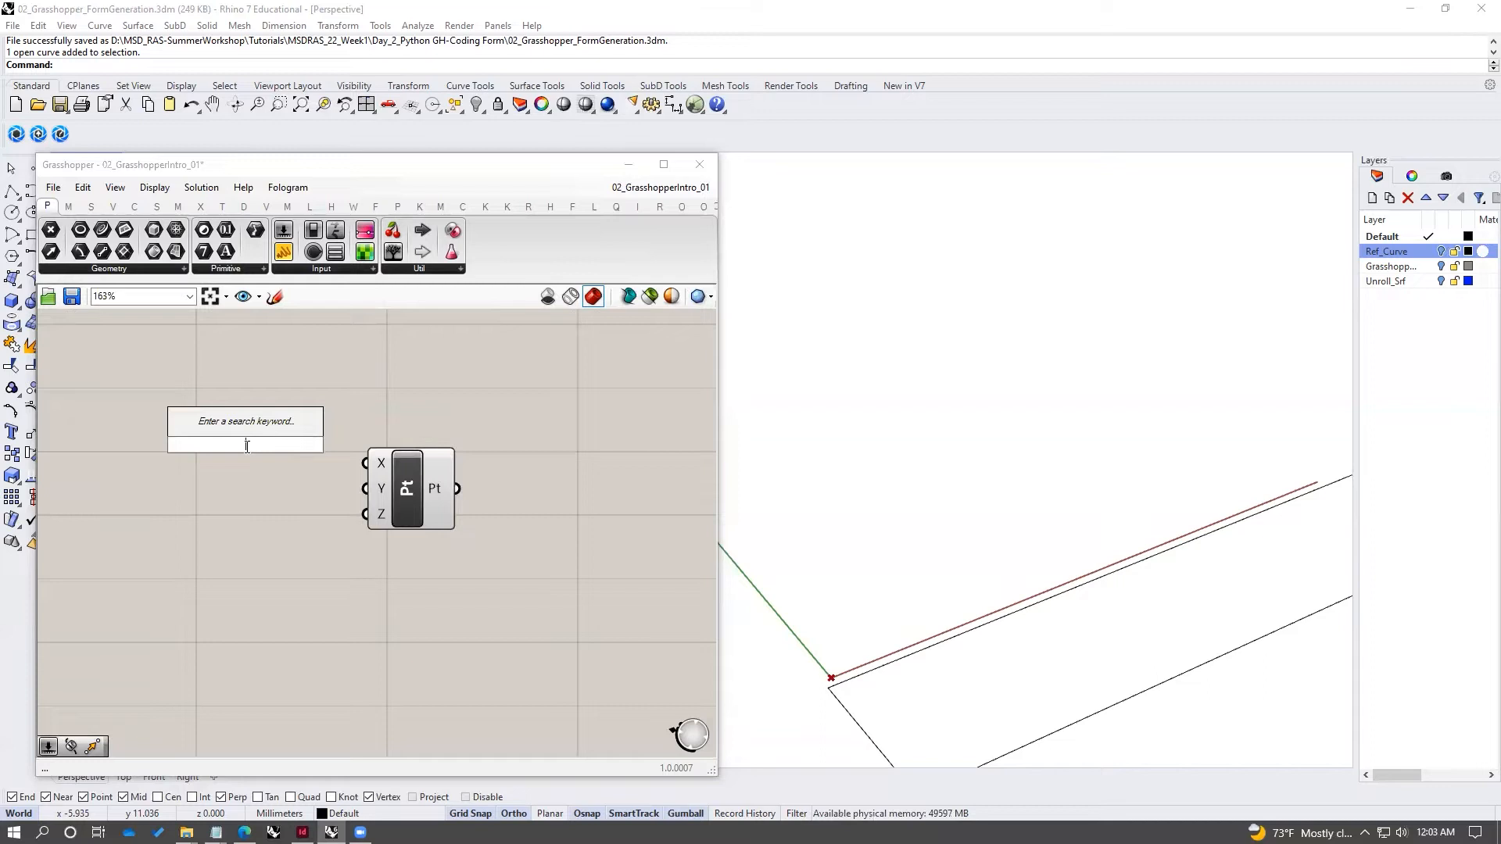
type("0")
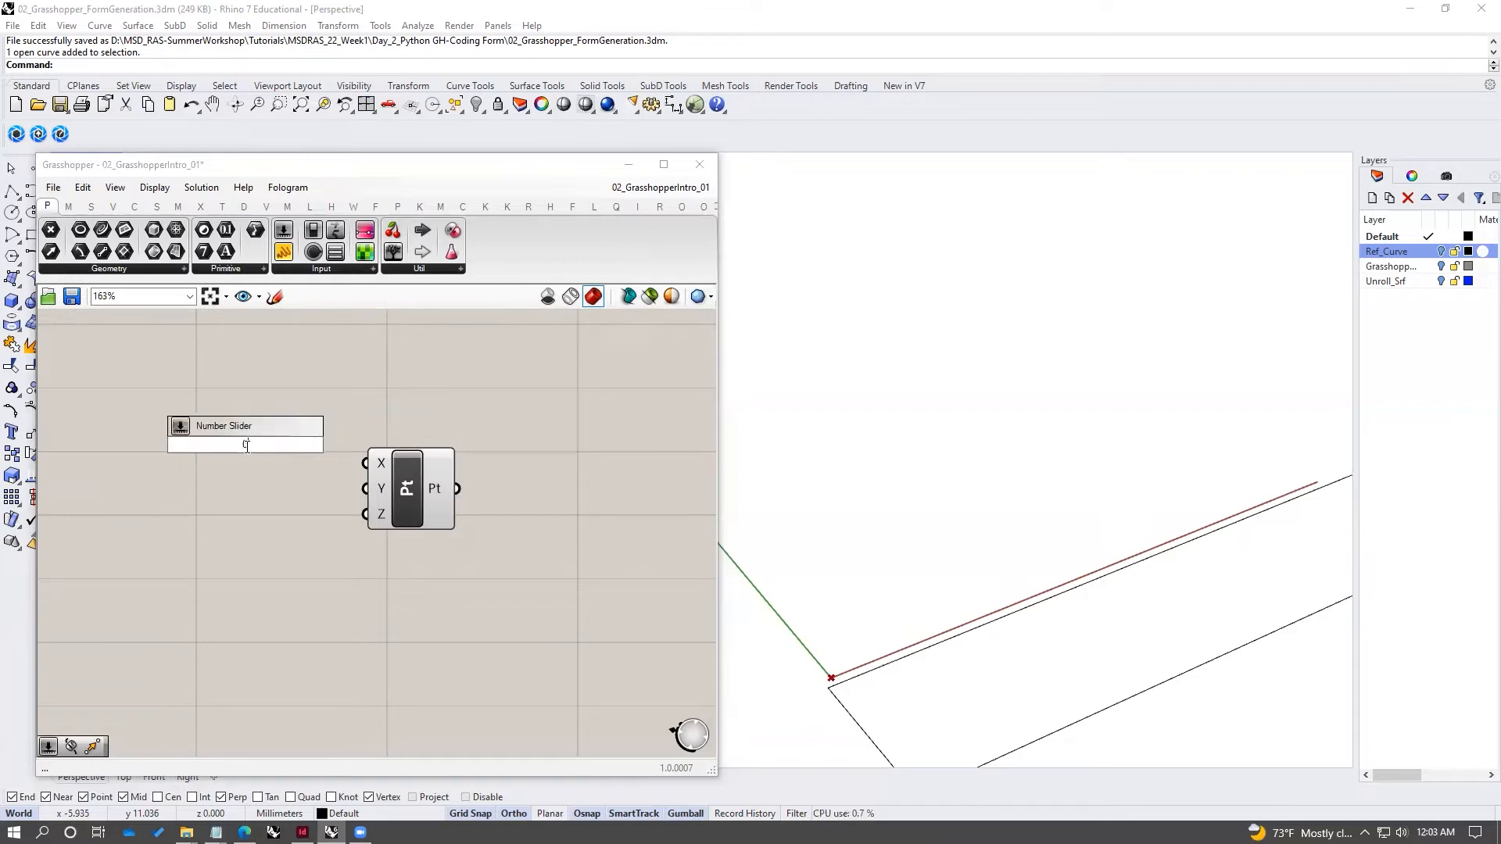
type("<10")
key("Return")
left_click_drag(242, 444, 311, 448)
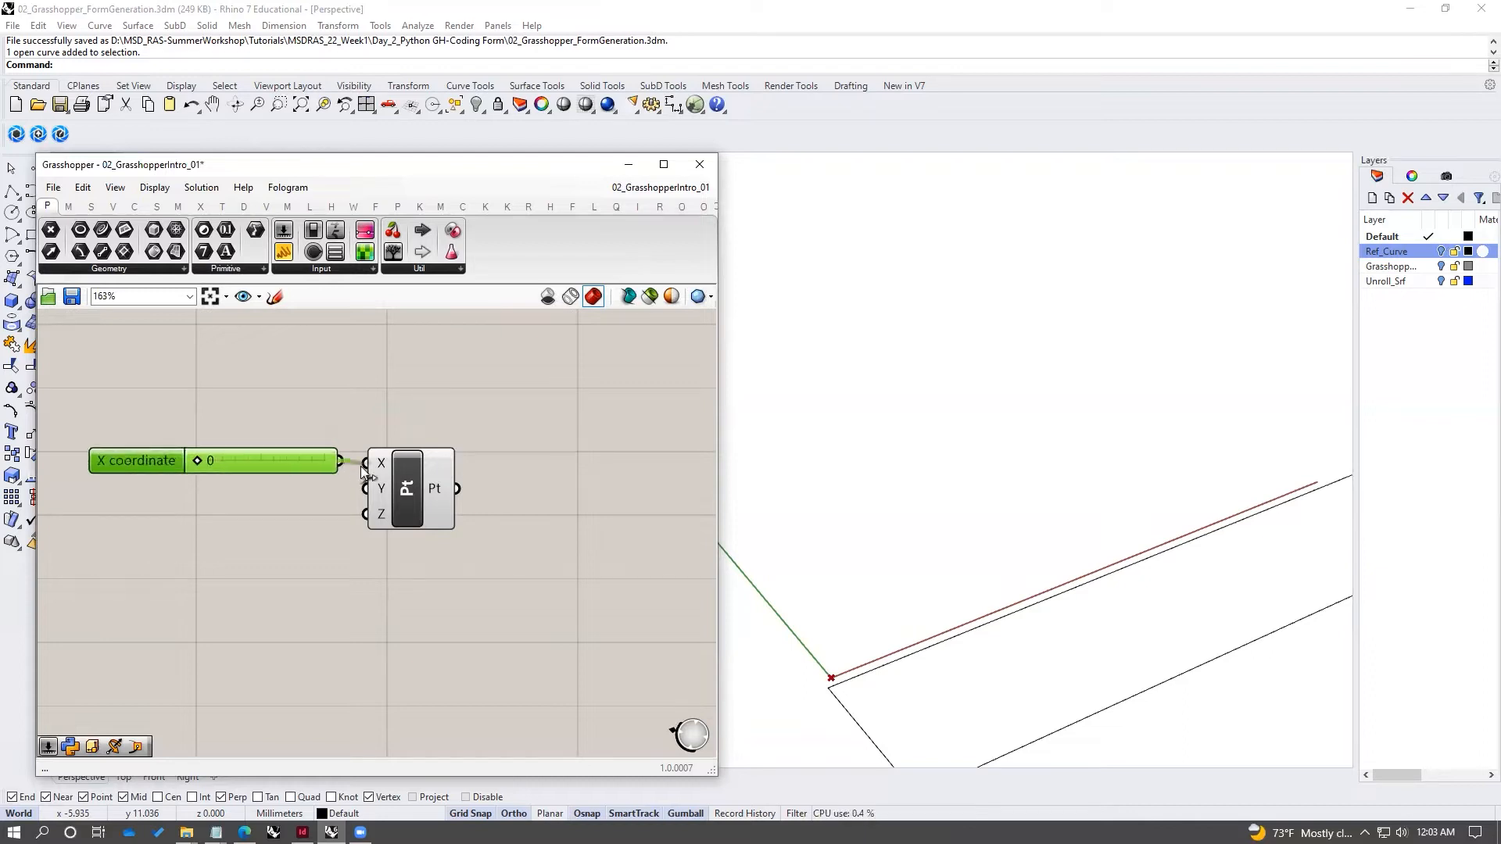
left_click_drag(401, 471, 422, 471)
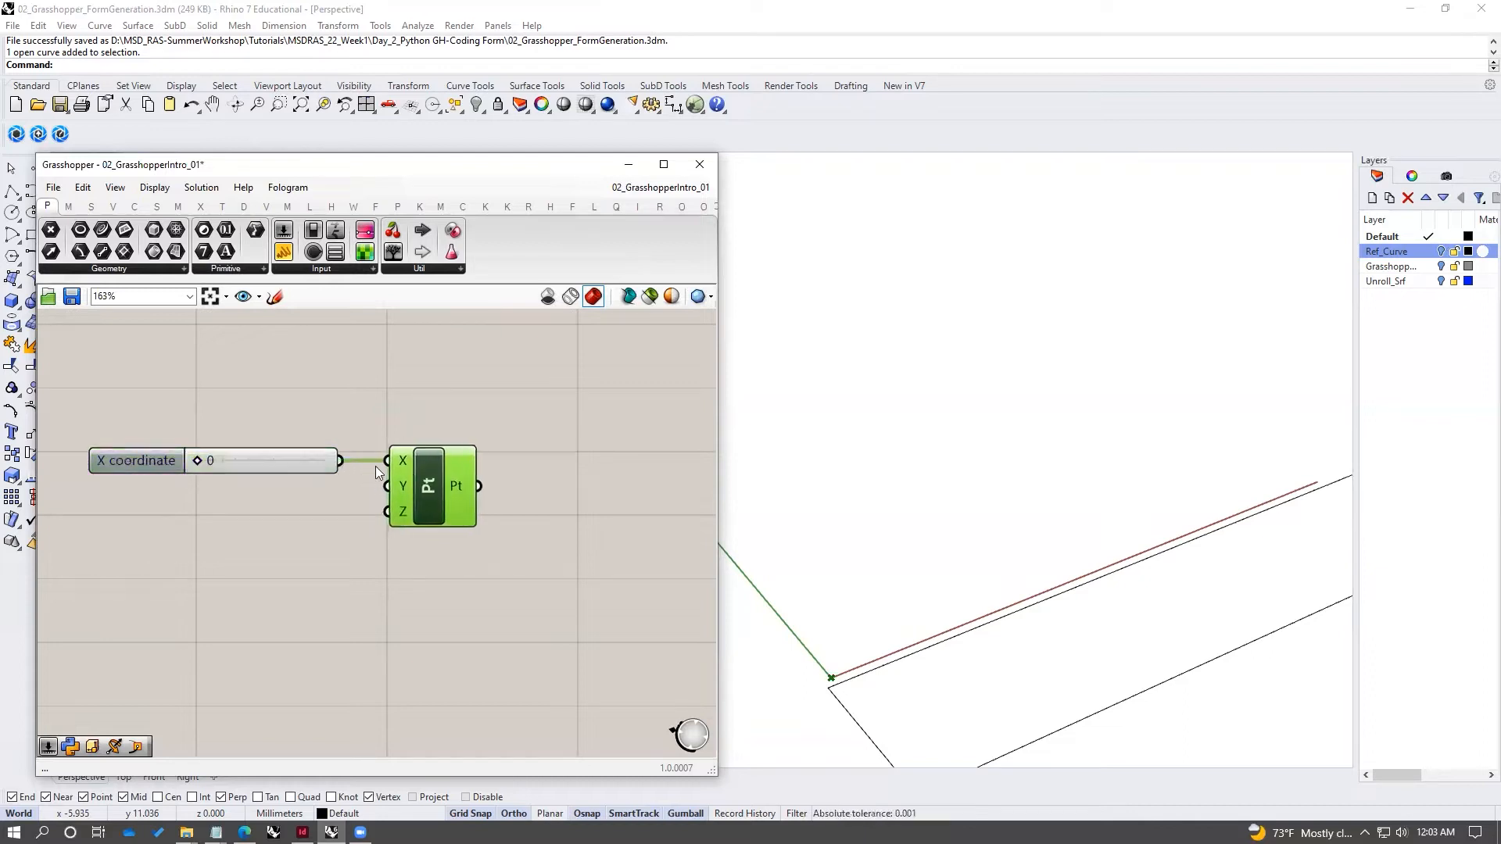
- Duplicate the X coordinate slider twice and connect the copies to the Y and Z inputs of Construct Point
left_click_drag(198, 461, 302, 523)
left_click_drag(295, 409, 257, 585)
left_click_drag(341, 493, 388, 512)
- Set the X, Y and Z coordinate sliders to 4, 2 and 8, and select the point component to highlight its point
left_click_drag(275, 495, 222, 526)
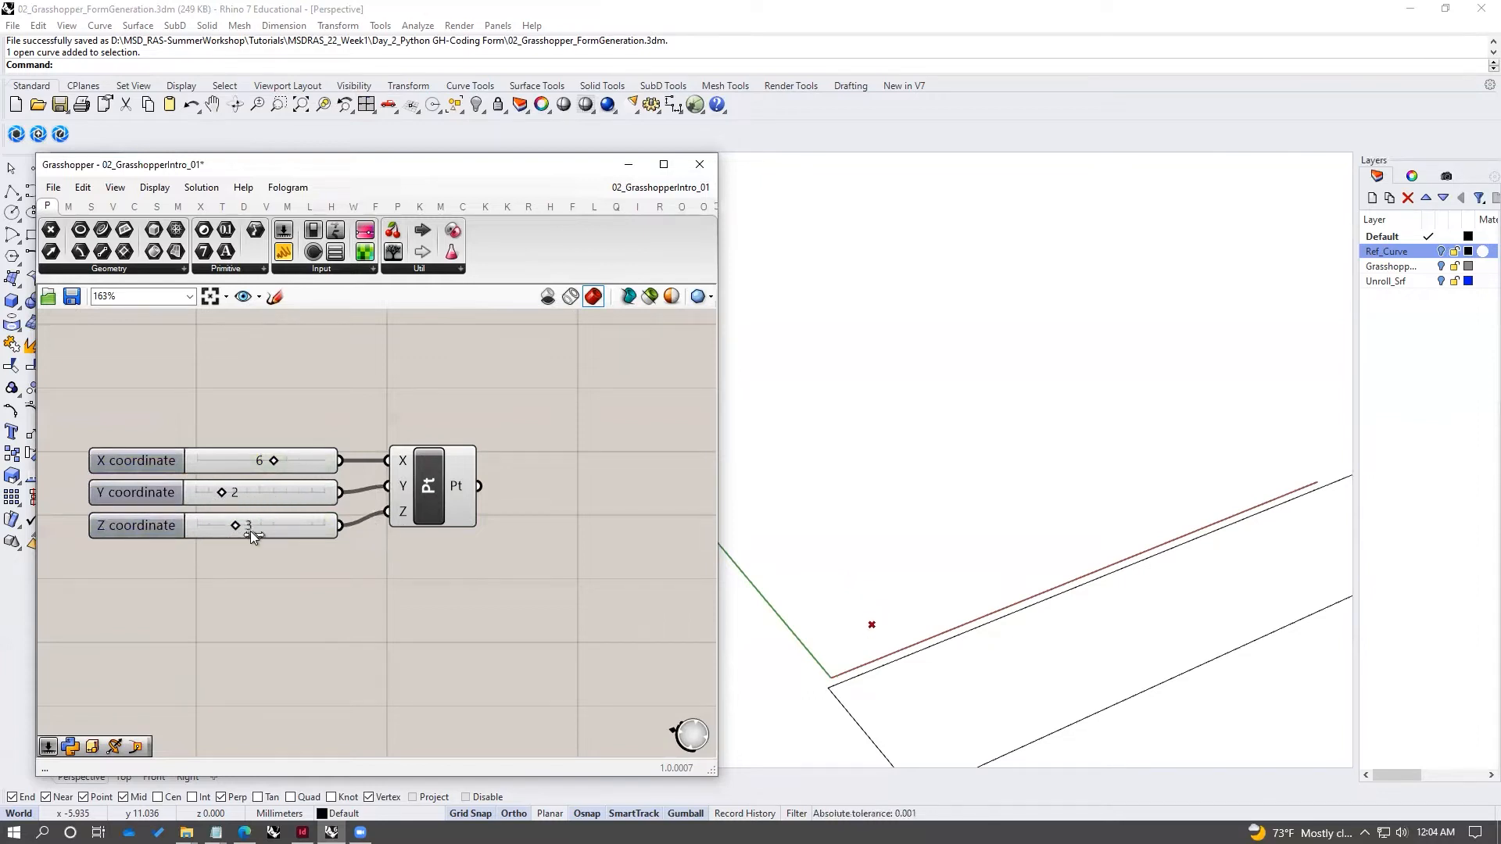
mouse_move(272, 461)
left_mouse_down()
mouse_move(250, 461)
mouse_move(294, 458)
mouse_move(251, 461)
left_mouse_up()
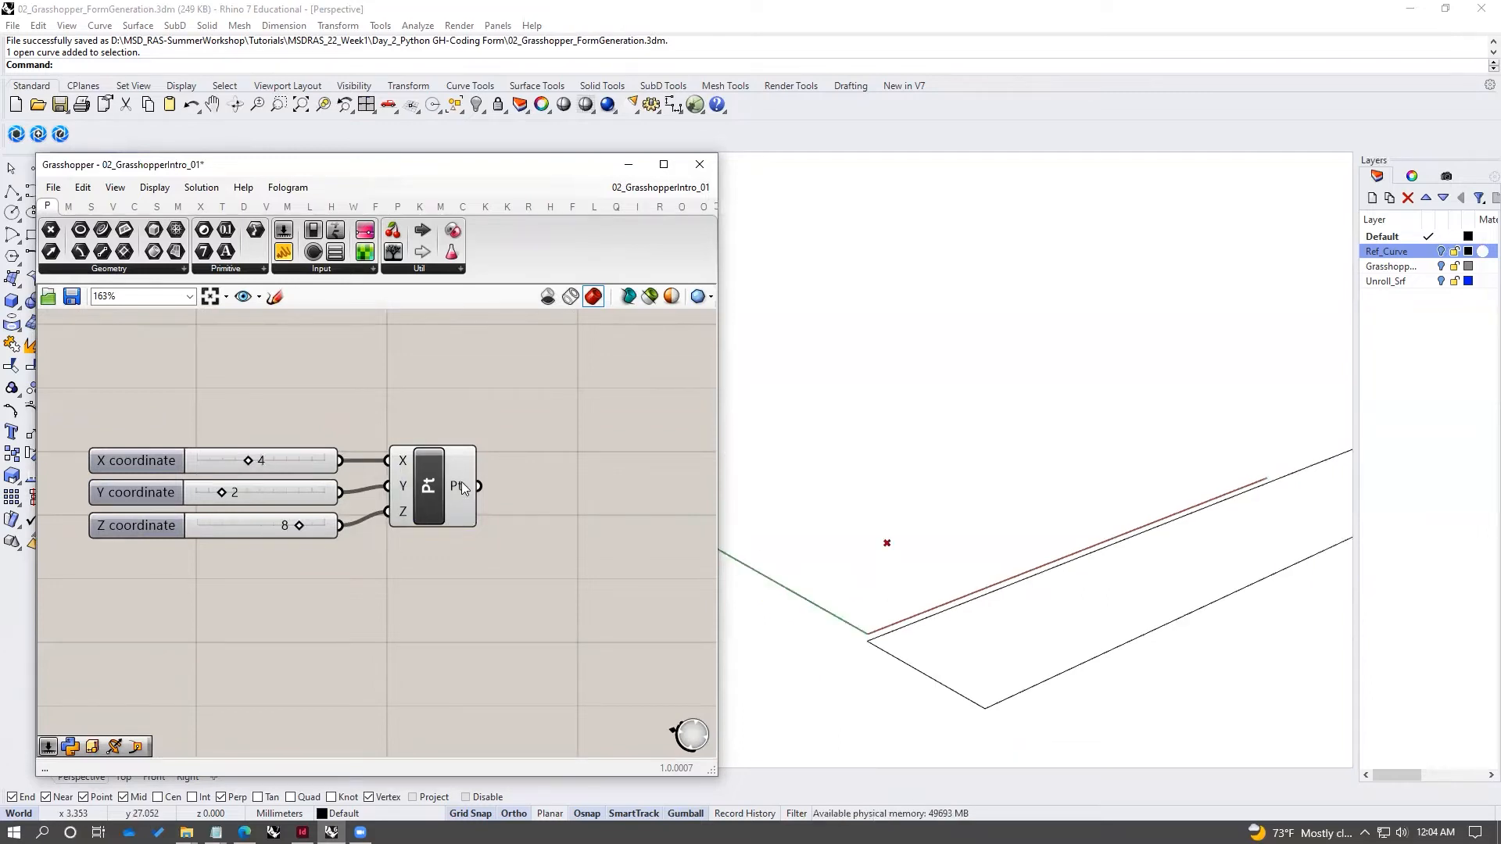
left_click(437, 481)
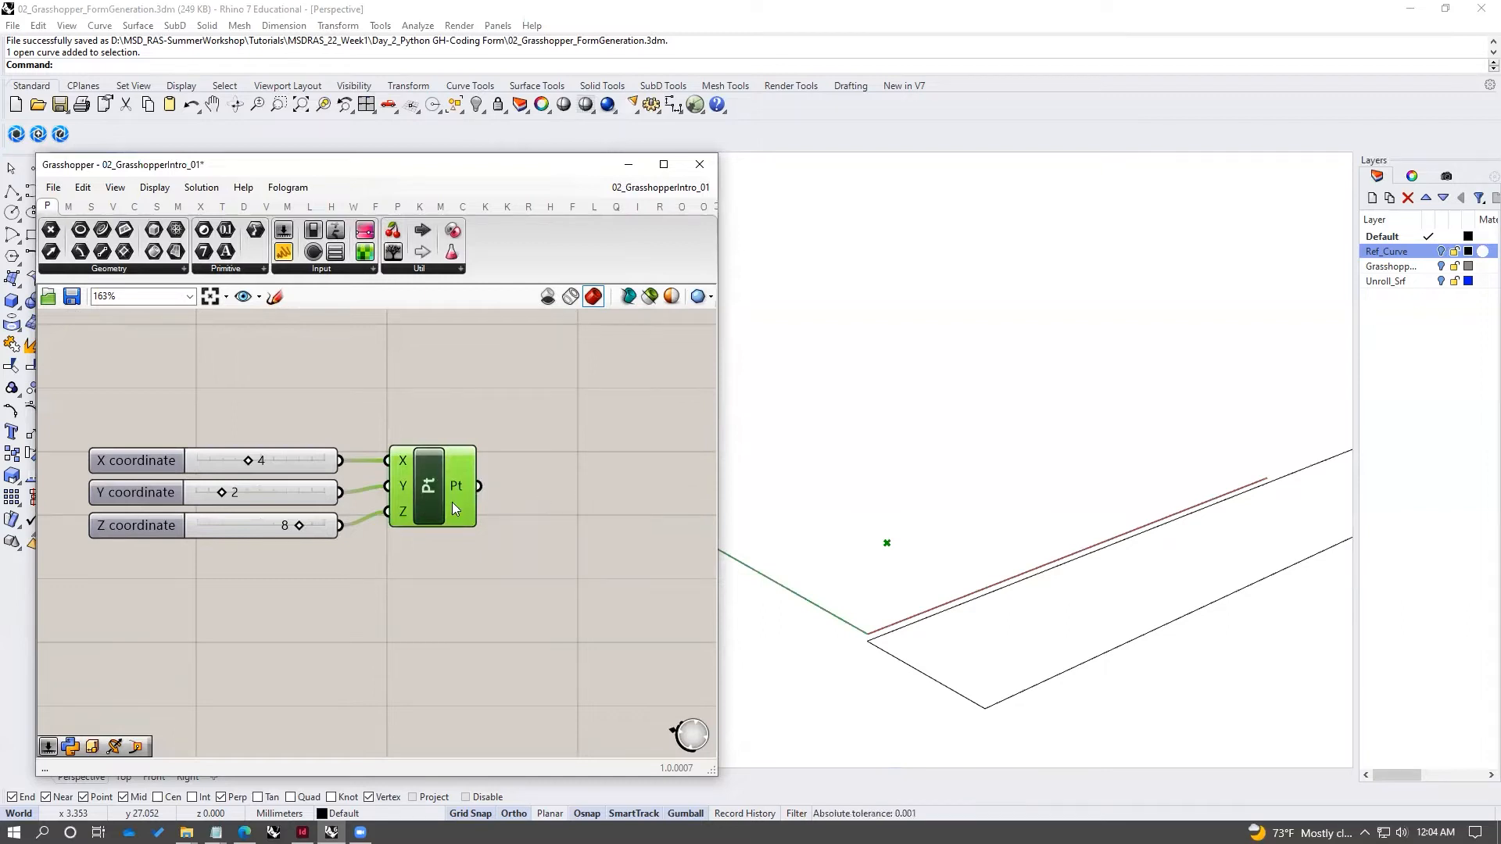
mouse_move(453, 492)
- Add a Move component beside Construct Point, connect the point output to its geometry input, and space it further away
scroll(543, 503, "down", 2)
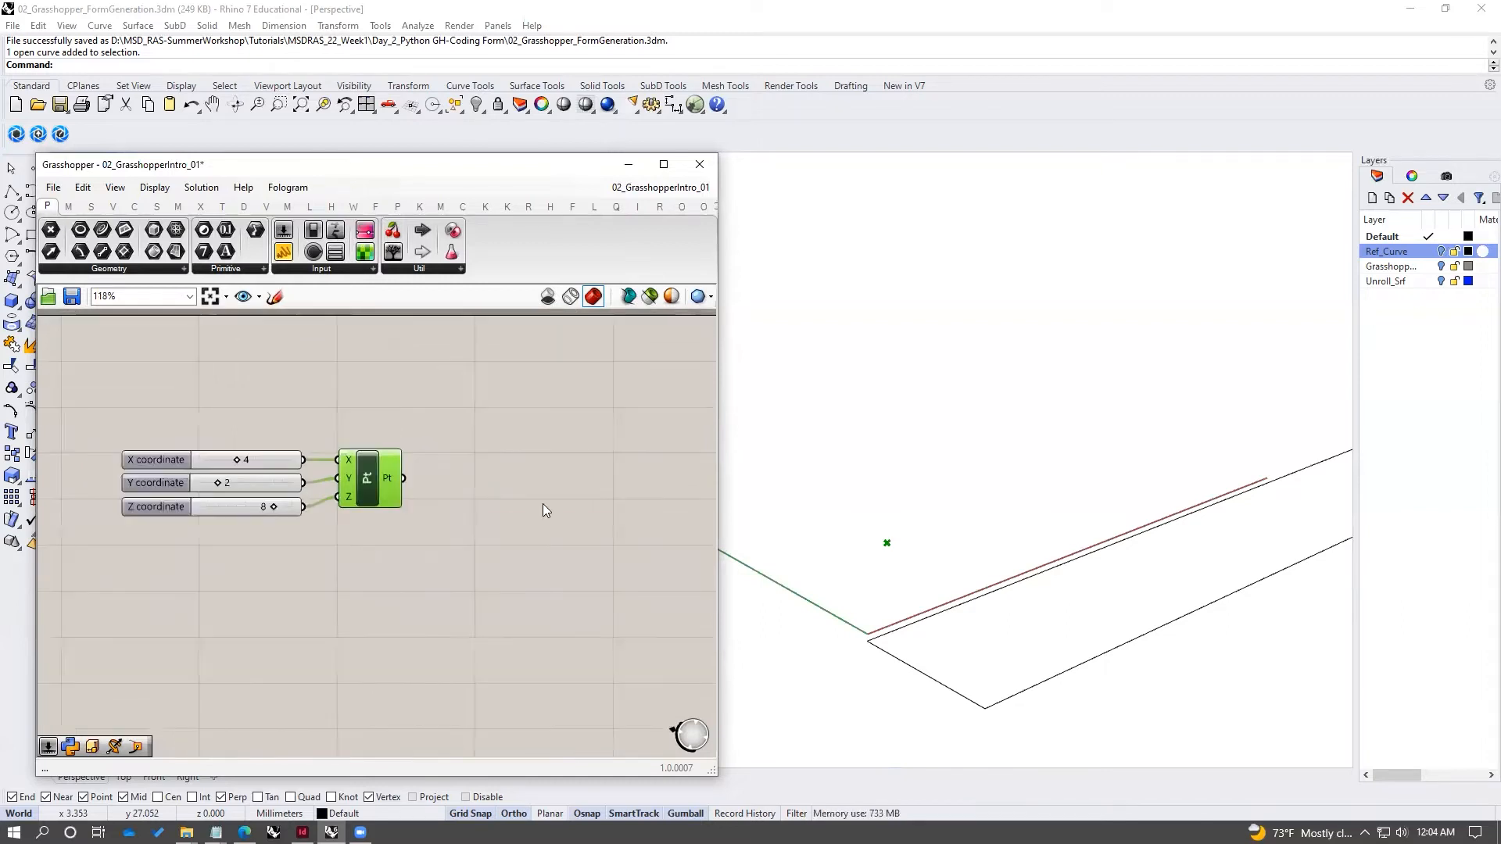
left_click(539, 500)
double_click(539, 501)
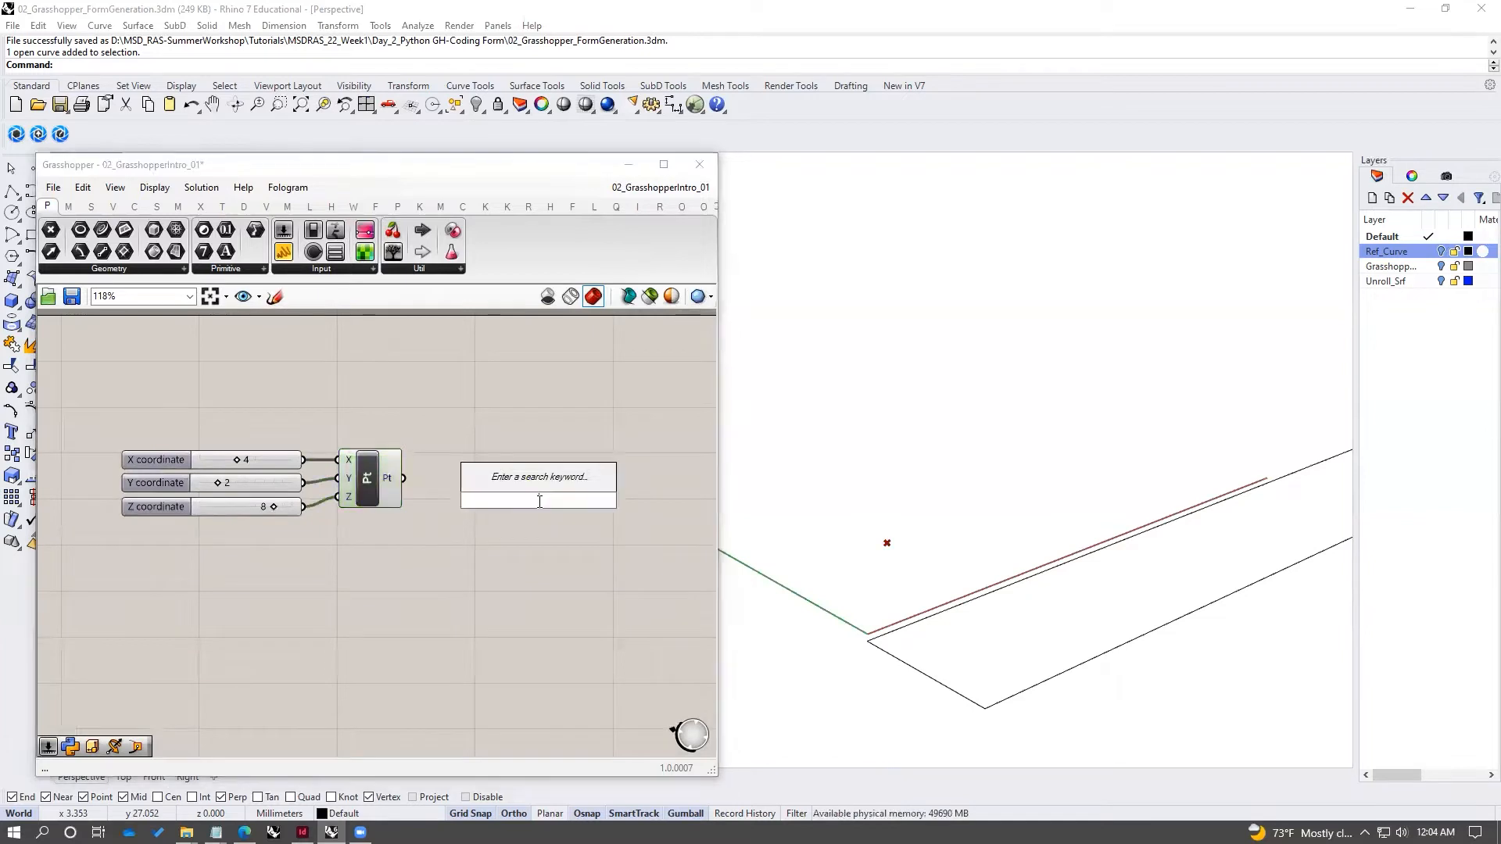
type("move")
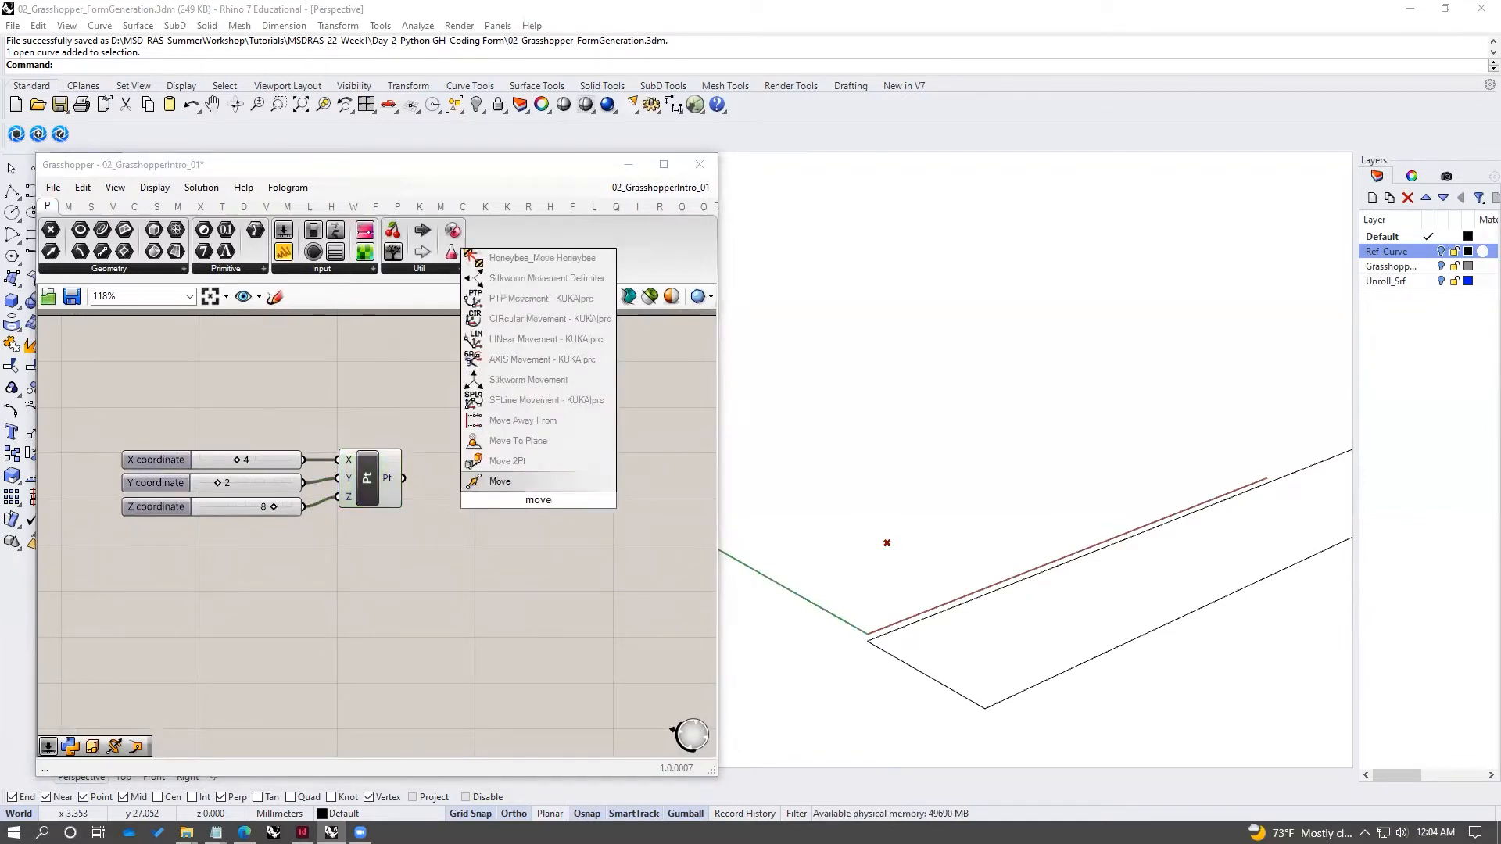
key("Return")
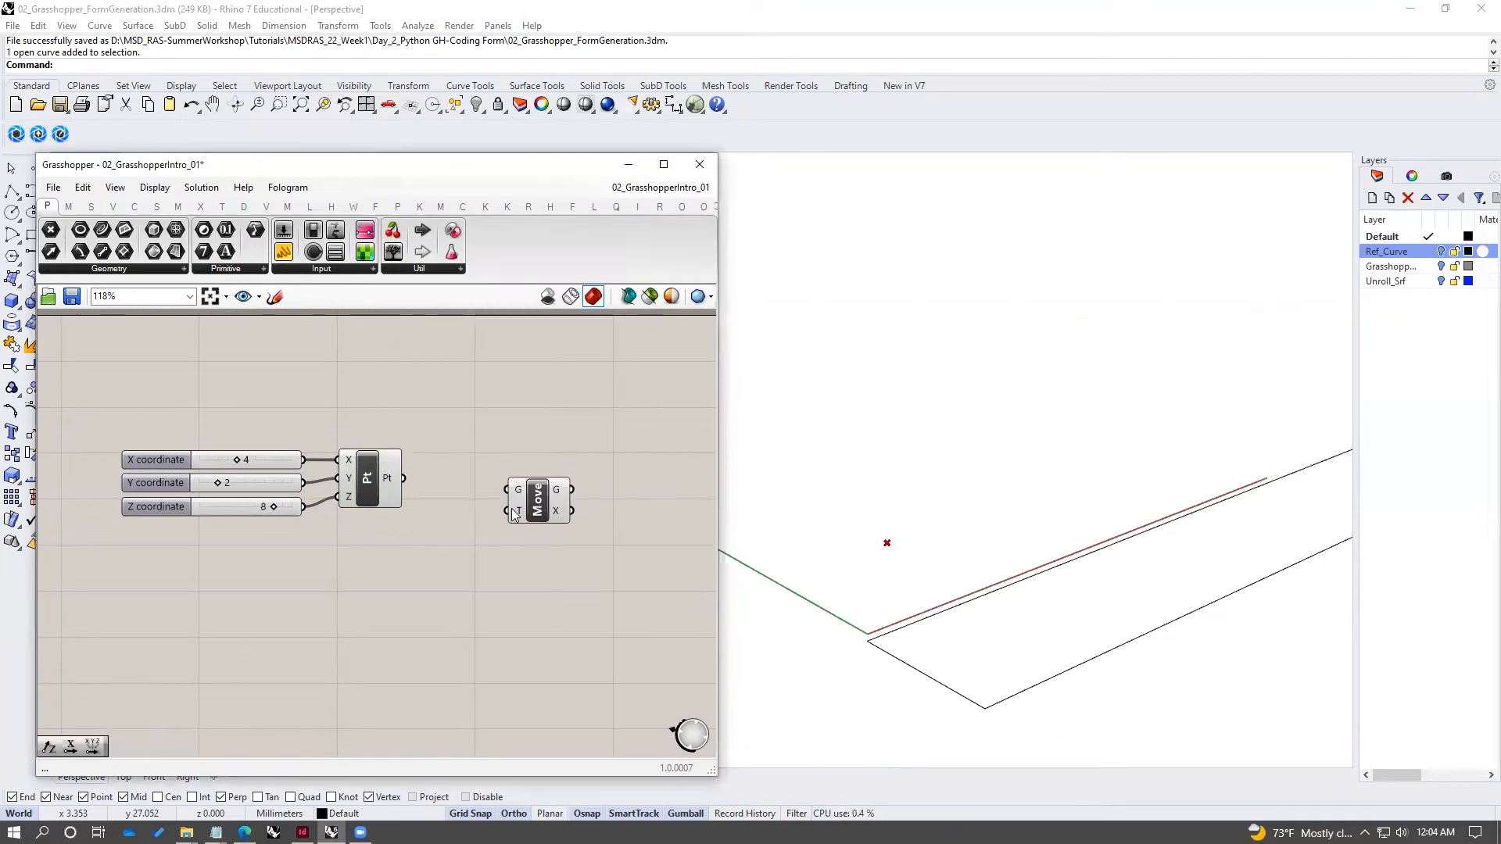
left_click_drag(404, 477, 516, 490)
left_click_drag(529, 498, 576, 486)
left_click(574, 435)
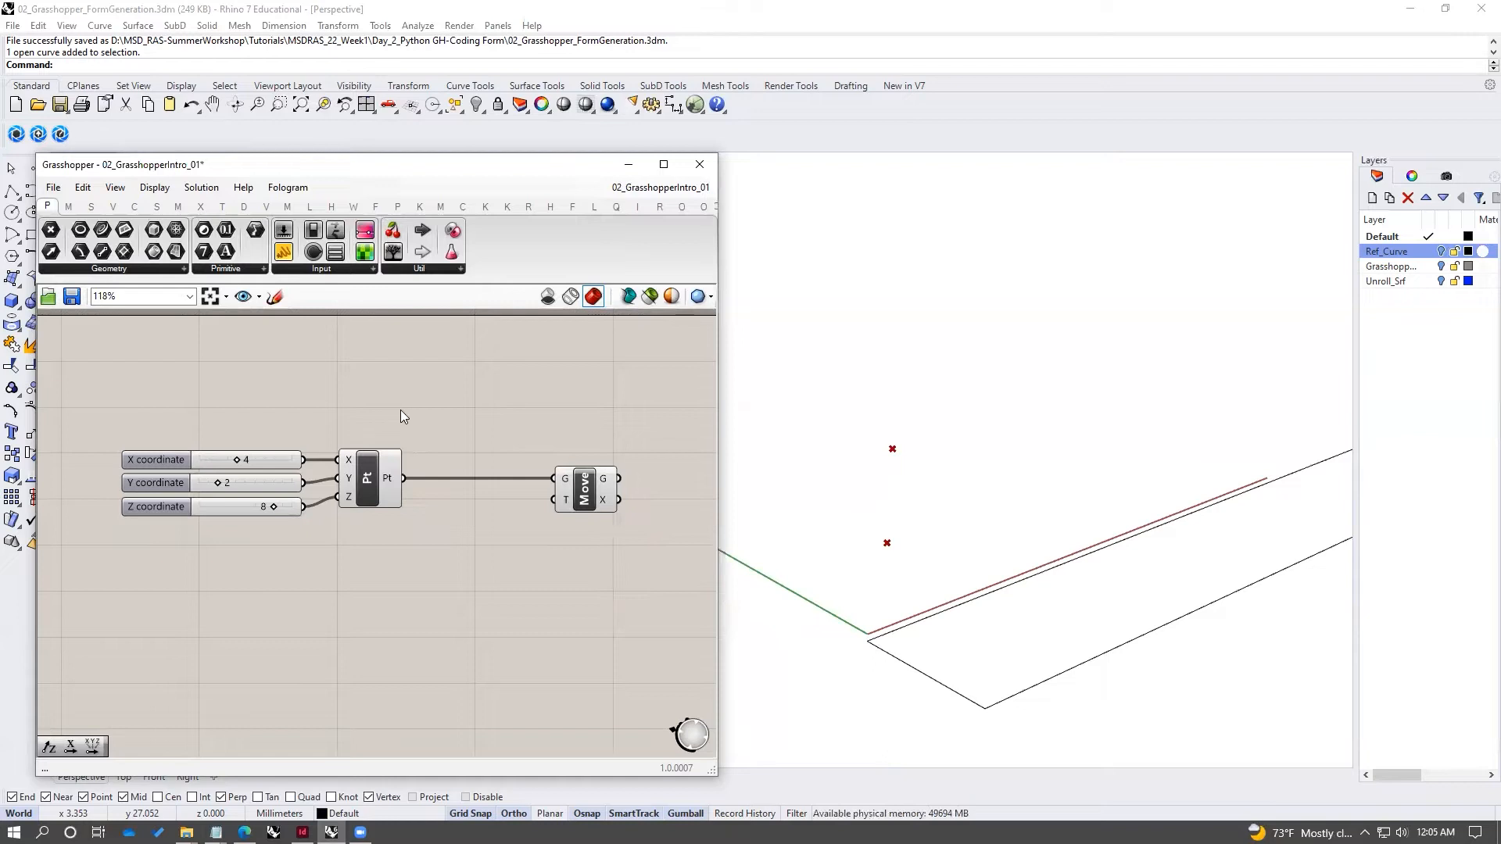
- Add a Vector XYZ component below the wire between Construct Point and Move
left_click_drag(400, 409, 201, 533)
left_click(464, 553)
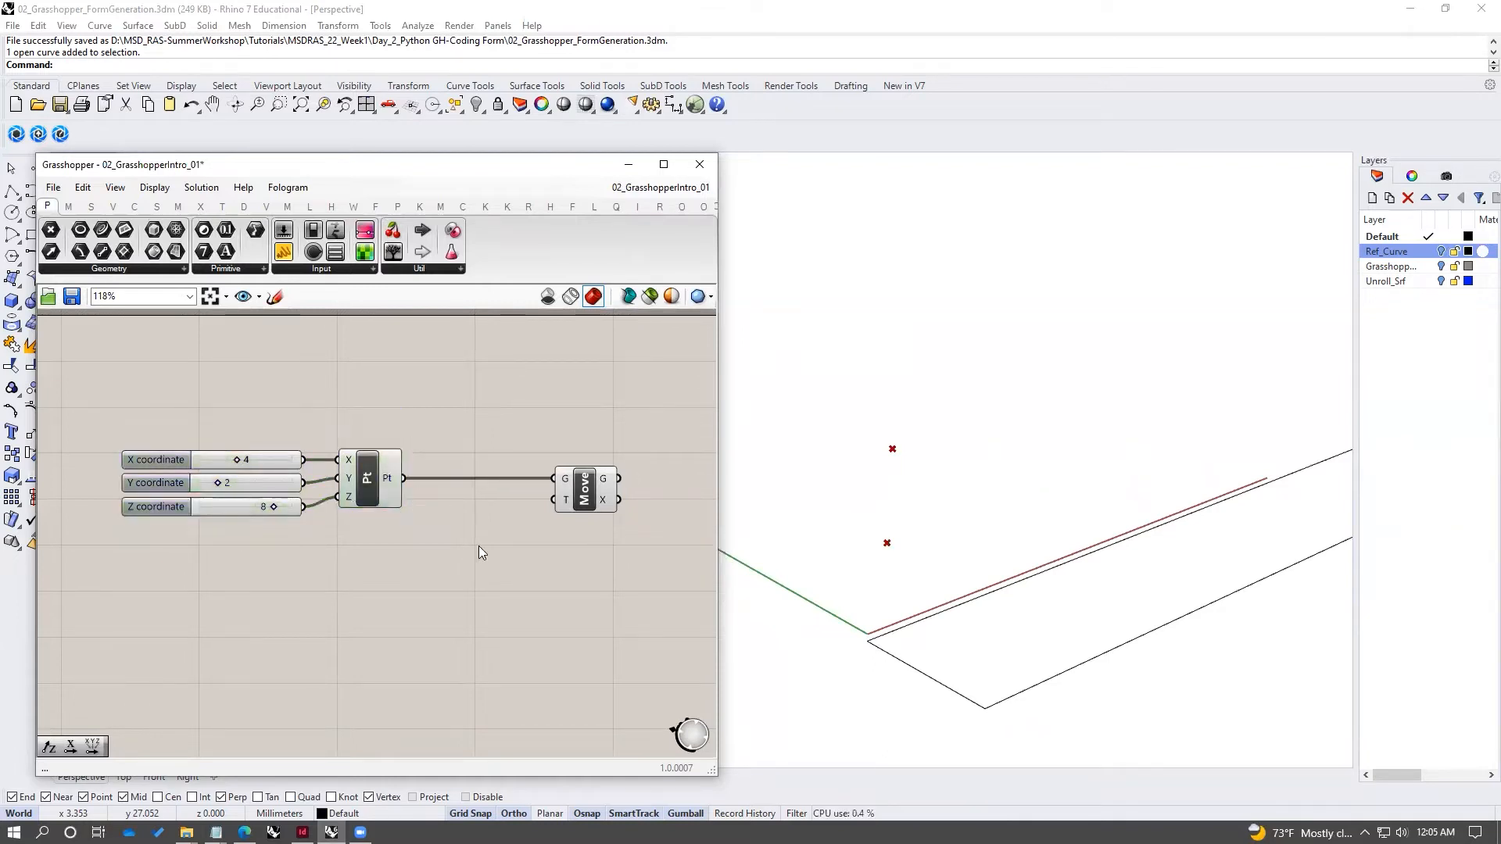
double_click(478, 545)
type("constru")
key("BackSpace")
key("BackSpace")
key("BackSpace")
key("BackSpace")
key("BackSpace")
key("BackSpace")
key("BackSpace")
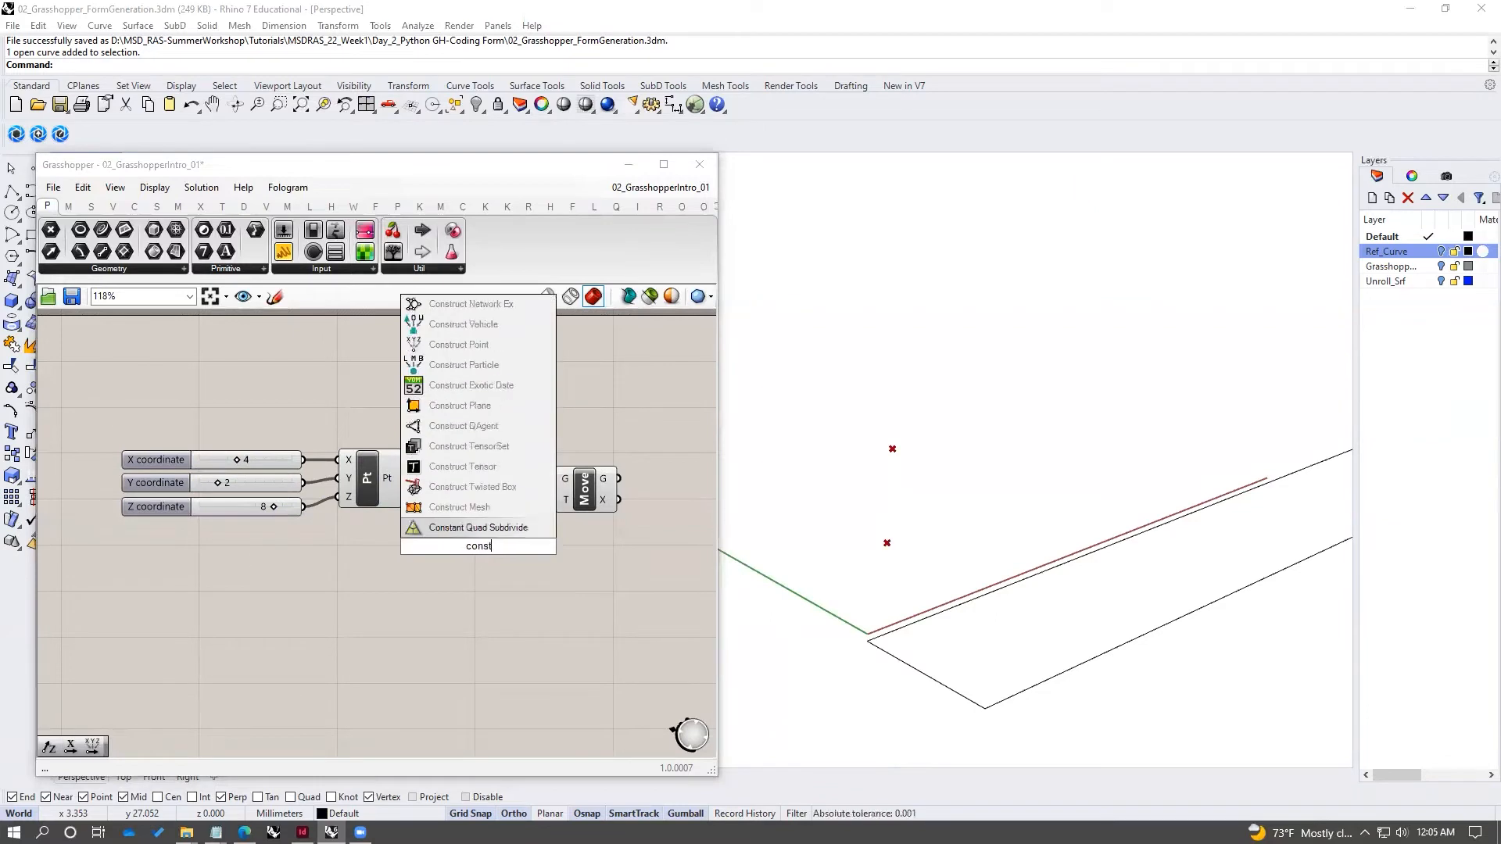
type("vector xyz")
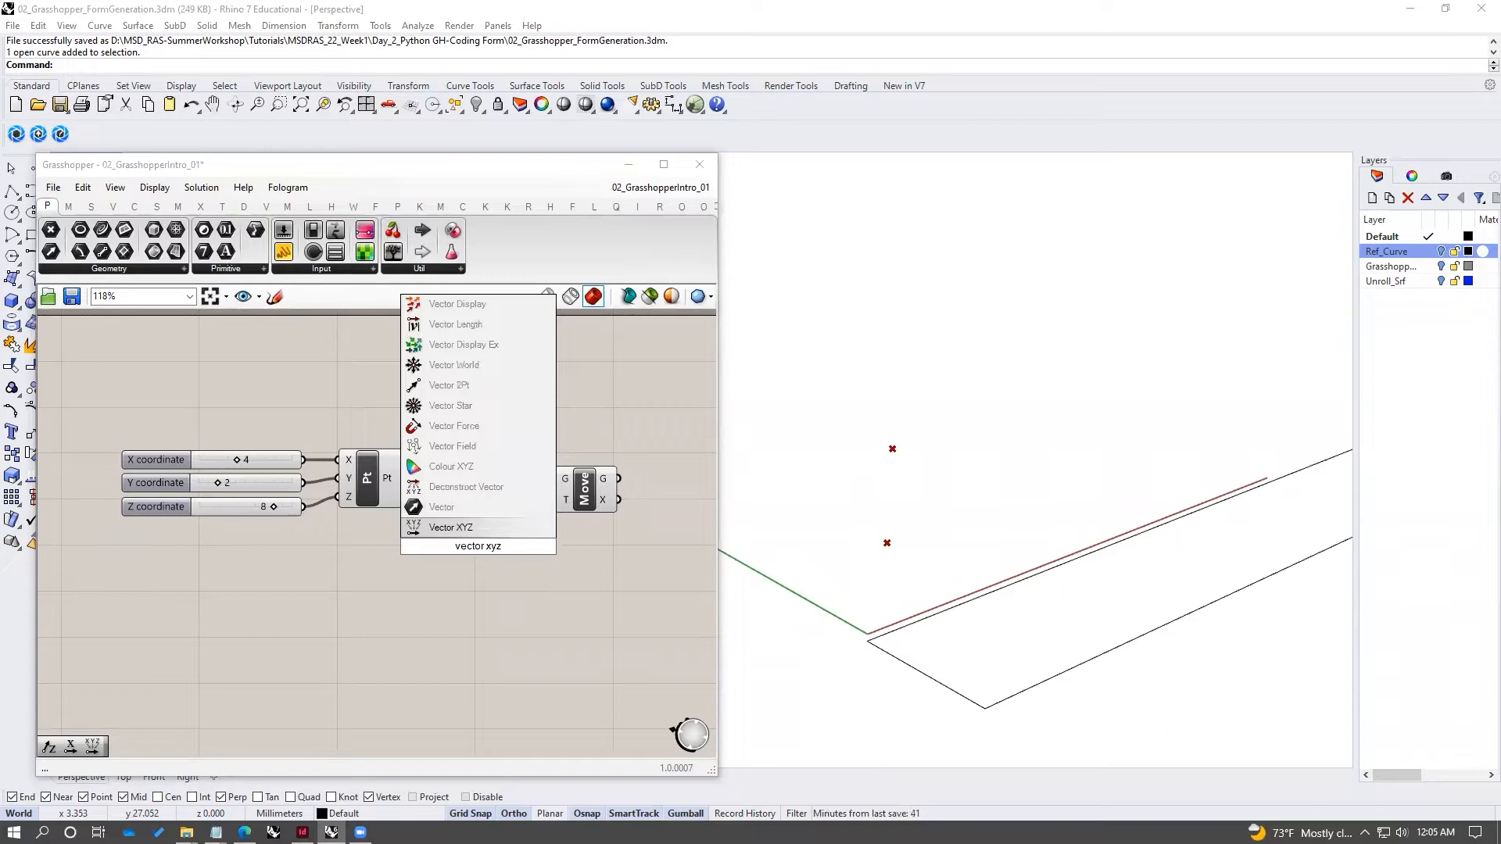
key("Return")
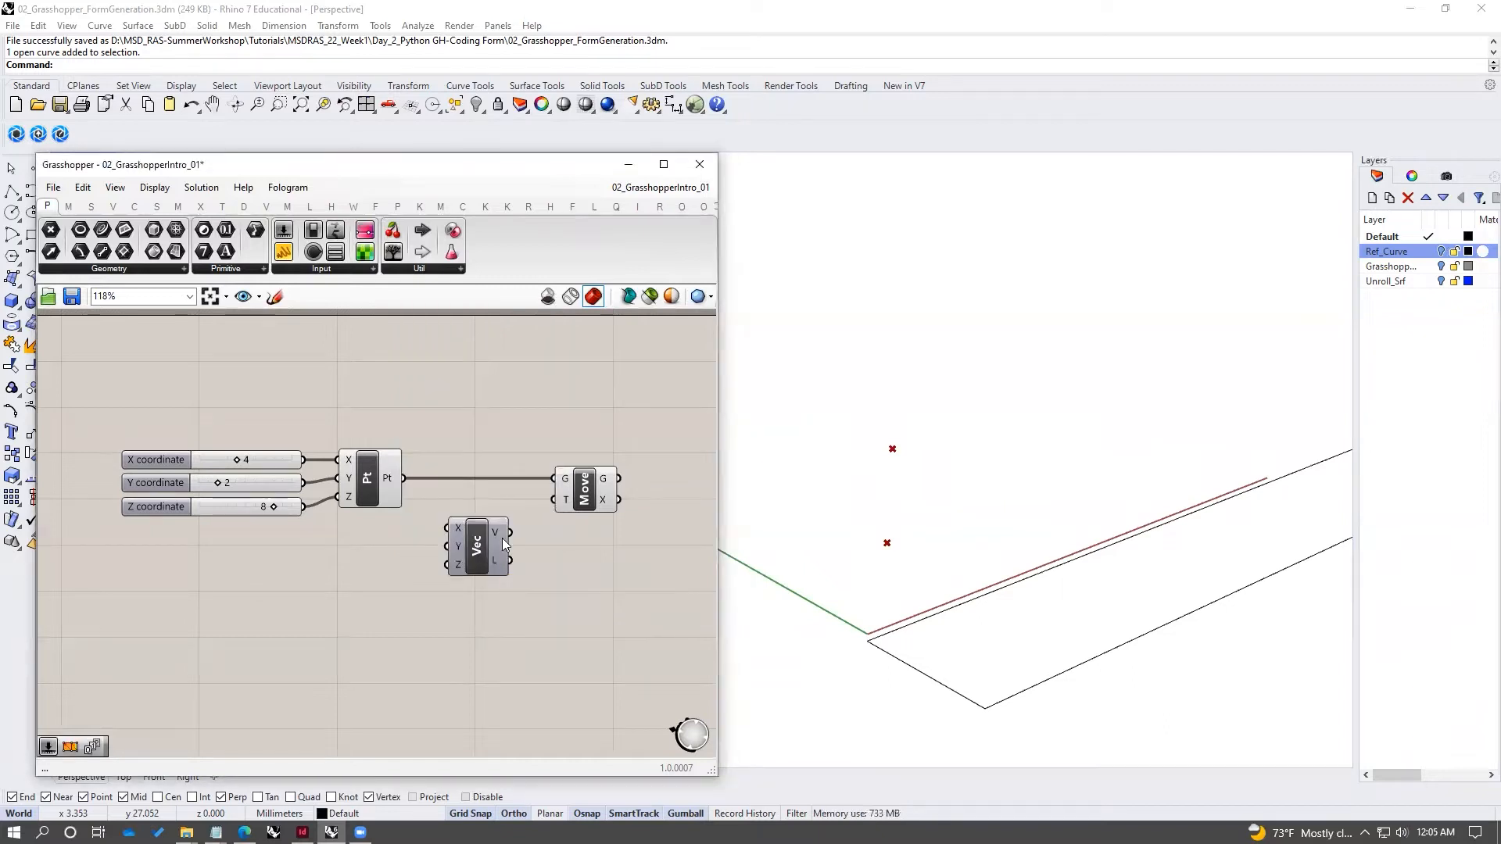
- Connect the Vector XYZ output to Move's motion input, and feed its X, Y and Z inputs with copies of the three coordinate sliders
left_click_drag(511, 533, 552, 499)
left_click_drag(483, 549, 507, 550)
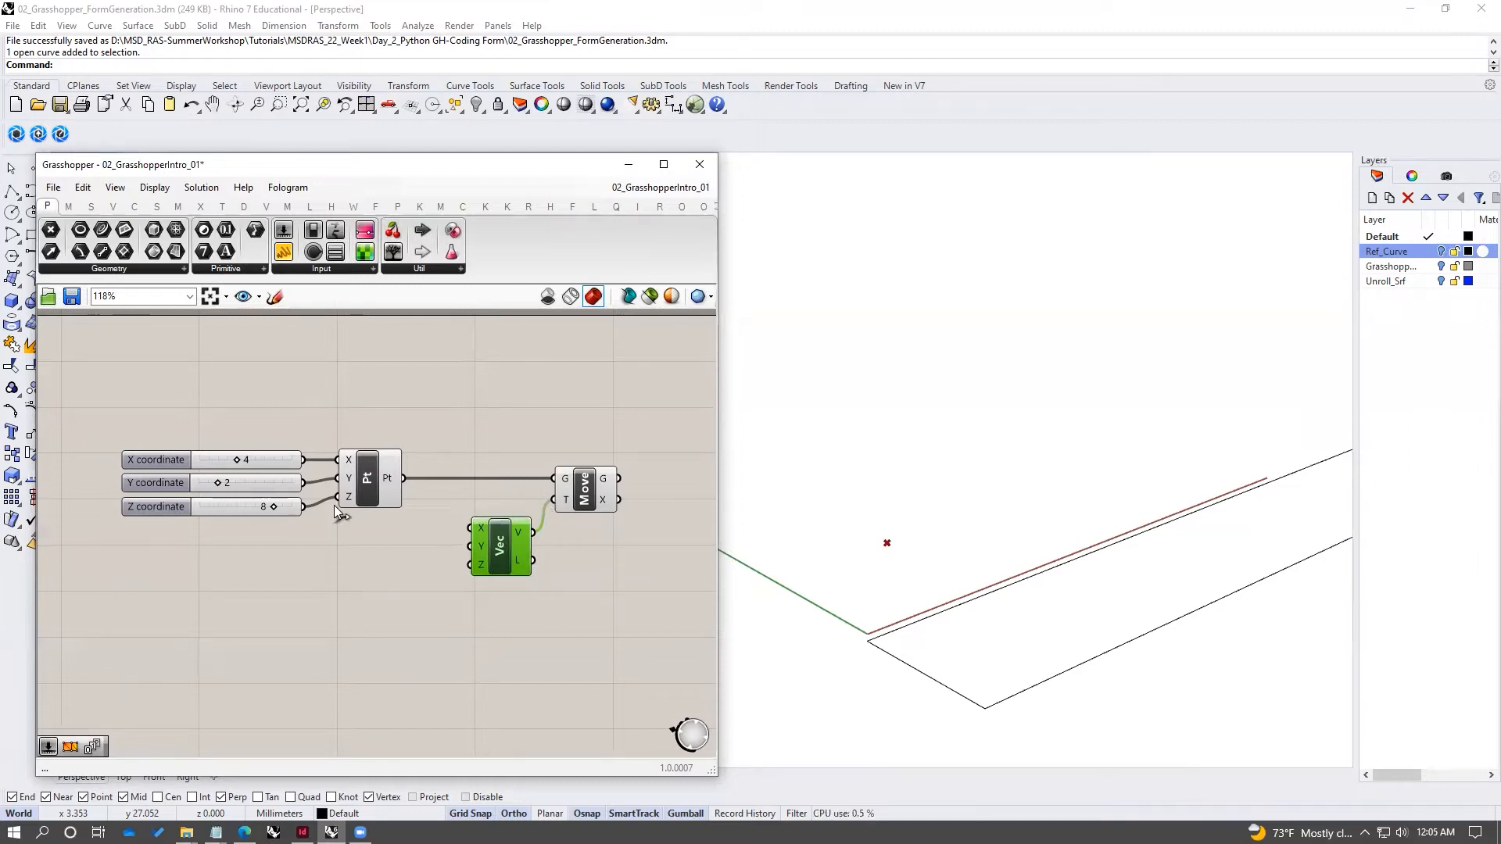
left_click_drag(309, 417, 224, 564)
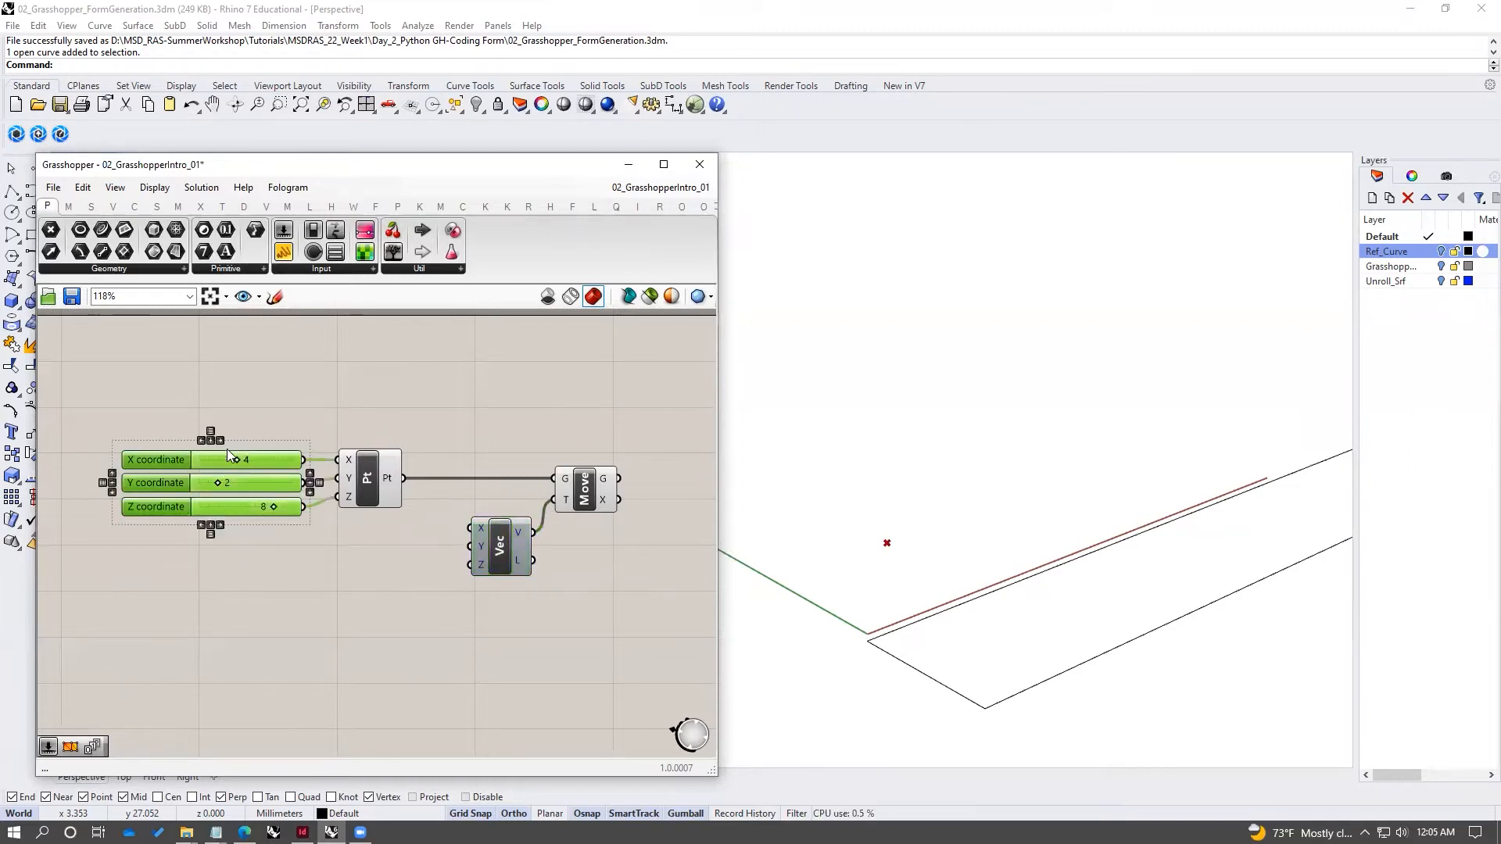
left_click_drag(258, 459, 471, 546, "alt")
left_click_drag(402, 602, 471, 564)
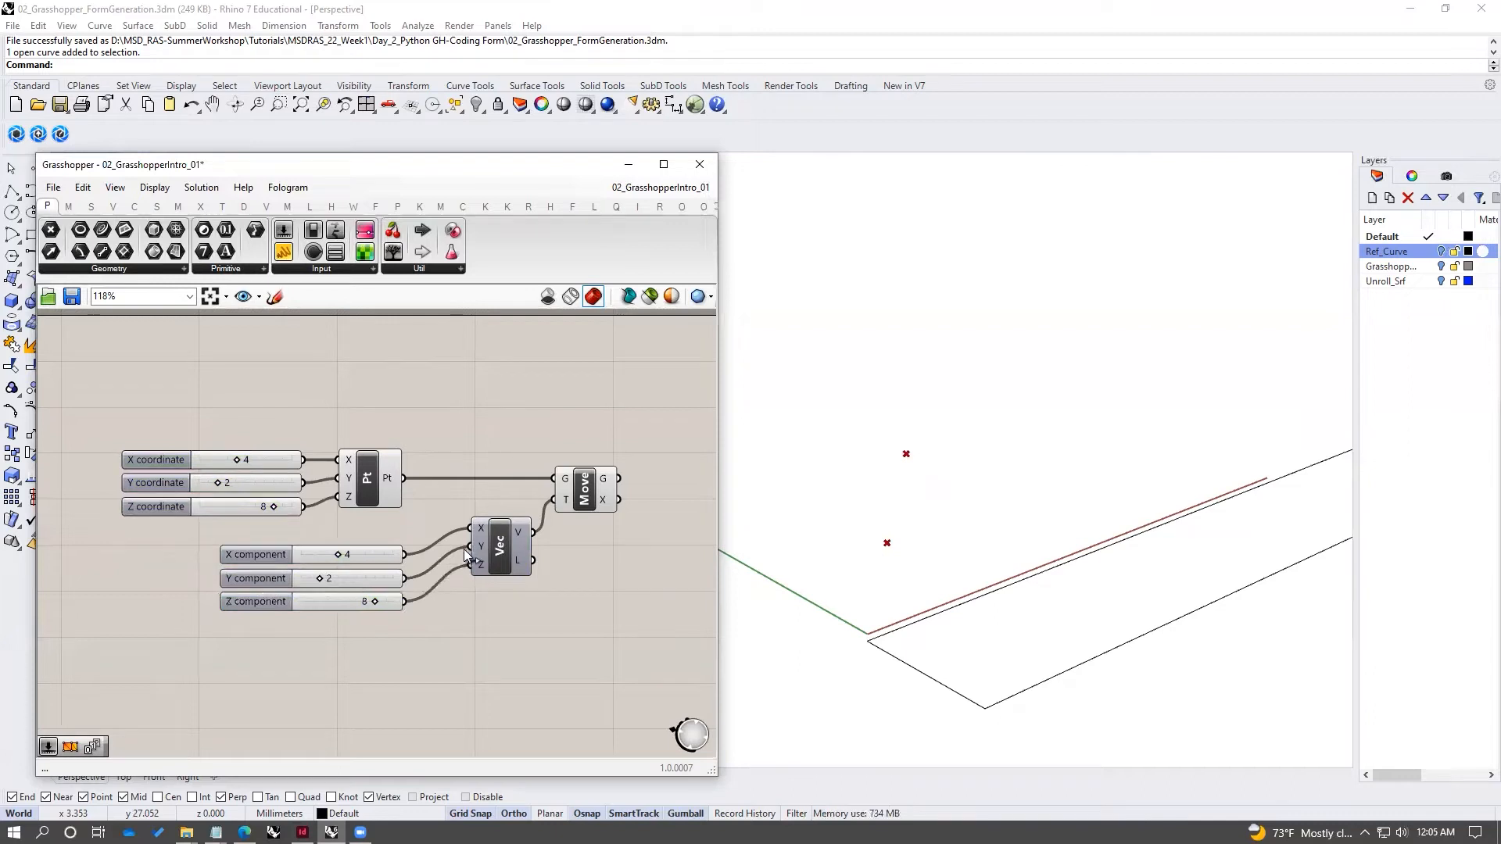
- Select Construct Point and Move in turn to compare the original and moved points, and inspect Move's geometry output
left_click(369, 474)
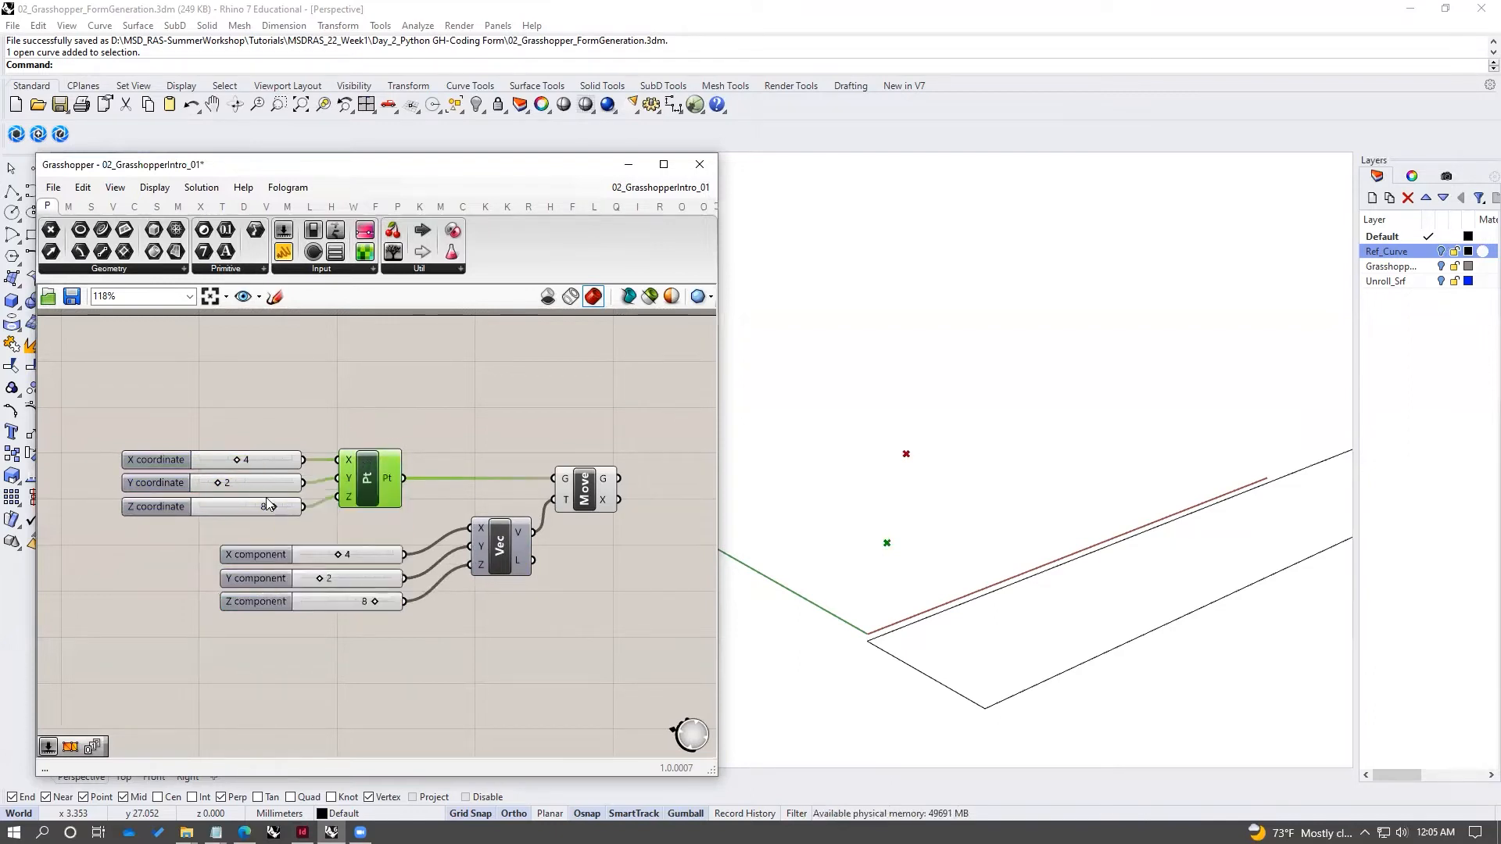
left_click(605, 483)
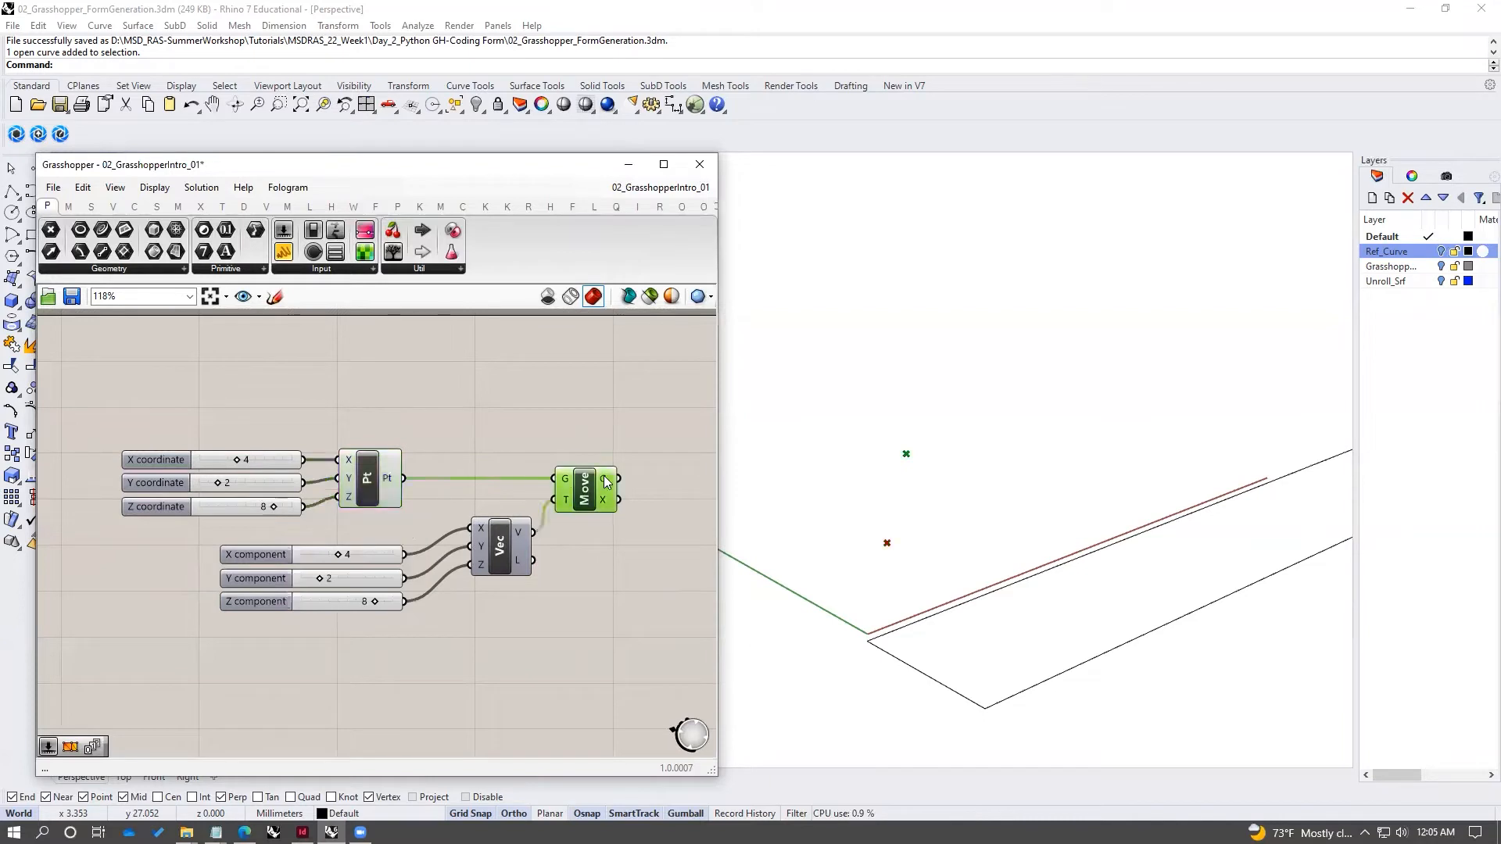
mouse_move(605, 483)
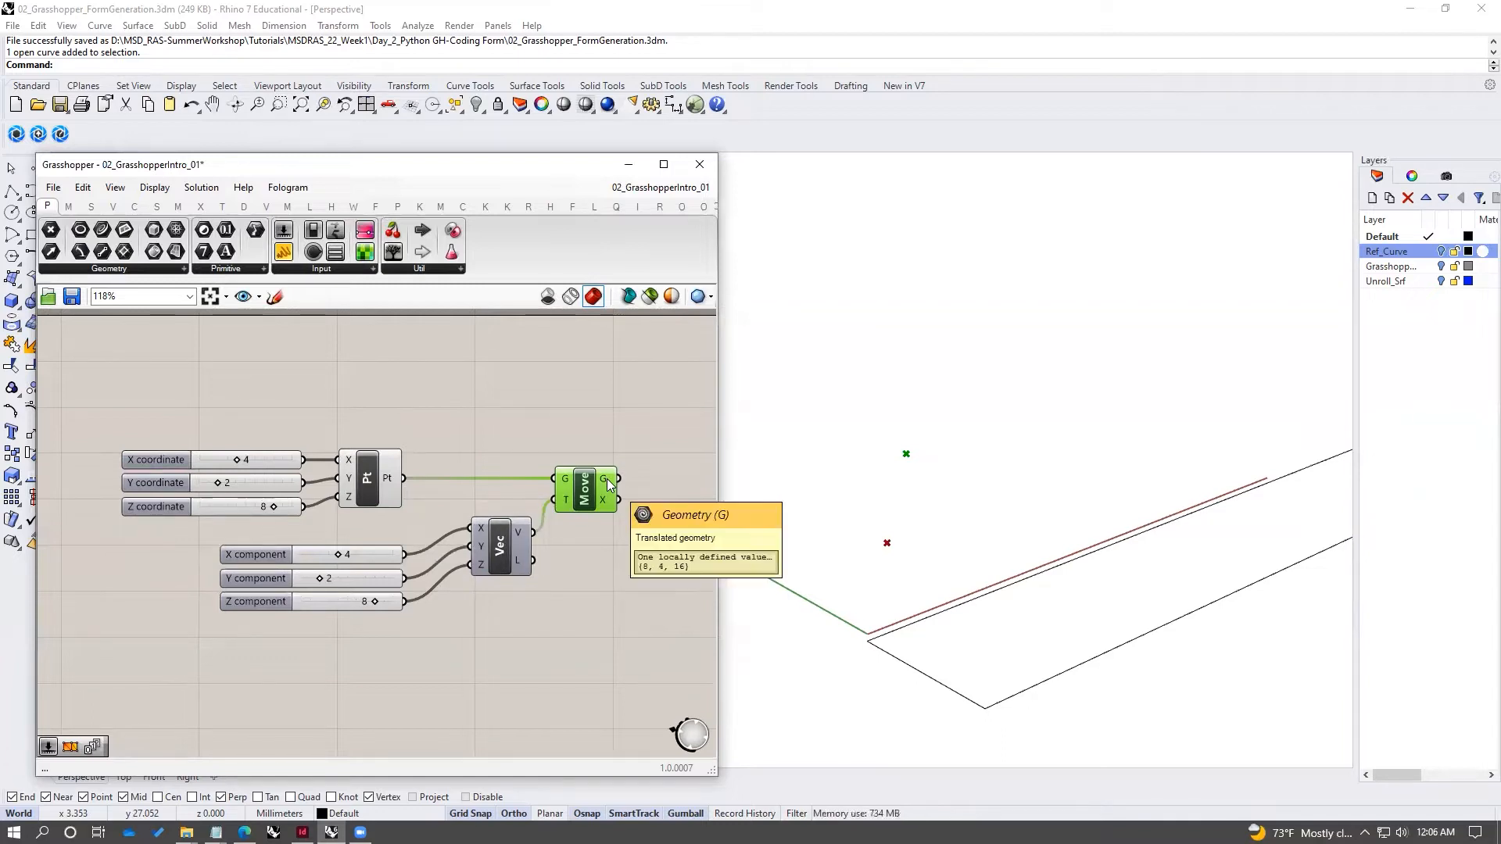
- Set the vector's X, Y and Z component sliders to 6, 7 and 2, and check the moved point
left_click_drag(337, 554, 356, 554)
left_click_drag(320, 578, 365, 578)
left_click_drag(374, 602, 319, 601)
mouse_move(607, 482)
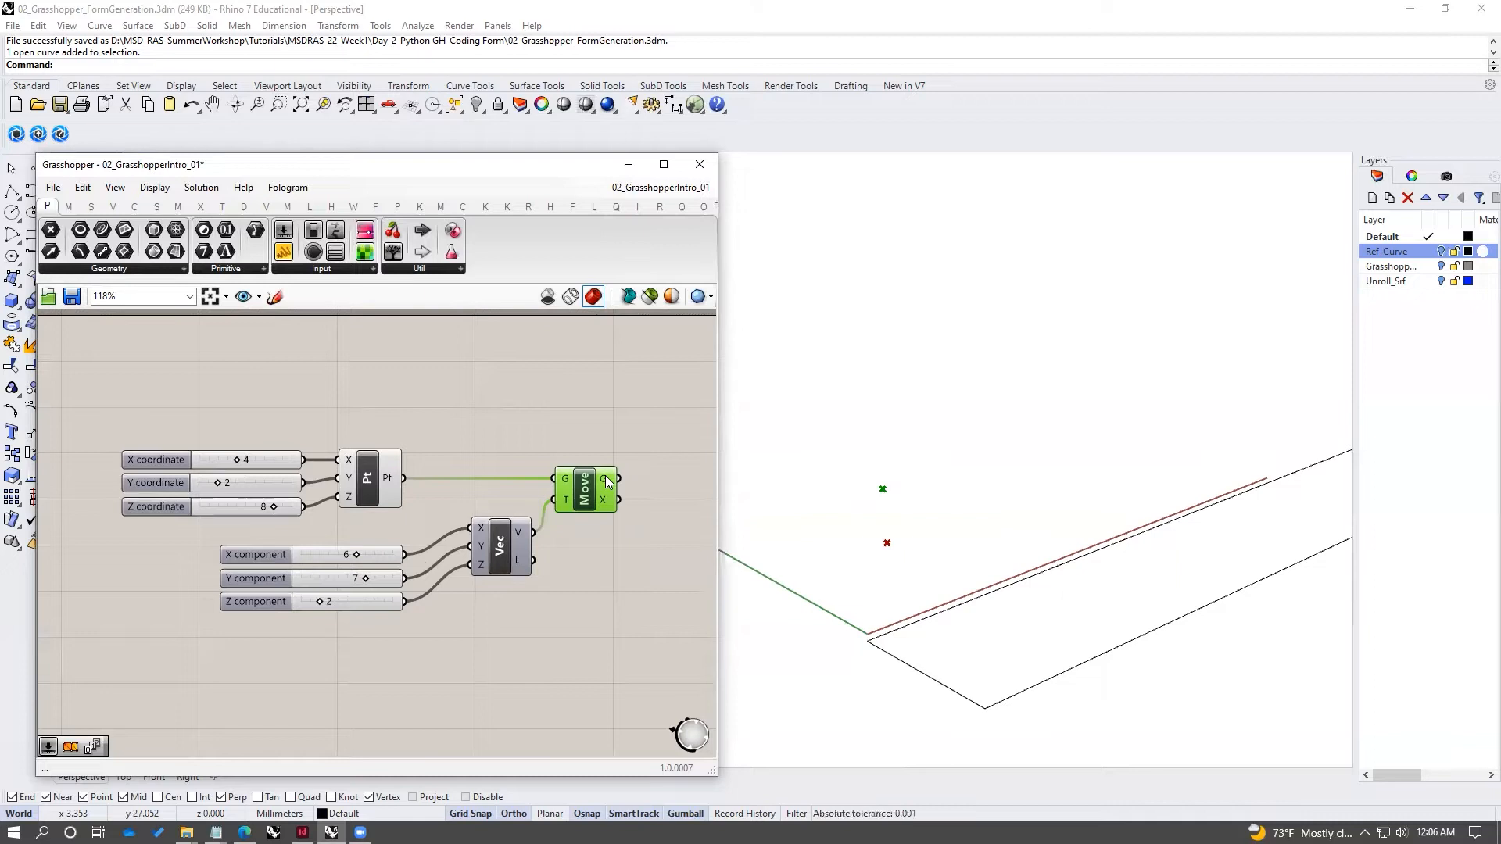
left_click(607, 425)
- Add the two-point Line component in the free space beyond Move
scroll(388, 475, "down", 2)
left_click_drag(573, 419, 331, 478)
left_click(555, 390)
right_click_drag(578, 418, 470, 422)
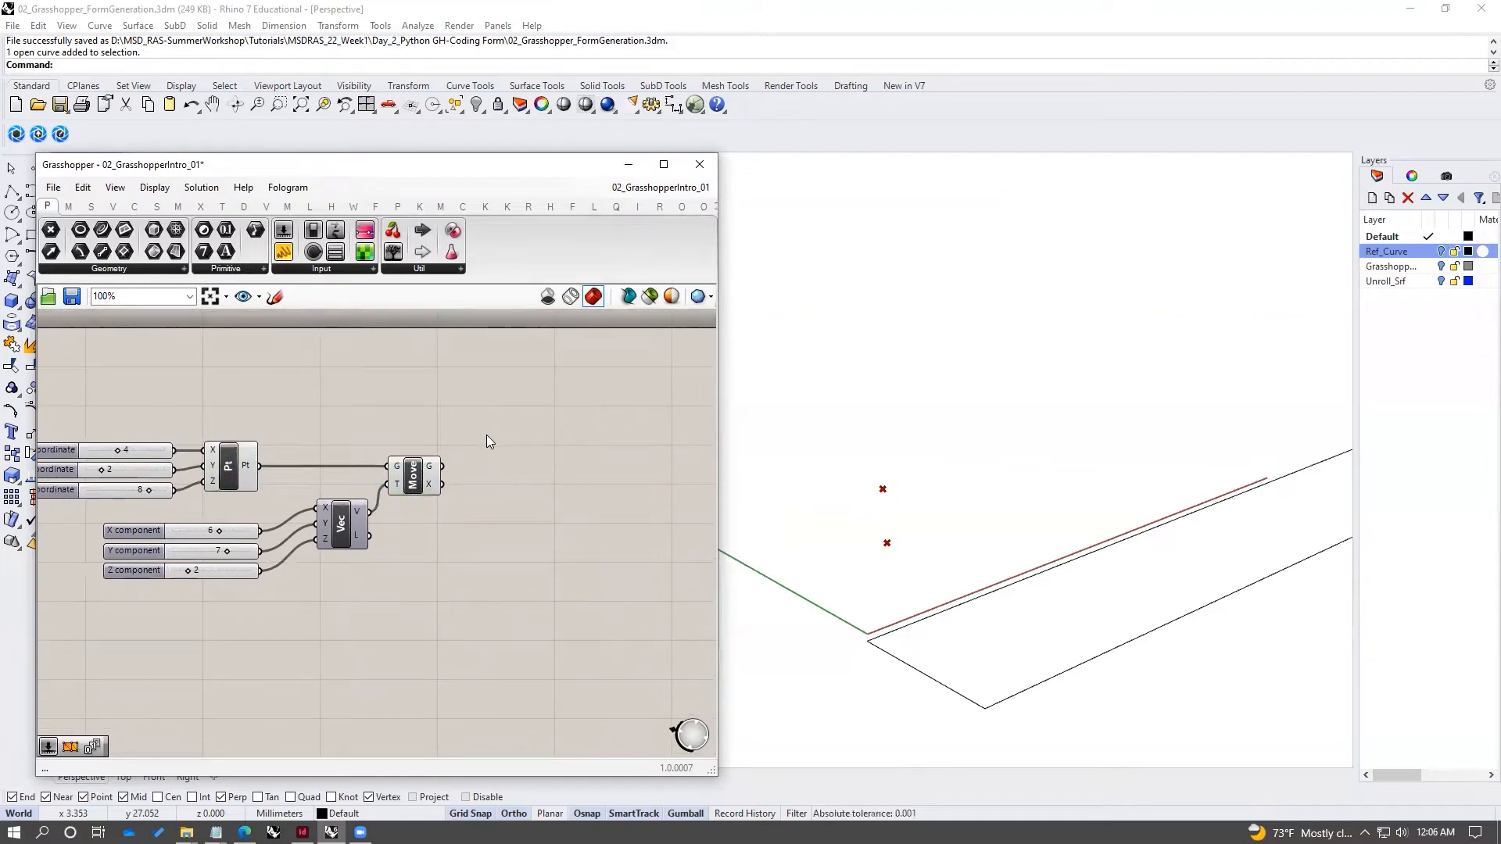
double_click(541, 451)
type("line")
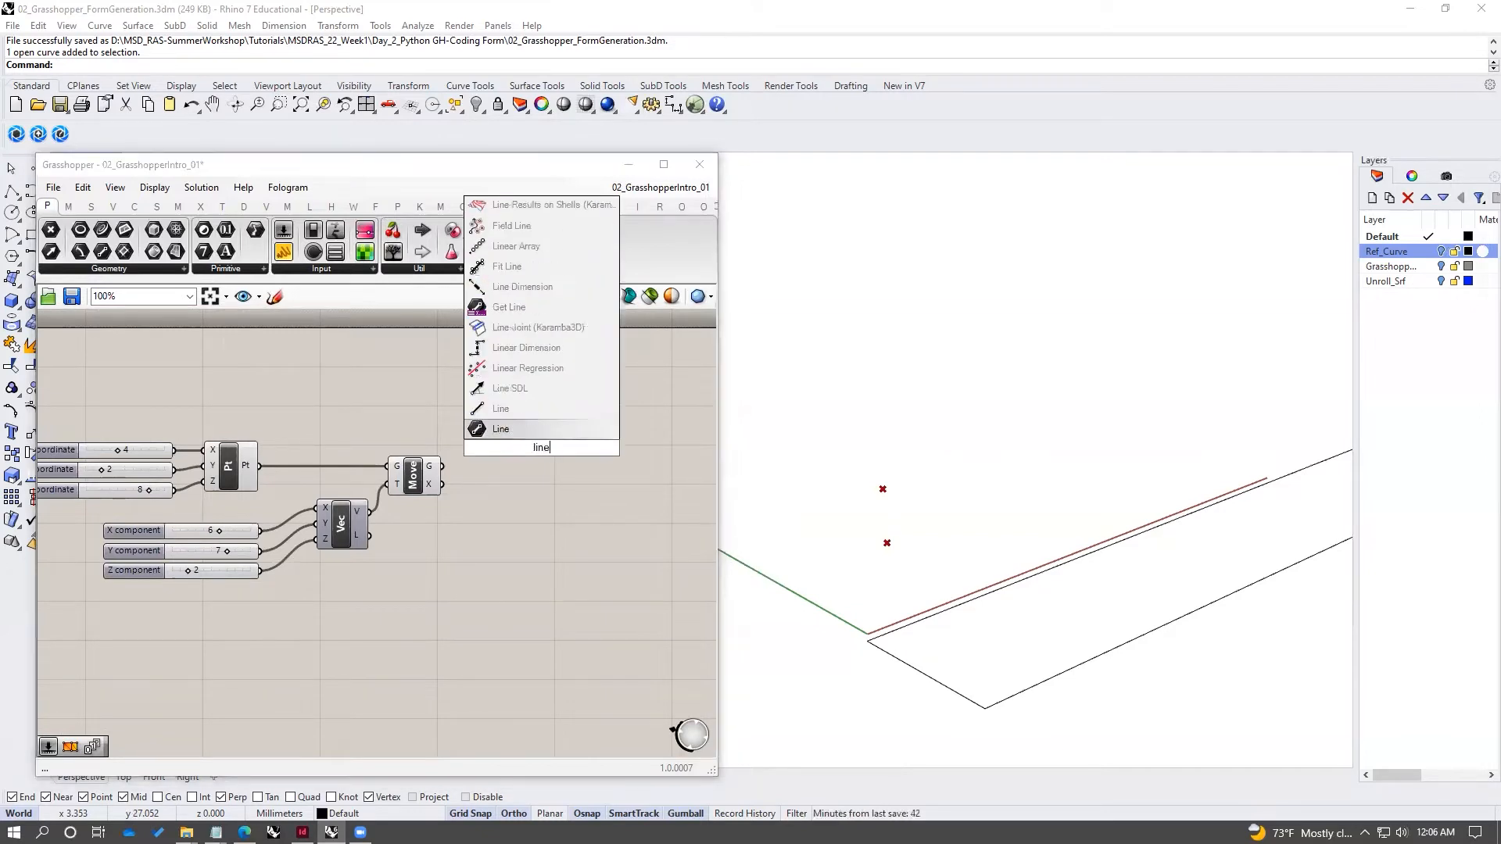
key("Up")
left_click(500, 409)
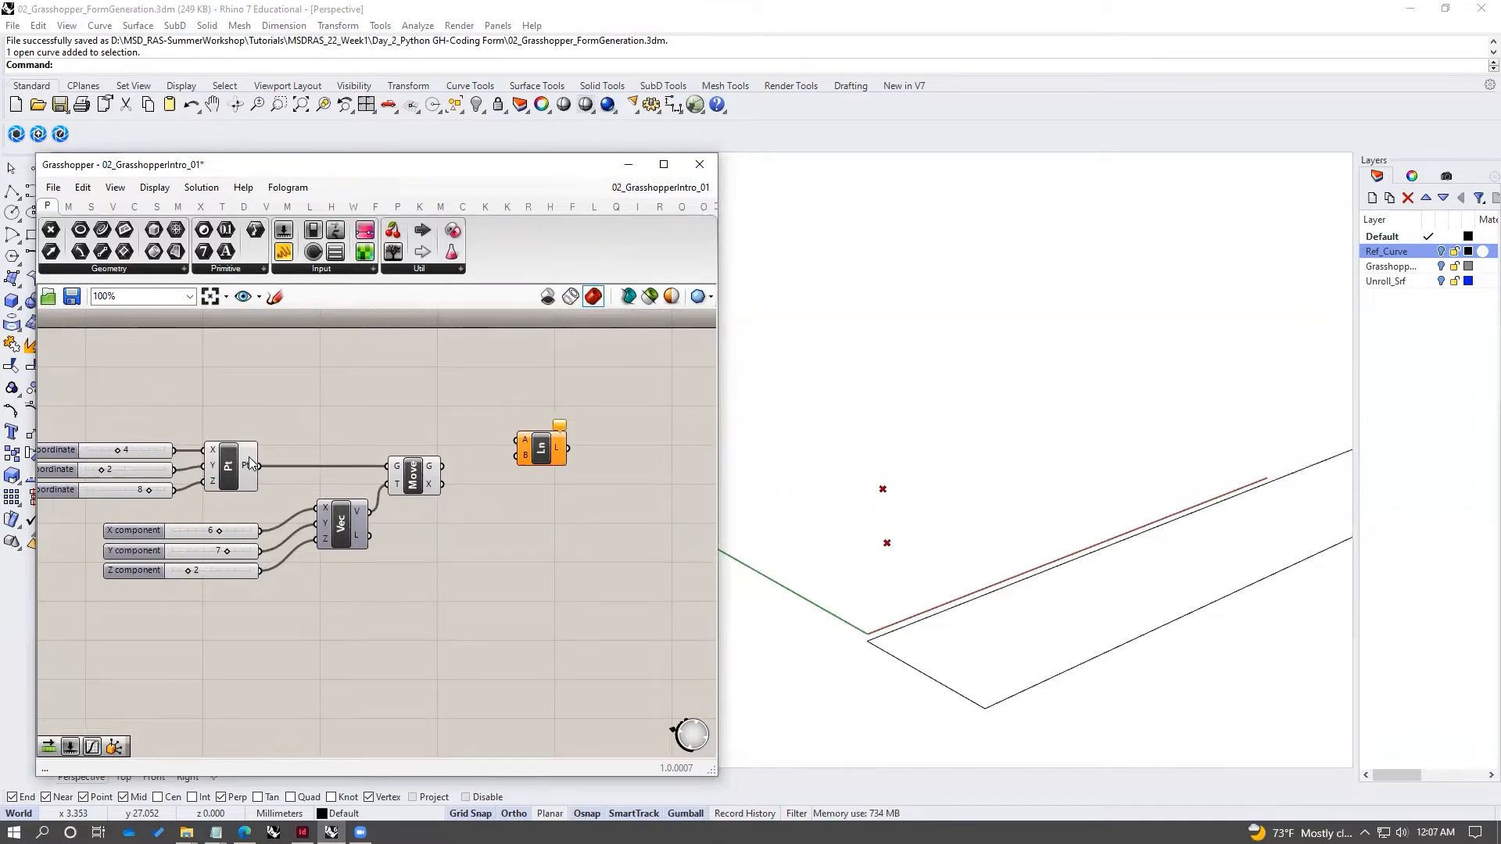
- Connect the constructed point to the Line's start input A and the moved geometry to its end input B
left_click_drag(258, 466, 514, 461)
left_click(534, 410)
left_click(517, 461)
mouse_move(915, 505)
right_mouse_down()
mouse_move(837, 472)
mouse_move(878, 415)
mouse_move(914, 505)
right_mouse_up()
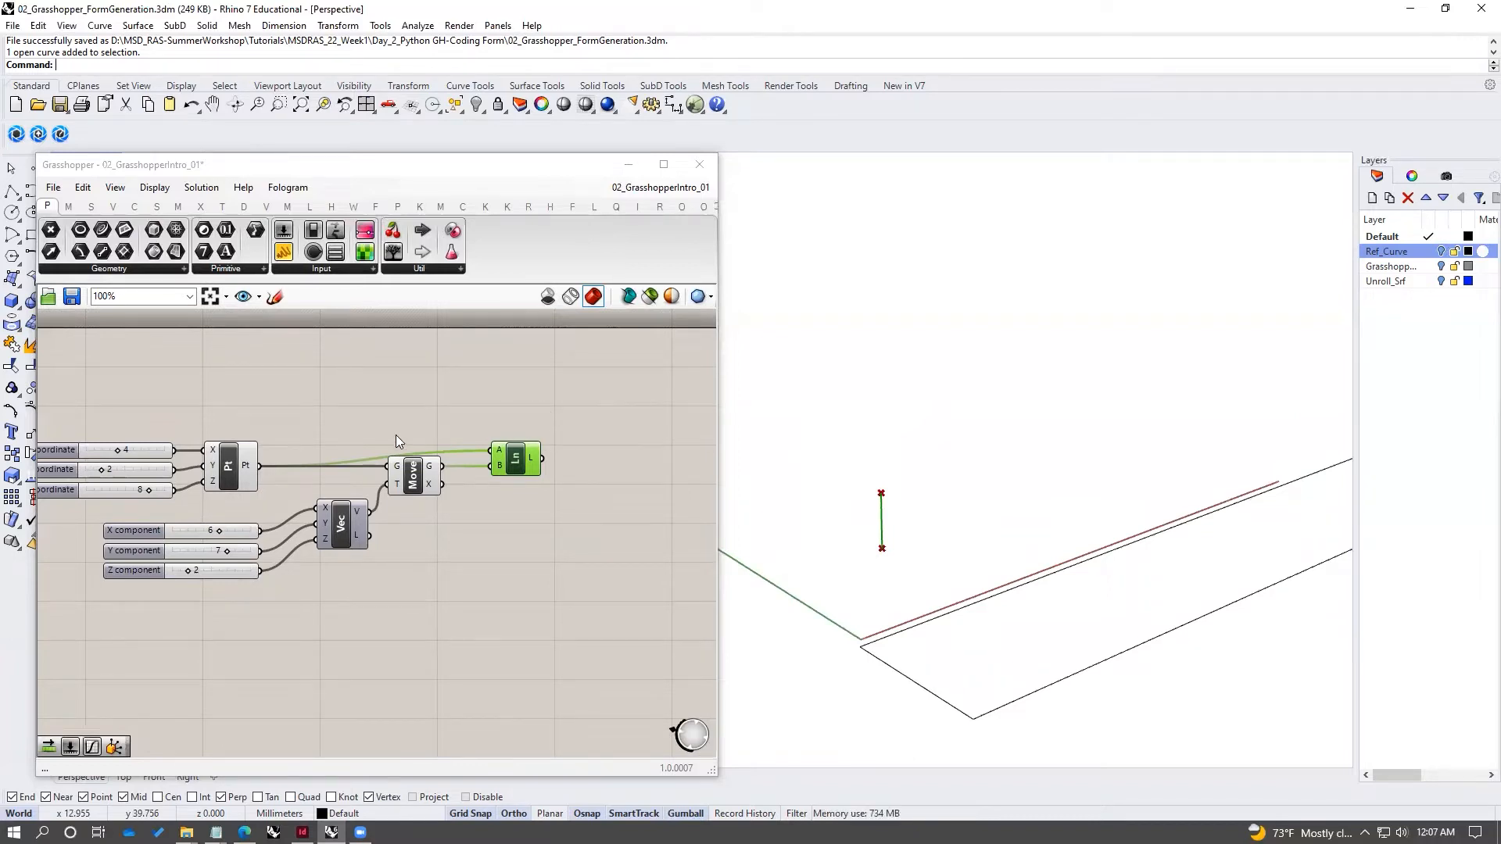
- Set the X and Y coordinate sliders to 3, the Y component to 2 and the Z component to 4
right_click_drag(353, 419, 432, 426)
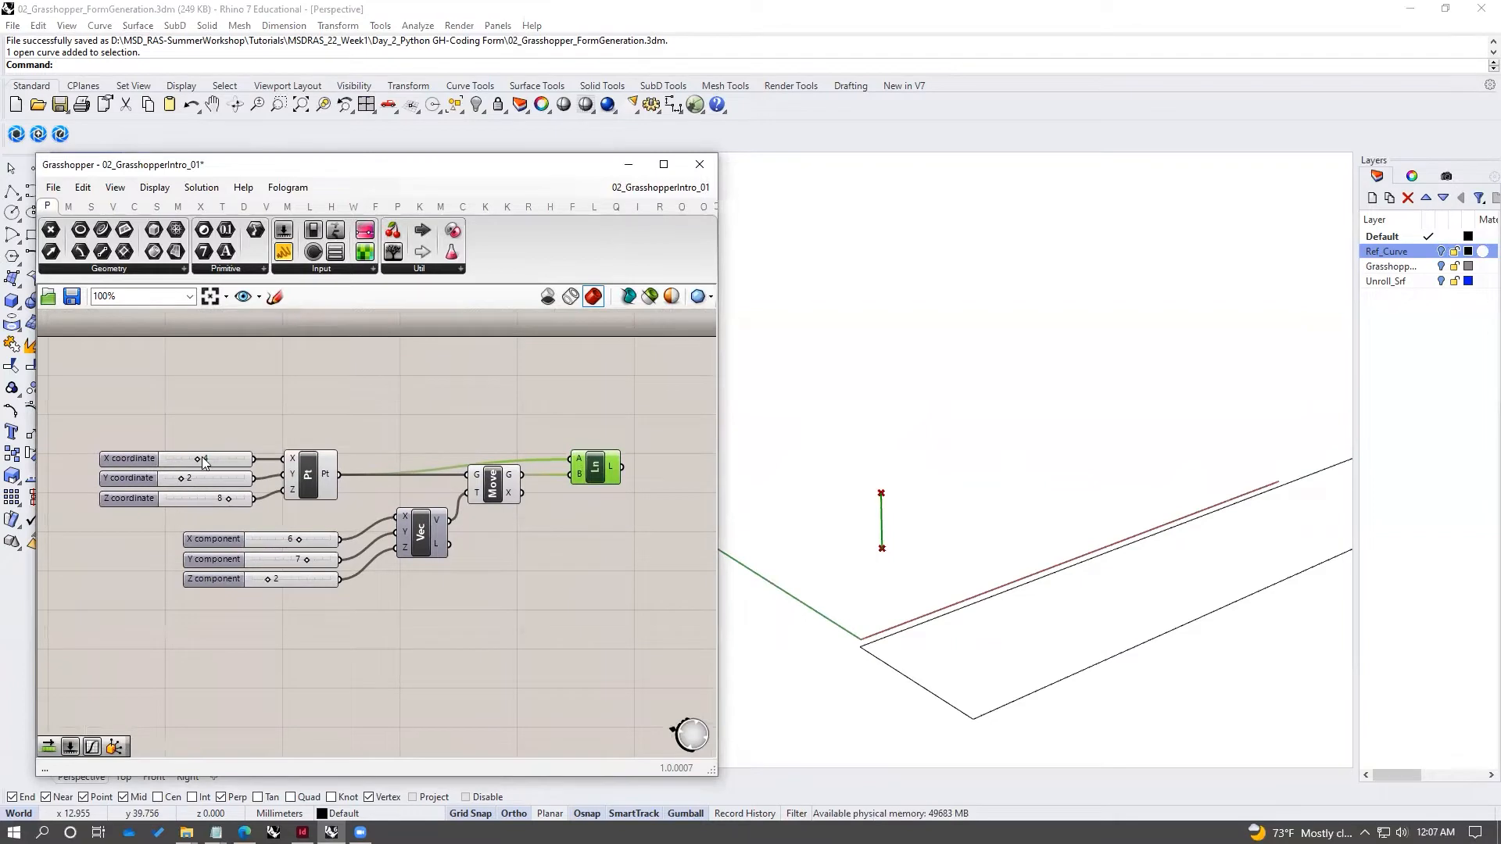
mouse_move(200, 460)
left_mouse_down()
mouse_move(221, 462)
mouse_move(188, 461)
mouse_move(208, 480)
mouse_move(191, 479)
left_mouse_up()
mouse_move(306, 559)
left_mouse_down()
mouse_move(250, 560)
mouse_move(304, 560)
mouse_move(267, 563)
mouse_move(305, 541)
mouse_move(283, 578)
left_mouse_up()
- Delete the Line component and select Move to highlight the moved point
key("Delete")
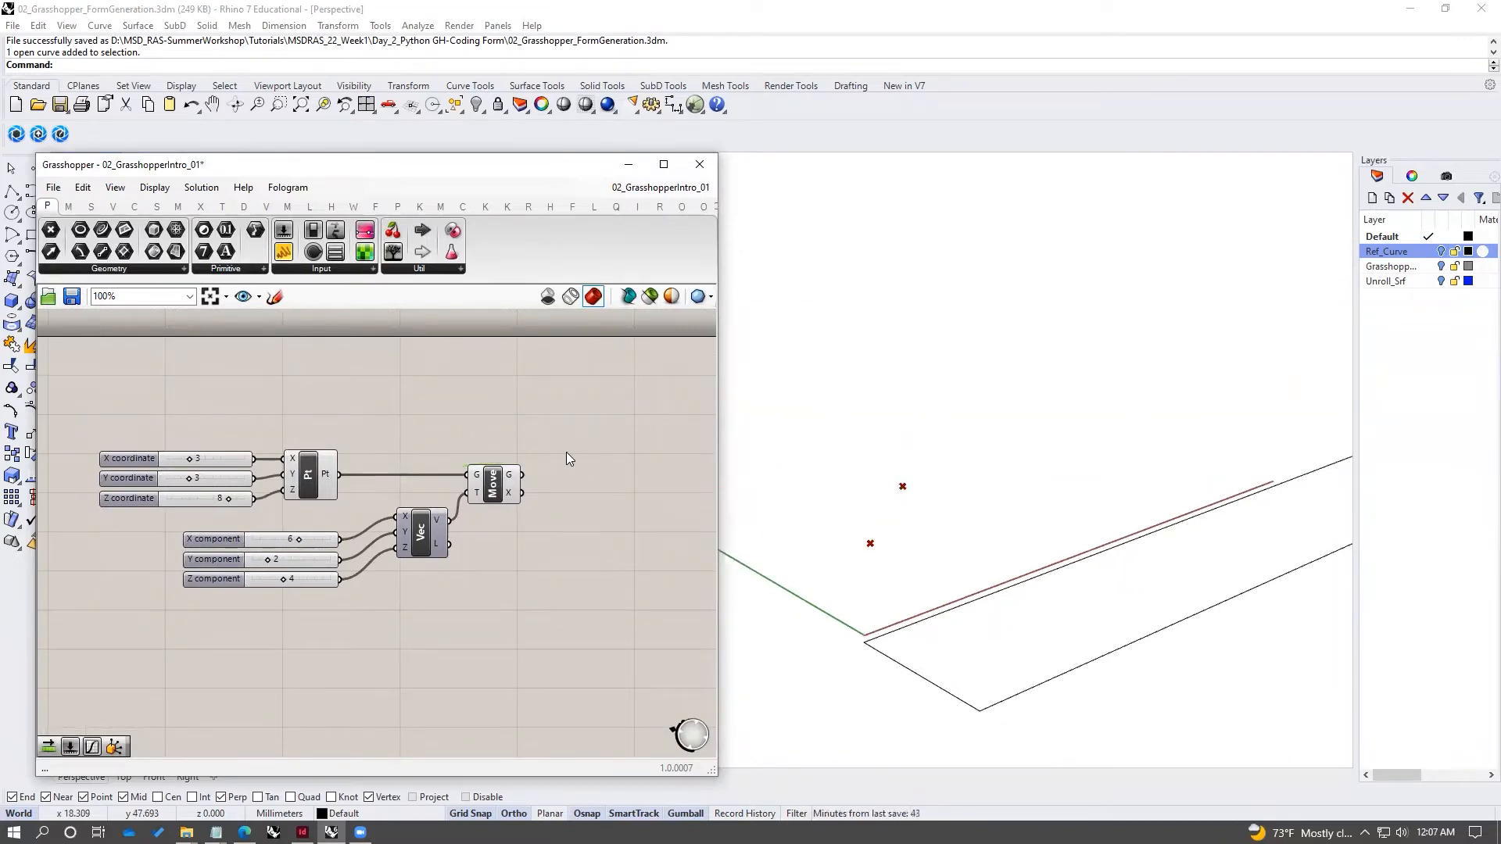
left_click(506, 491)
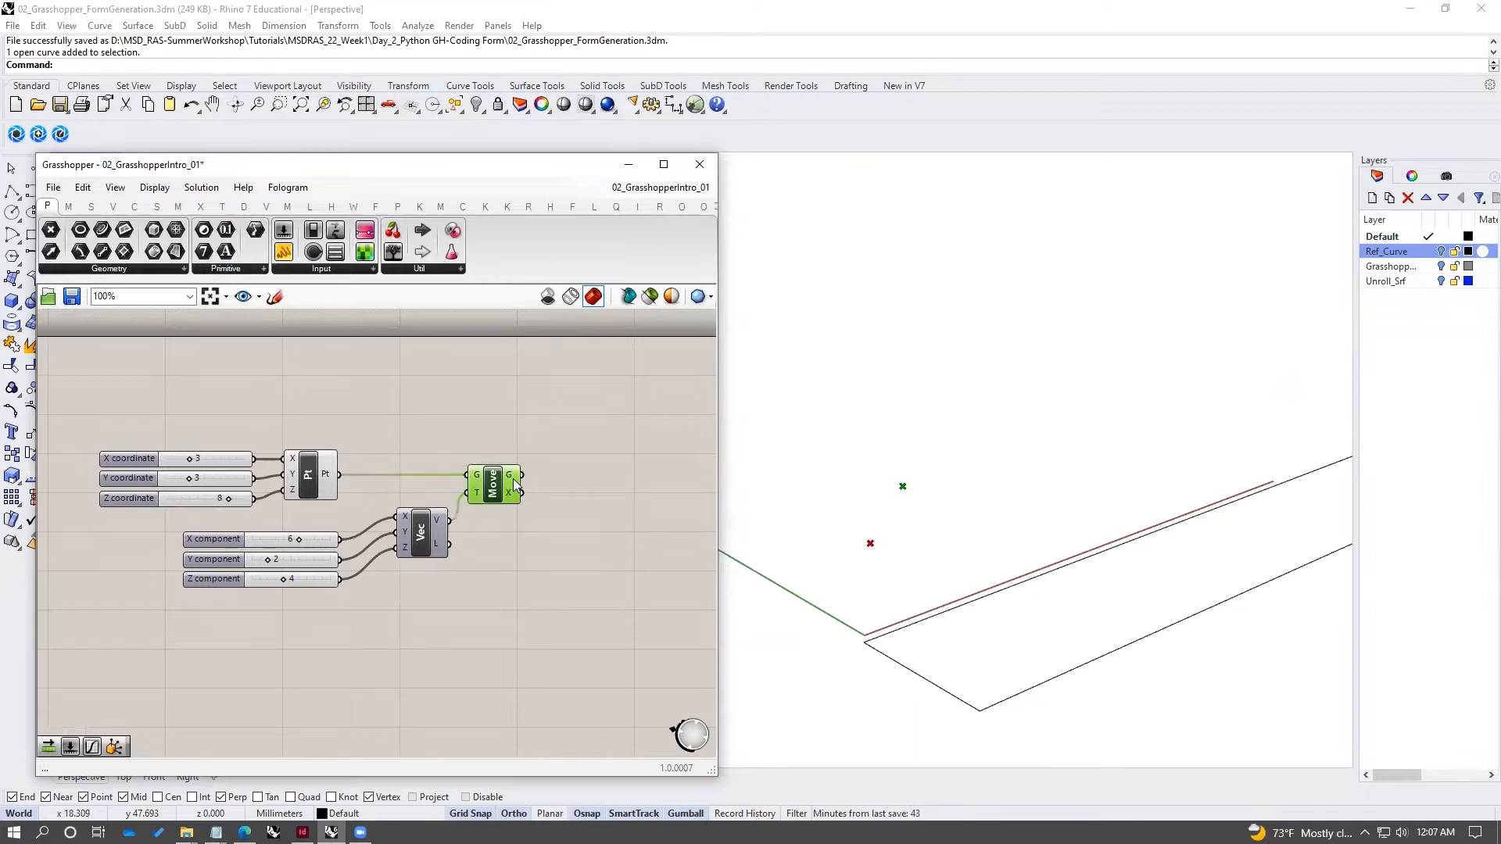
left_click(525, 422)
- Set all three coordinate sliders and the Y and Z component sliders to 0, and the X component slider to 4
left_click_drag(189, 458, 153, 502)
left_click_drag(298, 539, 252, 540)
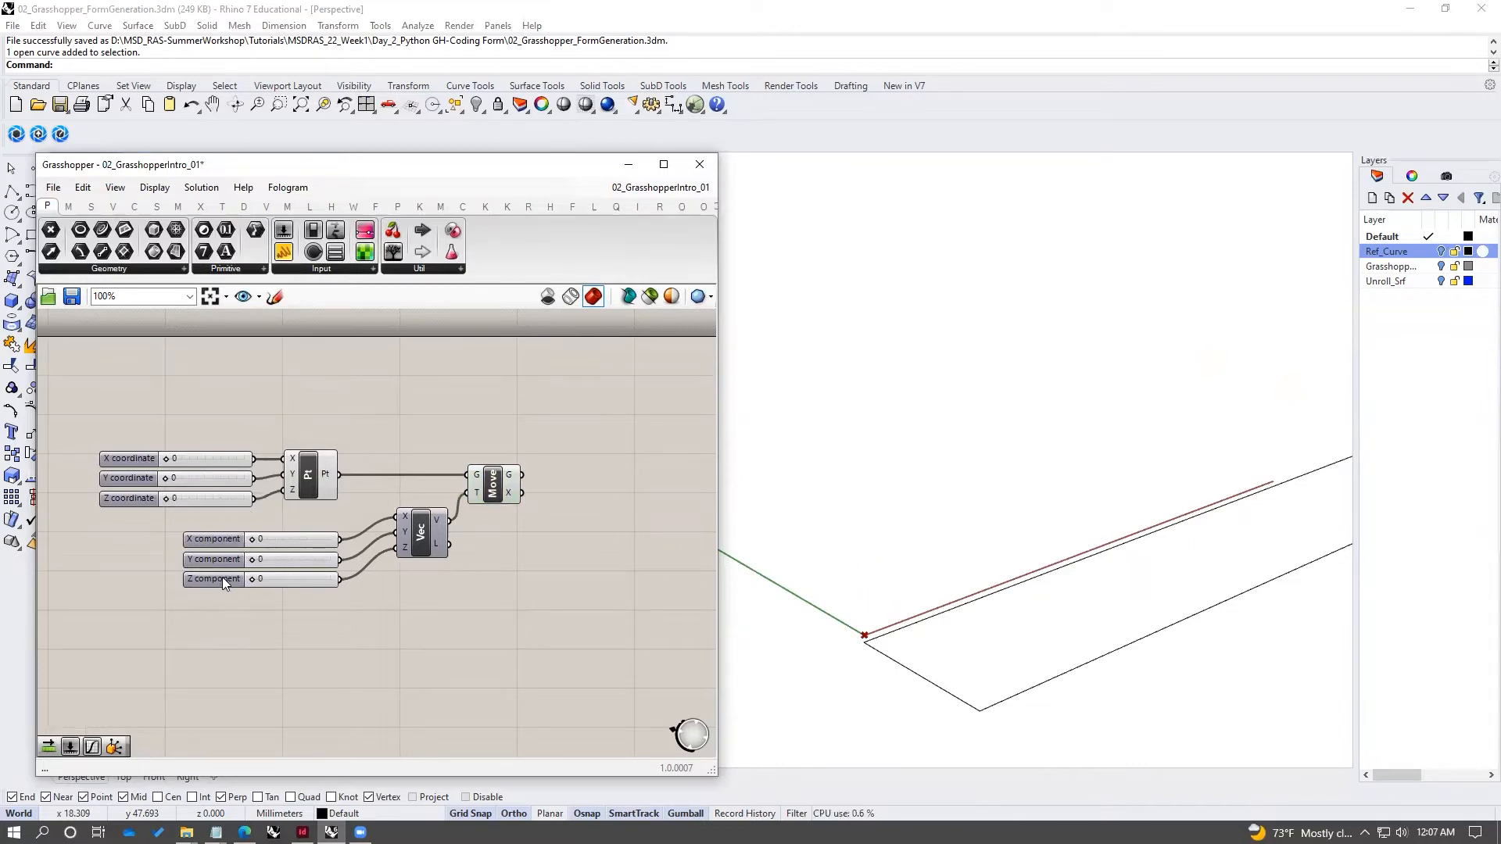
left_click_drag(253, 547, 284, 541)
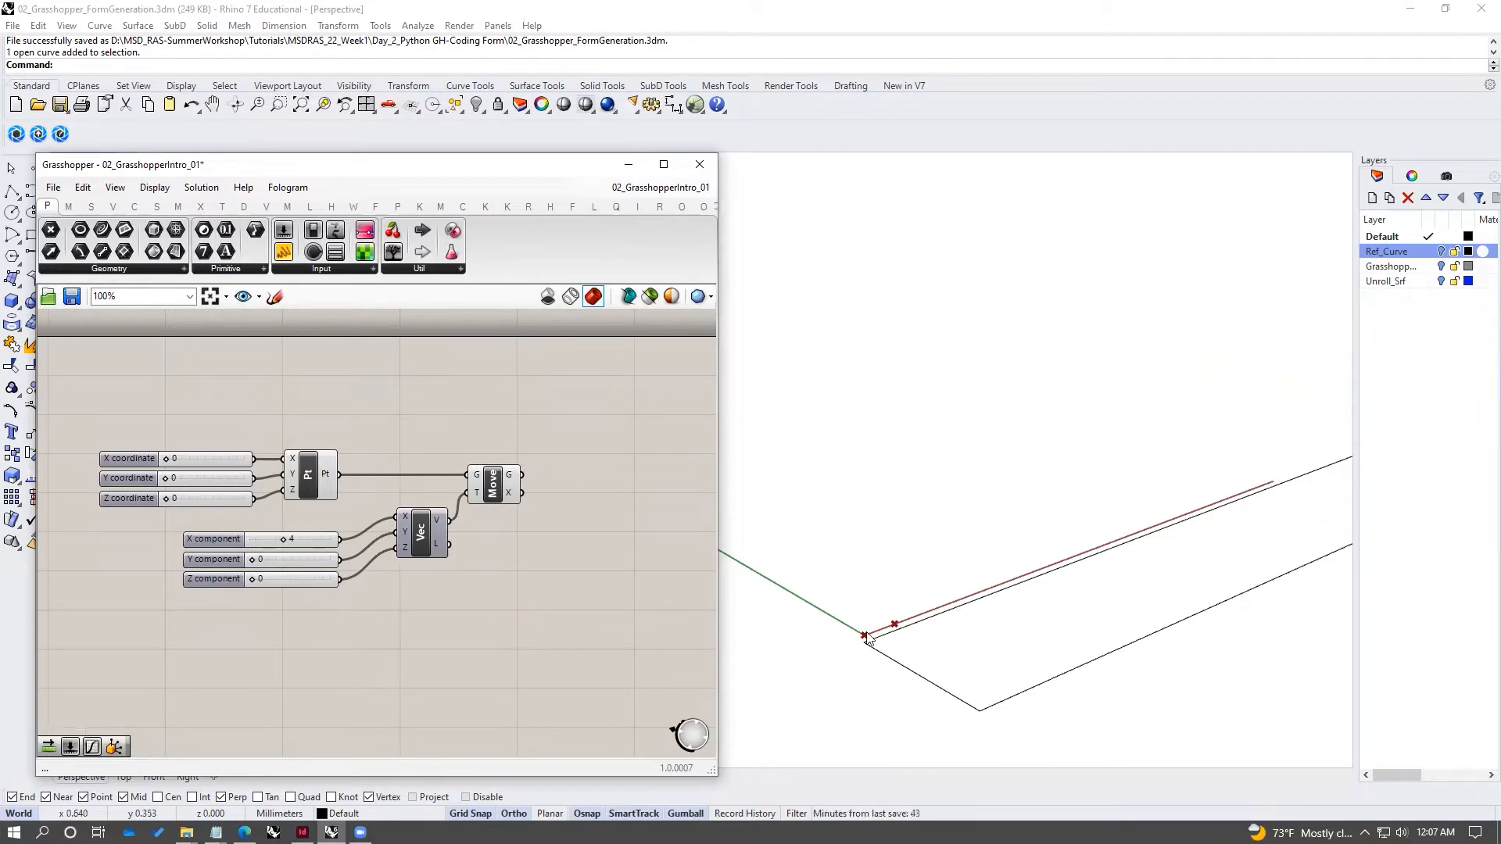
- Hide the closed curve that runs beside the X axis in the Rhino viewport
left_click(963, 602)
key("ctrl+h")
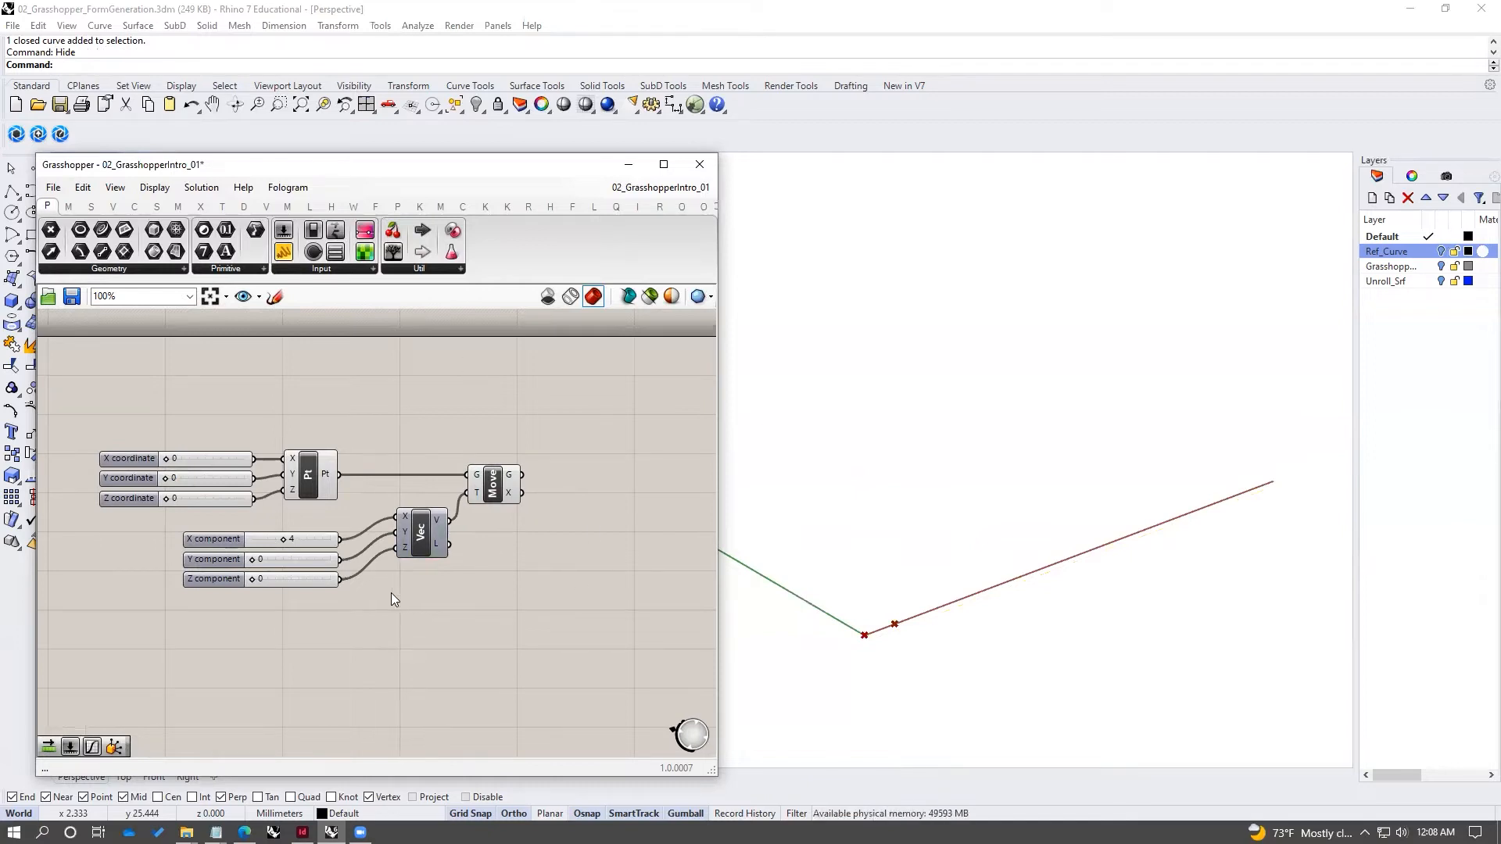
- Add a Series component below the vector component sliders and review its inputs
double_click(346, 648)
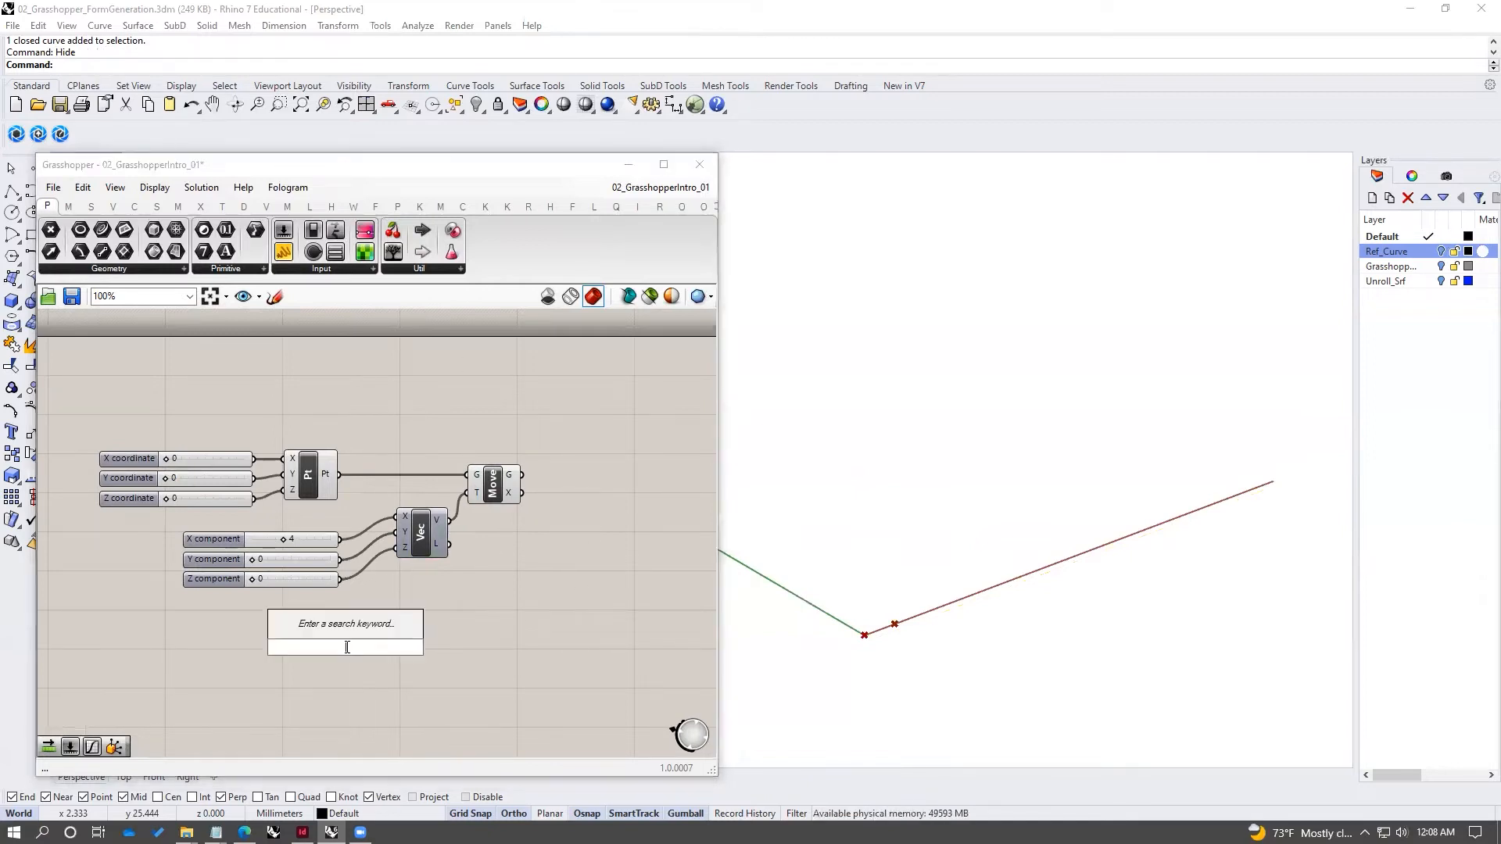
type("series")
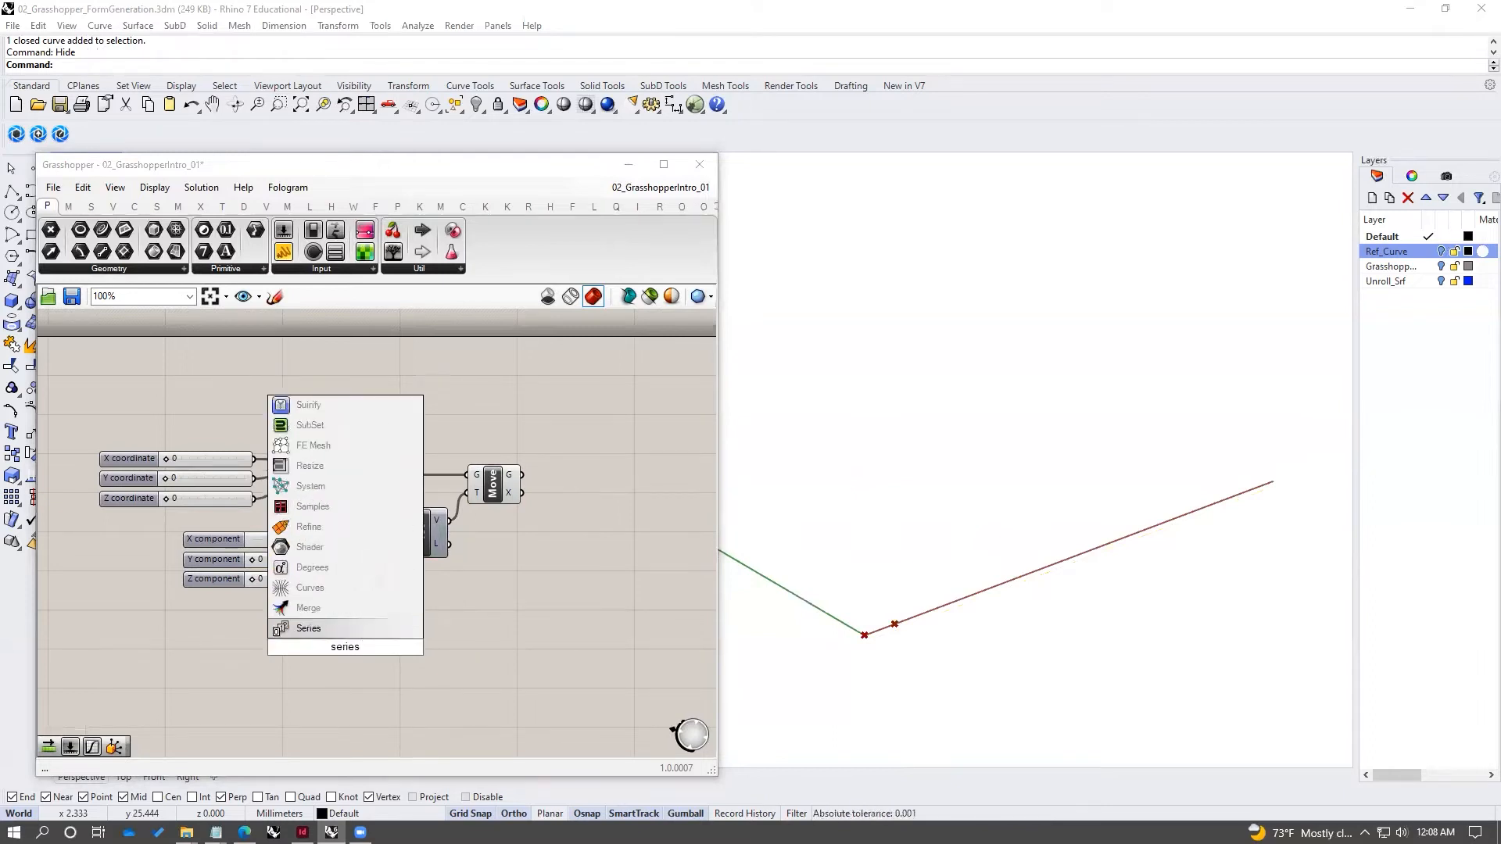
key("Return")
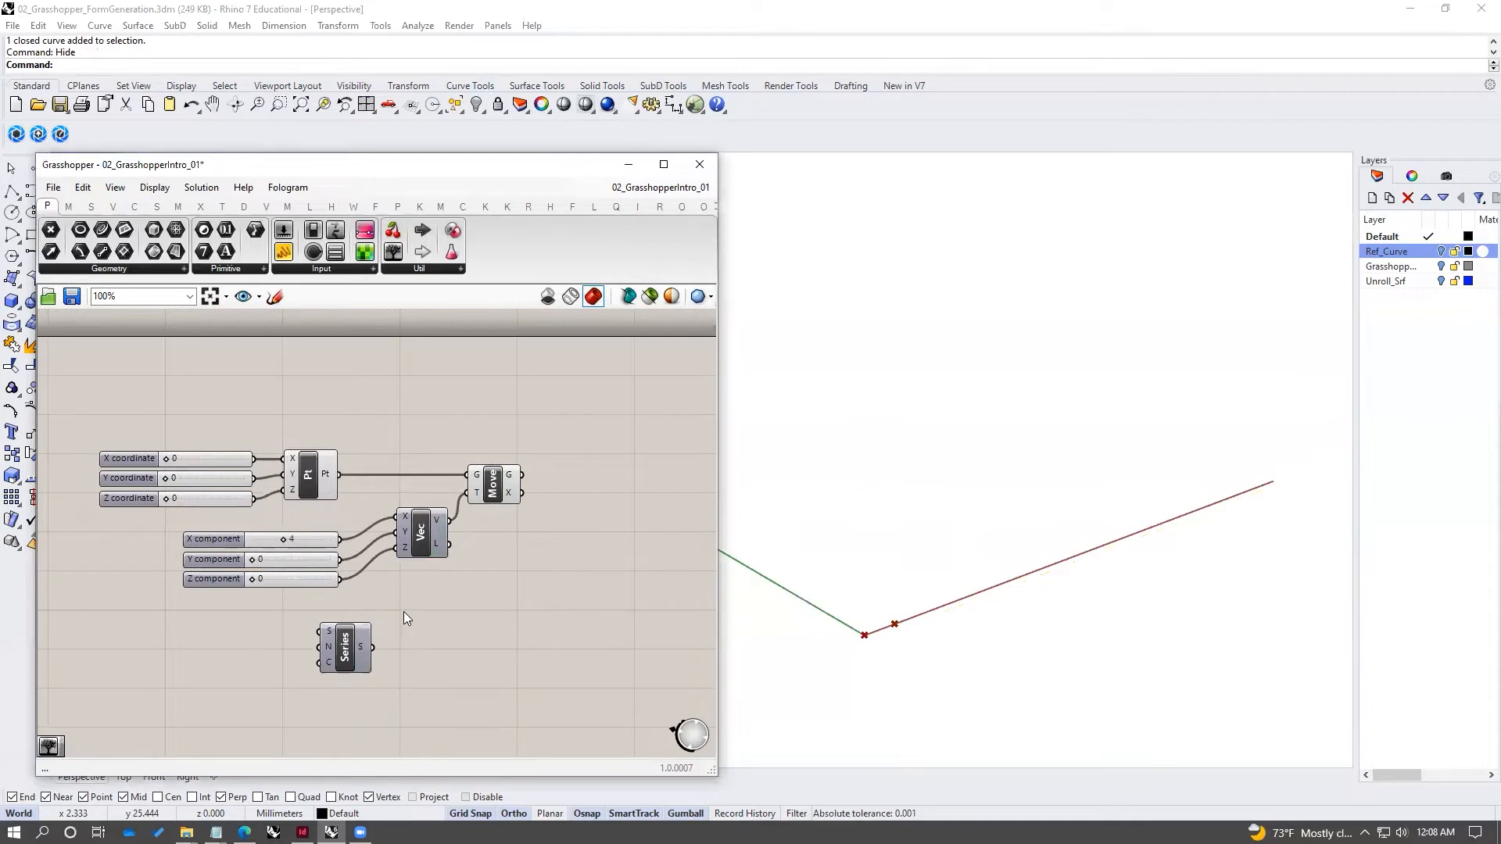
right_click_drag(403, 613, 455, 606)
mouse_move(382, 624)
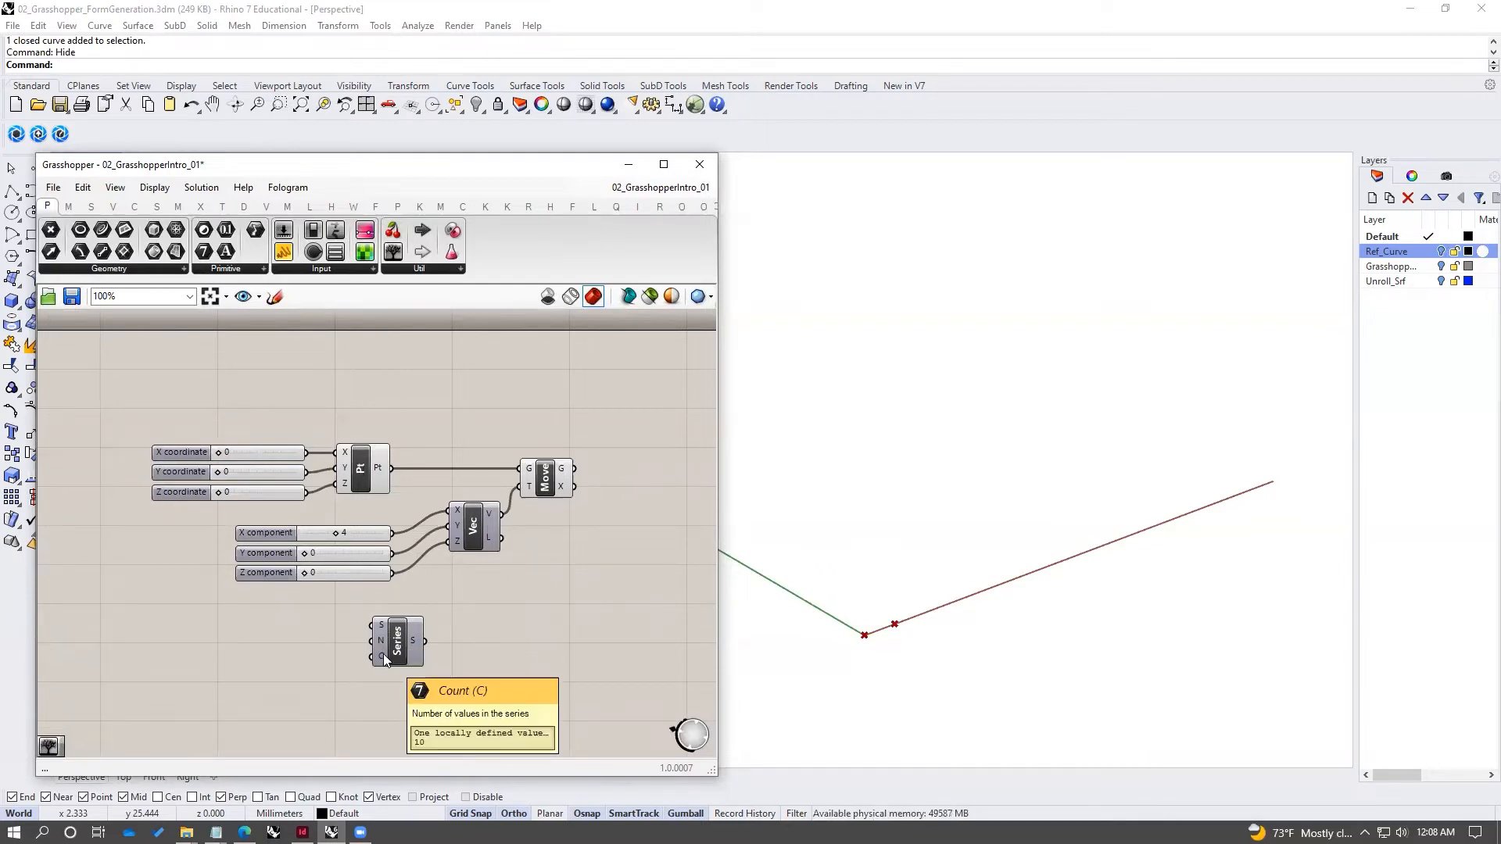
right_click_drag(331, 634, 378, 626)
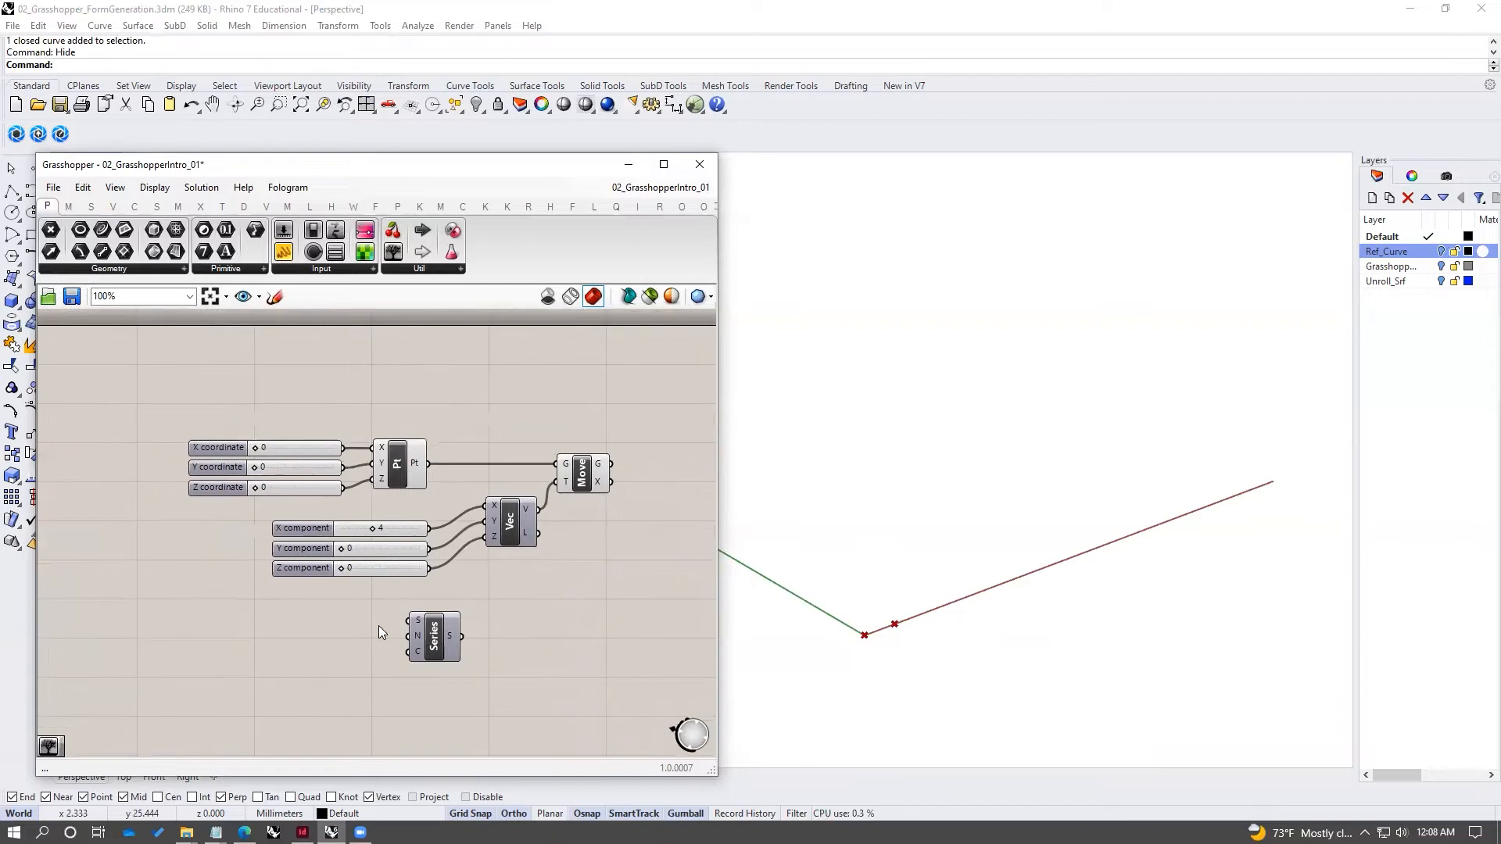
mouse_move(416, 650)
left_click_drag(434, 637, 399, 617)
- Delete the X component slider and connect the Series output to the vector's X input in its place
left_click(407, 531)
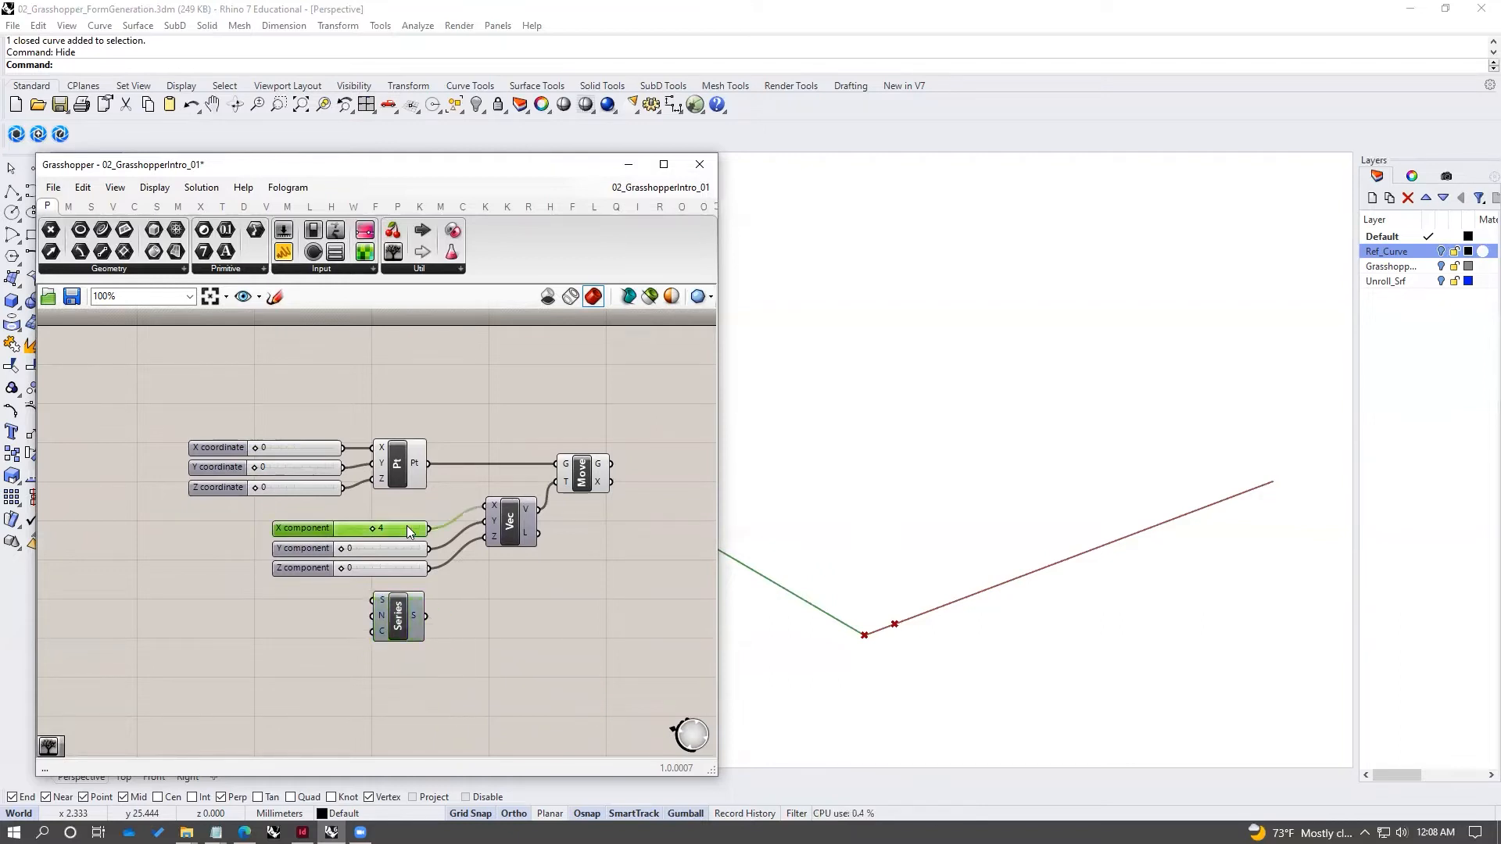
key("Delete")
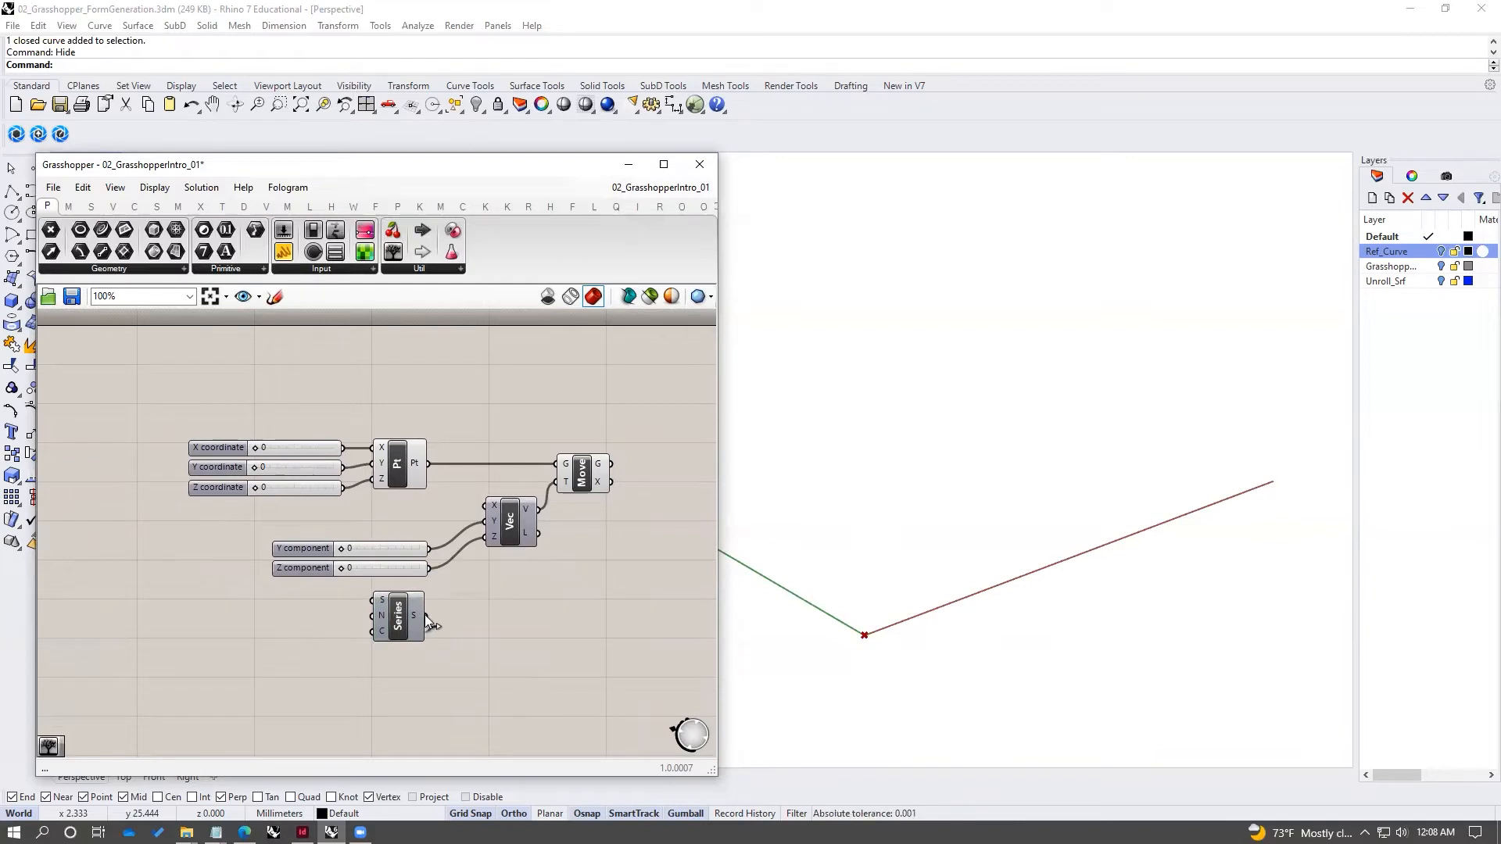
left_click_drag(427, 616, 485, 507)
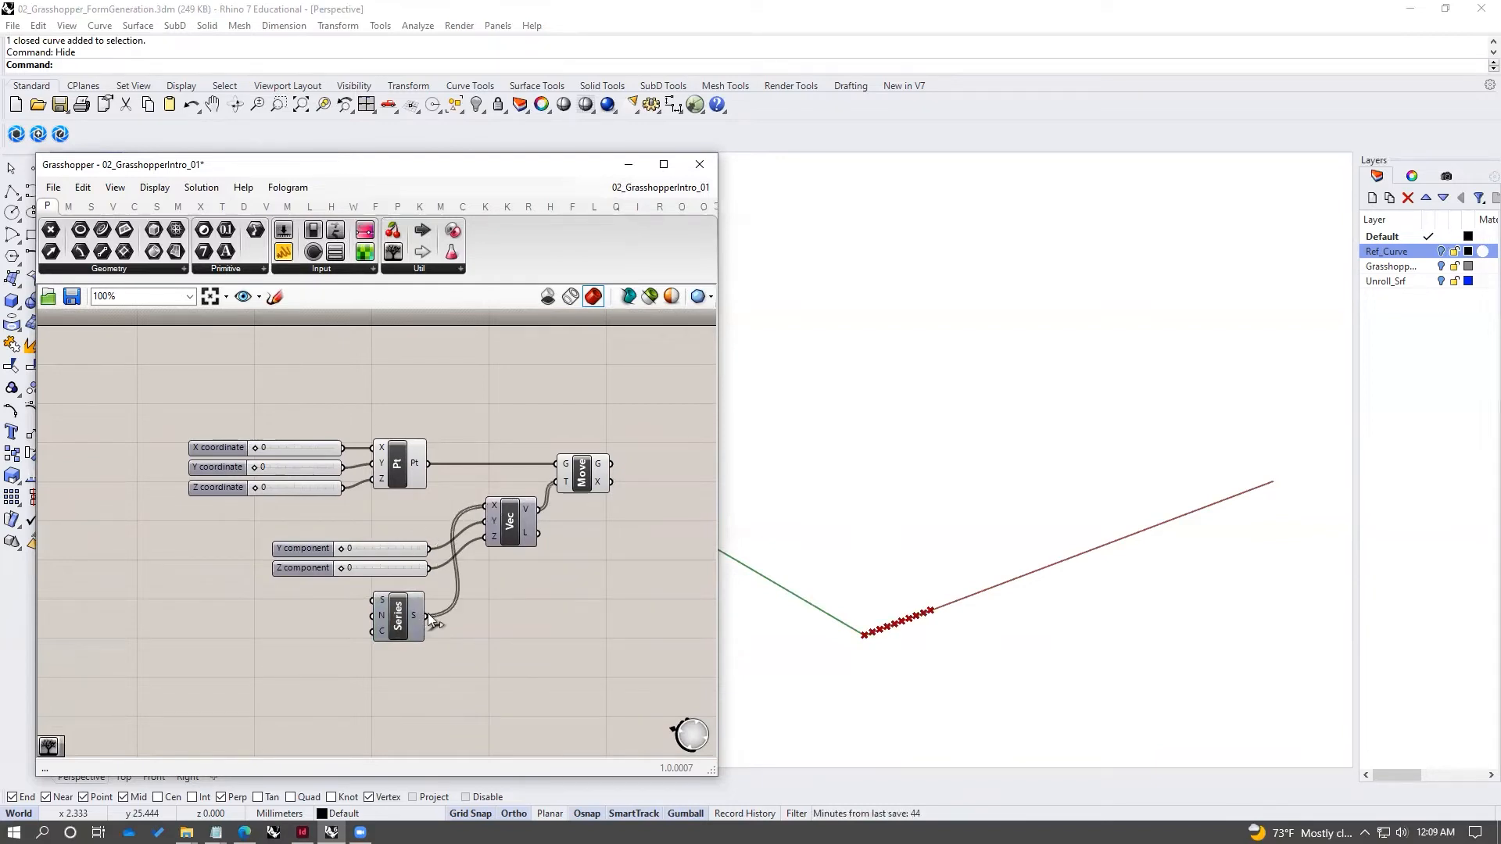
scroll(909, 628, "up", 6)
right_click_drag(913, 629, 897, 600)
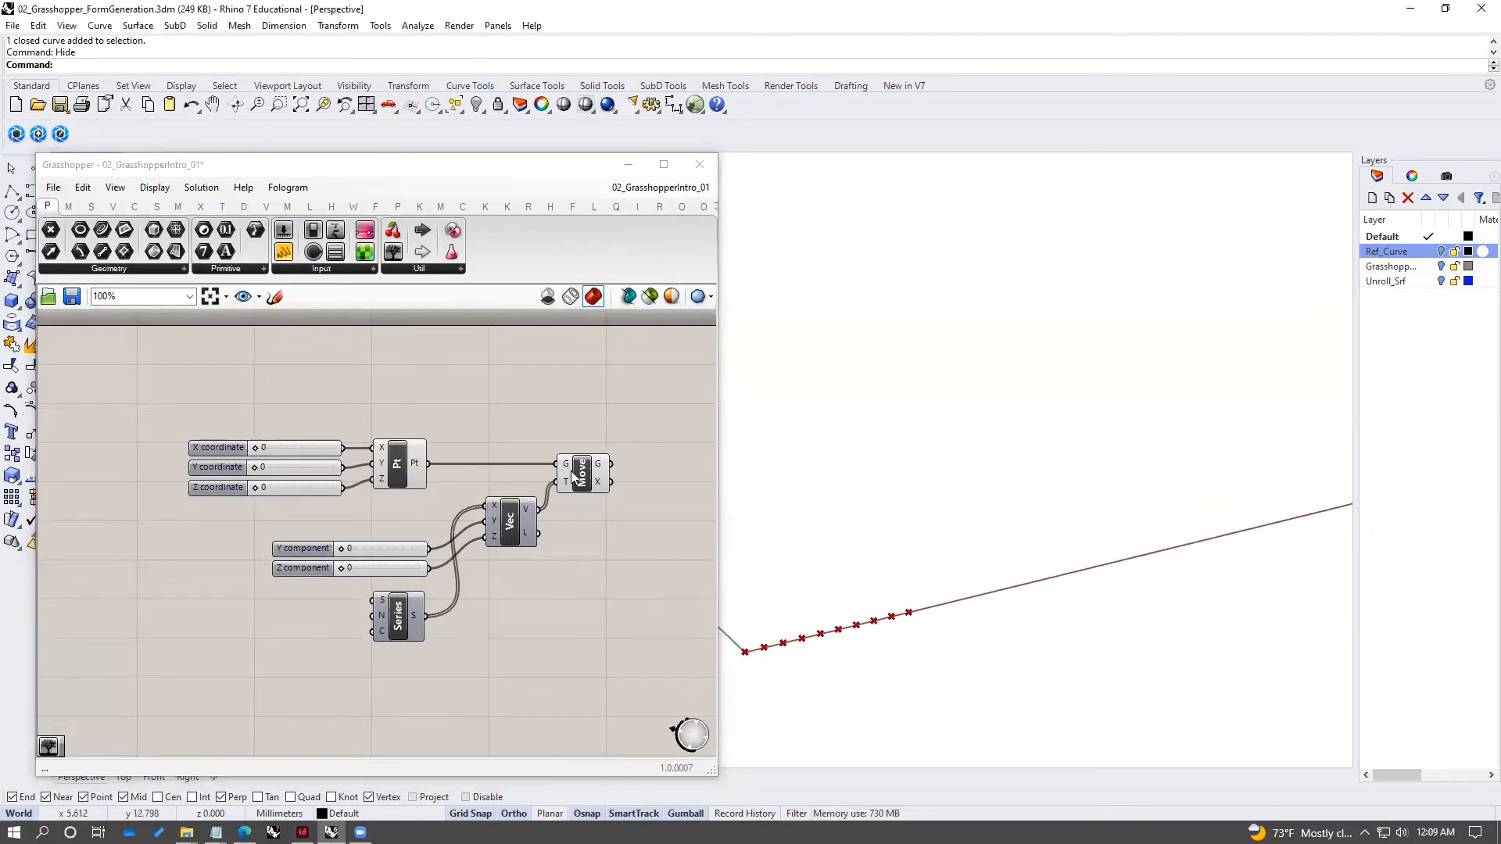
- Turn off the preview of Construct Point, and select Move to highlight the row of moved points
left_click(579, 472)
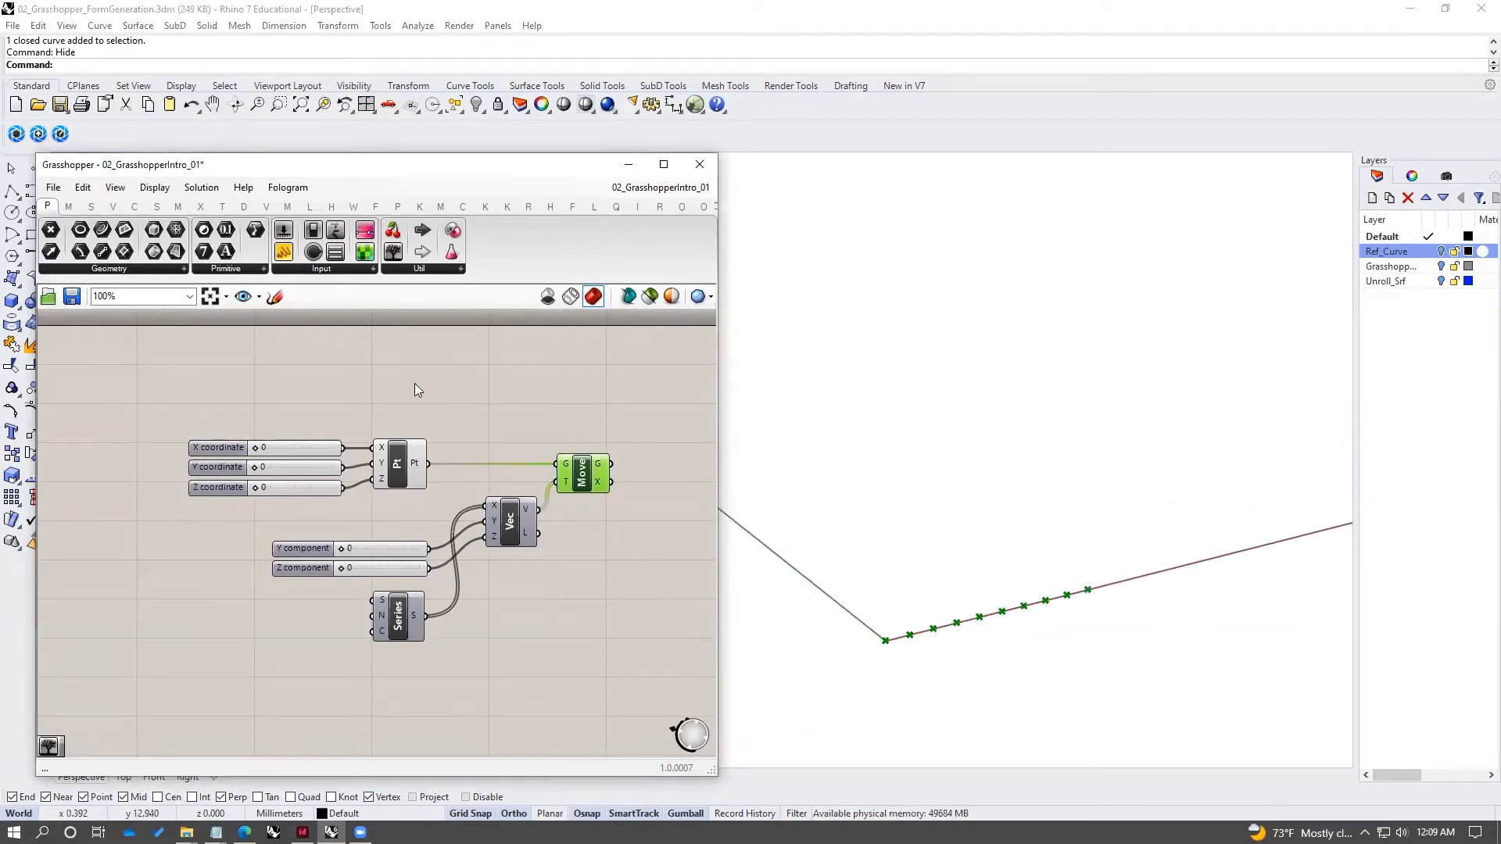
left_click(395, 460)
middle_click(395, 460)
left_click(438, 424)
left_click(442, 405)
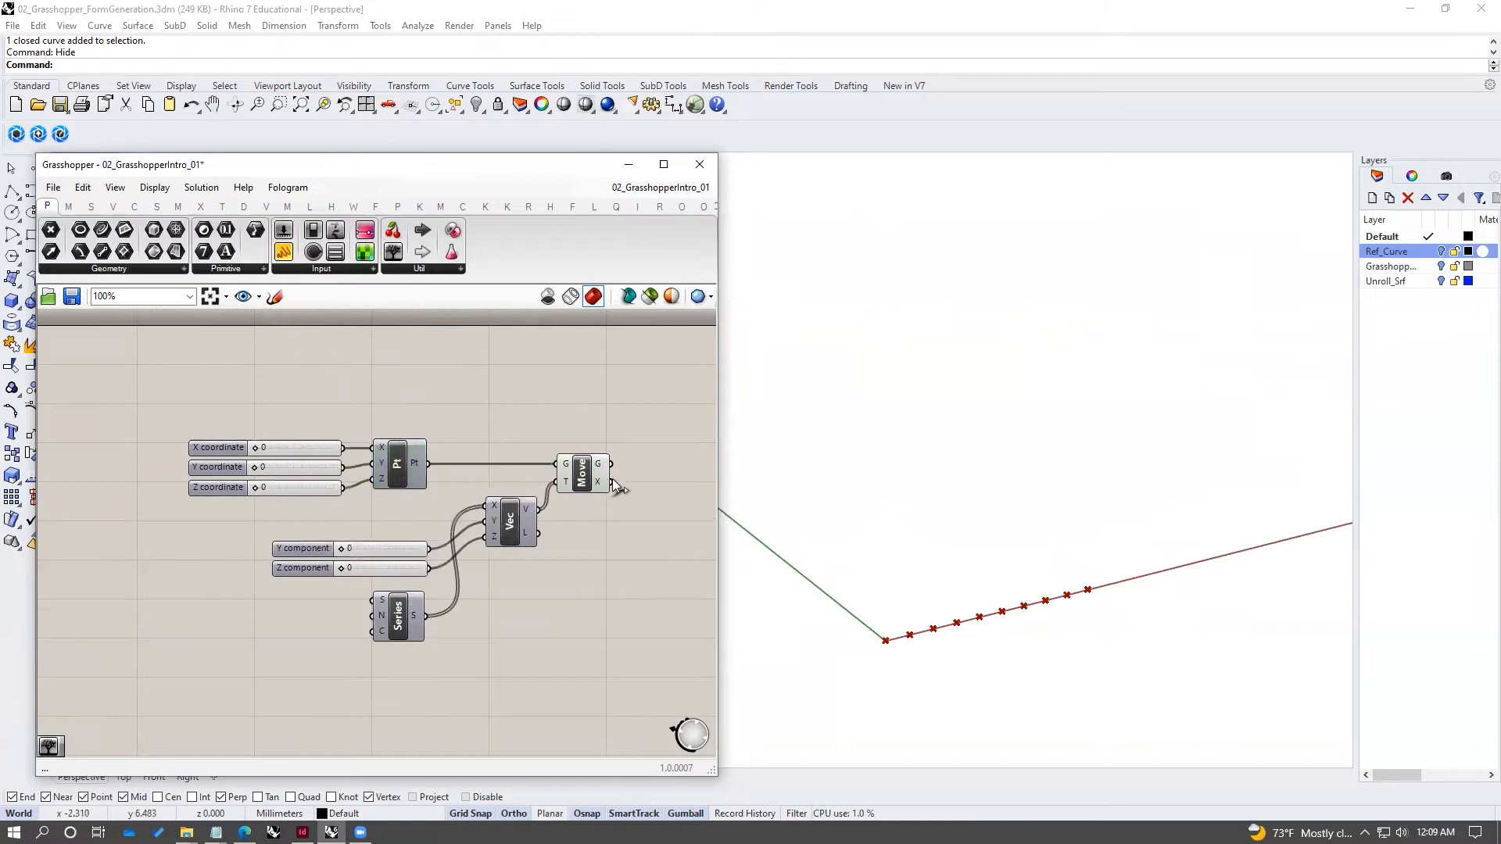
left_click(607, 477)
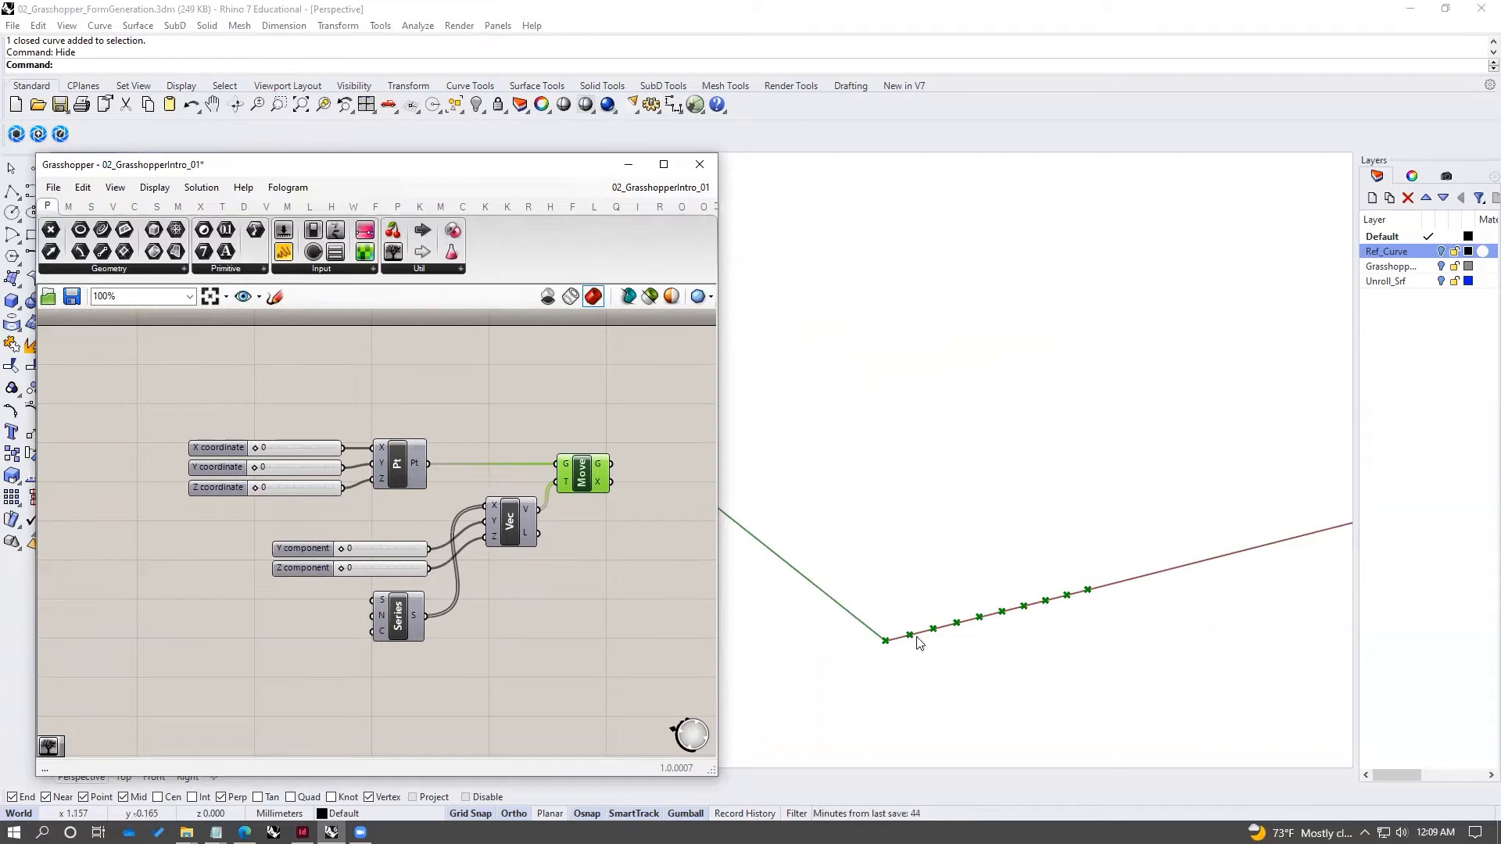
left_click(605, 425)
- Replace the Y and Z component sliders with the Series output, place Series beside the vector component, and highlight Move's points
left_click_drag(424, 616, 491, 537)
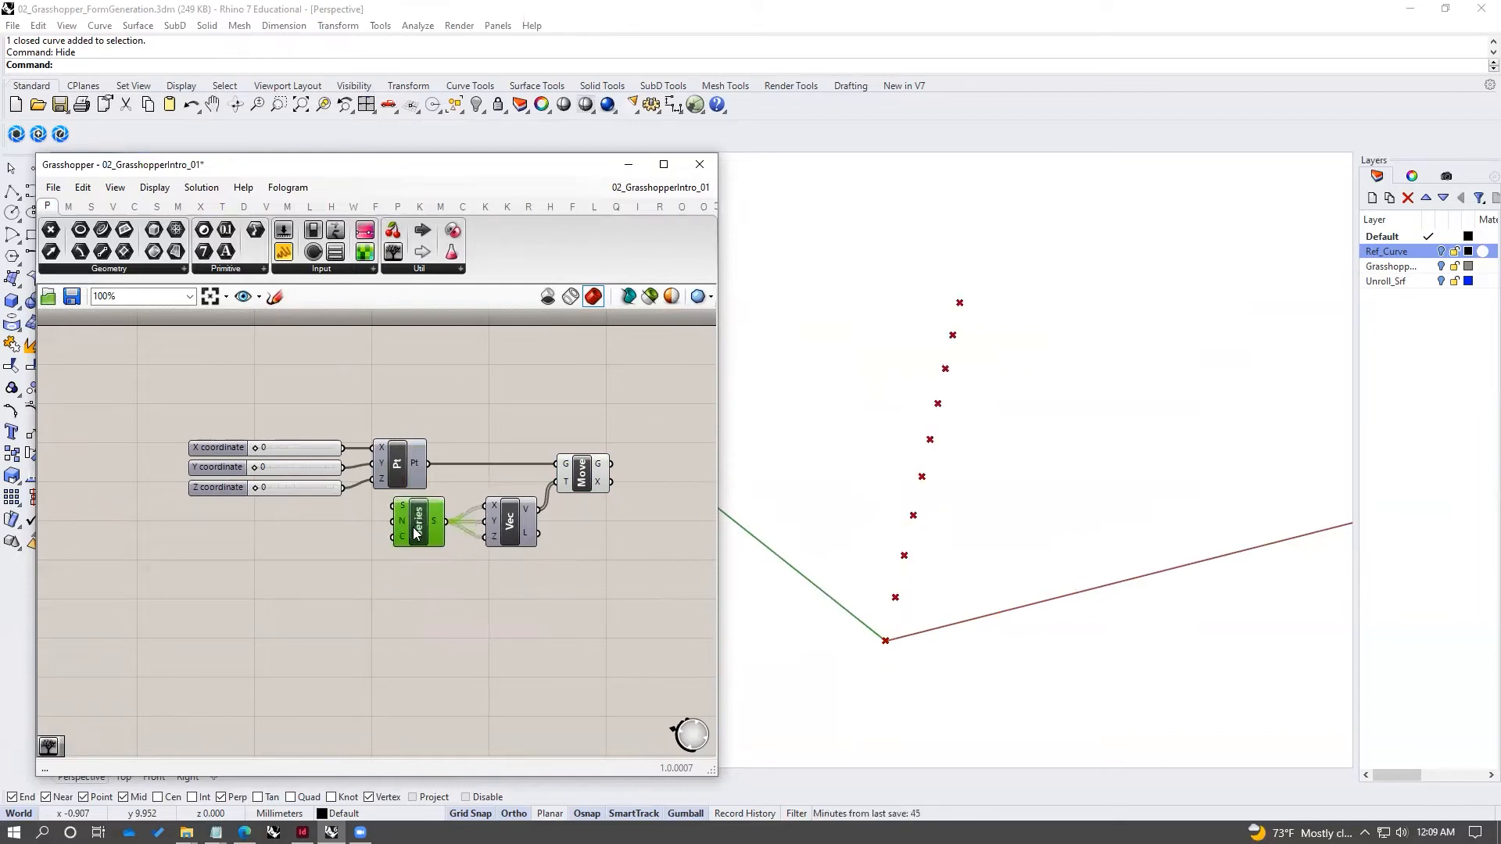
left_click_drag(414, 534, 425, 533)
left_click(443, 560)
left_click(1098, 553)
right_click_drag(1098, 553, 974, 588)
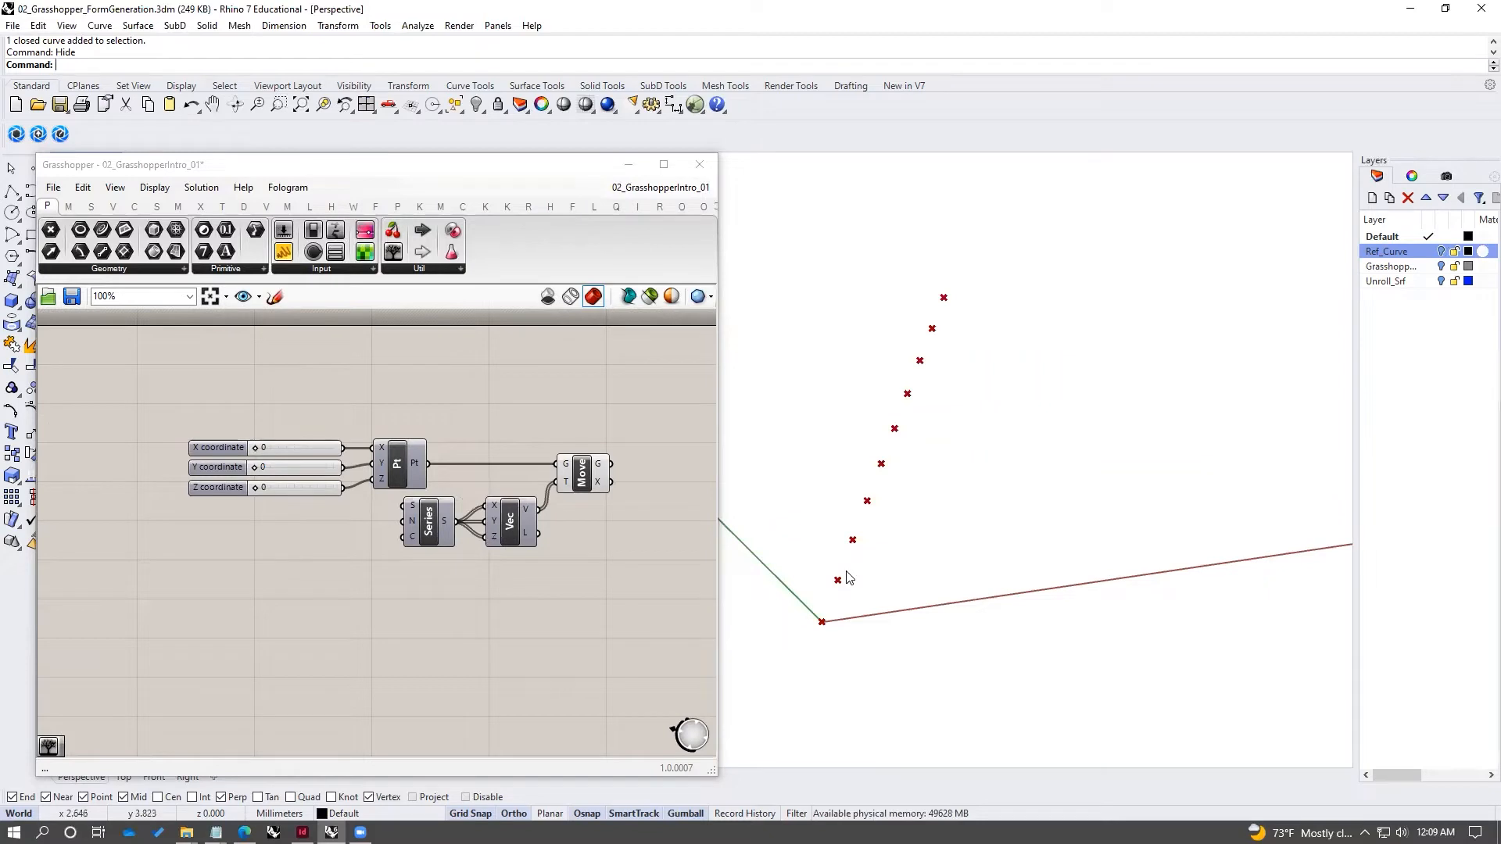
left_click(562, 550)
left_click(586, 475)
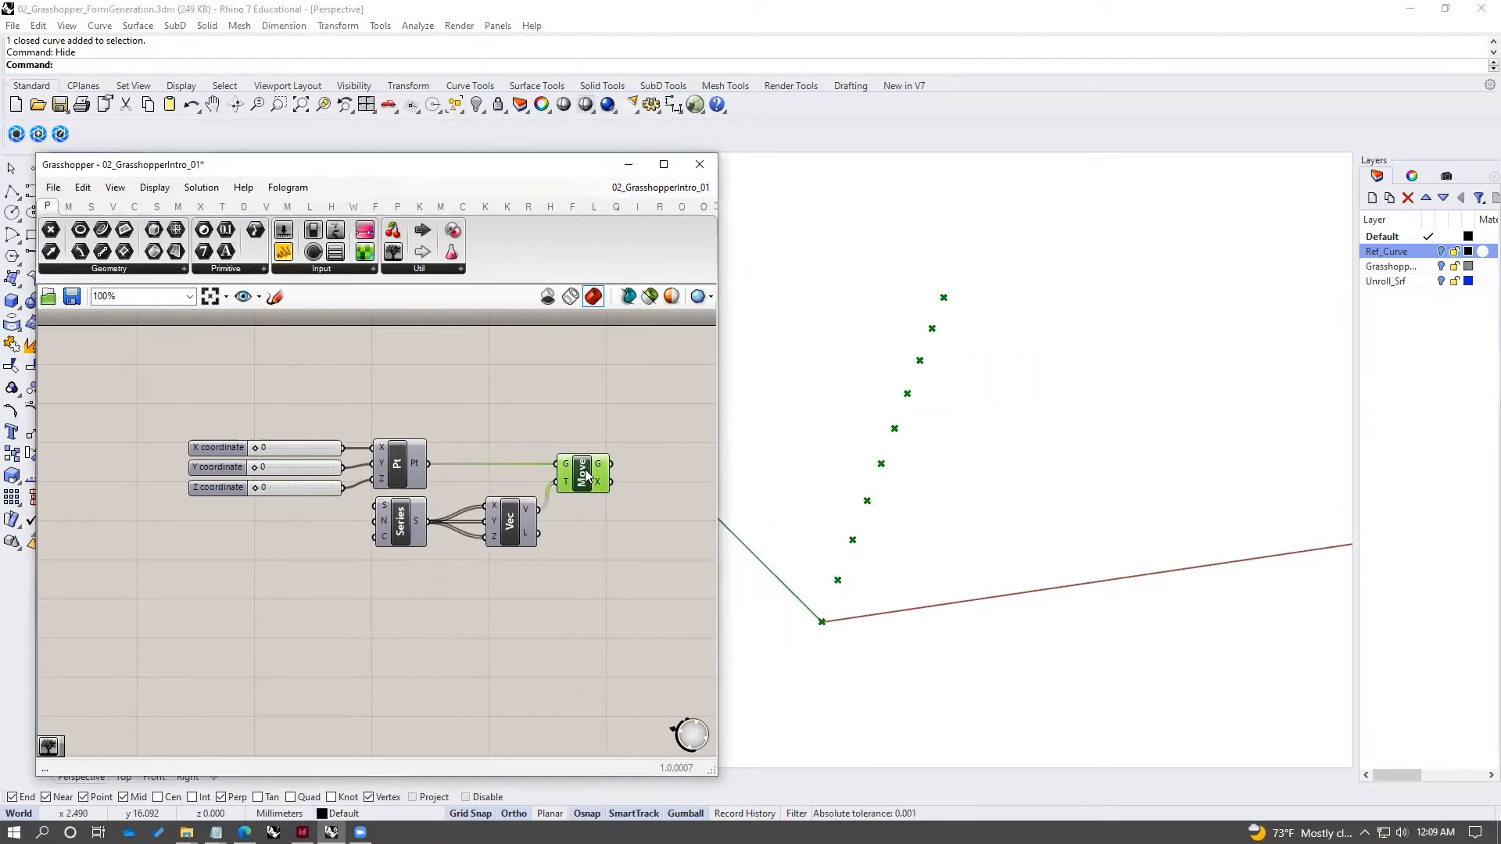
- Add a PolyLine component beside Move and connect Move's geometry output to its vertices input
right_click_drag(619, 423, 537, 422)
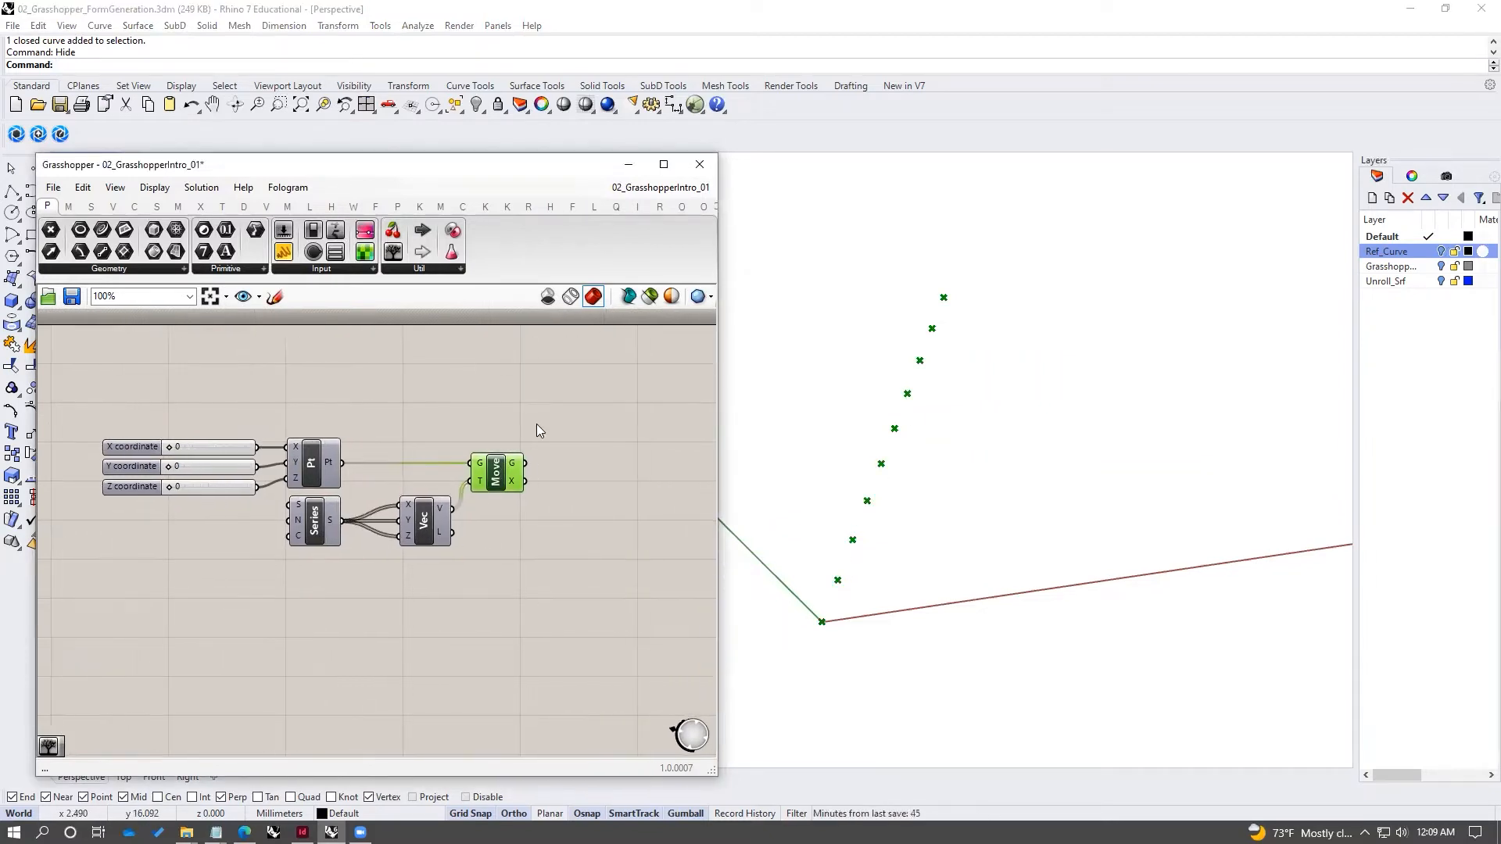
left_click(537, 426)
double_click(576, 455)
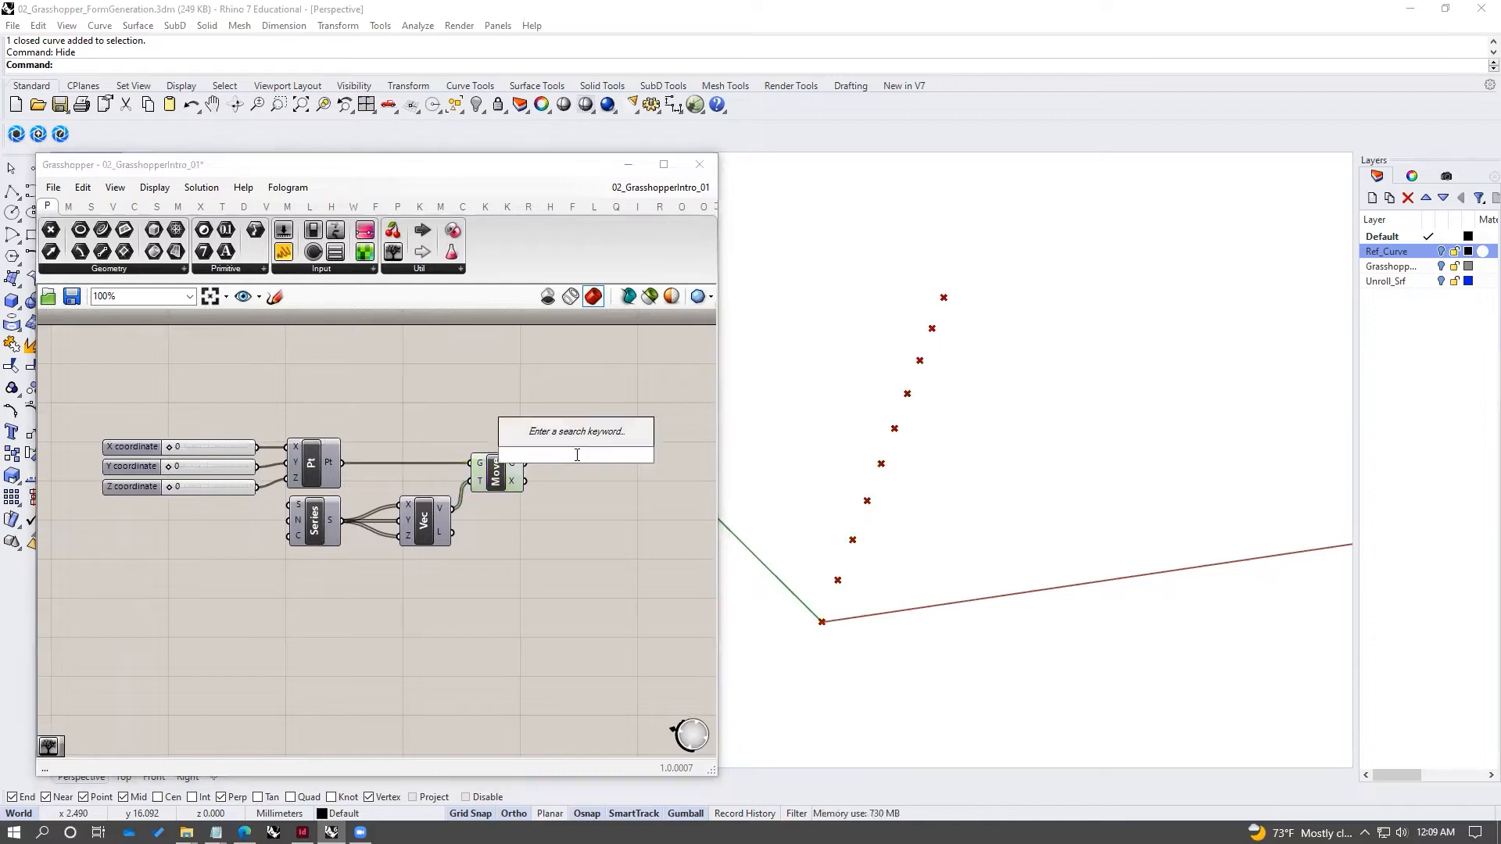
type("polyl")
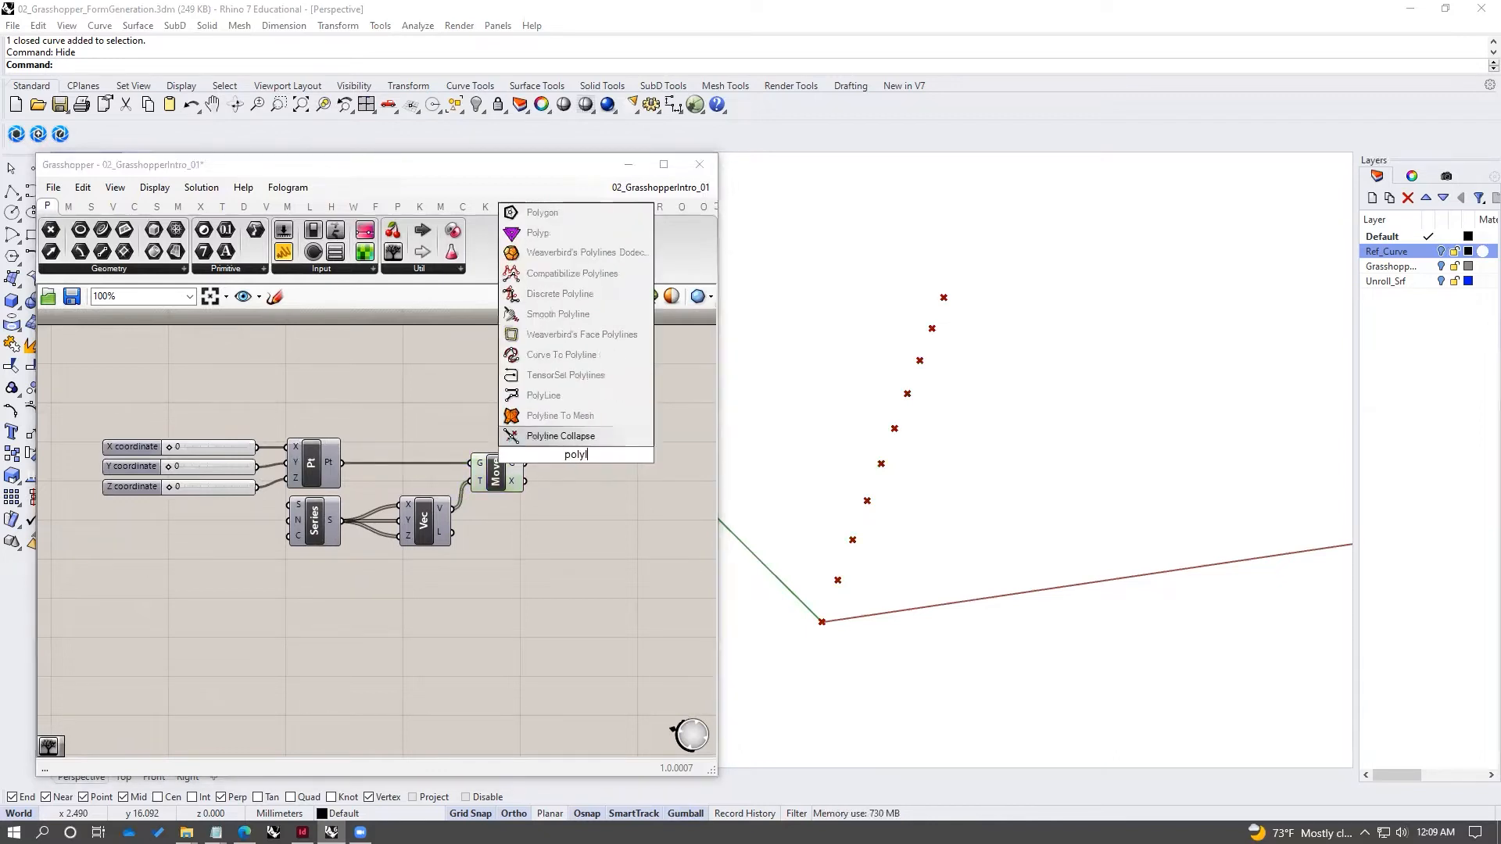
key("Return")
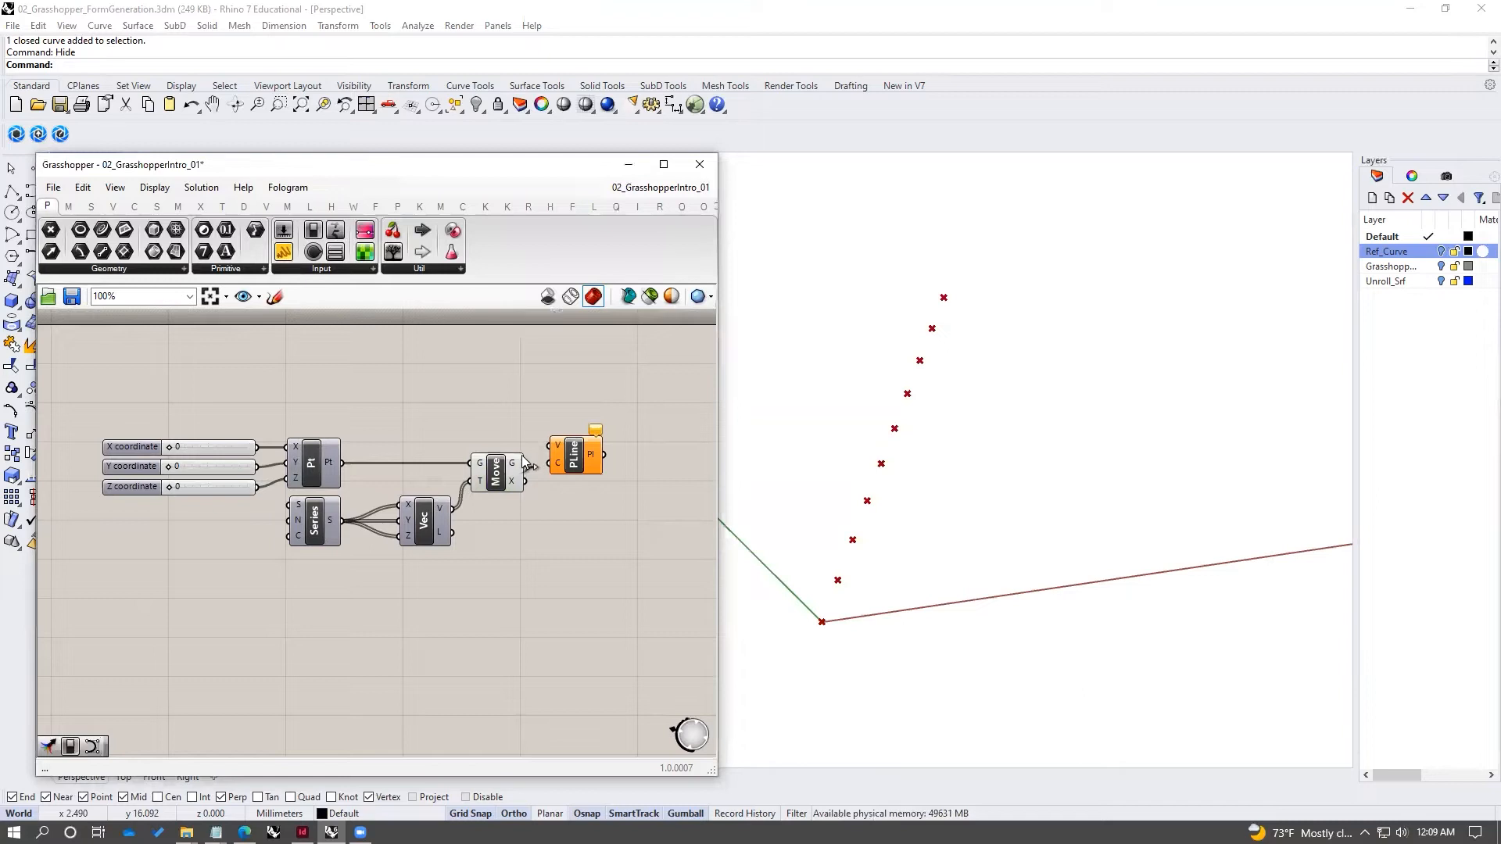
mouse_move(524, 464)
left_mouse_down()
mouse_move(551, 446)
mouse_move(587, 460)
left_mouse_up()
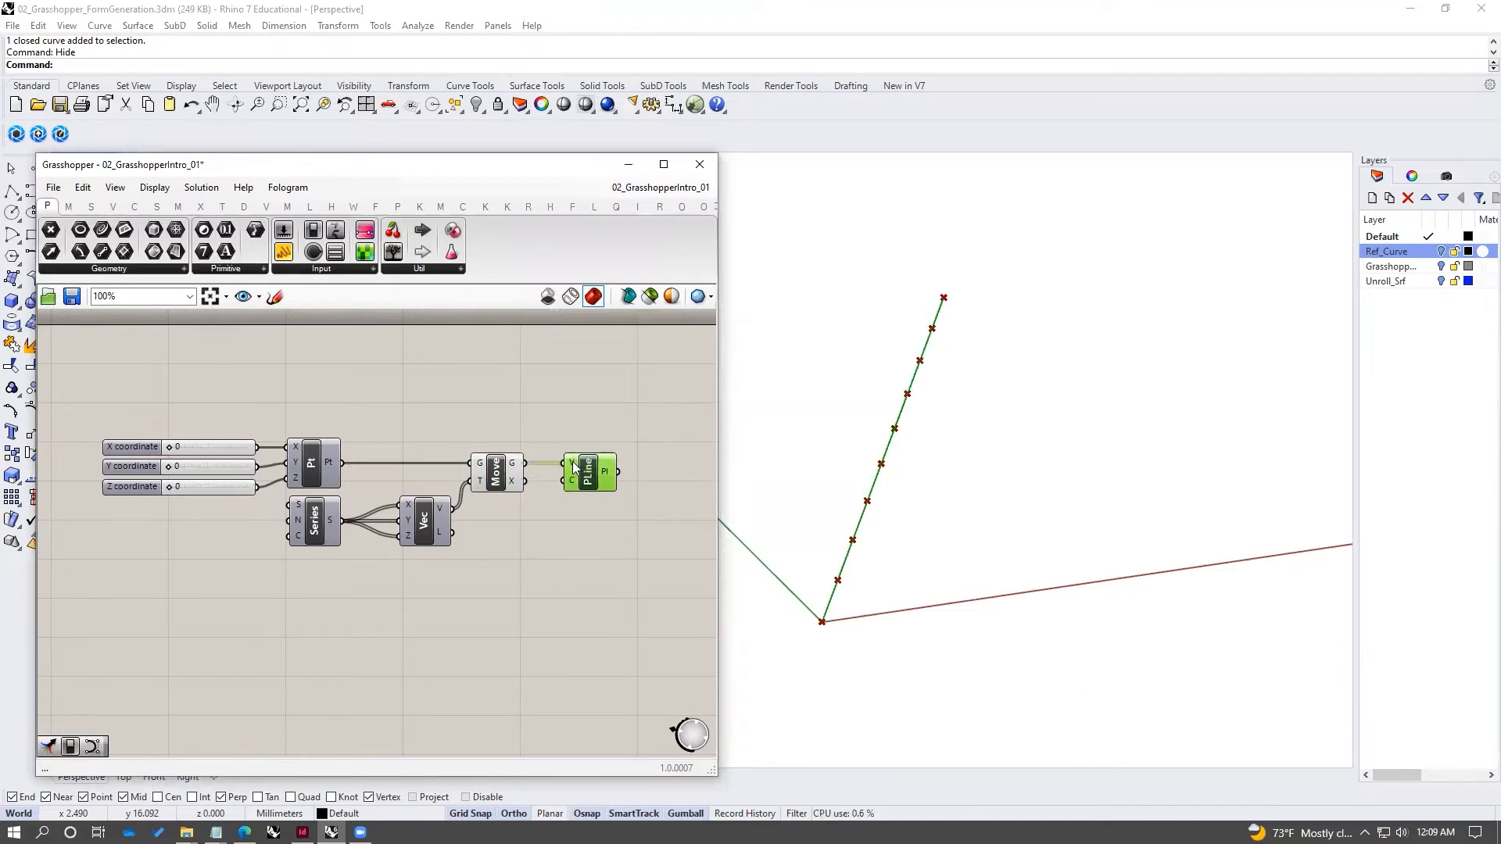
mouse_move(573, 467)
left_click(605, 439)
right_click_drag(876, 478, 963, 536)
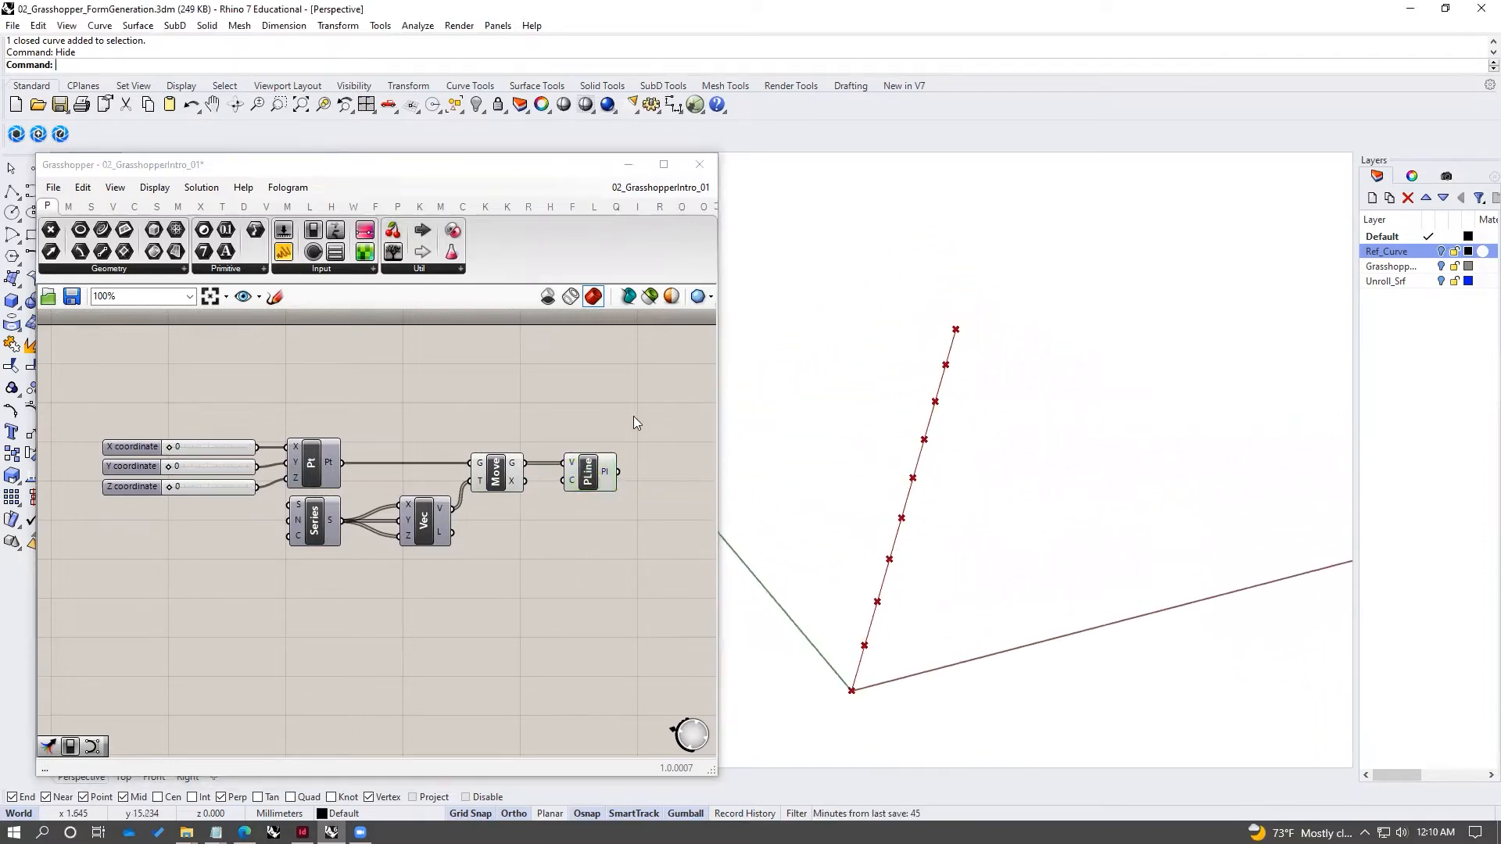
- Delete the PolyLine component and highlight the Series and vector components
left_click_drag(633, 415, 586, 521)
key("Delete")
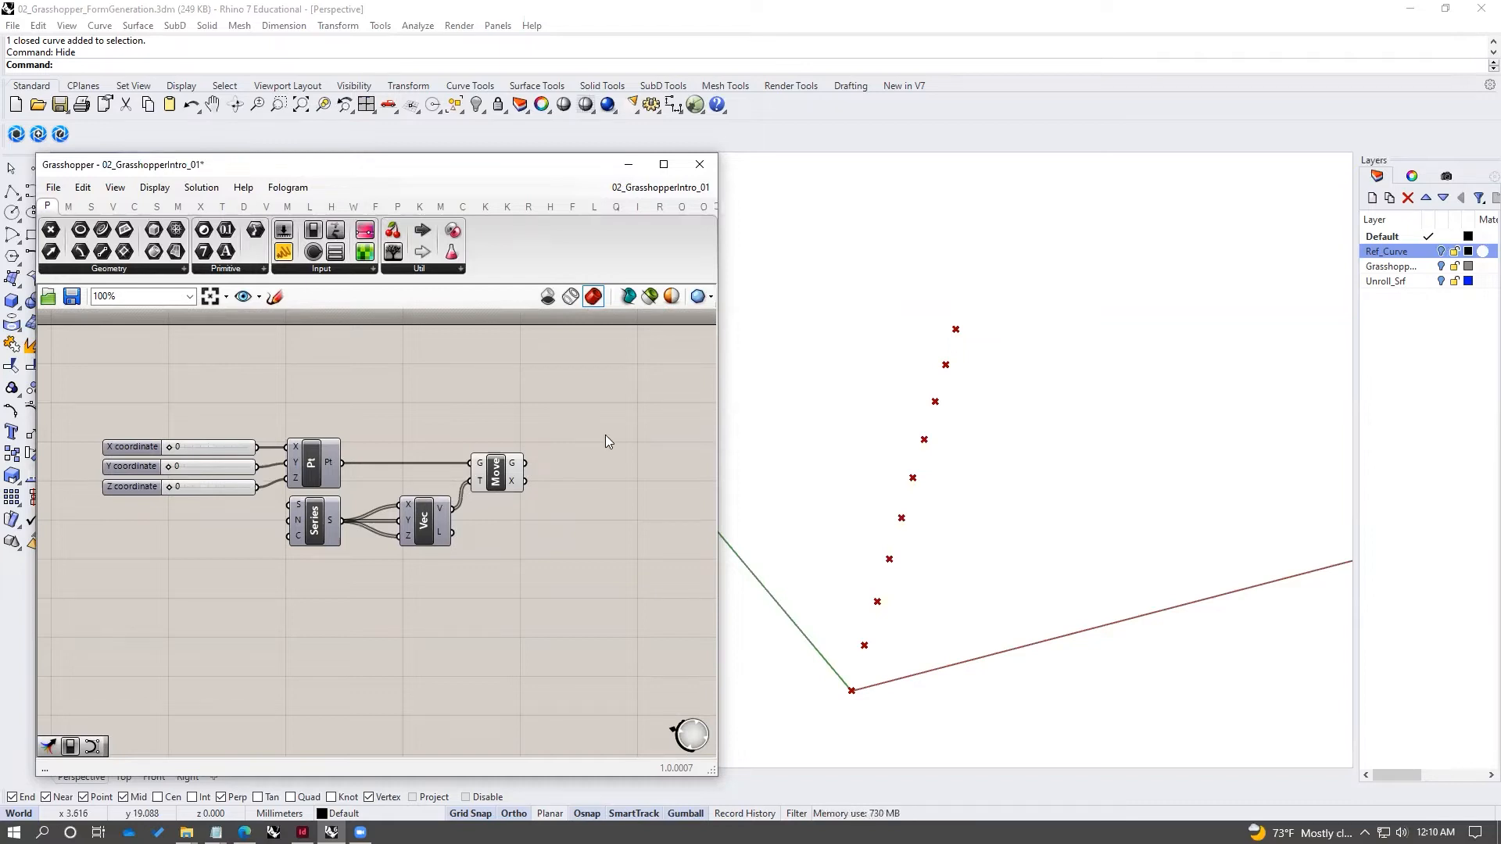
left_click_drag(508, 567, 275, 500)
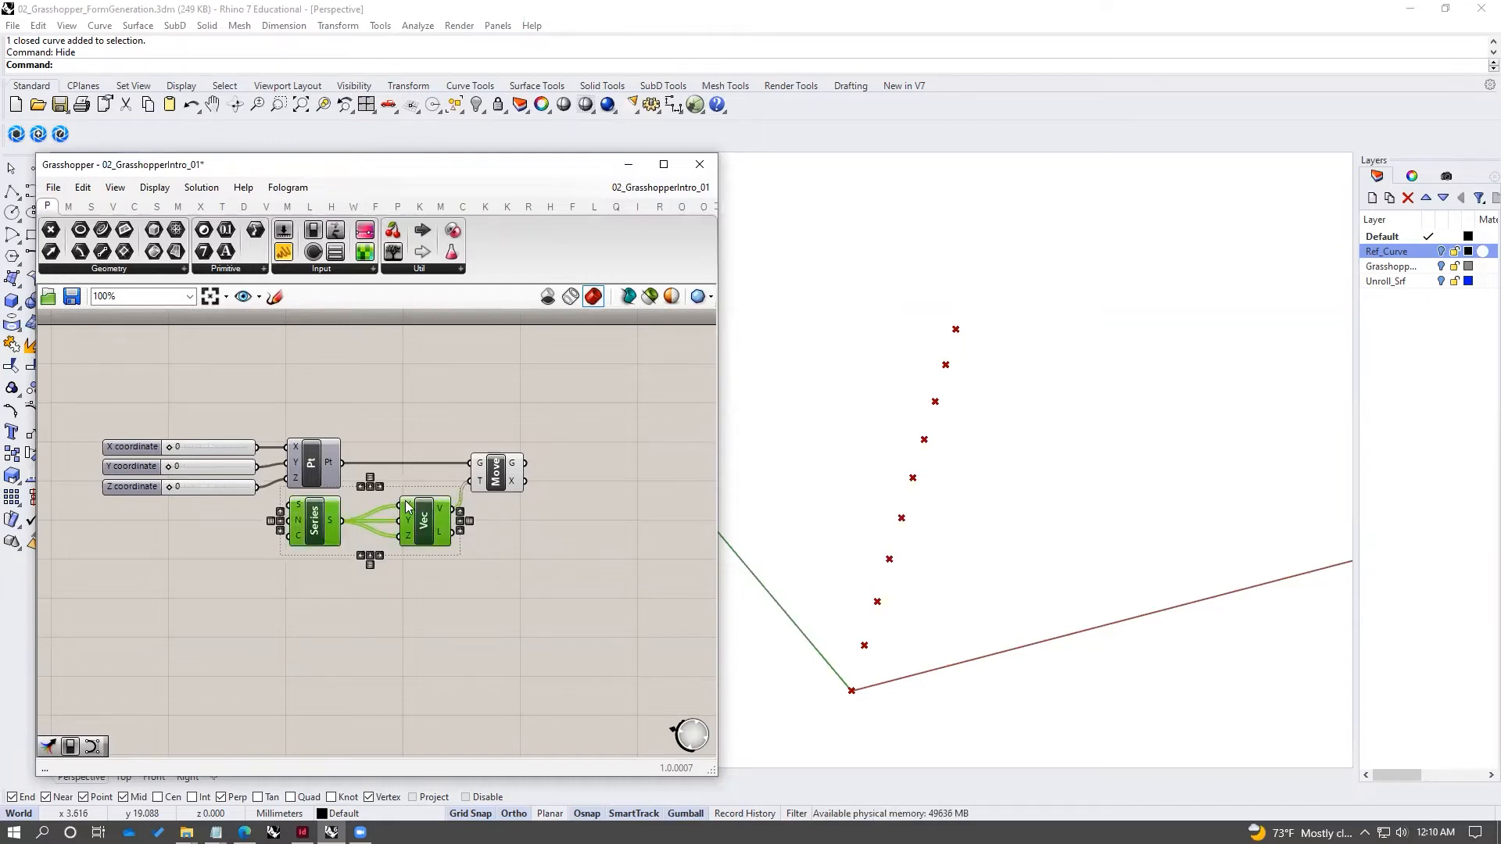
left_click(561, 535)
- Add a Graph Mapper below the vector component and route the Series output through it into the vector's X input
scroll(573, 513, "up", 2)
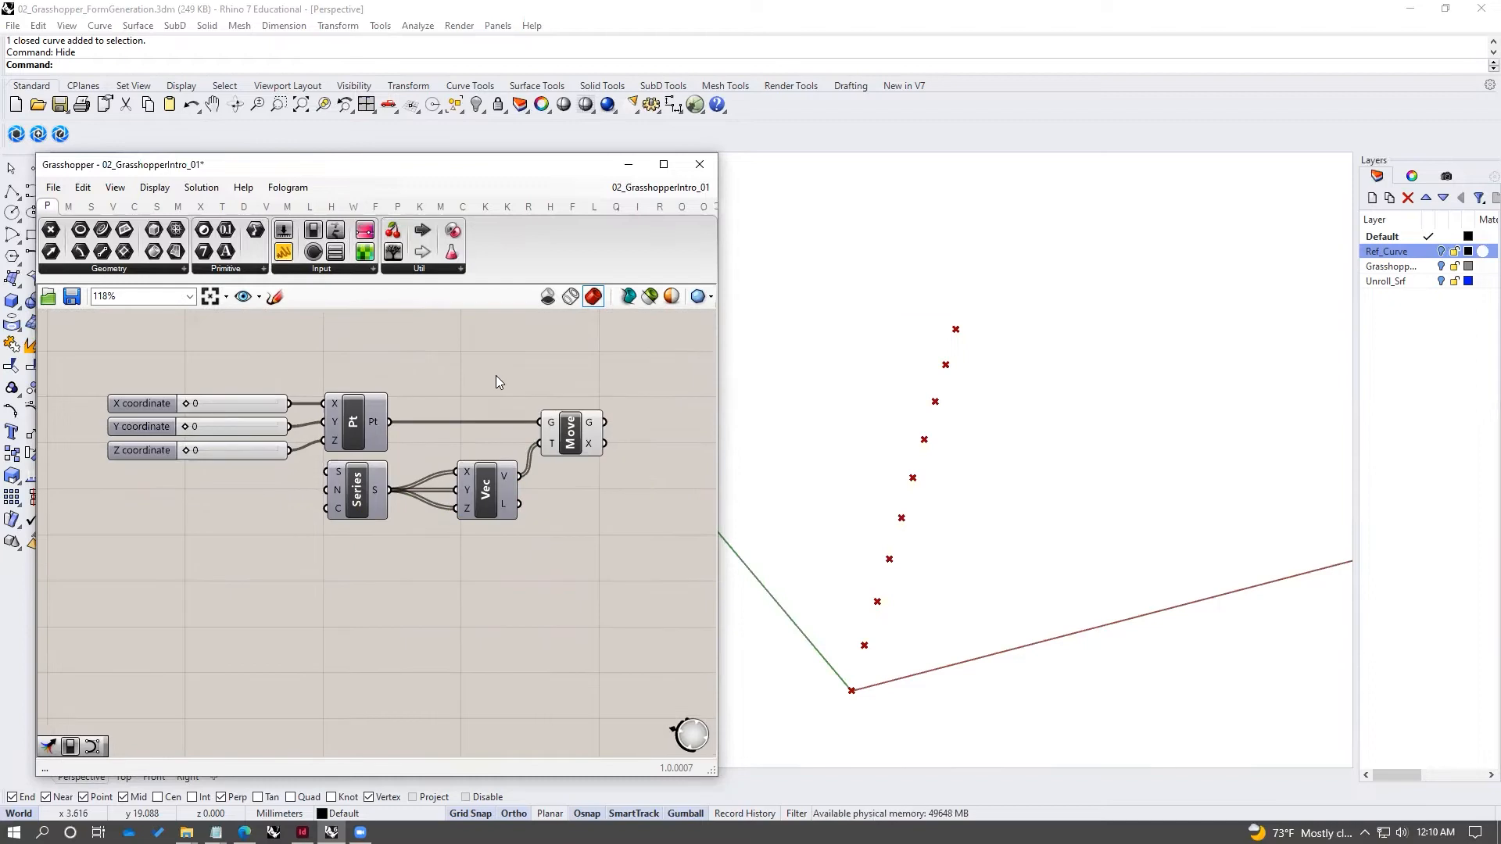
double_click(457, 574)
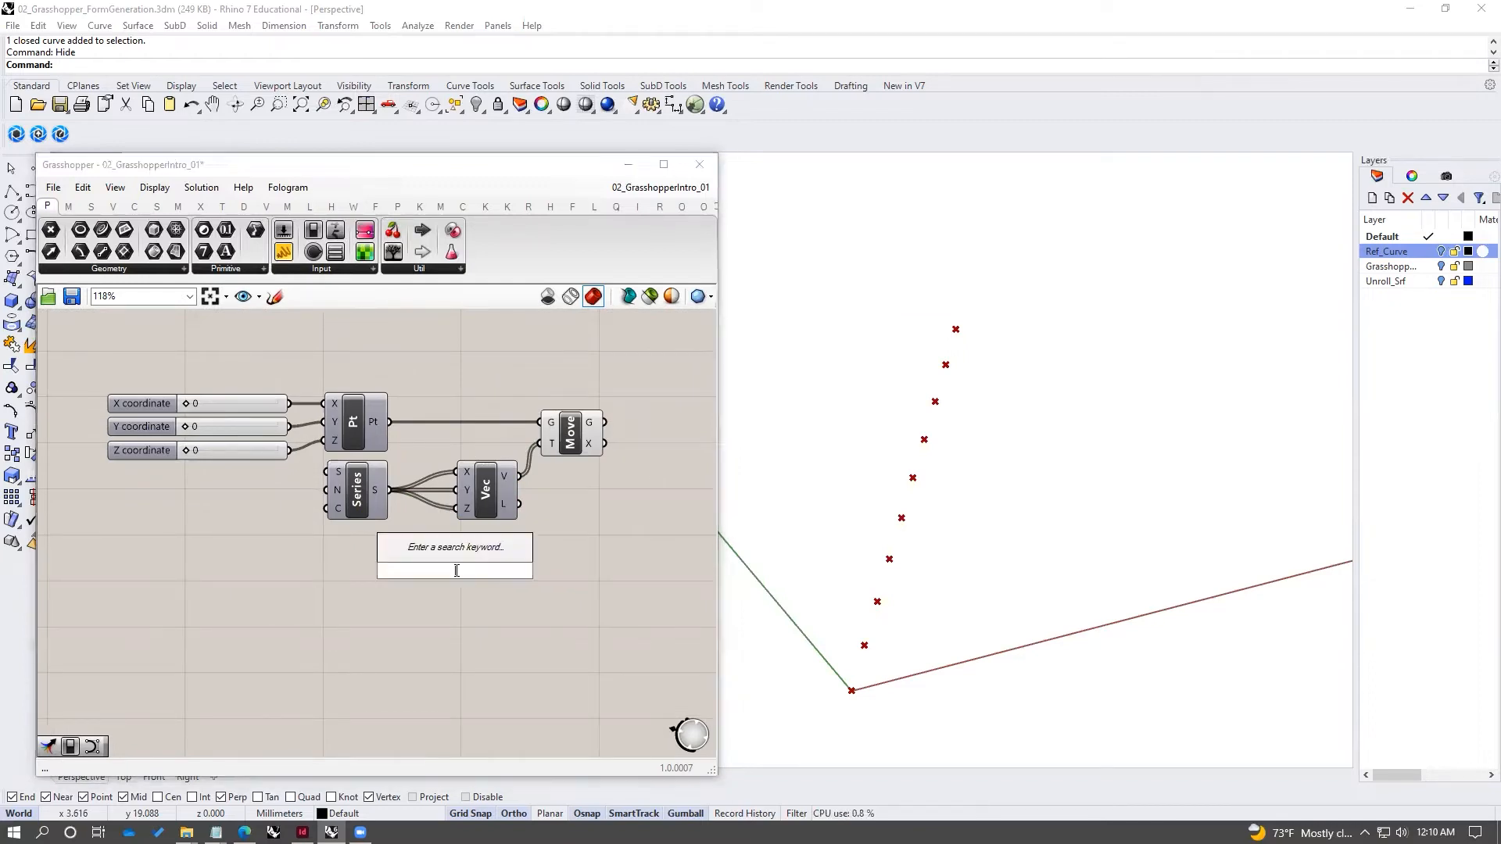
type("panel")
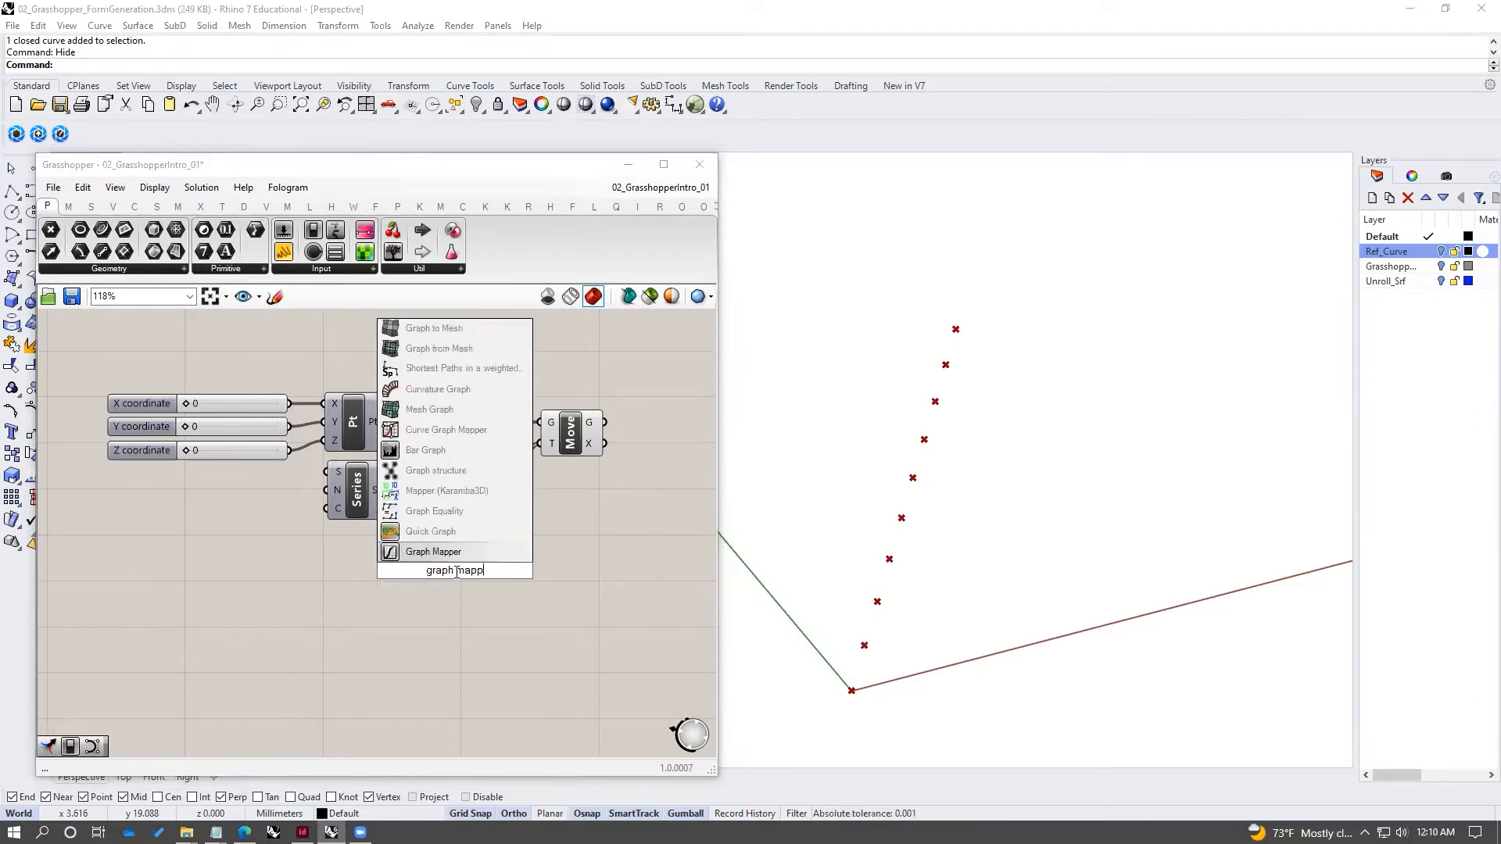
key("Return")
mouse_move(376, 494)
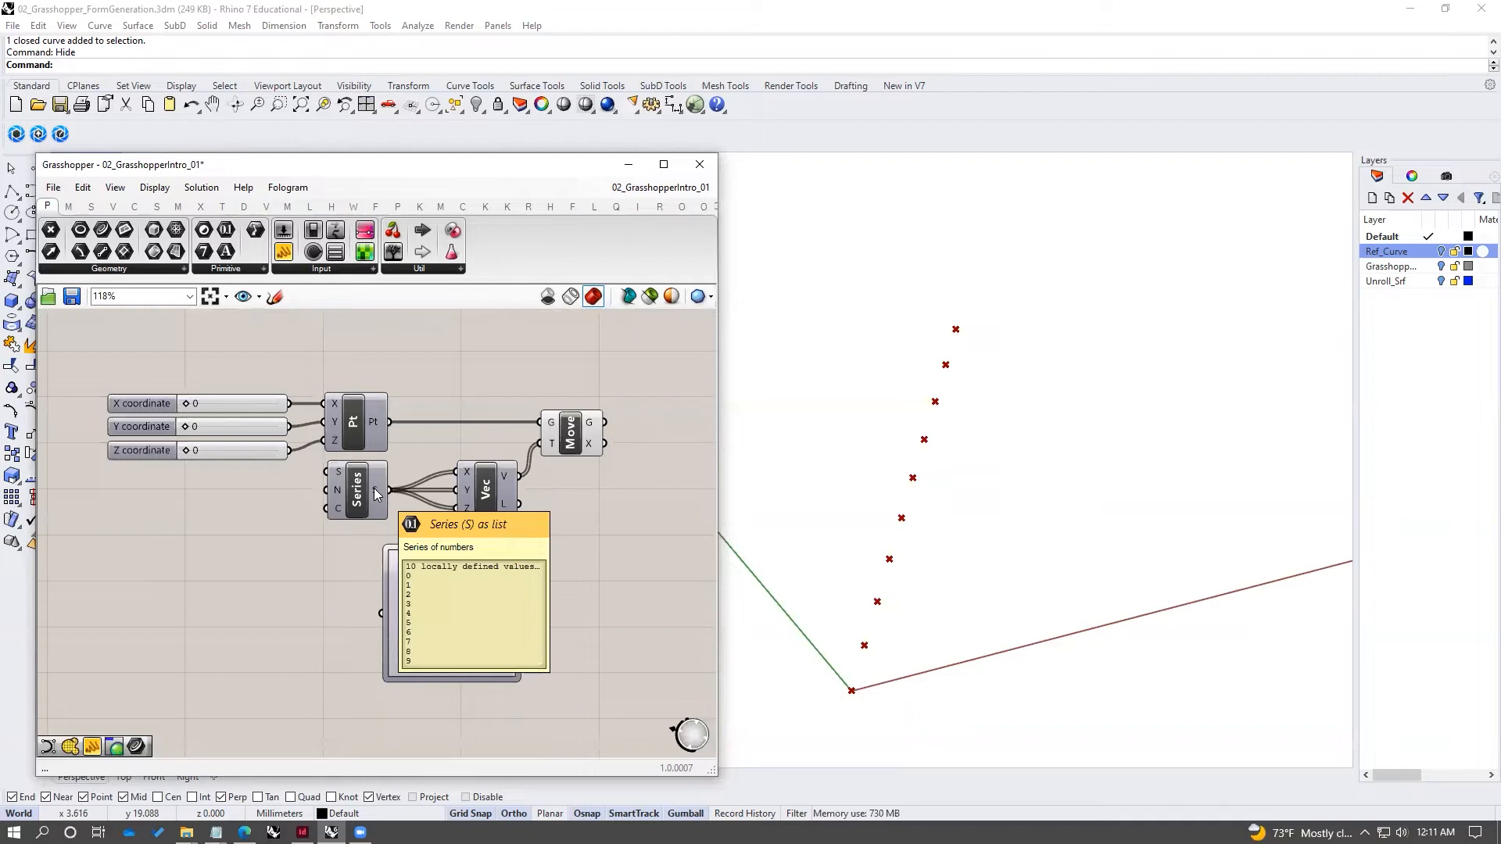
left_click_drag(374, 489, 381, 614)
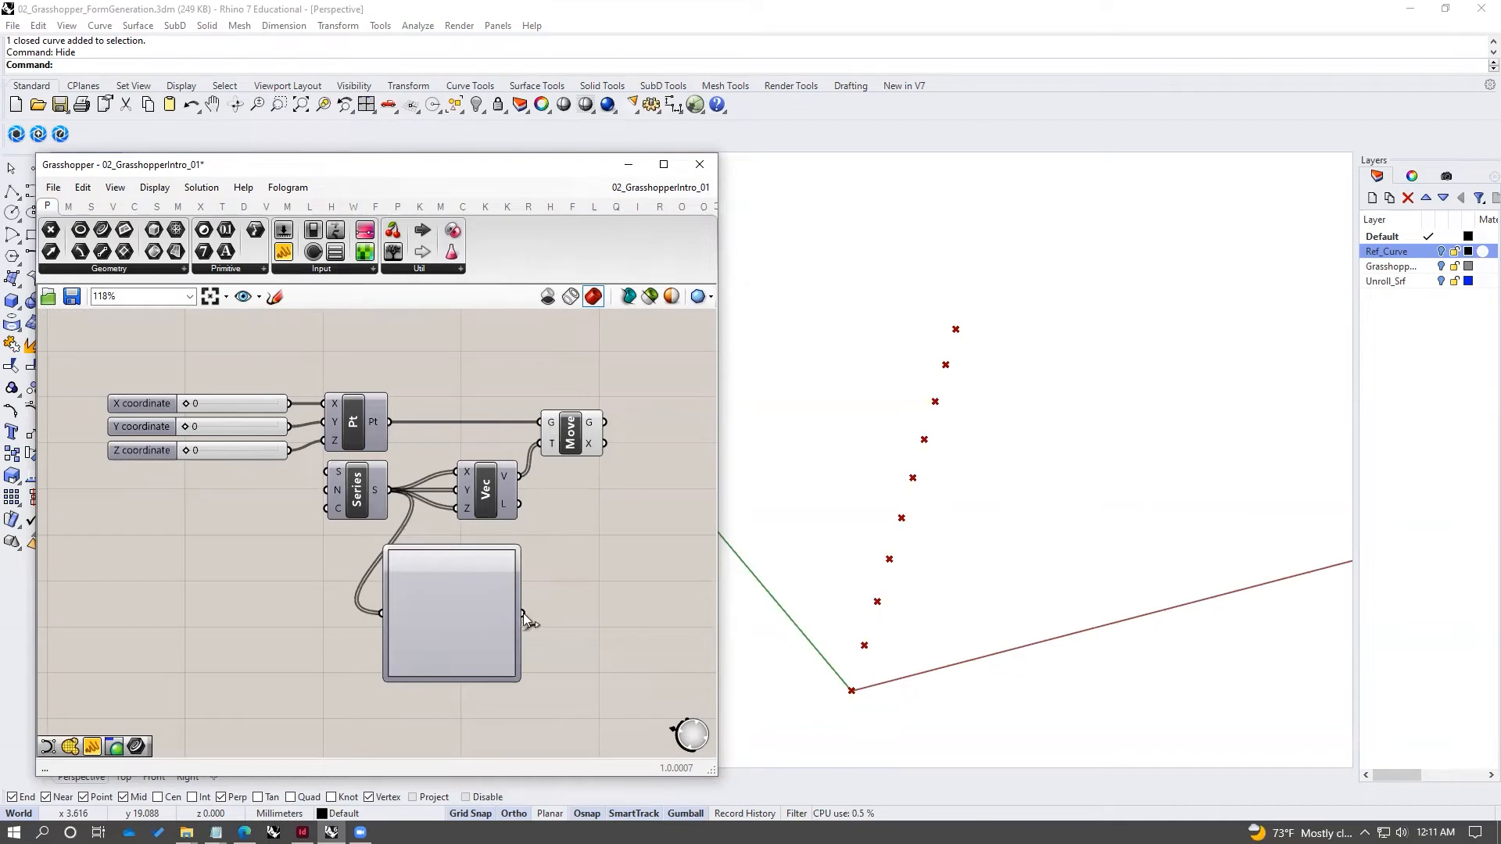
left_click_drag(523, 614, 457, 472)
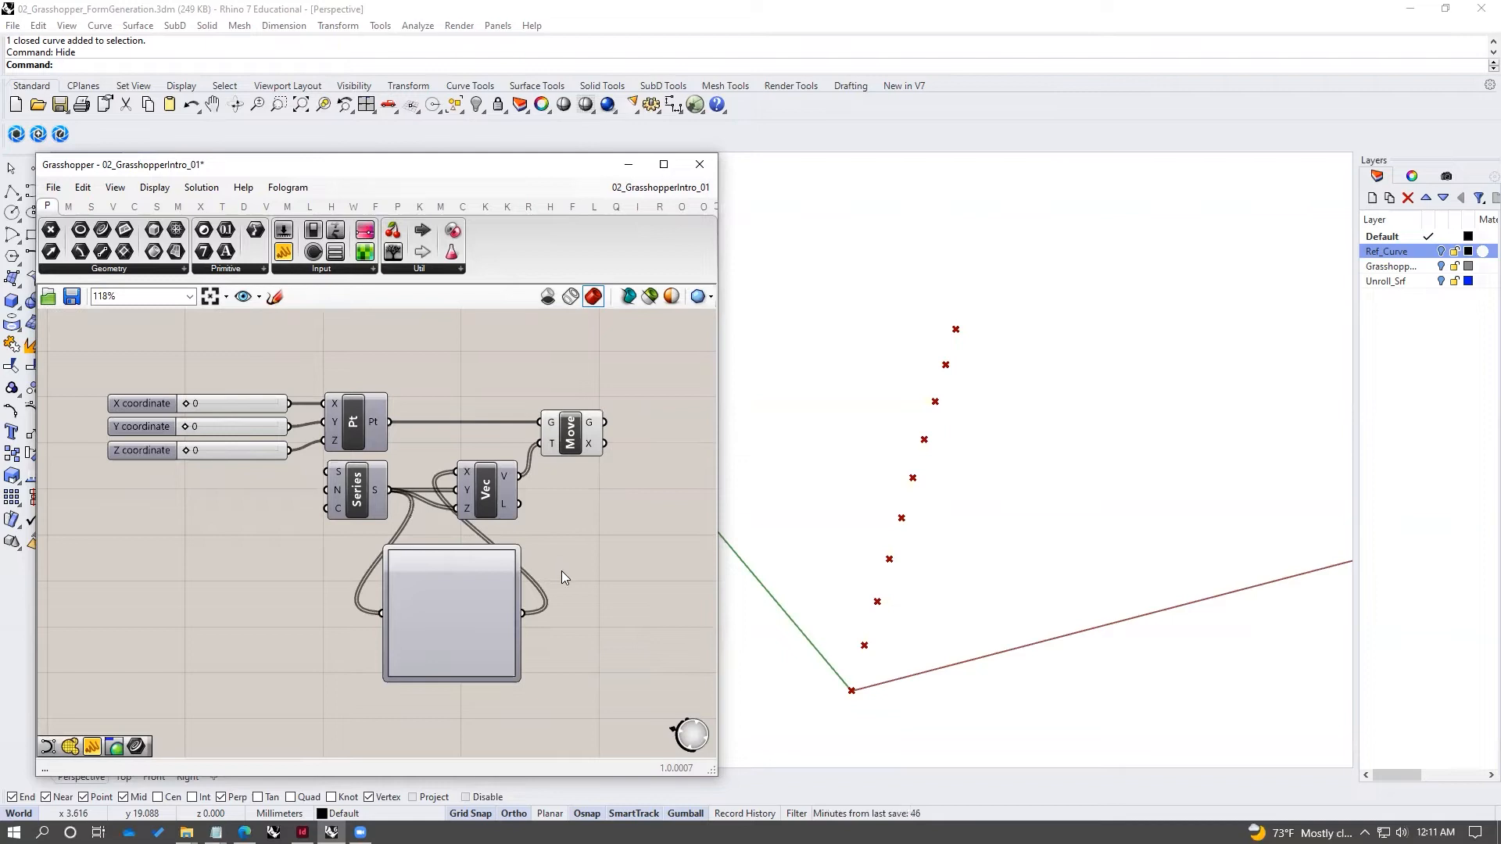
- Set the Graph Mapper's graph type to Bezier and bend the lower part of its curve with the first handle
right_click_drag(561, 572, 592, 519)
left_click(480, 549)
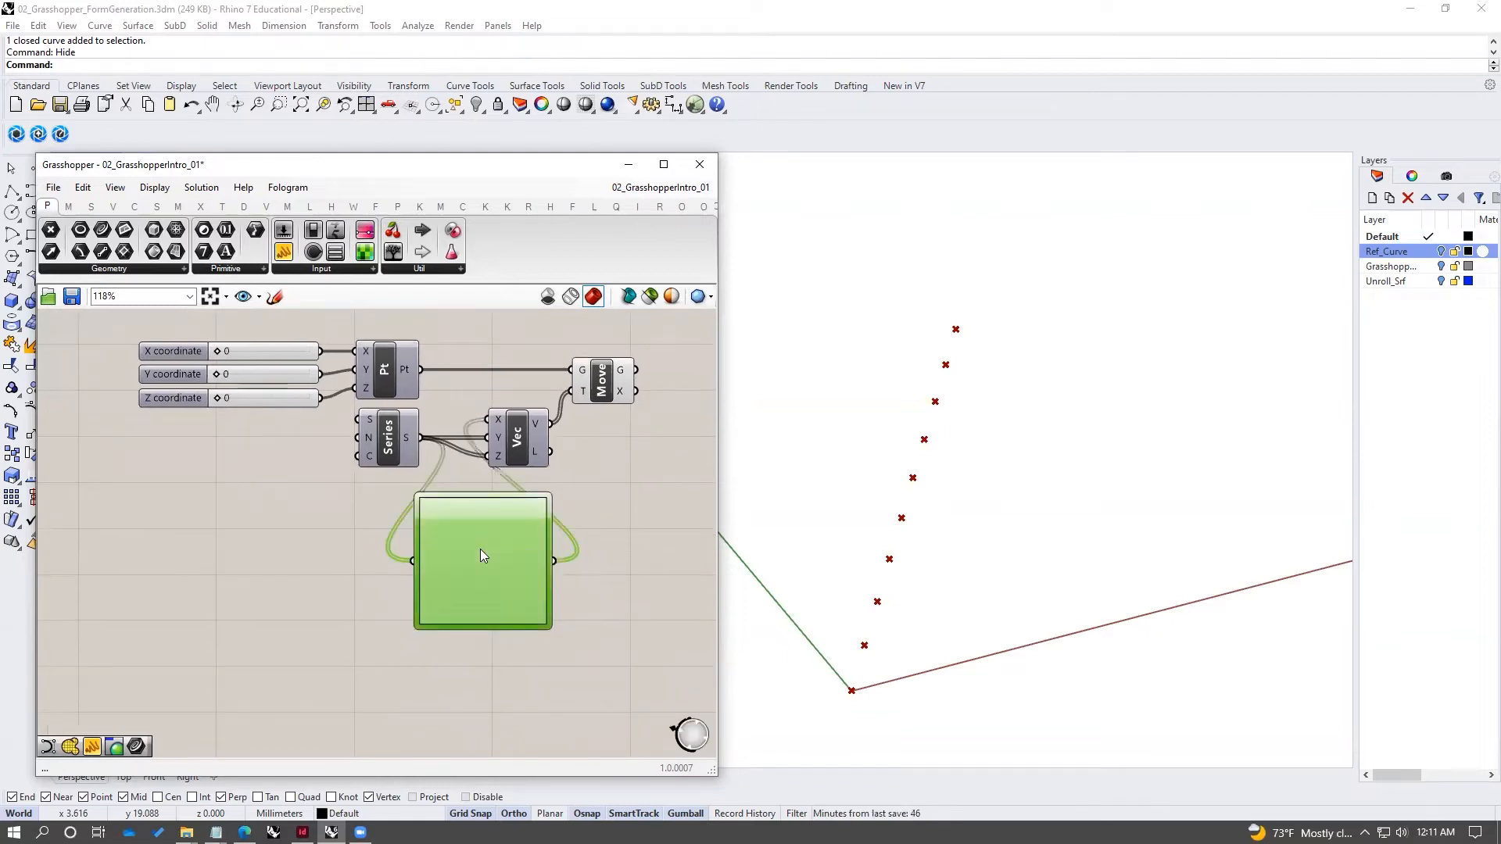
right_click(480, 549)
mouse_move(526, 746)
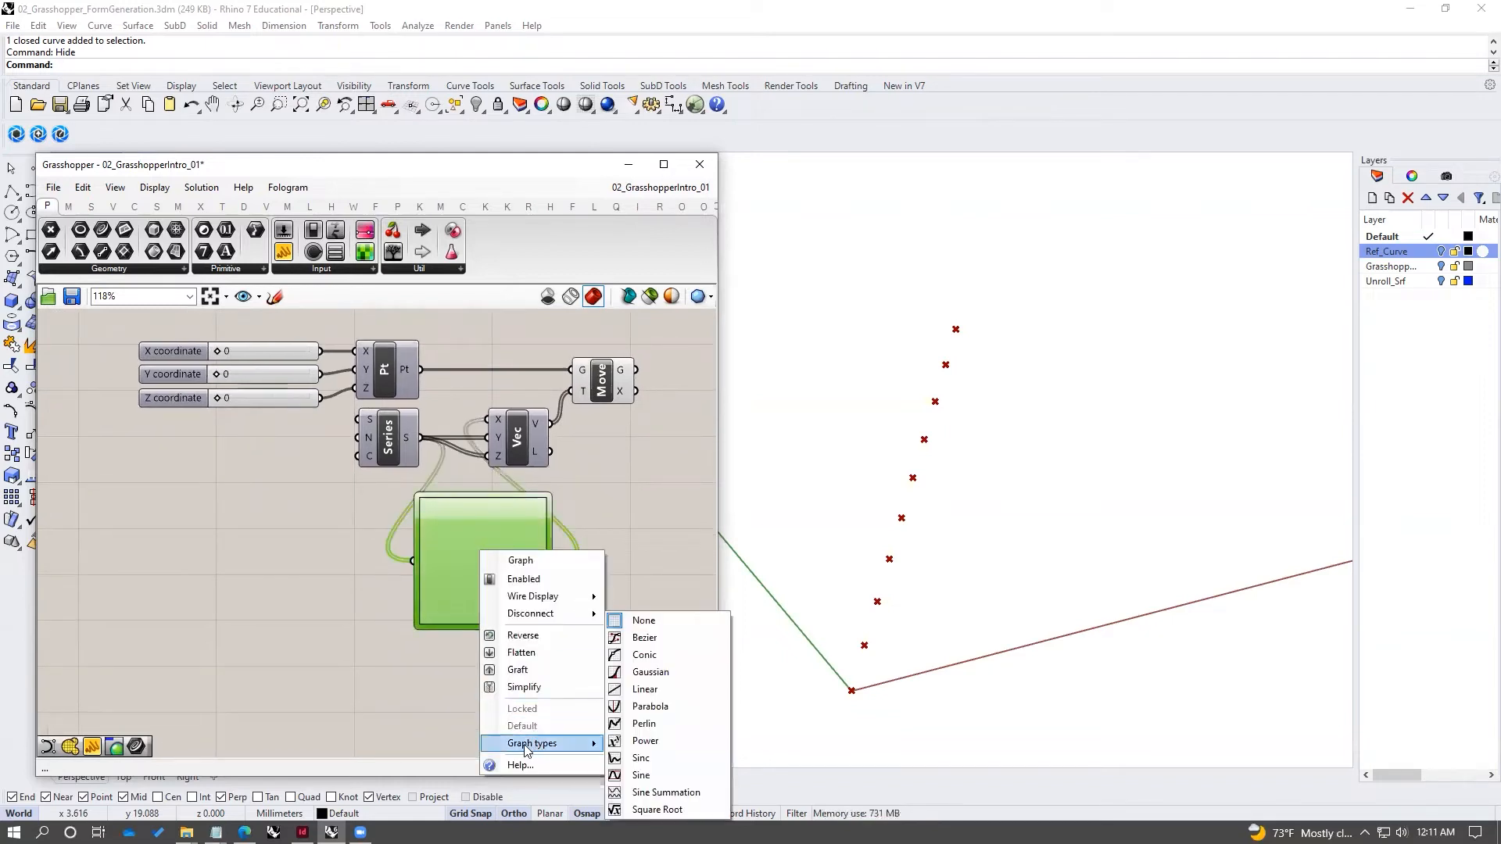
left_click(646, 638)
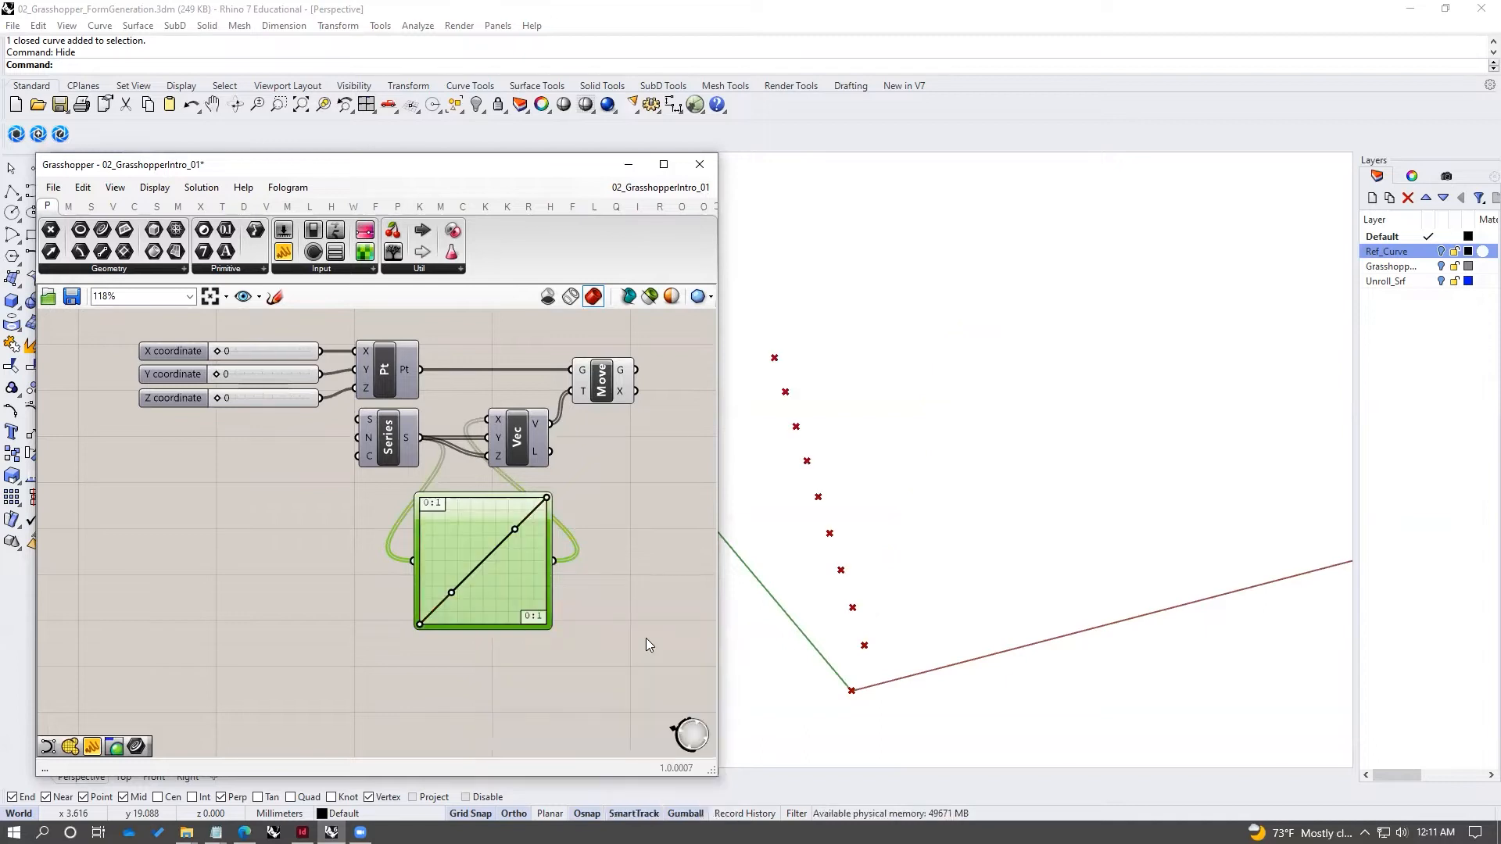
left_click(617, 629)
left_click_drag(451, 593, 482, 615)
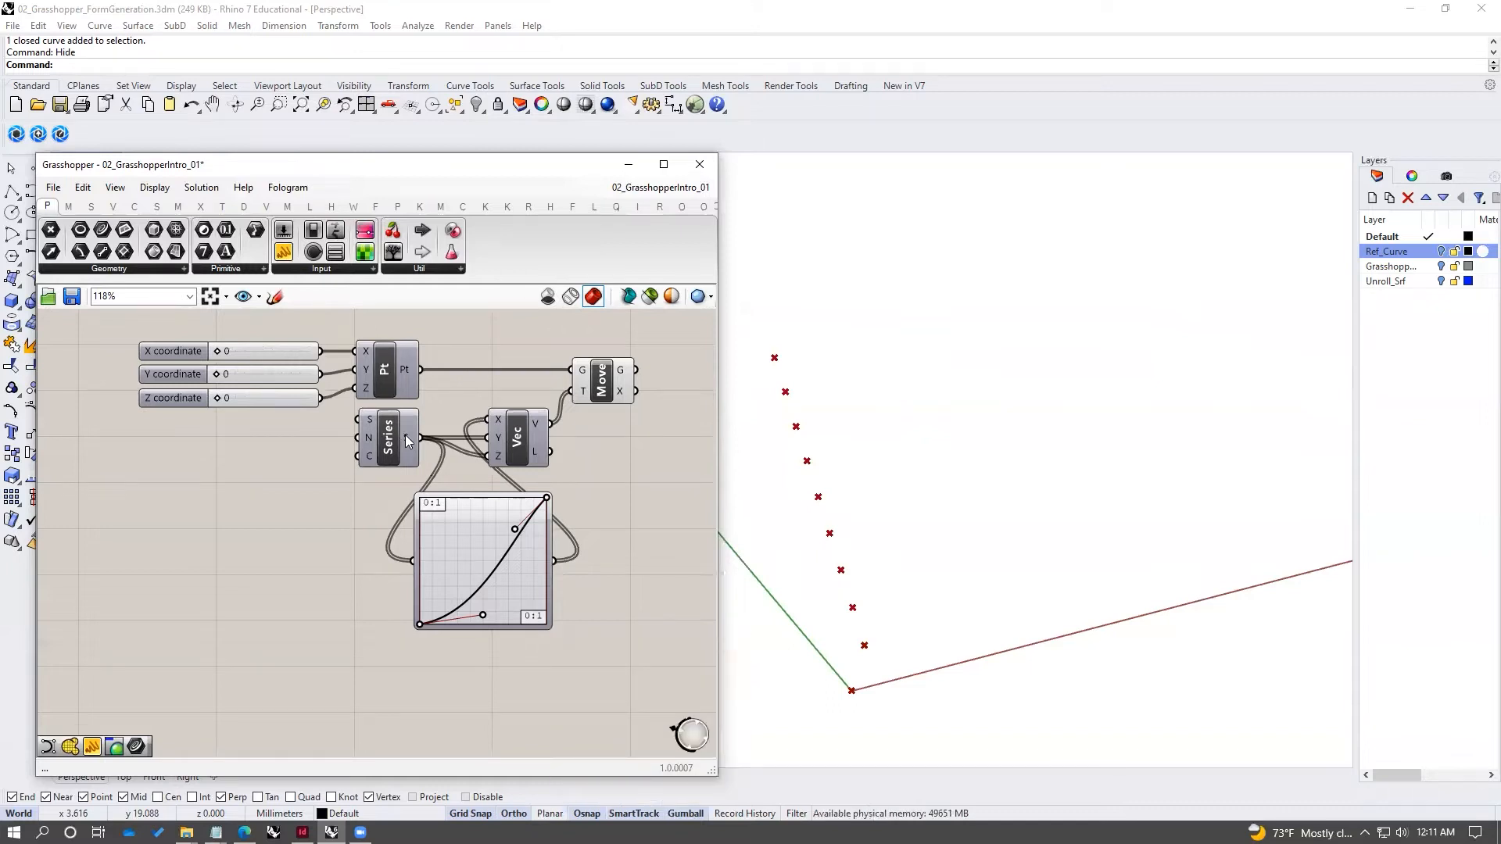
- Set the upper limits of the Graph Mapper's X and Y domains to 10
mouse_move(406, 440)
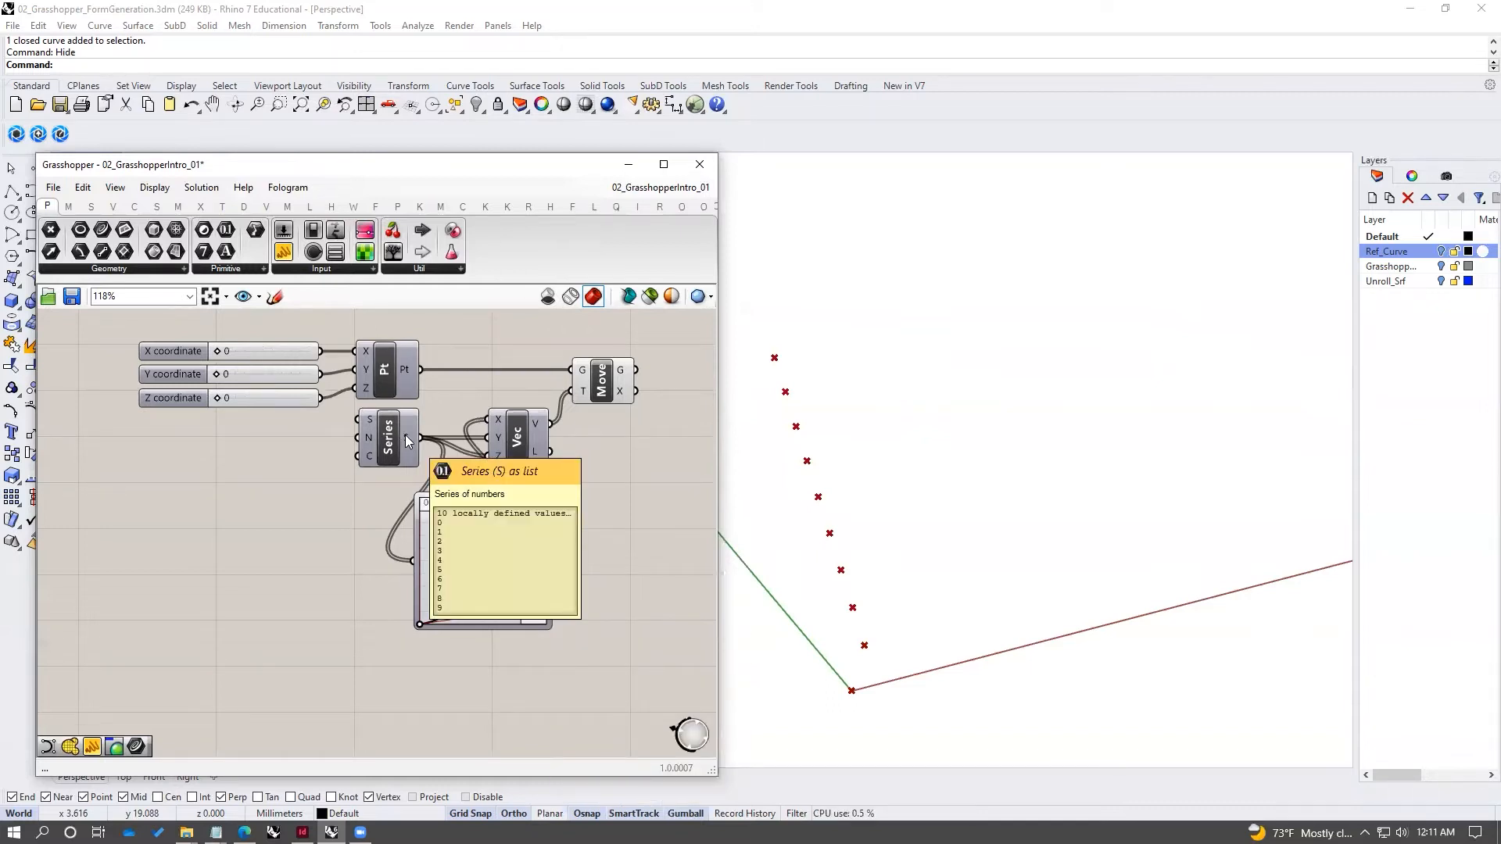
double_click(434, 505)
double_click(305, 454)
left_click(299, 455)
type("0")
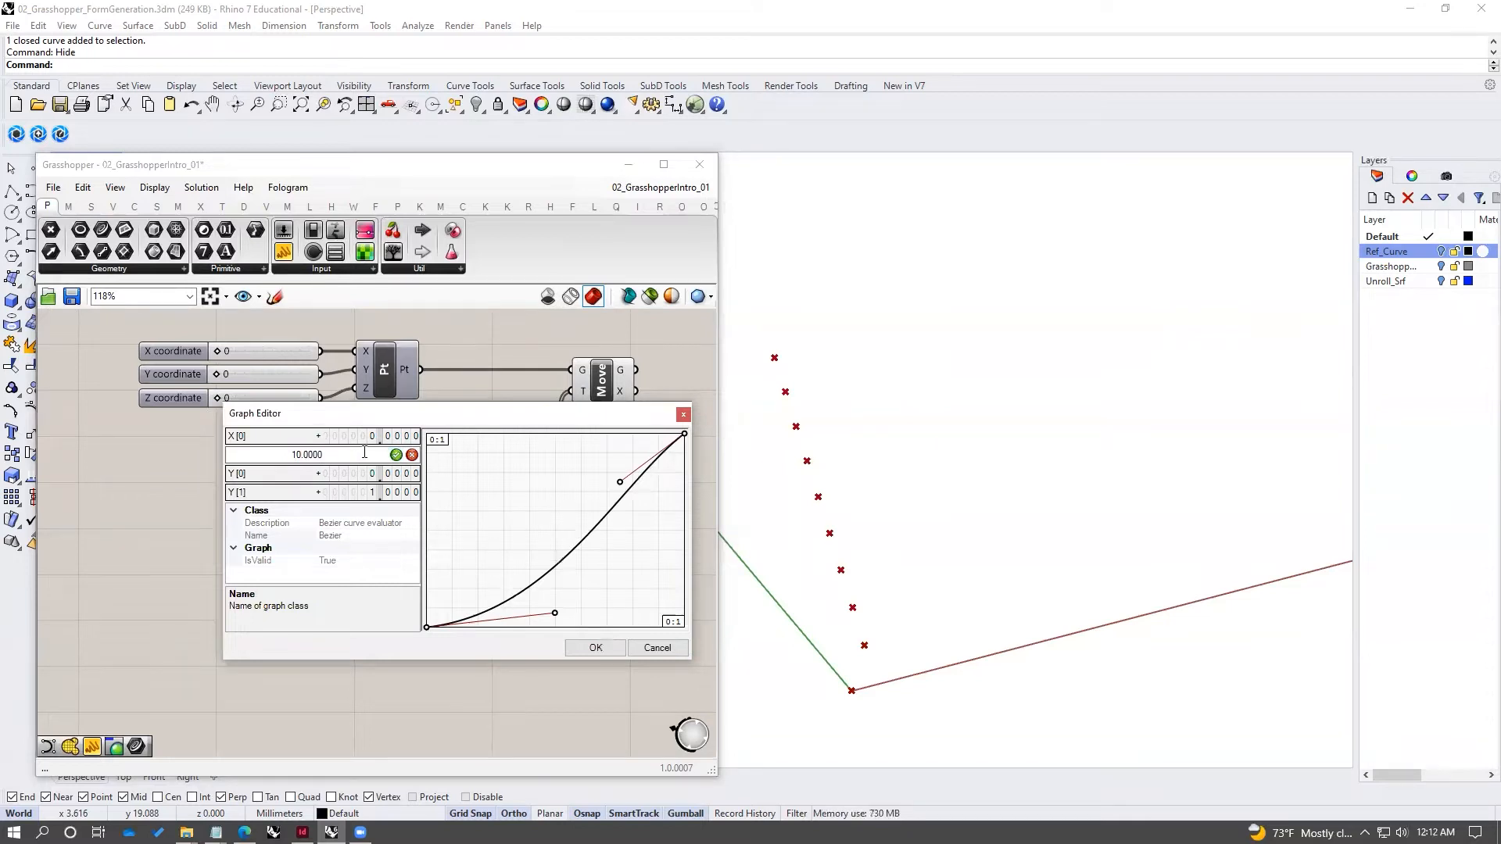
left_click(396, 455)
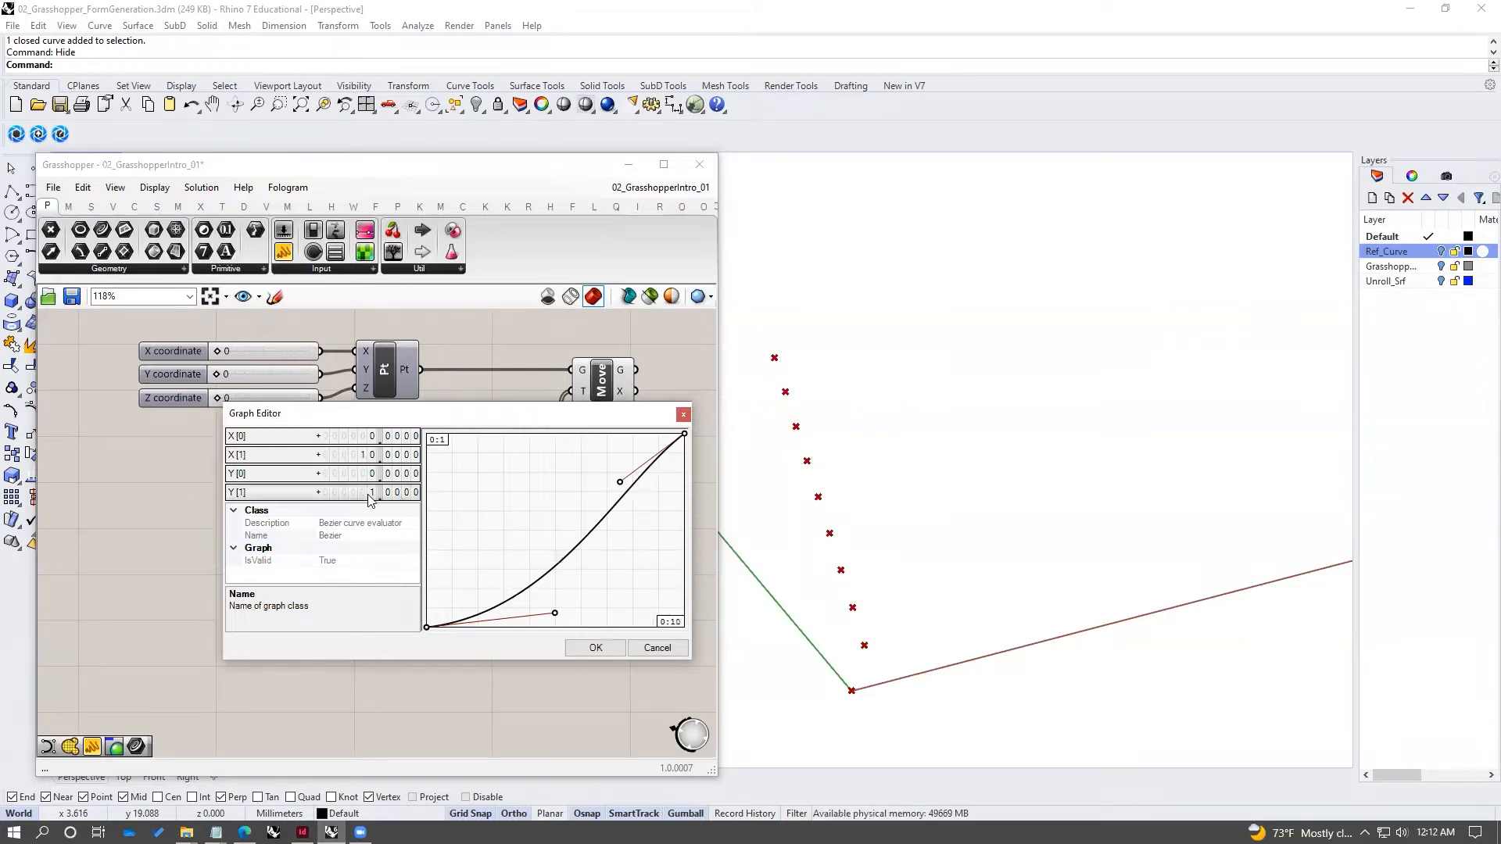
double_click(311, 491)
type("10")
left_click(395, 492)
left_click(591, 647)
- Reshape the Graph Mapper's Bezier curve into a steep S by moving both of its handles
right_click_drag(884, 576, 922, 570)
mouse_move(501, 454)
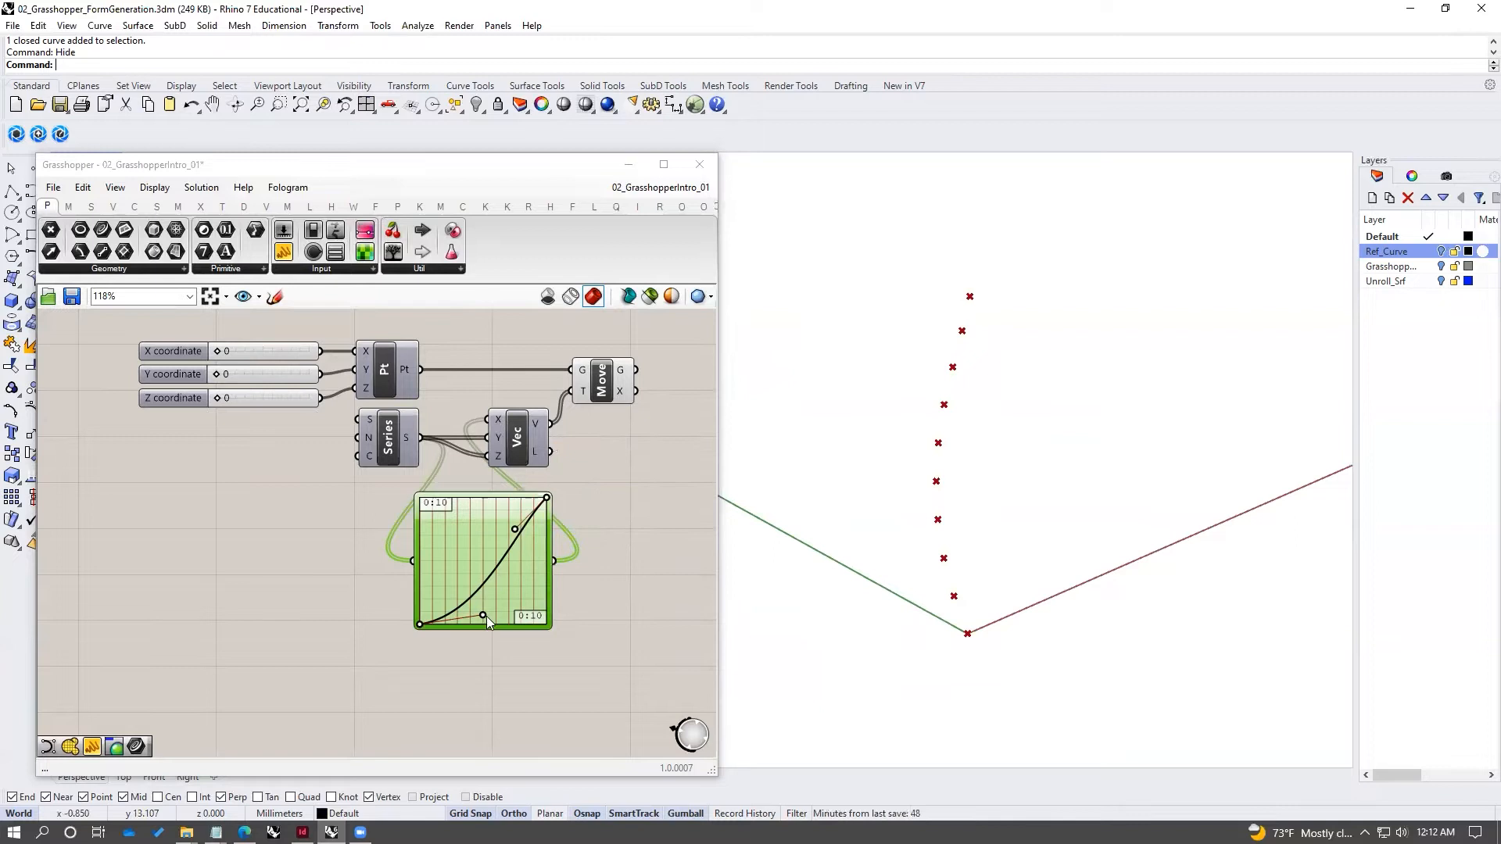
left_click_drag(481, 613, 519, 607)
left_click_drag(515, 532, 457, 519)
right_click_drag(988, 441, 920, 454)
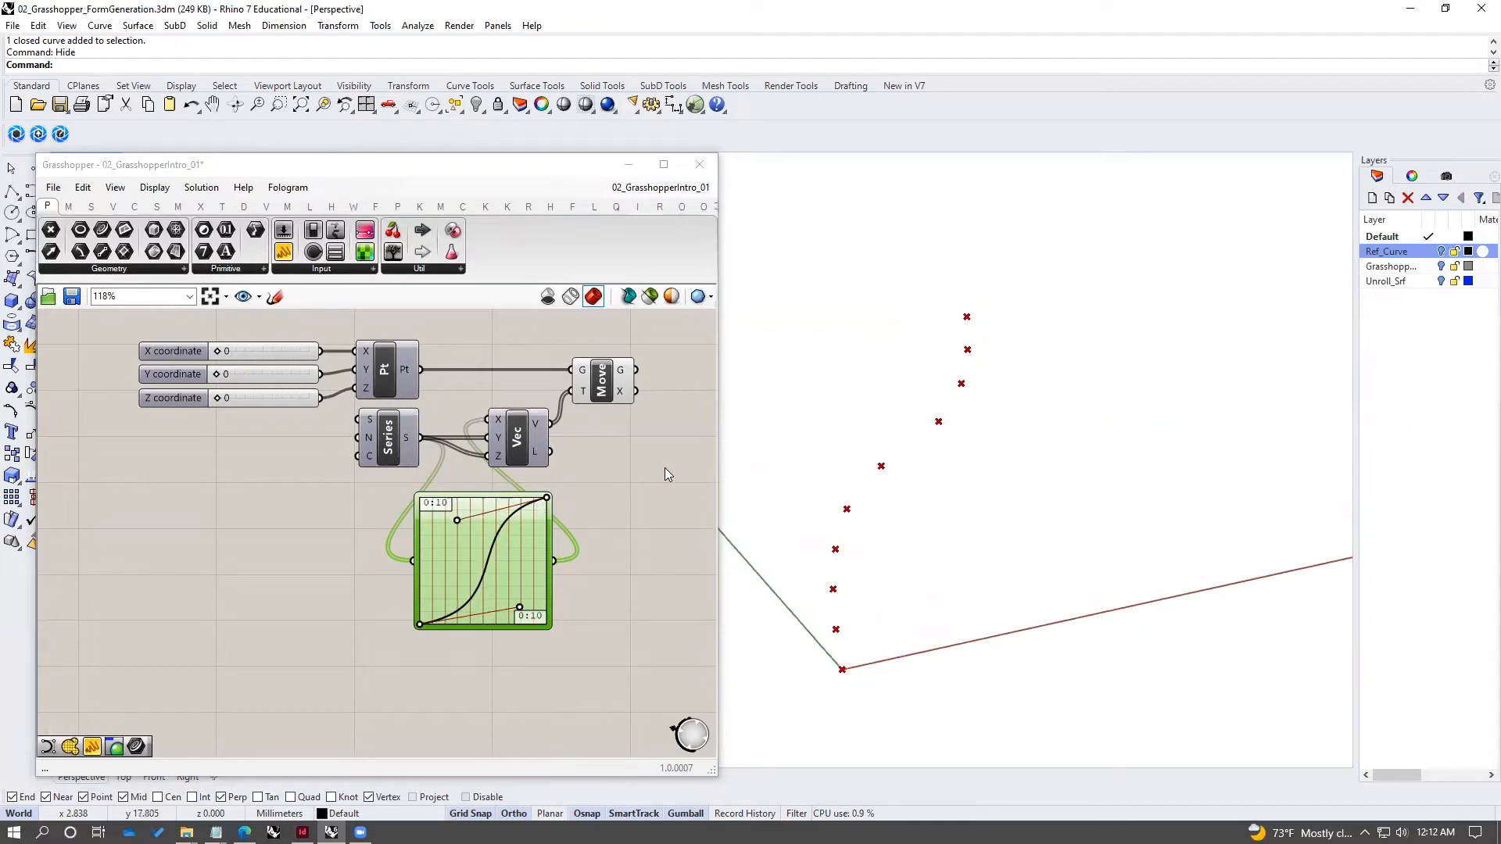
- Shift the Graph Mapper slightly on the canvas and select Move to highlight the redistributed points
left_click_drag(500, 547, 481, 554)
left_click(613, 383)
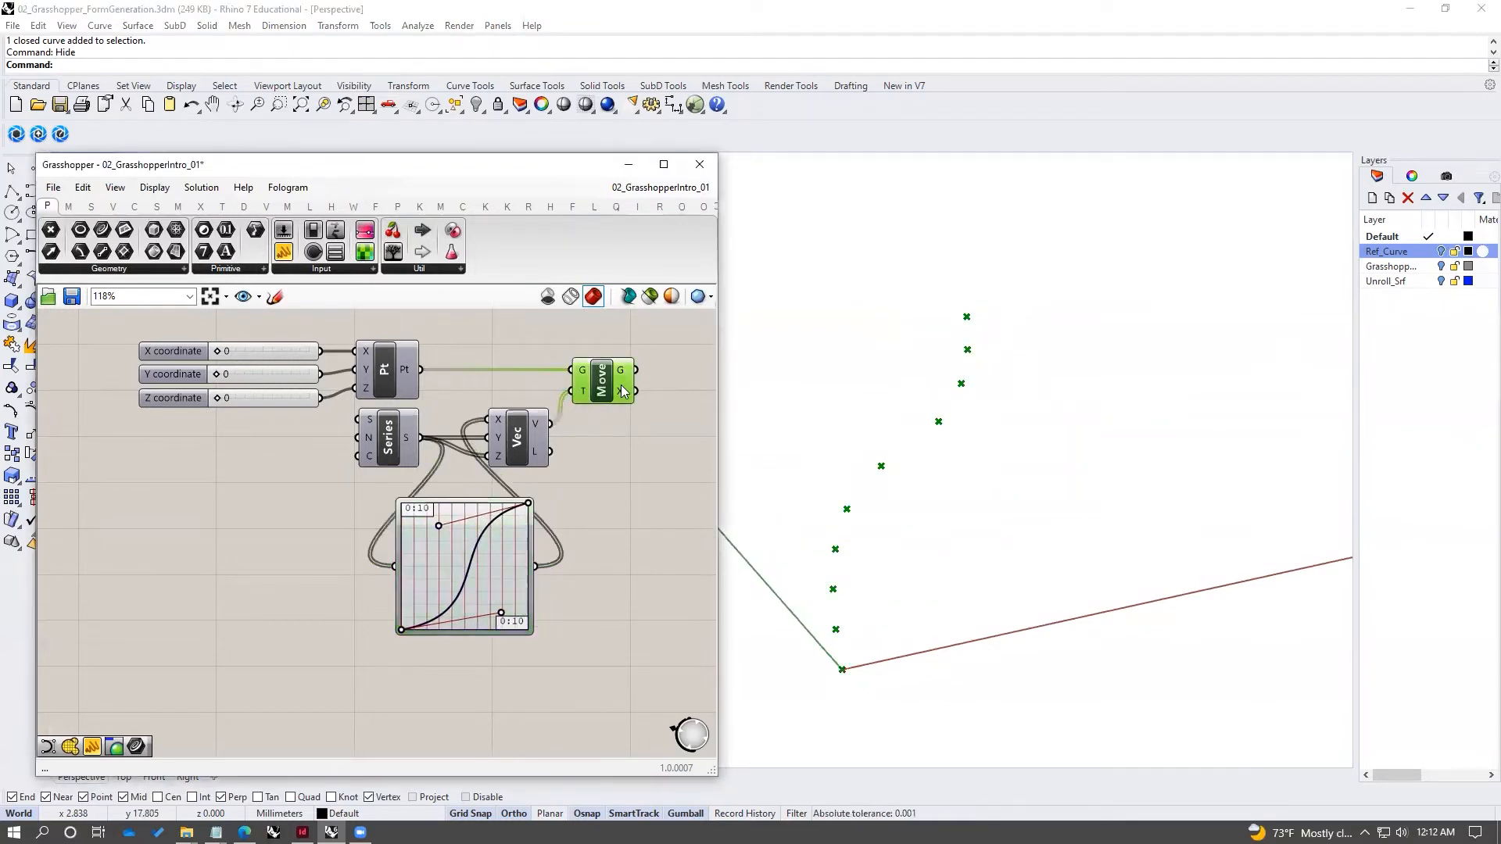
left_click(630, 450)
left_click(613, 394)
left_click(630, 456)
- Add a Nurbs Curve component beside Move and connect Move's geometry output to its vertices input
right_click_drag(619, 438, 490, 474)
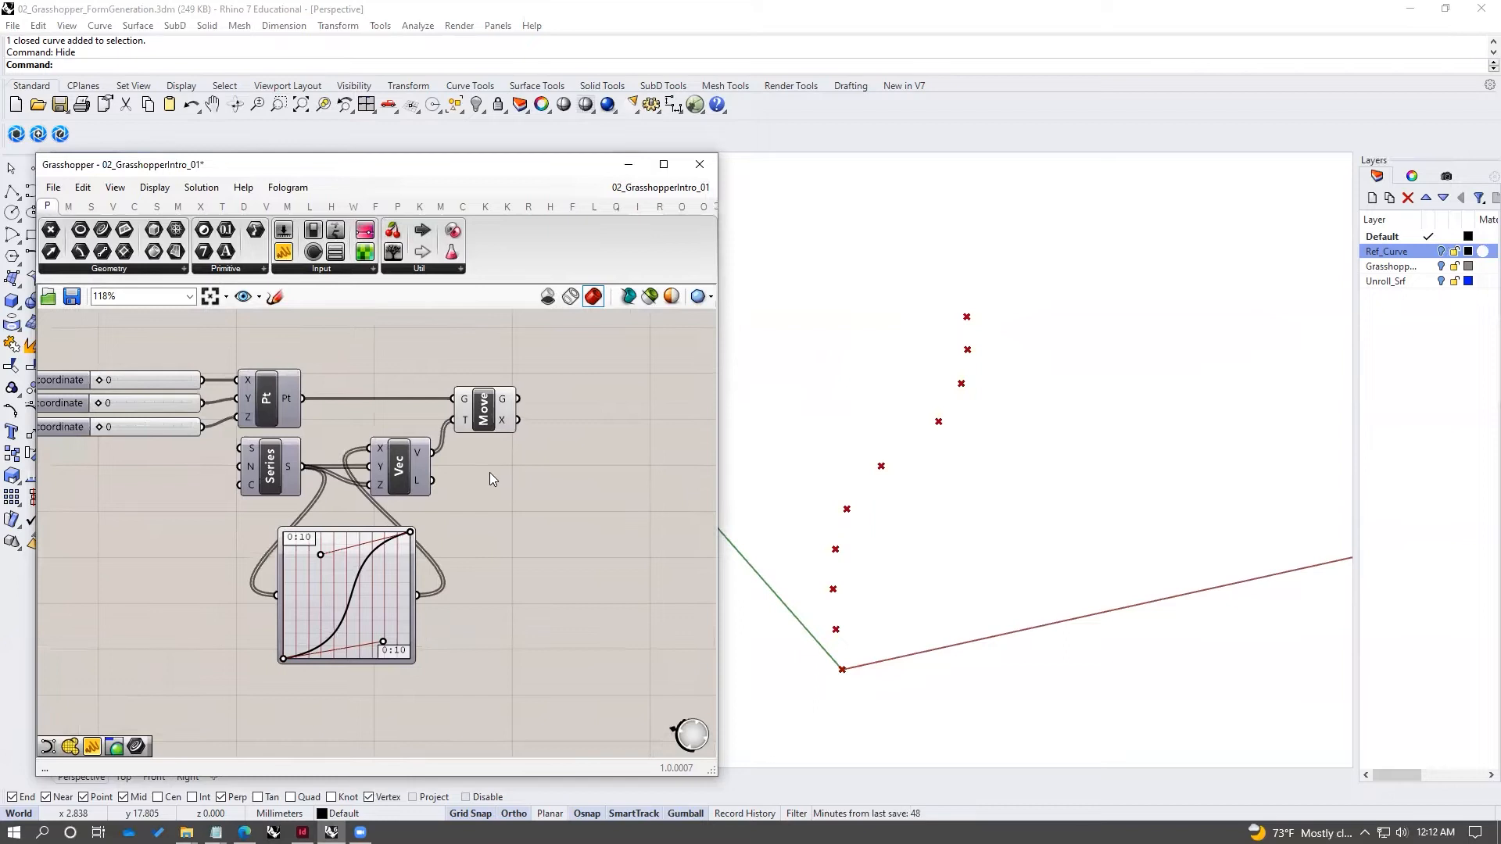
double_click(614, 404)
type("curve")
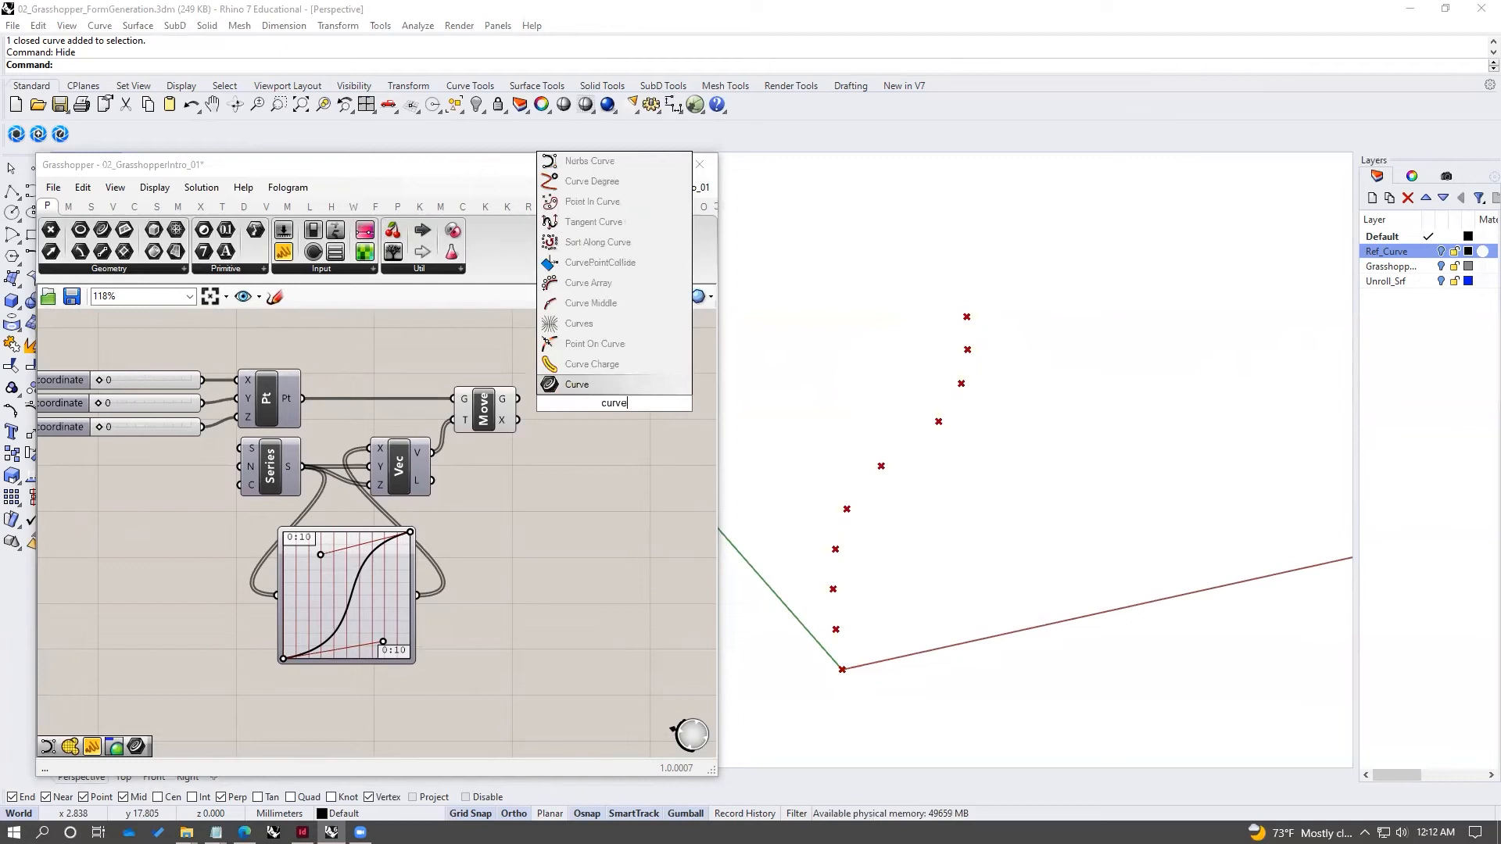
left_click(591, 162)
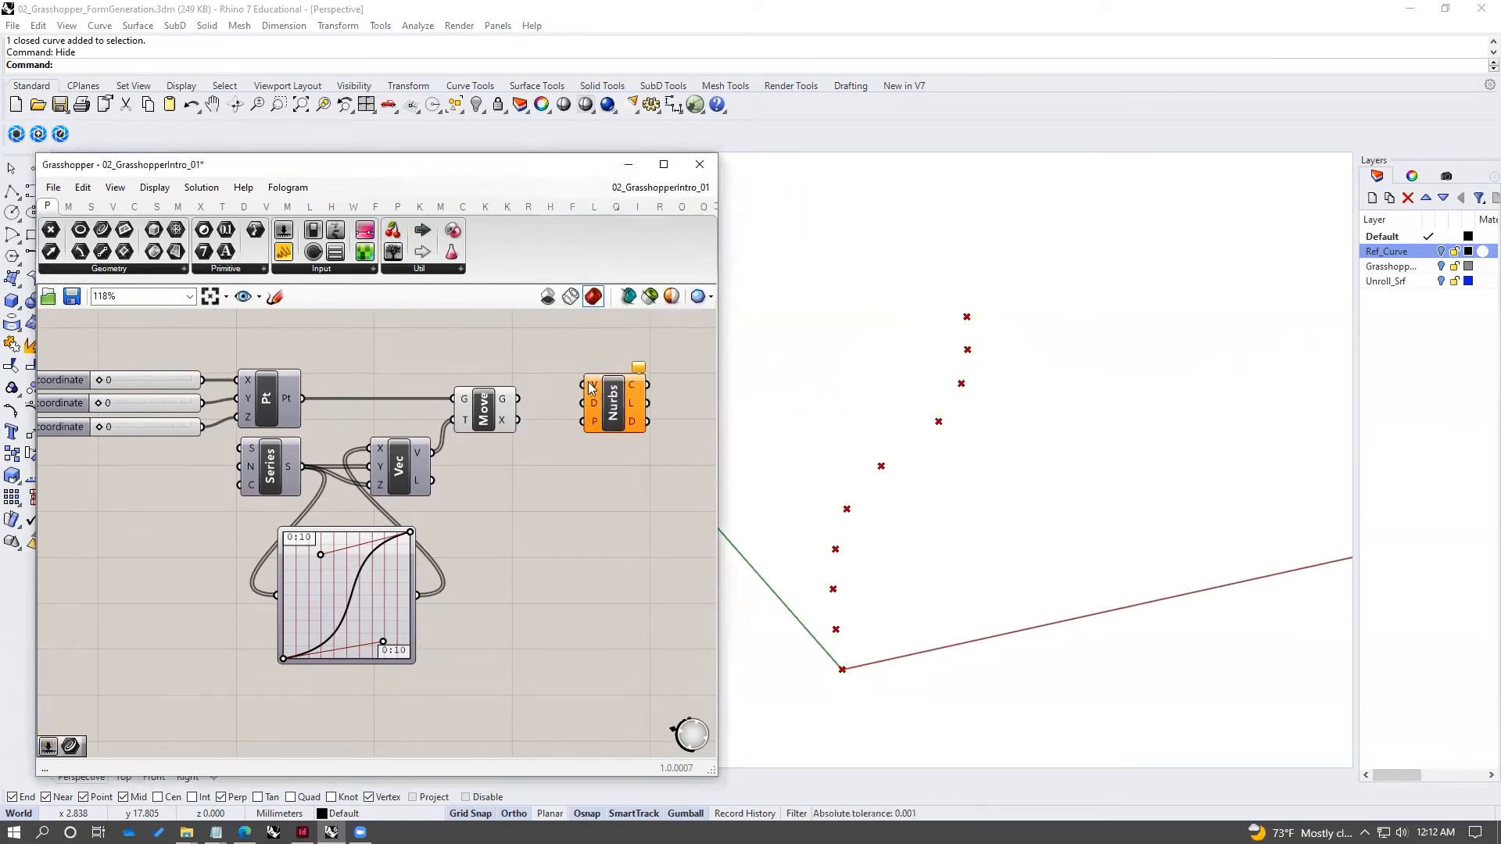
left_click_drag(596, 392, 592, 400)
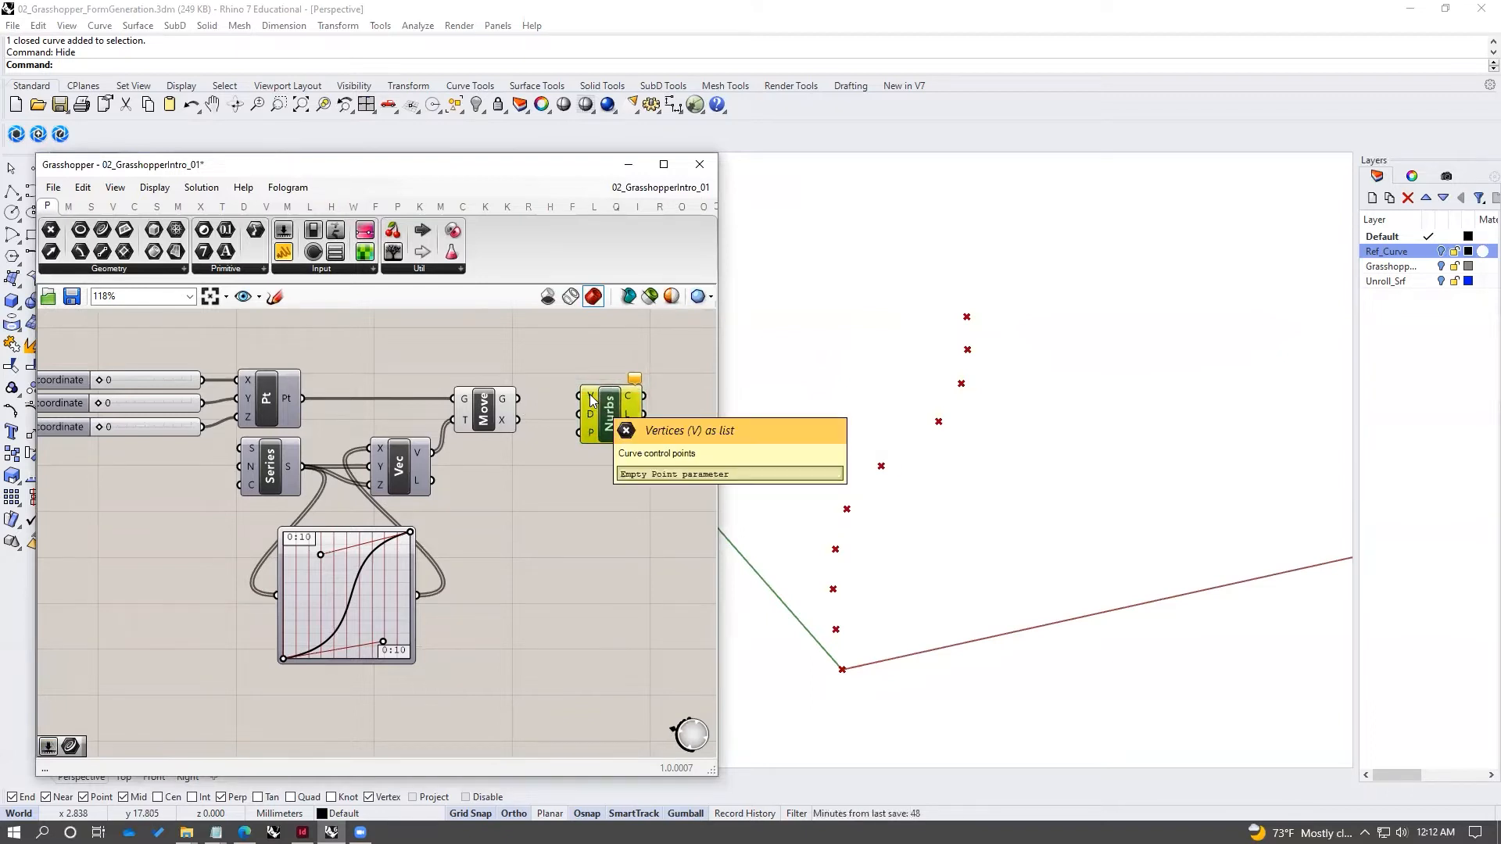
left_click_drag(579, 397, 516, 399)
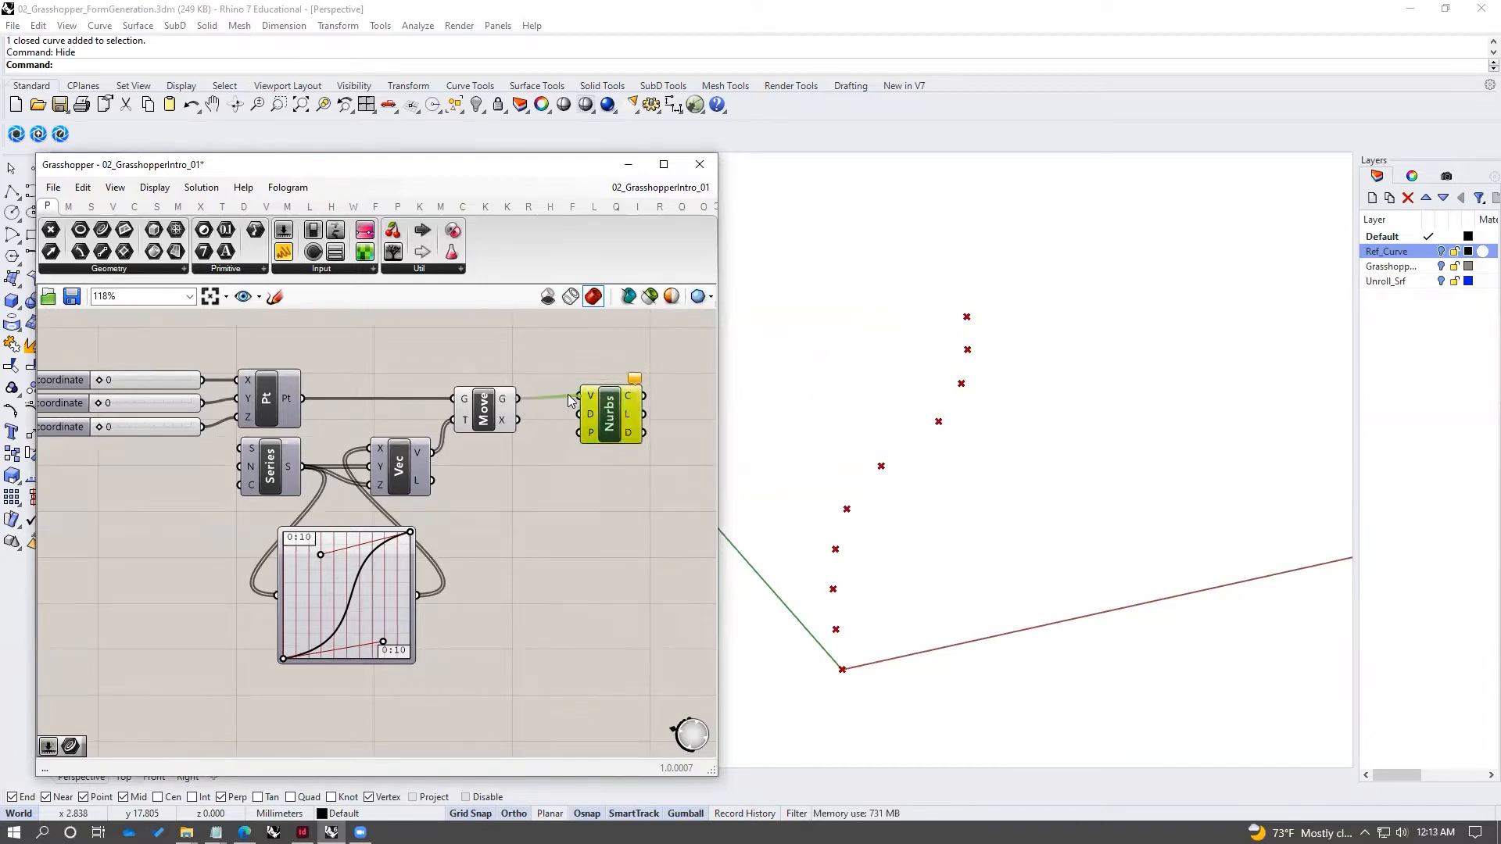
- Highlight Move's points along the curve and review the Nurbs Curve component's Degree input
left_click(485, 406)
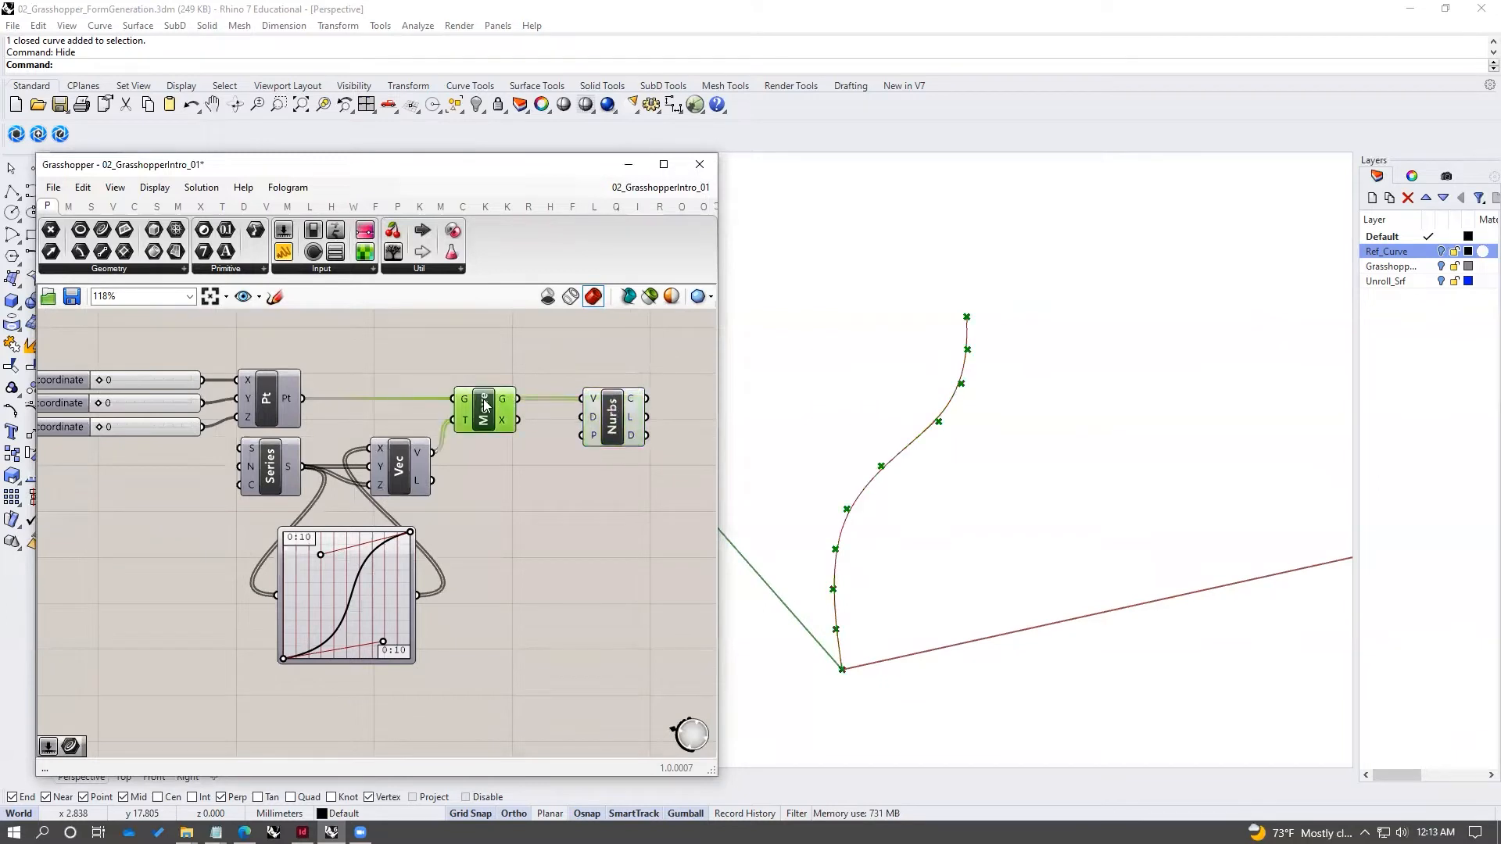
middle_click(485, 403)
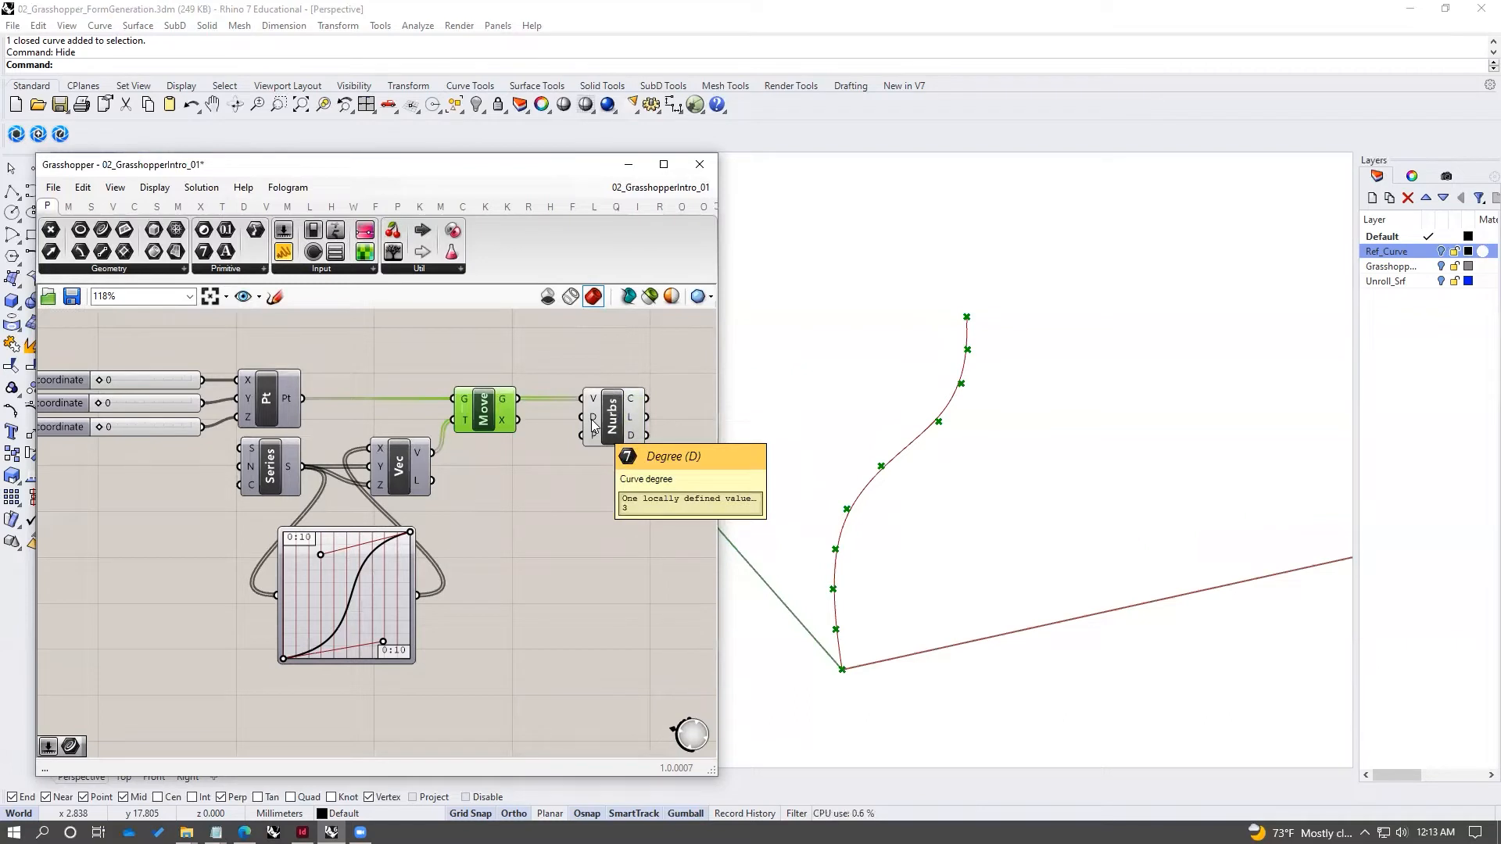
left_click(592, 354)
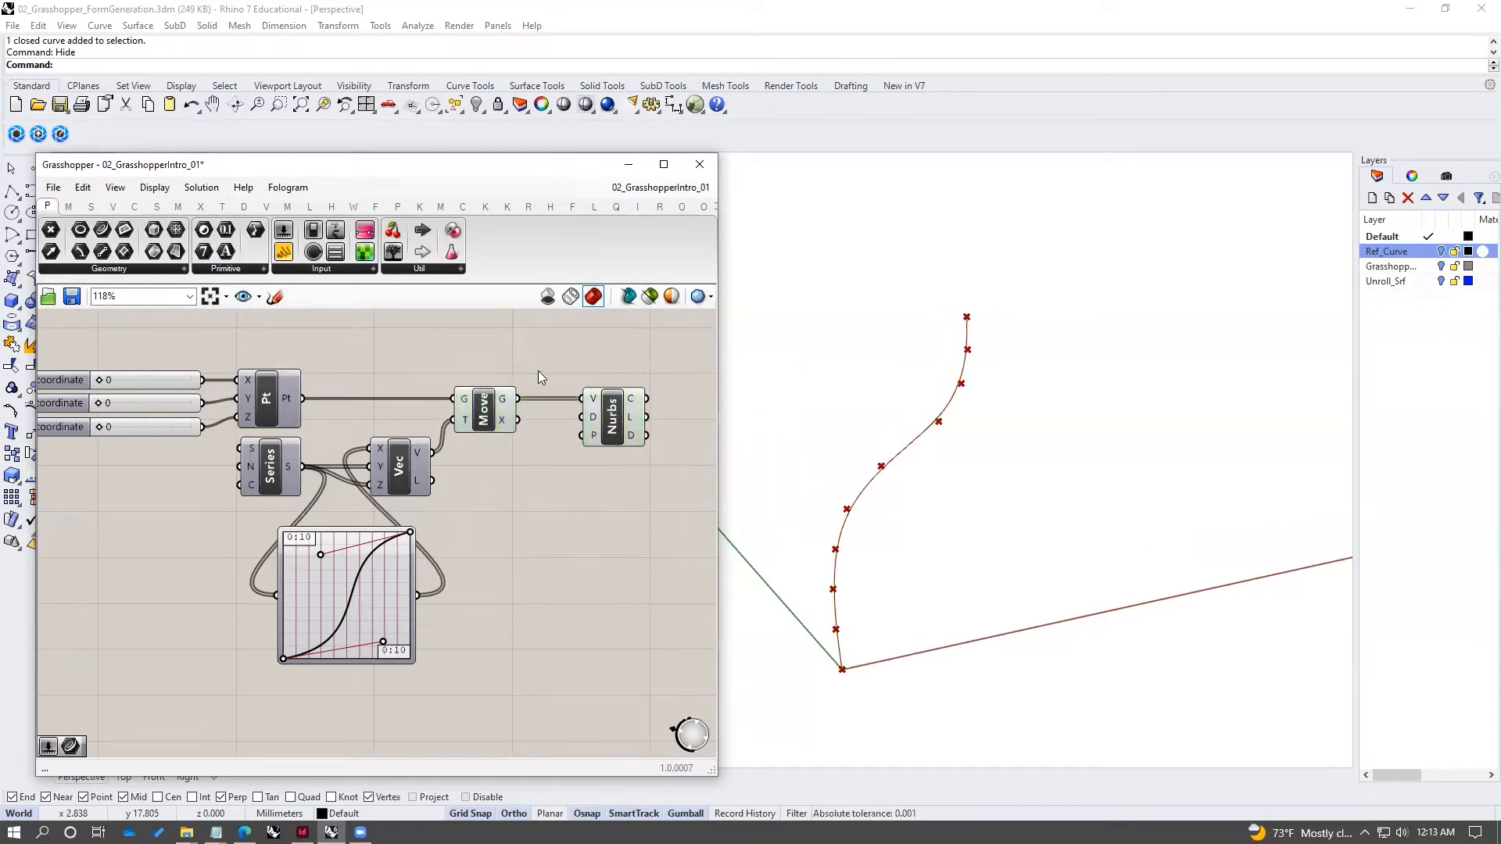
- Lower the upper handle of the Graph Mapper's Bezier curve and place two copies of the mapper below it
mouse_move(316, 549)
left_mouse_down()
mouse_move(347, 586)
mouse_move(289, 551)
mouse_move(309, 583)
mouse_move(283, 544)
mouse_move(301, 577)
mouse_move(330, 544)
mouse_move(300, 589)
mouse_move(321, 573)
left_mouse_up()
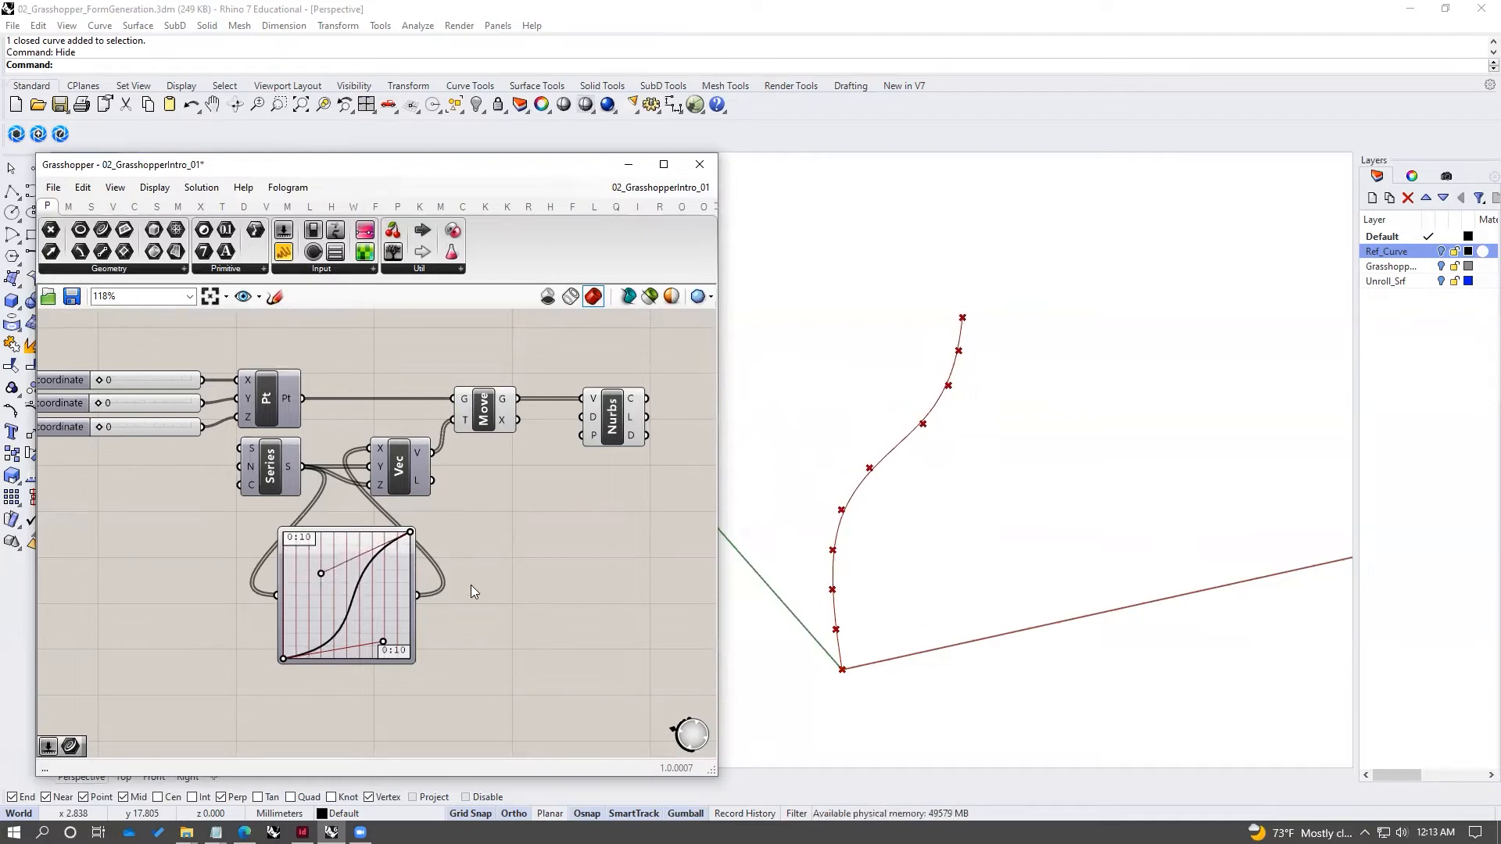
right_click_drag(374, 589, 401, 526)
left_click_drag(404, 526, 405, 672, "alt")
right_click_drag(509, 650, 516, 559)
left_click_drag(425, 572, 425, 719, "alt")
left_click(525, 546)
scroll(524, 545, "down", 2)
right_click_drag(515, 530, 505, 553)
- Connect the second and third Graph Mappers to the vector's Y and Z inputs and reshape their Bezier curves
left_click_drag(462, 597, 427, 399)
left_click_drag(461, 703, 429, 412)
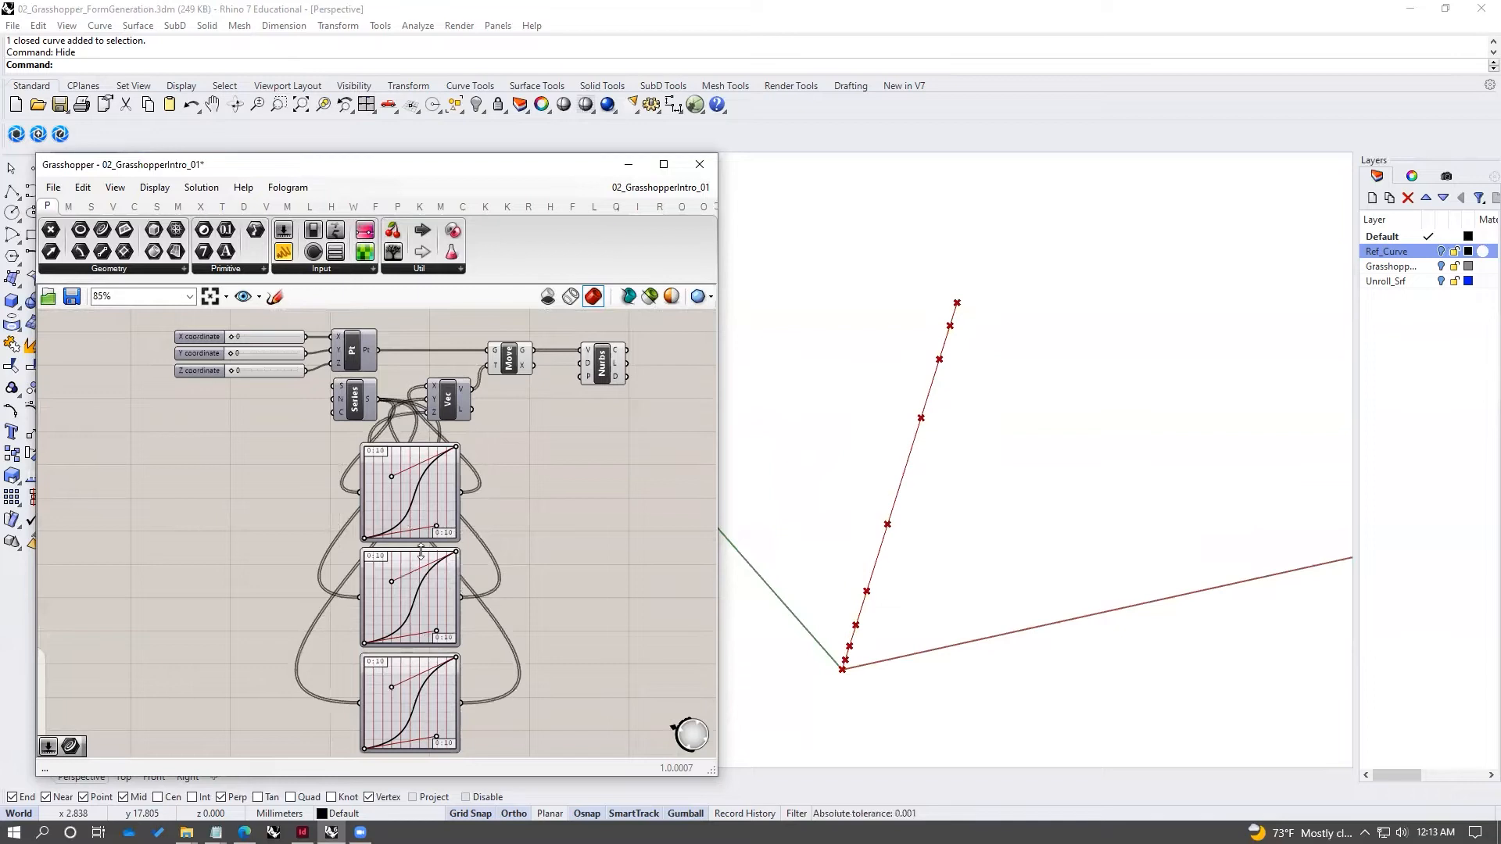
left_click_drag(392, 581, 389, 576)
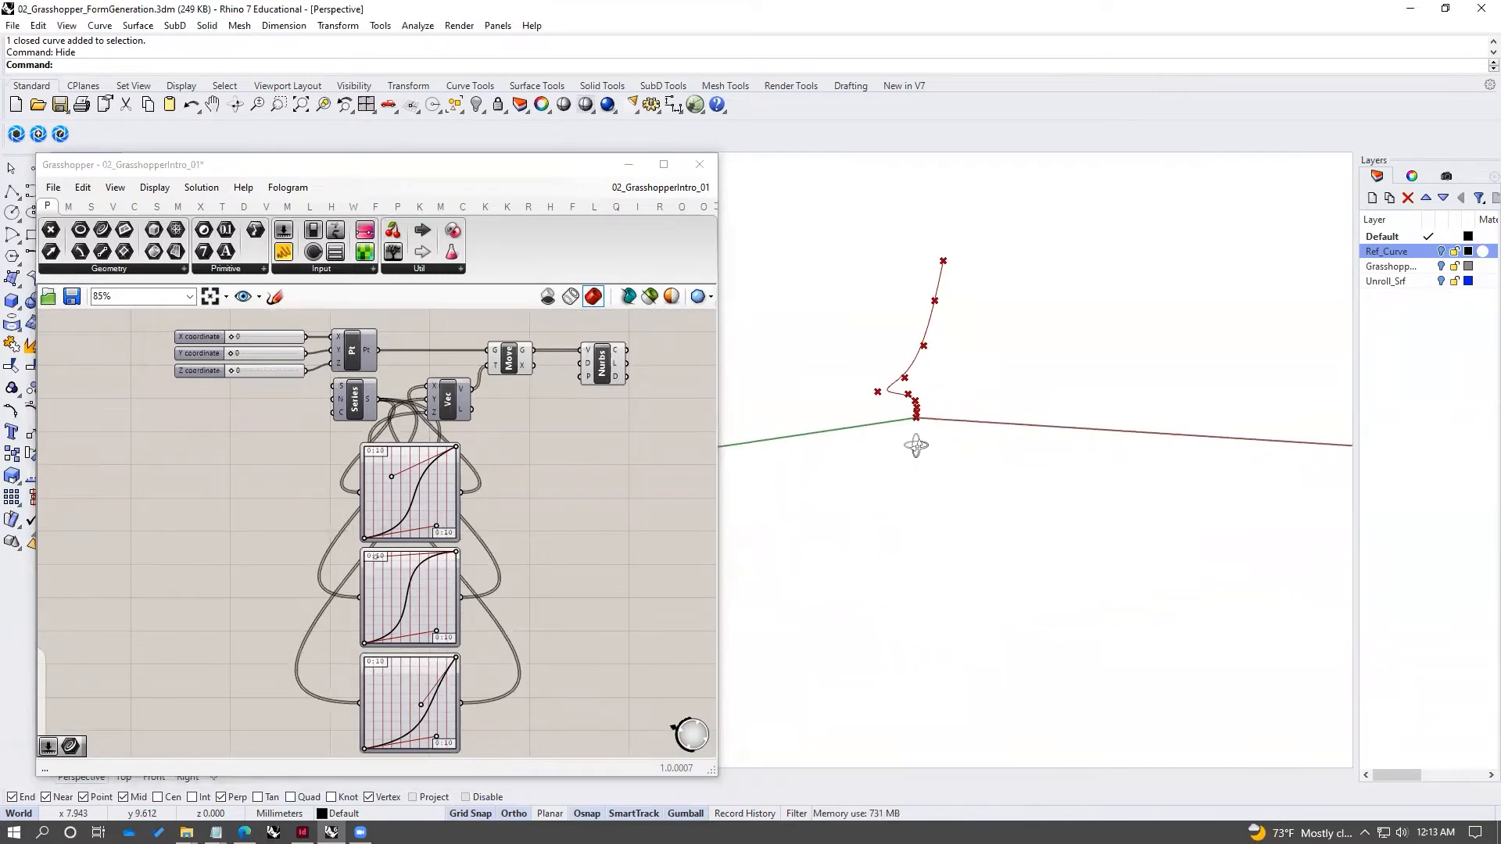
- Hide the Move component's point preview and highlight the Nurbs Curve component to examine its curve
right_click_drag(914, 445, 896, 516)
left_click(558, 499)
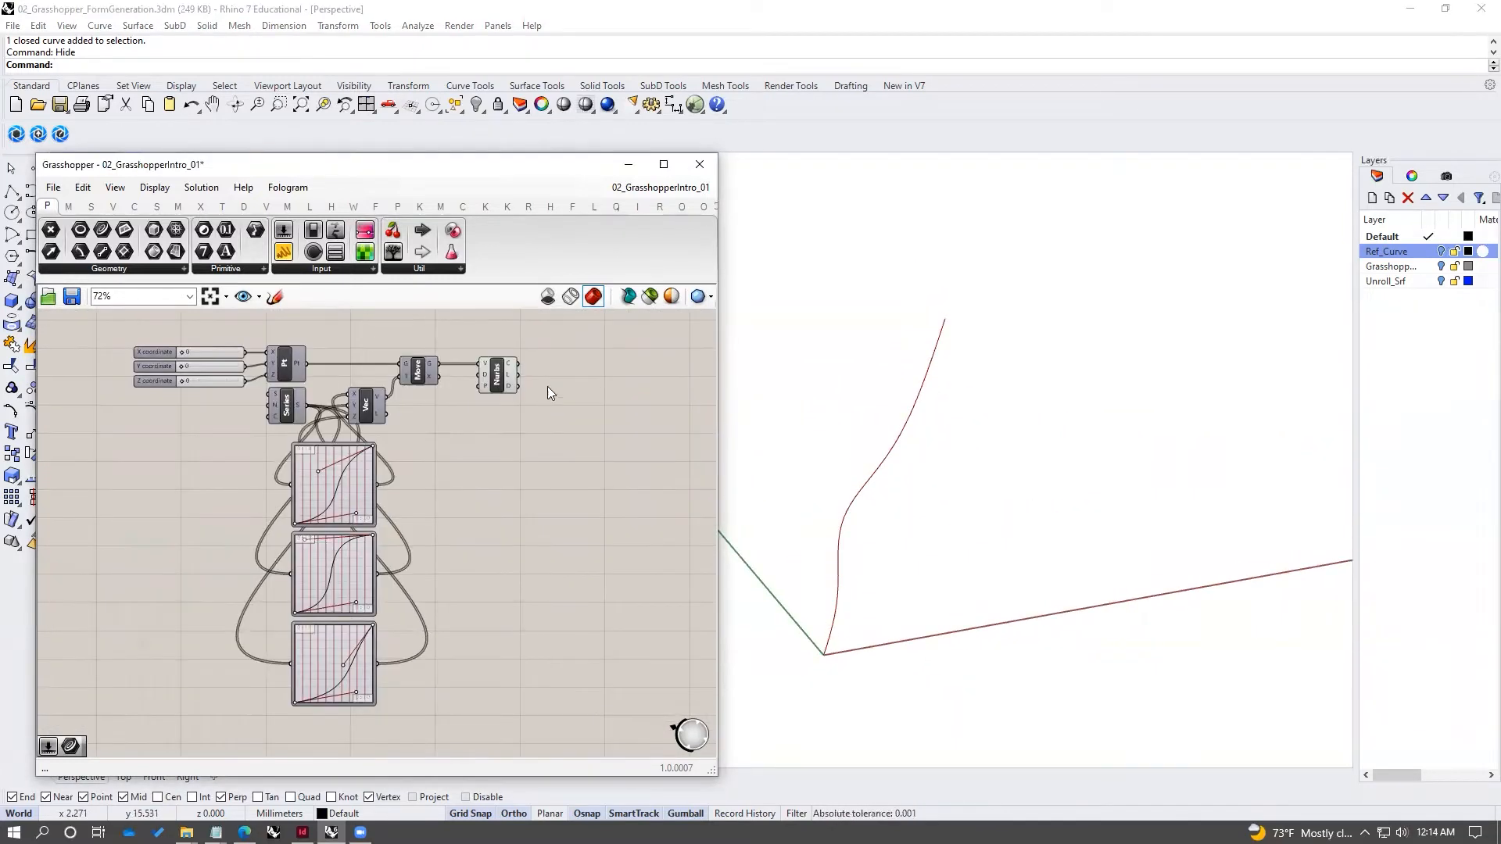
left_click_drag(546, 340, 475, 416)
right_click_drag(536, 345, 459, 364)
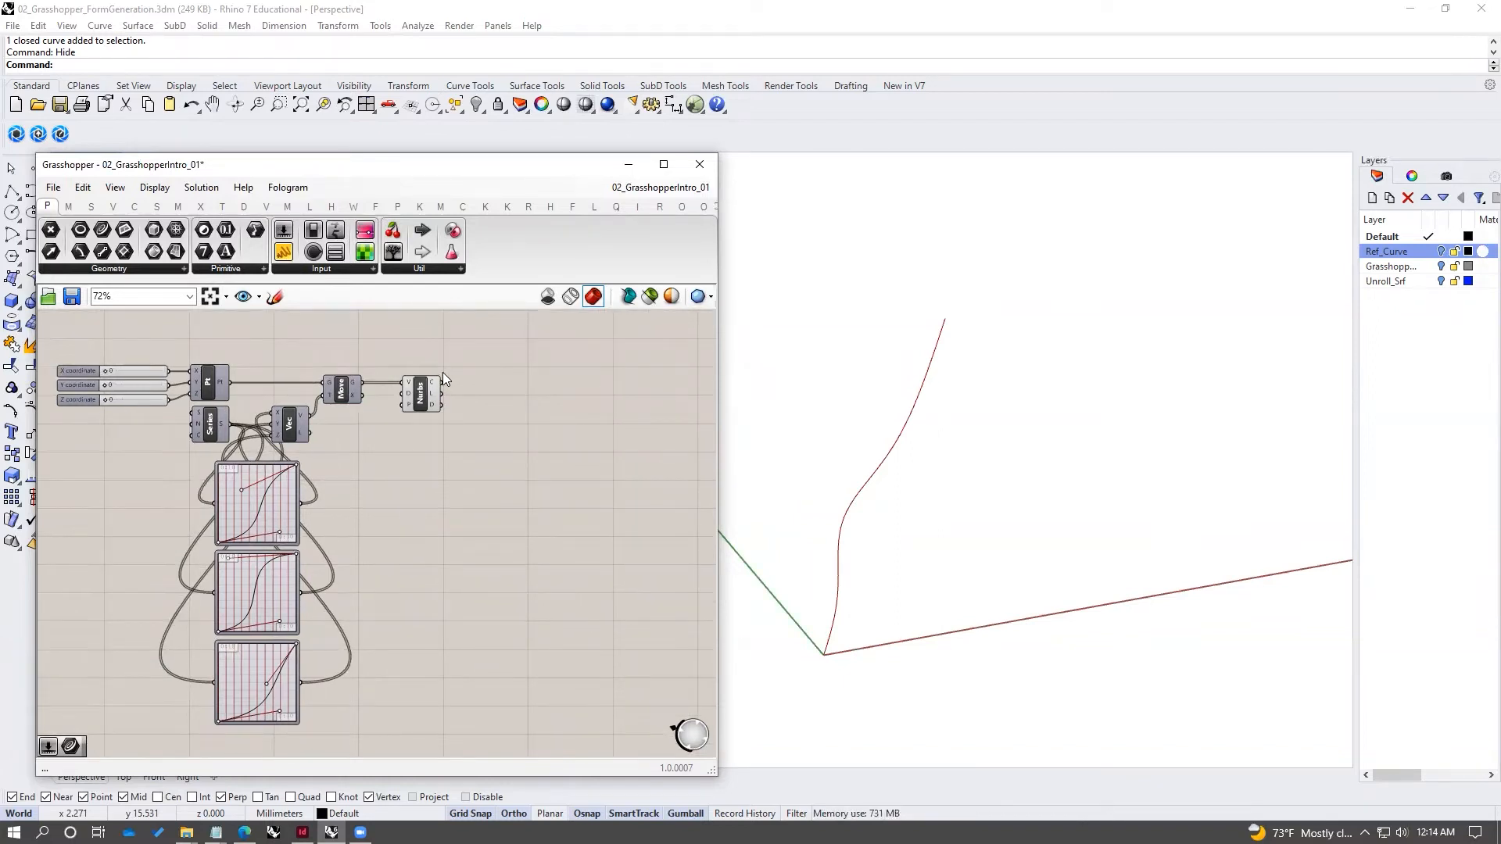
left_click(420, 388)
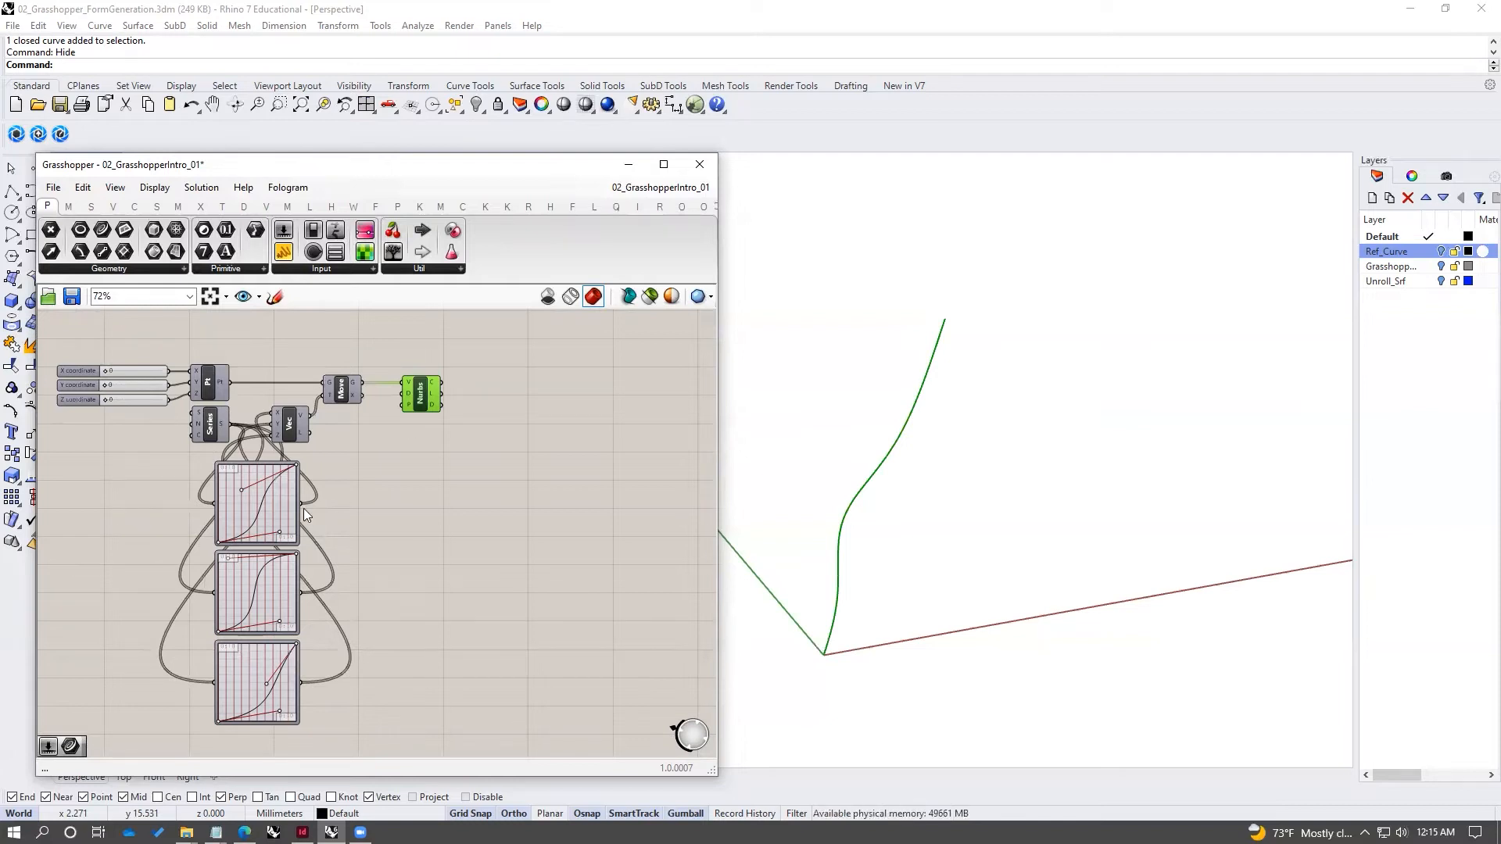
left_click(439, 433)
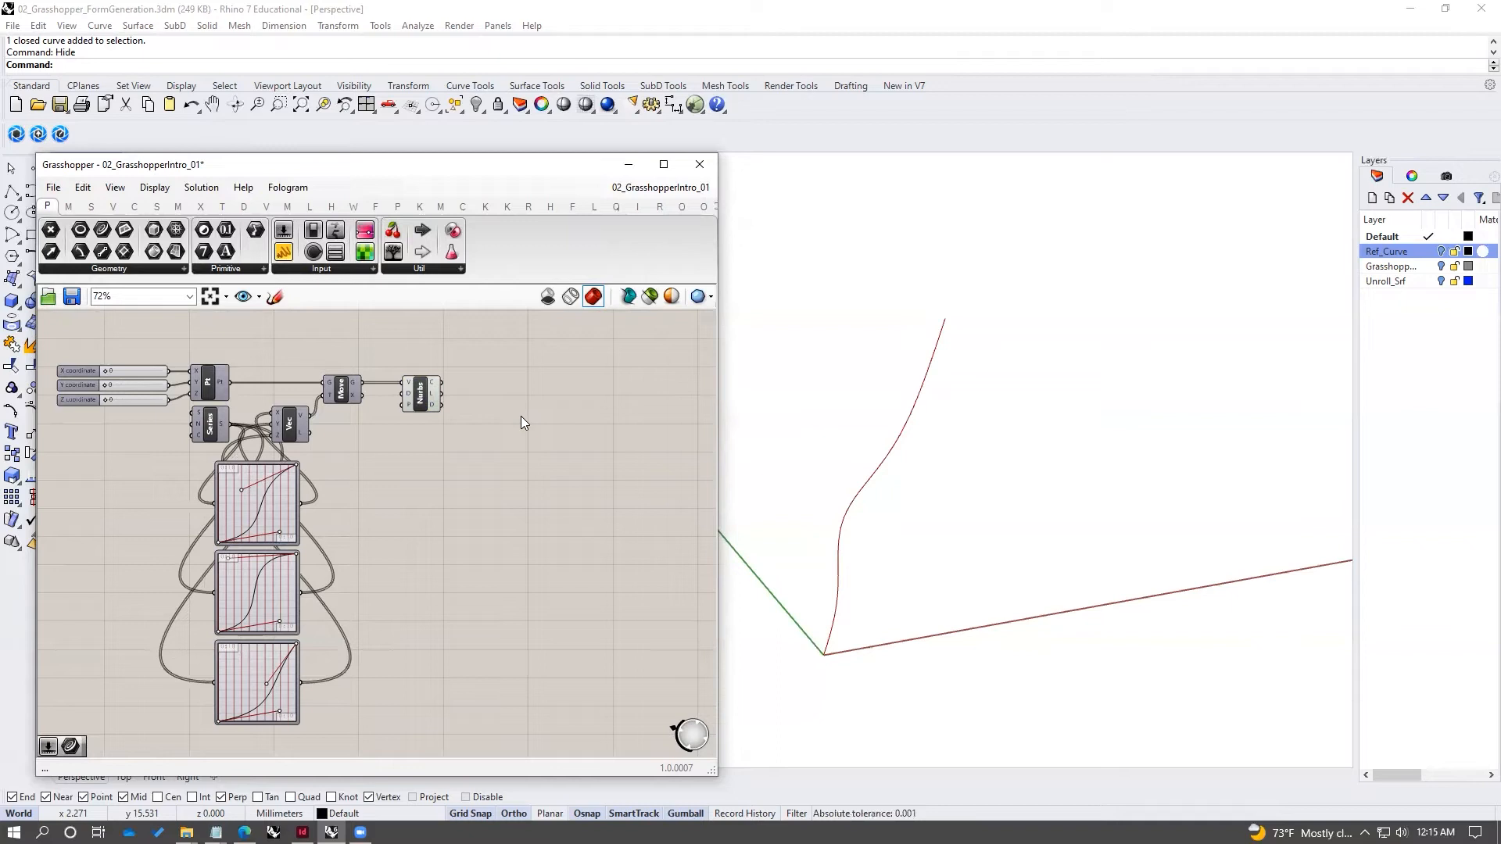
left_click_drag(469, 348, 403, 424)
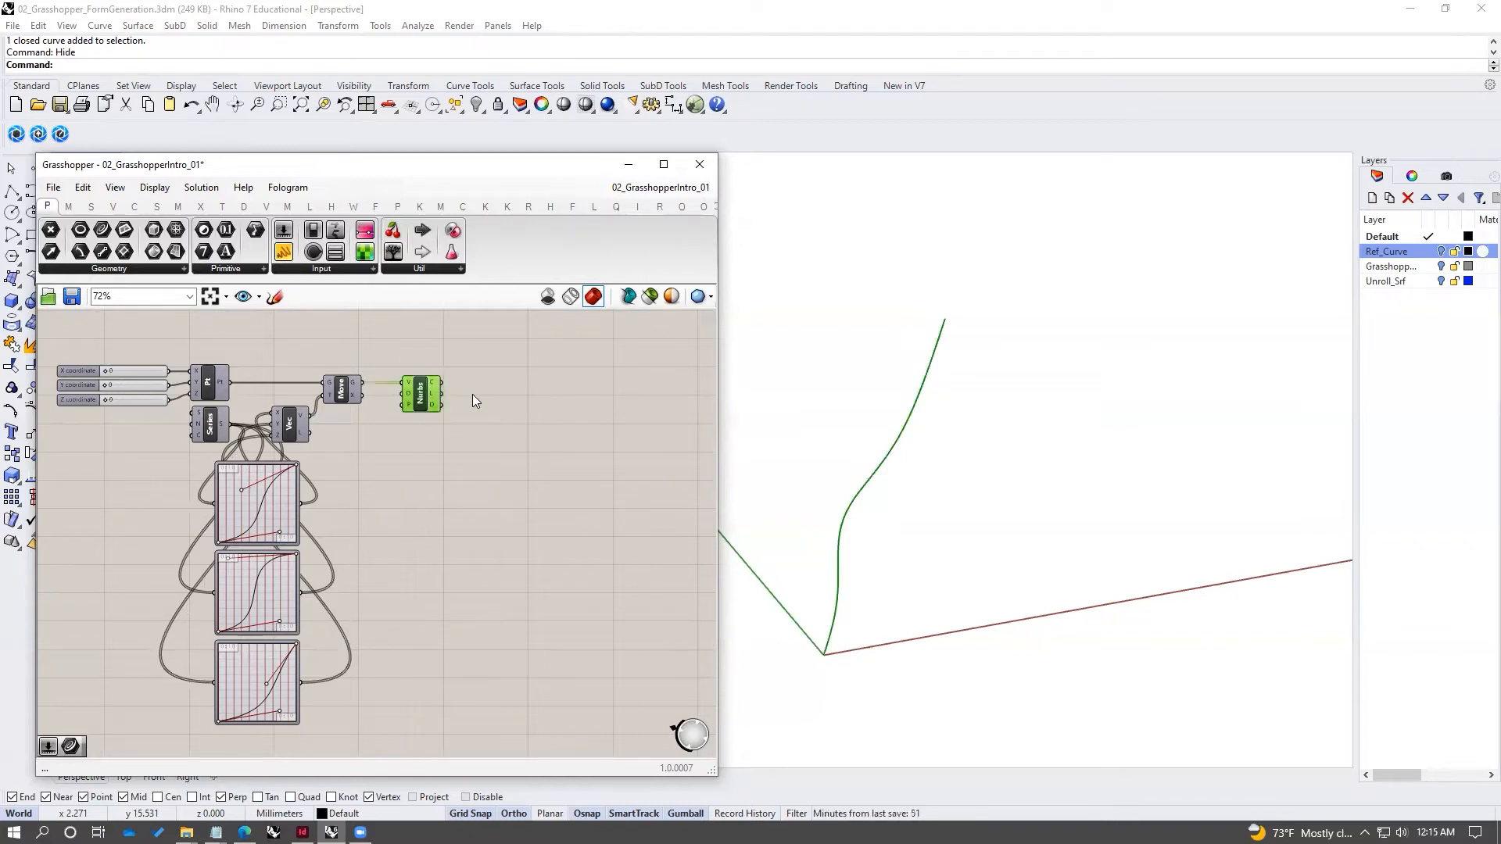
left_click(488, 392)
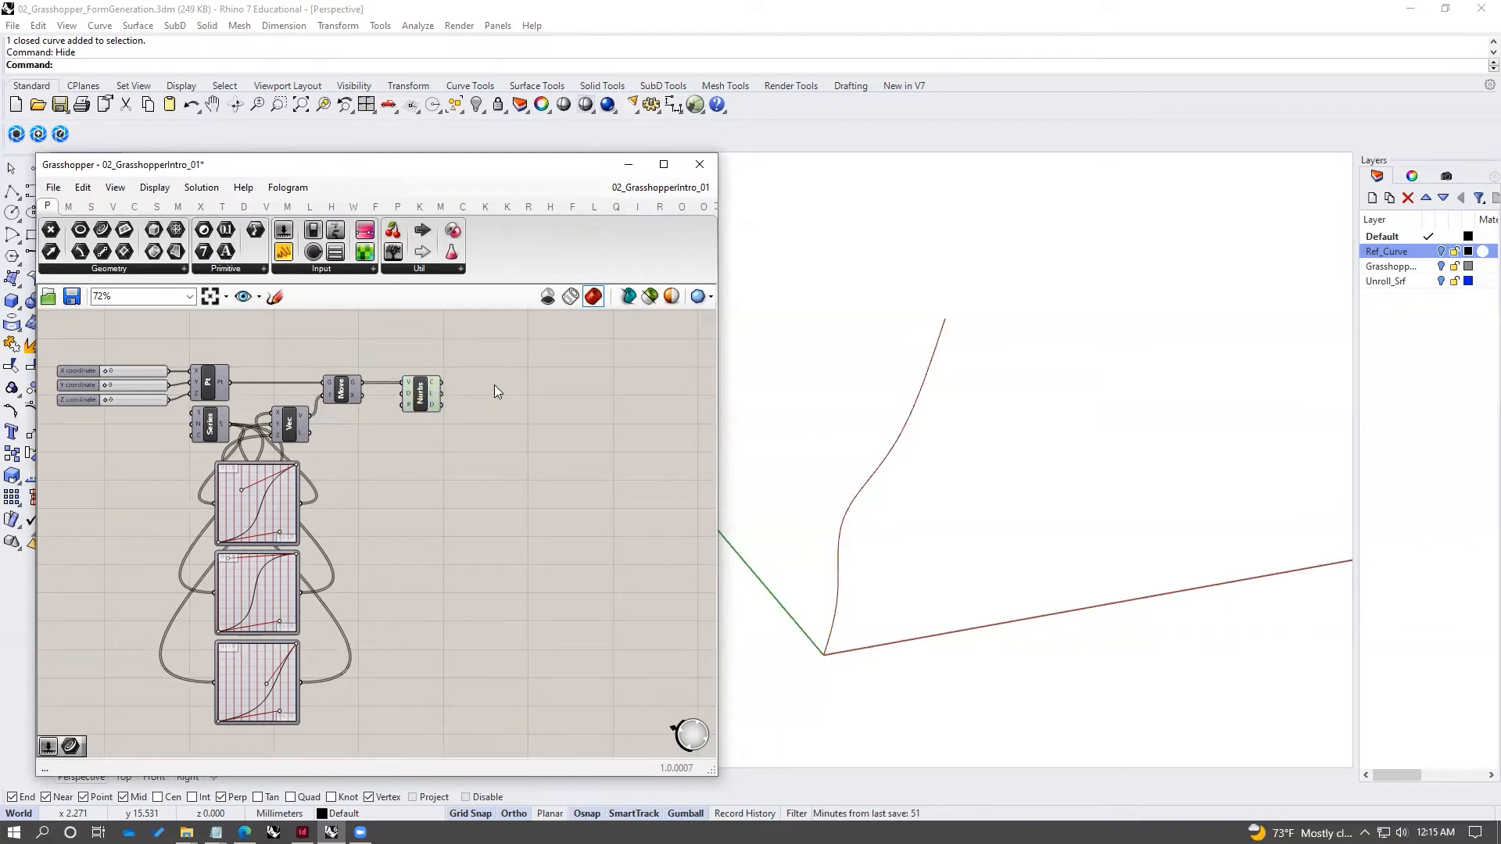
- Add a Divide Curve component beside the Nurbs Curve component
double_click(495, 386)
type("divide")
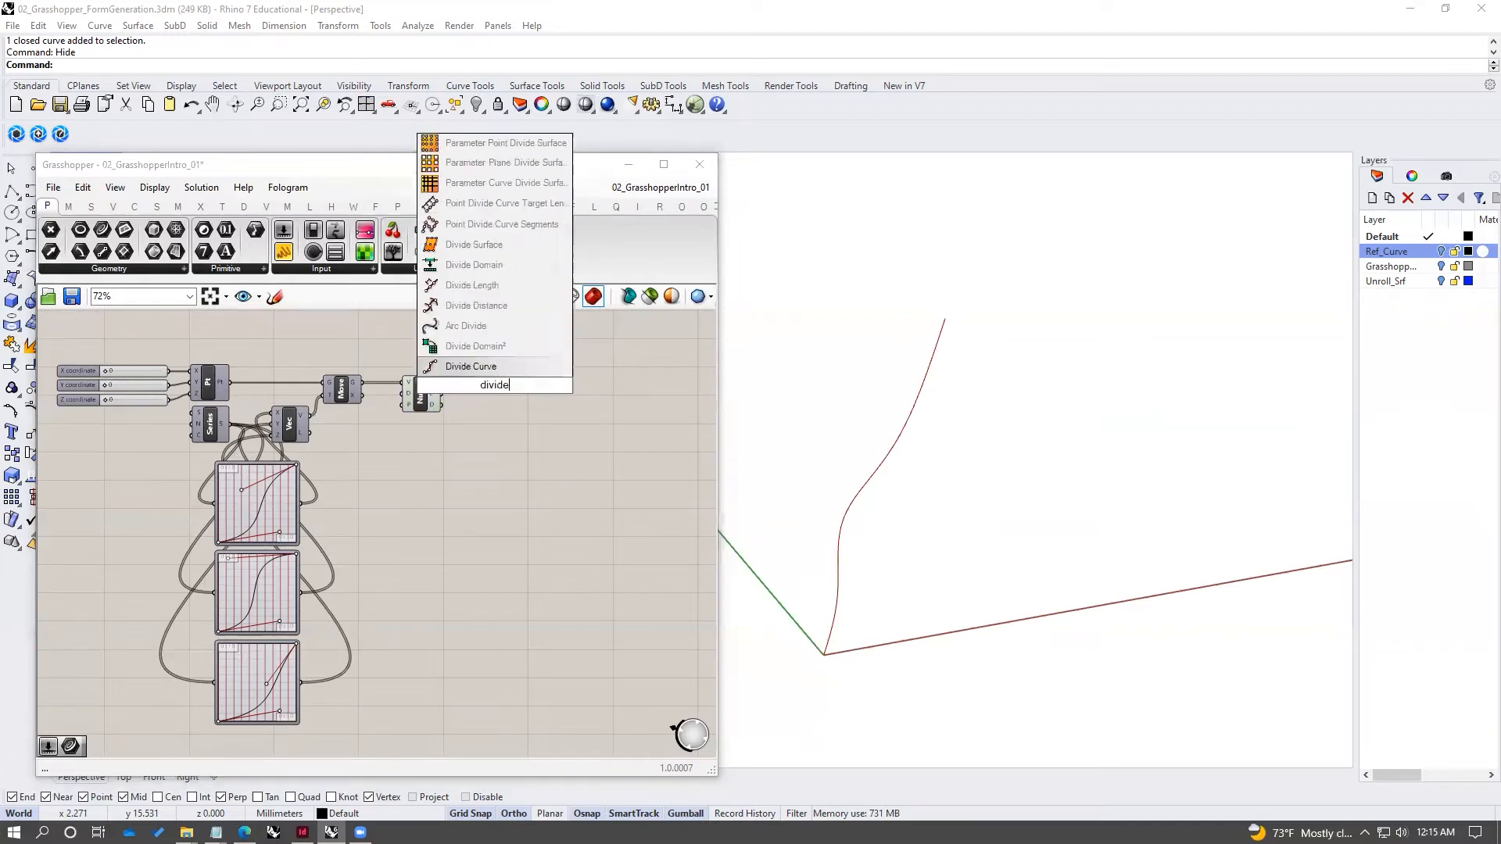
key("Return")
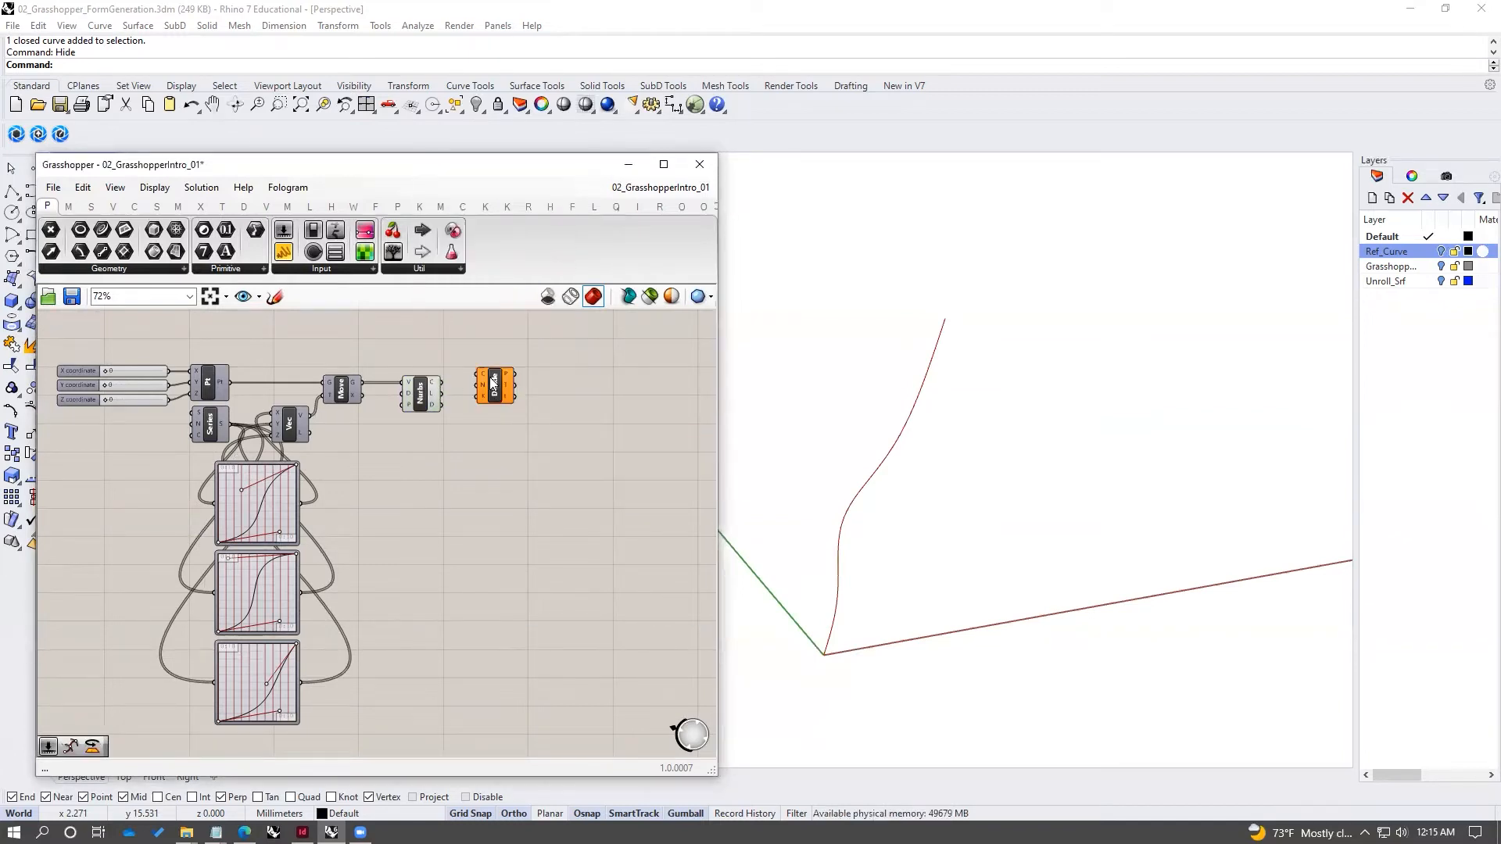
- Connect Nurbs Curve's curve output to Divide Curve's curve input and review the resulting points and parameters outputs
scroll(492, 383, "up", 3)
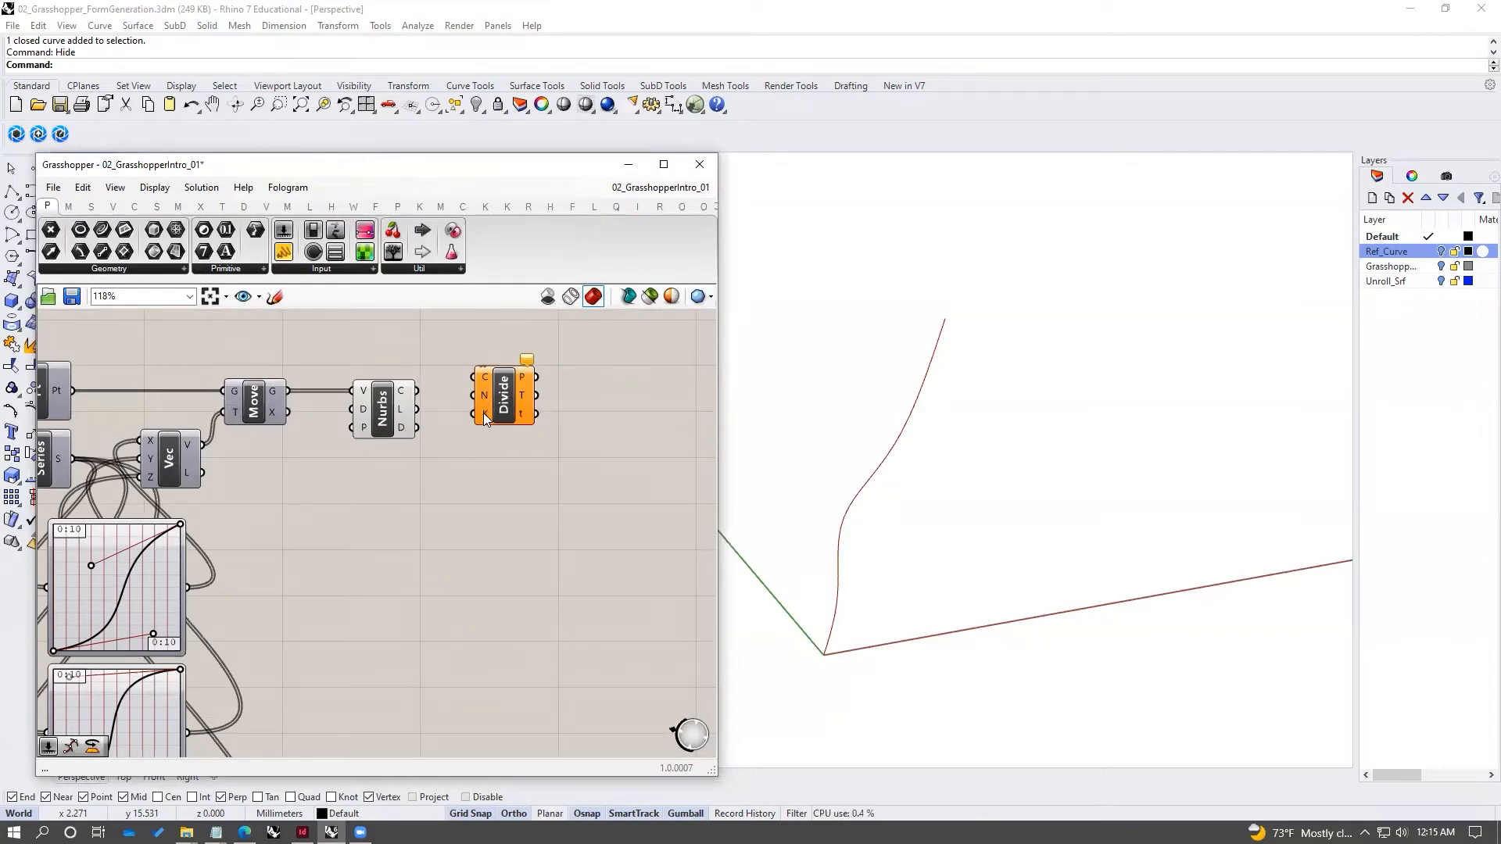
left_click_drag(417, 391, 517, 405)
left_click(392, 402)
middle_click(391, 404)
left_click(452, 402)
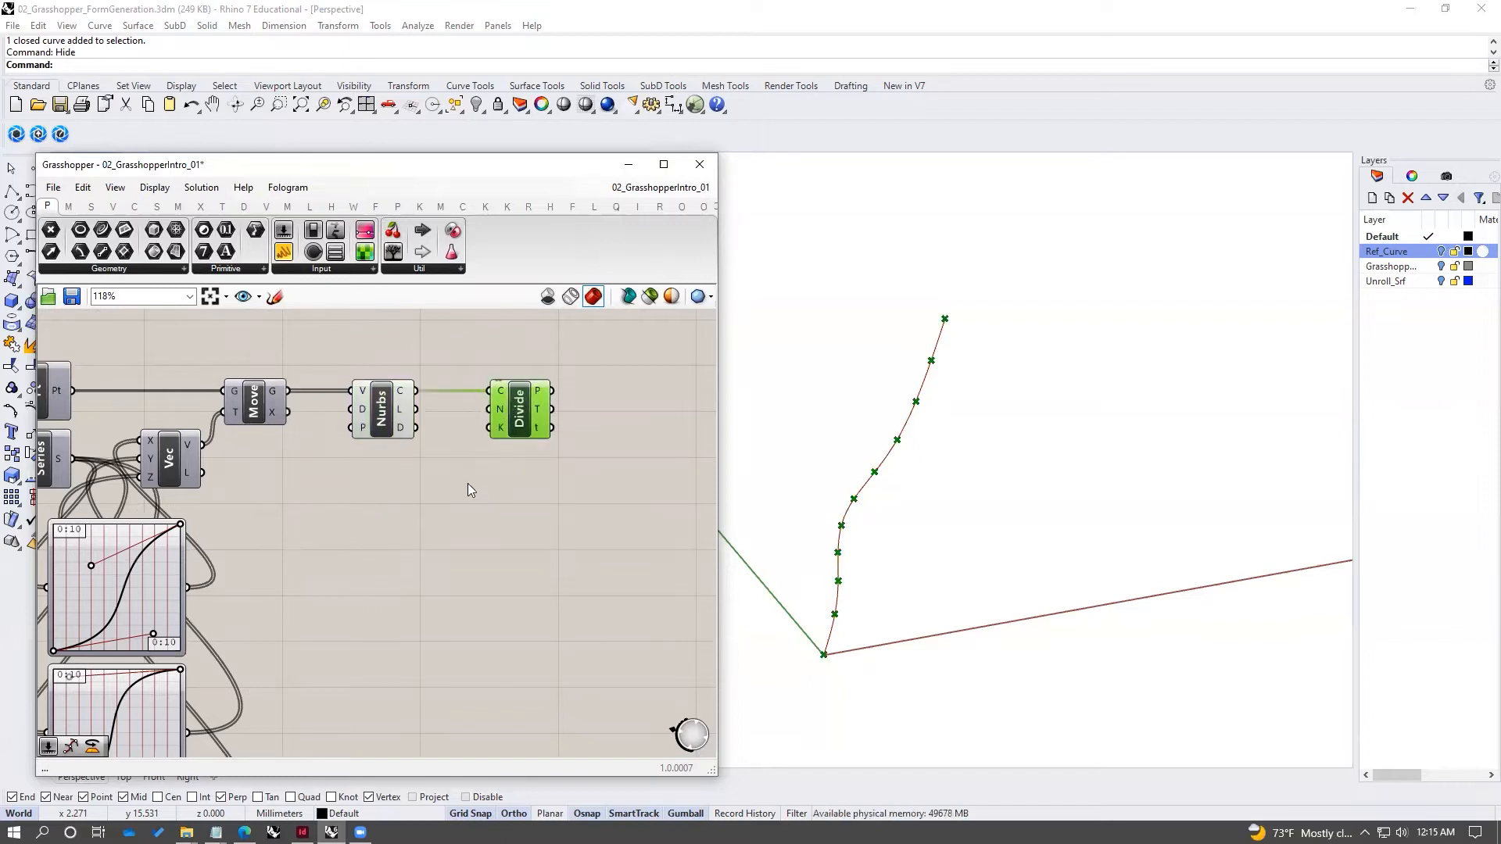
left_click(494, 480)
mouse_move(537, 395)
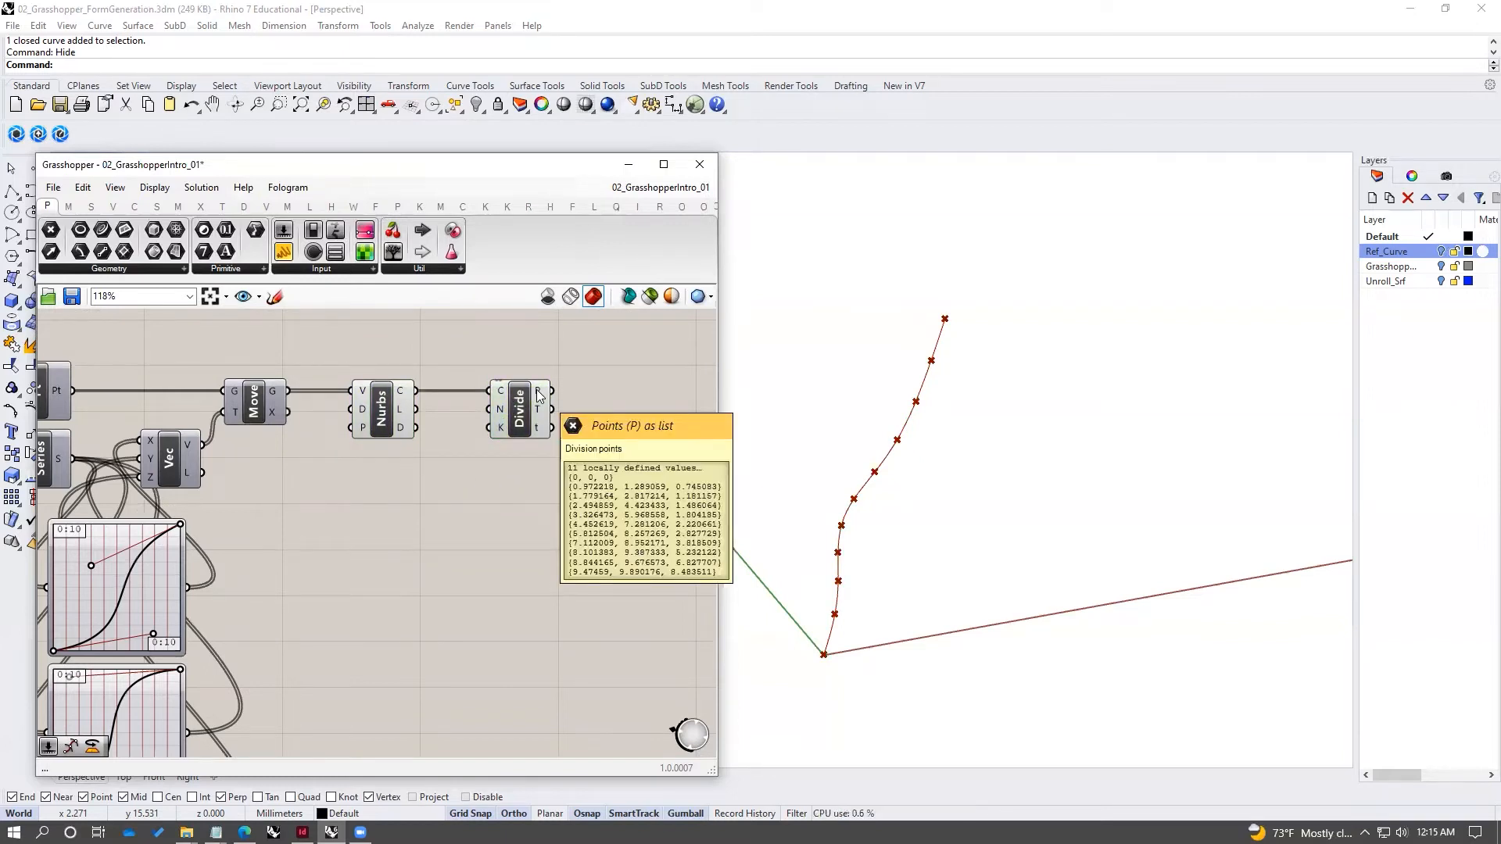
left_click(537, 395)
mouse_move(538, 418)
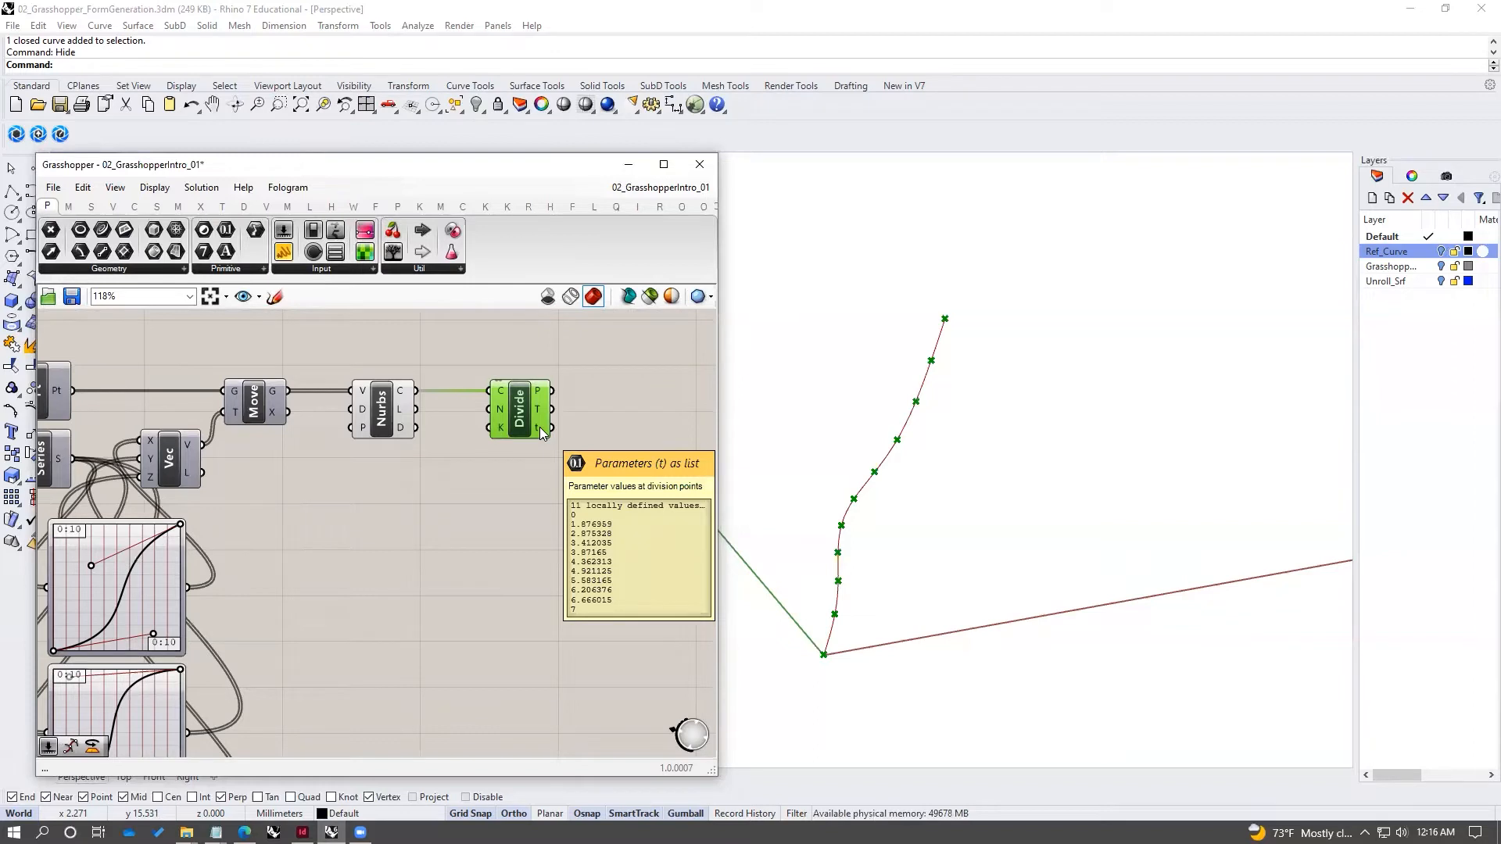
left_click(598, 408)
- Add a Perp Frame component beside Divide Curve
right_click_drag(613, 403, 546, 414)
scroll(546, 414, "down", 1)
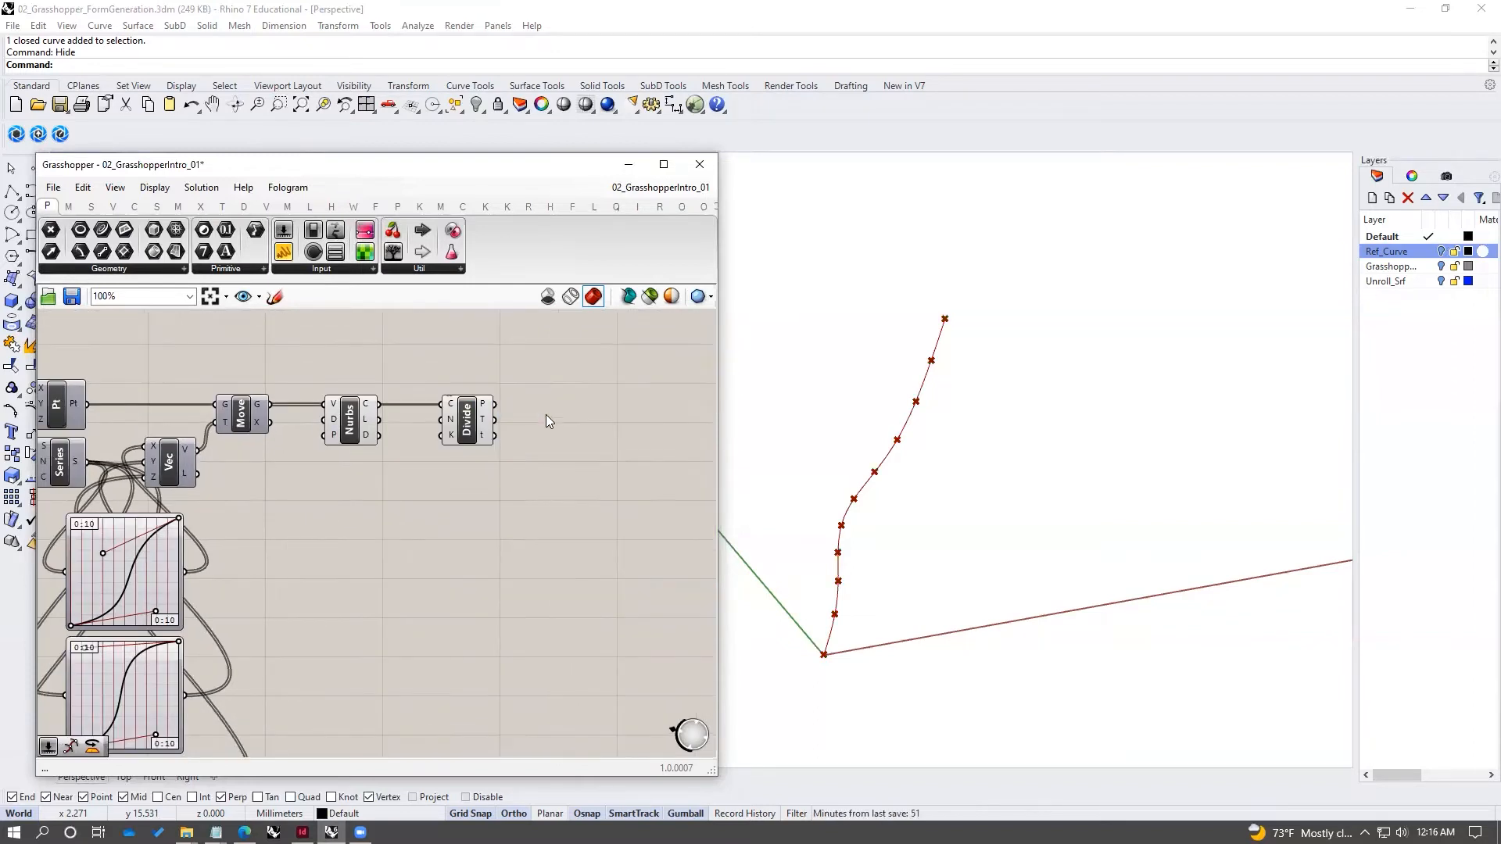
double_click(546, 414)
type("perpf")
key("BackSpace")
type("f")
key("Return")
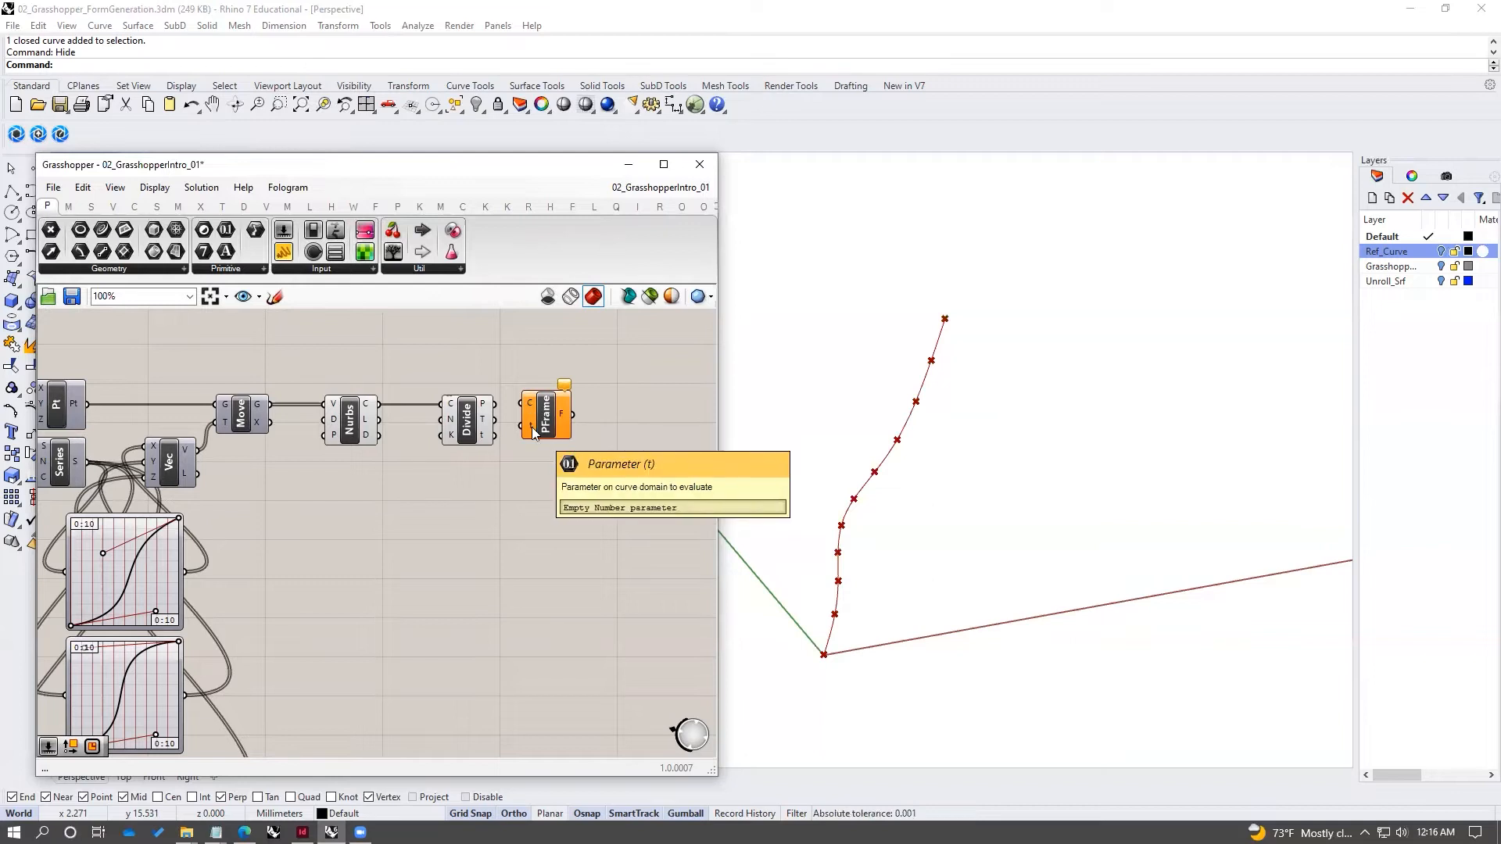
- Connect Nurbs Curve's curve output and Divide Curve's parameters output to Perp Frame's curve and parameter inputs
scroll(534, 434, "up", 3)
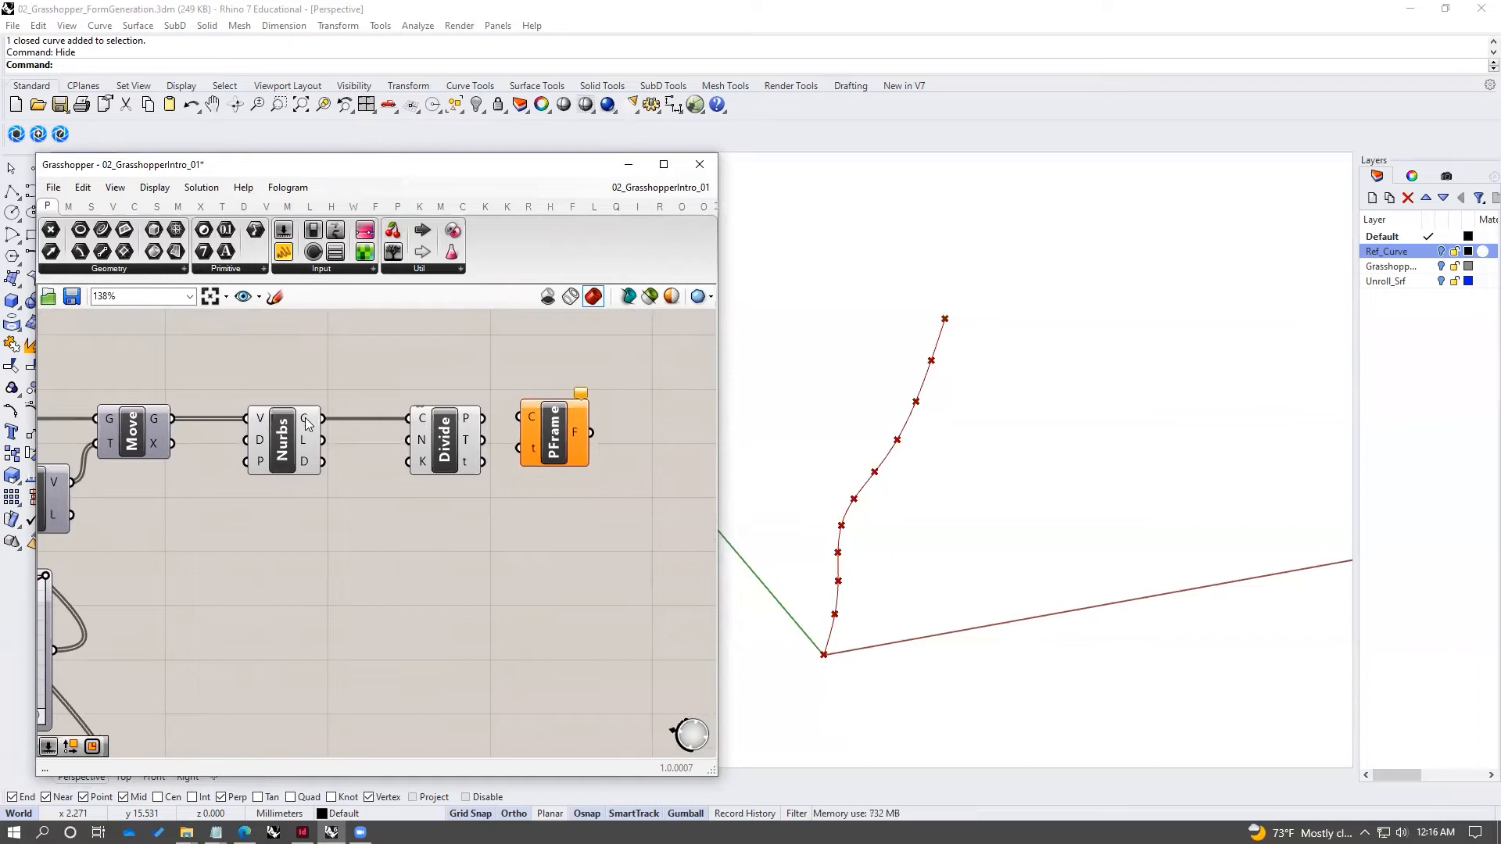
left_click(305, 420)
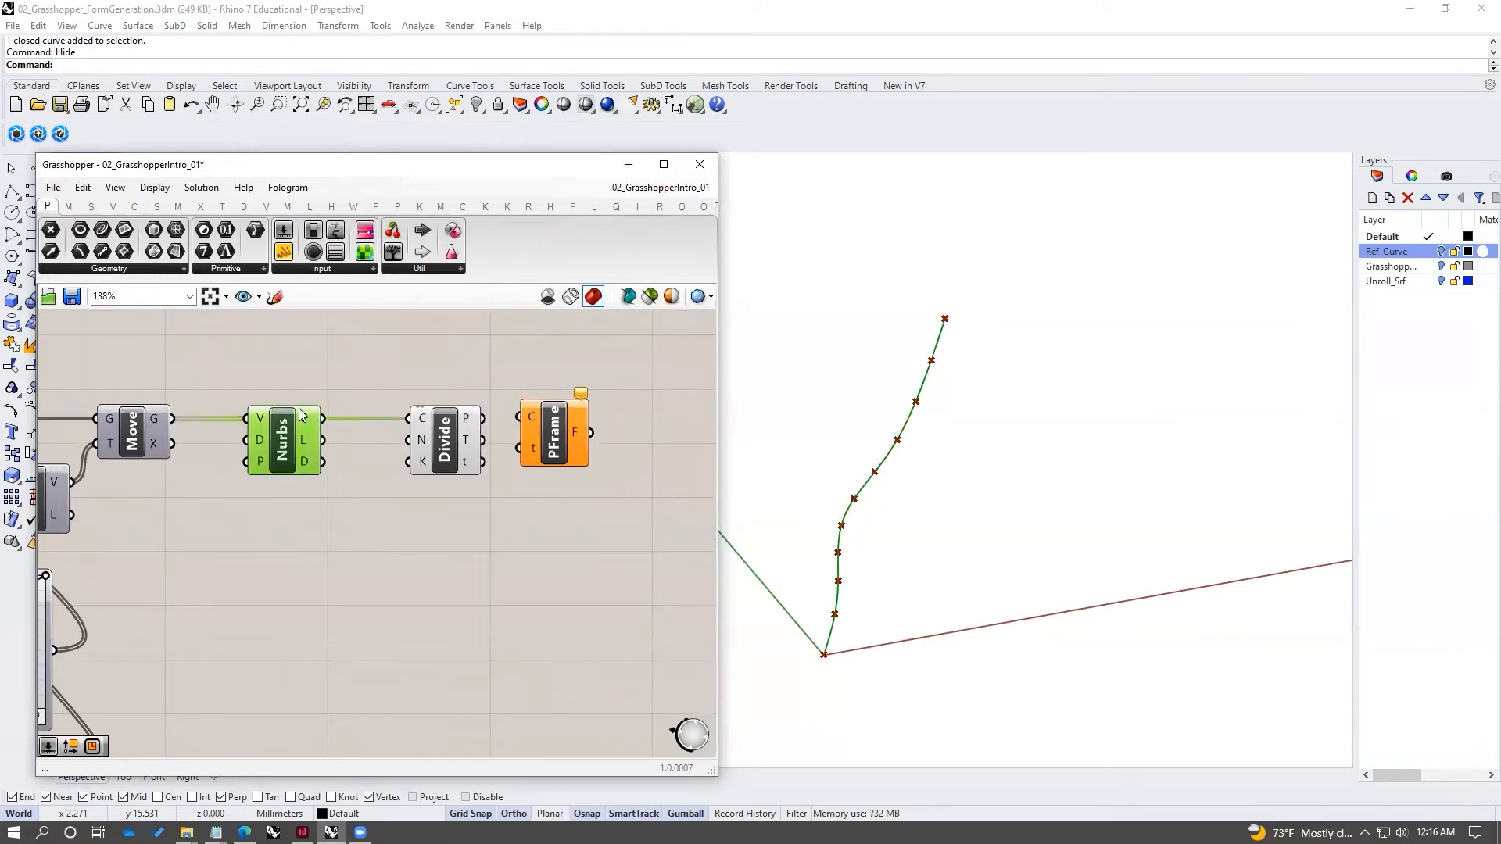
left_click_drag(326, 429, 540, 353)
left_click(540, 419)
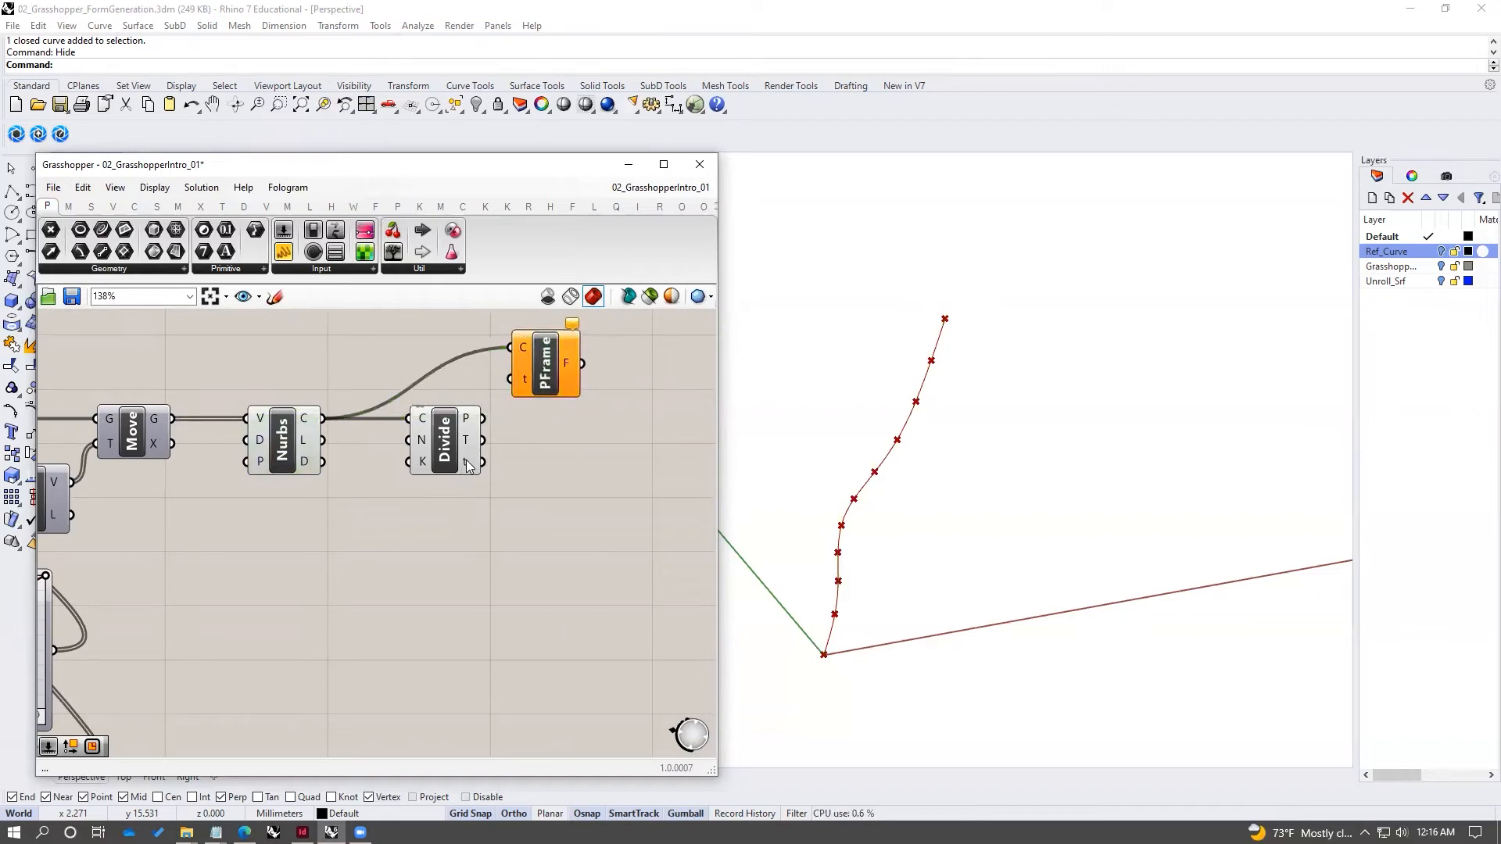
left_click(447, 446)
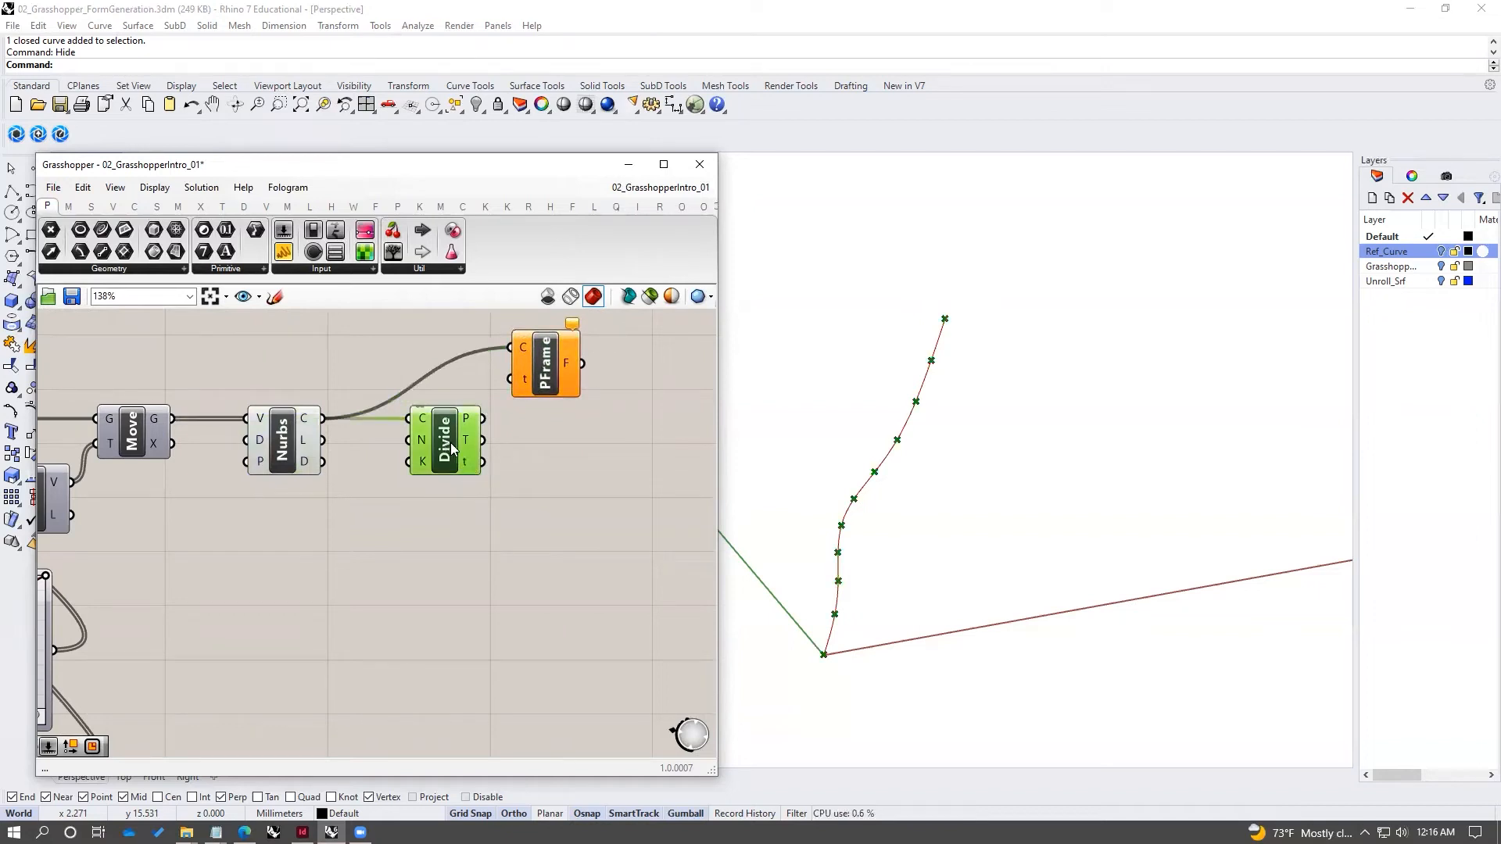
left_click_drag(486, 465, 556, 361)
- Examine the perpendicular frames along the curve from several angles and review Perp Frame's frame output
right_click_drag(1011, 388, 1021, 410)
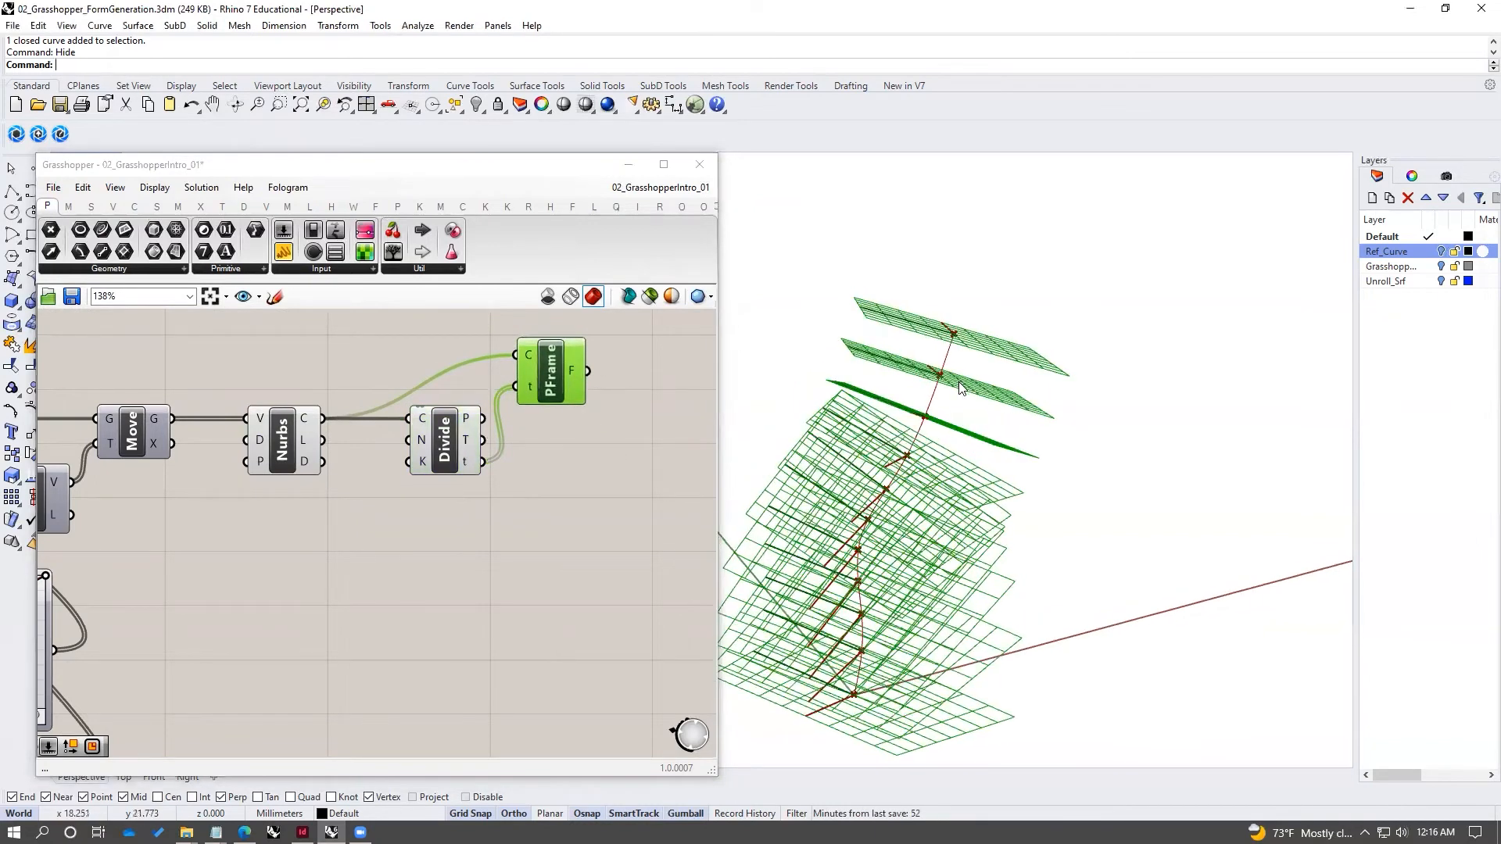
scroll(959, 381, "up", 2)
right_click_drag(949, 378, 1028, 393)
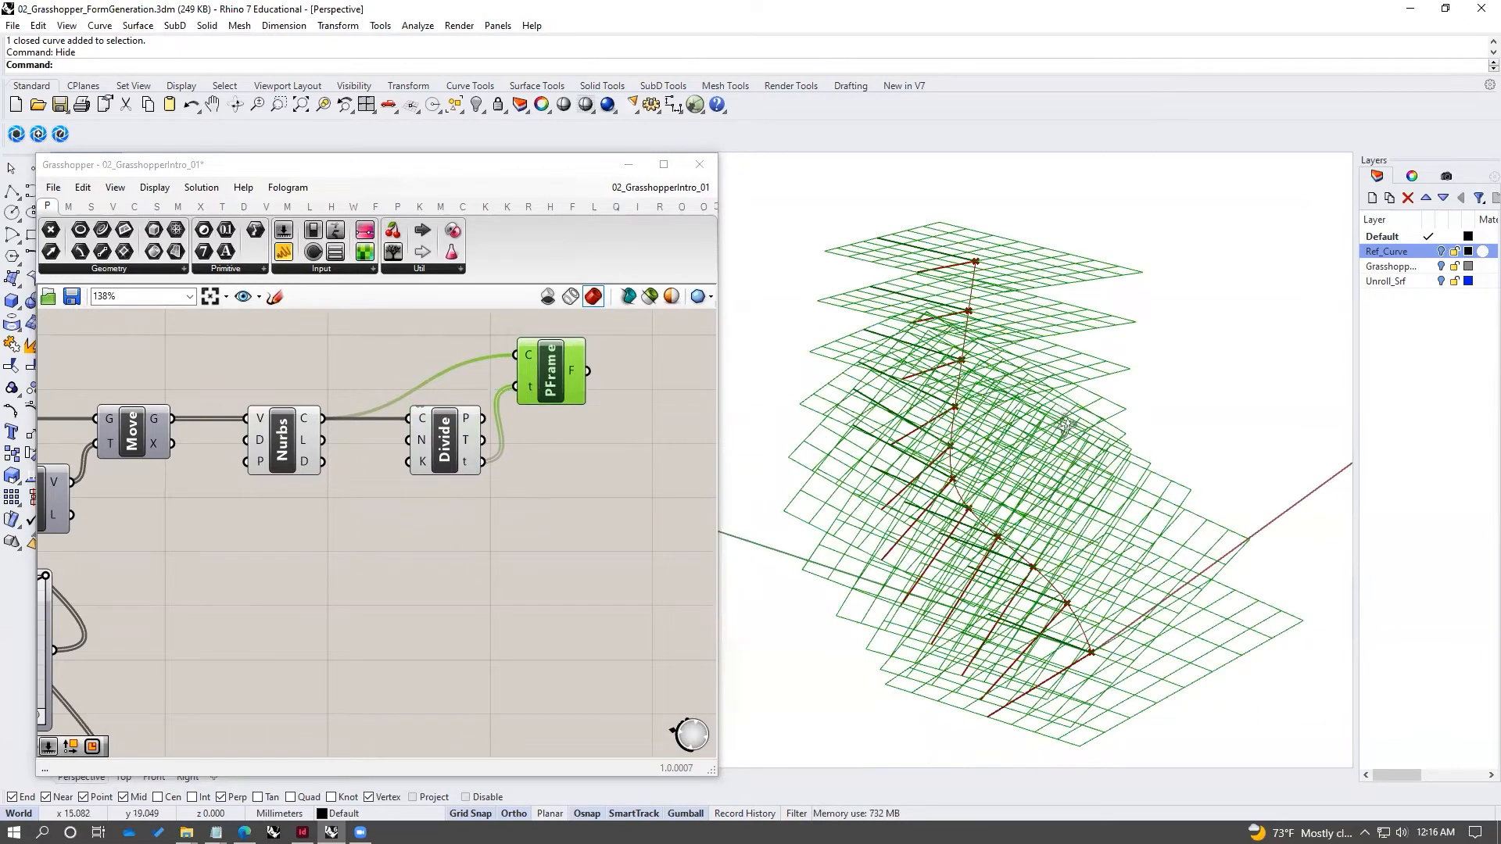
right_click_drag(1061, 452, 1020, 422)
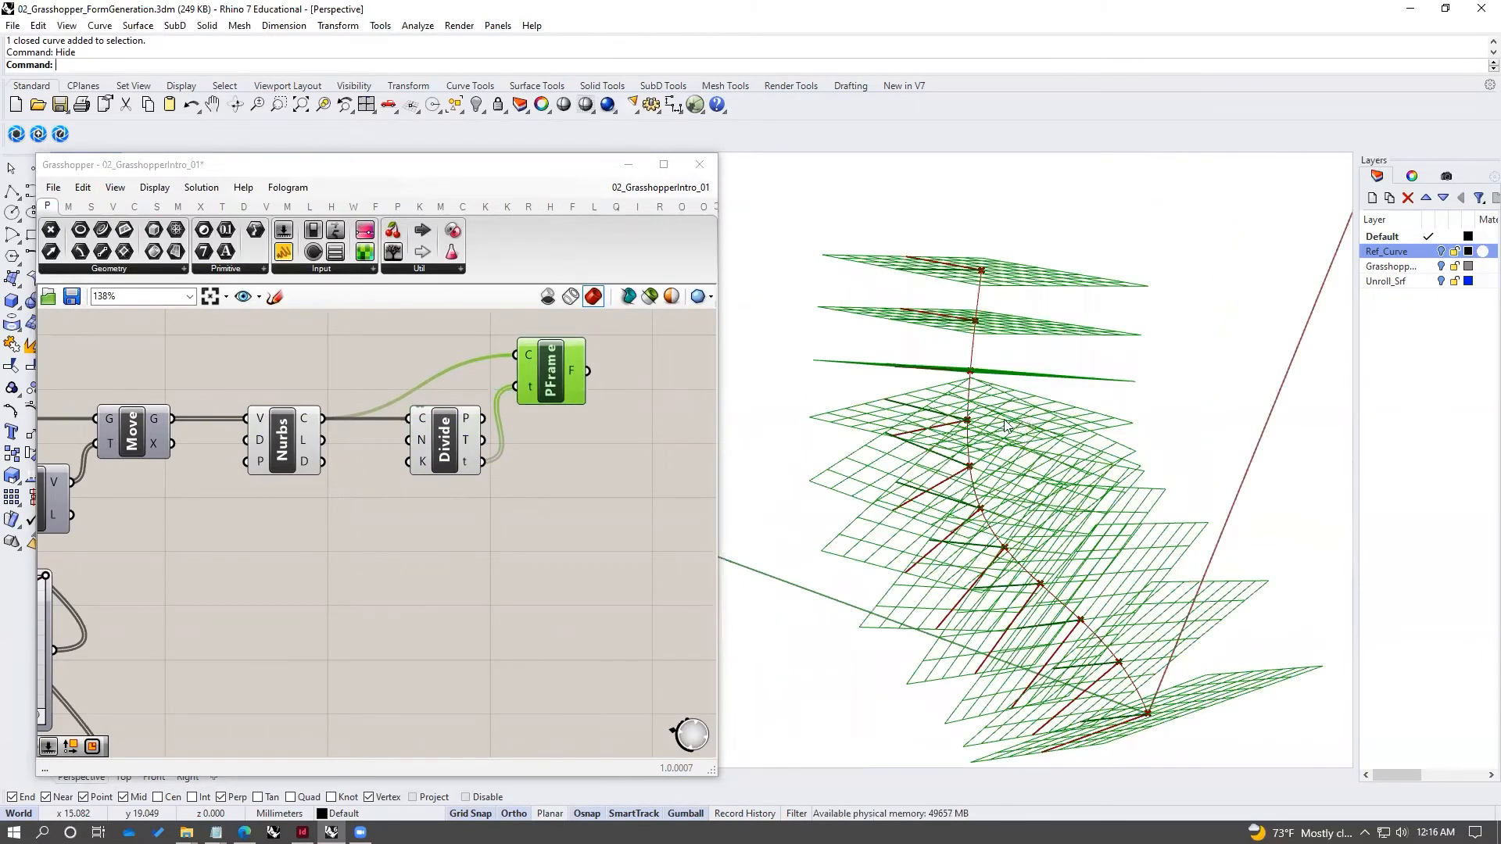
right_click_drag(1063, 531, 977, 471)
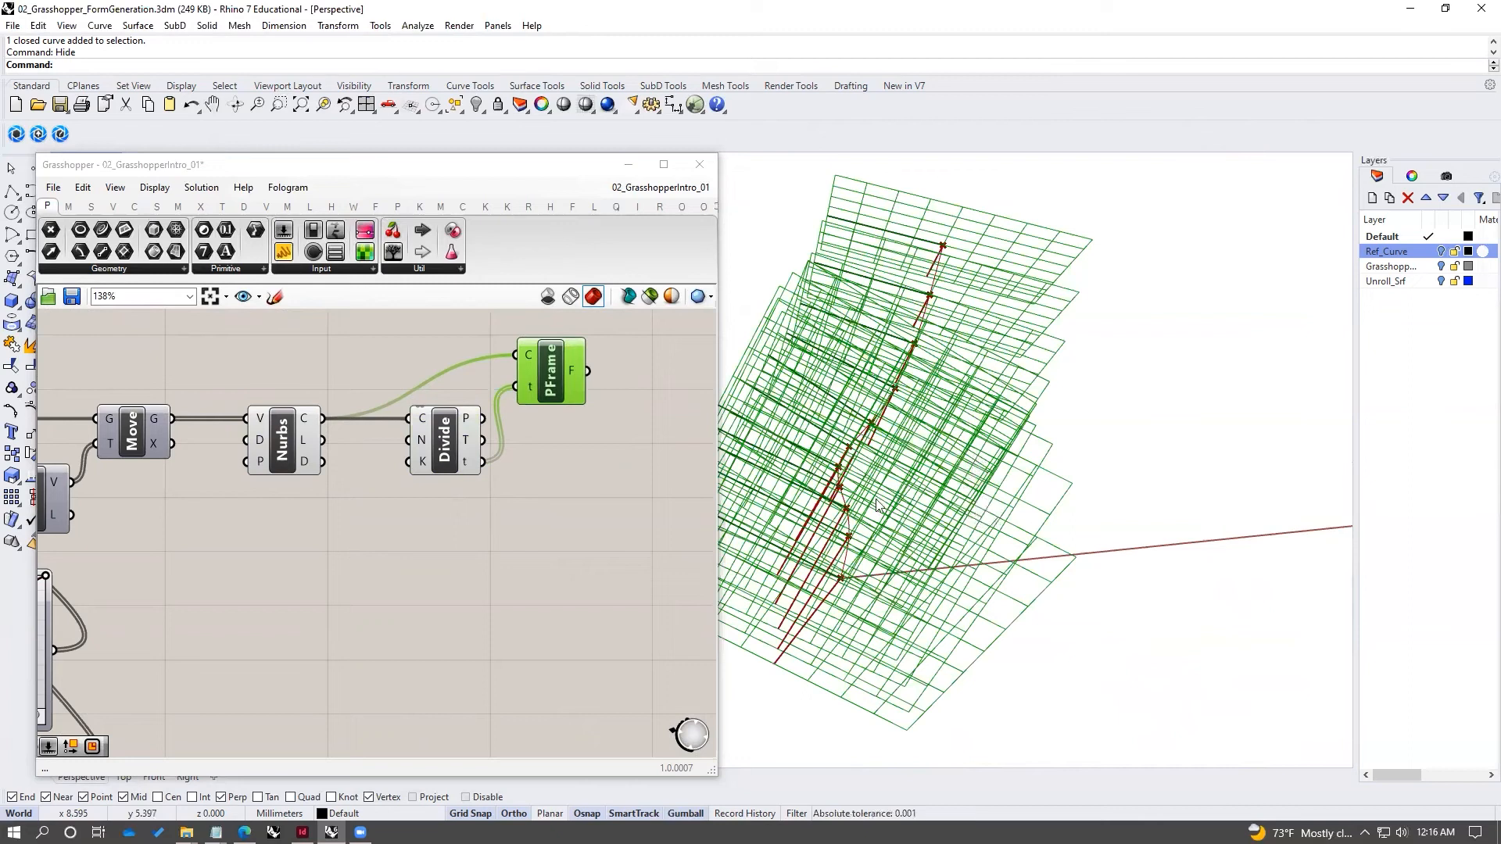
scroll(1008, 471, "down", 2)
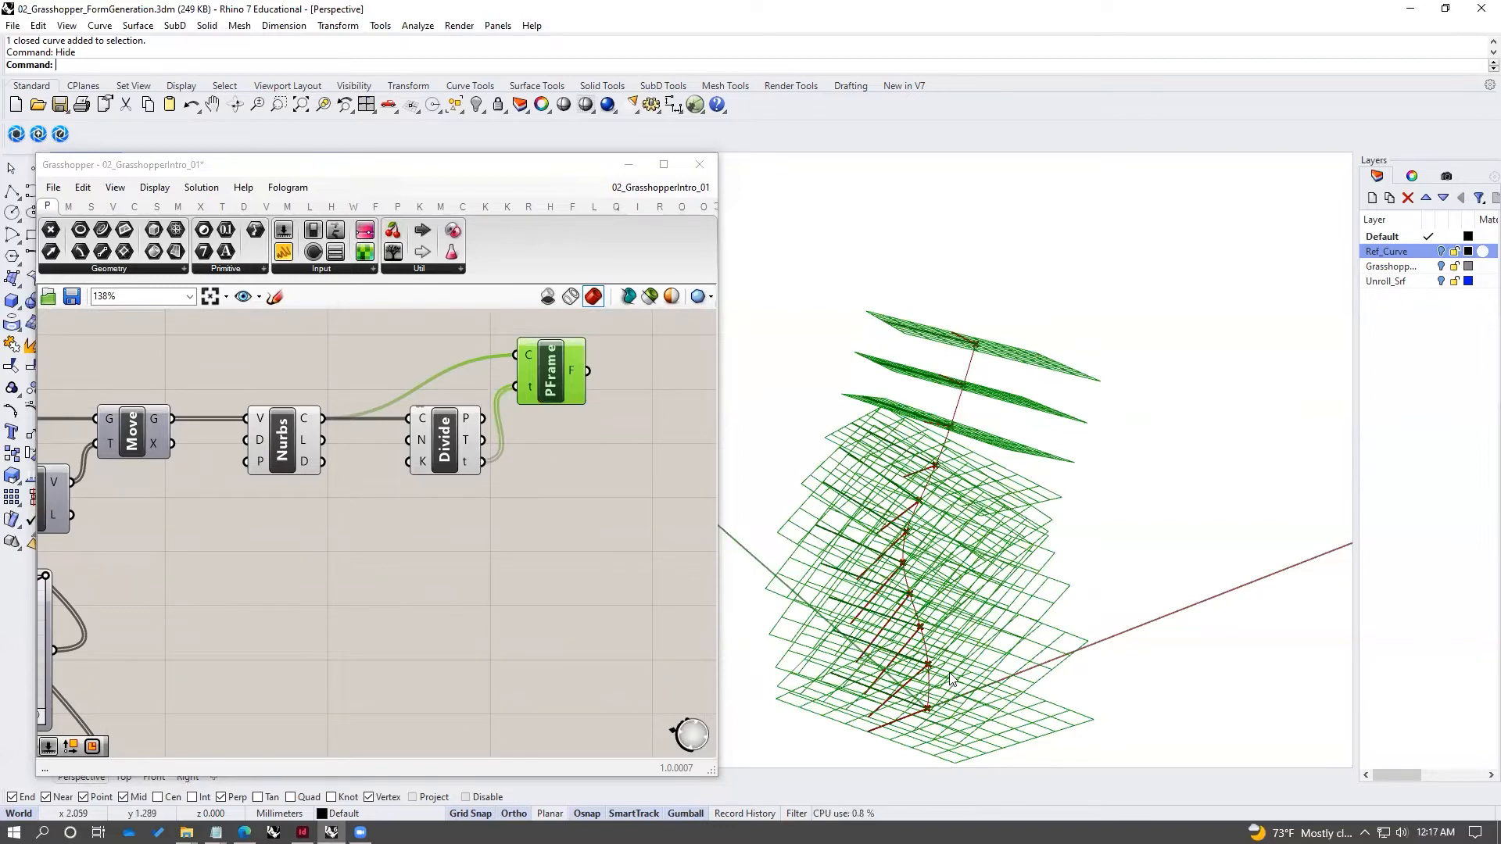
left_click(570, 475)
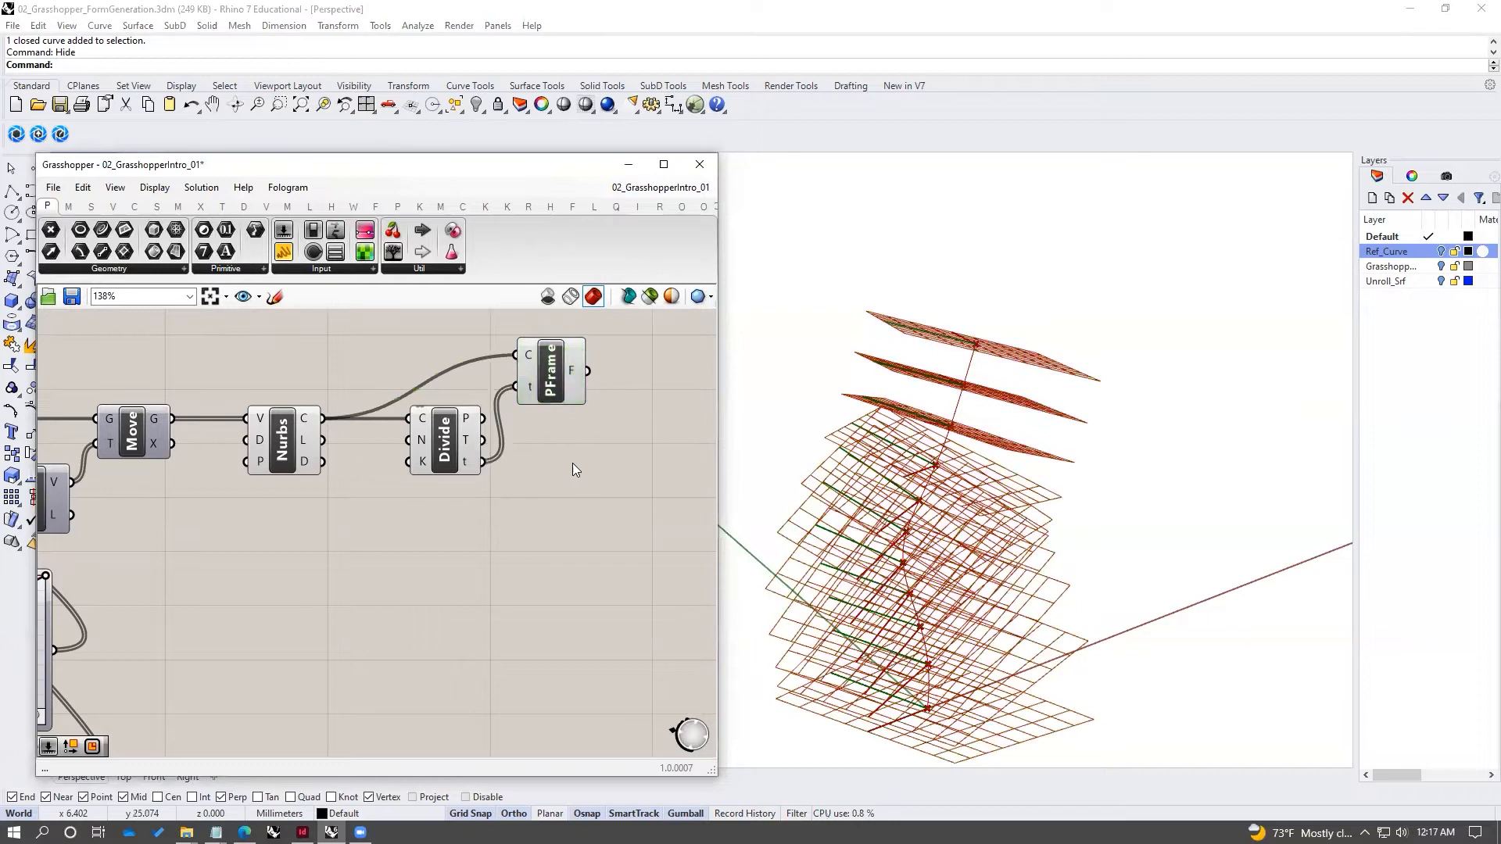
left_click_drag(569, 509, 401, 342)
left_click(510, 461)
left_click(436, 444)
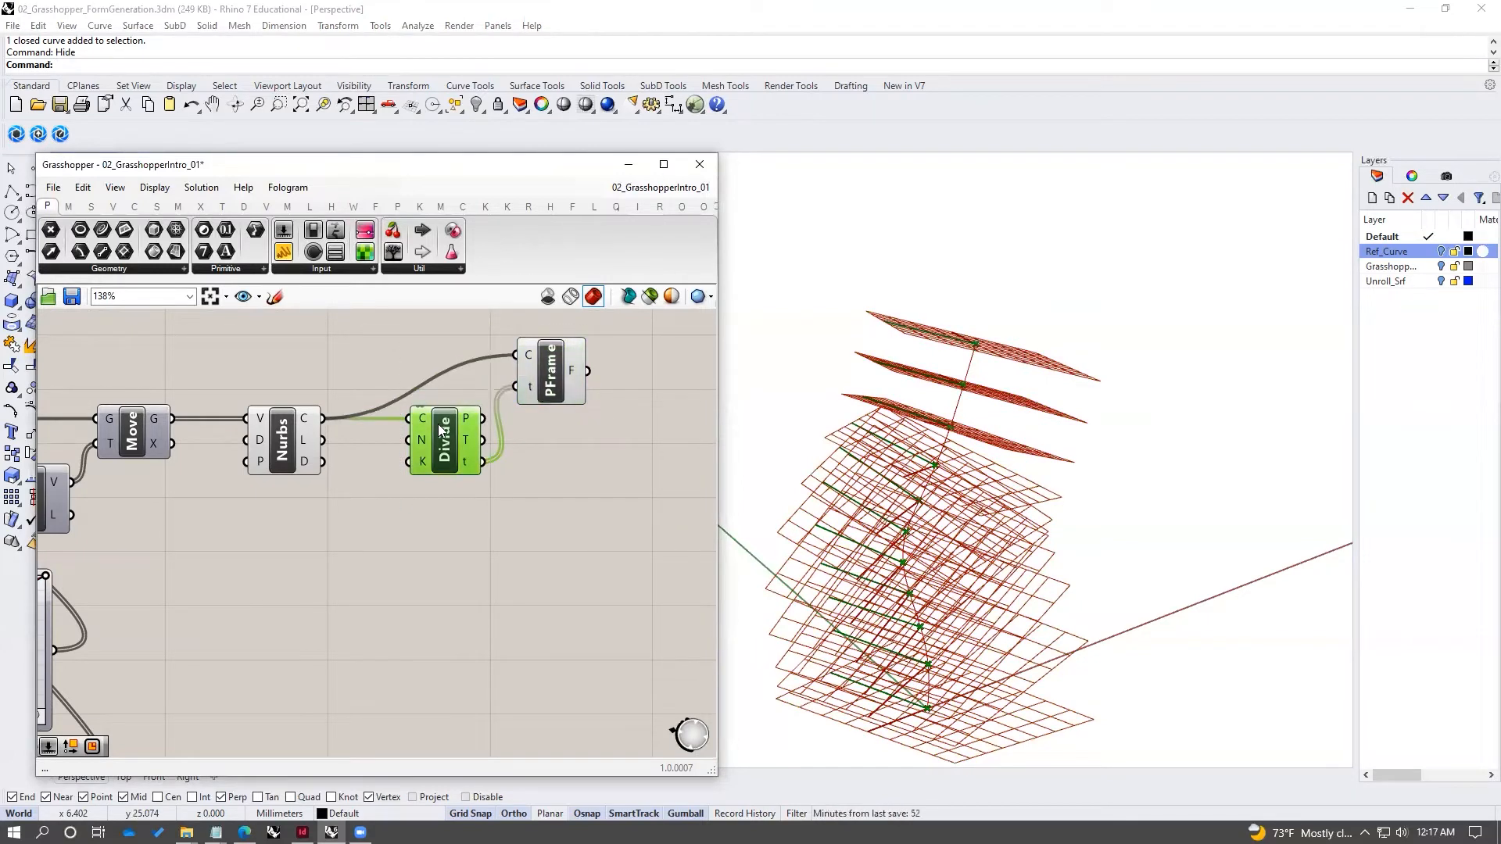
left_click(556, 394)
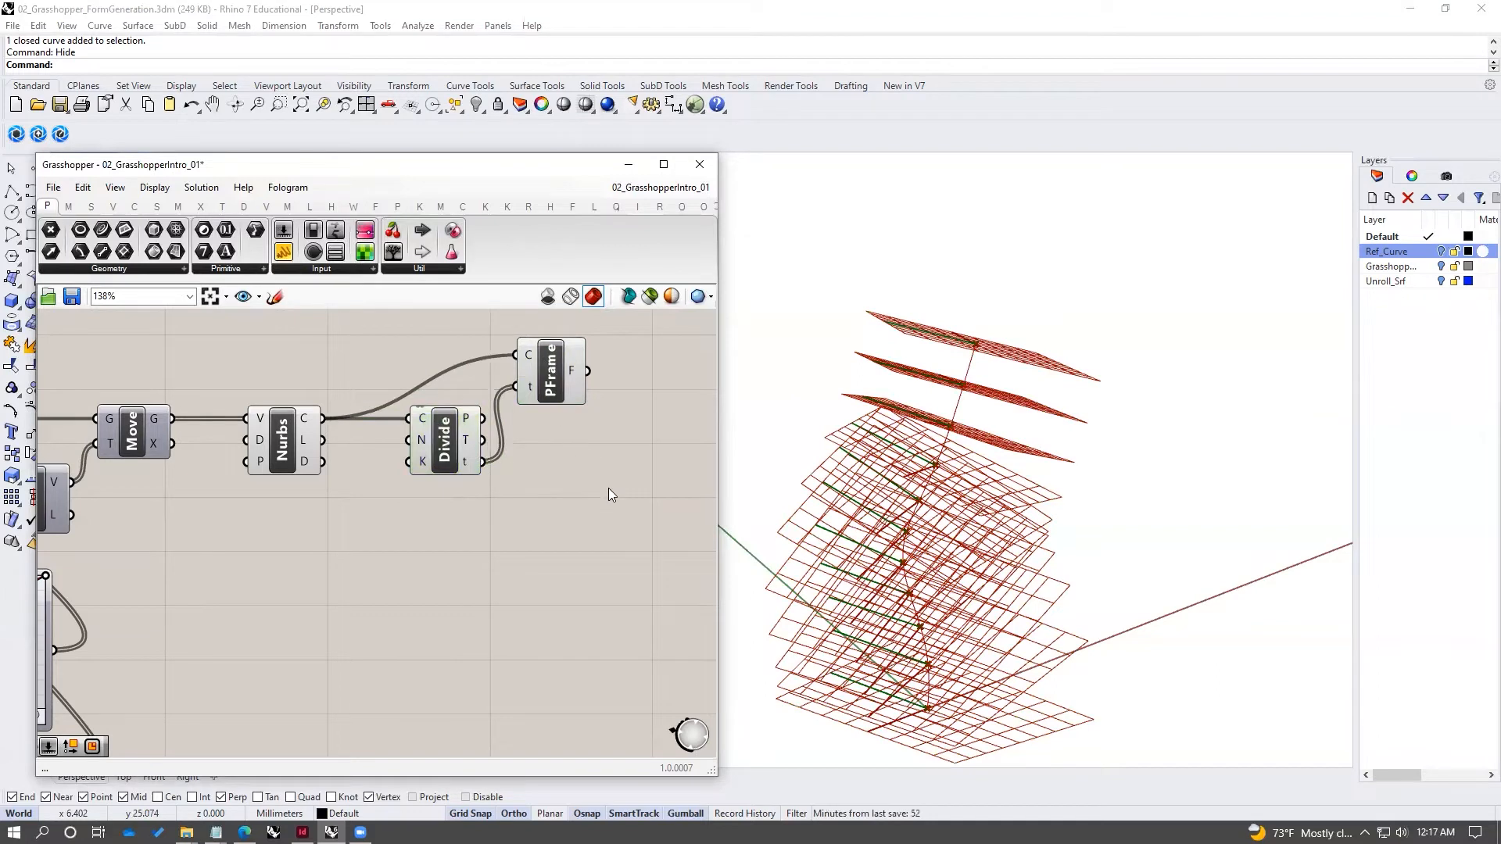
left_click(571, 393)
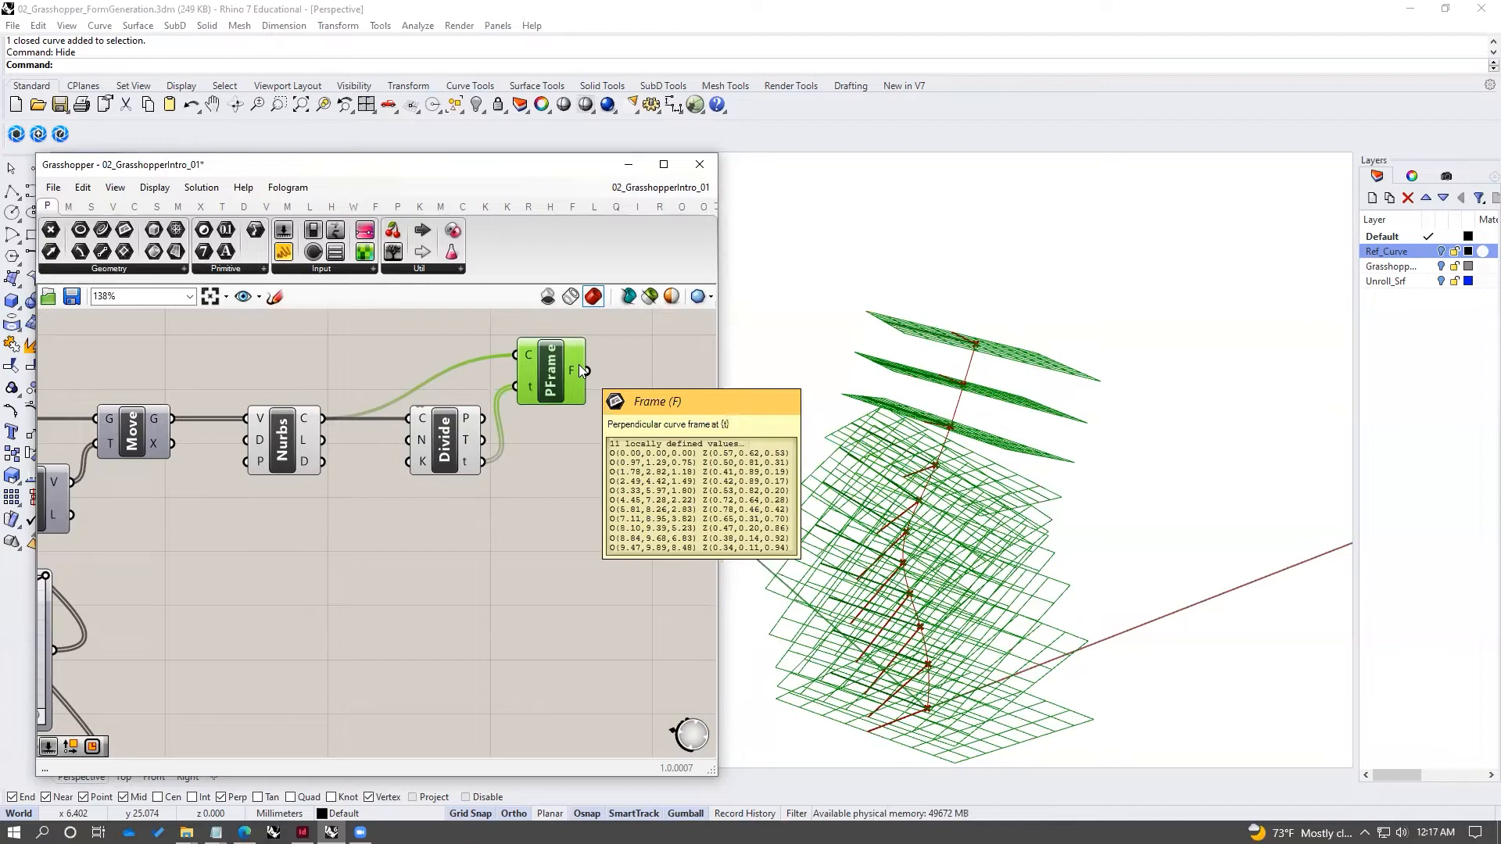
left_click(591, 428)
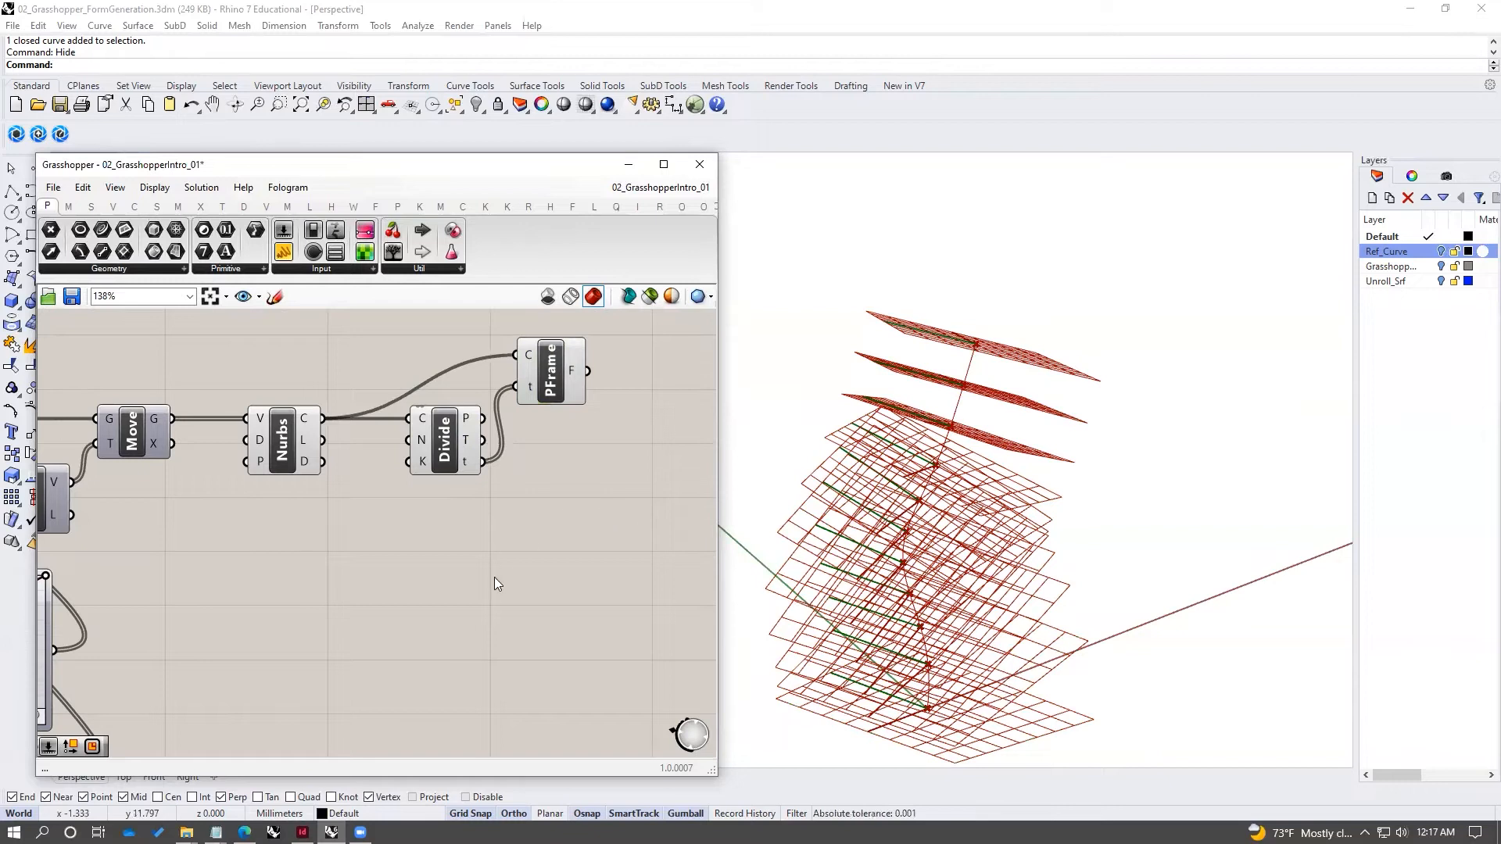
- Add a Rectangle component in the empty canvas area below Nurbs Curve and Divide Curve
right_click_drag(494, 576, 500, 545)
scroll(500, 546, "down", 2)
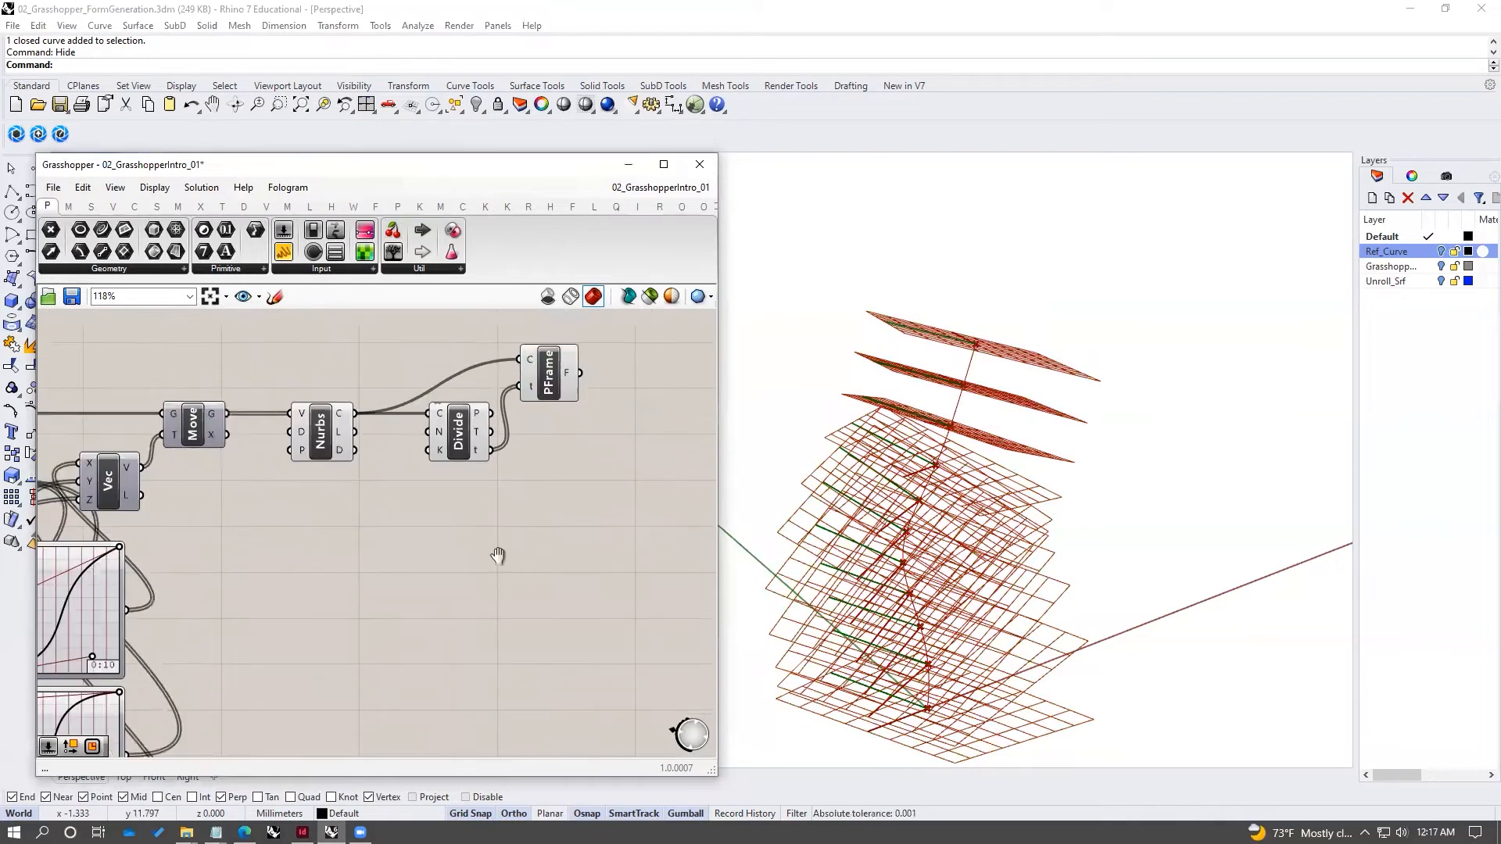
double_click(387, 552)
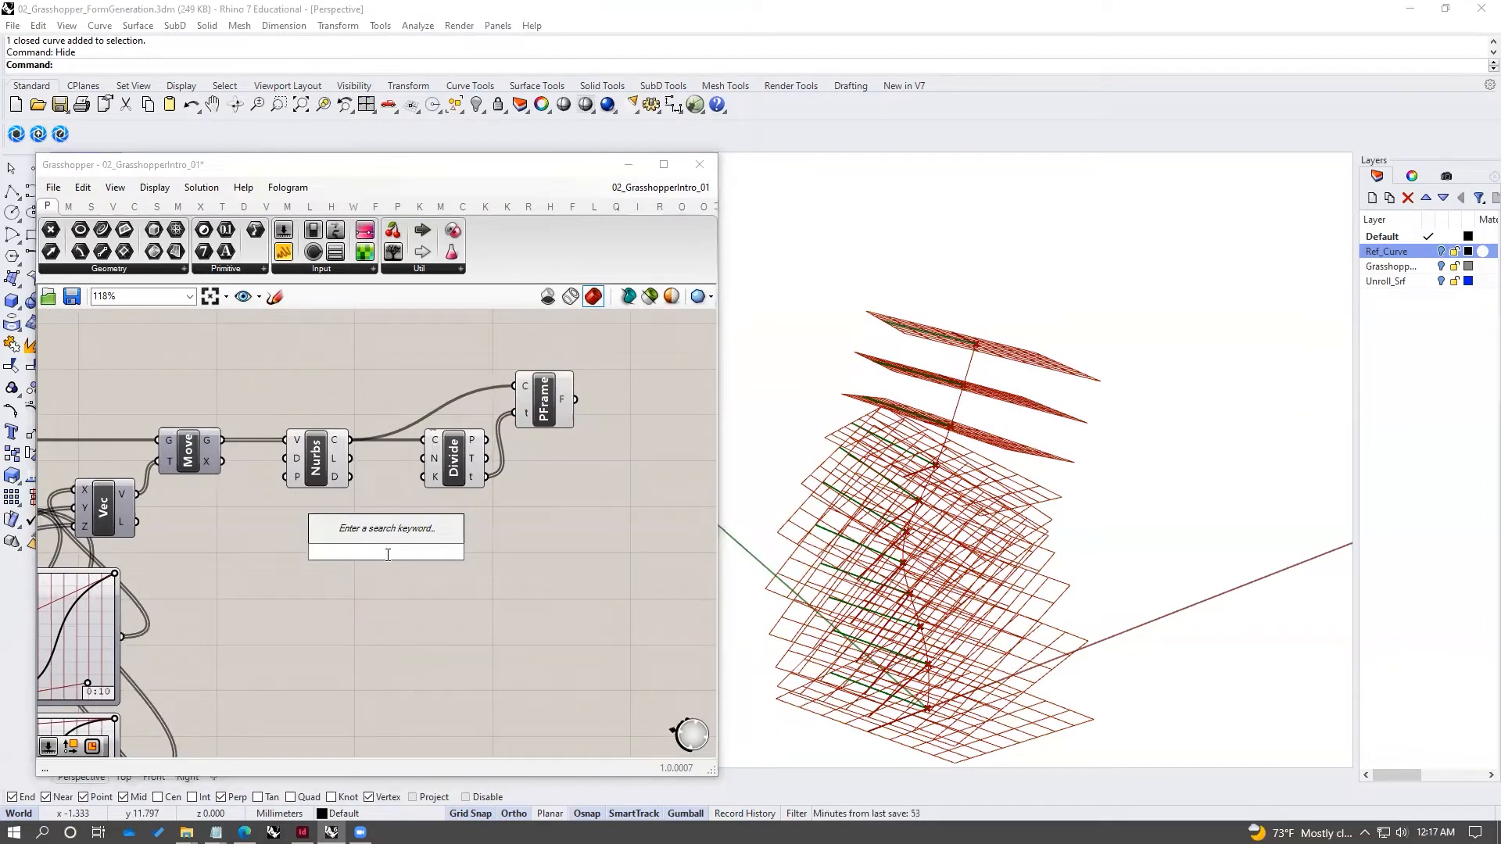
type("rect")
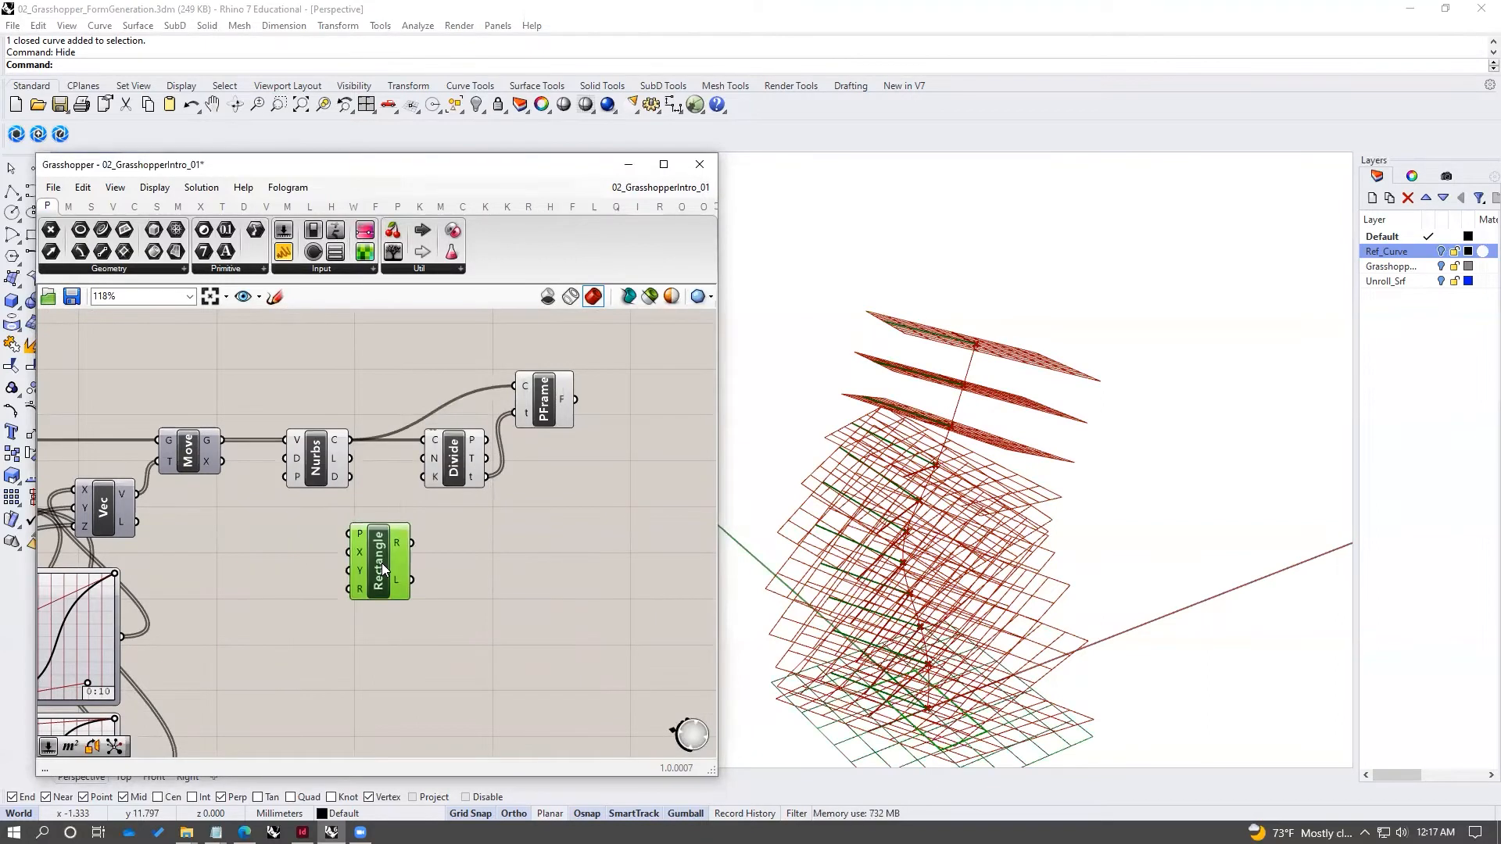
left_click_drag(380, 566, 373, 585)
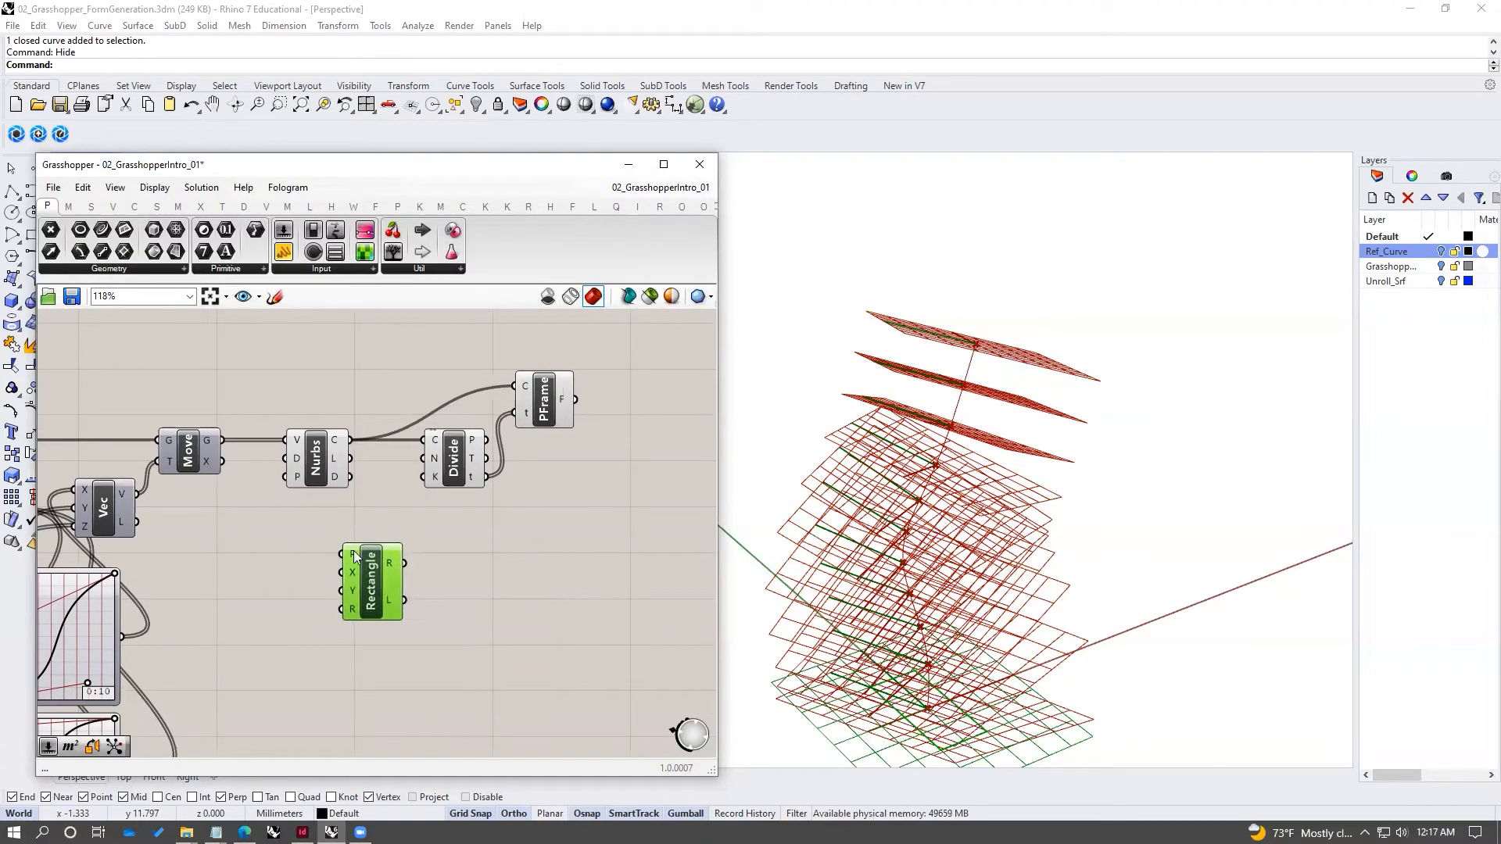
- Set the Rectangle component's Y size domain to -1 To 1
mouse_move(355, 556)
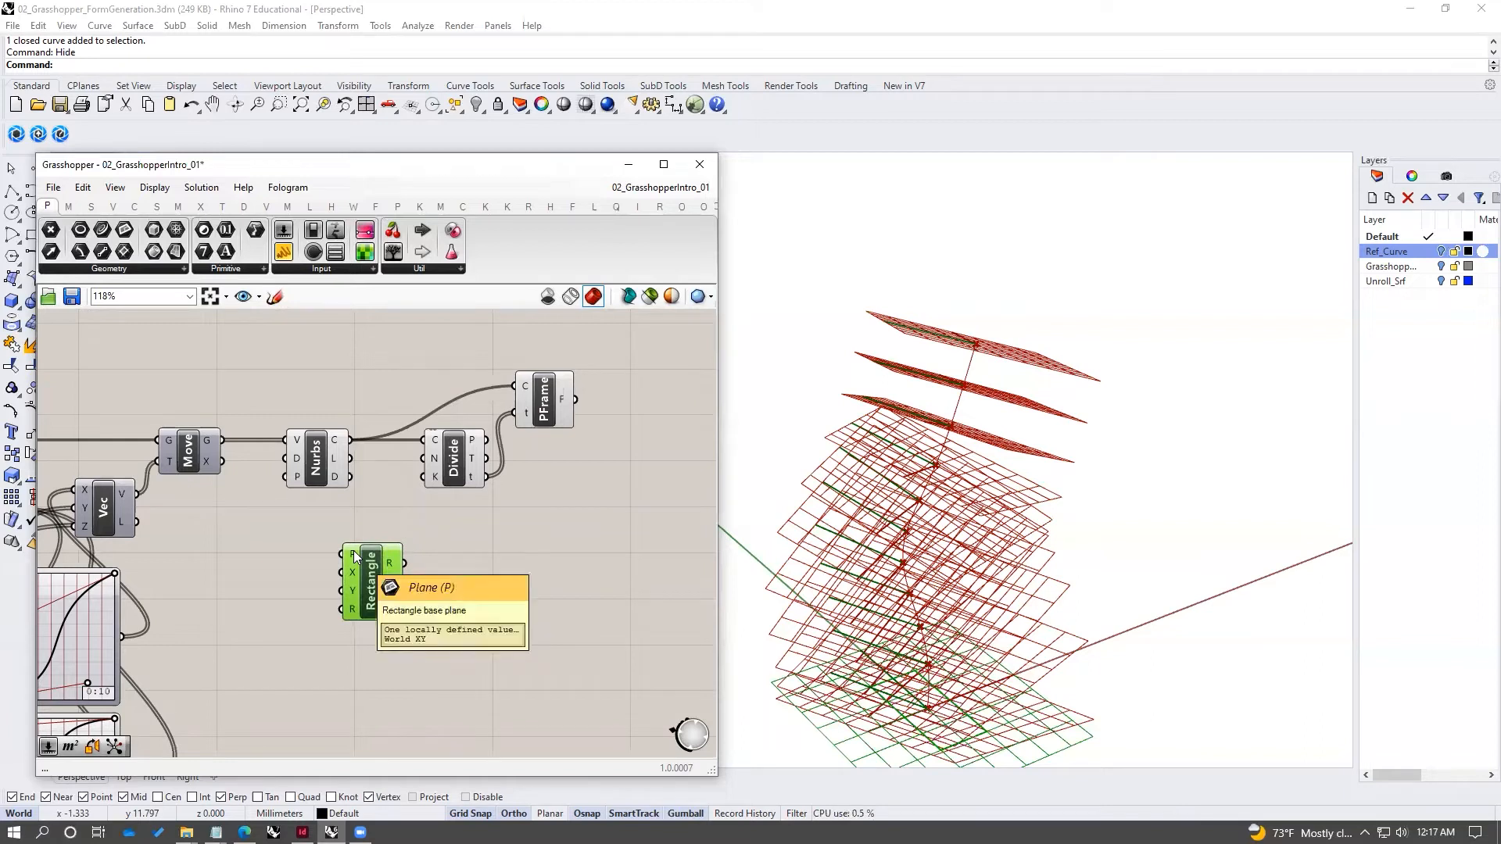
right_click(354, 591)
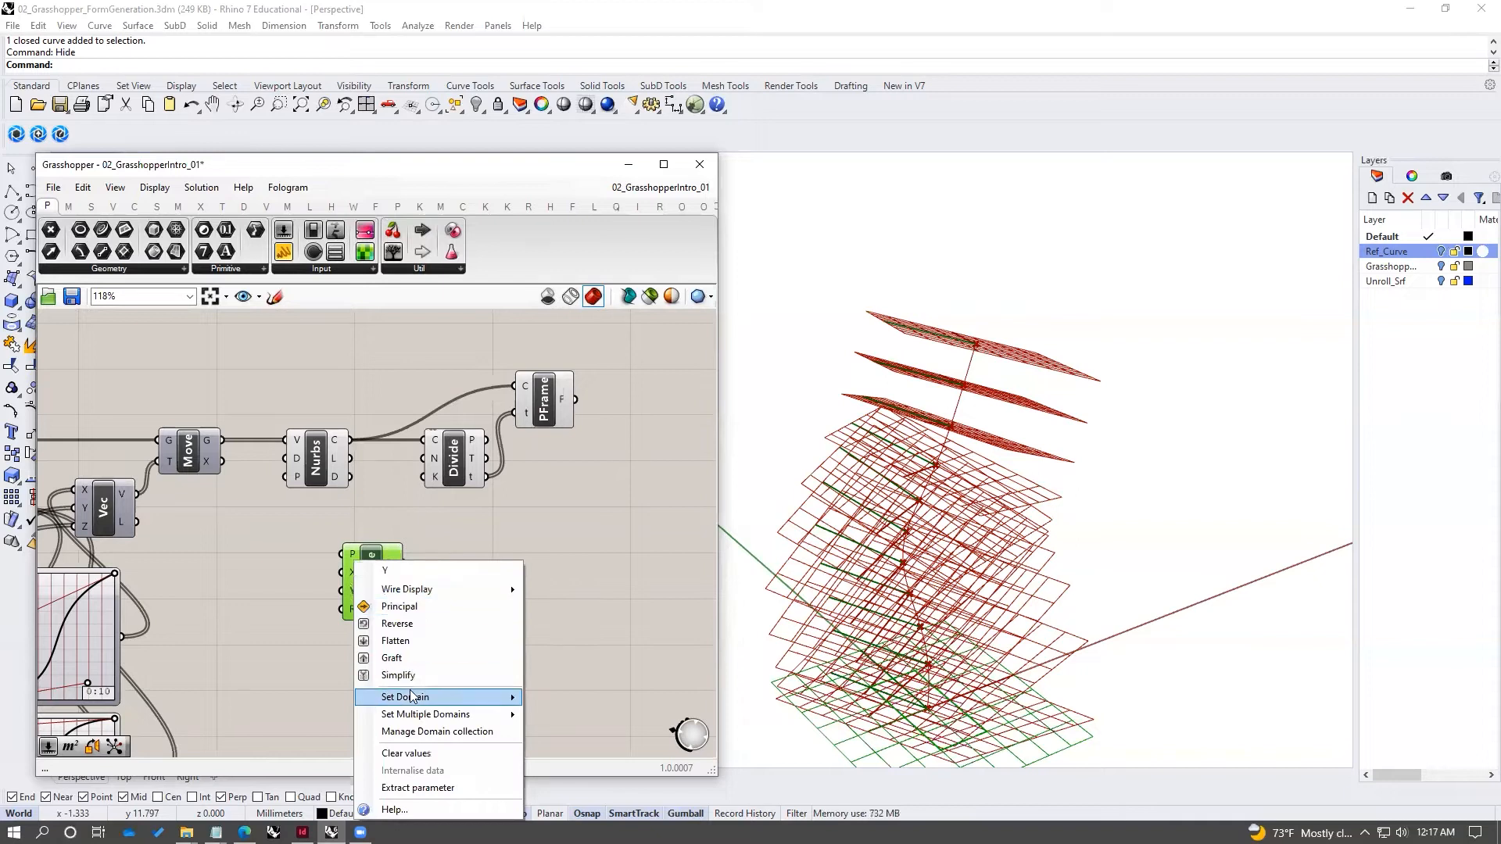
mouse_move(412, 697)
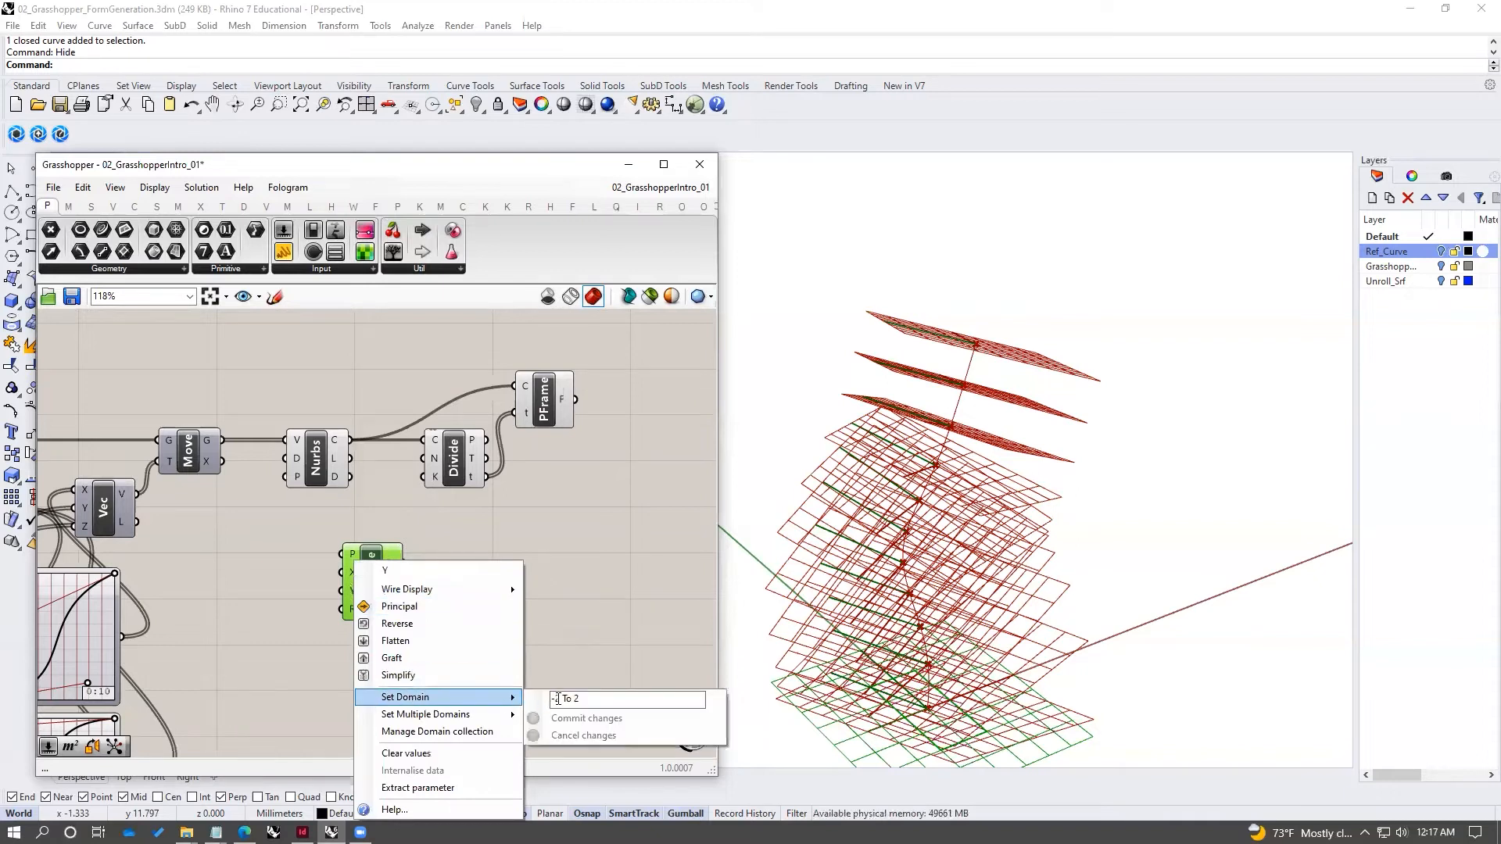
left_click(560, 698)
key("BackSpace")
type("1")
type("1")
left_click(595, 718)
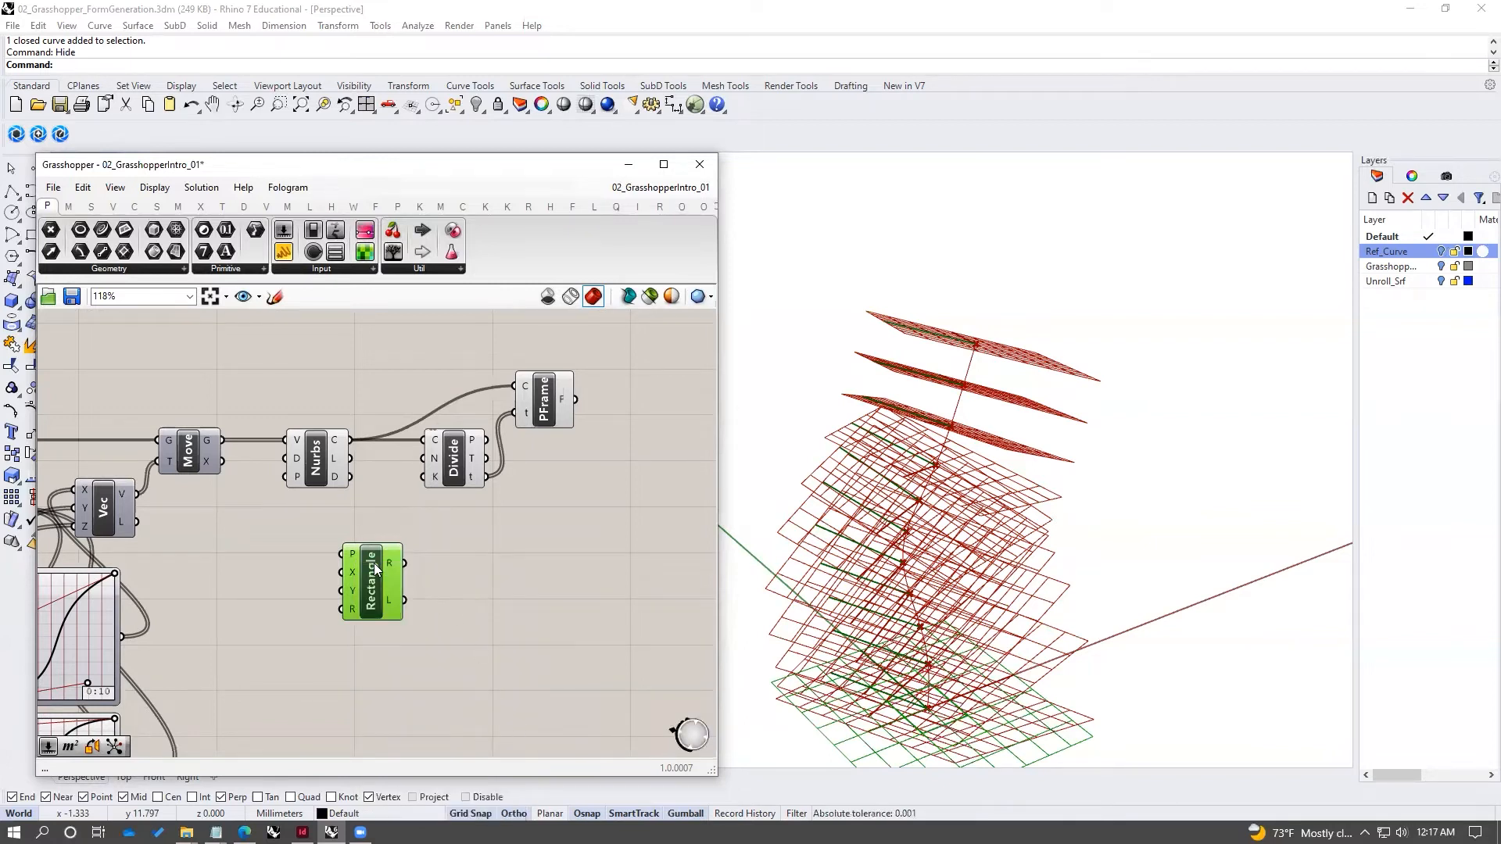
- Hide the Divide Curve and Perp Frame previews and inspect the rectangle at the base of the curve
mouse_move(375, 568)
left_mouse_down()
mouse_move(350, 576)
mouse_move(396, 579)
left_mouse_up()
left_click(422, 526)
right_click_drag(1032, 611, 1092, 567)
left_click_drag(657, 400, 447, 451)
middle_click(454, 442)
left_click(502, 391)
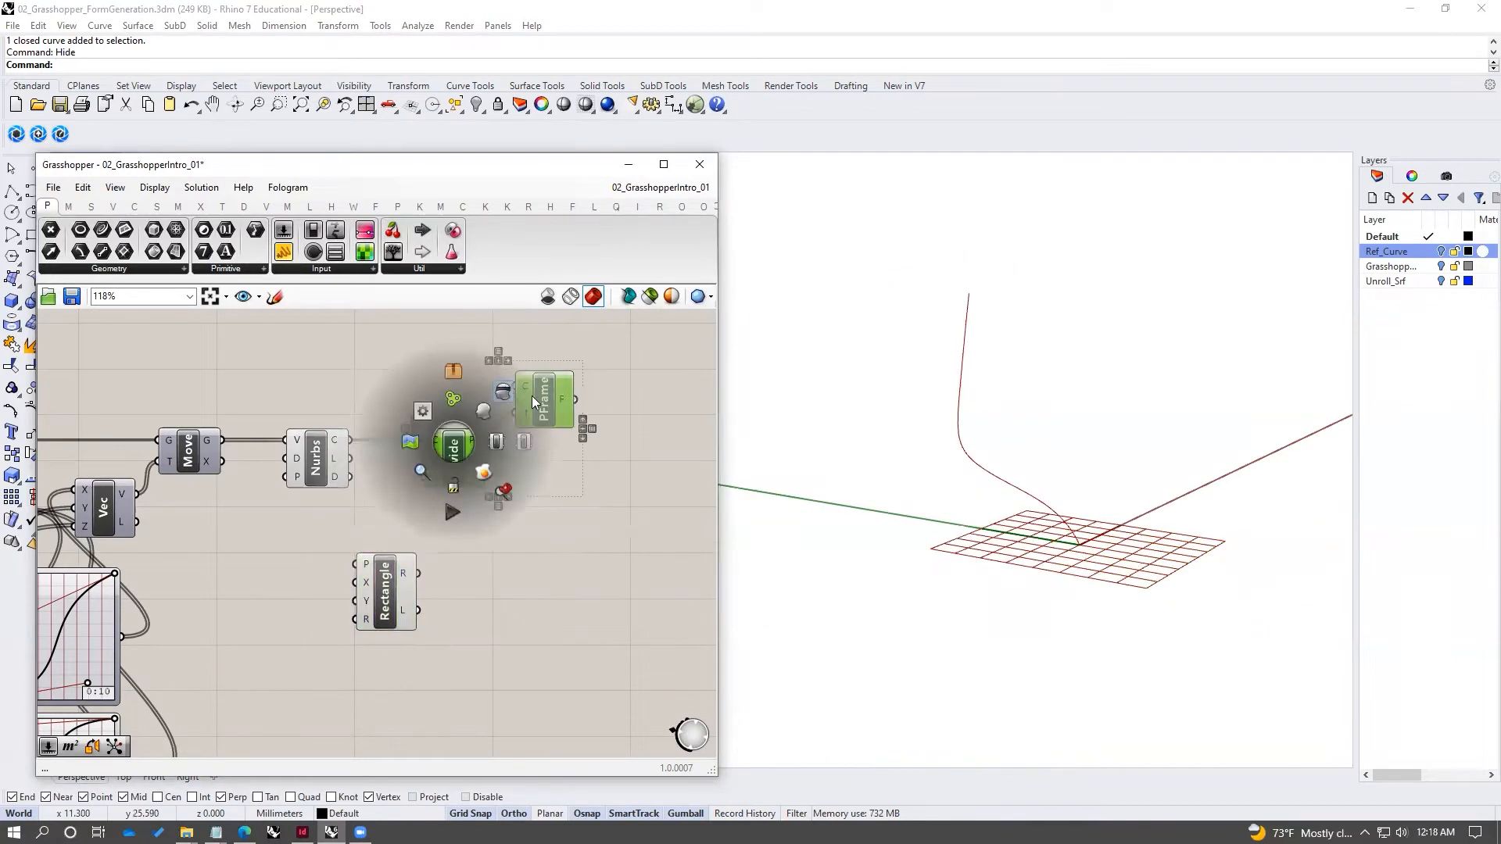
left_click(399, 591)
scroll(1096, 560, "up", 3)
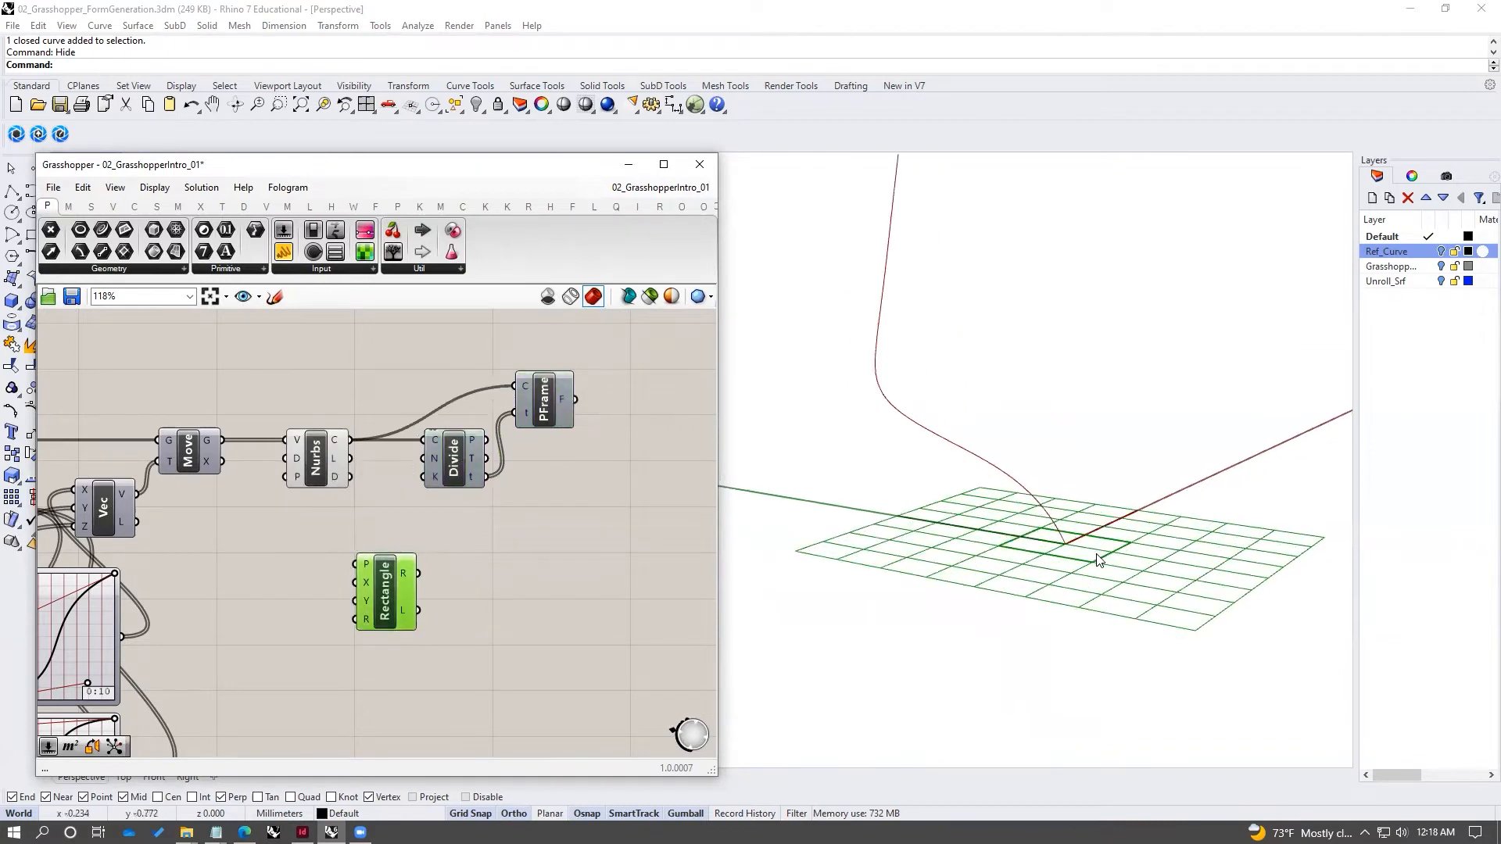
scroll(1096, 560, "up", 2)
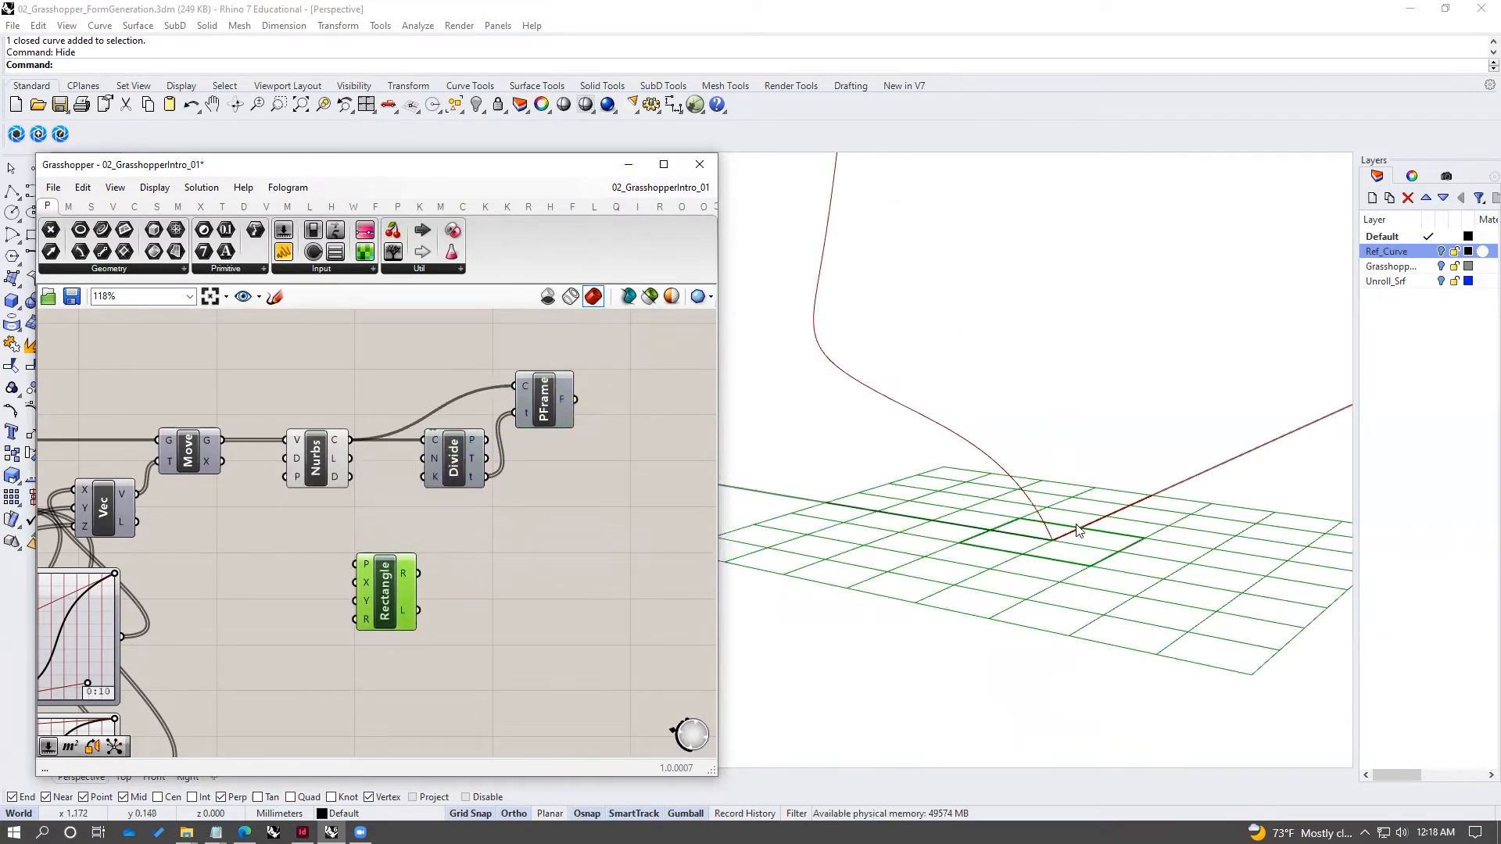
scroll(1074, 533, "down", 5)
right_click_drag(1047, 553, 961, 539)
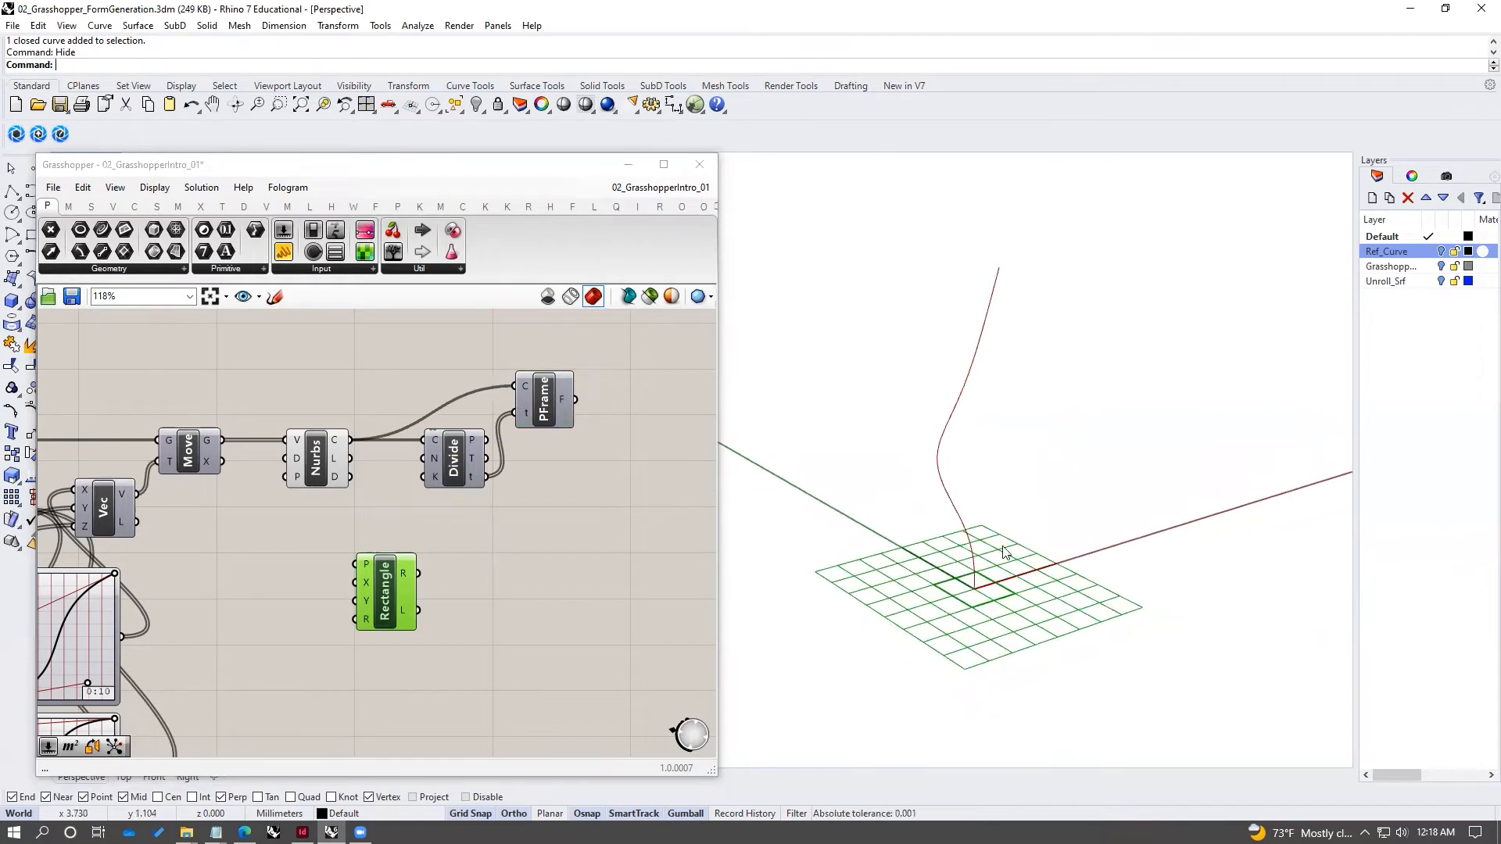
left_click(622, 586)
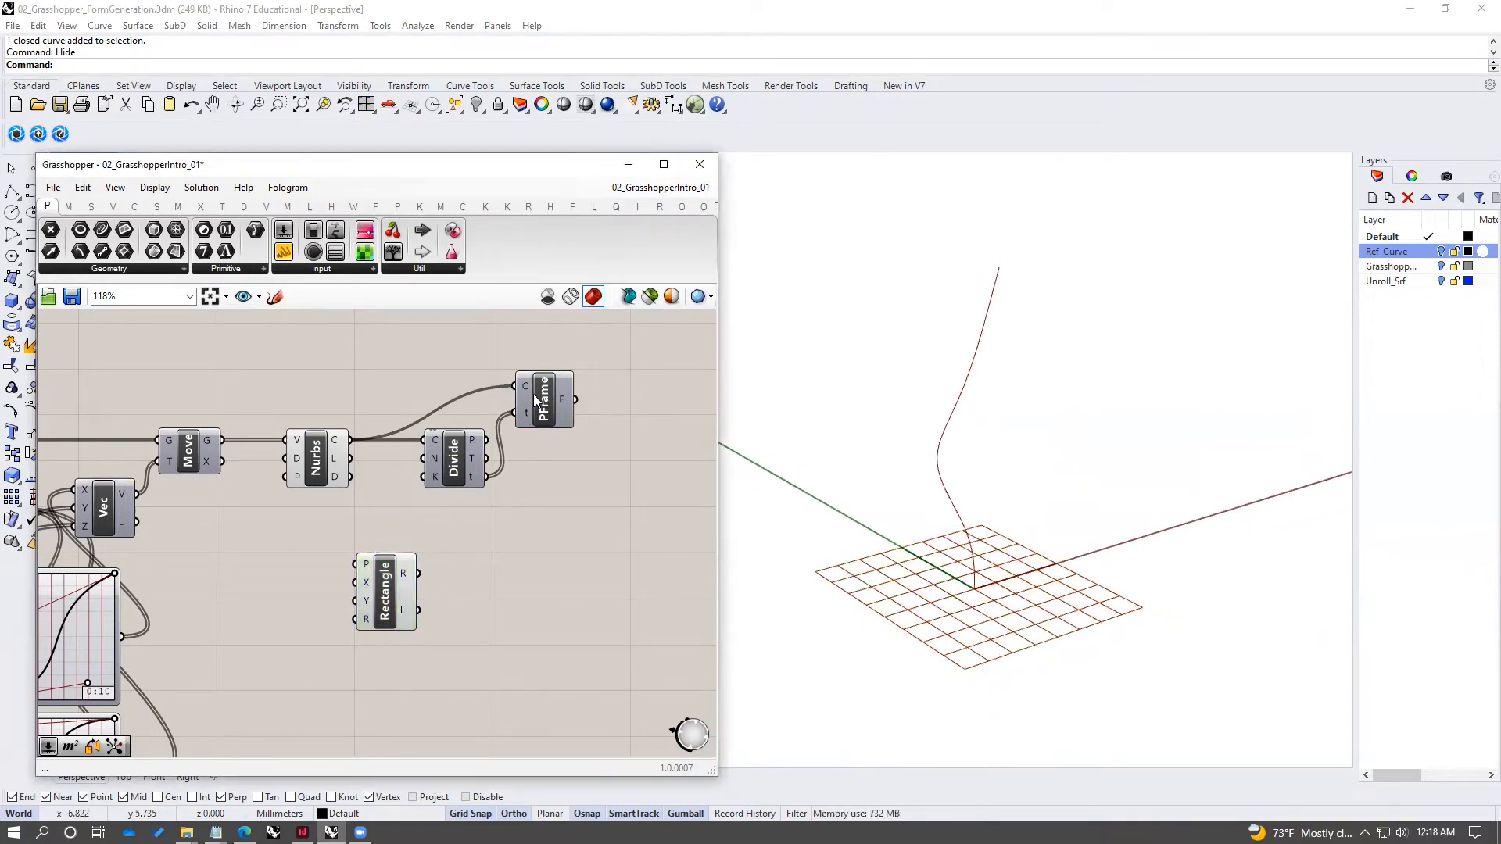
- Add an Orient component in the empty canvas area beside Rectangle, below Perp Frame
double_click(579, 547)
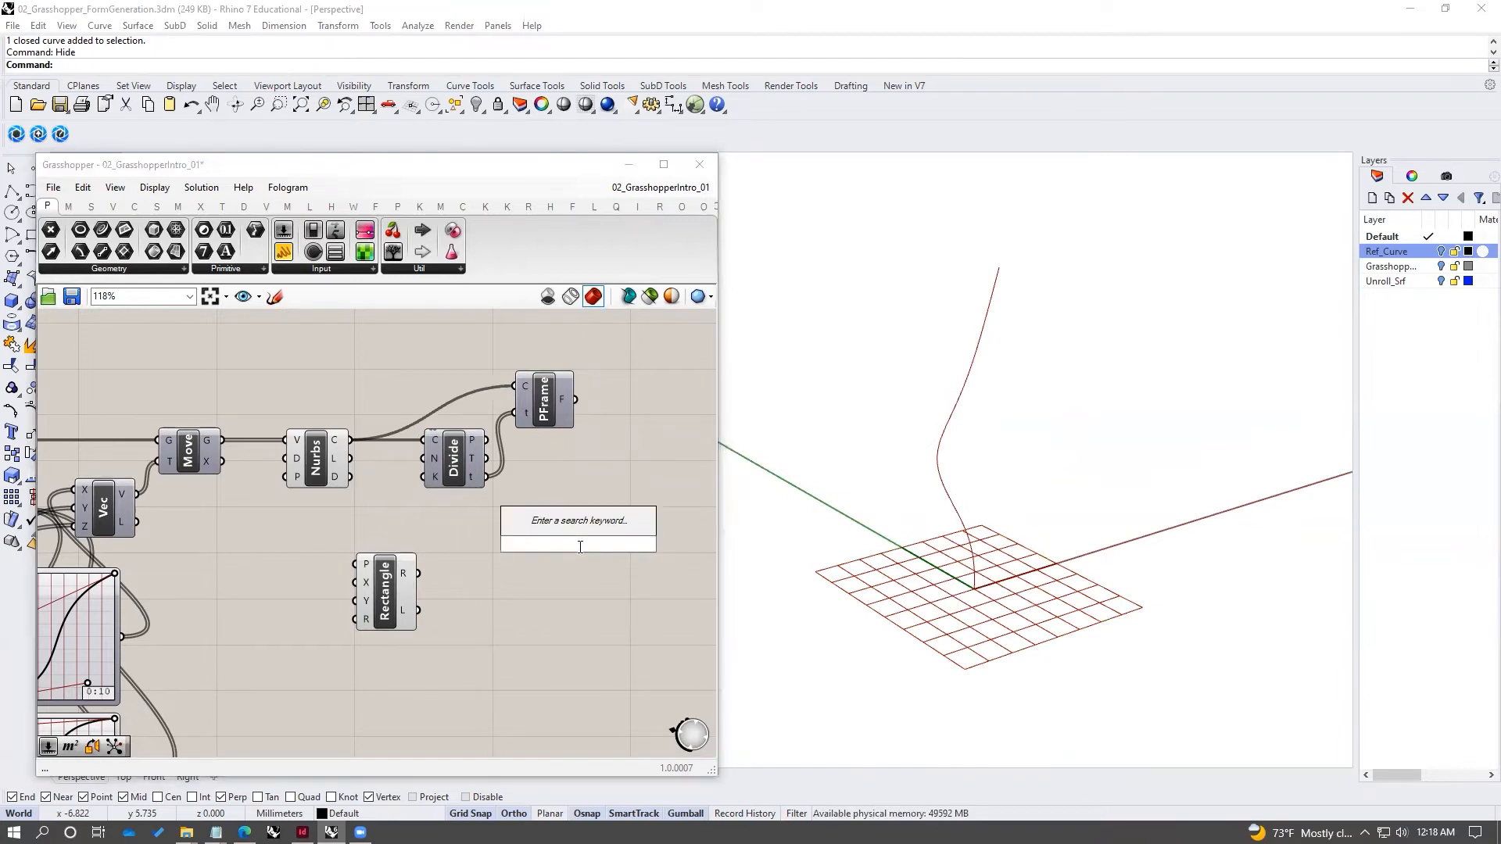
type("orien")
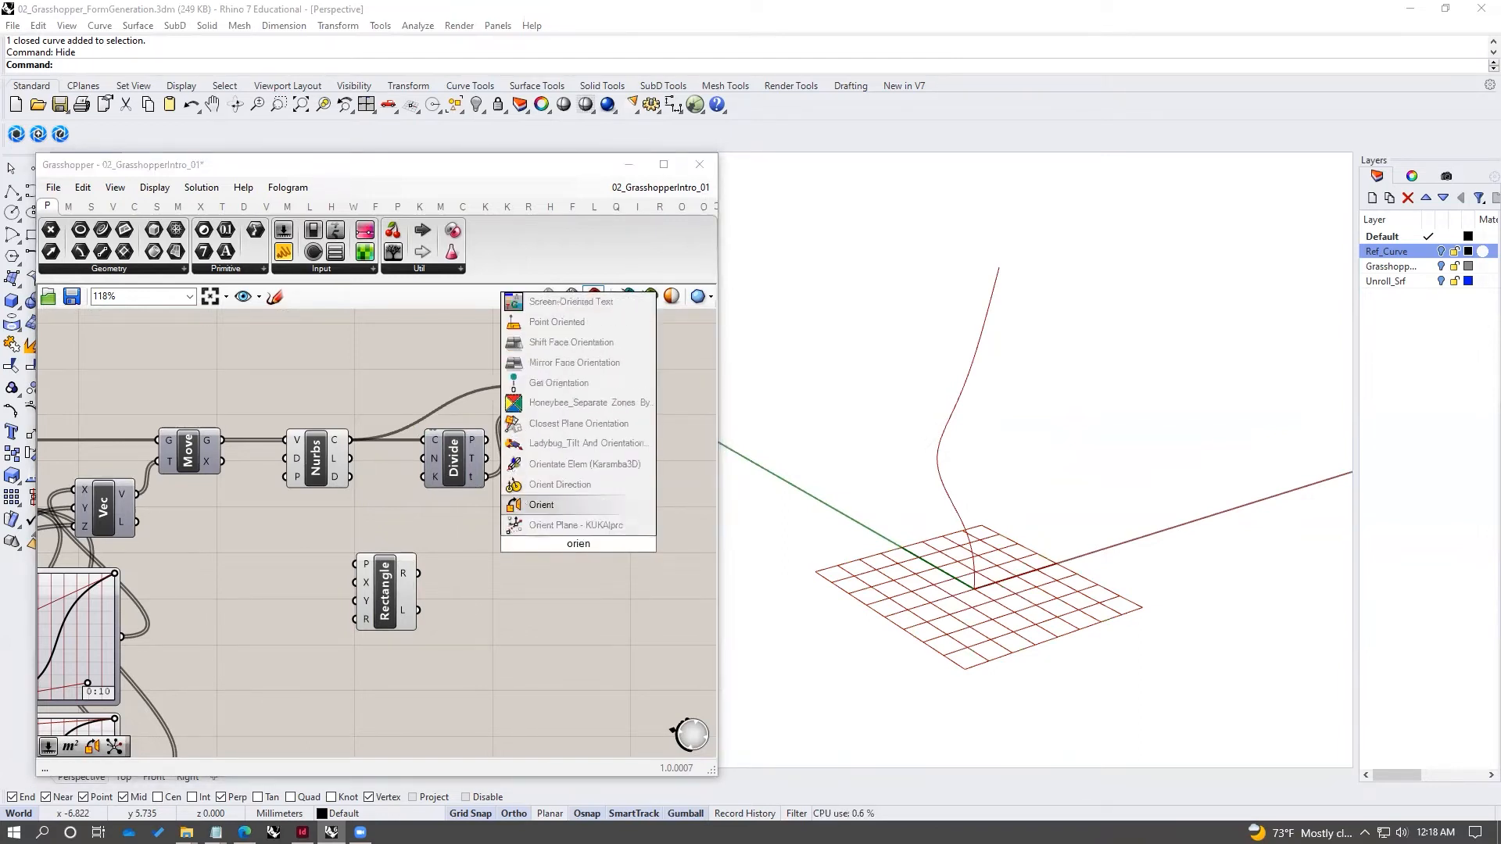
key("Return")
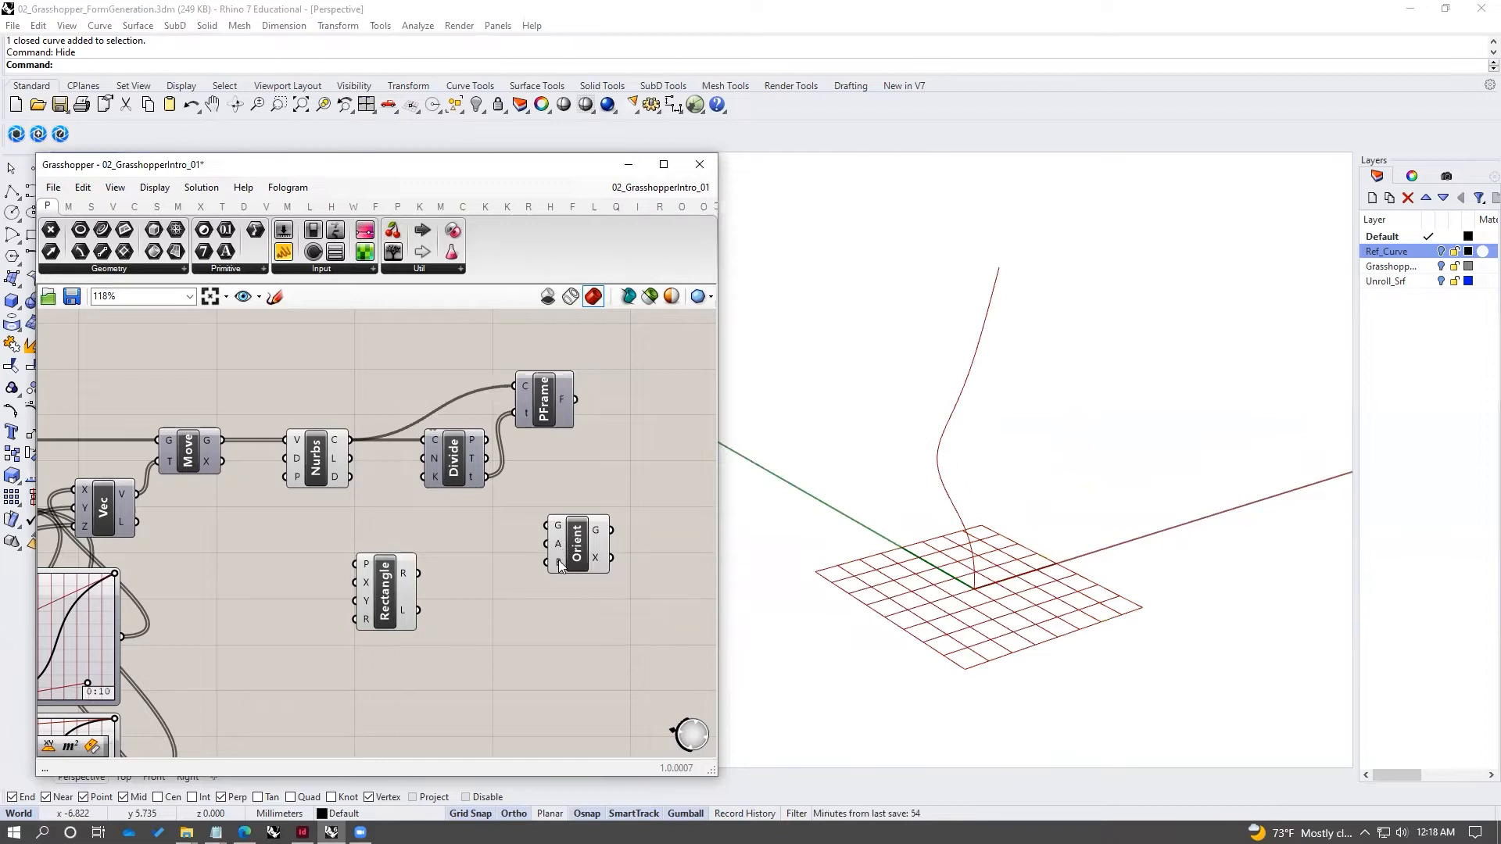
left_click_drag(559, 559, 565, 568)
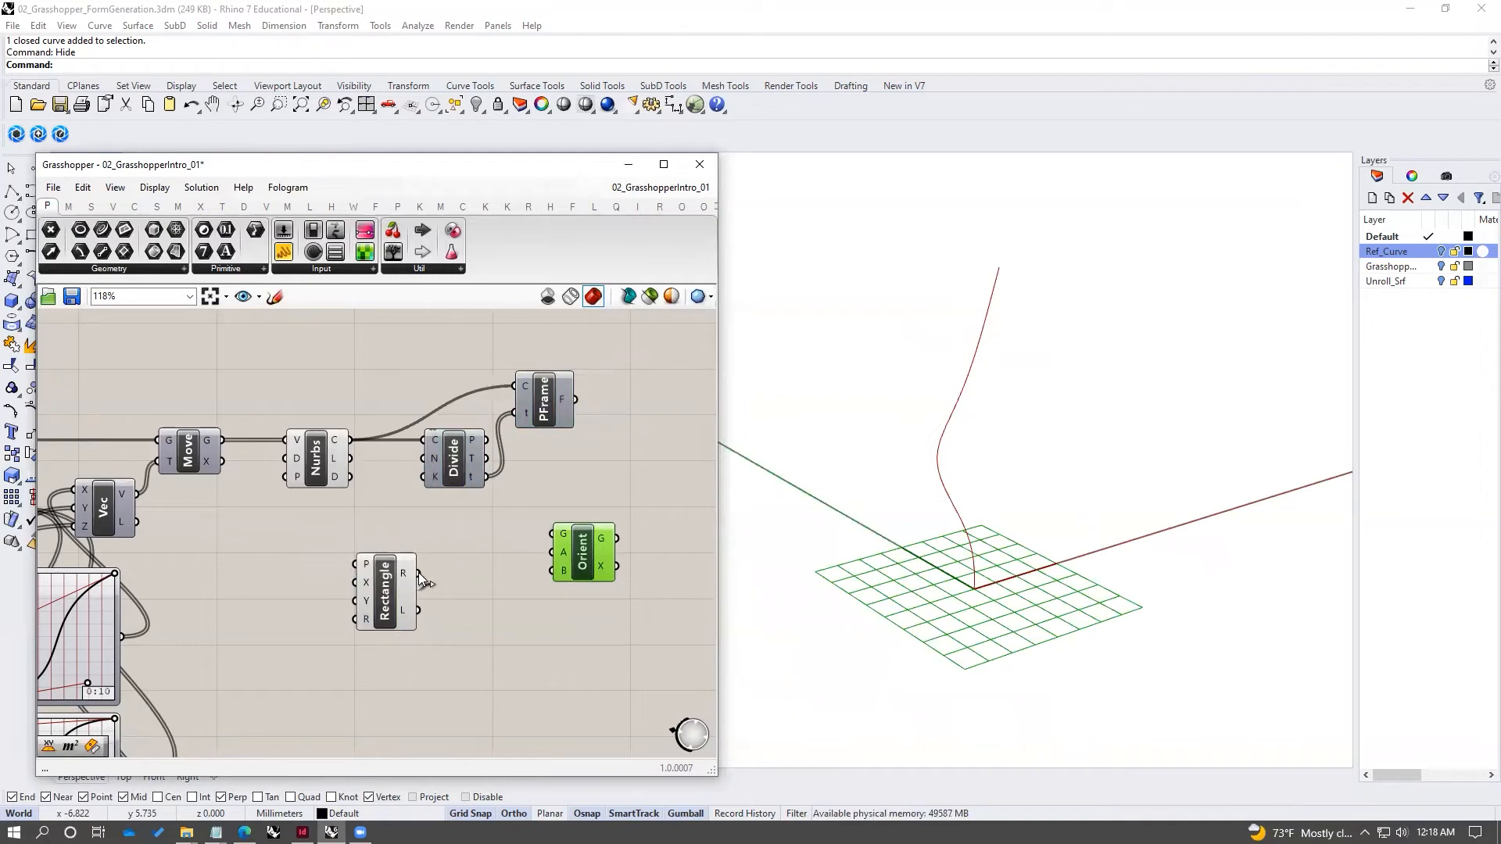
- Connect Rectangle's rectangle output to Orient's geometry input and Perp Frame's frame output to Orient's target plane input
left_click_drag(419, 574, 604, 584)
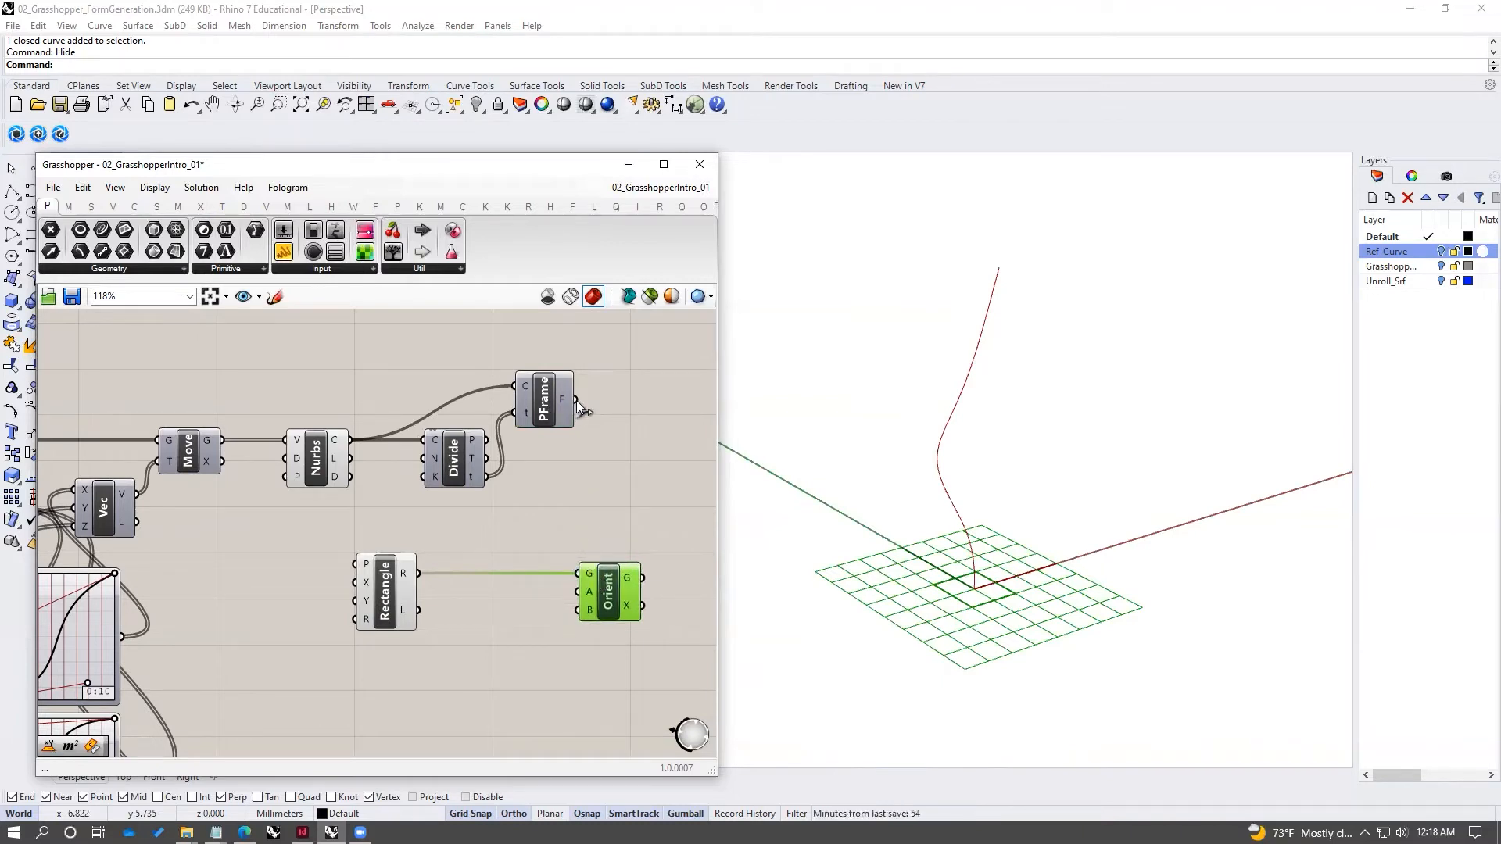
left_click_drag(575, 400, 587, 608)
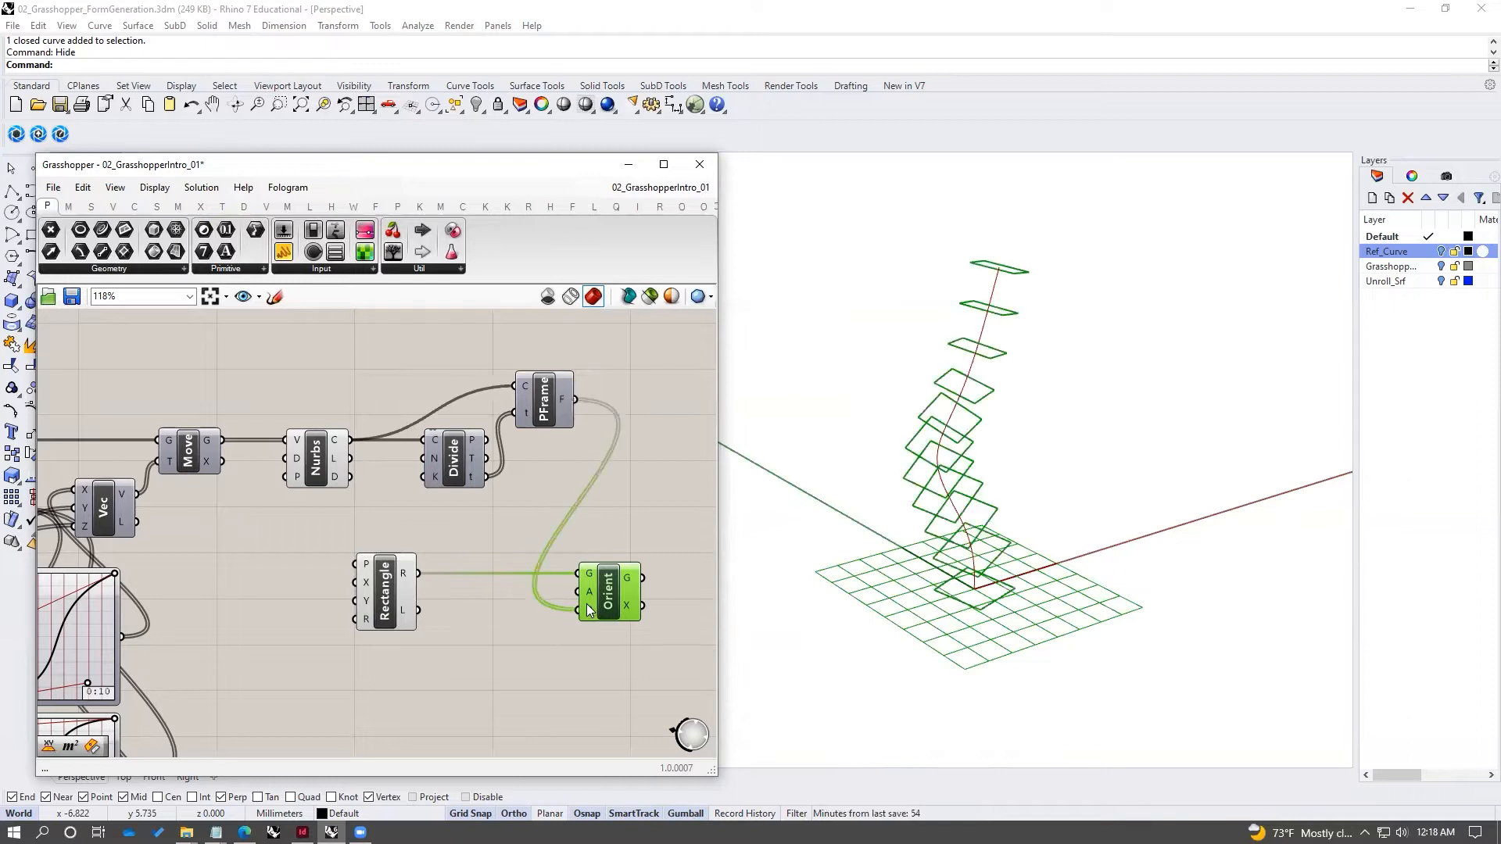
right_click_drag(749, 523, 1047, 478)
left_click(650, 514)
left_click(610, 580)
left_click(634, 512)
- Add a Loft component beside Orient and connect Orient's geometry output to Loft's curves input
right_click_drag(633, 511, 498, 482)
double_click(608, 548)
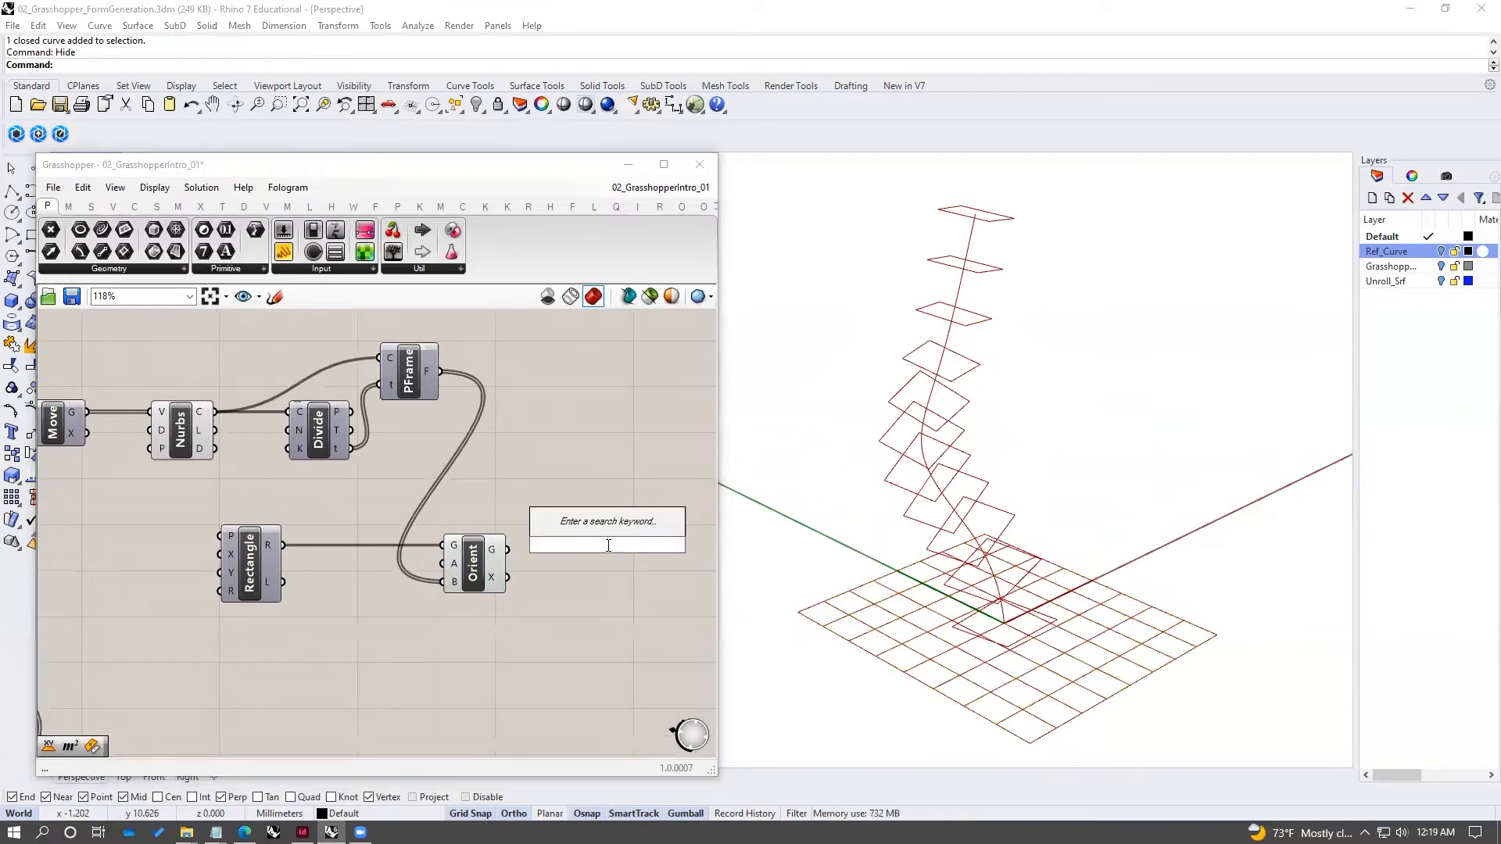
type("loft")
key("Return")
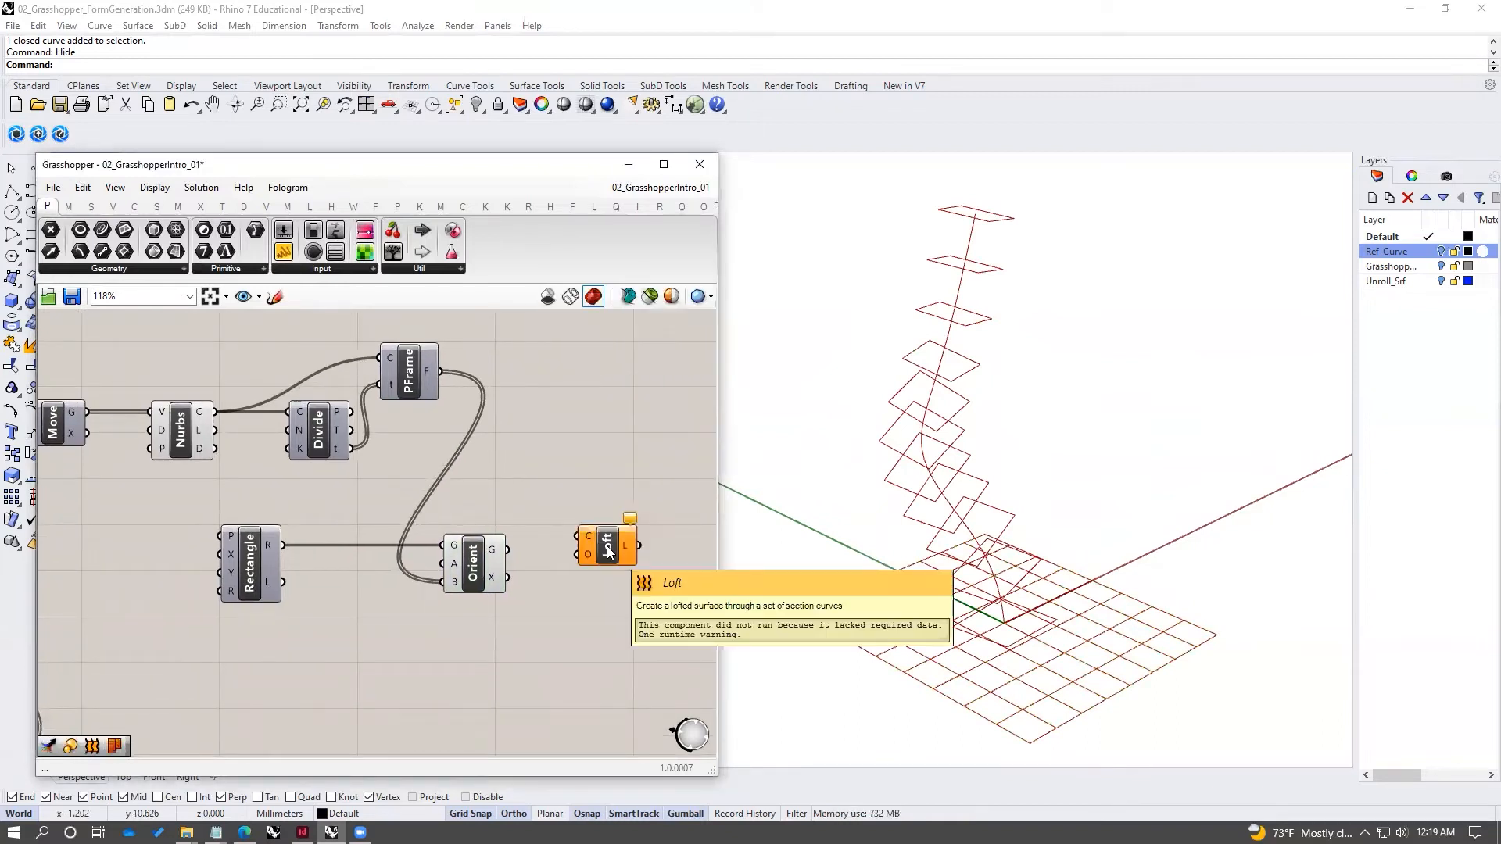
left_click_drag(564, 546, 604, 556)
left_click(650, 497)
mouse_move(962, 494)
right_mouse_down()
mouse_move(934, 470)
mouse_move(938, 419)
mouse_move(917, 432)
mouse_move(984, 474)
right_mouse_up()
- Reshape the graph mapper curves by adjusting their control handles to change the bend of the lofted form
scroll(568, 471, "down", 3)
right_click_drag(220, 499, 307, 497)
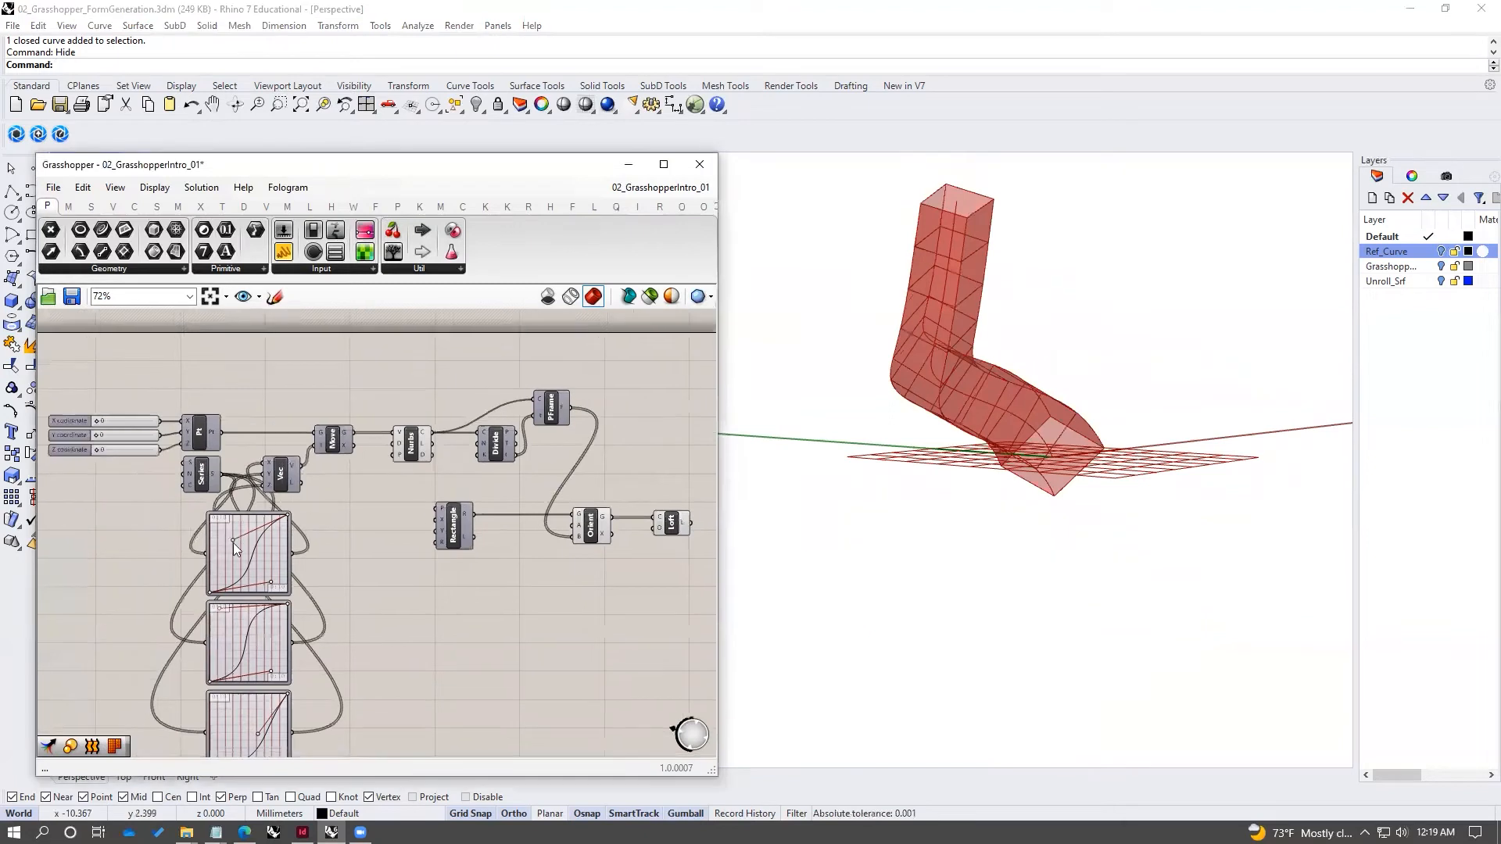
mouse_move(233, 538)
left_mouse_down()
mouse_move(220, 530)
mouse_move(235, 537)
left_mouse_up()
left_click(951, 403)
right_click_drag(951, 402, 942, 458)
left_click_drag(234, 535, 233, 526)
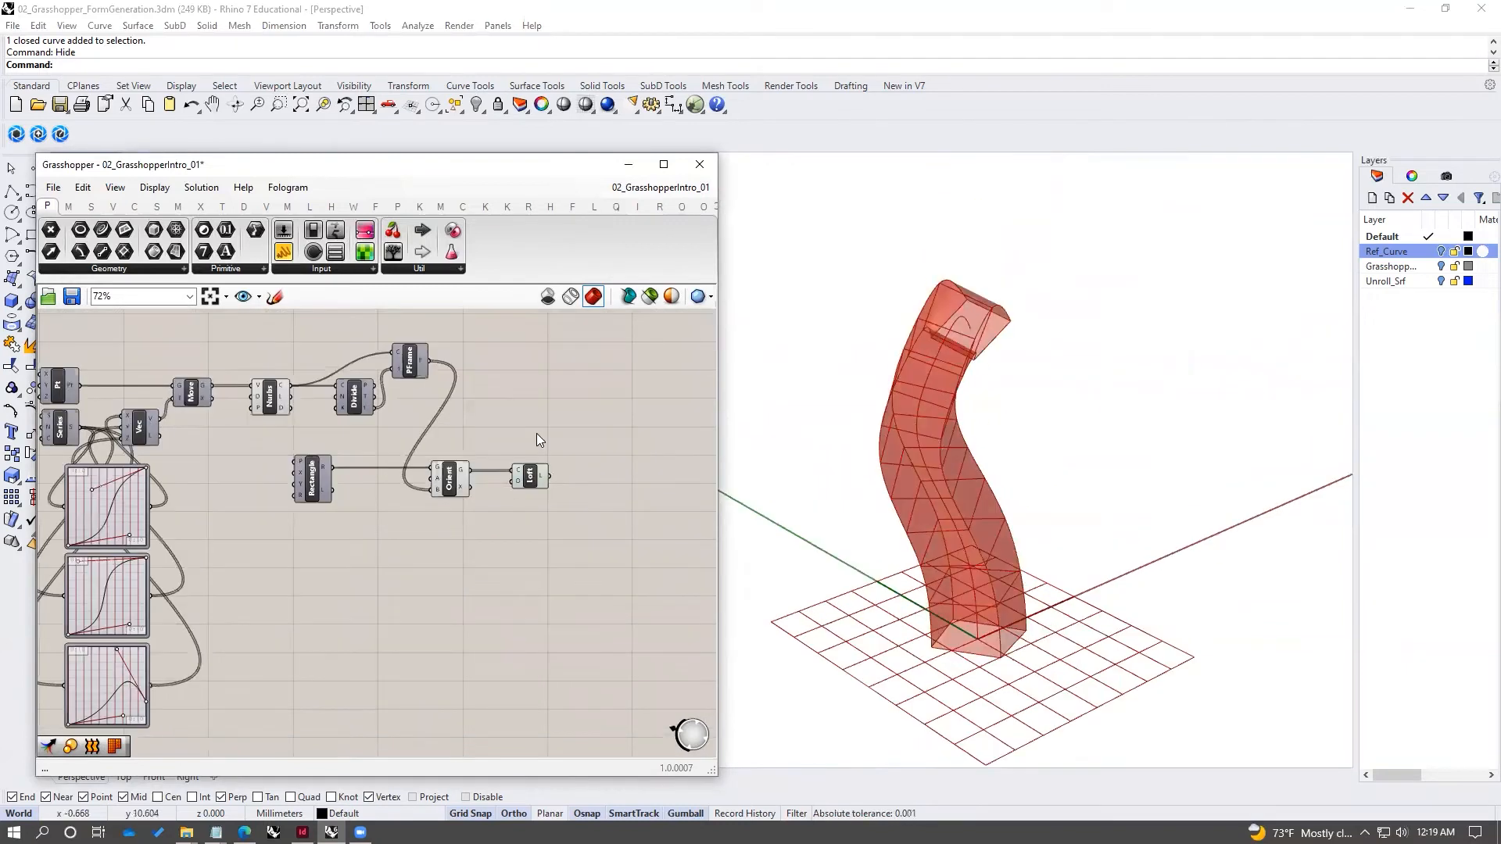
- Review the lofted form together with the Rectangle, Orient and Loft components that generate it
left_click_drag(610, 422, 435, 516)
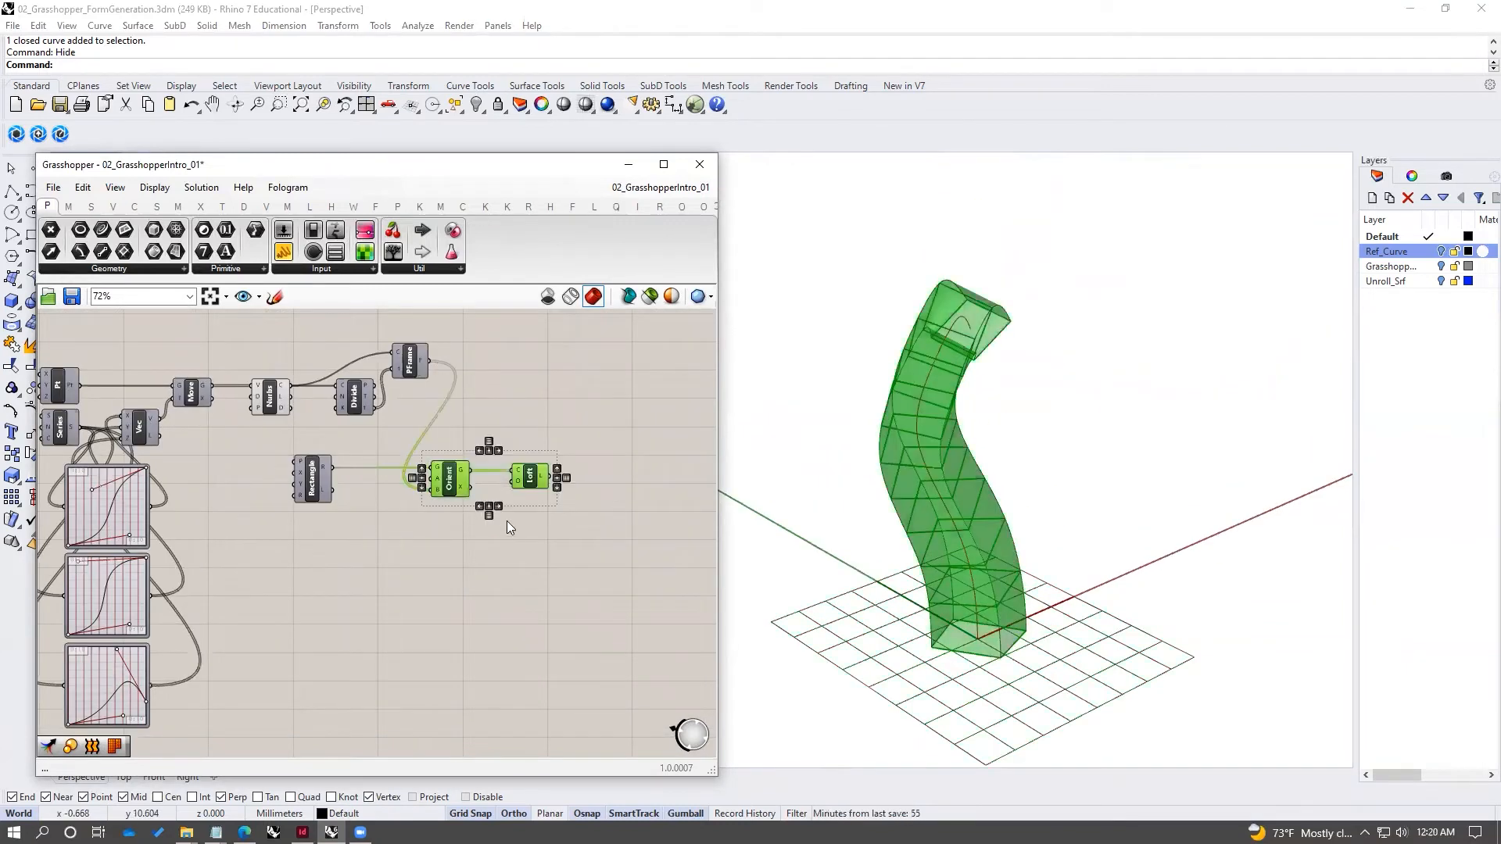
left_click(516, 528)
right_click_drag(899, 485, 979, 388)
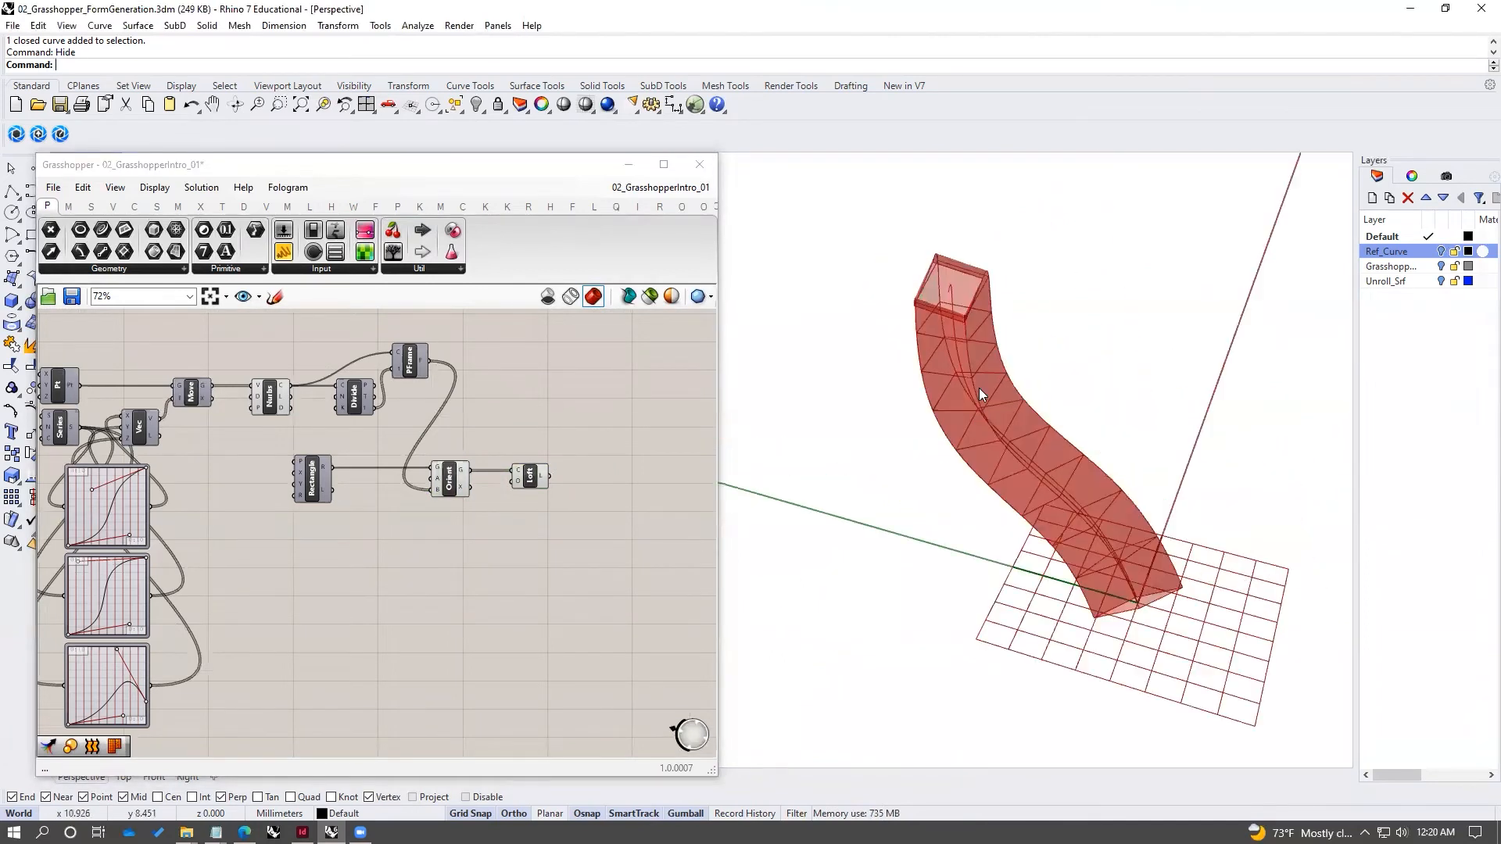
left_click_drag(346, 452, 273, 516)
mouse_move(297, 499)
left_click(504, 393)
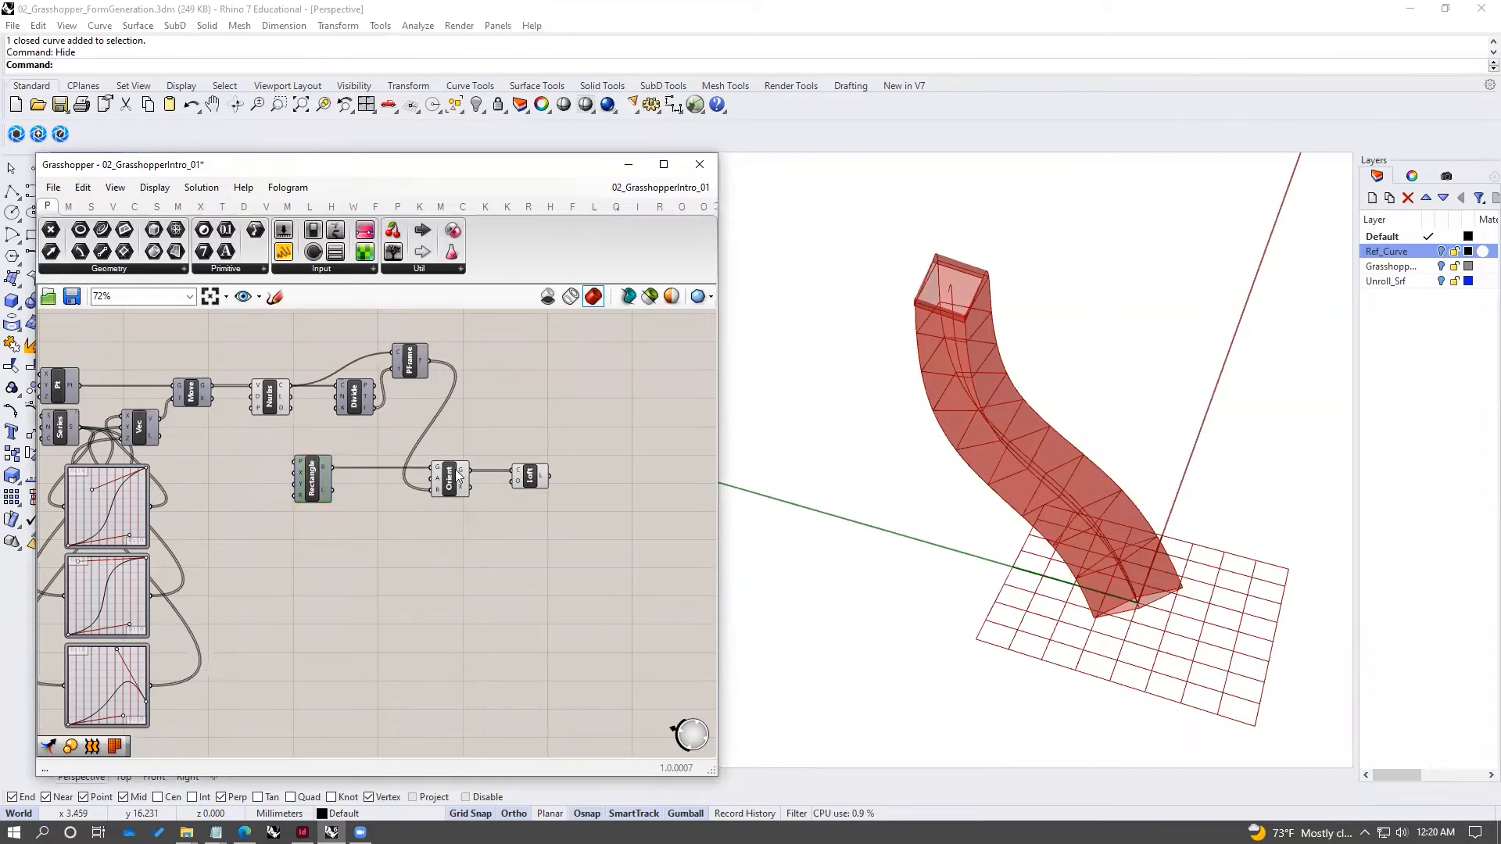
right_click_drag(221, 462, 307, 450)
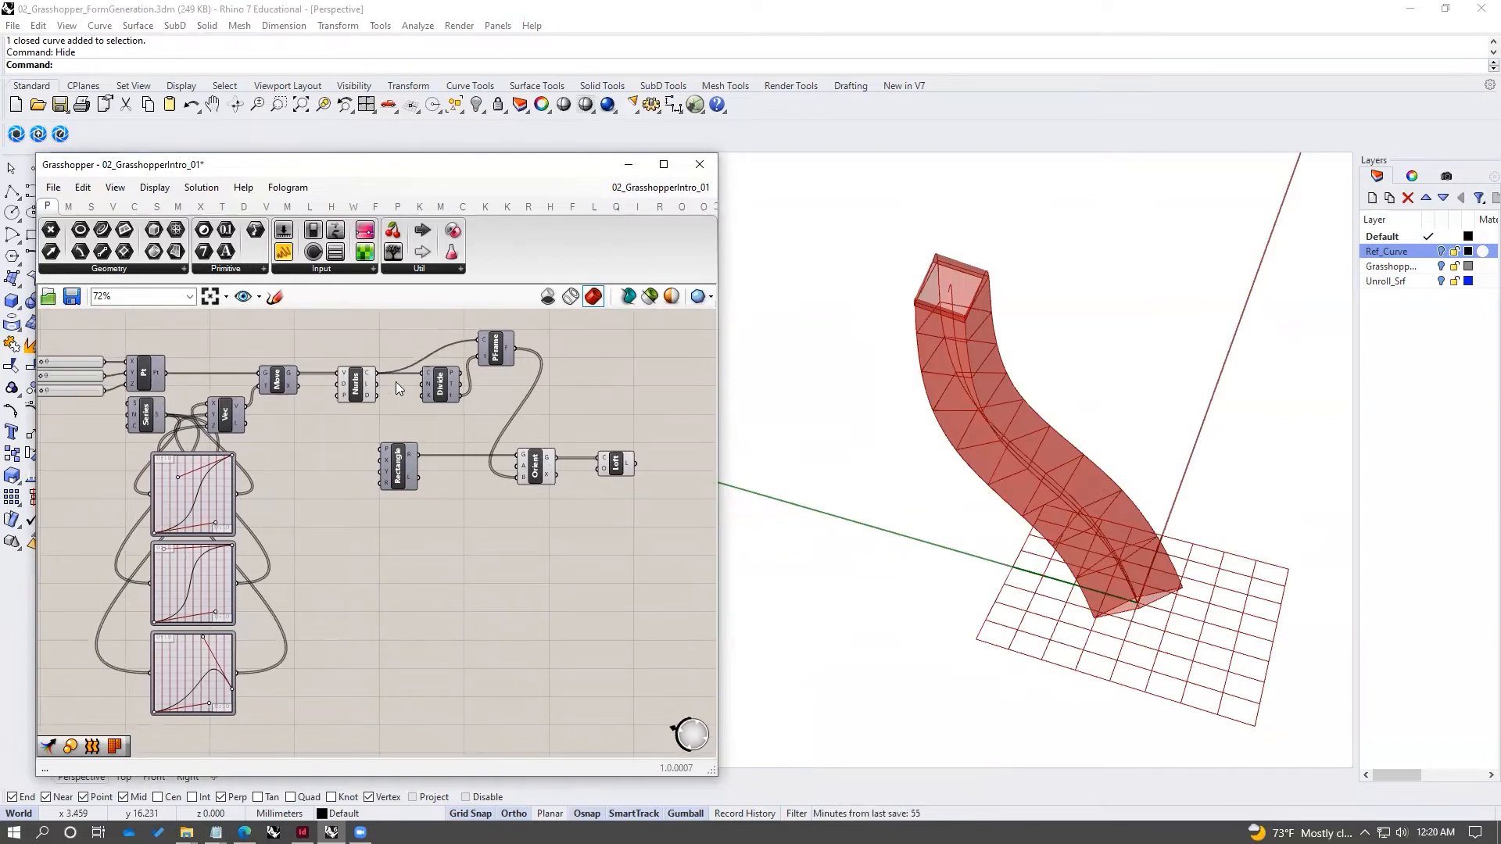
- Move Loft farther from Orient and add a Rotate component that rotates an object in a plane between them
right_click_drag(605, 417, 469, 418)
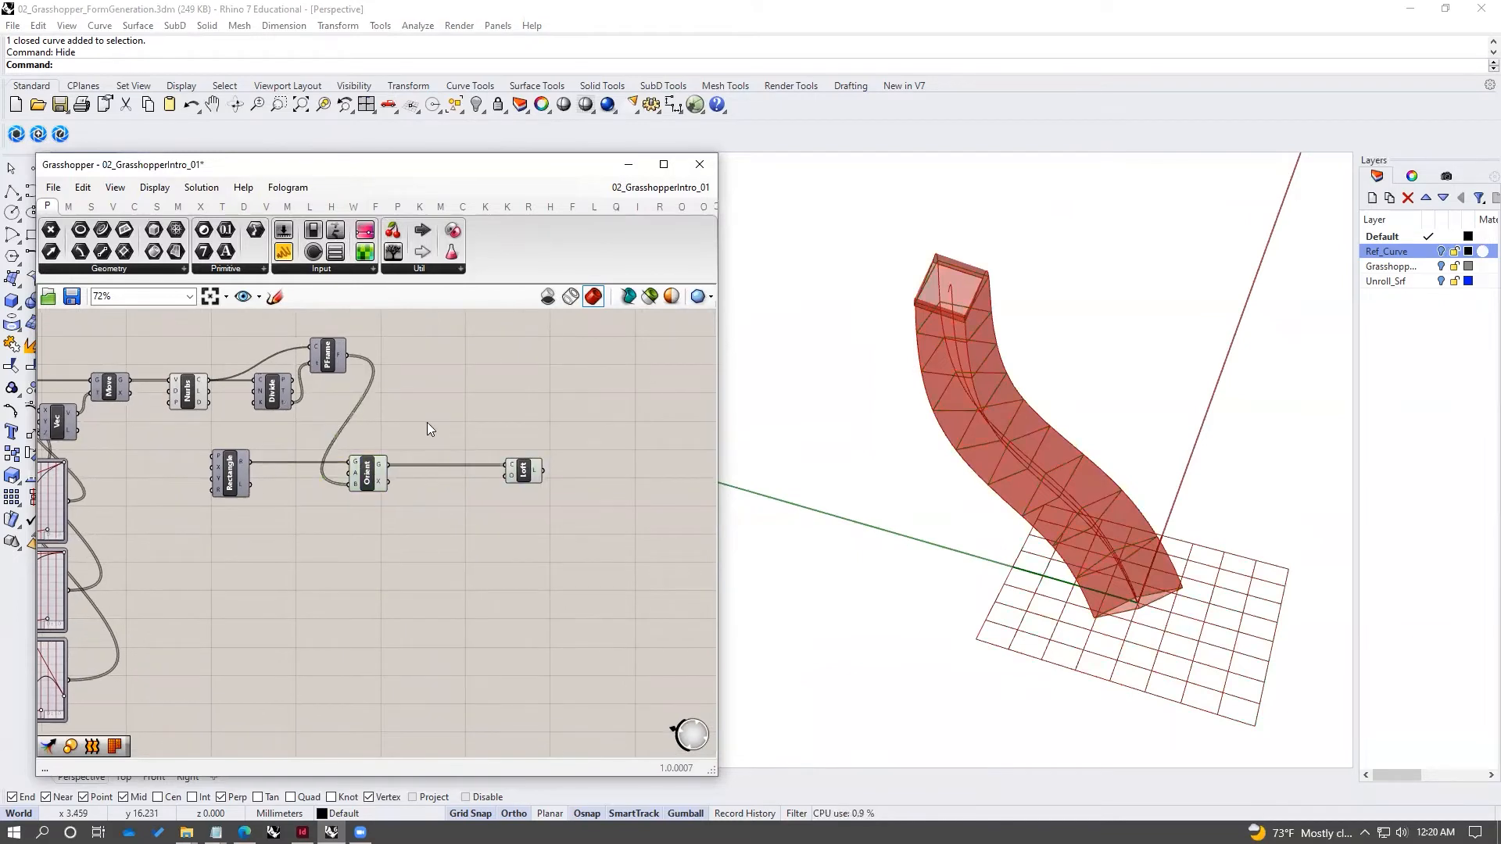
left_click_drag(427, 422, 318, 508)
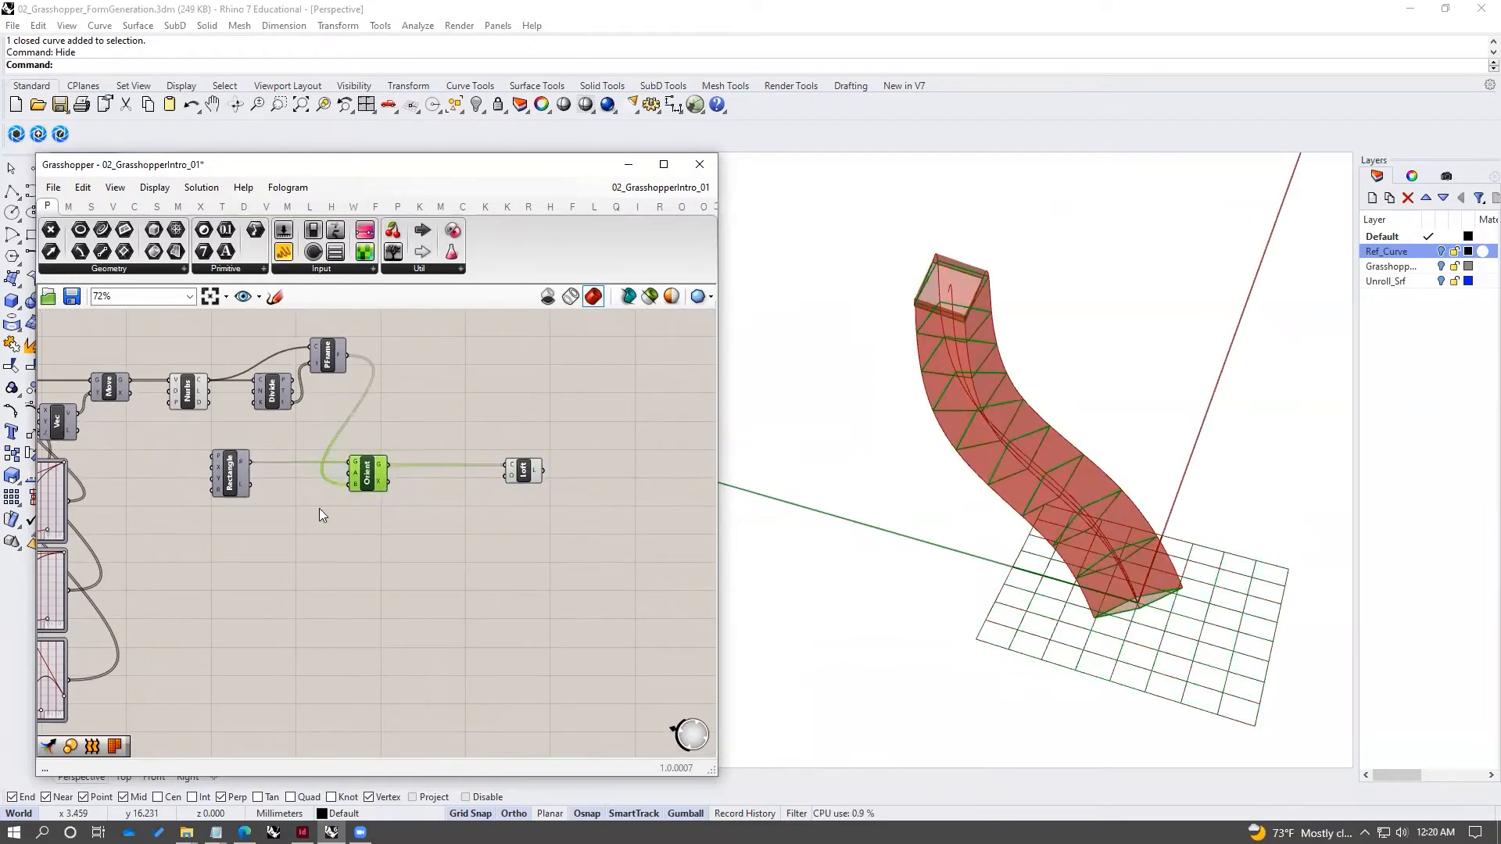
left_click(387, 447)
scroll(405, 427, "up", 2)
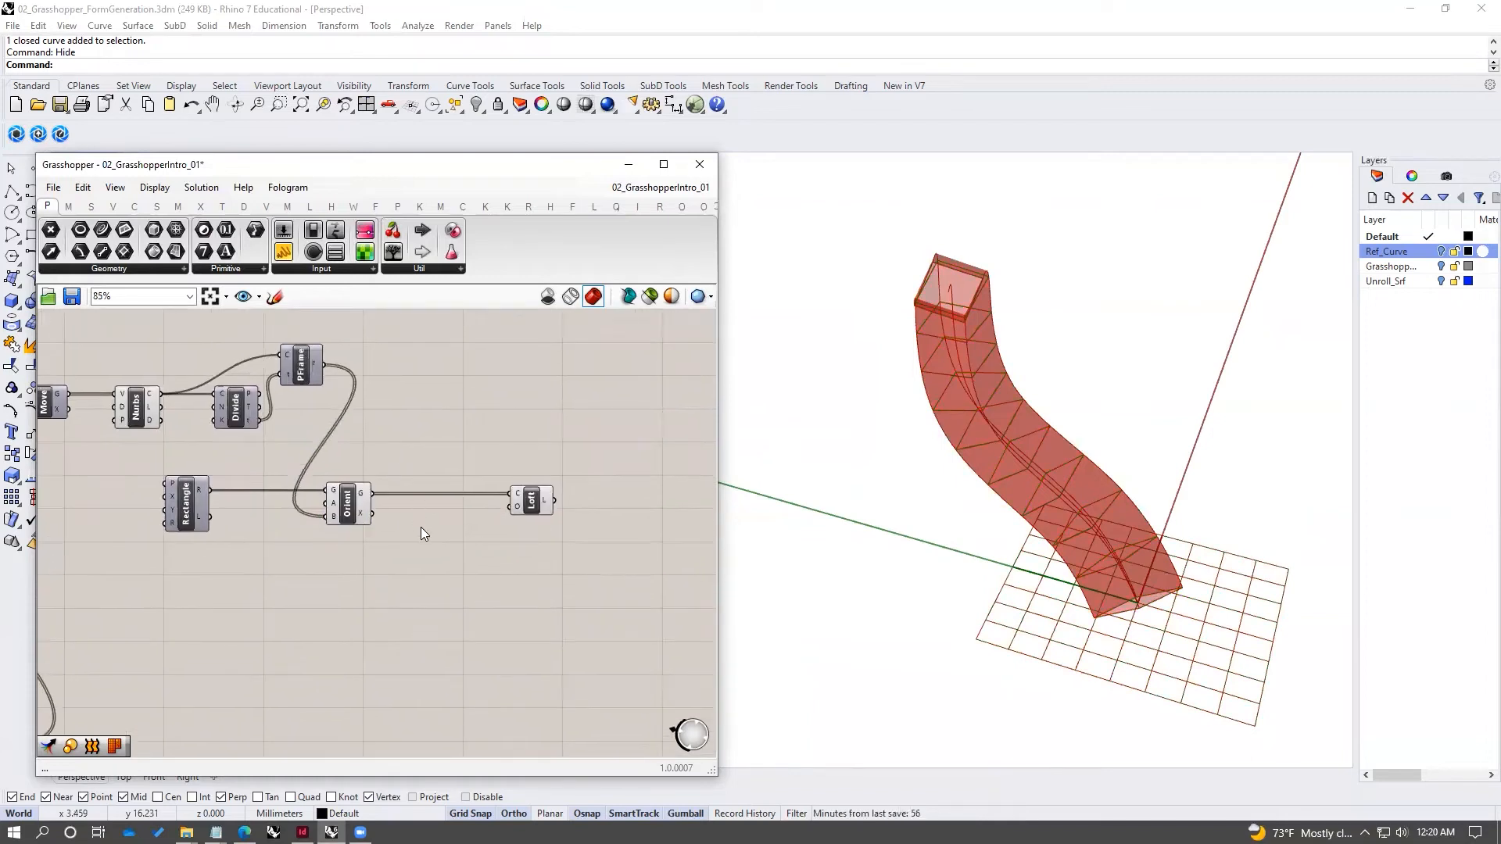
double_click(435, 544)
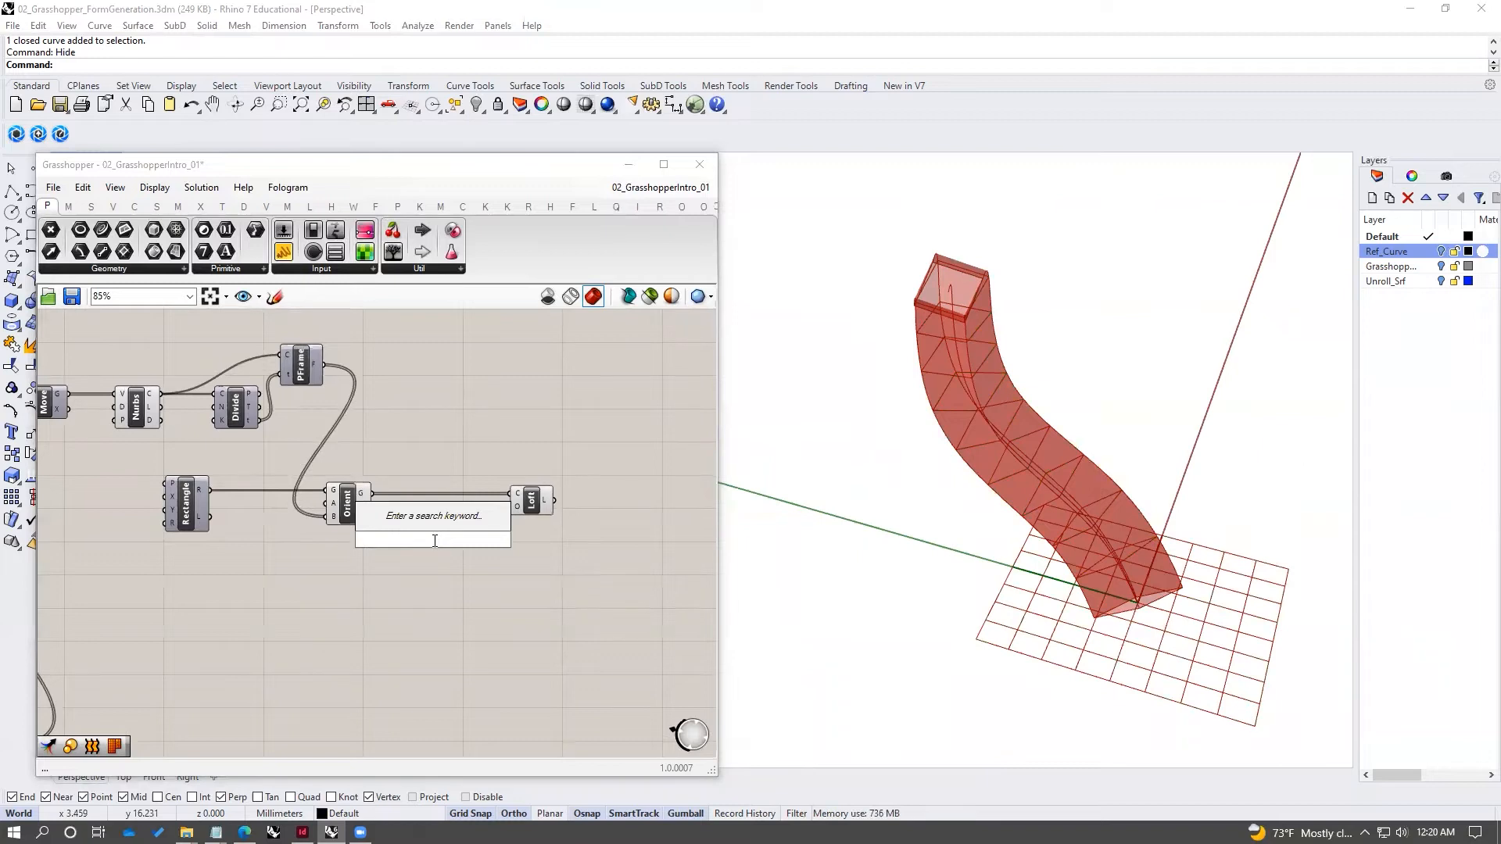
type("rotate")
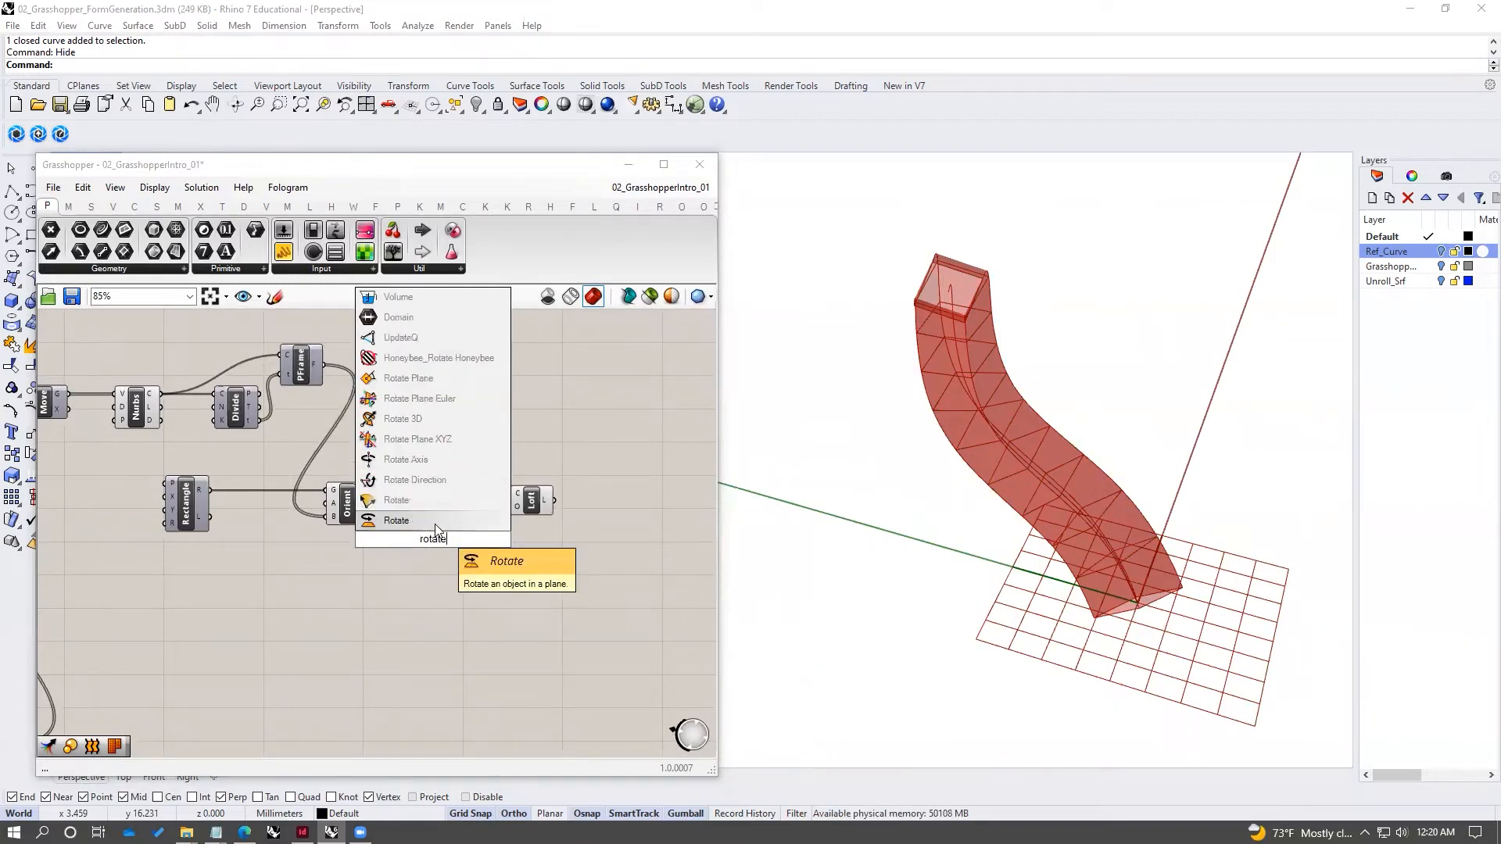
left_click(434, 521)
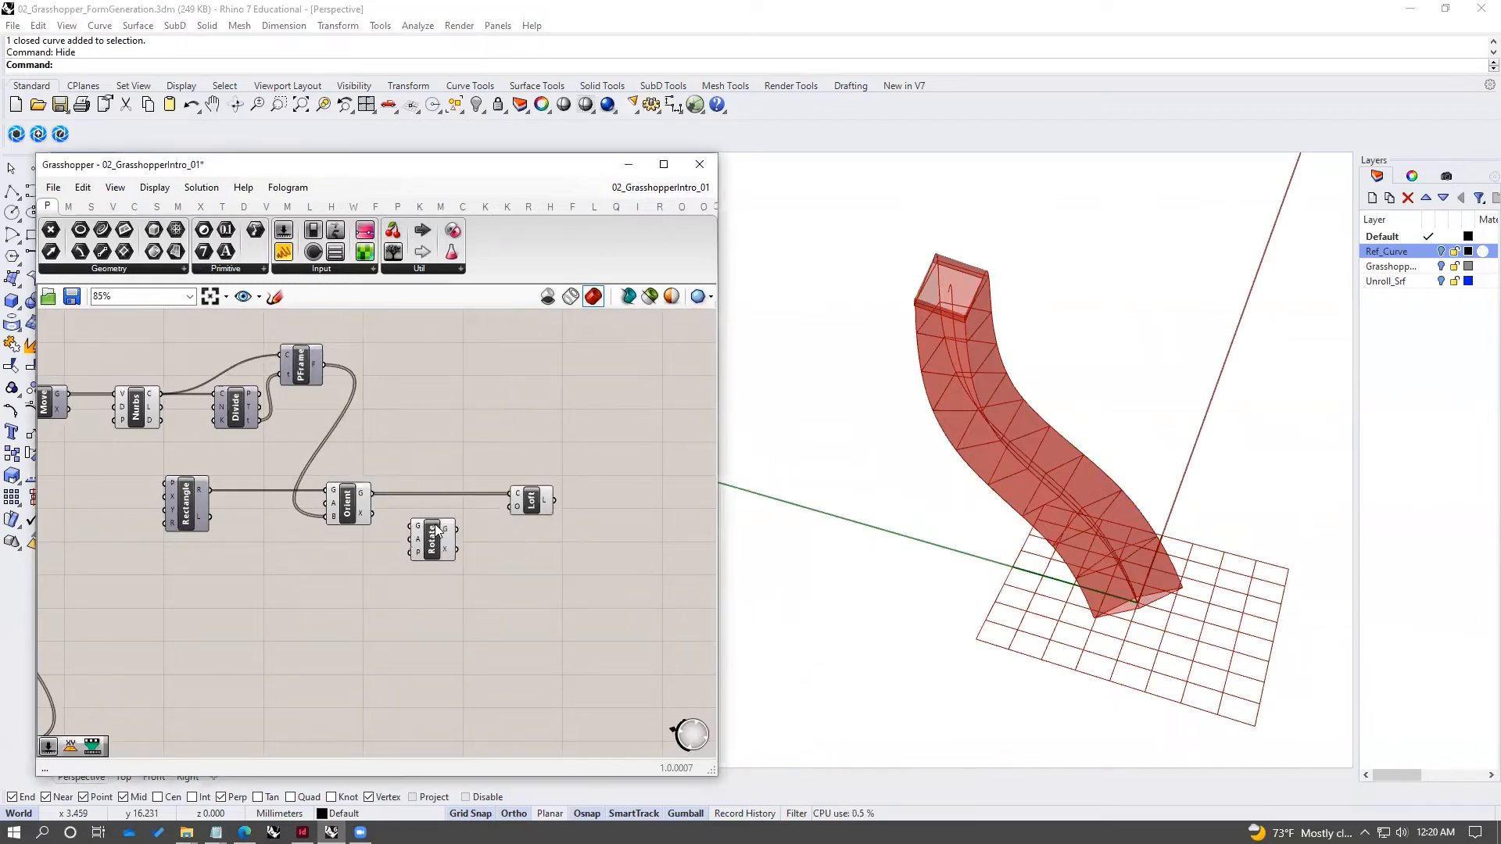
- Connect Orient's geometry output to Rotate's geometry input and switch Rotate's angle input to Degrees
left_click_drag(371, 493, 415, 529)
mouse_move(418, 534)
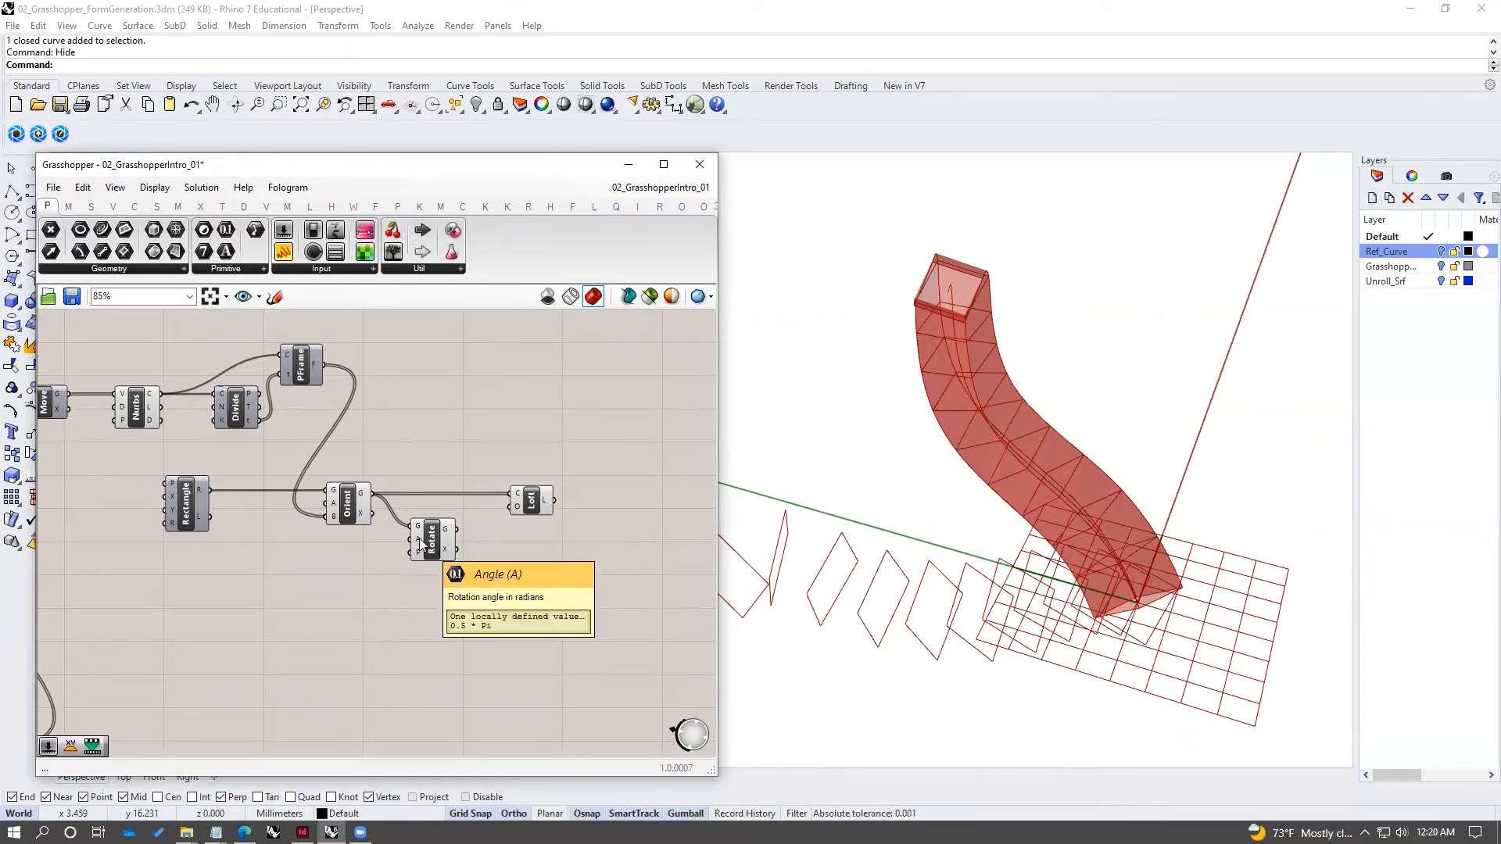
right_click(420, 542)
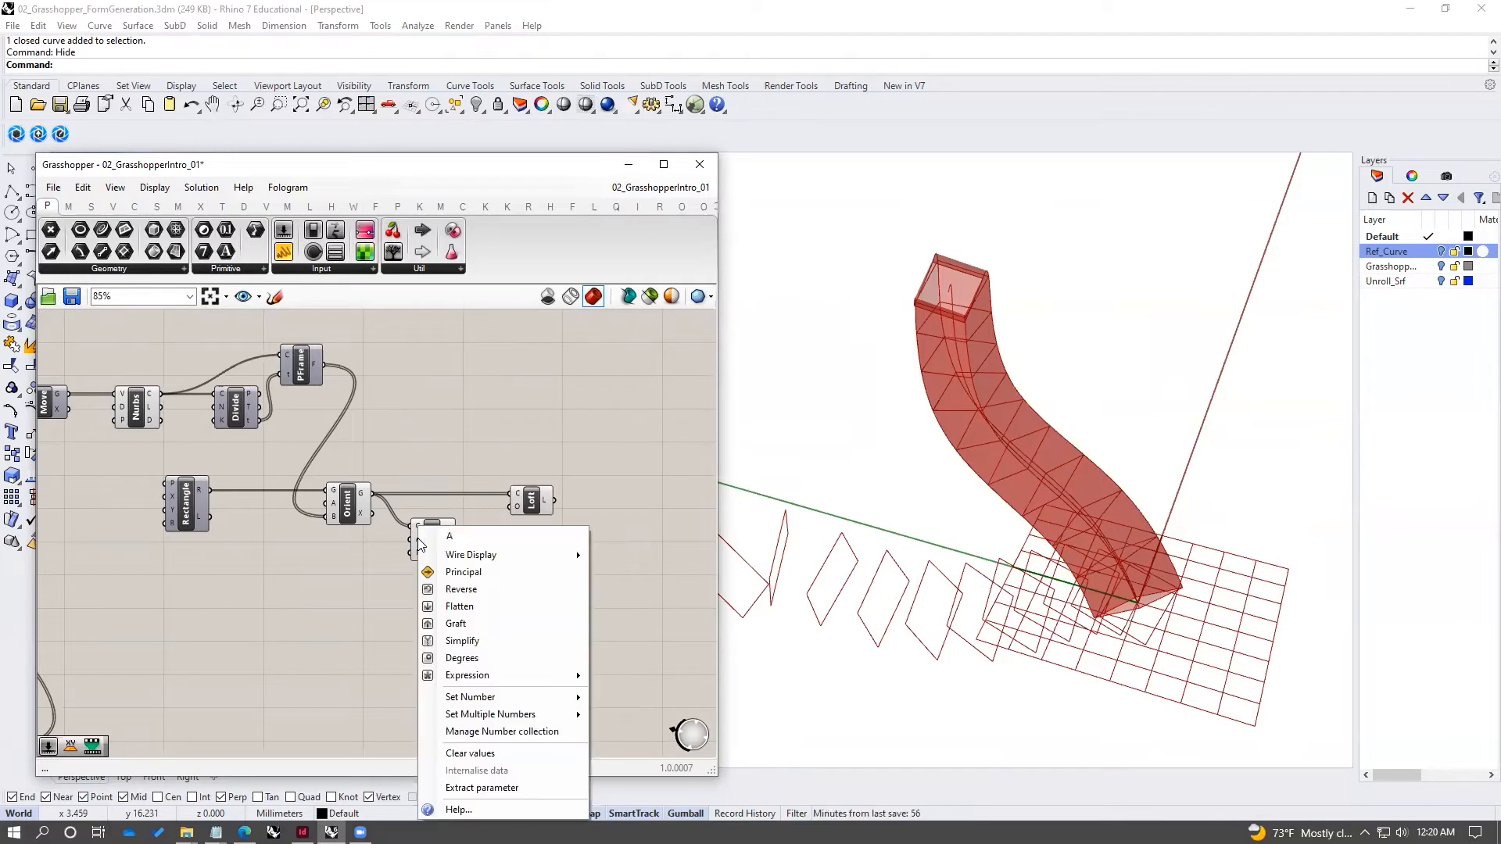
left_click(469, 663)
- Place Rotate between Orient and Loft, connecting Perp Frame's frames to its plane input and its geometry output to Loft's curves input
left_click_drag(420, 539, 428, 536)
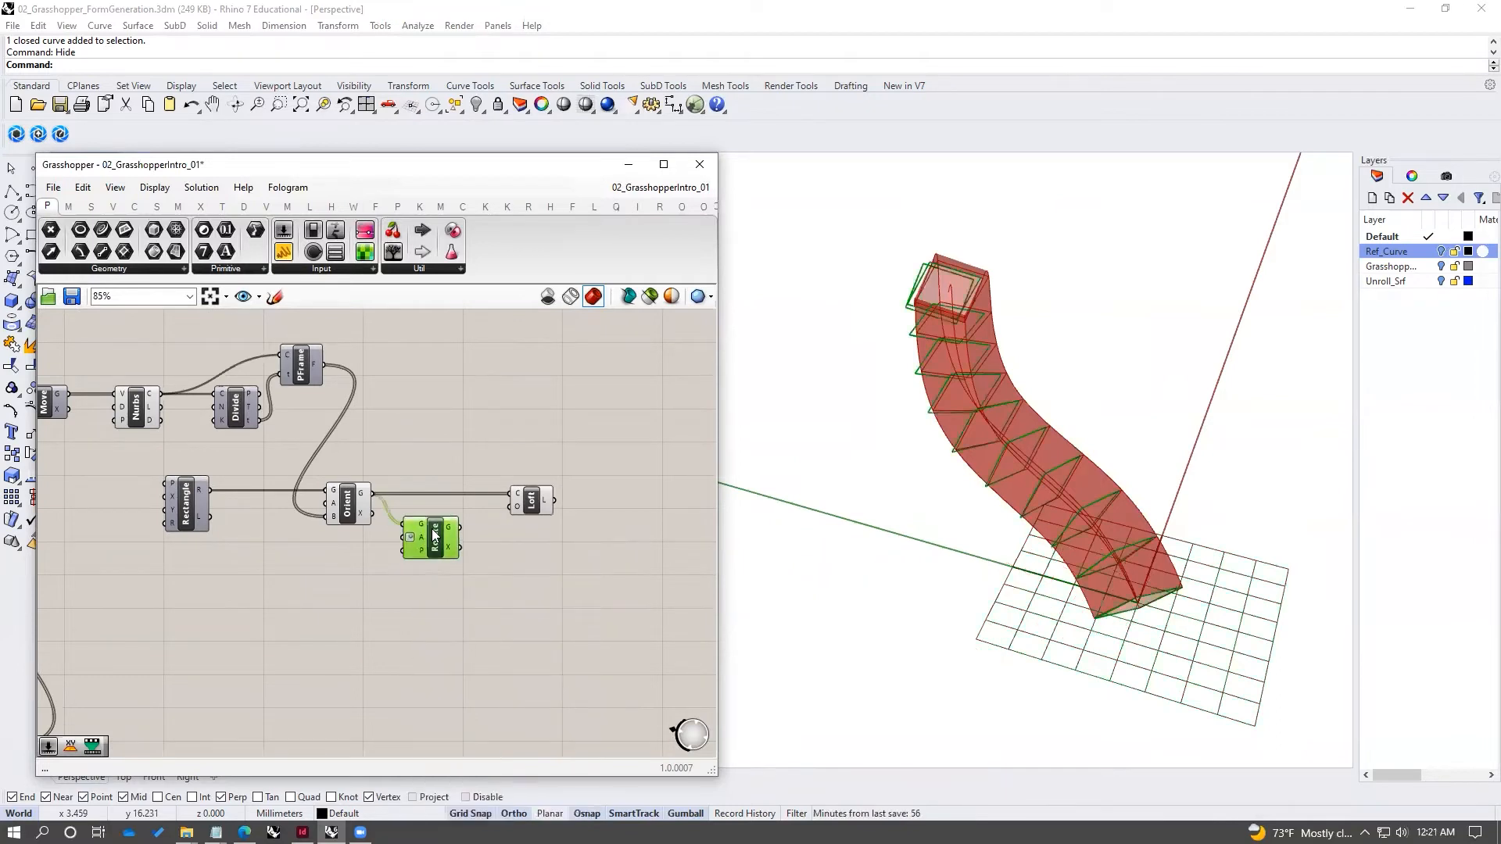
left_click(423, 478)
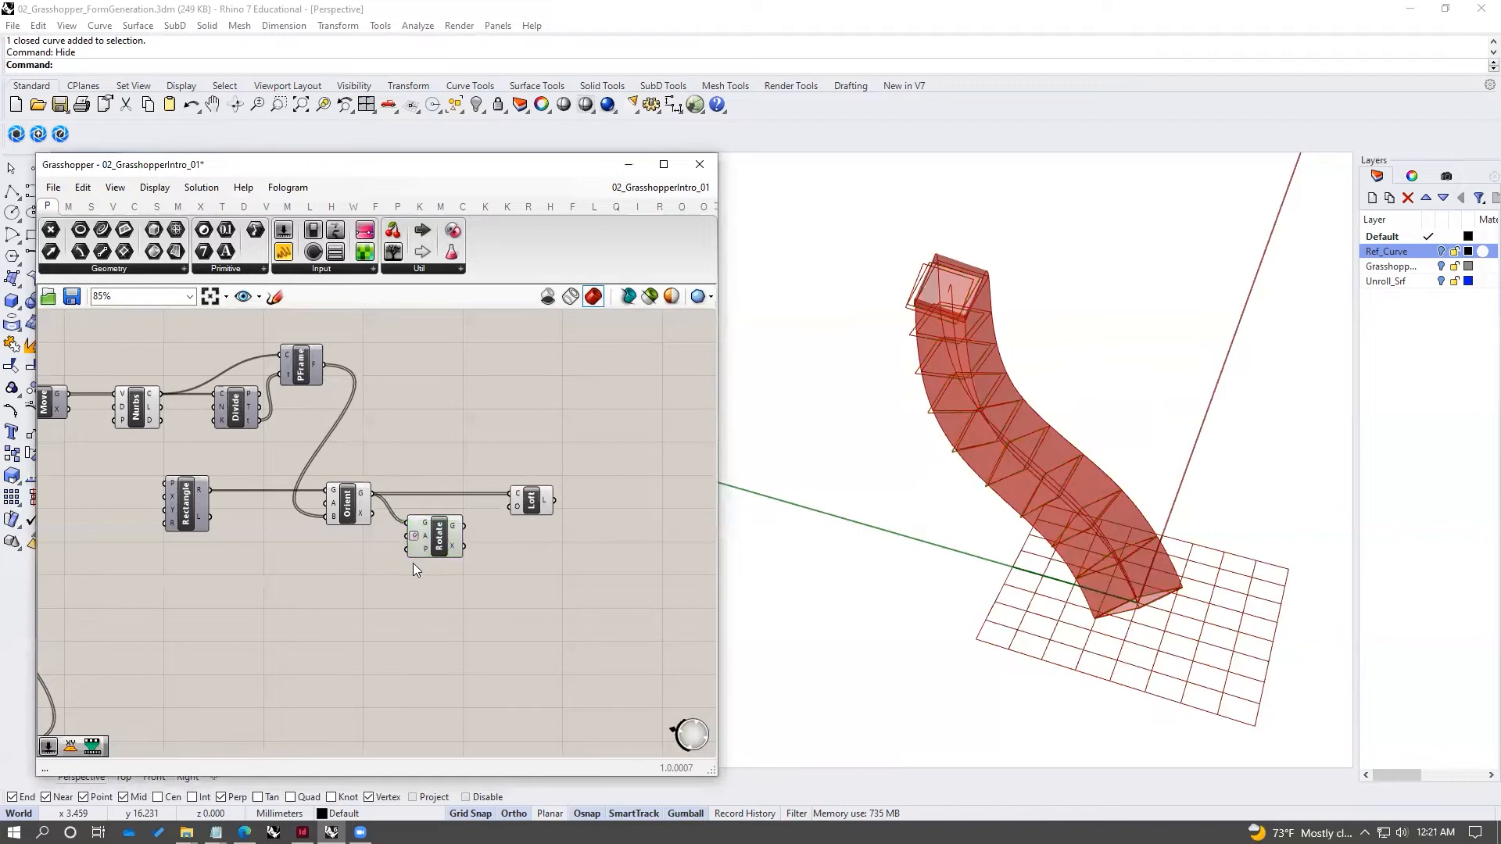
left_click_drag(438, 541, 438, 538)
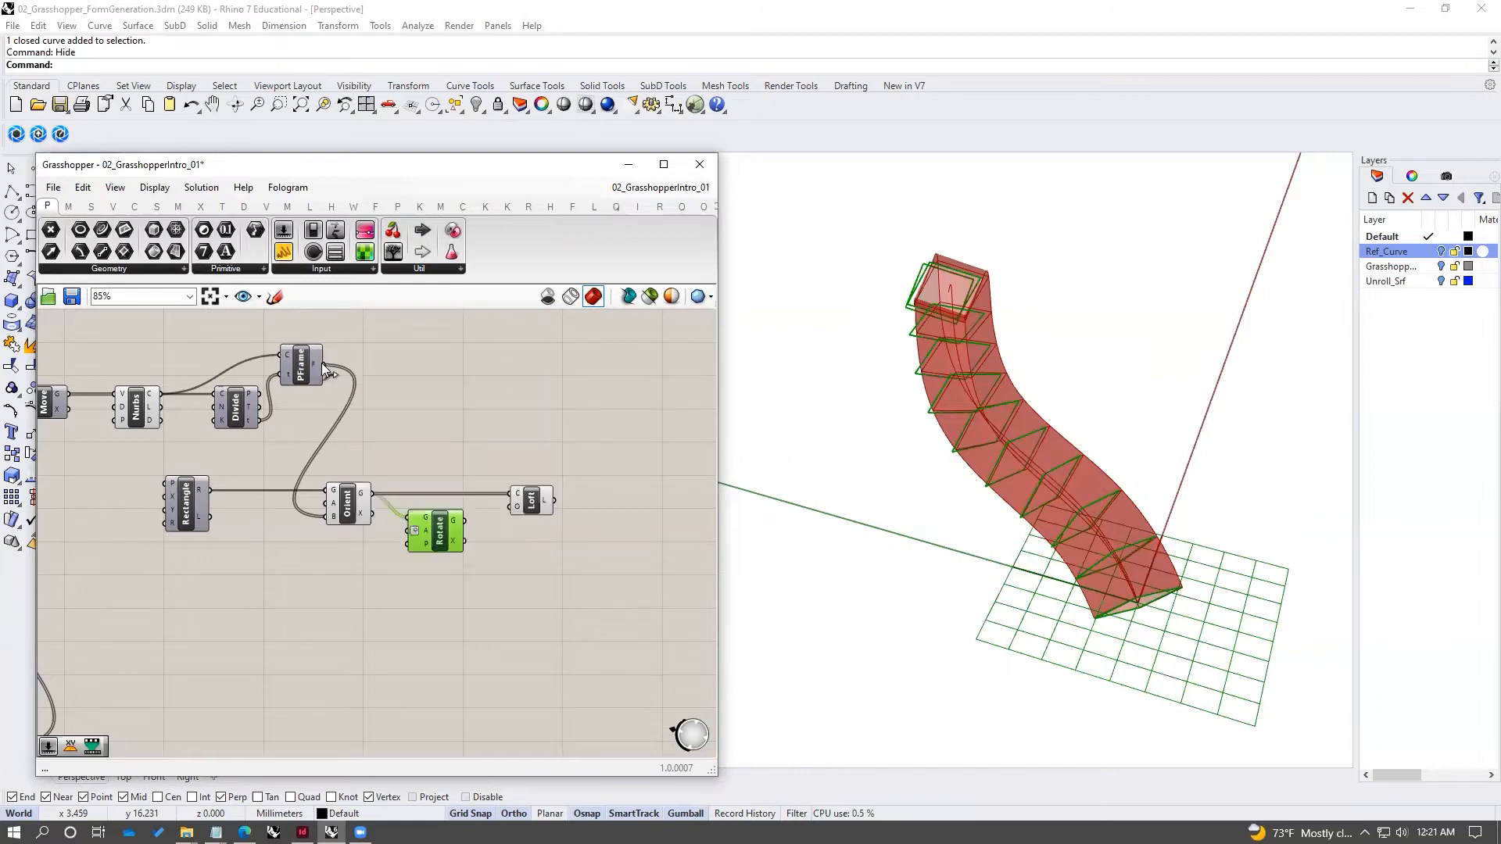
left_click_drag(327, 369, 430, 519)
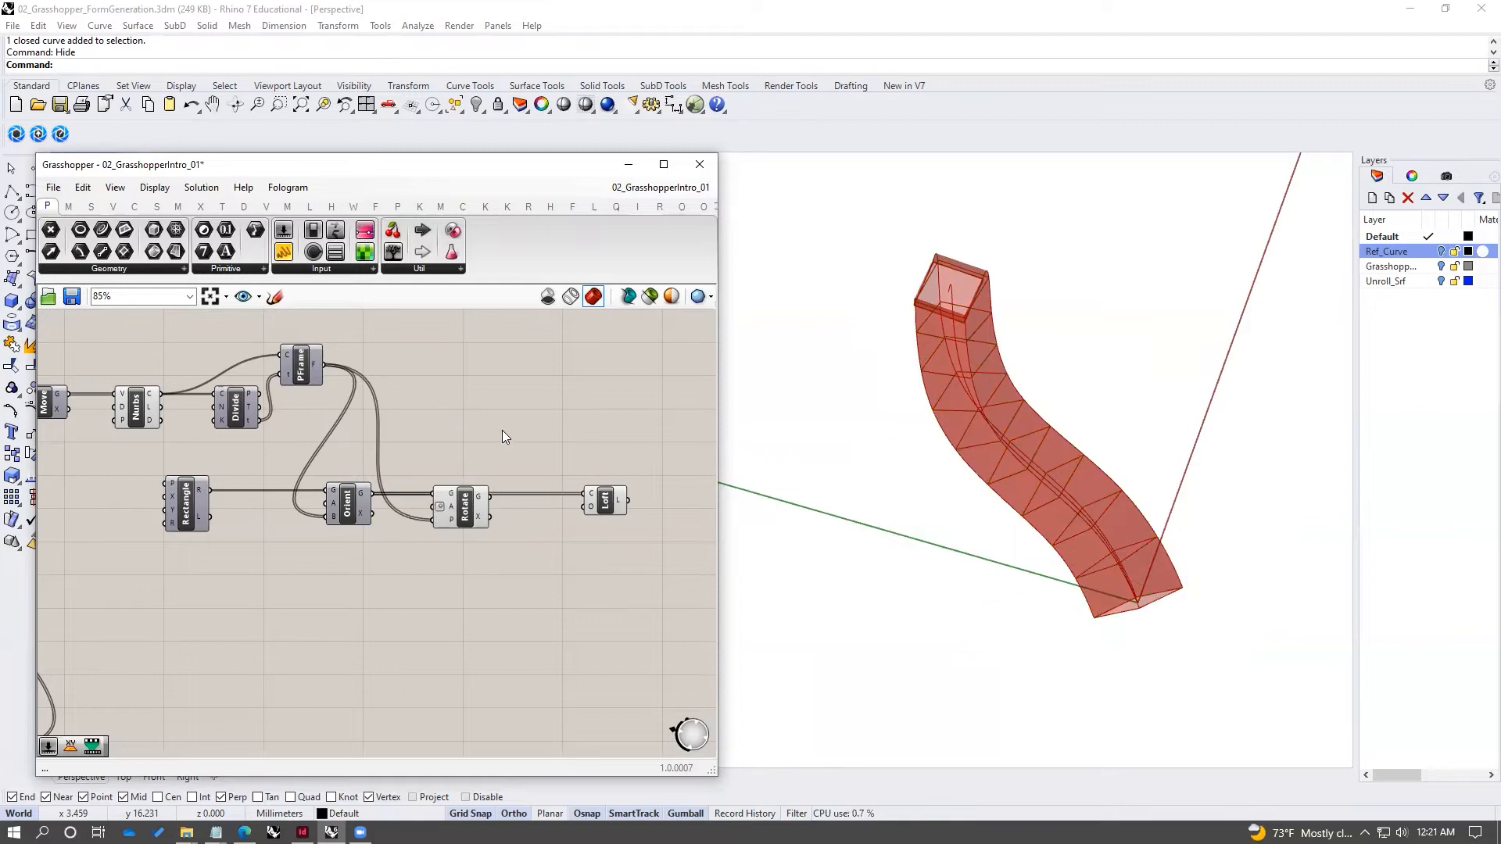
- Shift Rotate slightly lower between Orient and Loft, and add a Remap Numbers component below Orient
left_click(459, 500)
left_click_drag(461, 504, 474, 519)
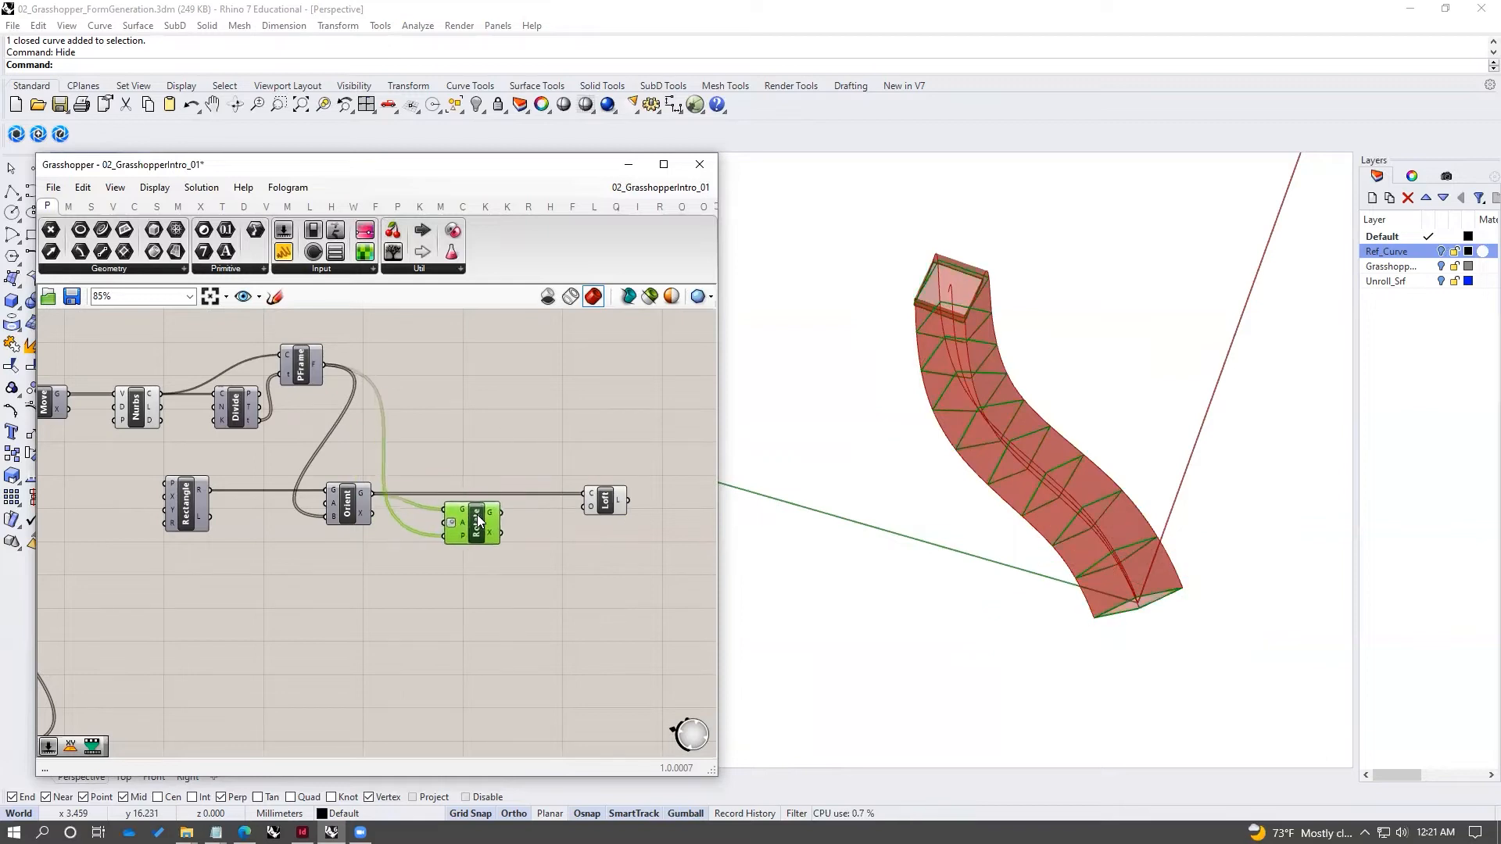
left_click(487, 463)
mouse_move(486, 468)
right_mouse_down()
mouse_move(519, 444)
mouse_move(465, 479)
right_mouse_up()
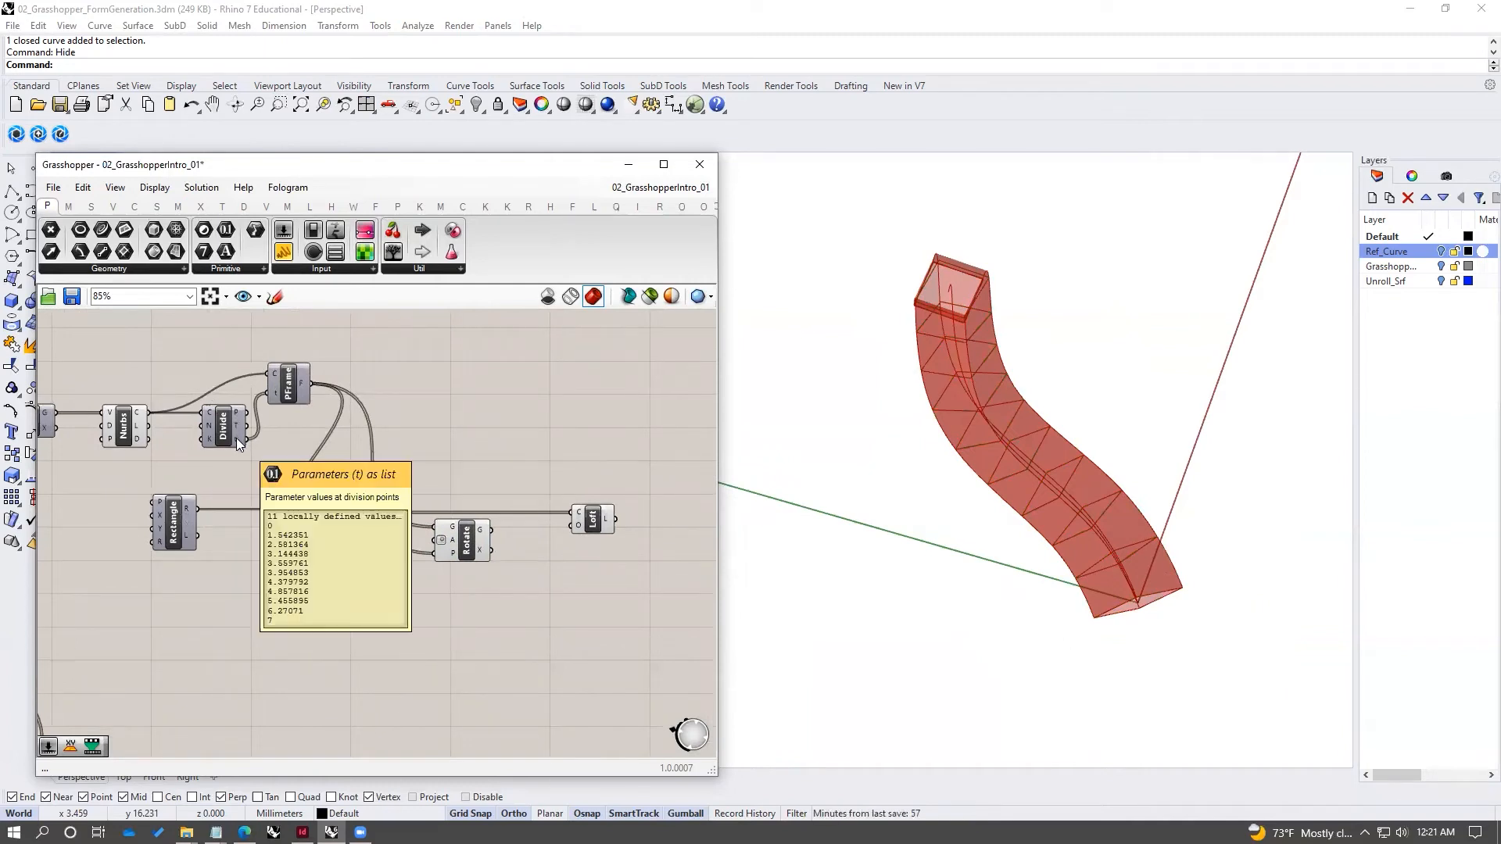
double_click(319, 595)
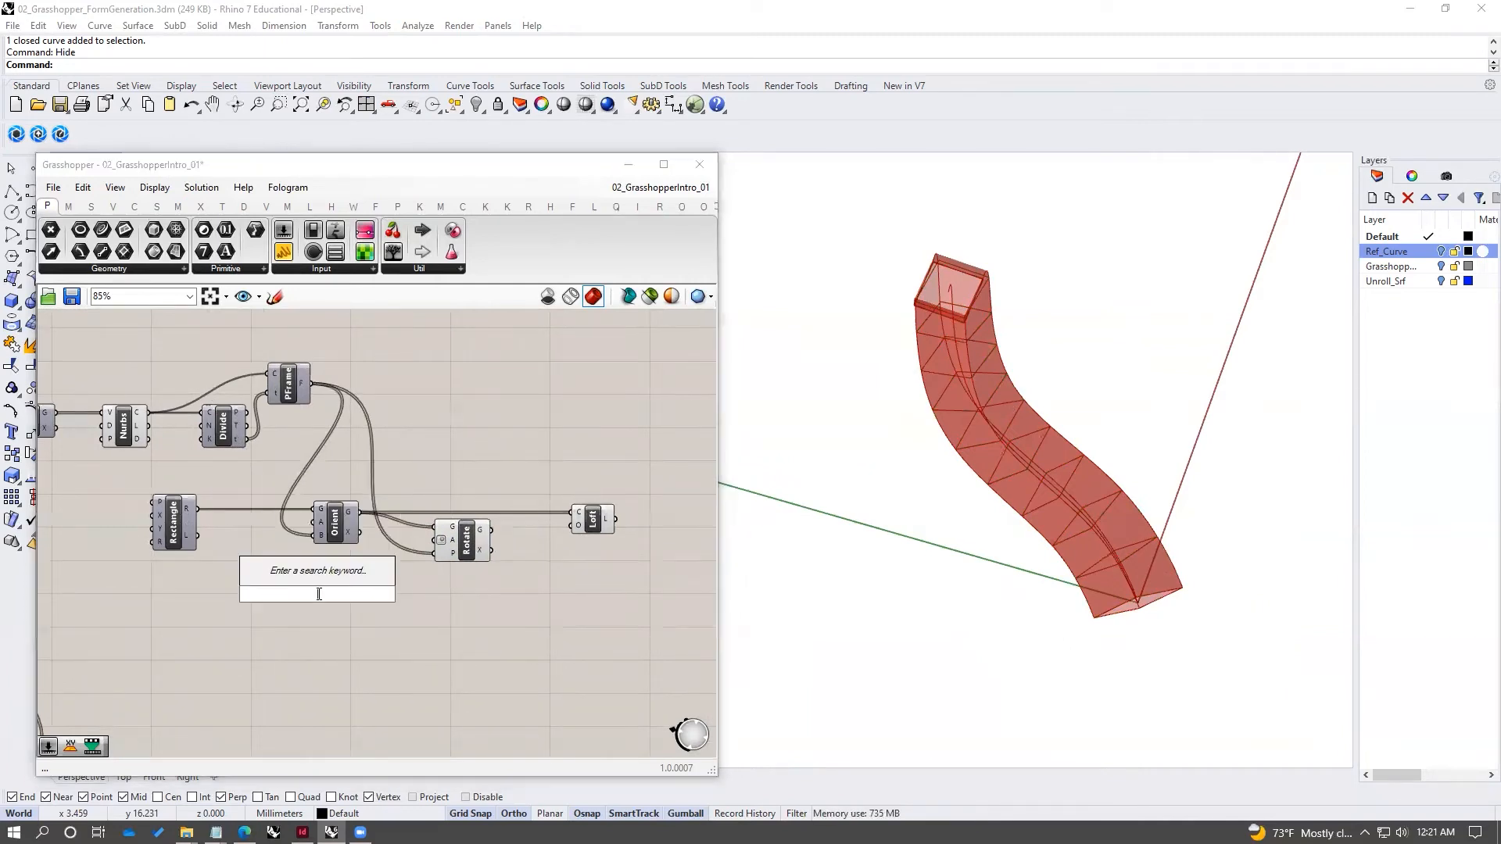
type("remap")
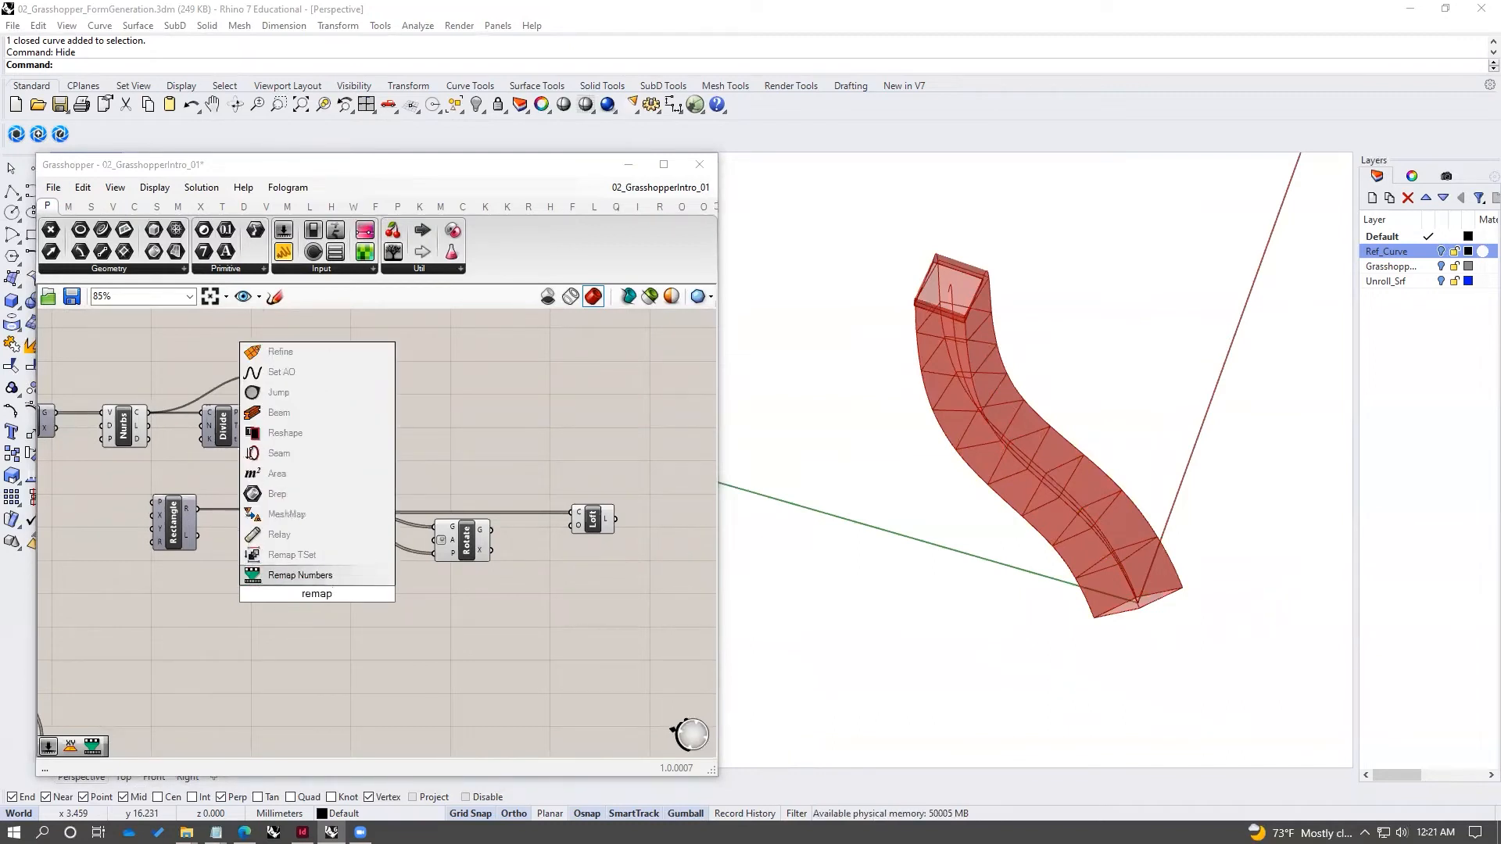
key("Return")
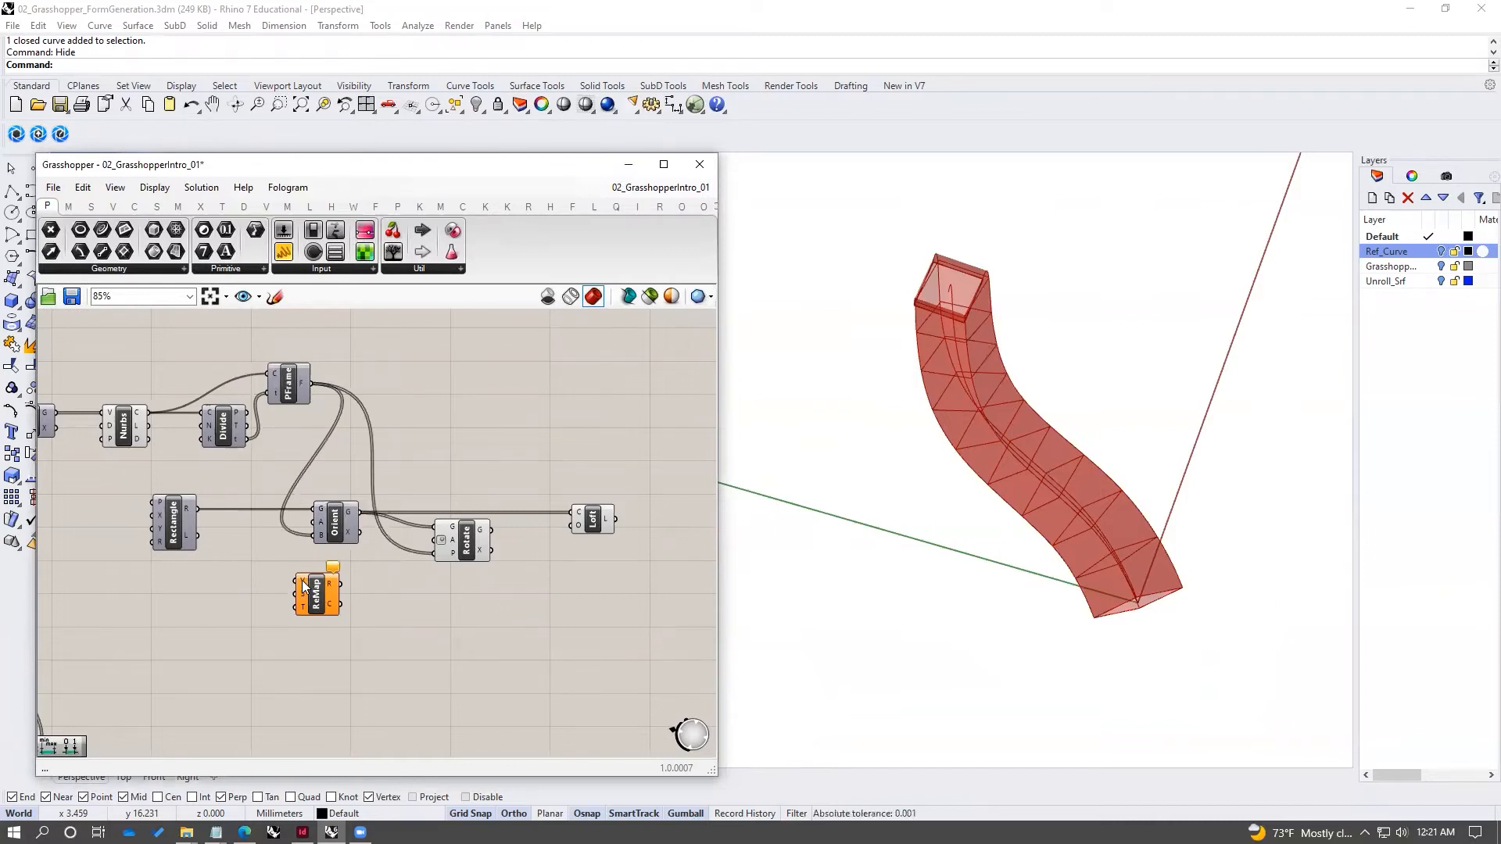
- Connect Divide Curve's parameters output to Remap Numbers' value input and align Remap Numbers beneath Orient
mouse_move(305, 599)
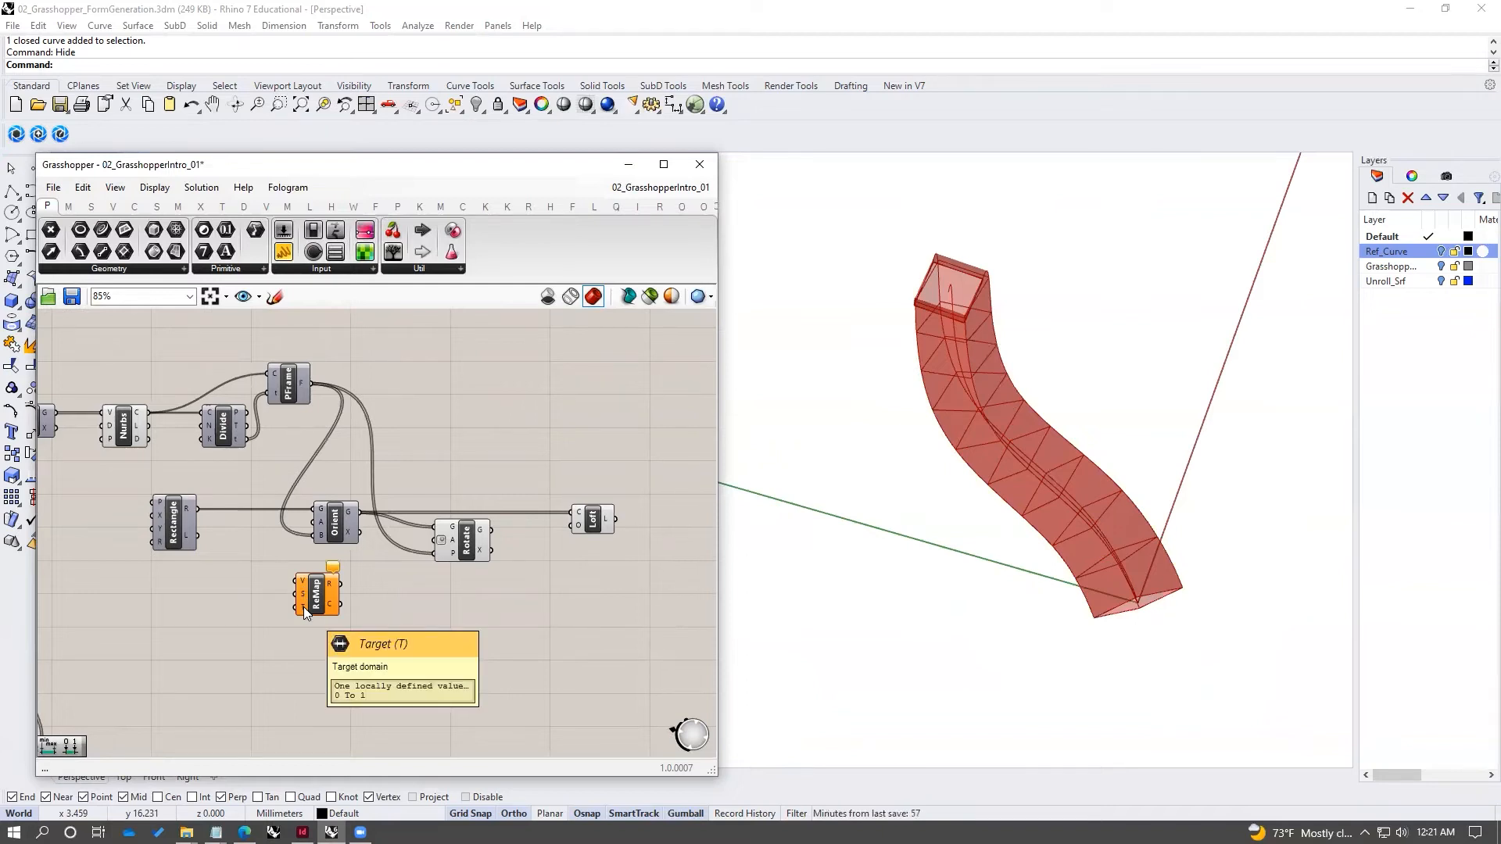
left_click_drag(318, 592, 326, 595)
left_click(267, 556)
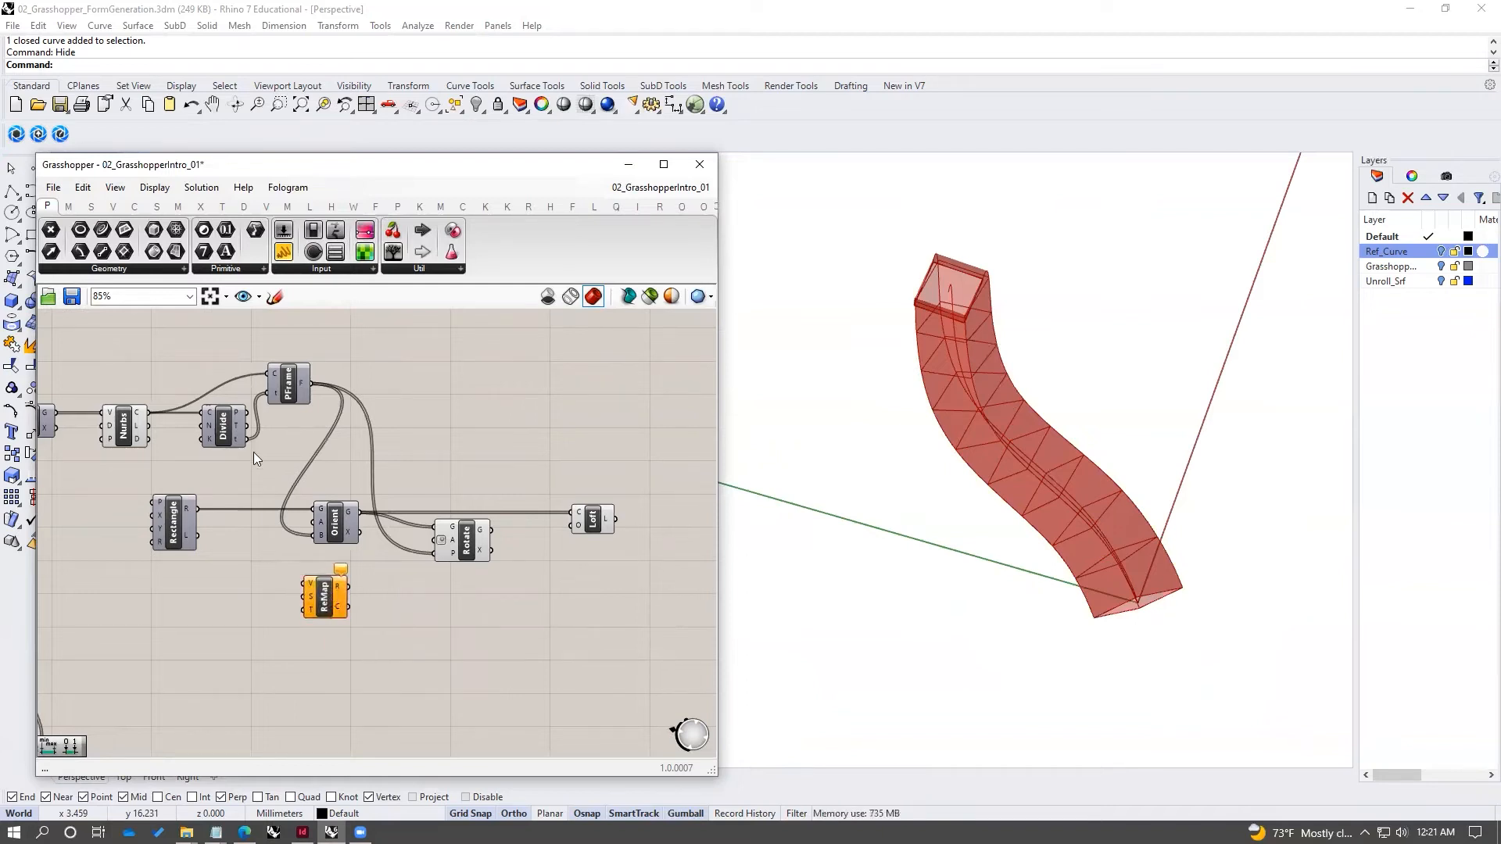
left_click_drag(246, 438, 337, 595)
left_click(268, 609)
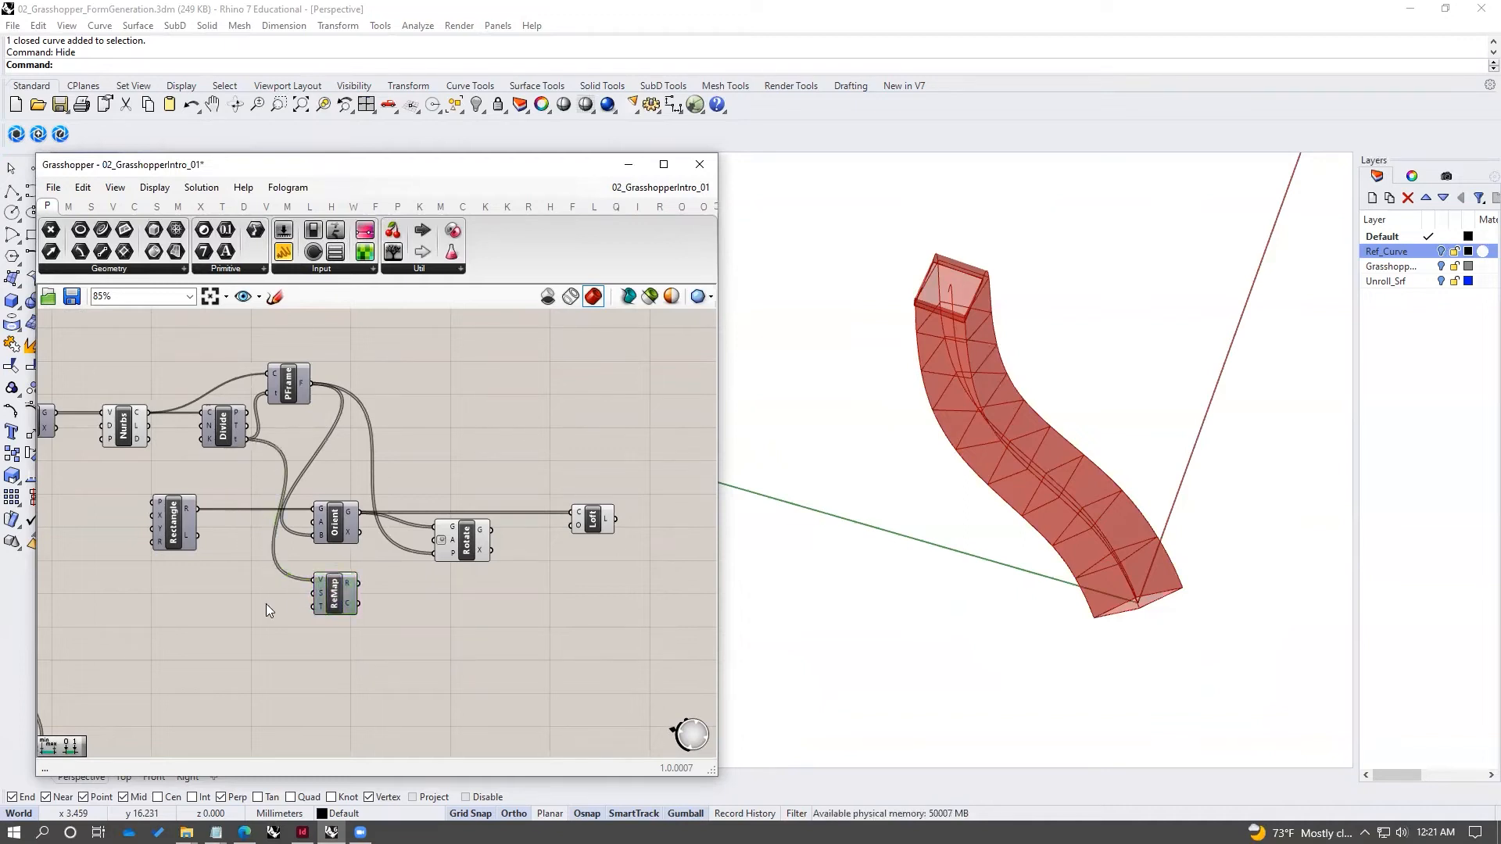
- Add a Bounds component fed by Divide Curve's parameters and connect its domain output to Remap Numbers' source input
double_click(253, 597)
type("bounds")
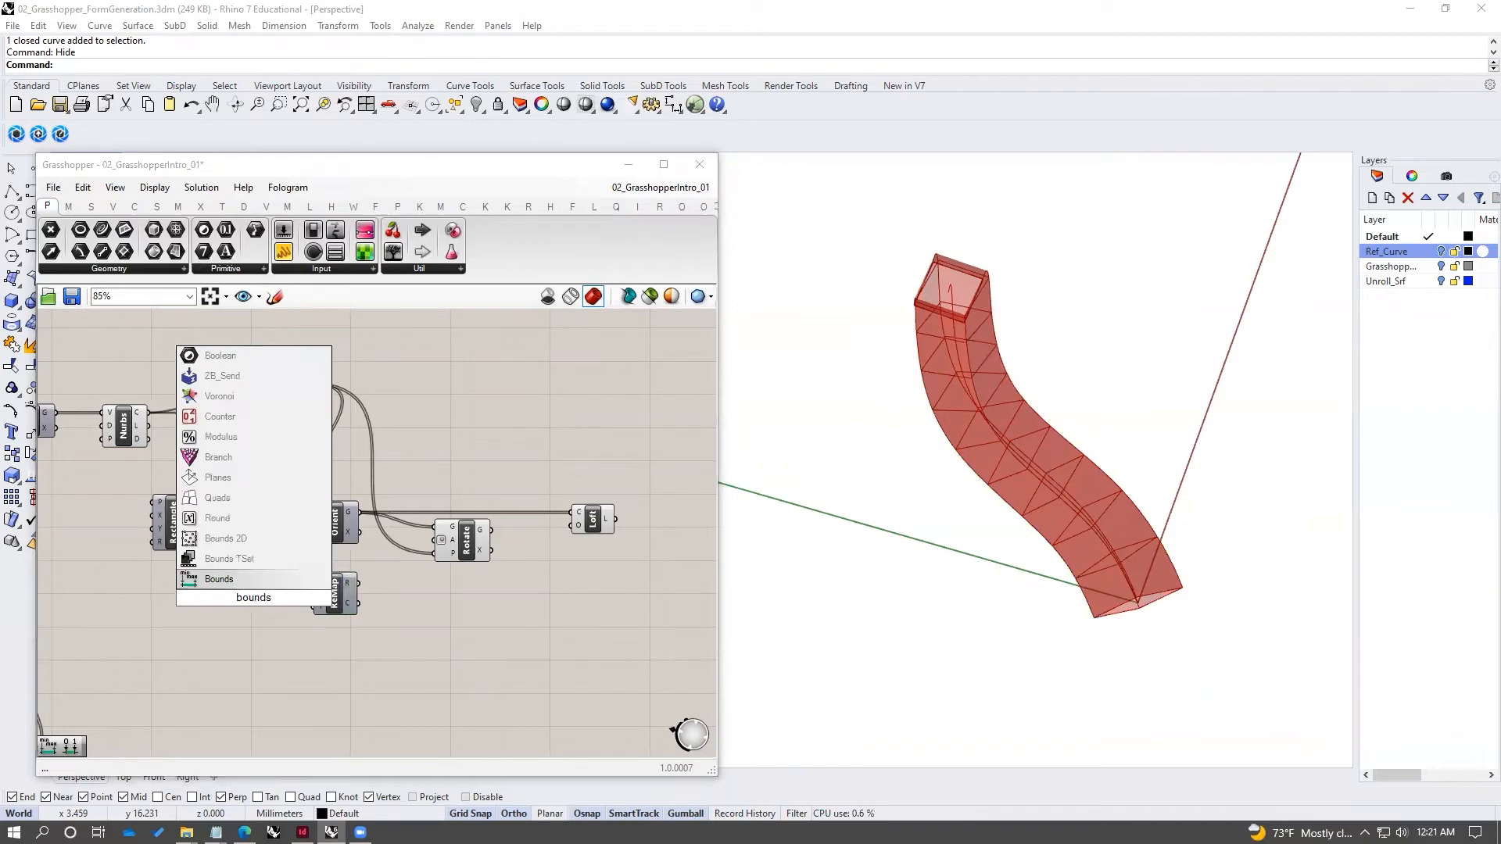
key("Return")
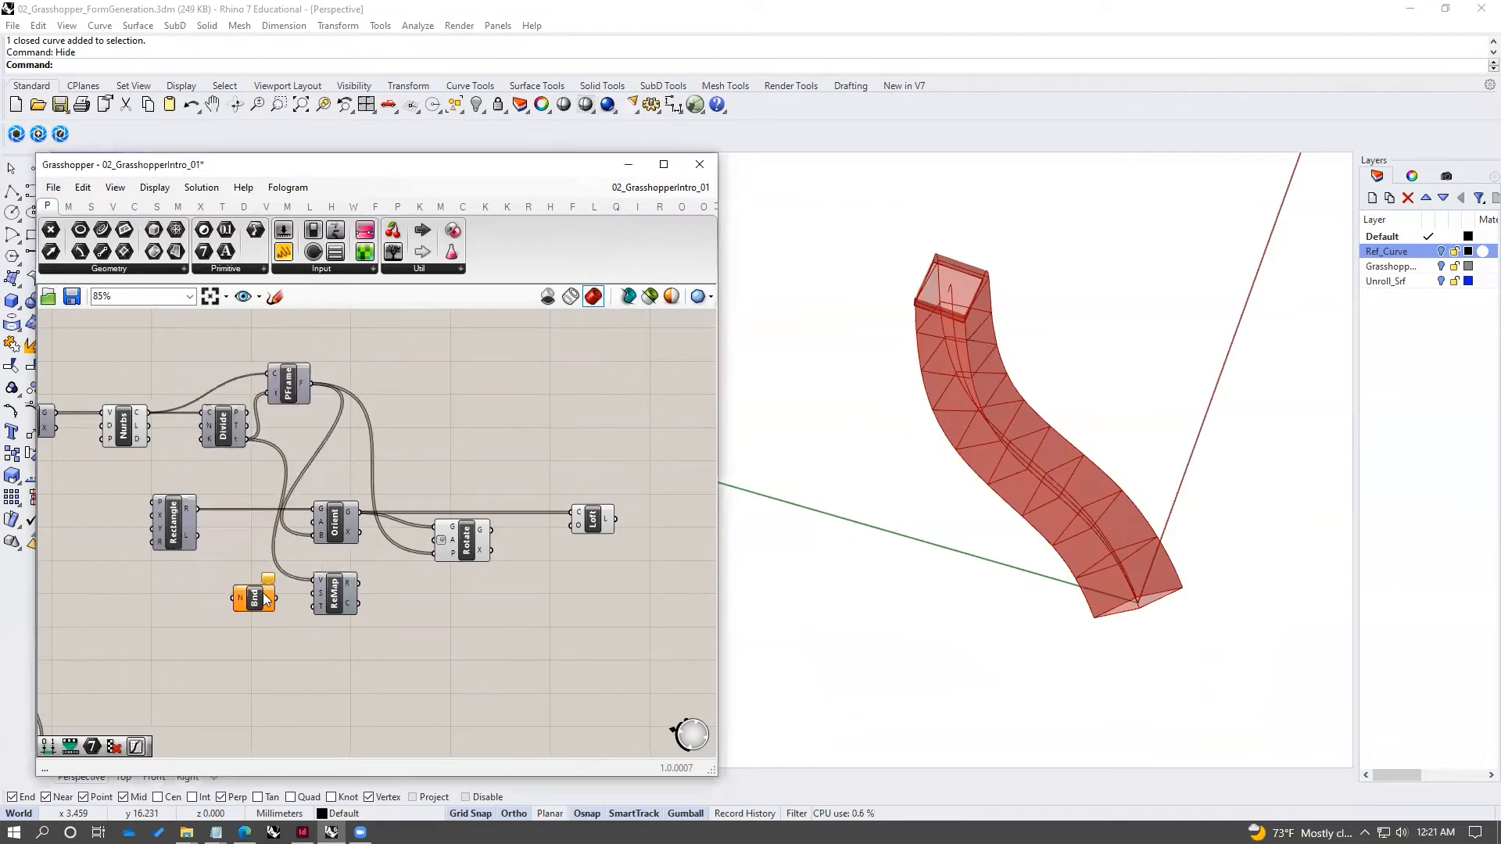
left_click_drag(246, 439, 239, 598)
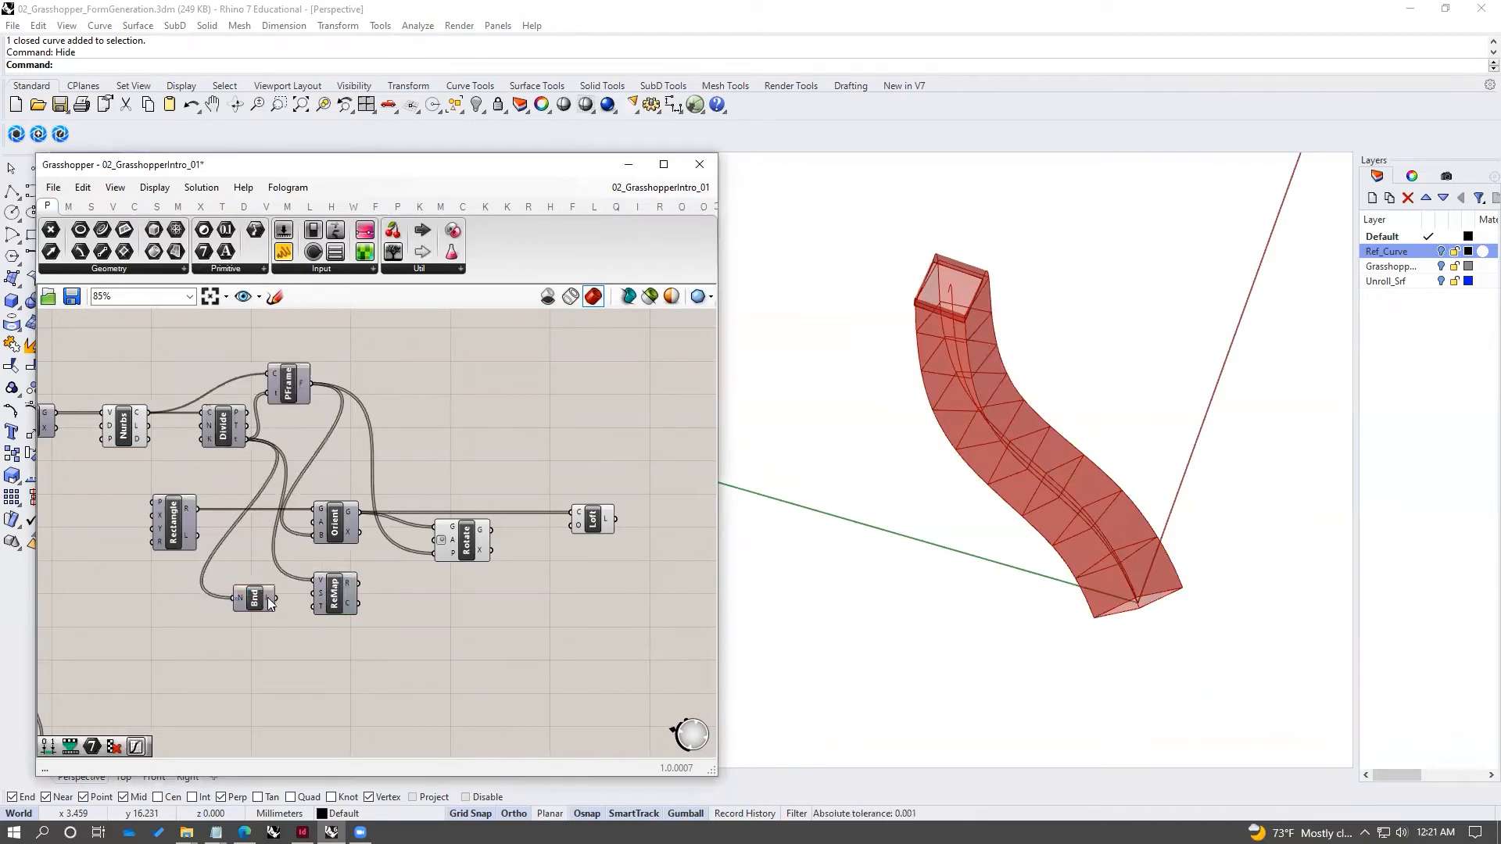
mouse_move(268, 601)
mouse_move(297, 591)
left_mouse_down()
mouse_move(316, 594)
mouse_move(272, 595)
left_mouse_up()
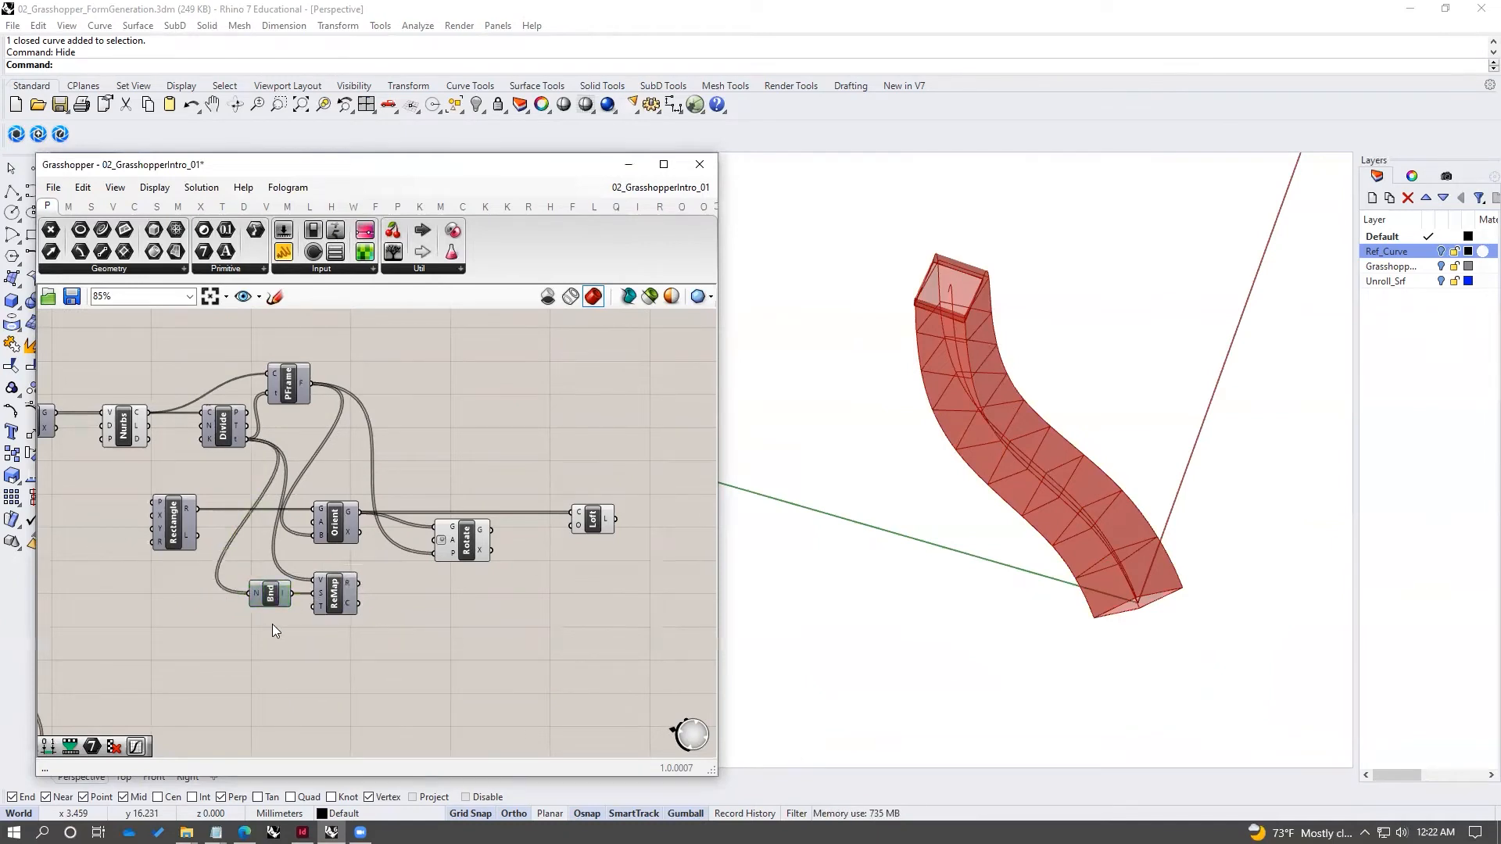
- Set Remap Numbers' target domain to 0 To 180 and connect its mapped output to Rotate's angle input
mouse_move(322, 585)
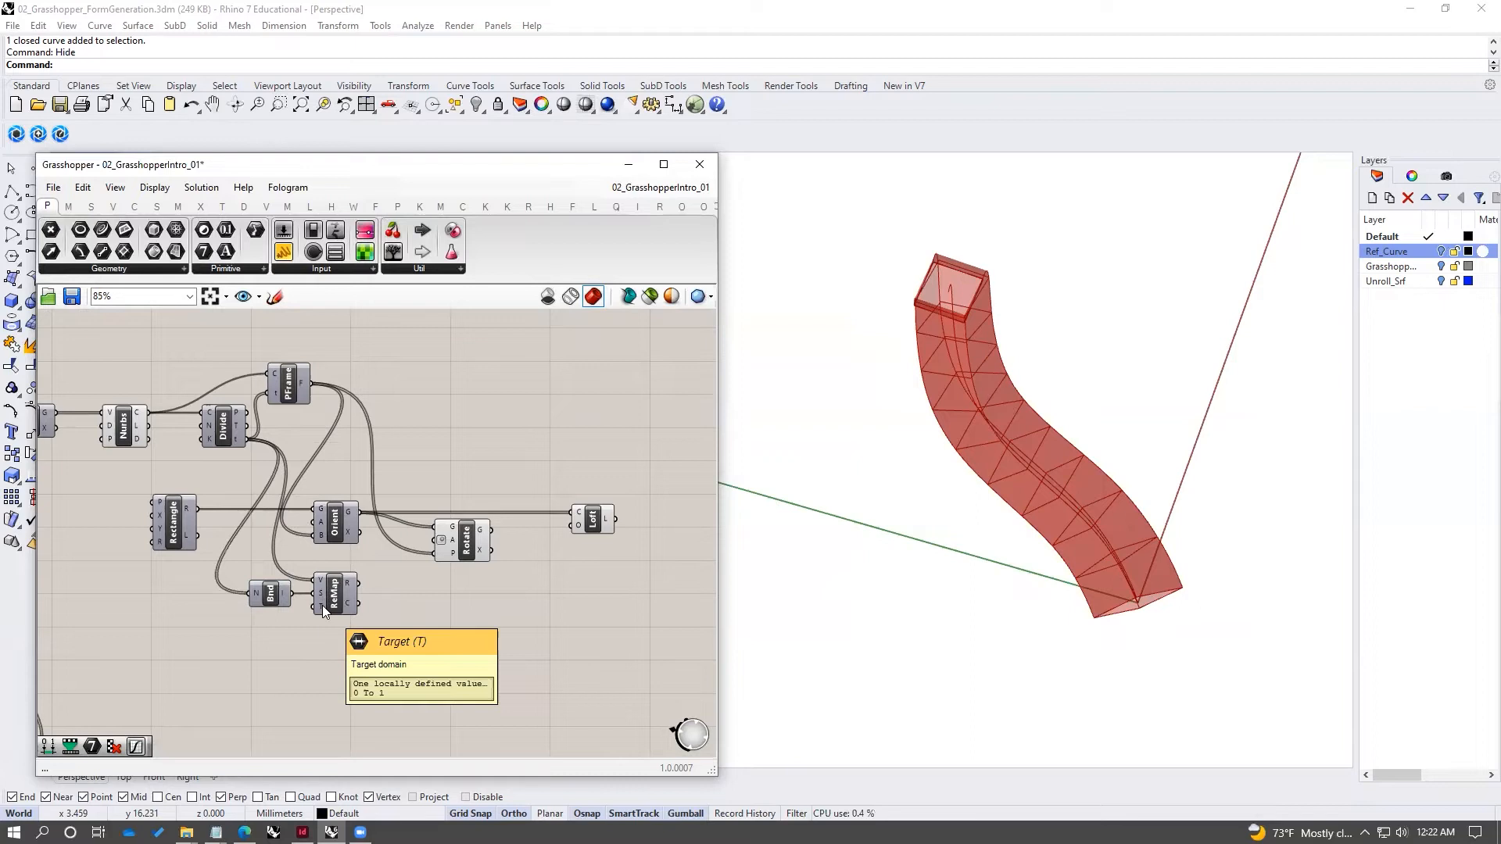
right_click(321, 605)
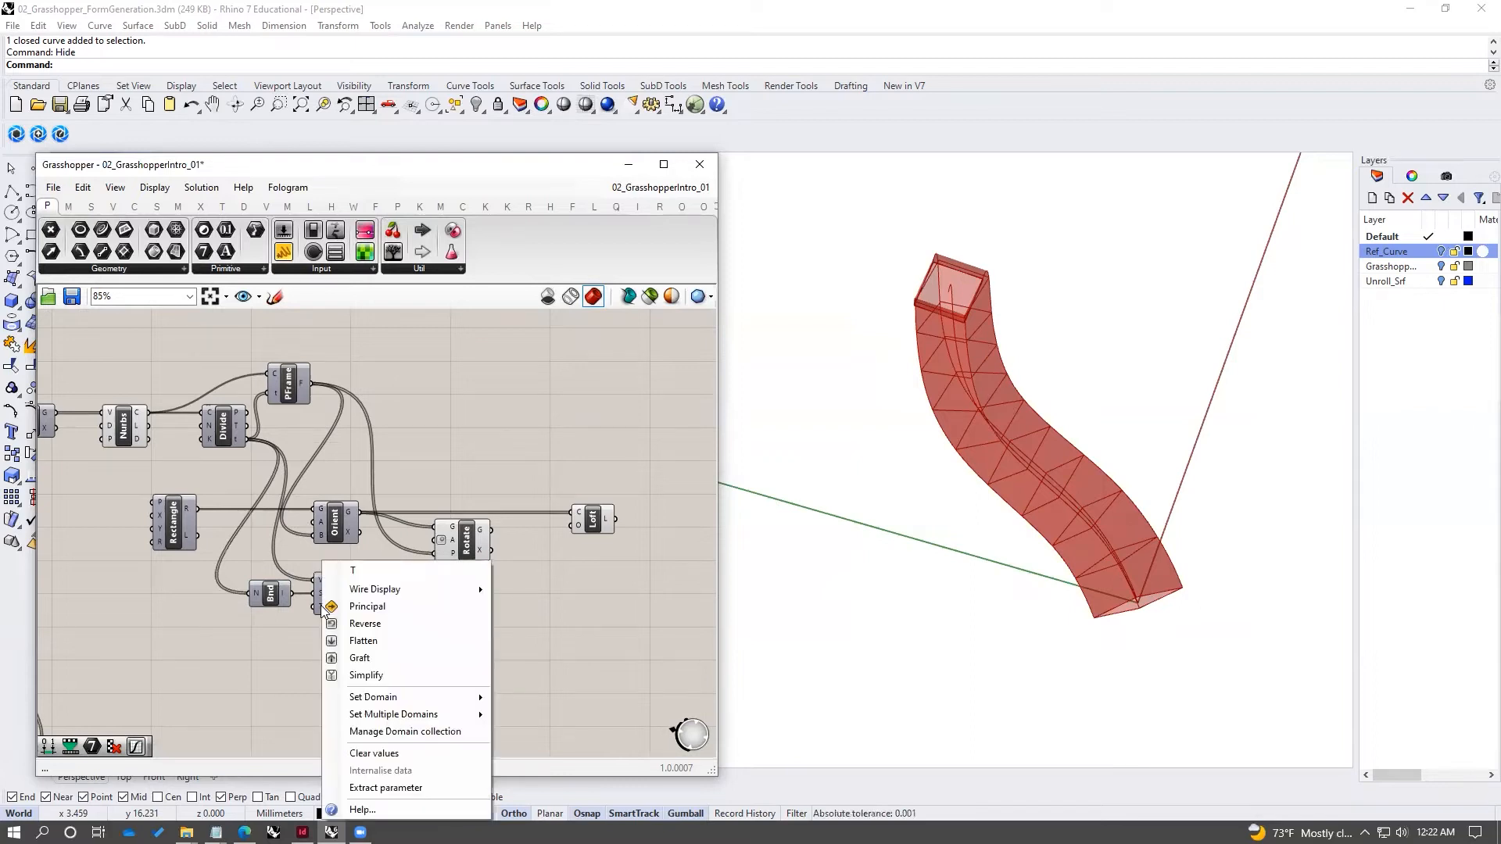
mouse_move(373, 698)
left_click(552, 697)
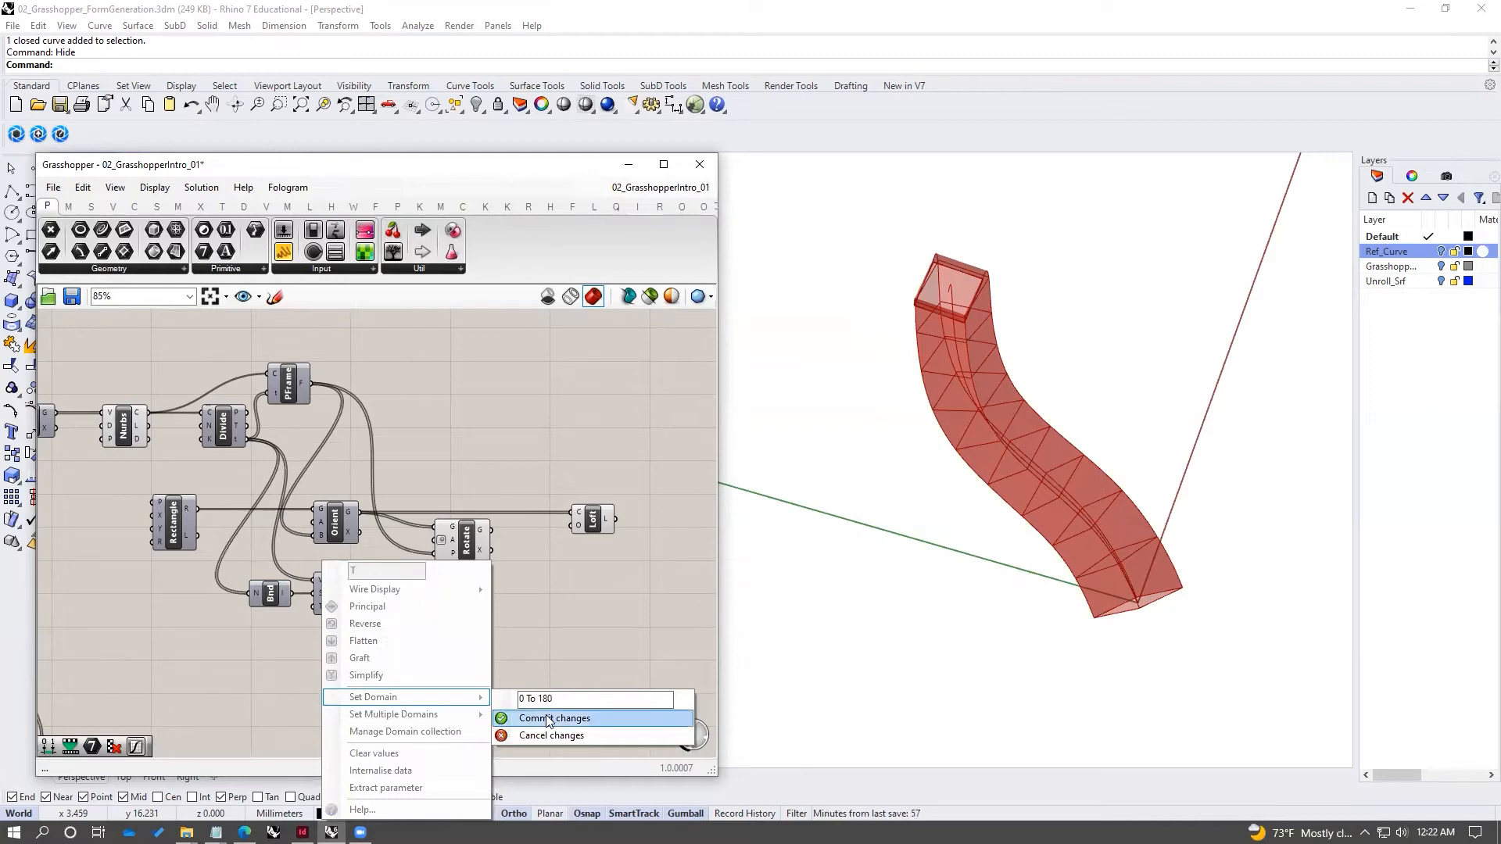
left_click(547, 717)
left_click_drag(359, 583, 432, 541)
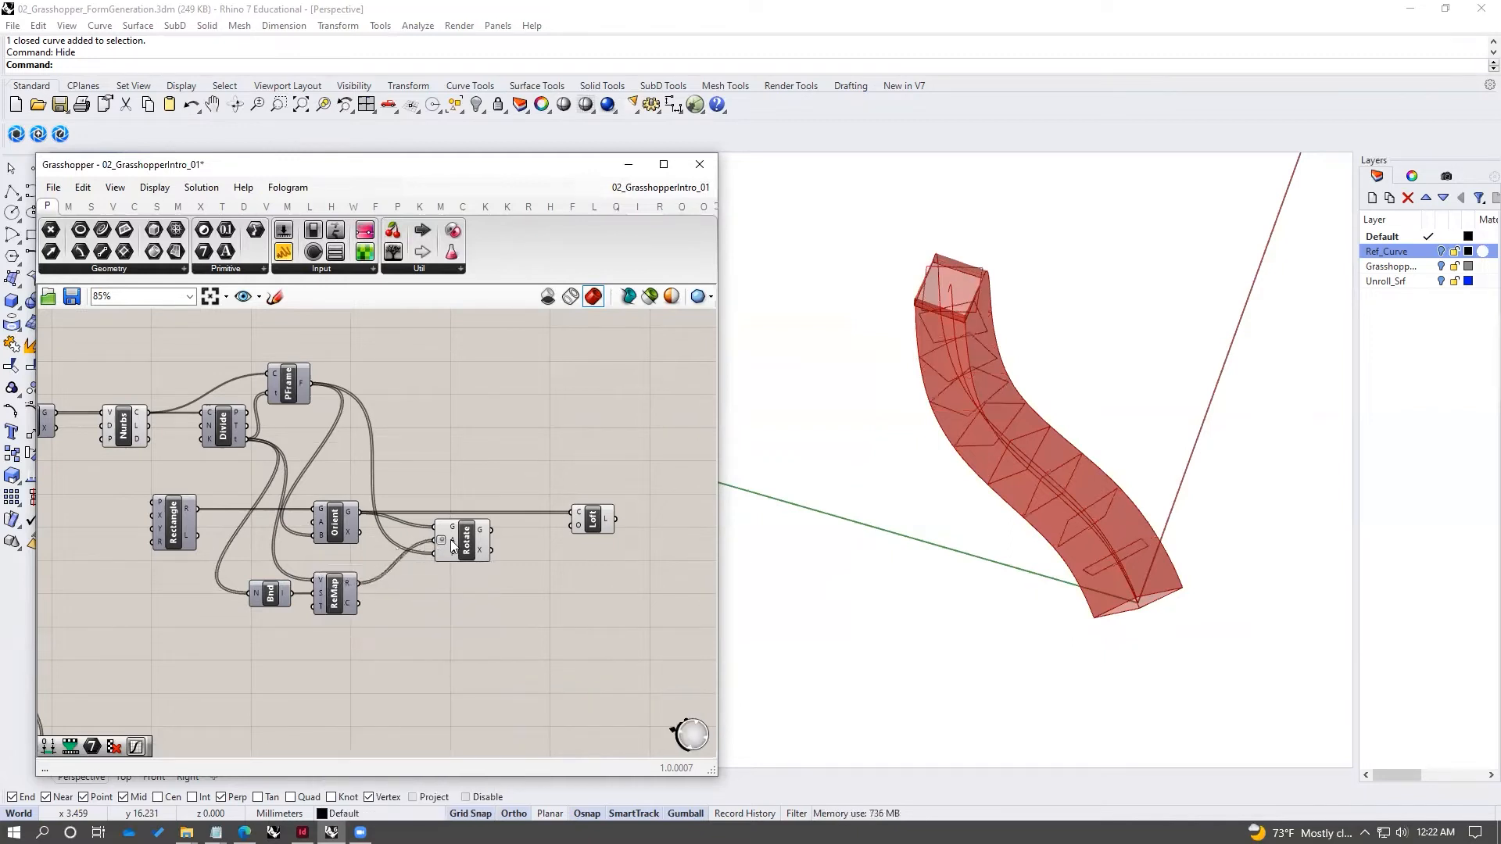
- Connect Rotate's geometry output to Loft's curves input in place of Orient's, and move Loft farther from Rotate
right_click_drag(1110, 544, 909, 393)
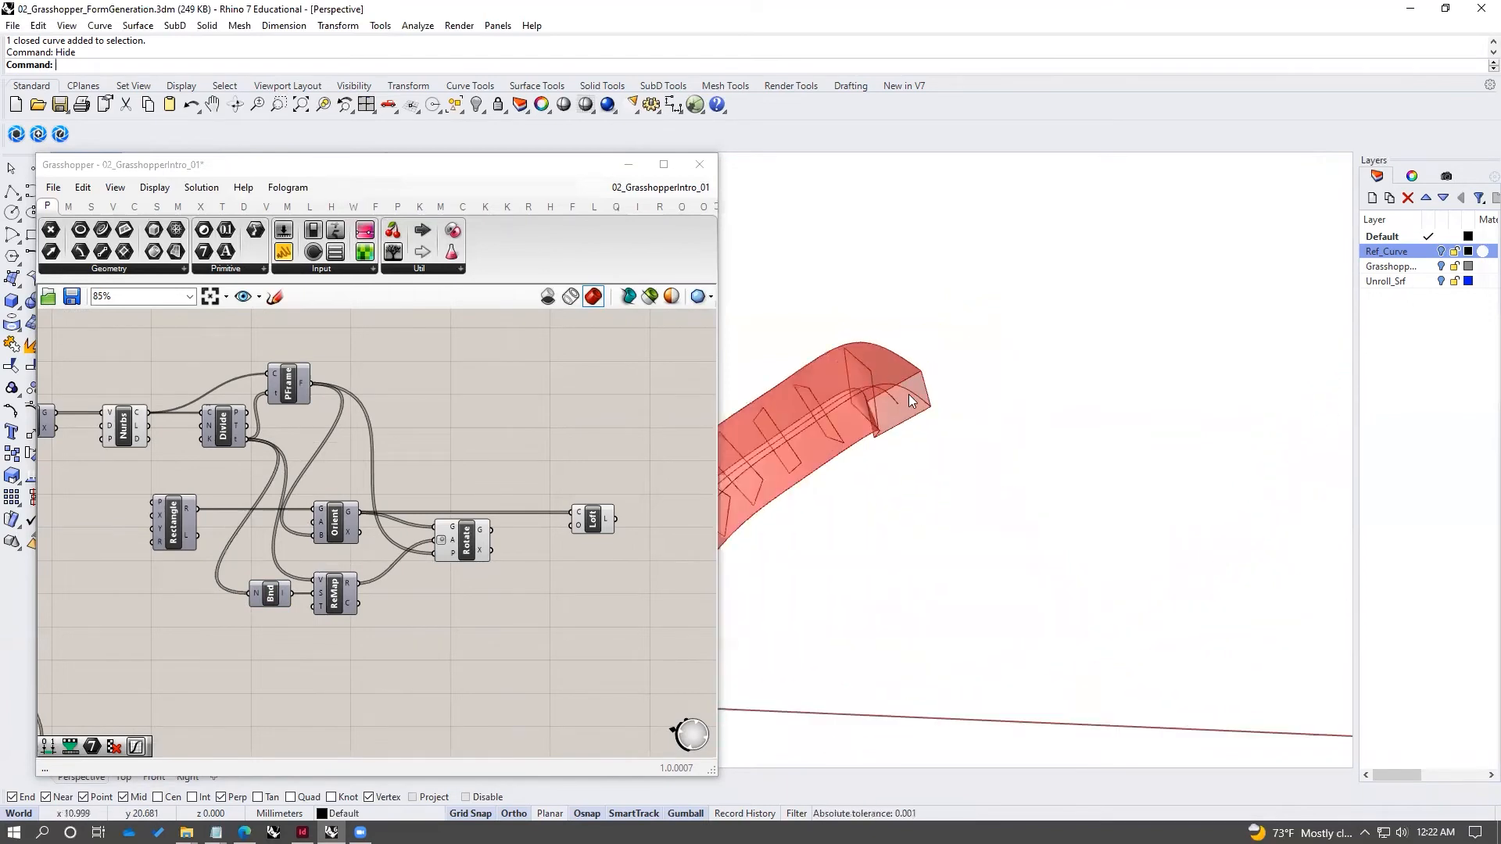
left_click(468, 535)
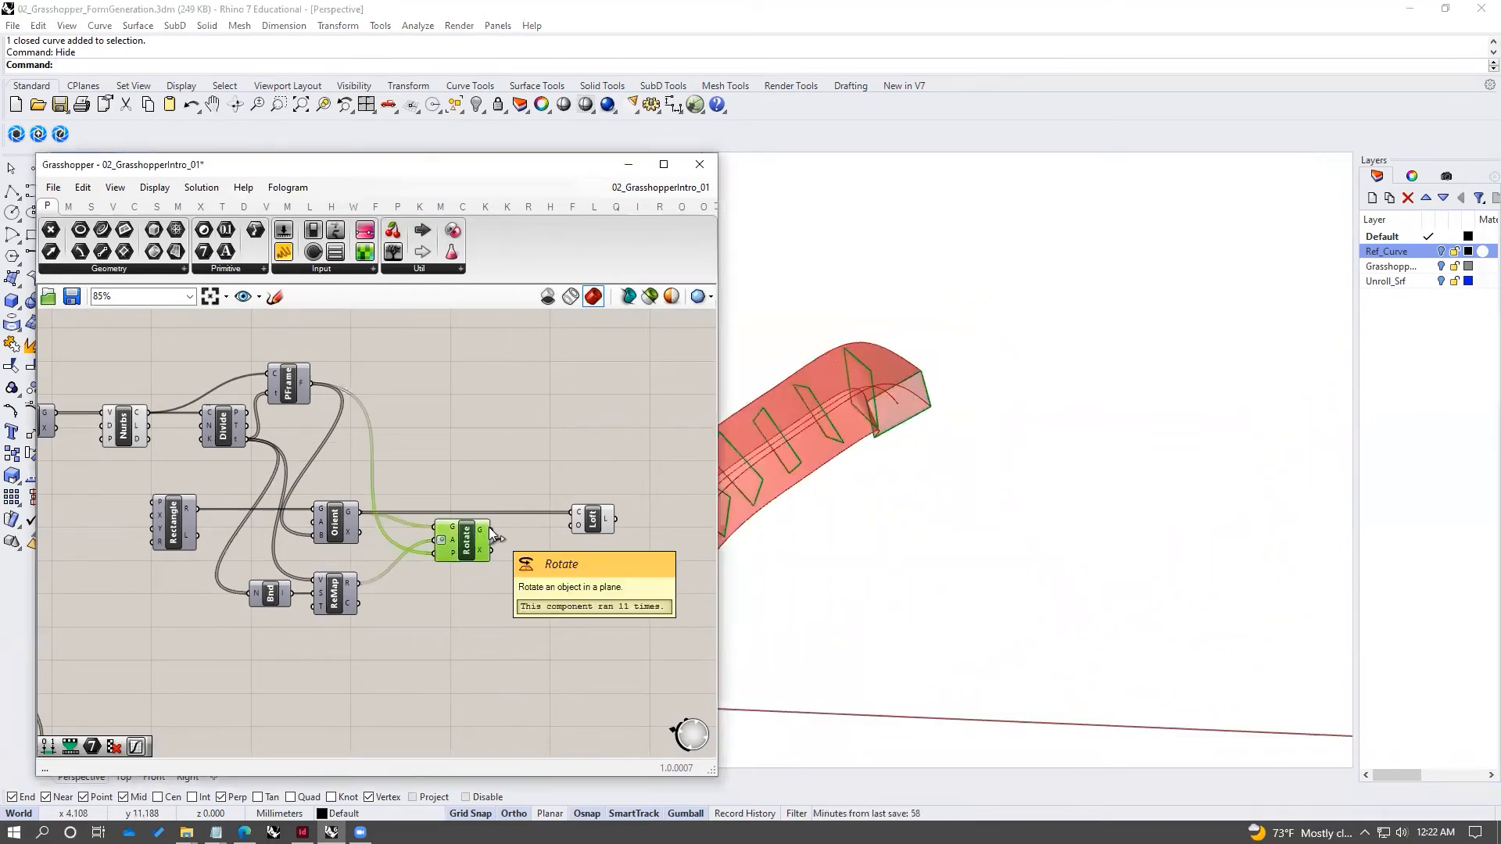
left_click_drag(592, 519, 572, 537)
right_click_drag(938, 465, 977, 423)
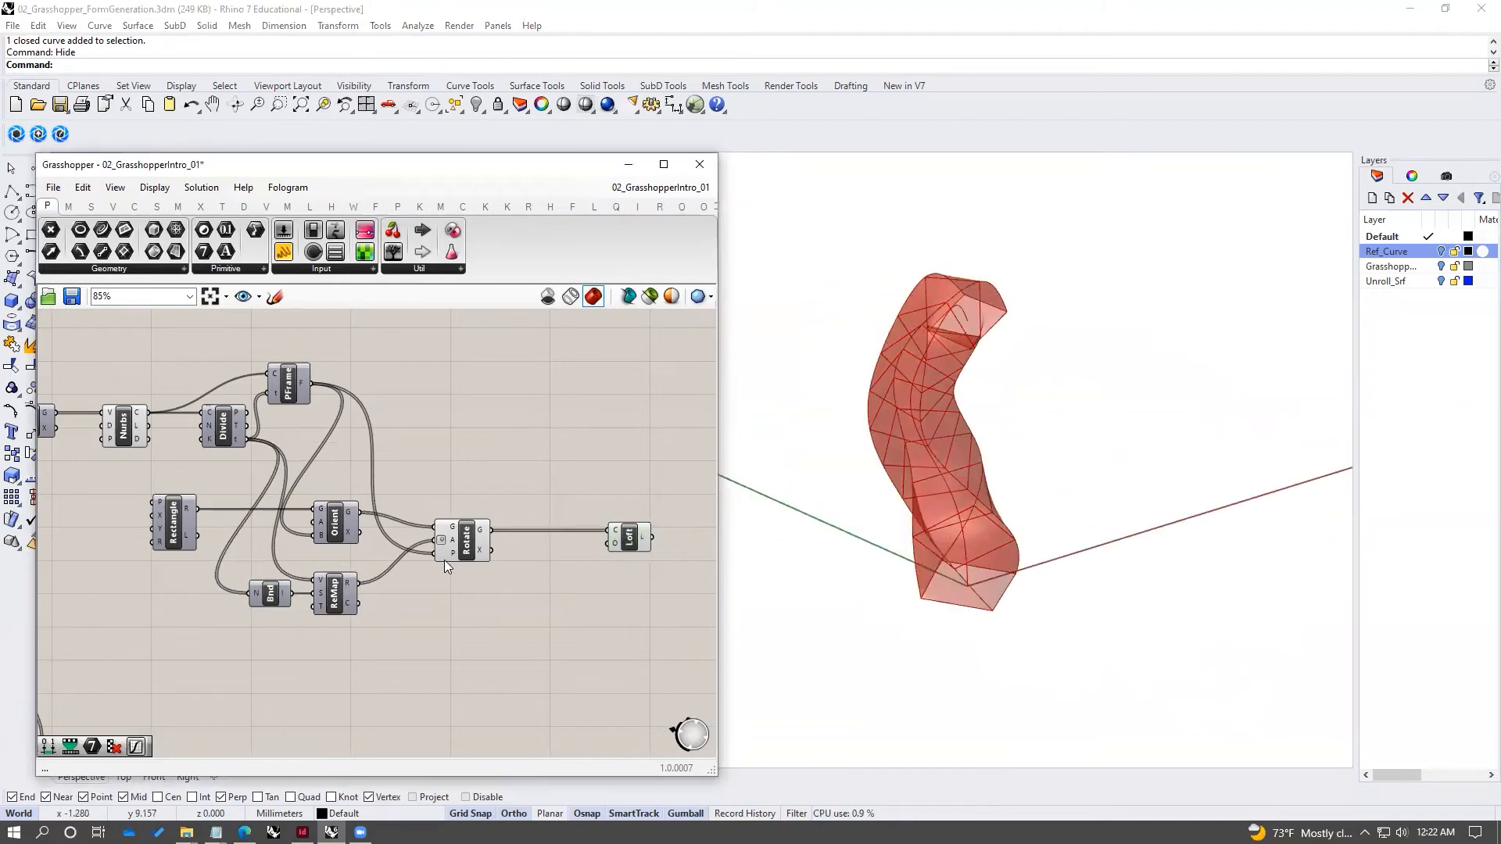
mouse_move(877, 435)
right_mouse_down()
mouse_move(1003, 377)
mouse_move(895, 428)
right_mouse_up()
left_click(470, 540)
left_click(522, 487)
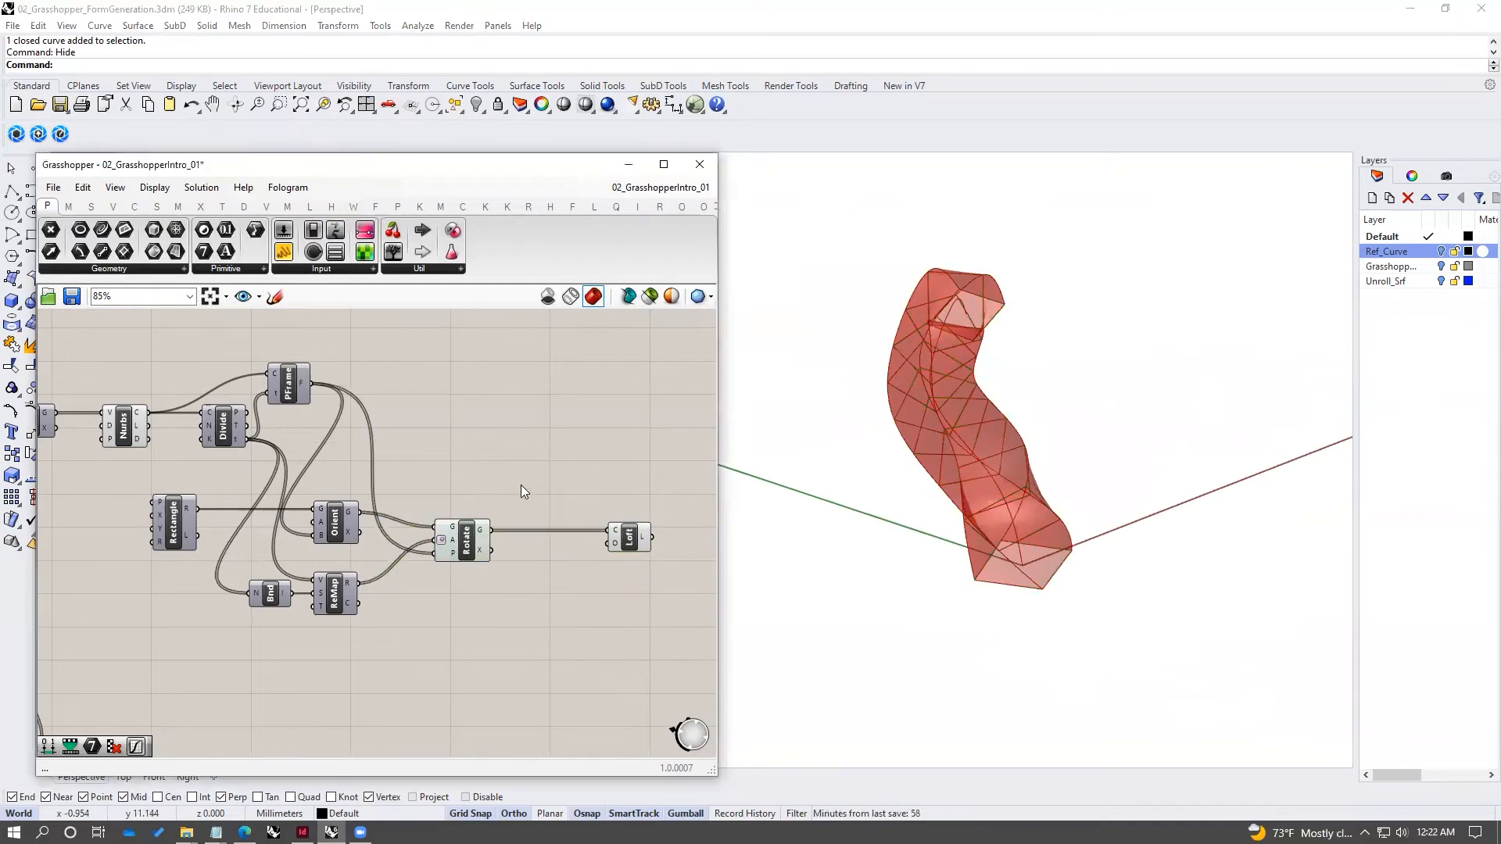
- Place a copy of the uppermost Graph Mapper below Remap Numbers and Rotate
right_click_drag(401, 609, 551, 556)
left_click(95, 520)
left_click_drag(90, 511, 583, 605, "alt")
left_click(614, 569)
left_click(637, 568)
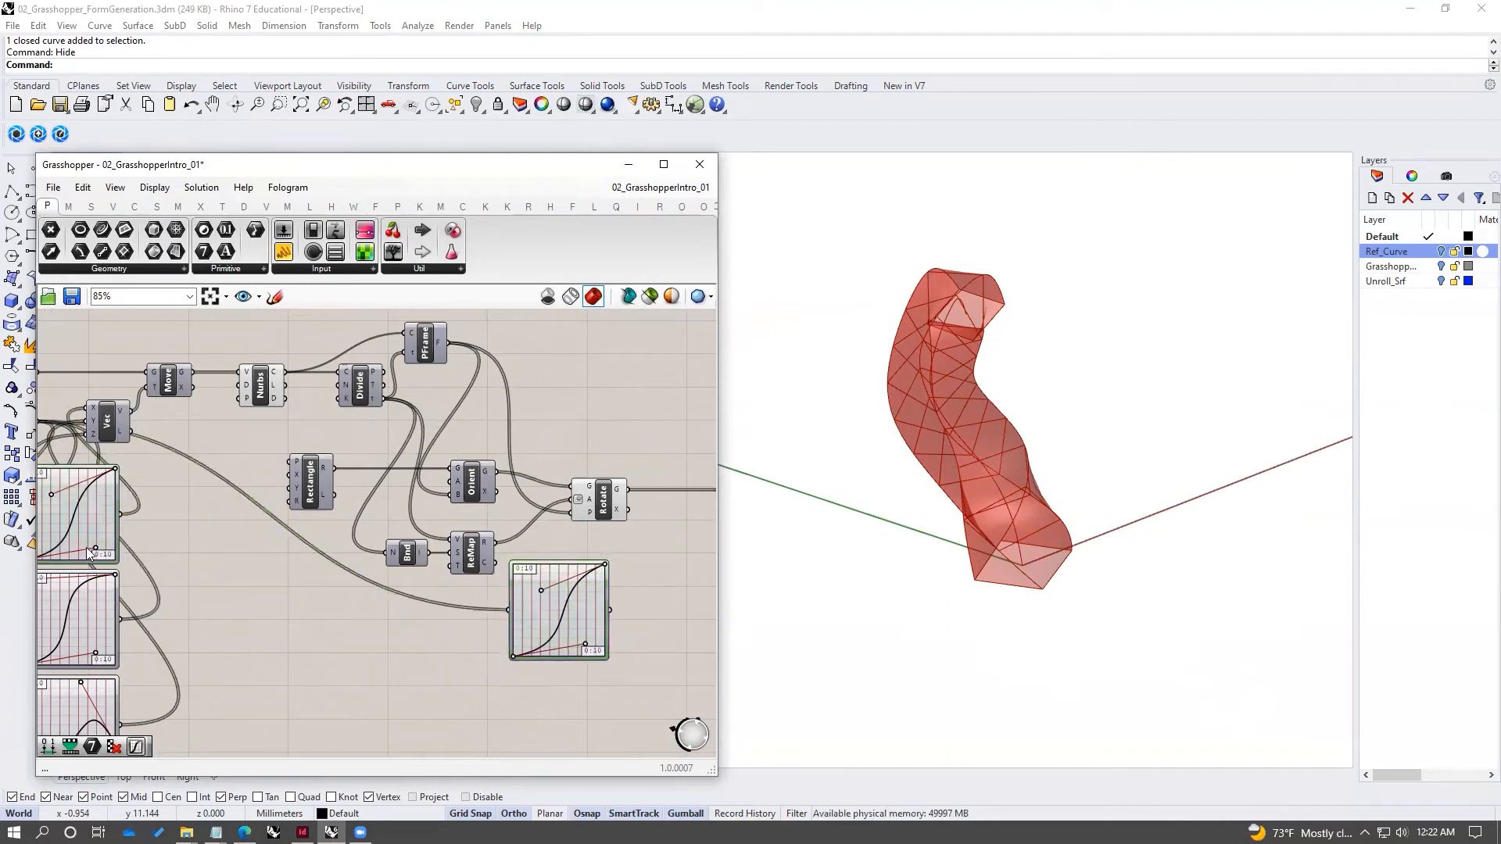
- Connect Remap Numbers' mapped output to the copied Graph Mapper's input, replacing its inherited connection, and nudge the mapper into place
right_click_drag(365, 602, 340, 598)
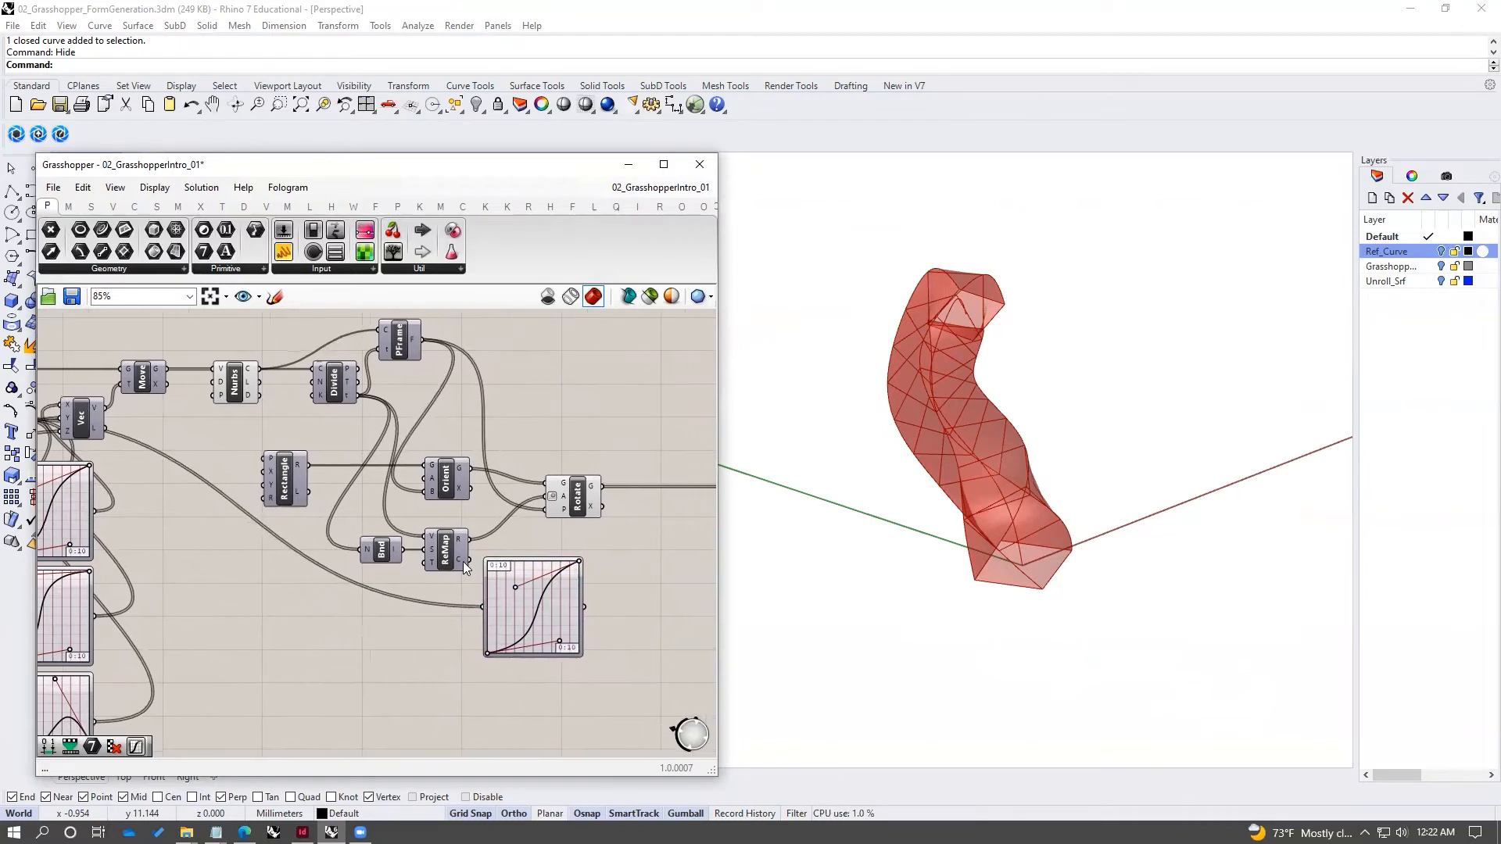
mouse_move(459, 546)
left_click_drag(478, 607, 479, 607)
left_click(506, 607)
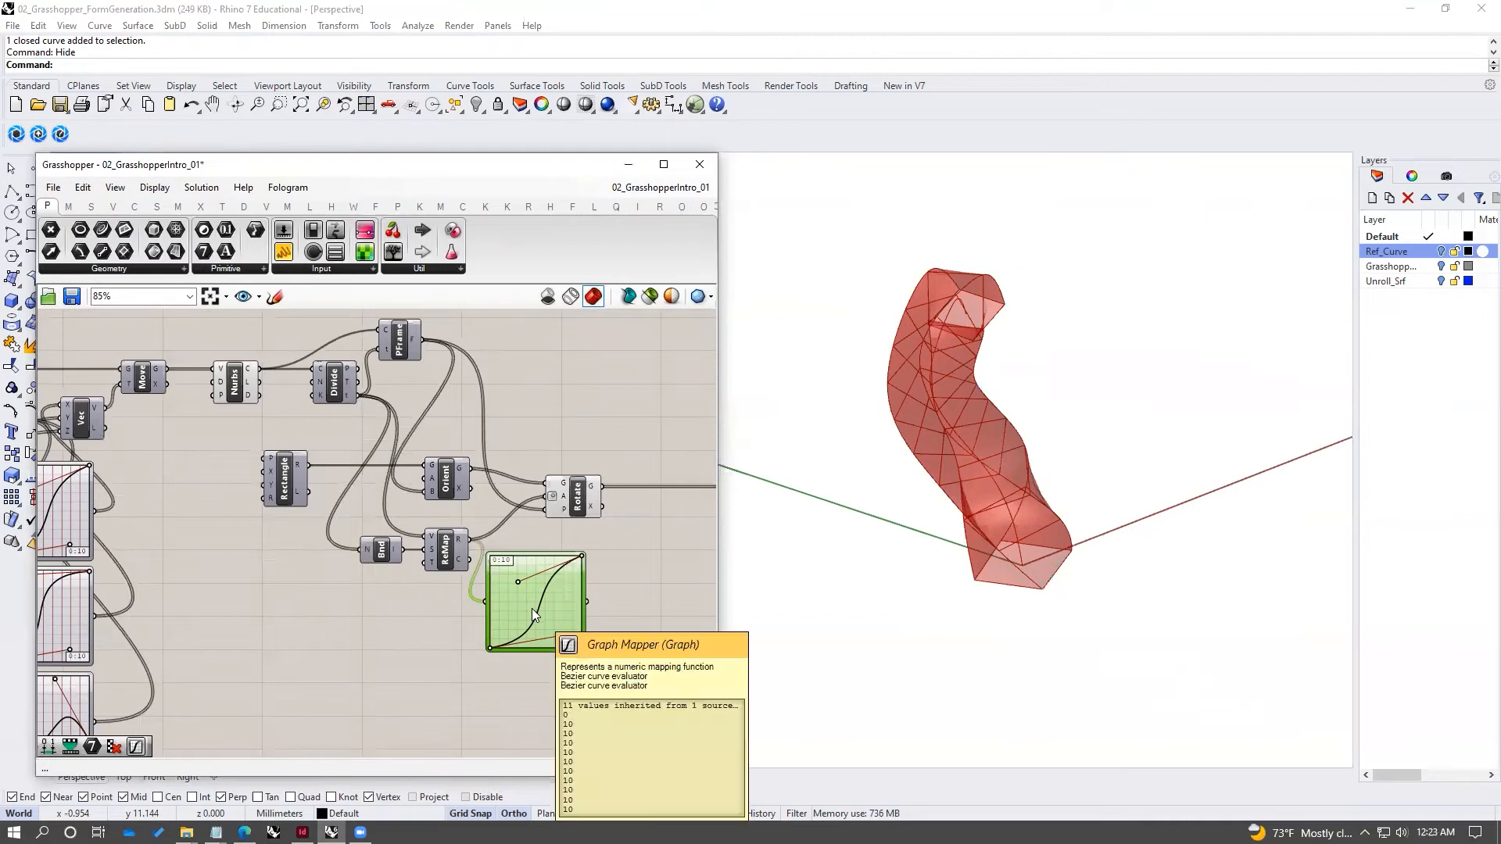
- Set the copied Graph Mapper's upper X and Y domain limits to 180
double_click(514, 576)
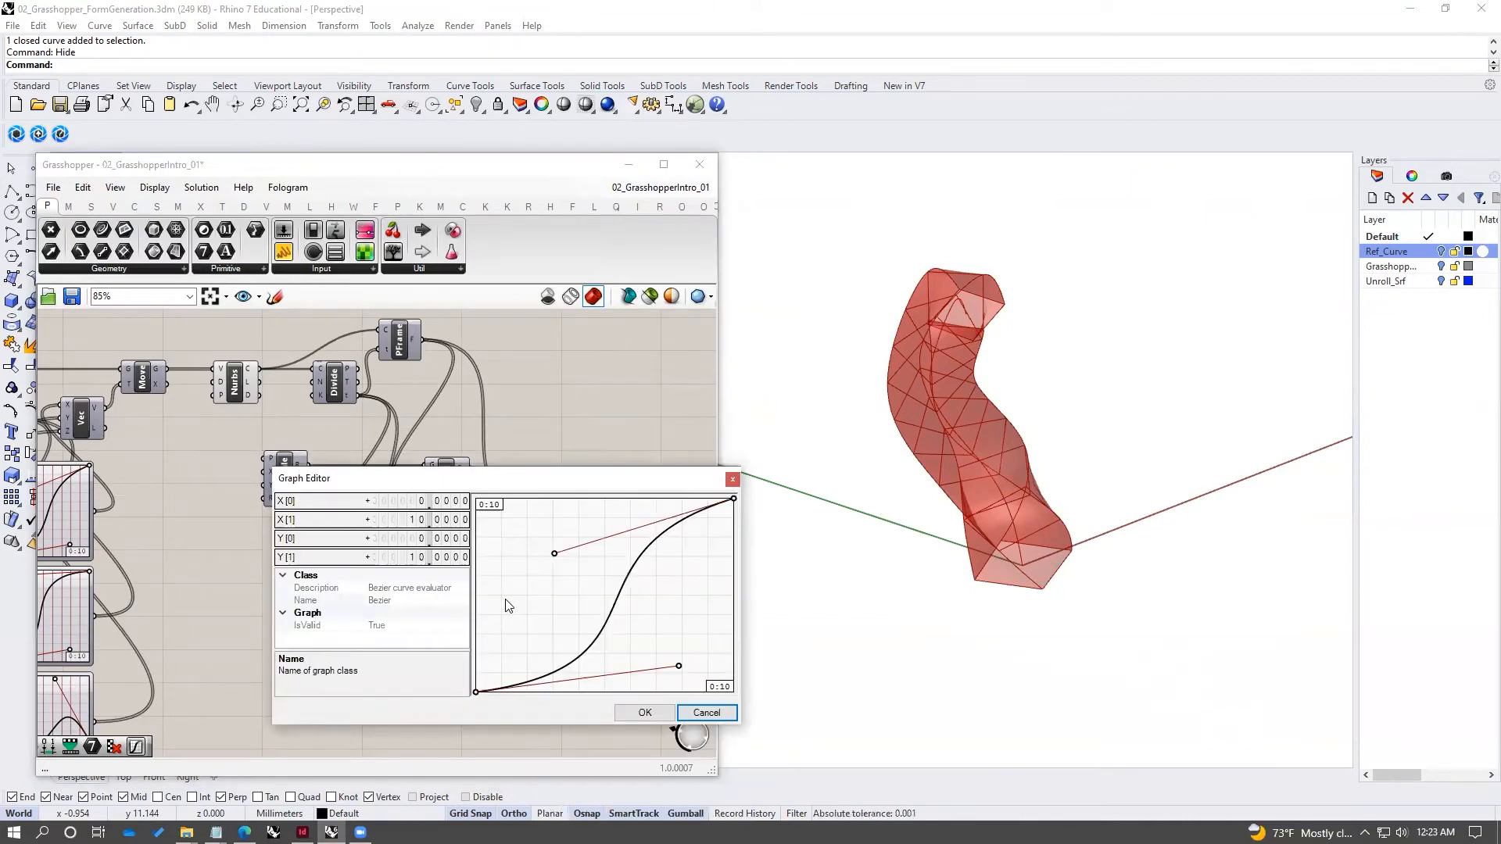
left_click_drag(464, 481, 802, 471)
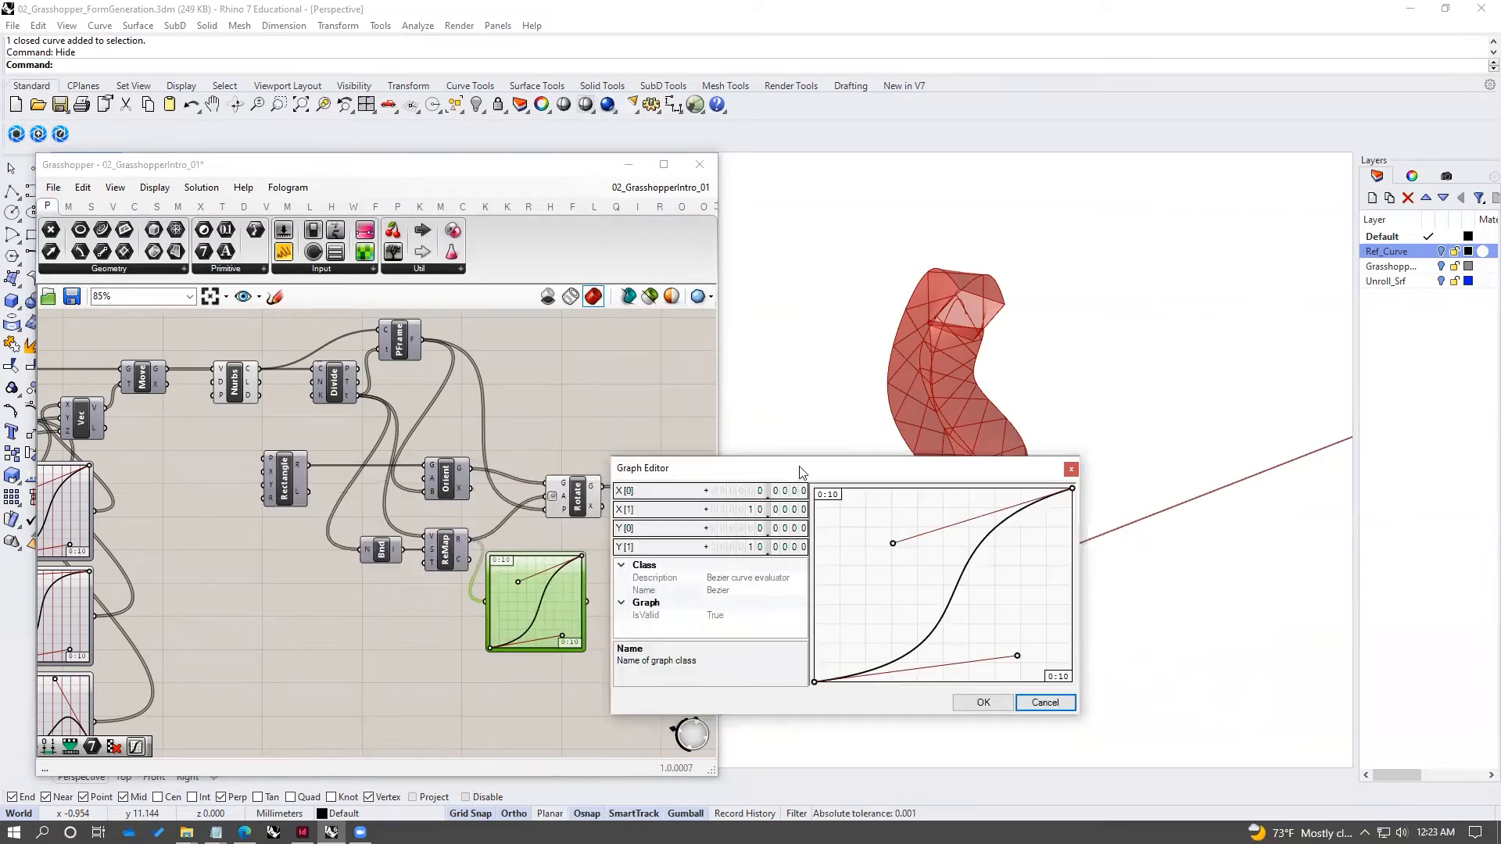
left_click(753, 510)
type("18")
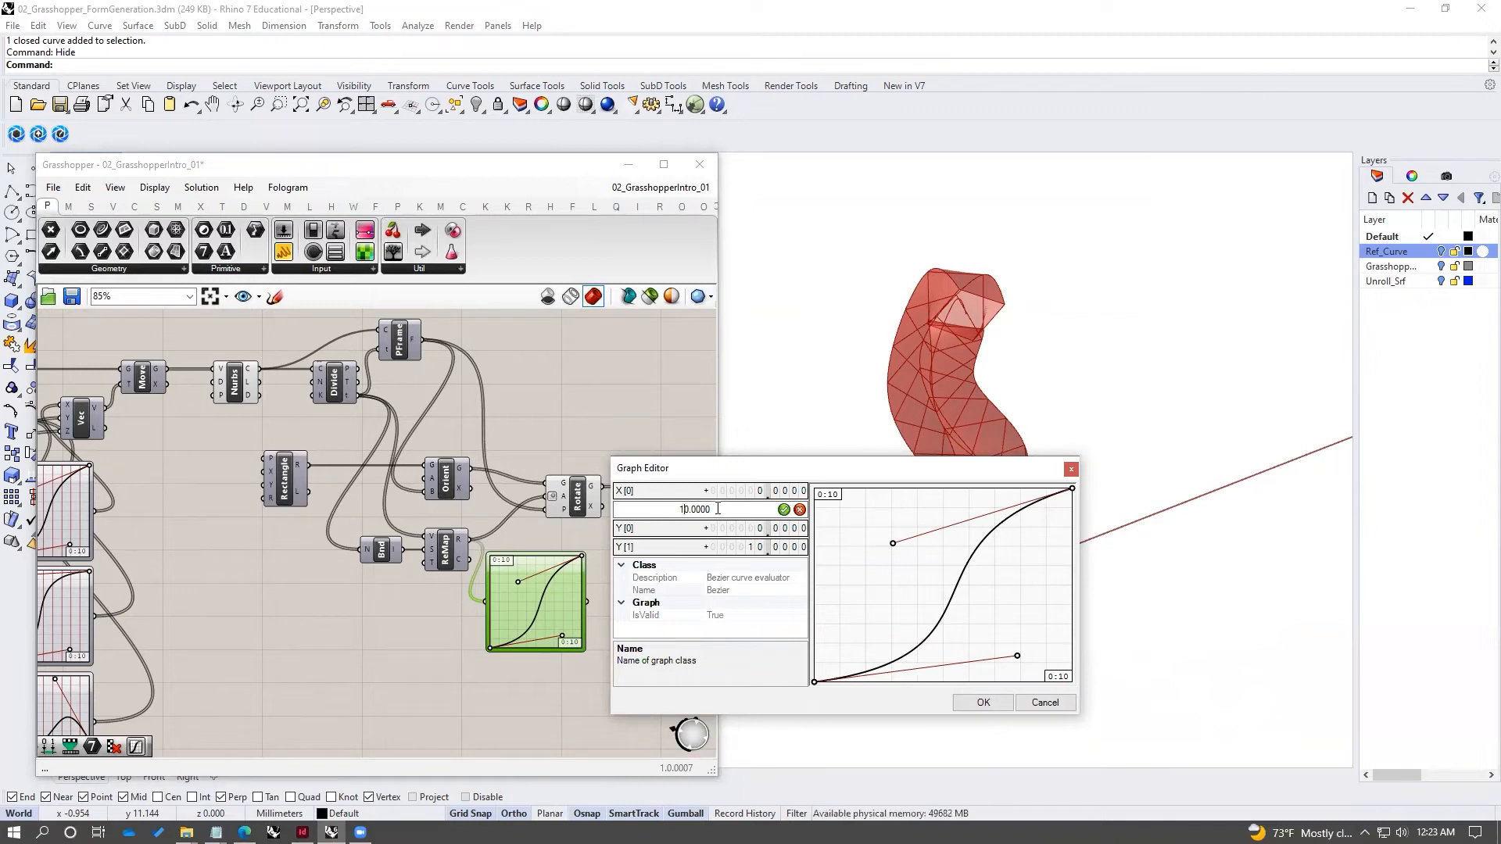
left_click(783, 509)
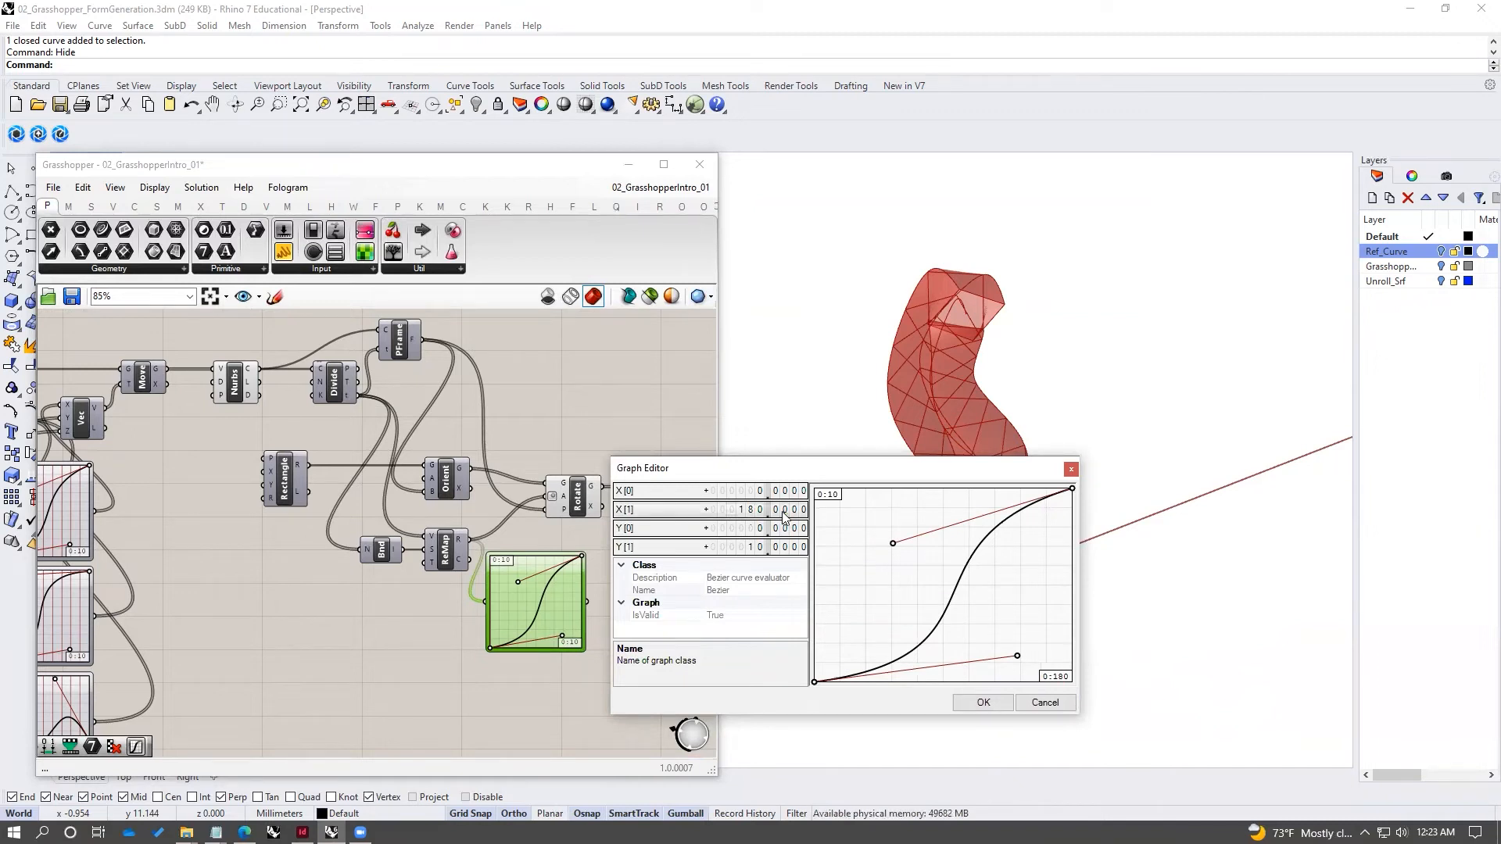
left_click(758, 549)
type("180")
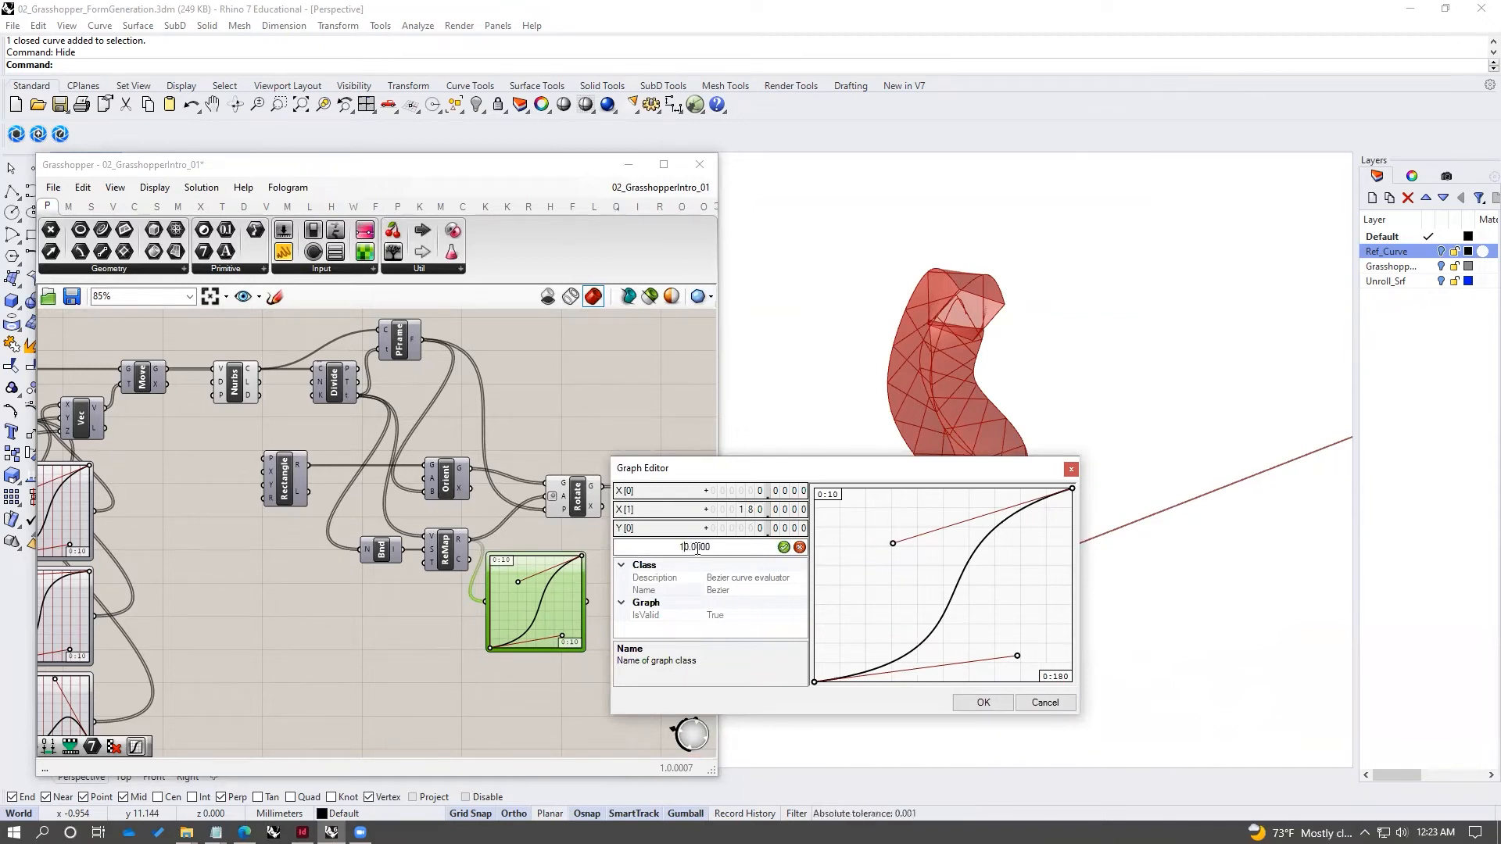
left_click(783, 547)
left_click(983, 702)
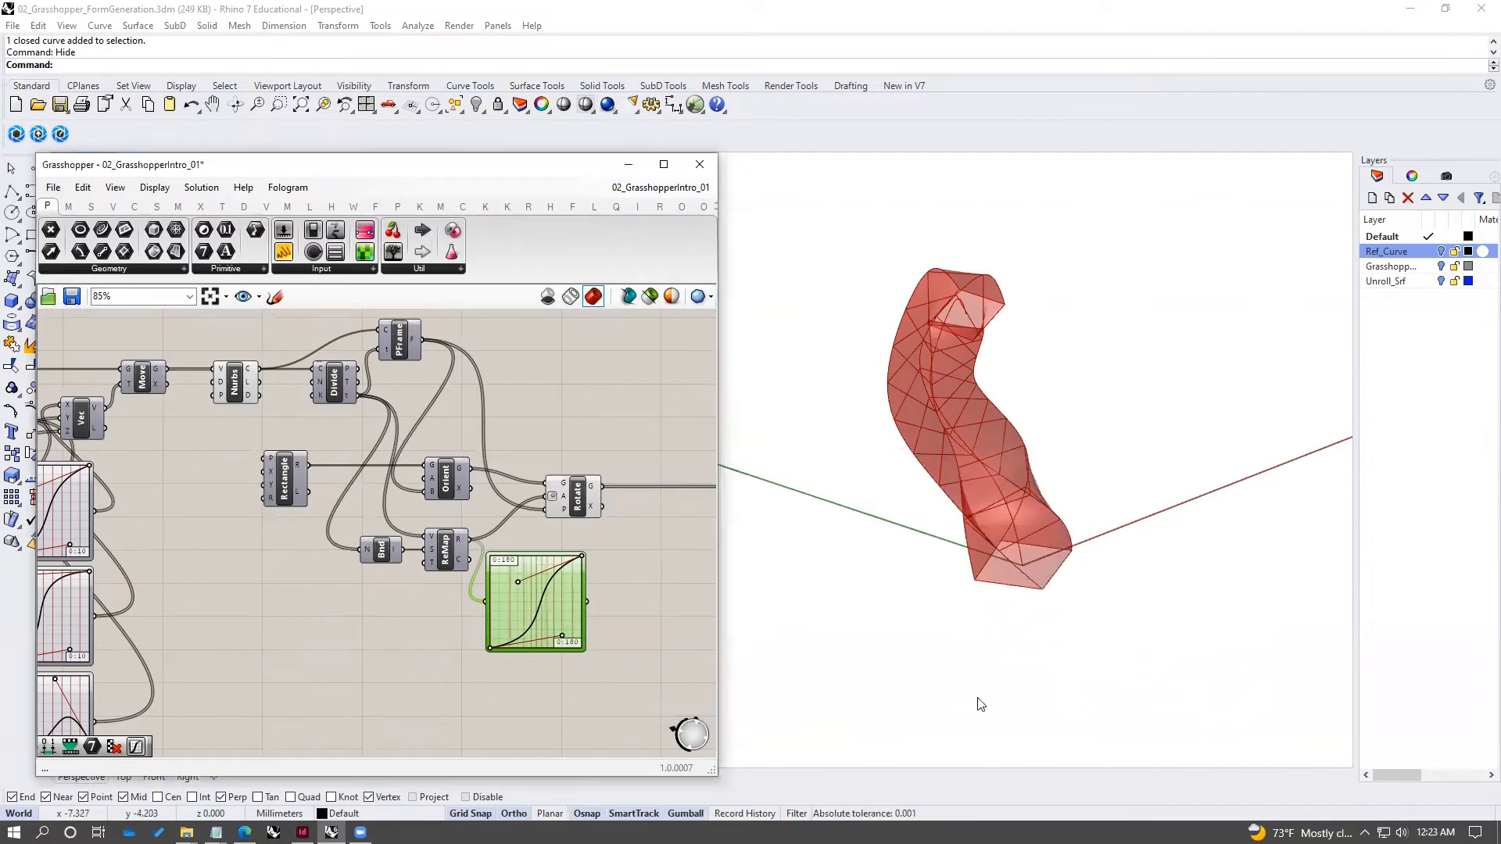
- Connect the Graph Mapper's output to Rotate's angle input and reshape its Bezier graph into an S-curve with flat ends and a lowered end point
left_click_drag(555, 523, 544, 494)
left_click_drag(581, 558, 533, 650)
left_click_drag(518, 581, 546, 650)
right_click_drag(985, 438, 1067, 332)
scroll(961, 302, "up", 6)
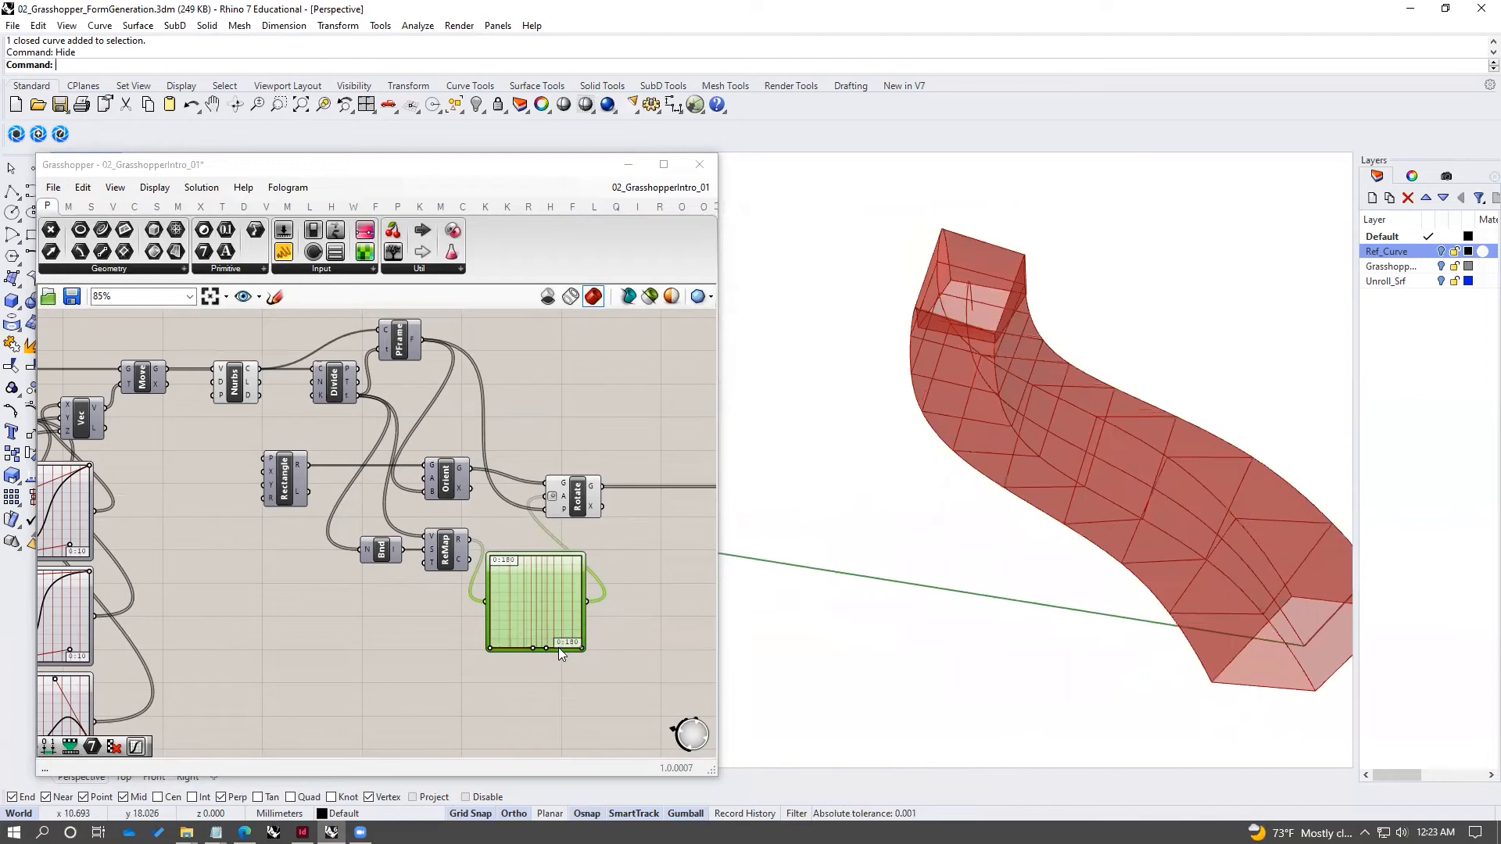
left_click_drag(547, 645, 551, 591)
right_click_drag(1032, 394, 1018, 355)
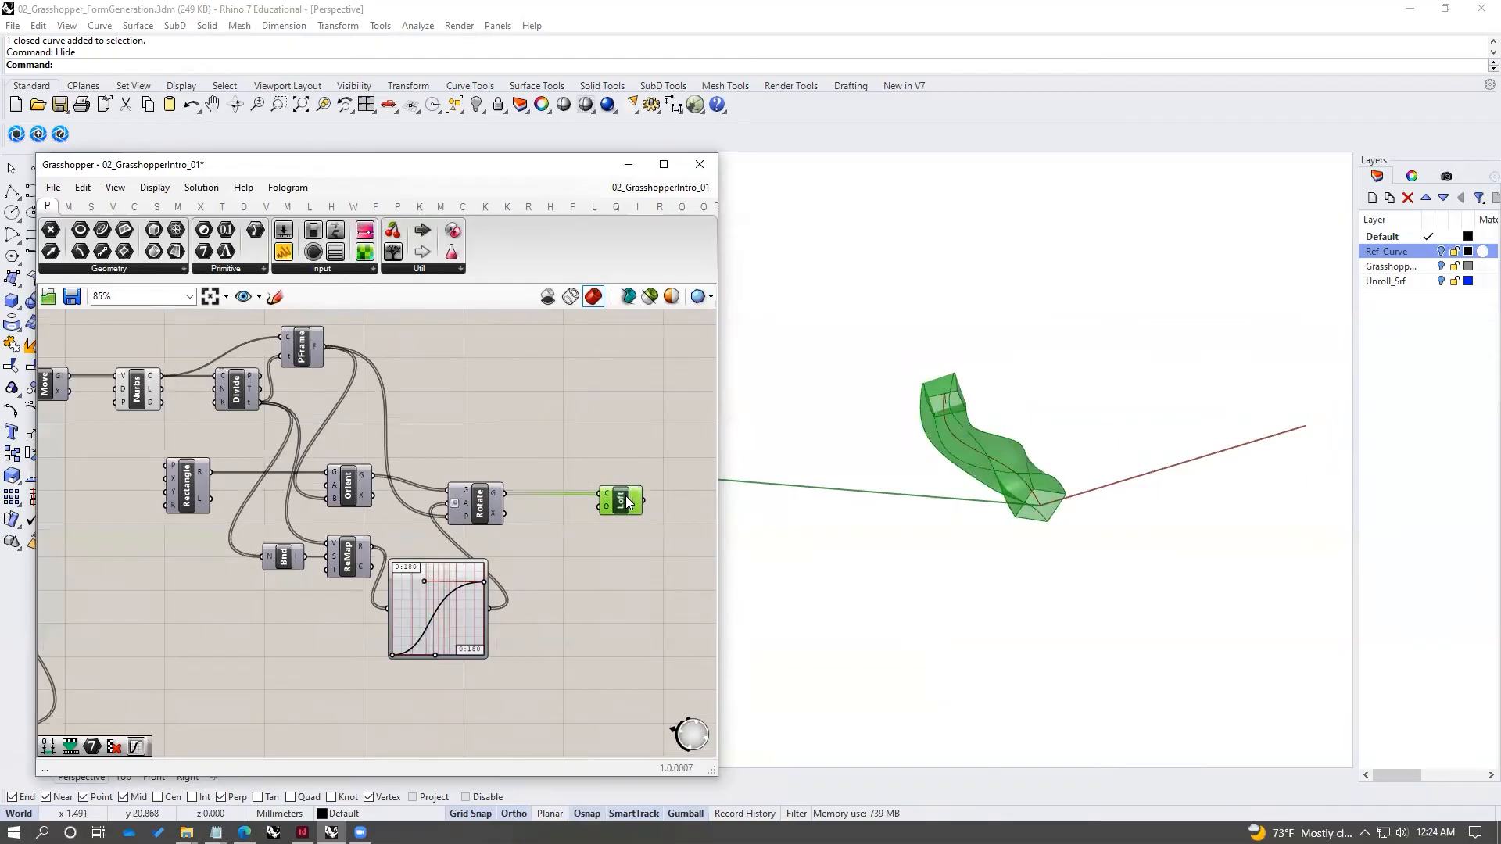
- Move Loft closer to Rotate and inspect the twisting form
left_click_drag(627, 501, 600, 497)
left_click(604, 449)
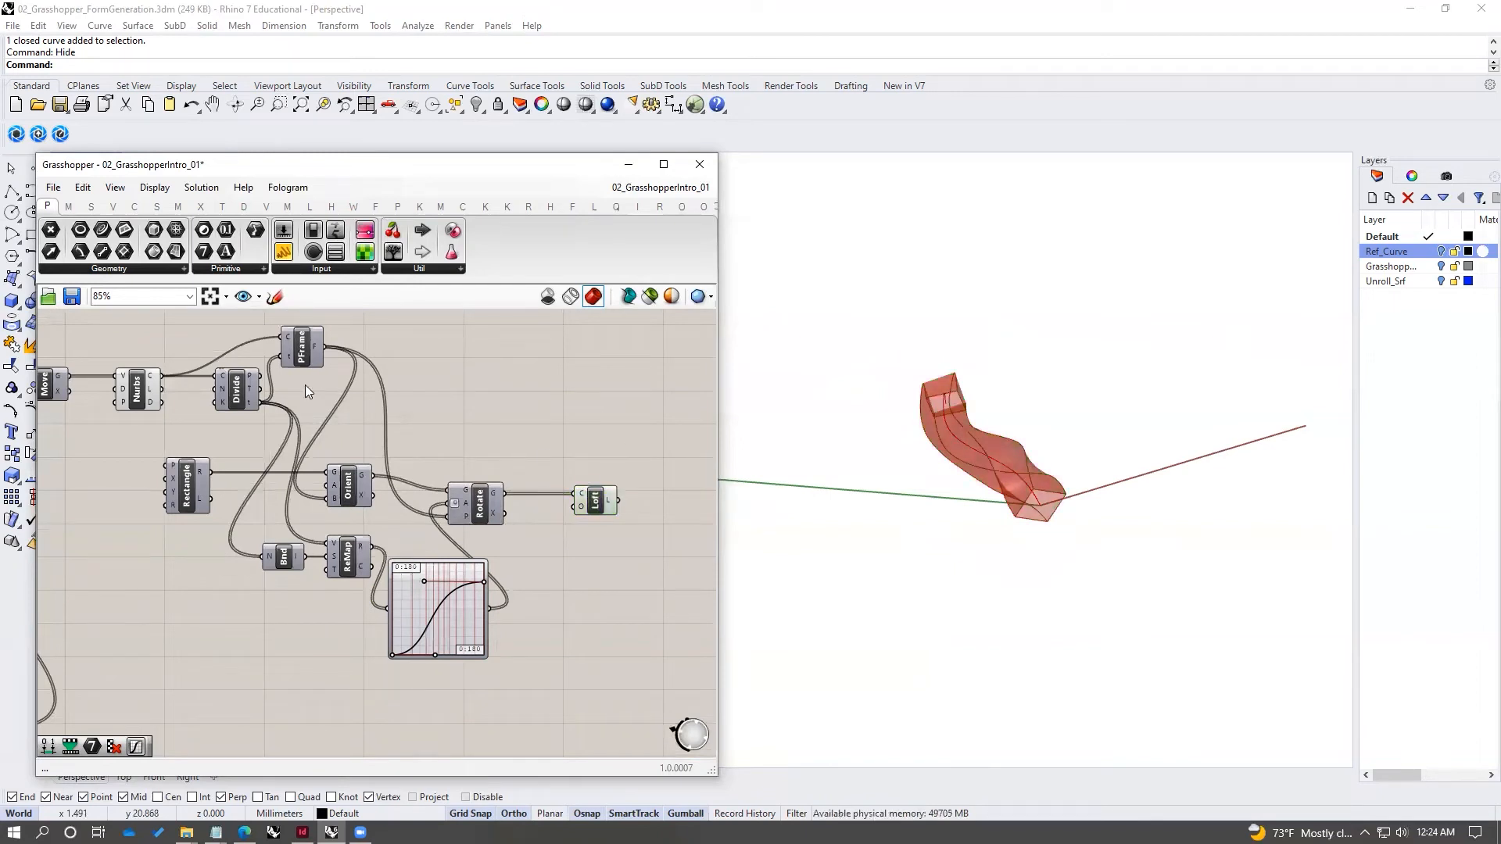
right_click_drag(615, 435, 578, 438)
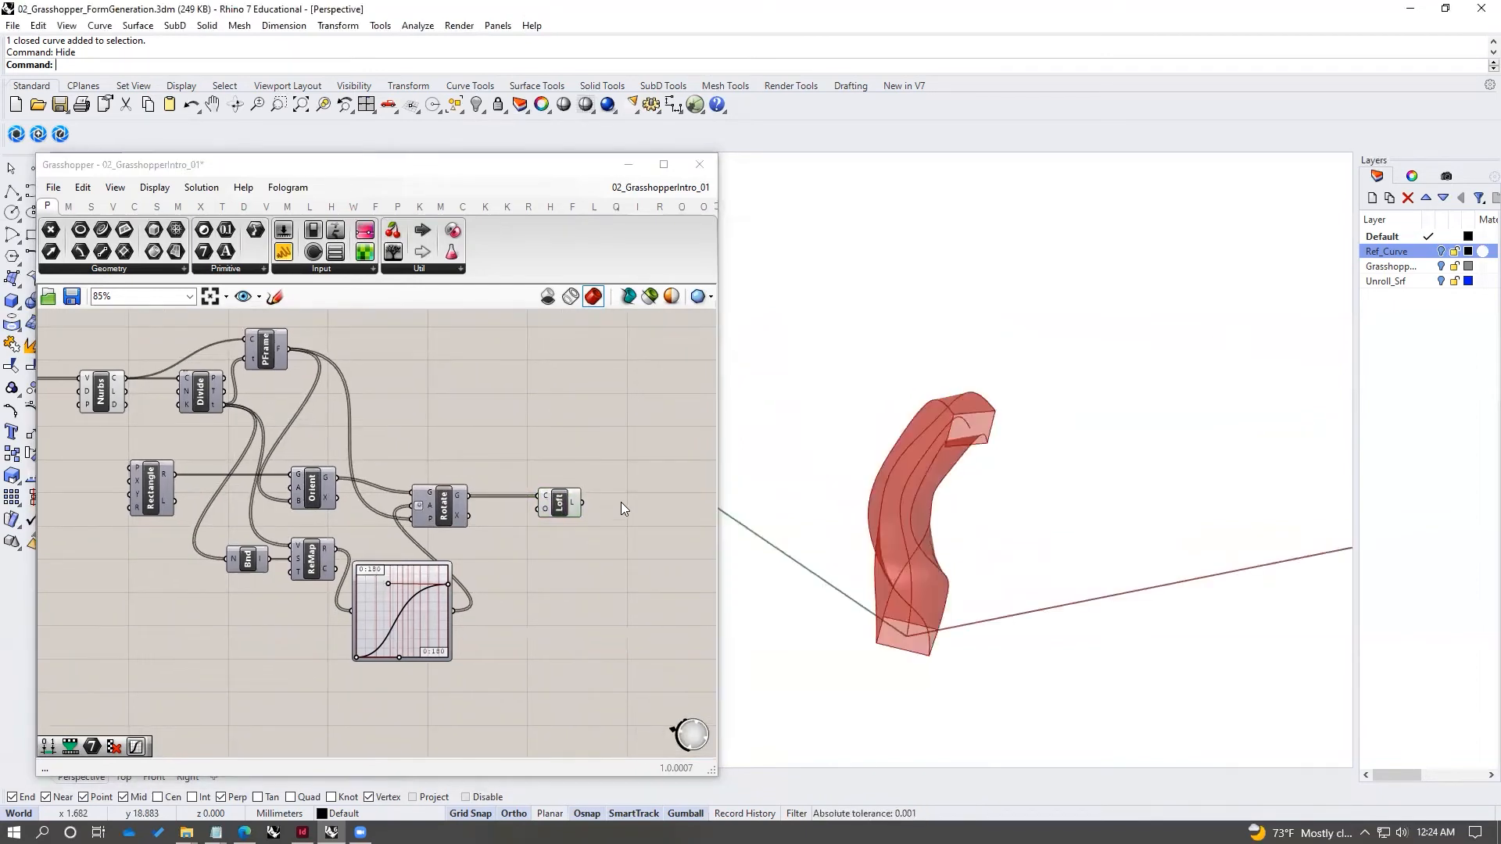
- Add a Cap Holes component beside Loft and connect the lofted surface to its Brep input
left_click(575, 500)
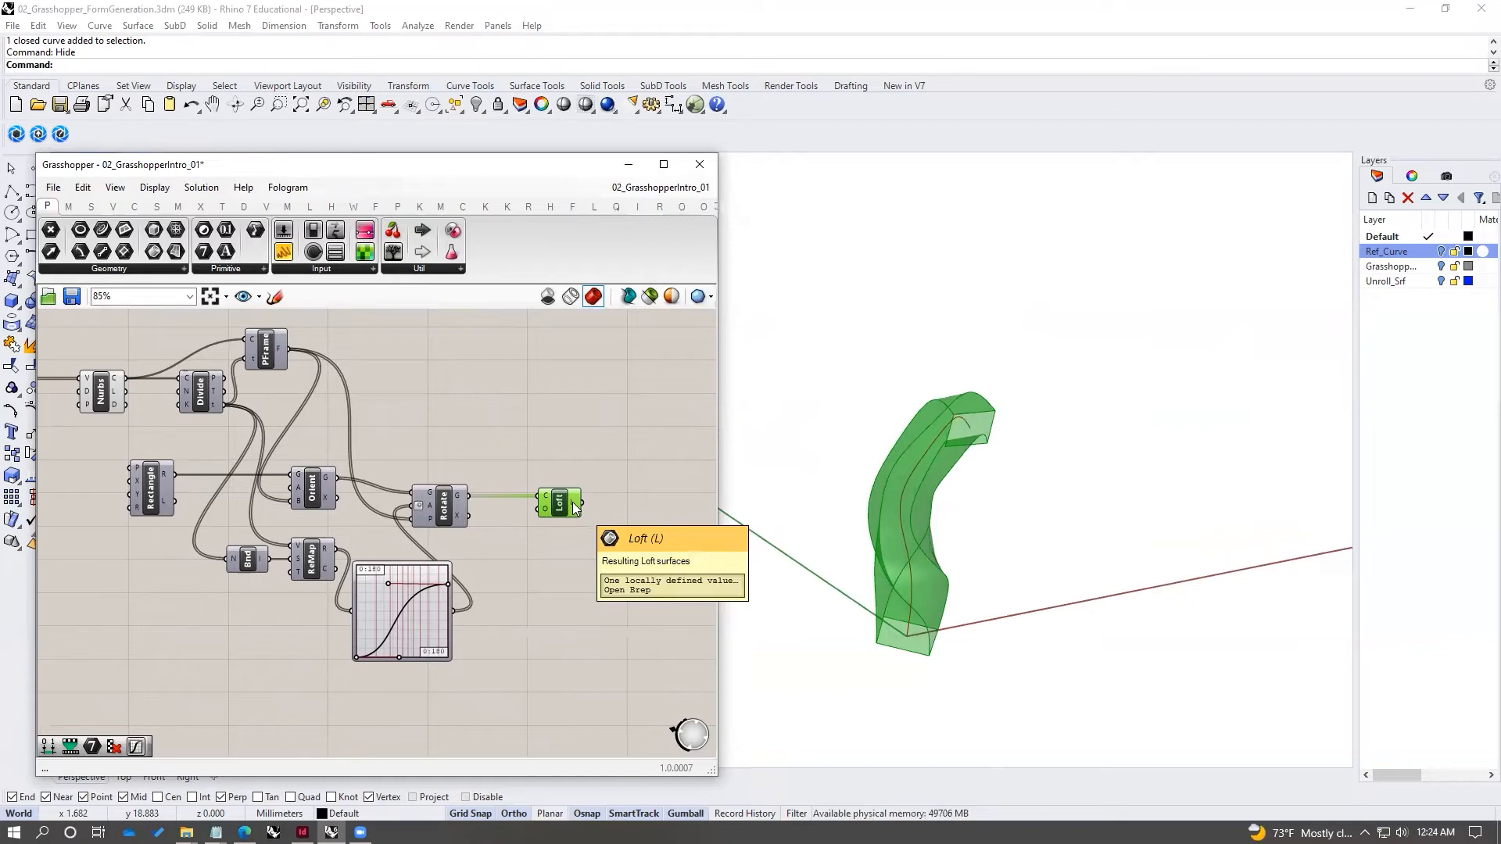
double_click(611, 503)
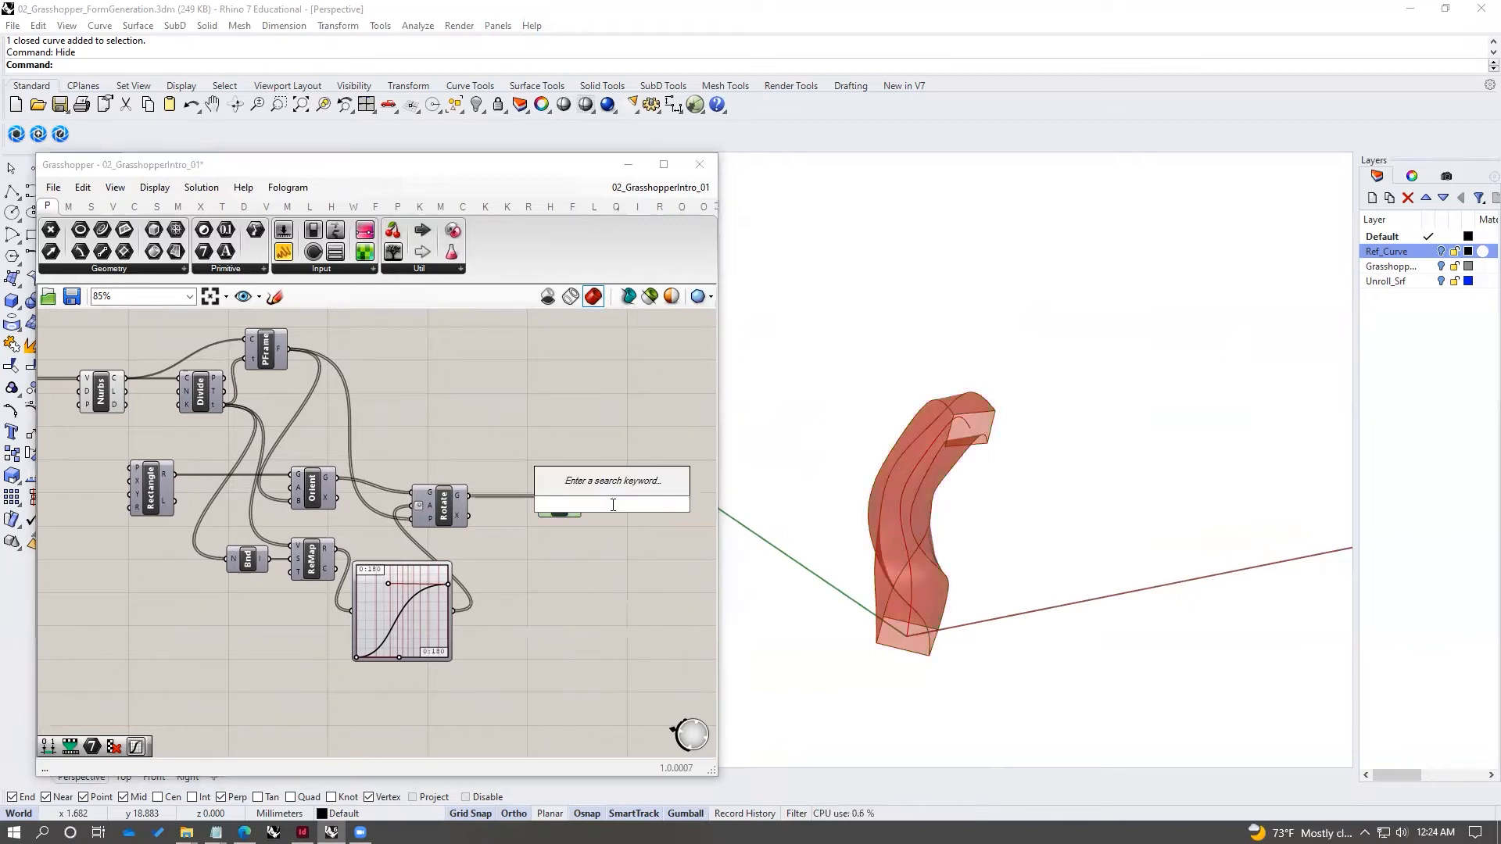
type("cap")
key("Return")
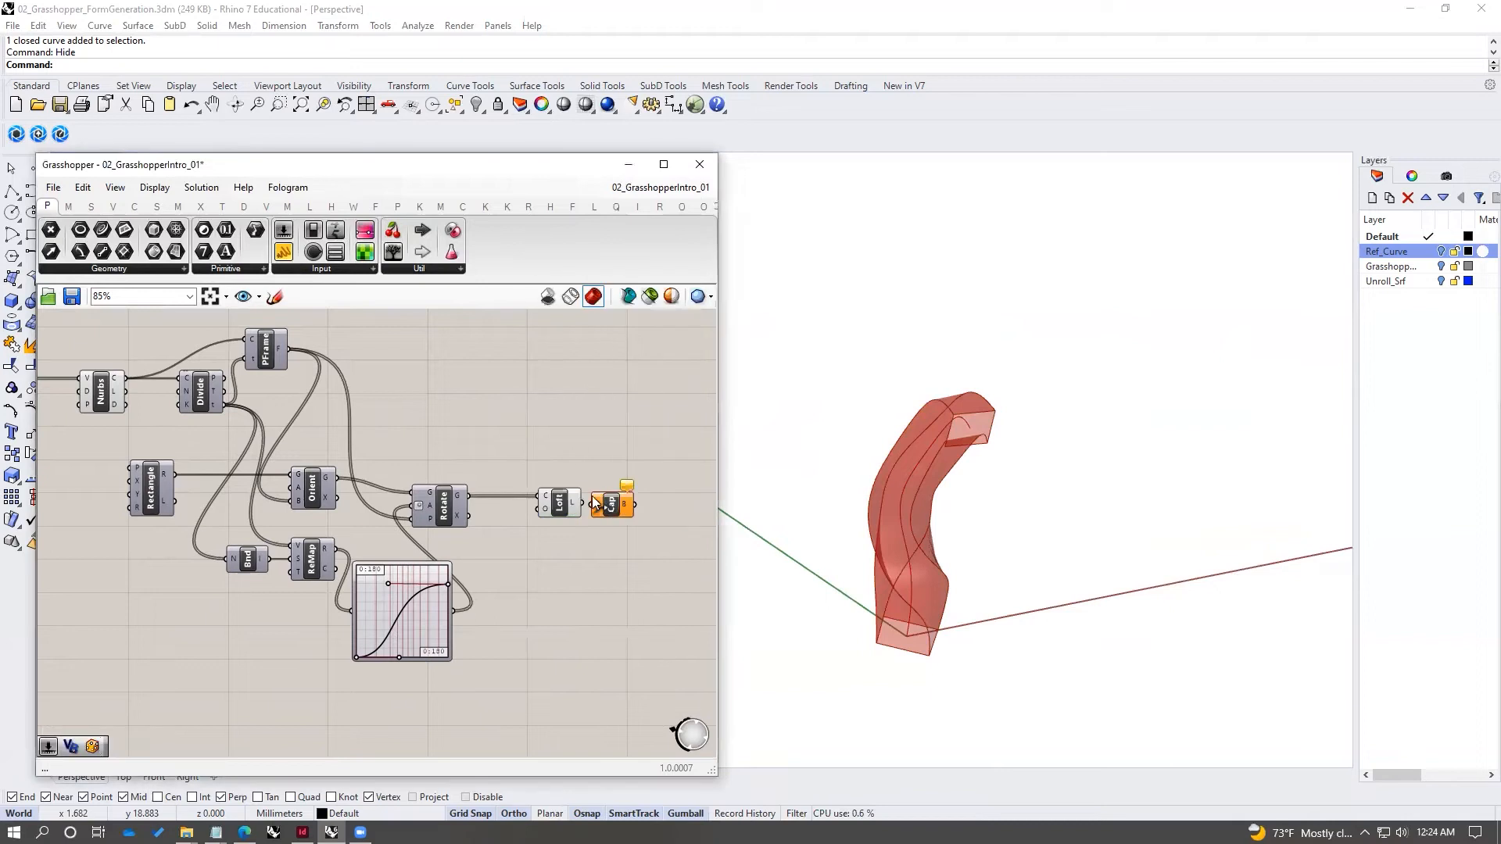
left_click_drag(583, 502, 600, 502)
left_click(615, 504)
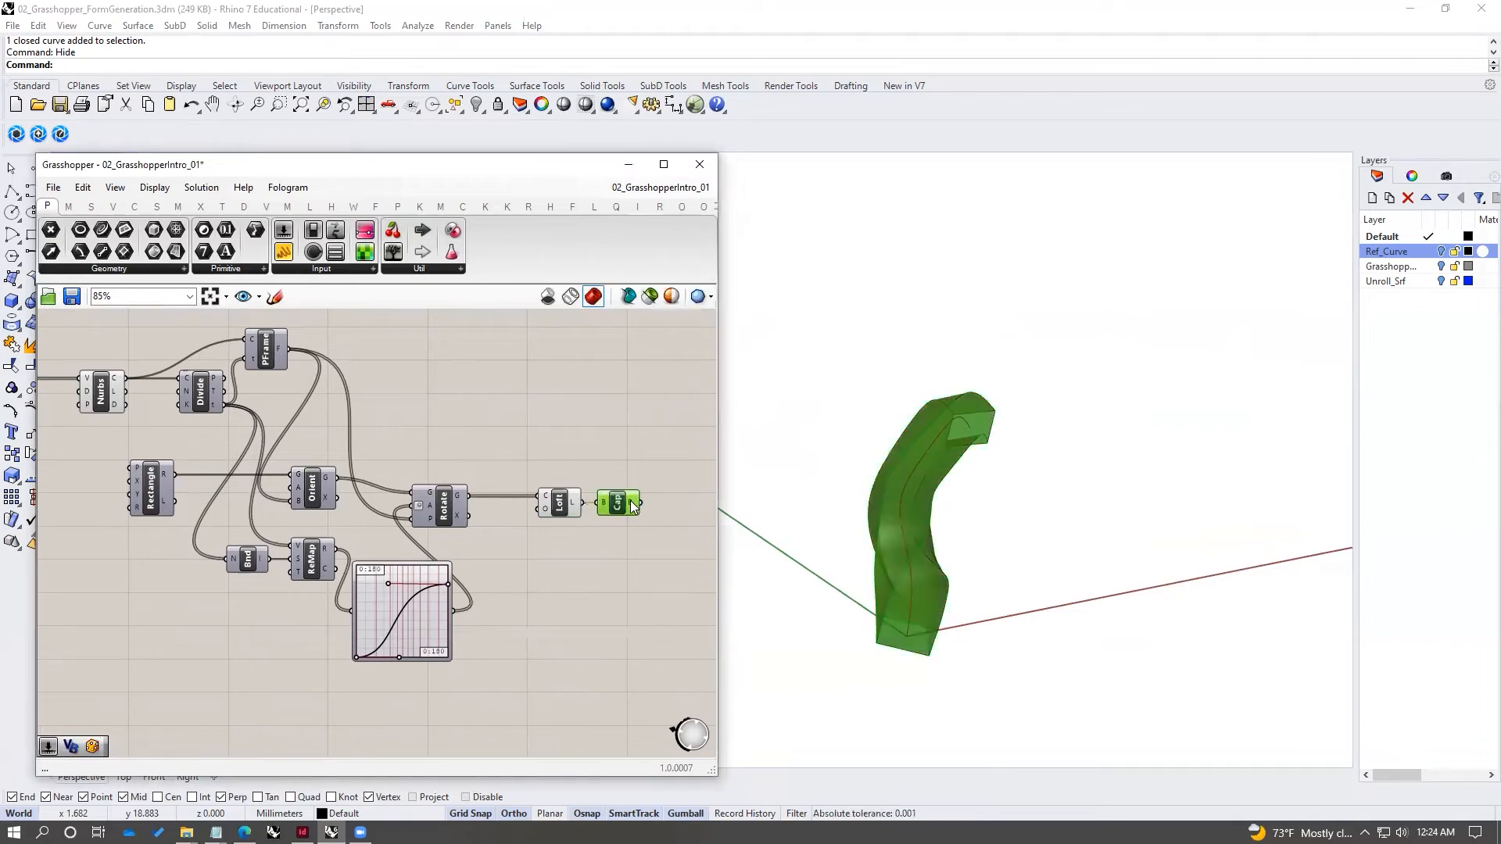
- Hide the Loft component's preview so that only the capped form is displayed, and inspect it from another angle
left_click(561, 499)
middle_click(561, 499)
left_click(614, 433)
left_click(680, 494)
right_click_drag(684, 498, 561, 497)
right_click_drag(1079, 463, 1024, 545)
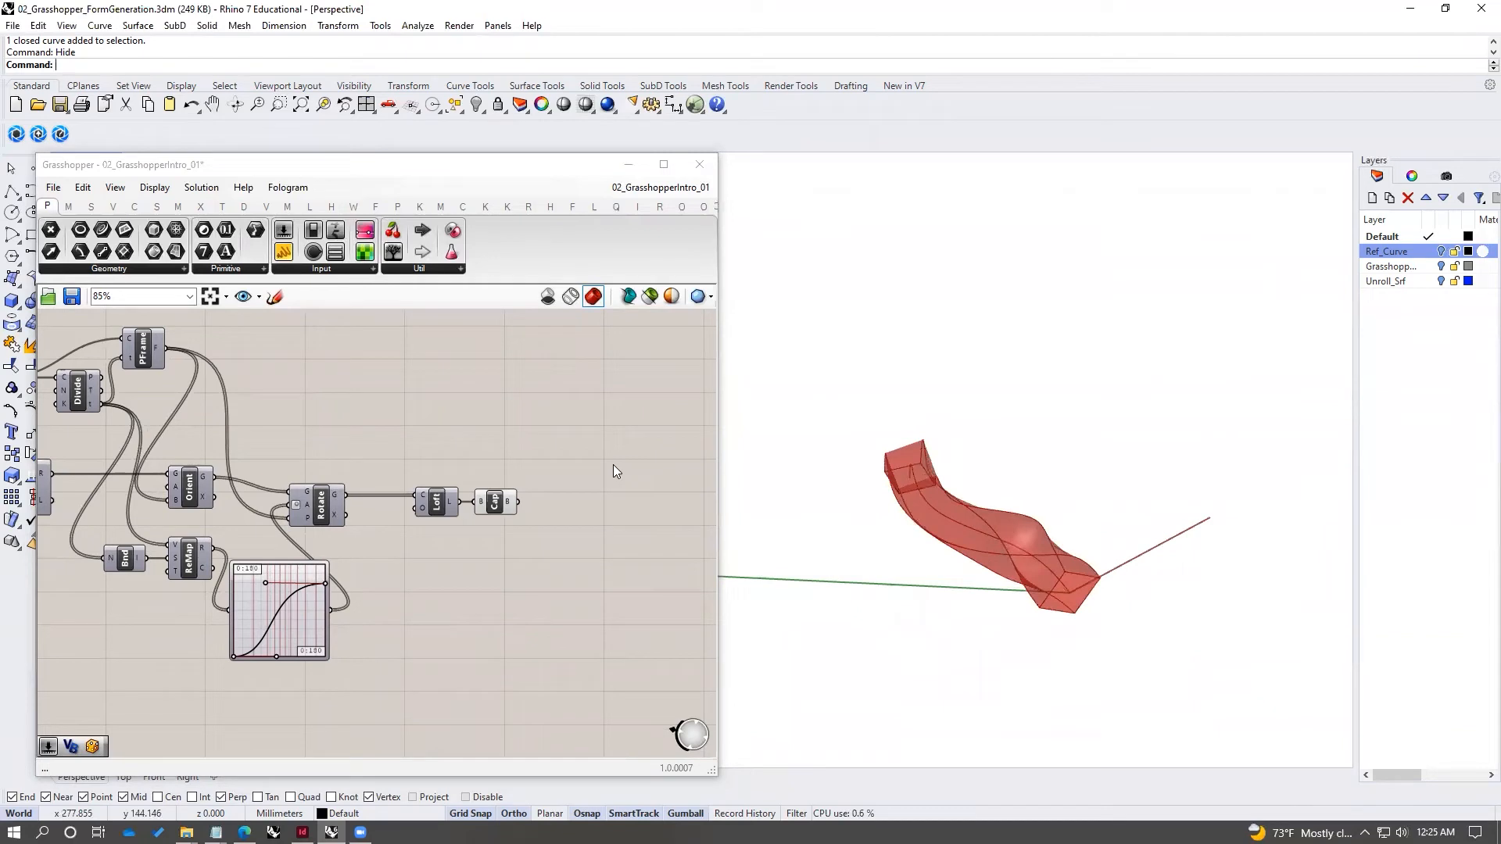
- Add a Bounding Box component after Cap, connect the capped form to its content input, and line it up with Cap
double_click(550, 482)
type("boundin")
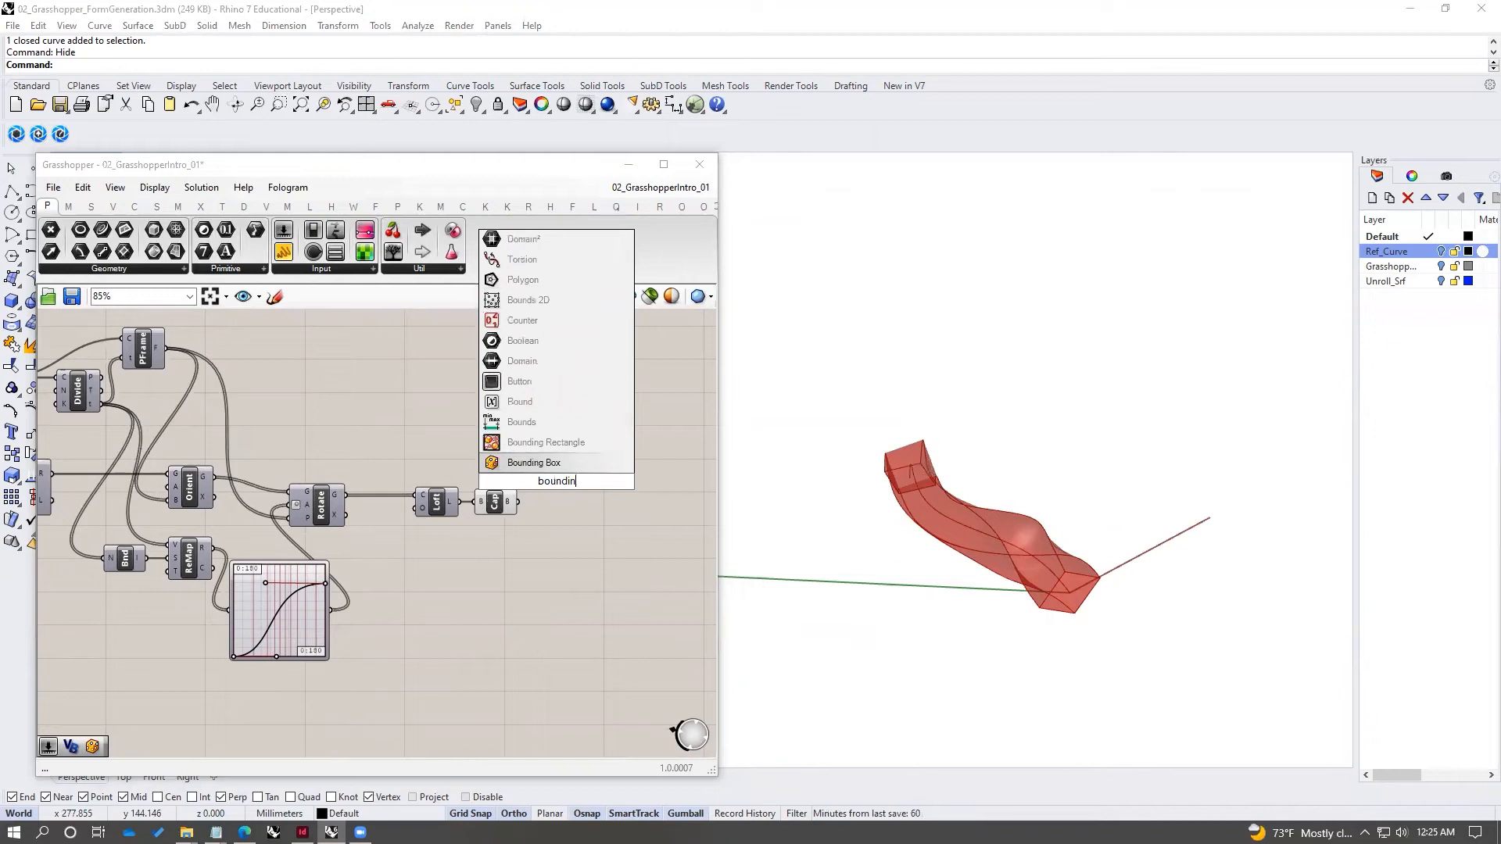
key("Return")
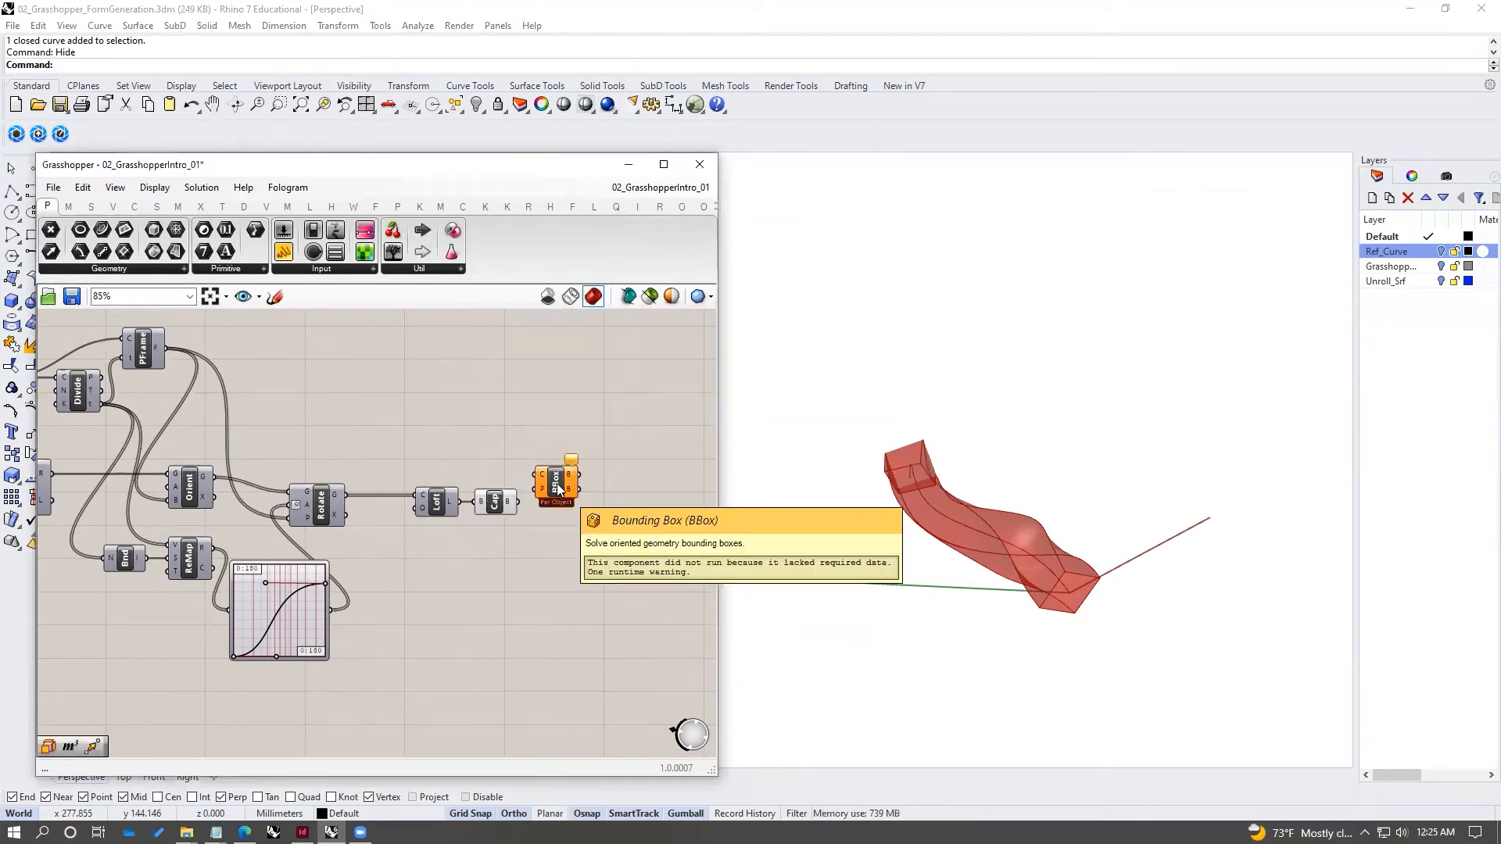
left_click_drag(525, 482, 535, 475)
left_click_drag(548, 478, 553, 505)
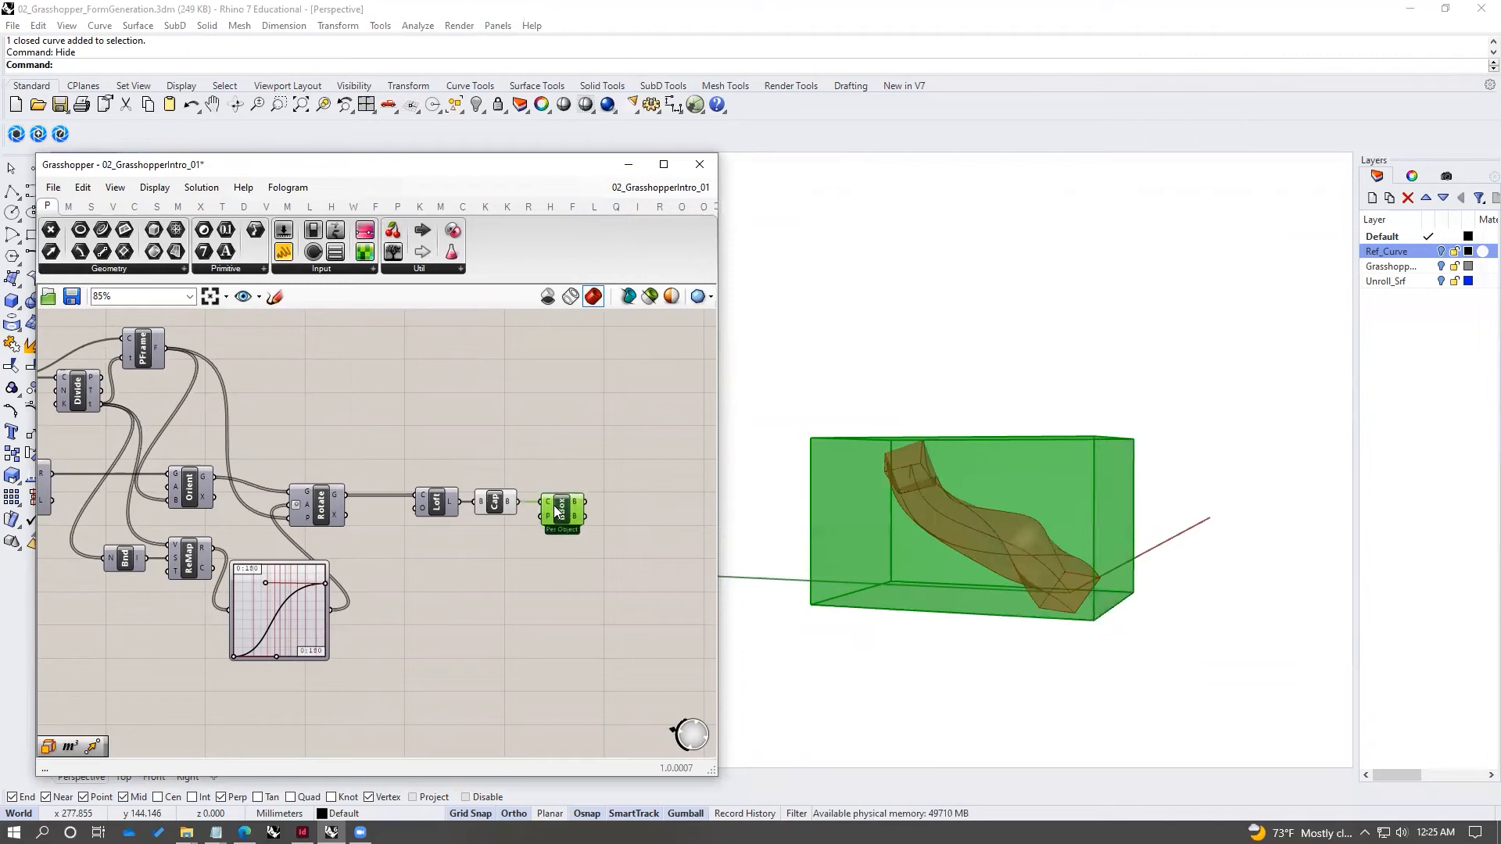
left_click(558, 464)
right_click_drag(1095, 519, 849, 522)
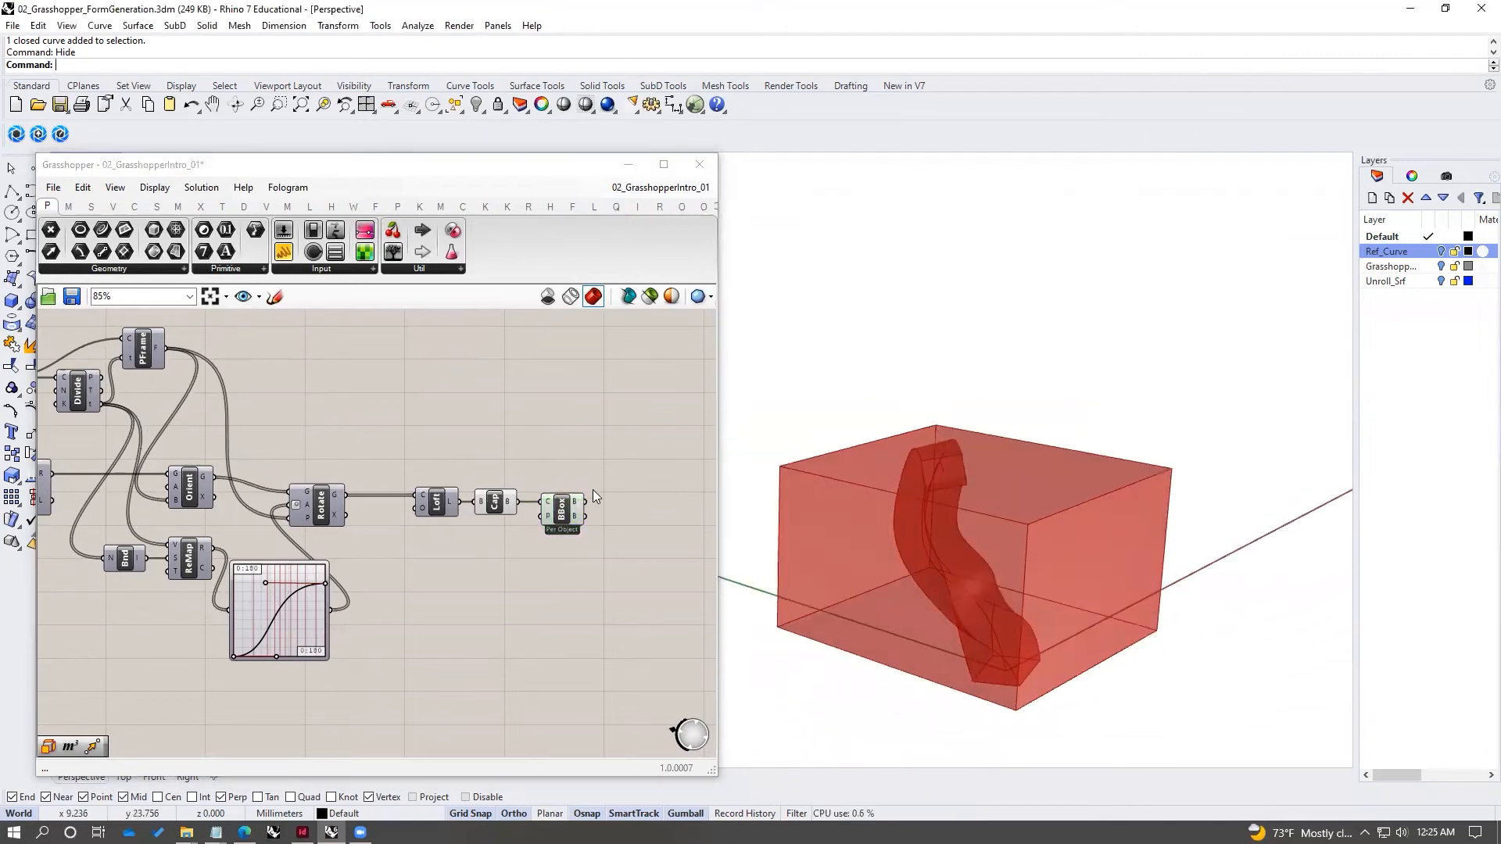
- Try hiding the Bounding Box component's preview, and undo that change
left_click(568, 508)
middle_click(569, 477)
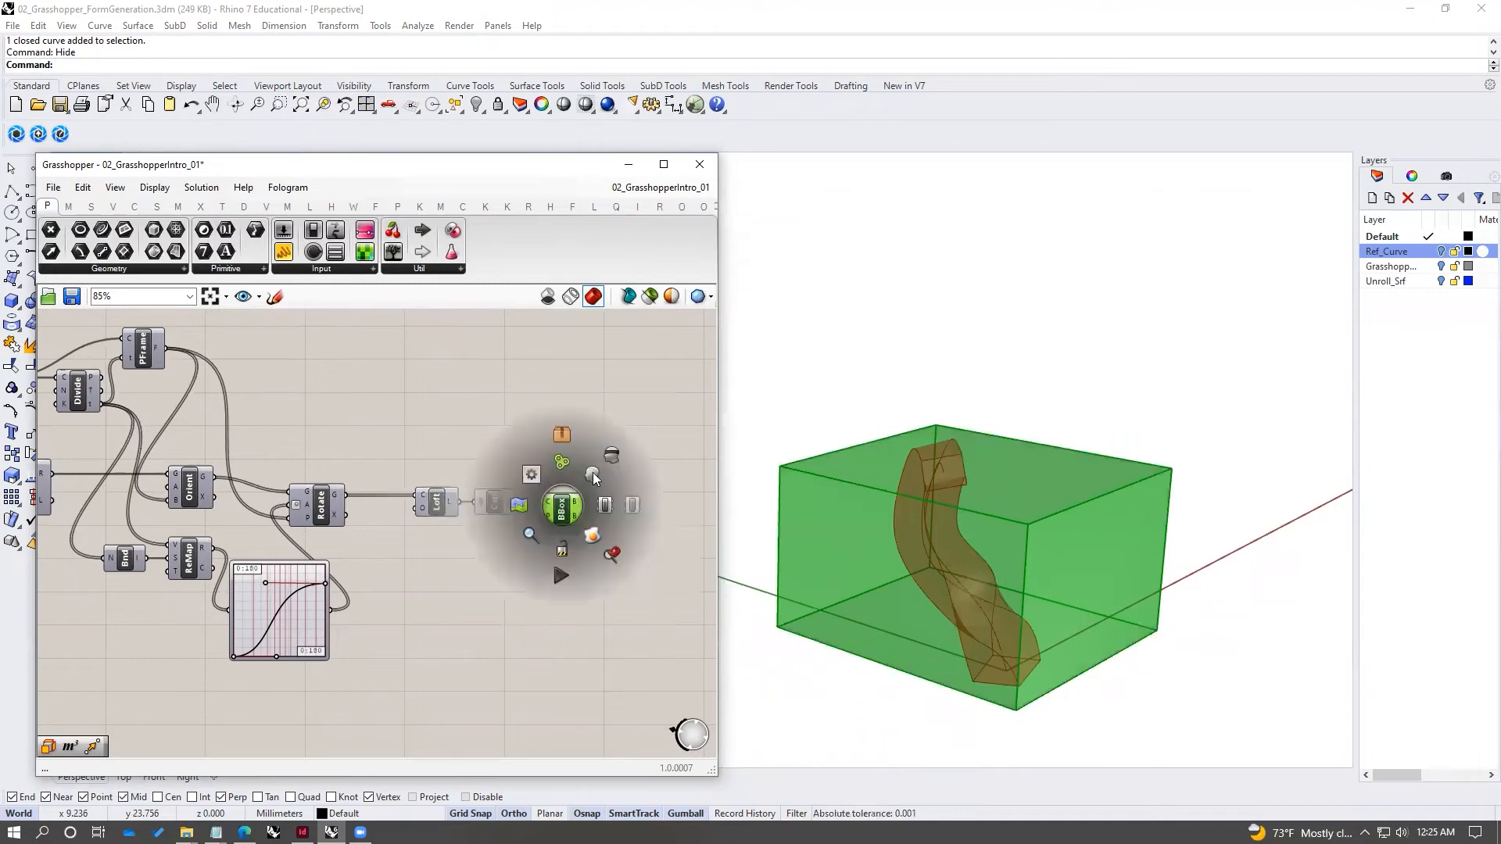
left_click(610, 452)
key("ctrl+z")
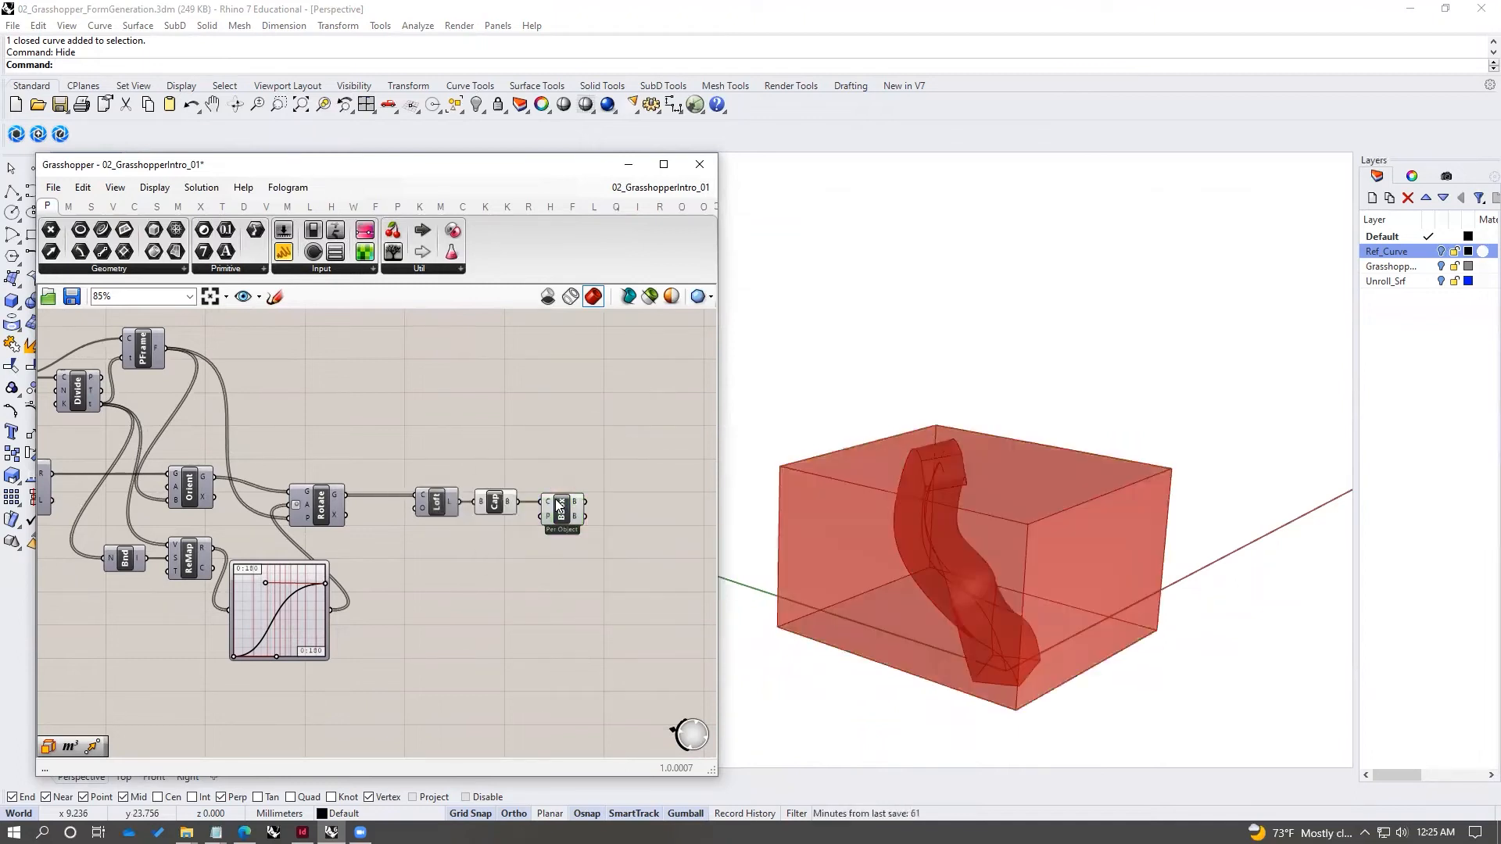
right_click_drag(586, 479, 514, 447)
left_click_drag(514, 447, 455, 526)
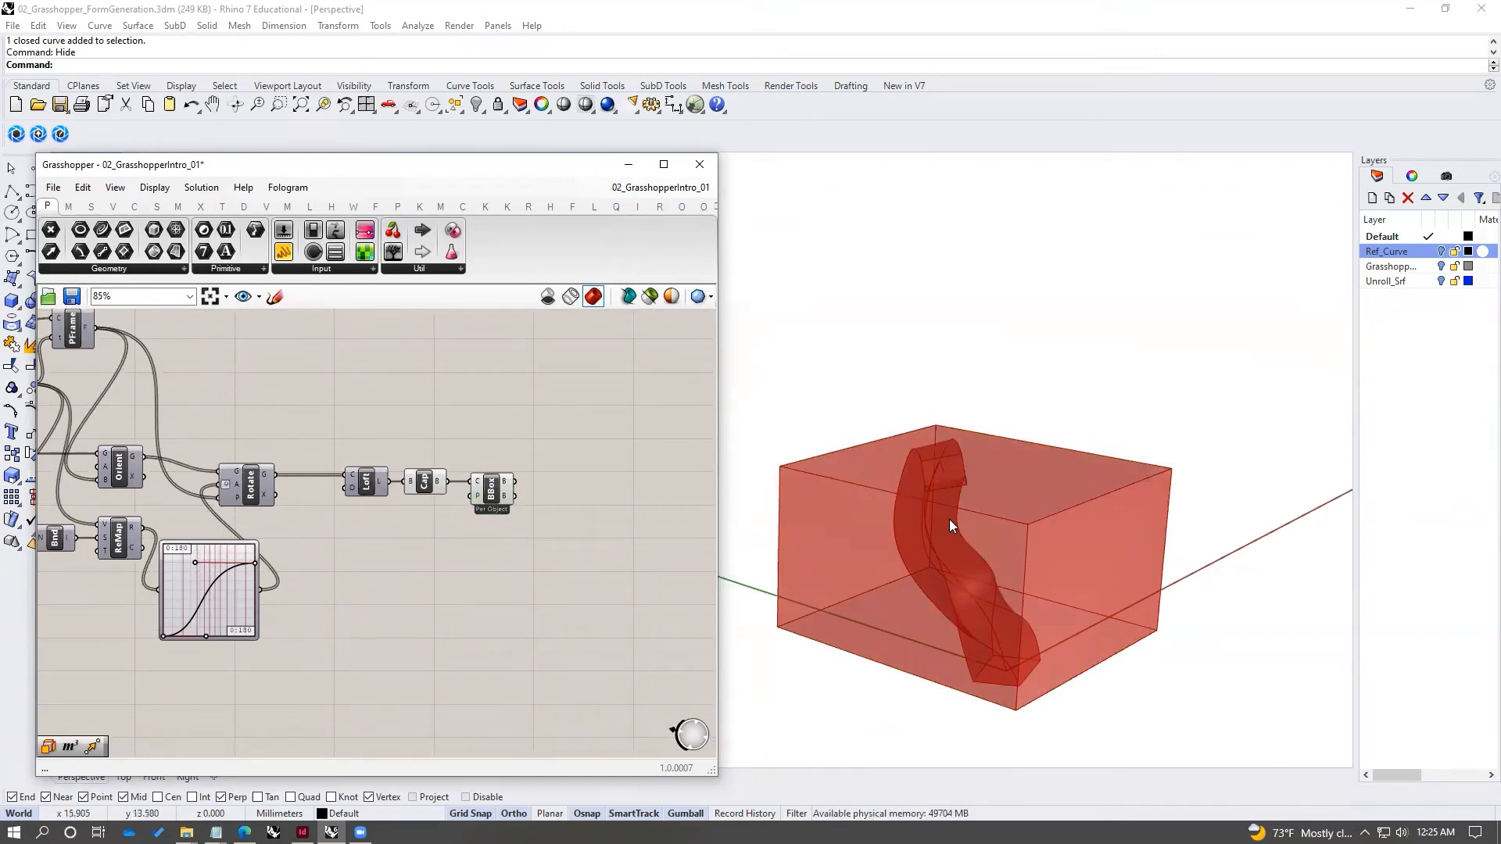
left_click_drag(469, 431, 381, 503)
left_click(502, 477)
left_click(577, 494)
- Add a Scale NU component, connect Bounding Box's box output to its geometry input, and hide Bounding Box's preview
right_click_drag(576, 494, 550, 493)
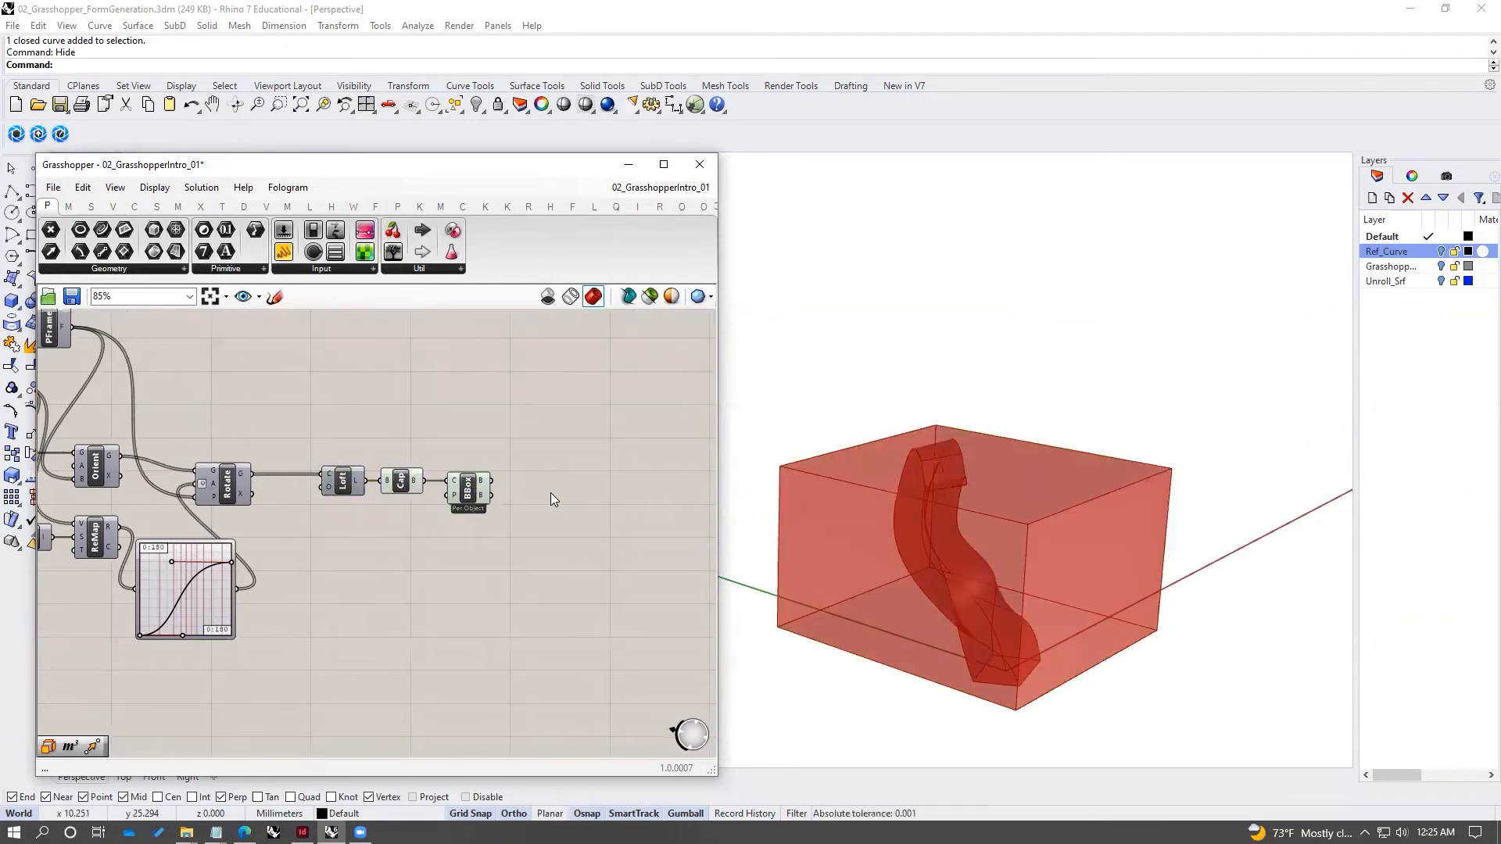
double_click(550, 491)
type("nu sca")
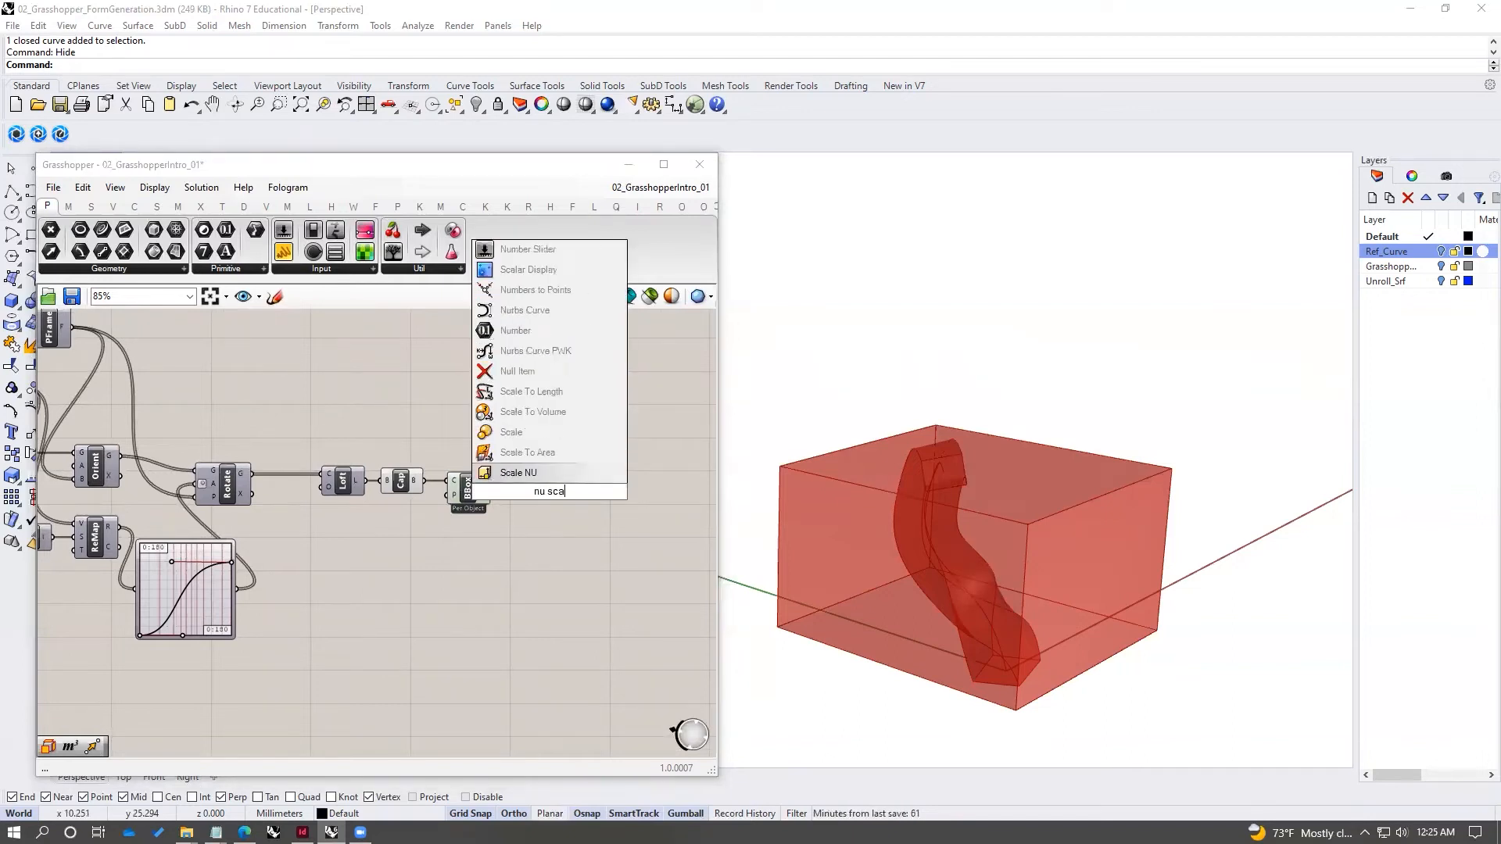
key("Return")
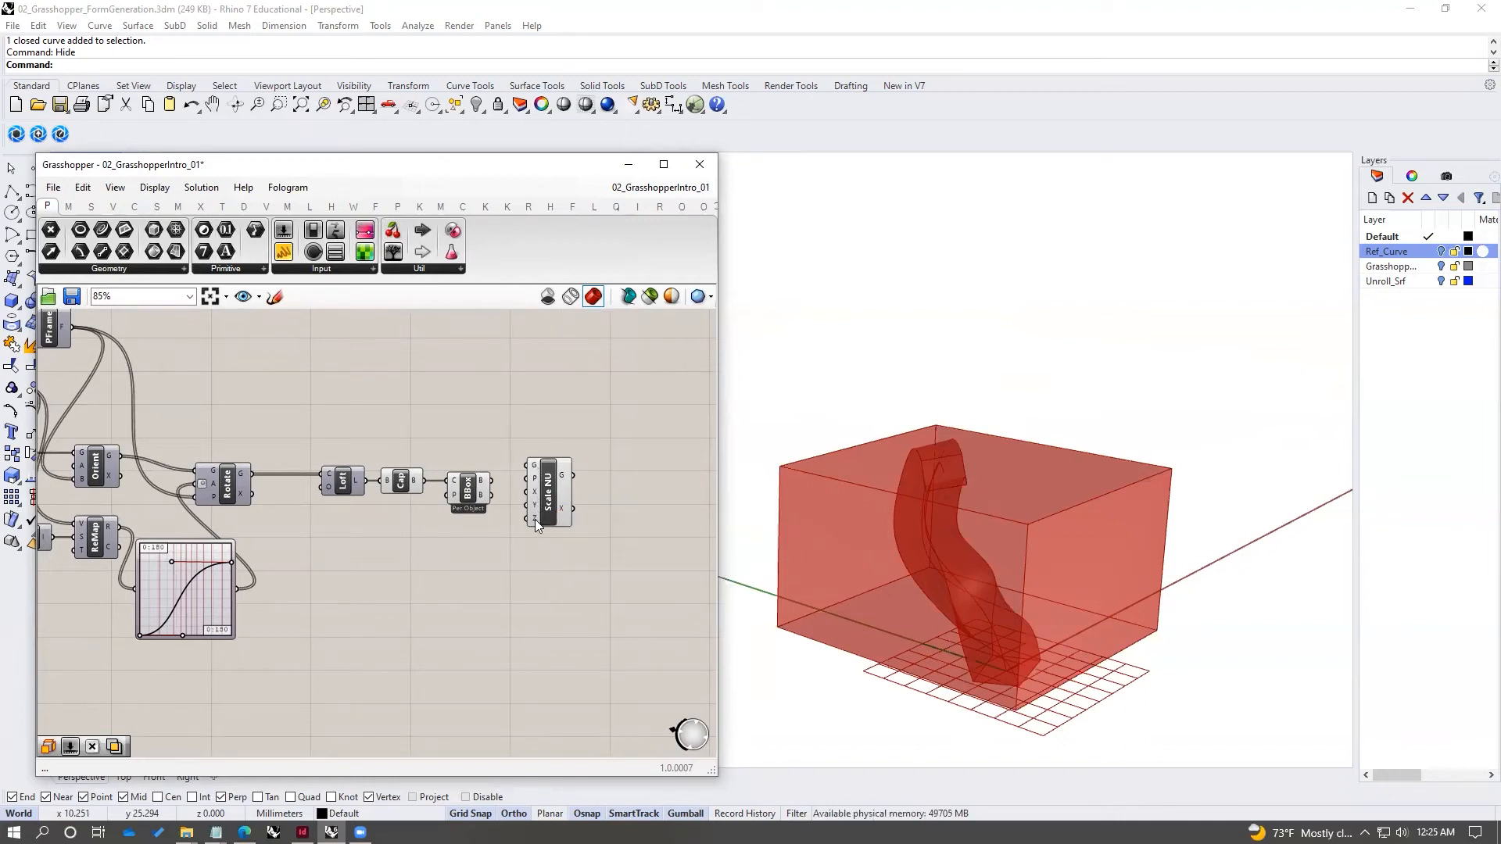
left_click_drag(492, 480, 530, 467)
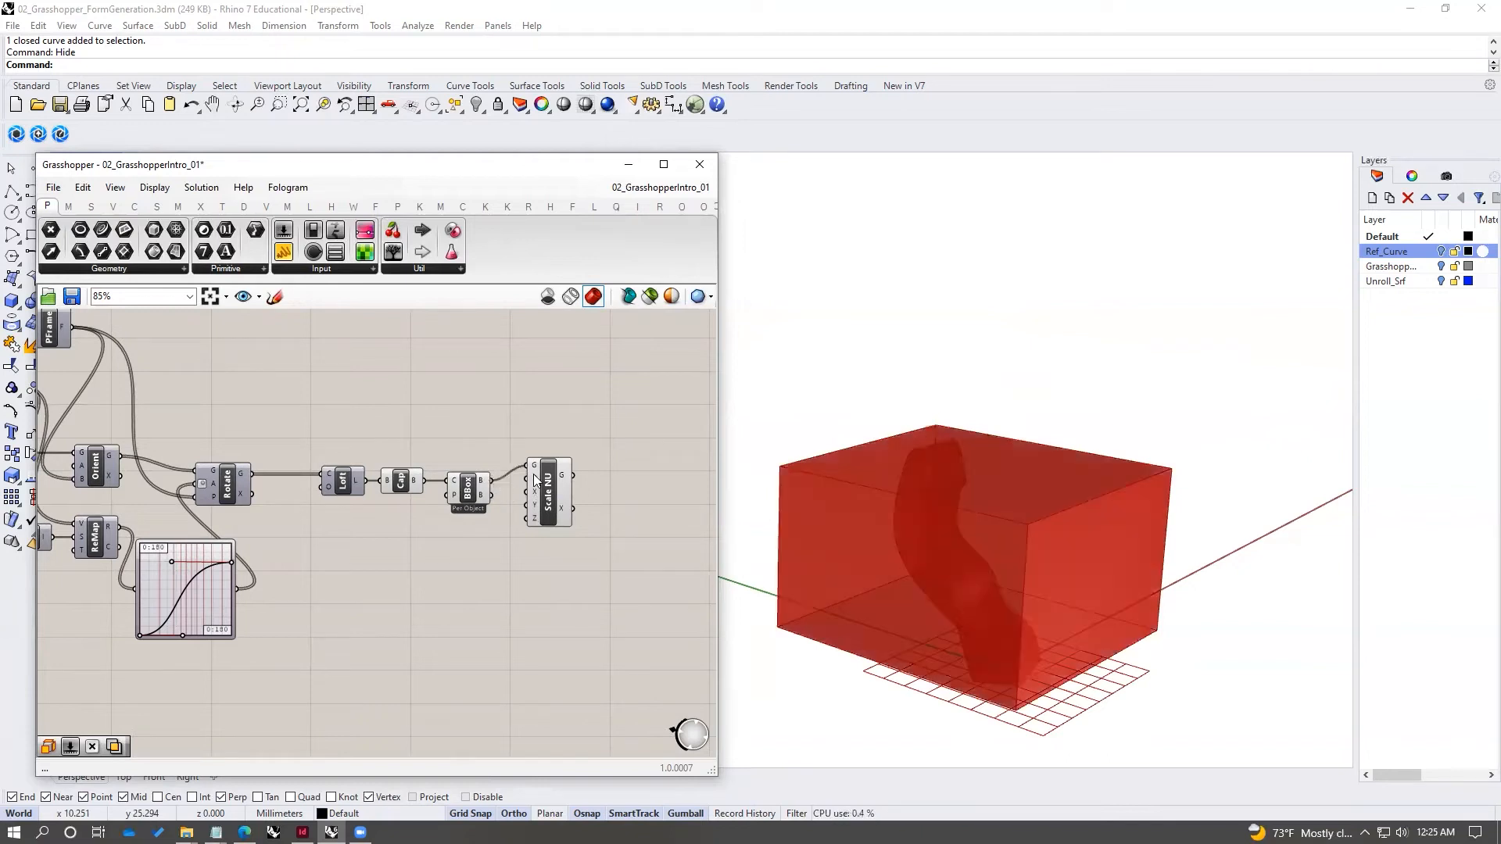
scroll(535, 480, "up", 1)
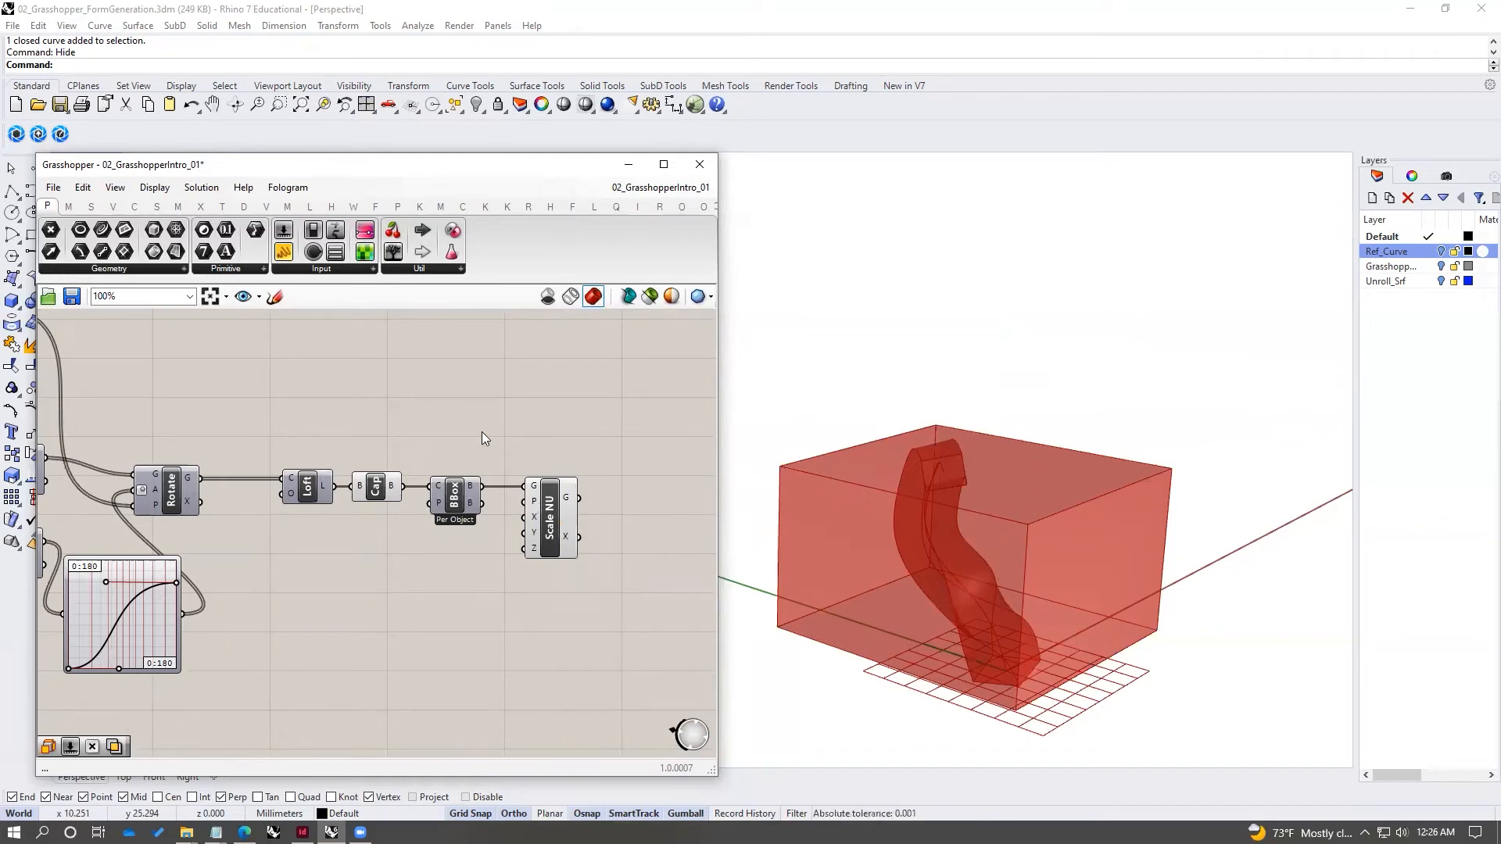
- Add a Volume component and connect Bounding Box's box output to its geometry input
double_click(504, 438)
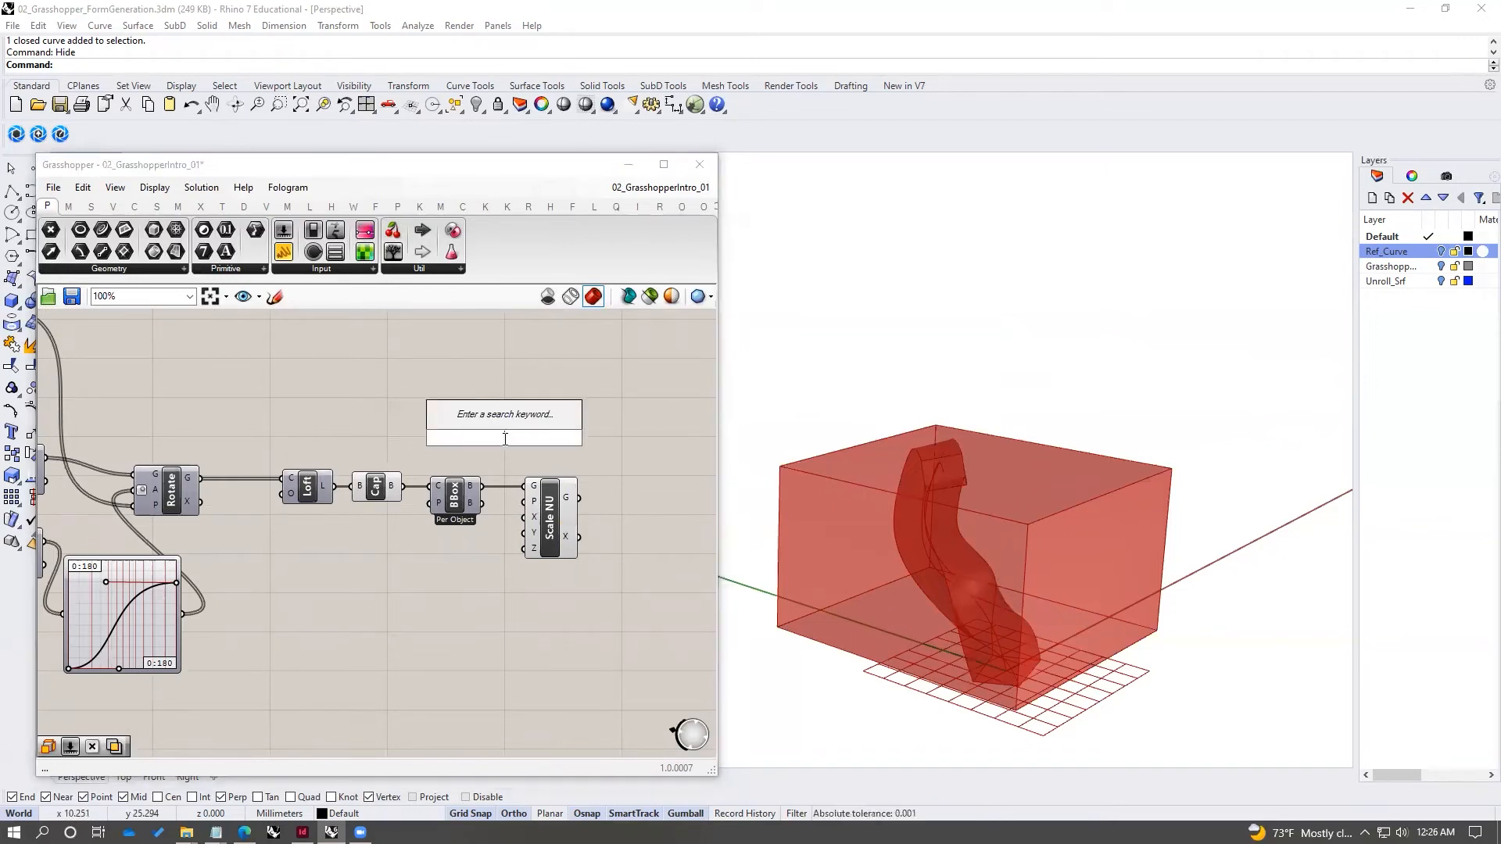
type("volume")
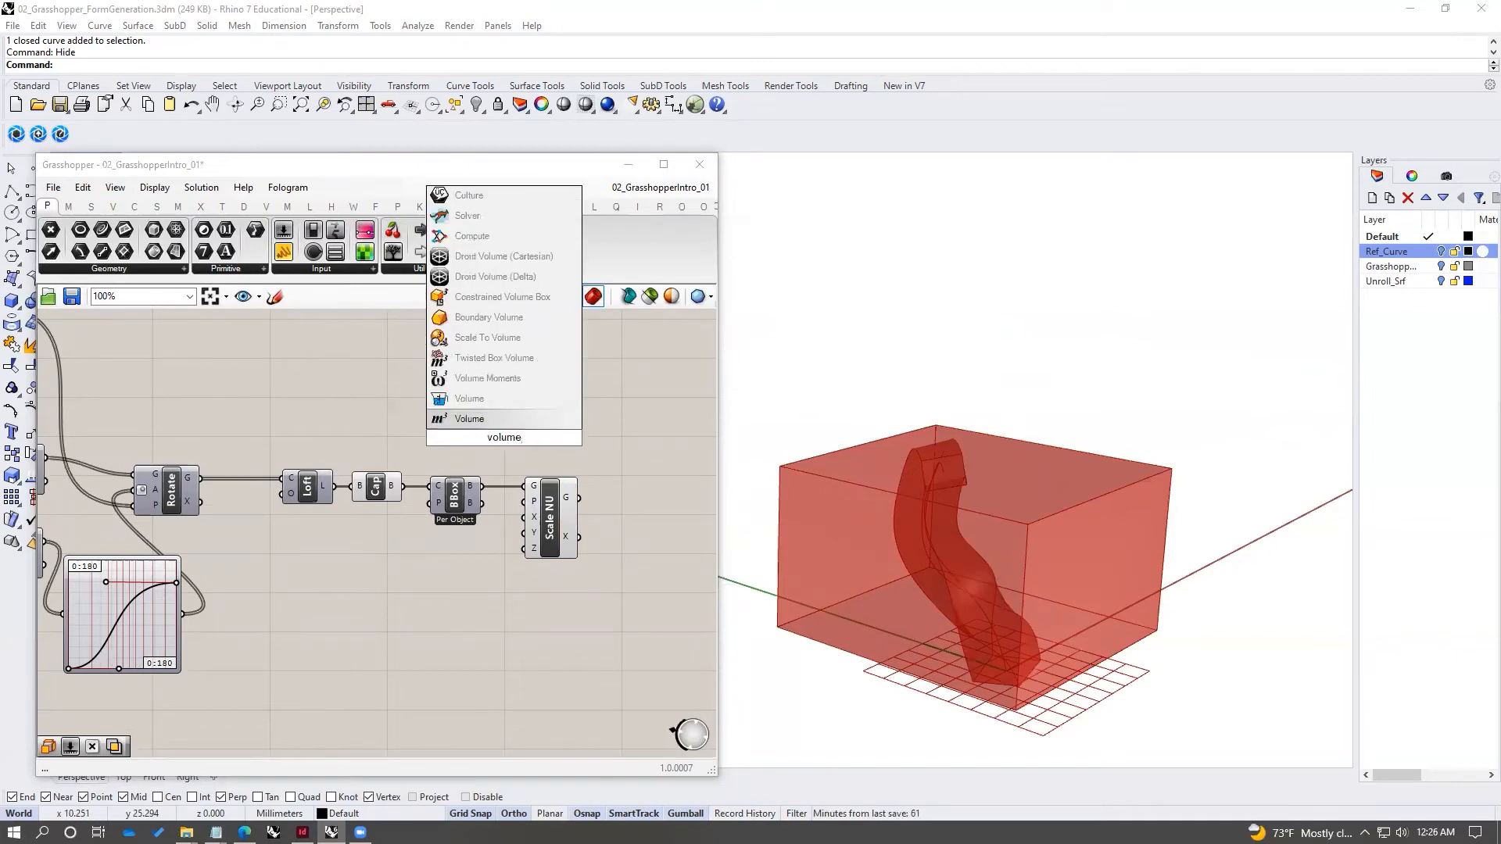
key("Return")
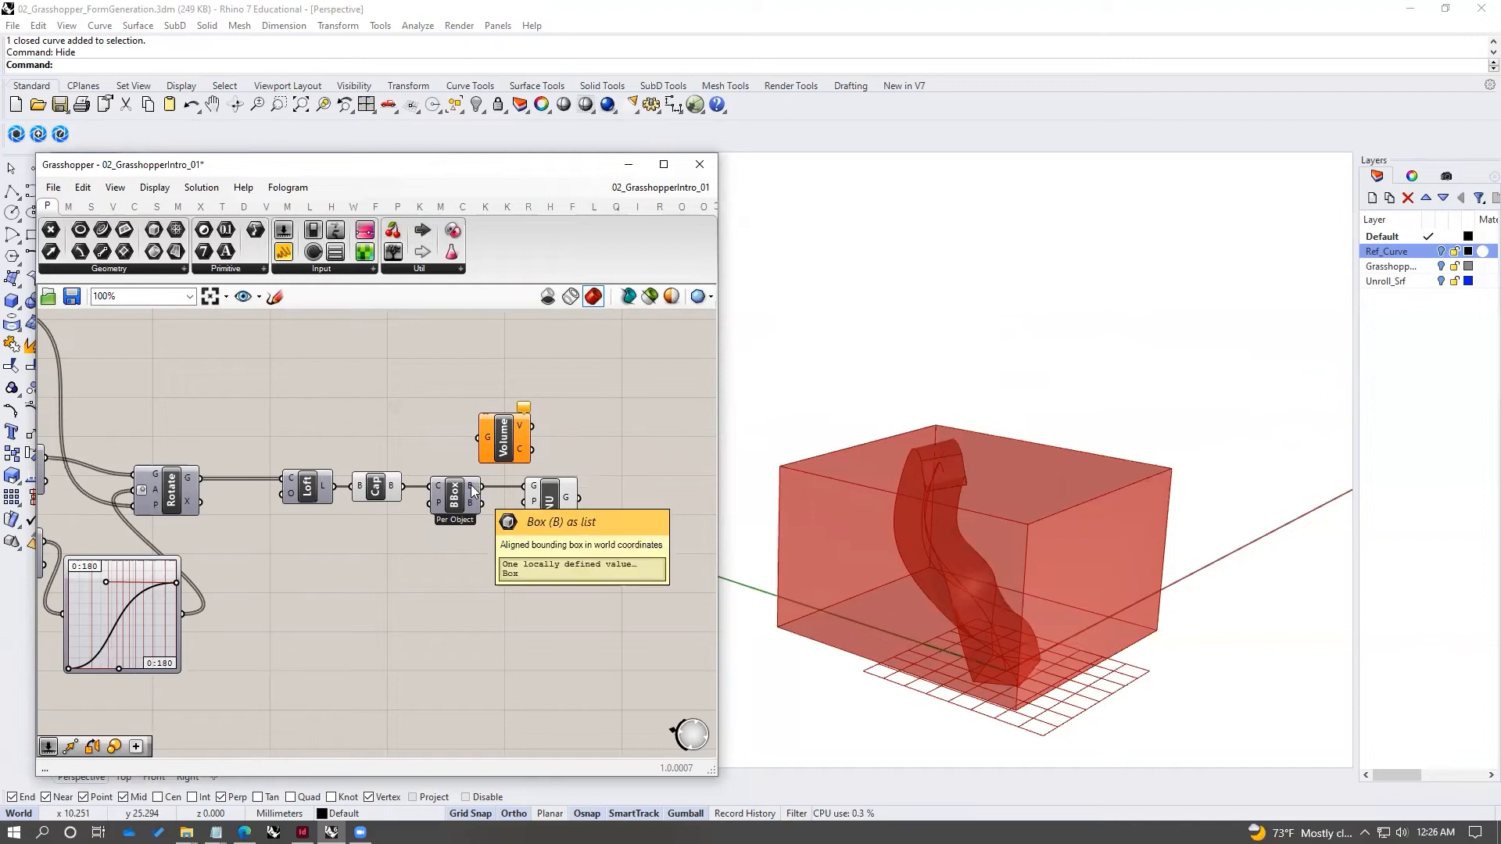
left_click_drag(474, 489, 474, 449)
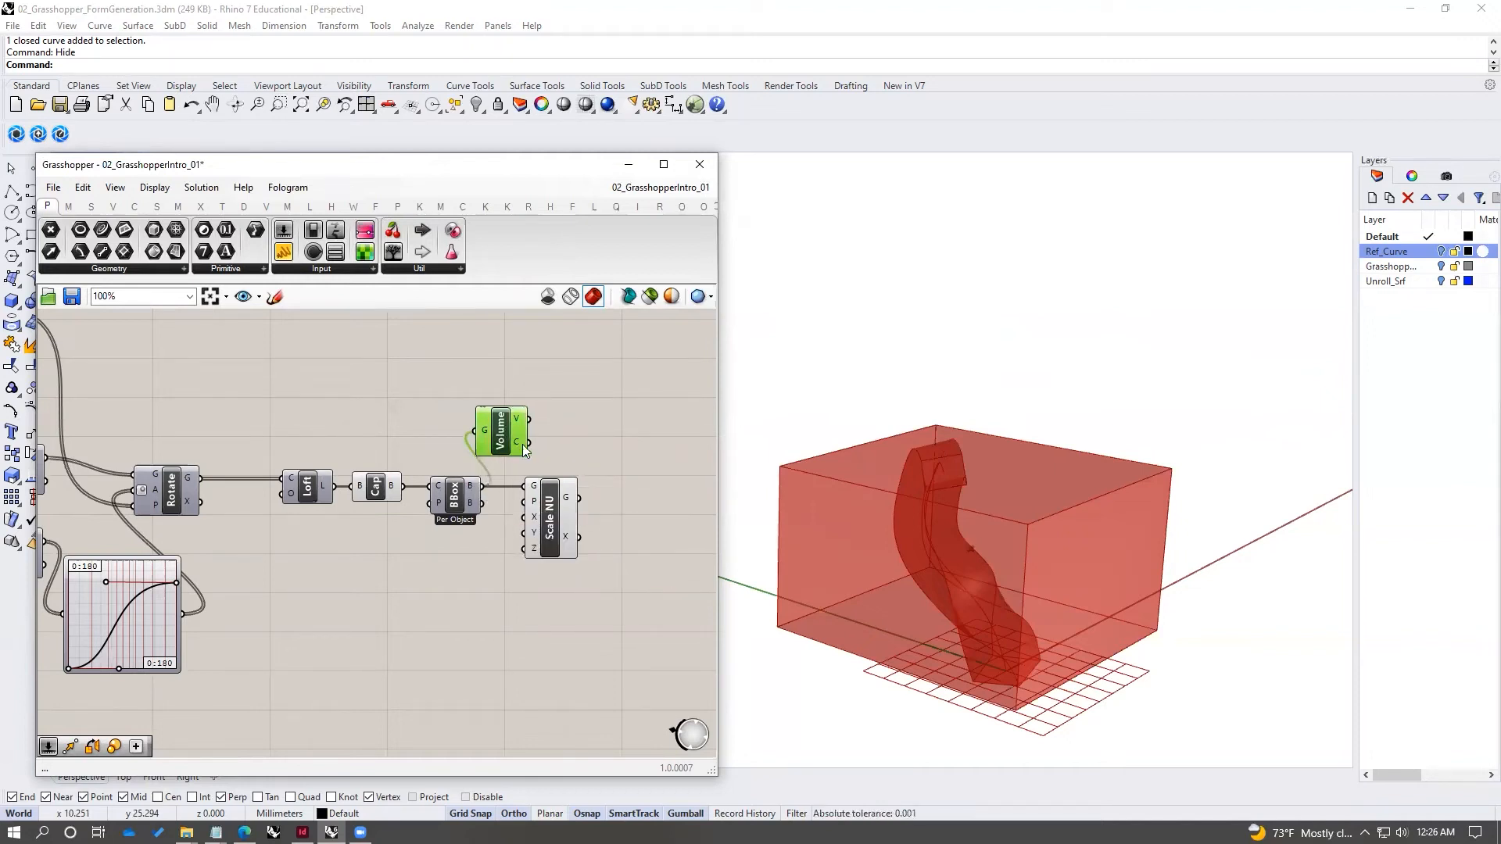
- Connect Volume's centroid to Scale NU's plane input and place Volume between Bounding Box and Scale NU
left_click_drag(549, 512, 571, 512)
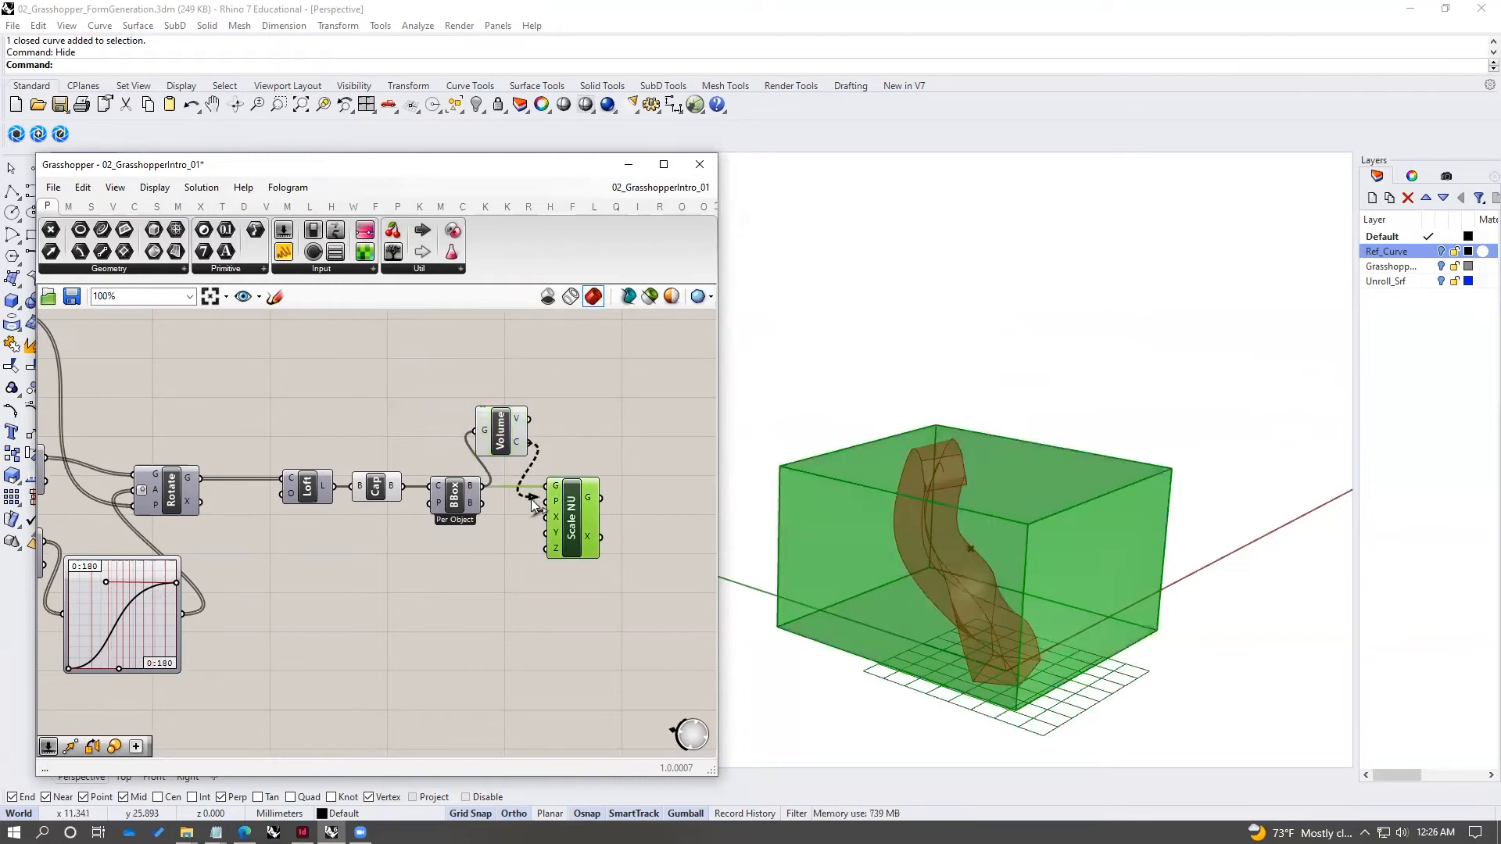
left_click_drag(510, 433, 602, 524)
left_click_drag(511, 549, 544, 523)
left_click(609, 504)
left_click(606, 411)
right_click_drag(635, 436, 604, 422)
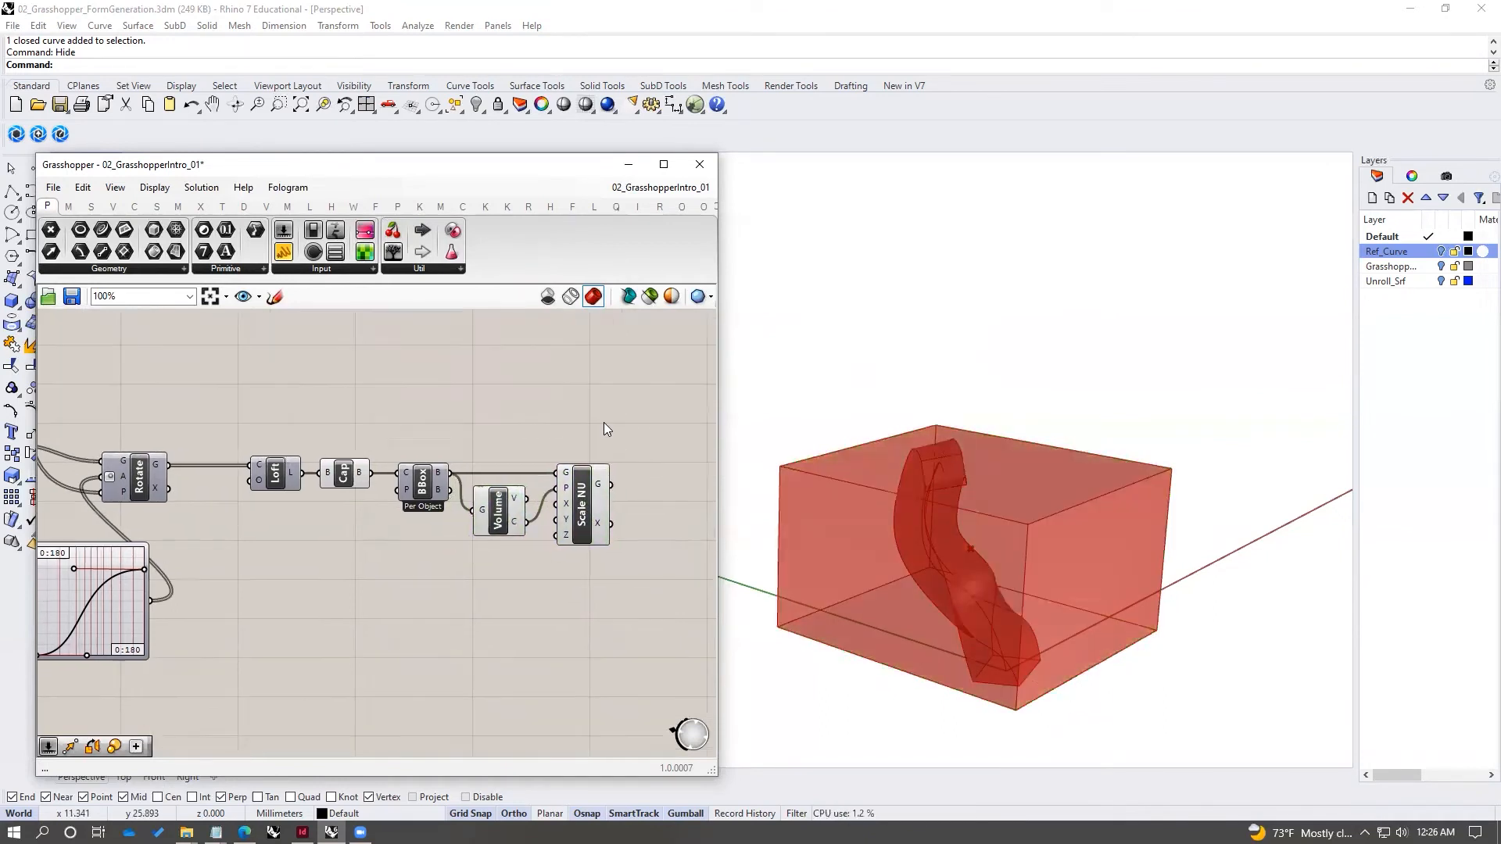
- Create a 0 to 1.000 number slider, set it to 0.310, copy it twice and connect the three to Scale NU's X, Y and Z factors
double_click(502, 591)
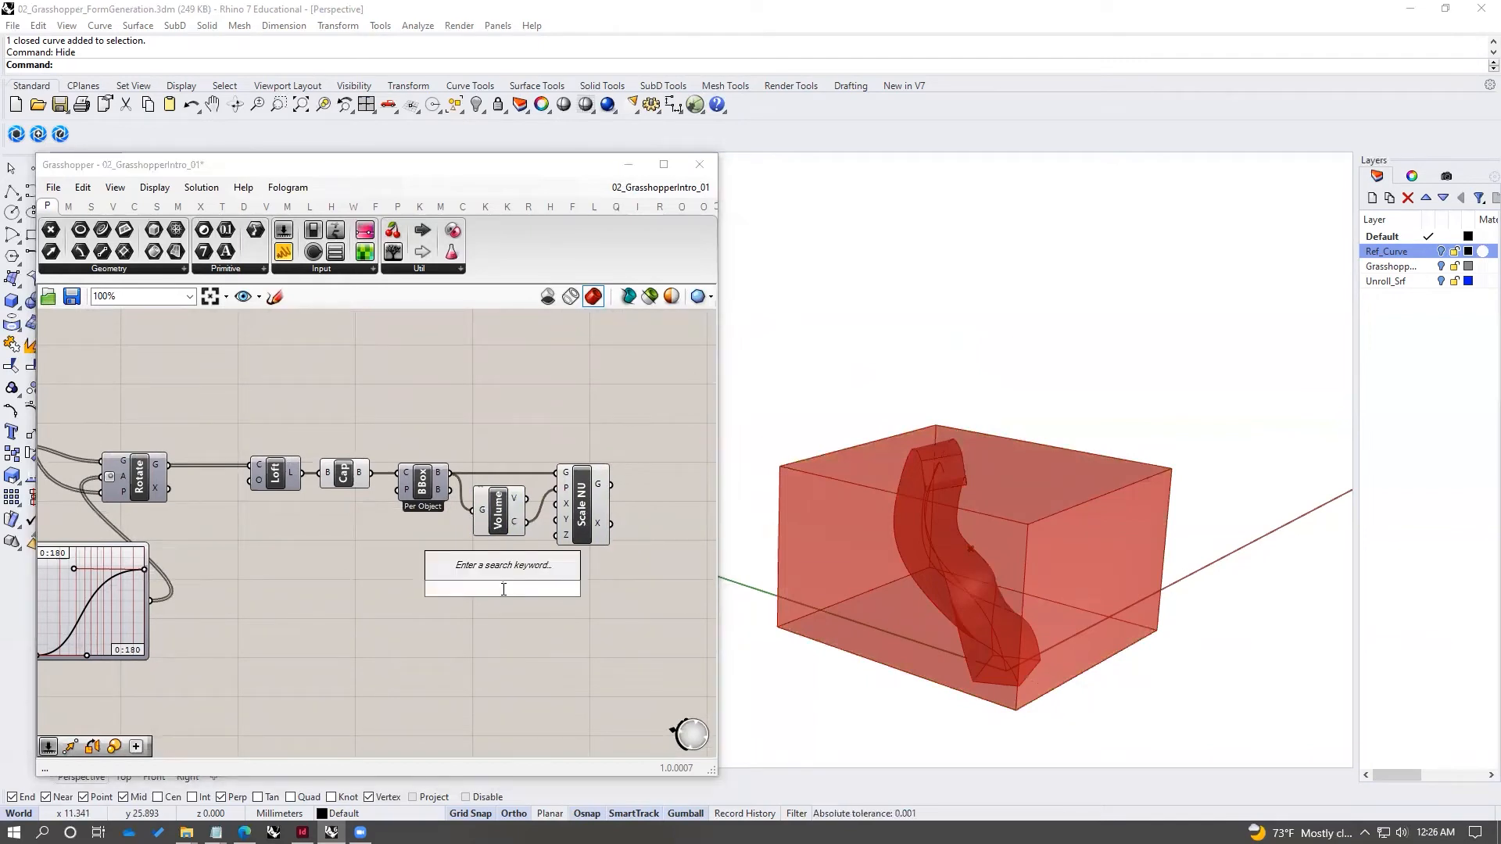
type("0<1.000")
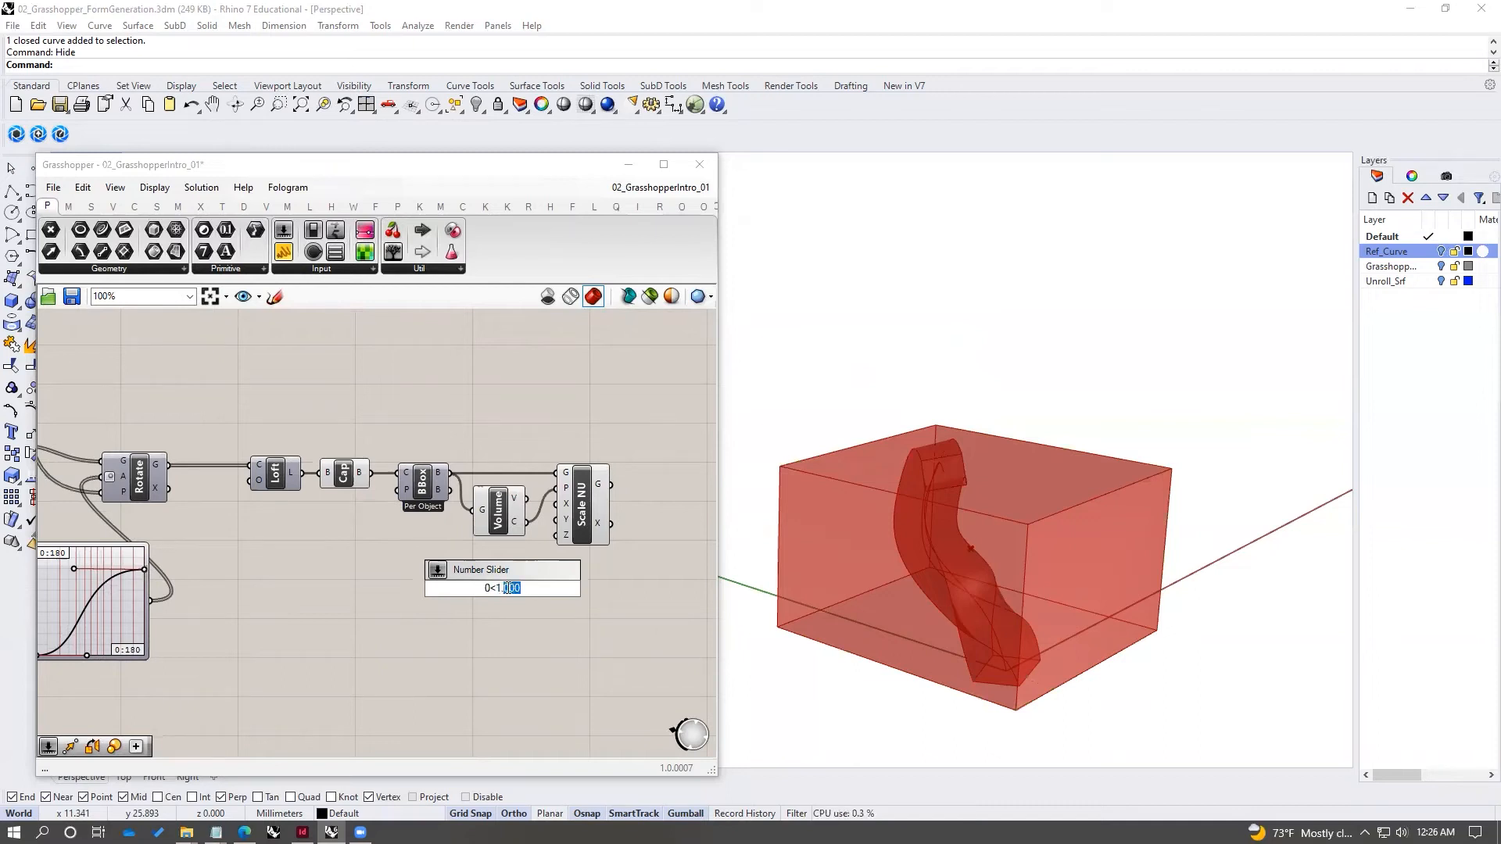
key("Return")
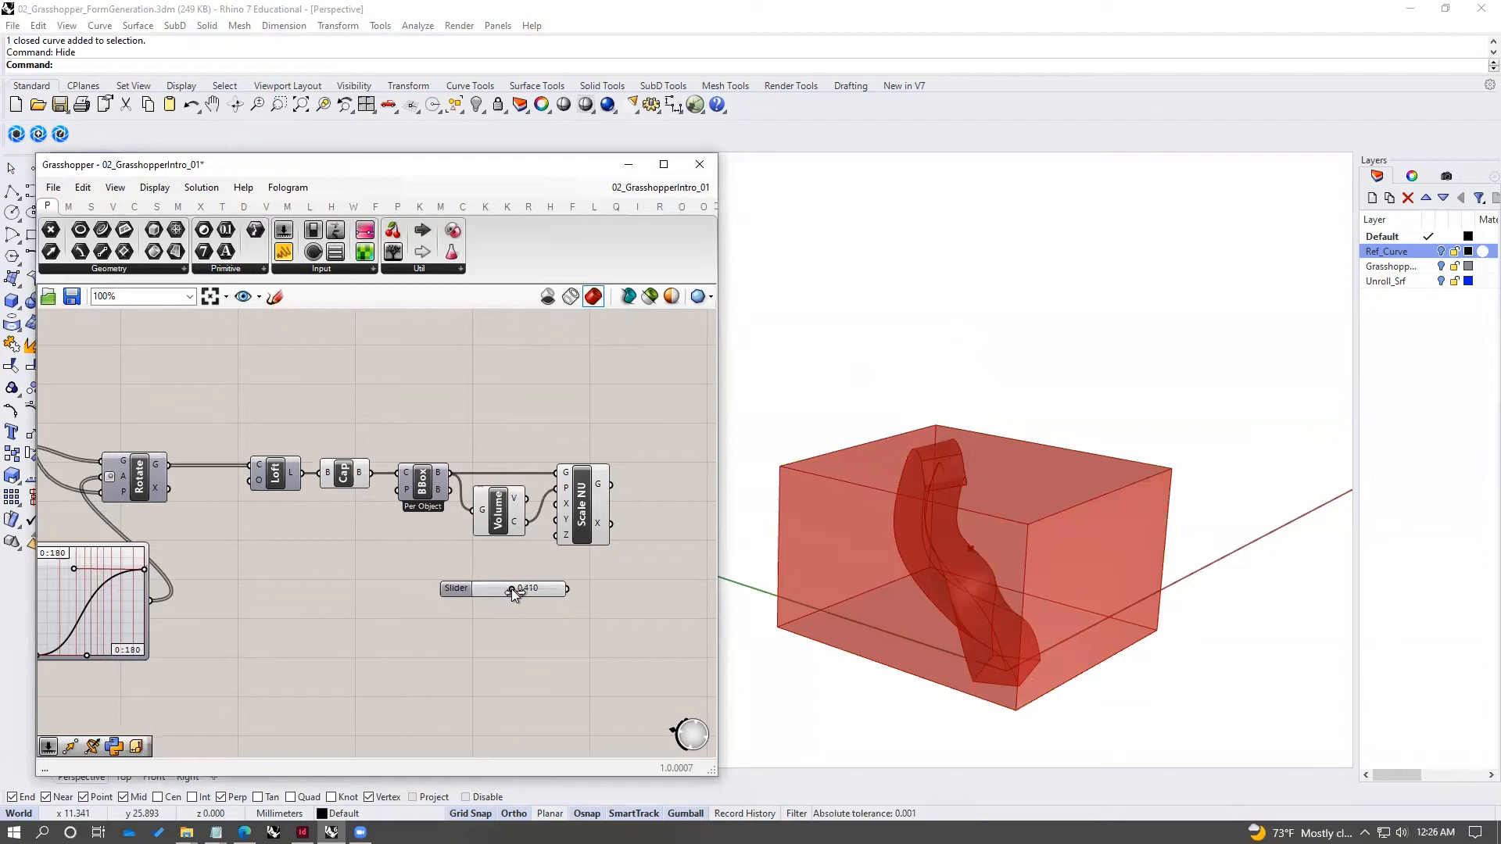
left_click_drag(491, 592, 528, 595)
left_click(463, 554)
left_click(568, 574)
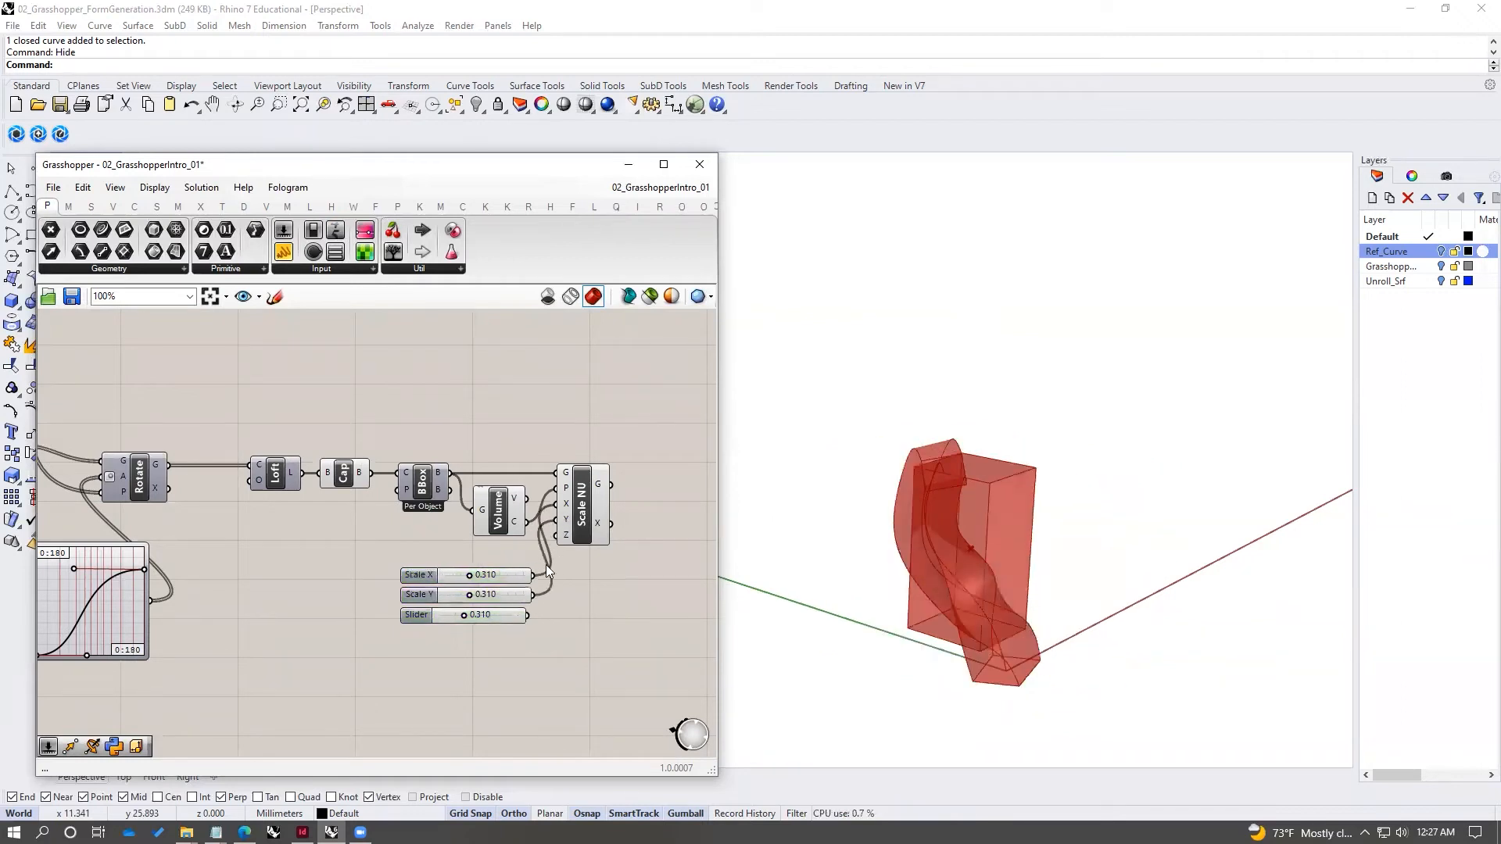
left_click_drag(557, 530, 560, 535)
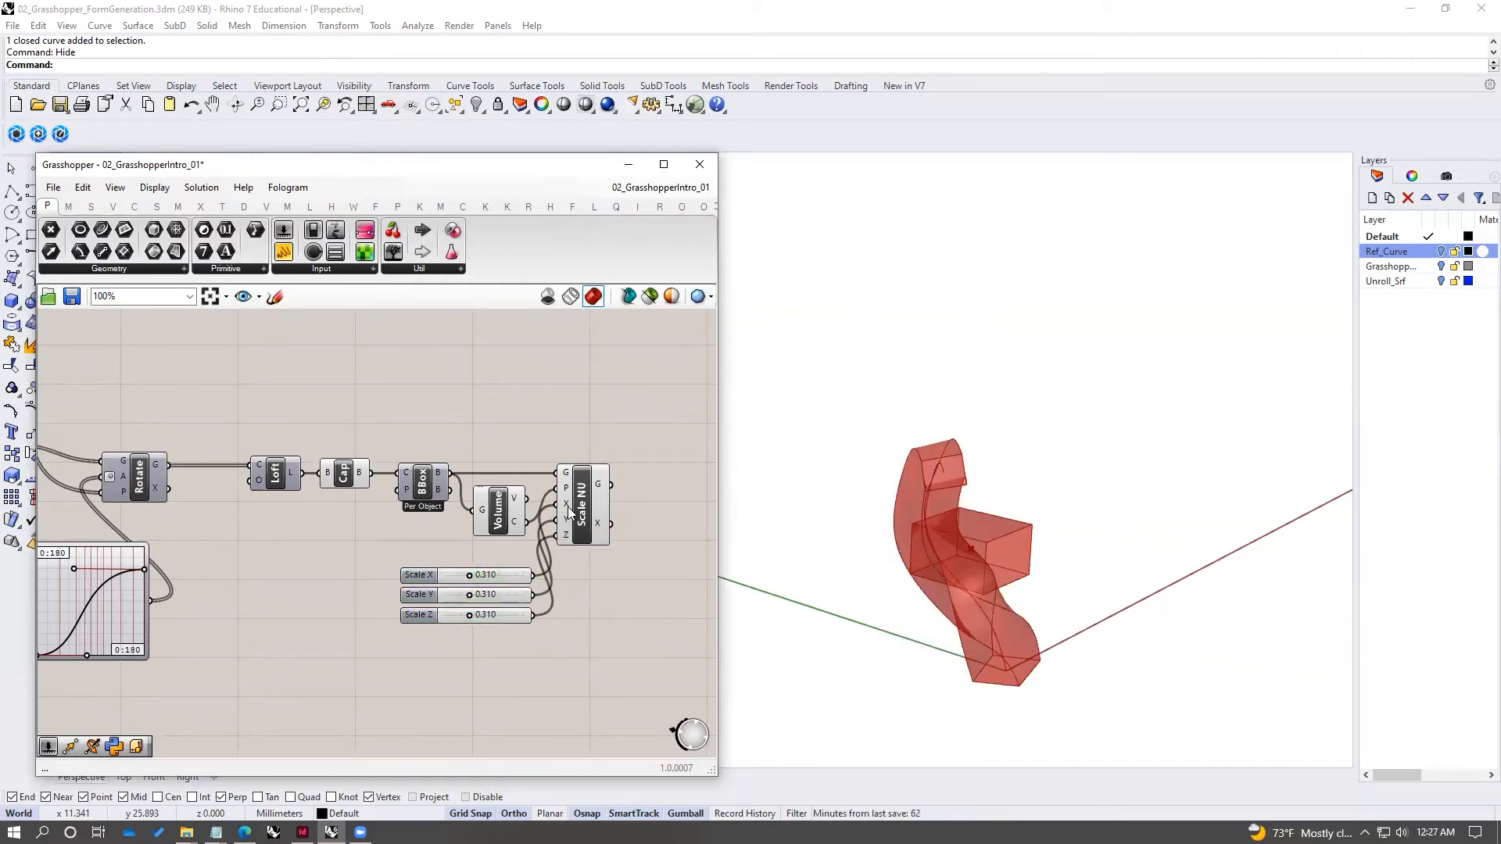
- Hide the Volume component's centroid preview and highlight the scaled box to check its position
left_click(571, 506)
right_click_drag(985, 557, 967, 594)
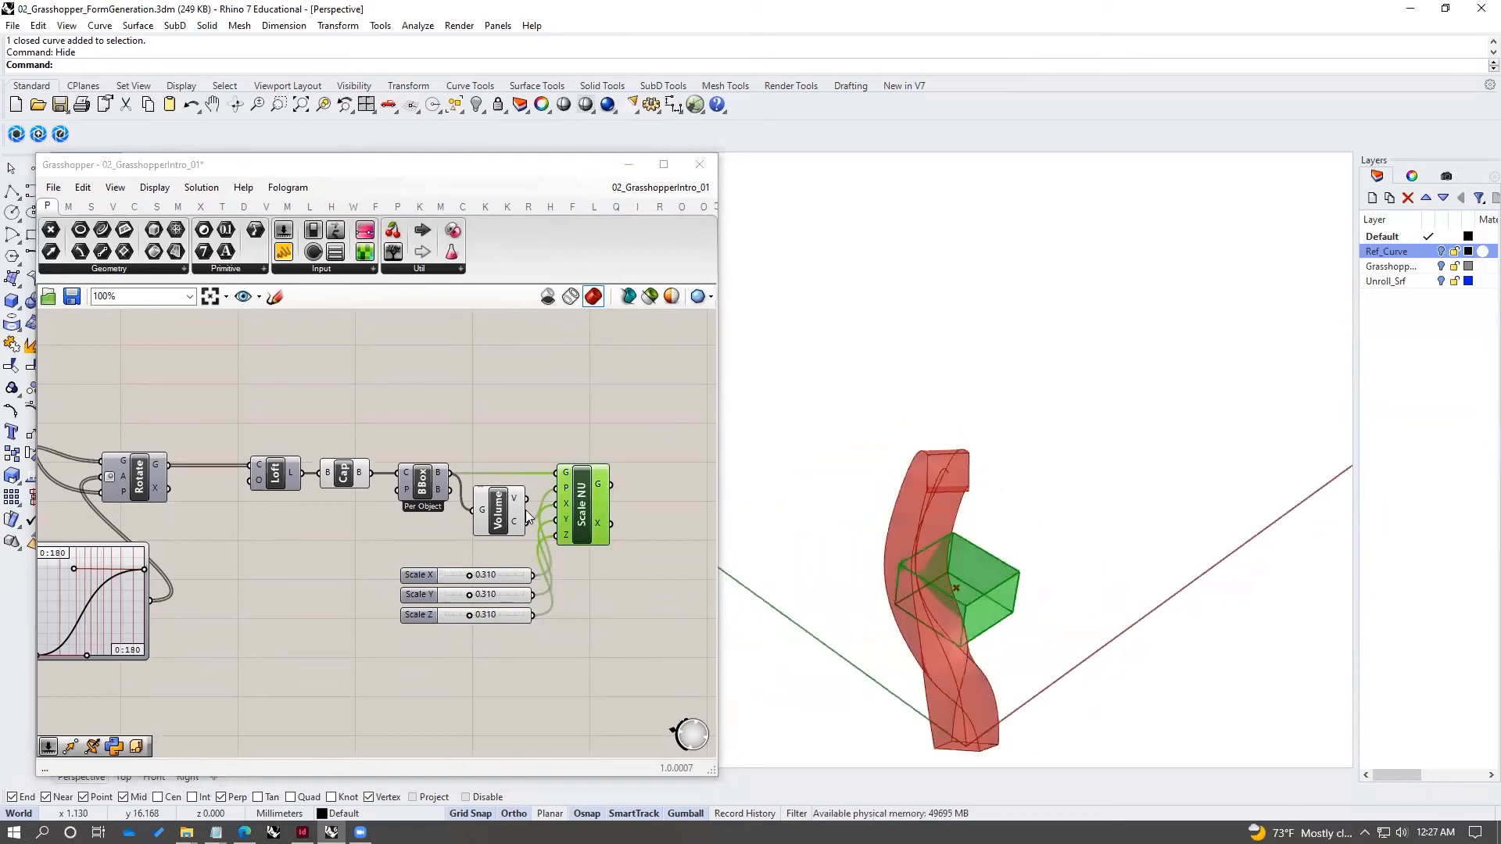
left_click(498, 508)
key("space")
left_click(582, 500)
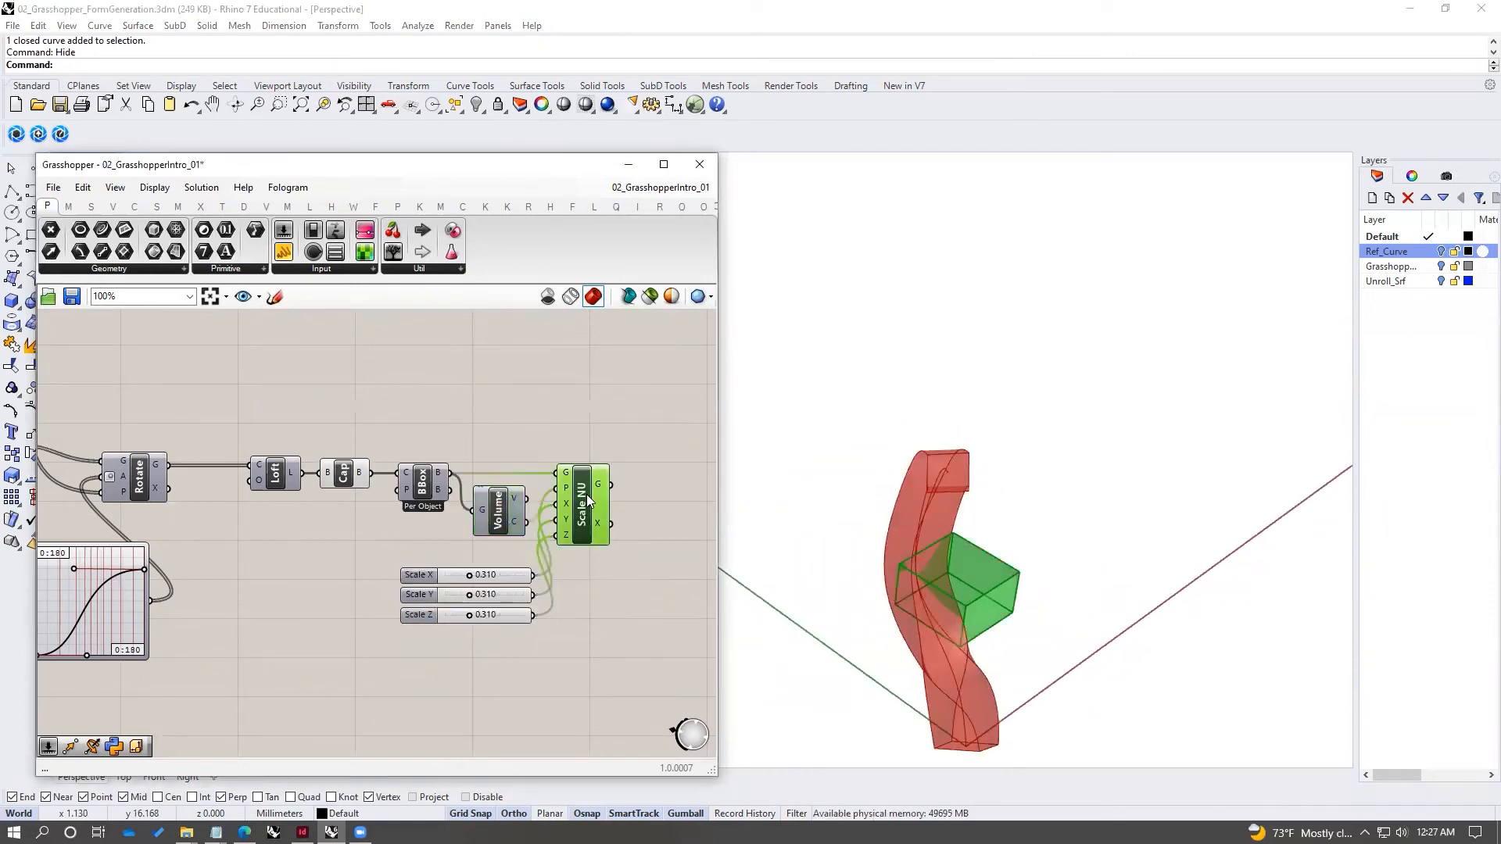
- Compare the capped form with the scaled box, and add a Solid Intersection component after Scale NU
right_click_drag(971, 526, 861, 480)
scroll(989, 547, "up", 4)
left_click(344, 474)
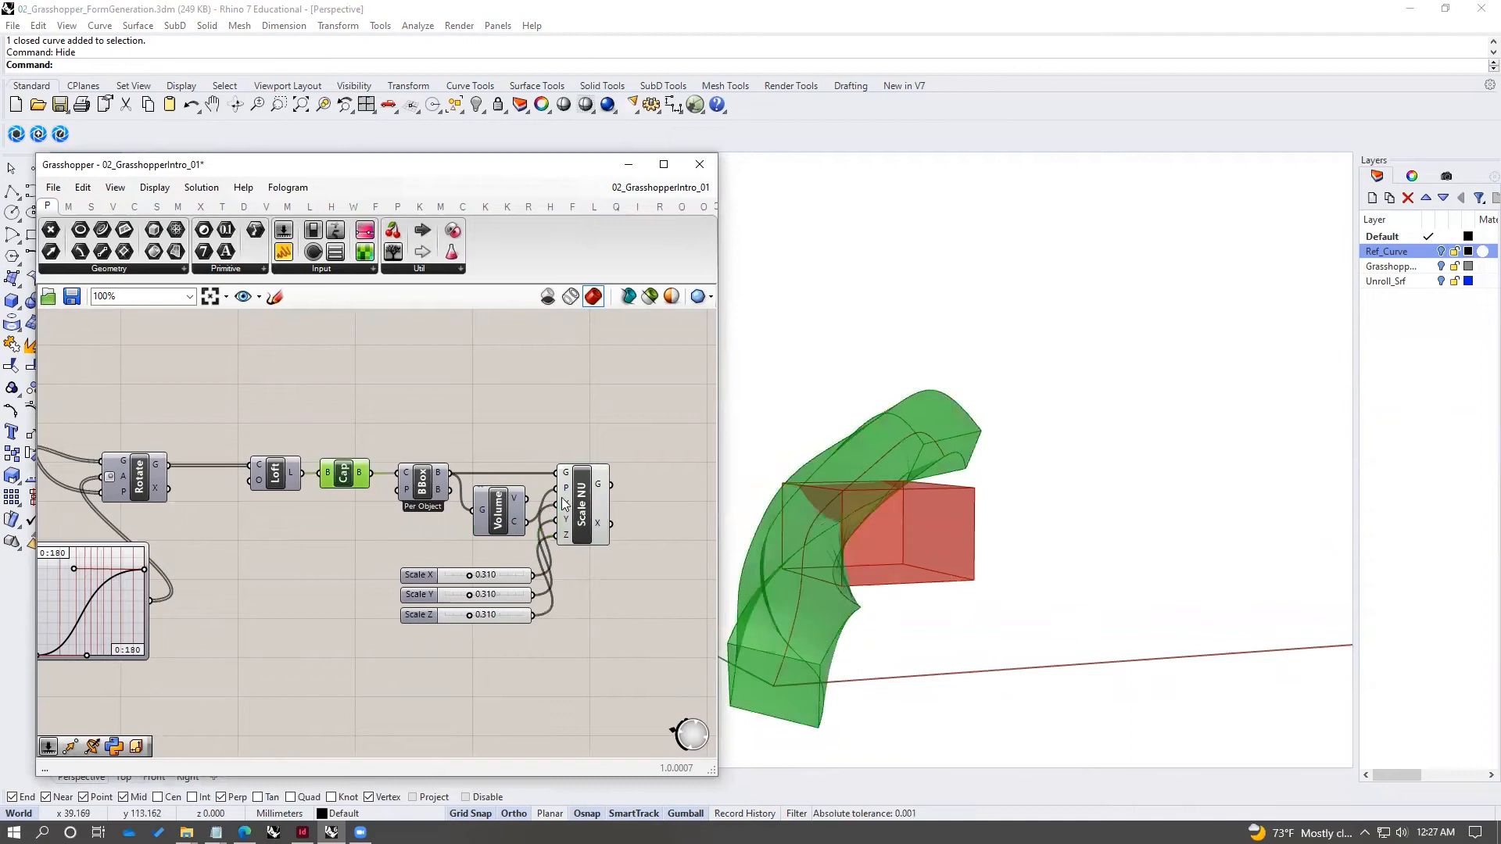
left_click(591, 498)
left_click(595, 410)
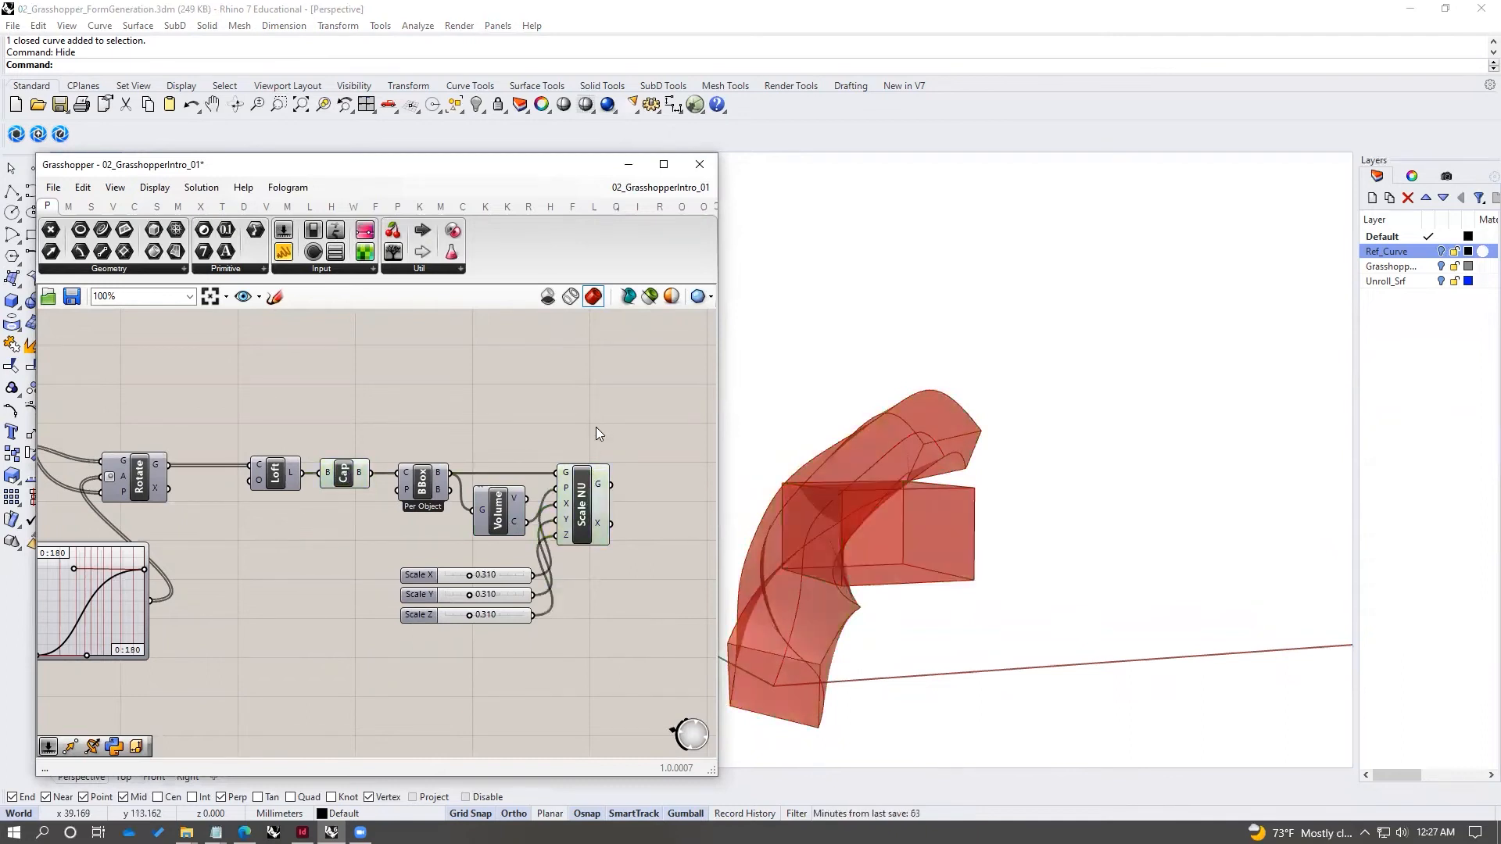
right_click_drag(597, 427, 445, 440)
double_click(519, 486)
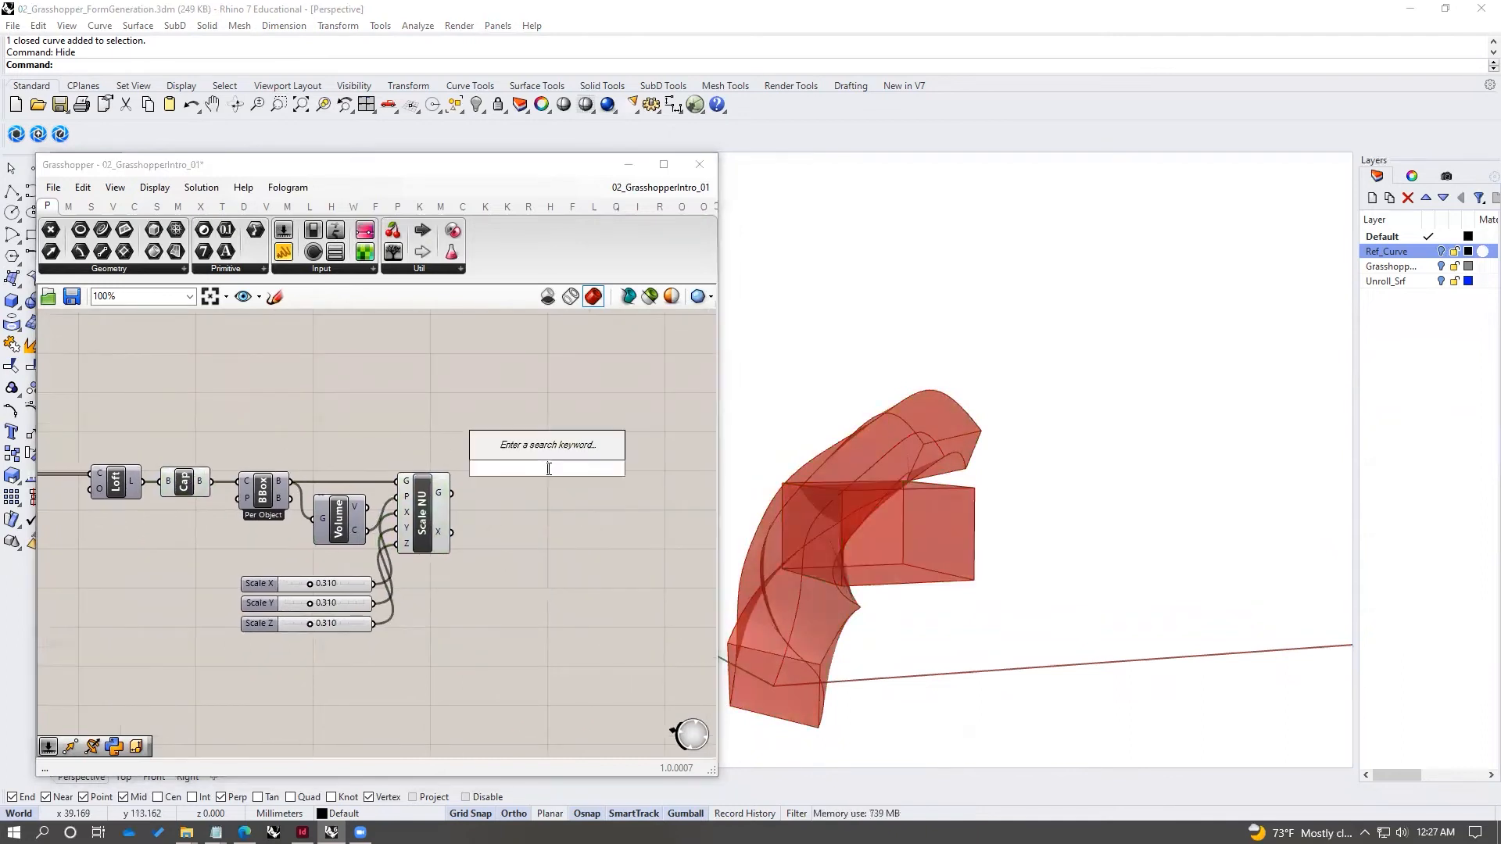
type("solid inter")
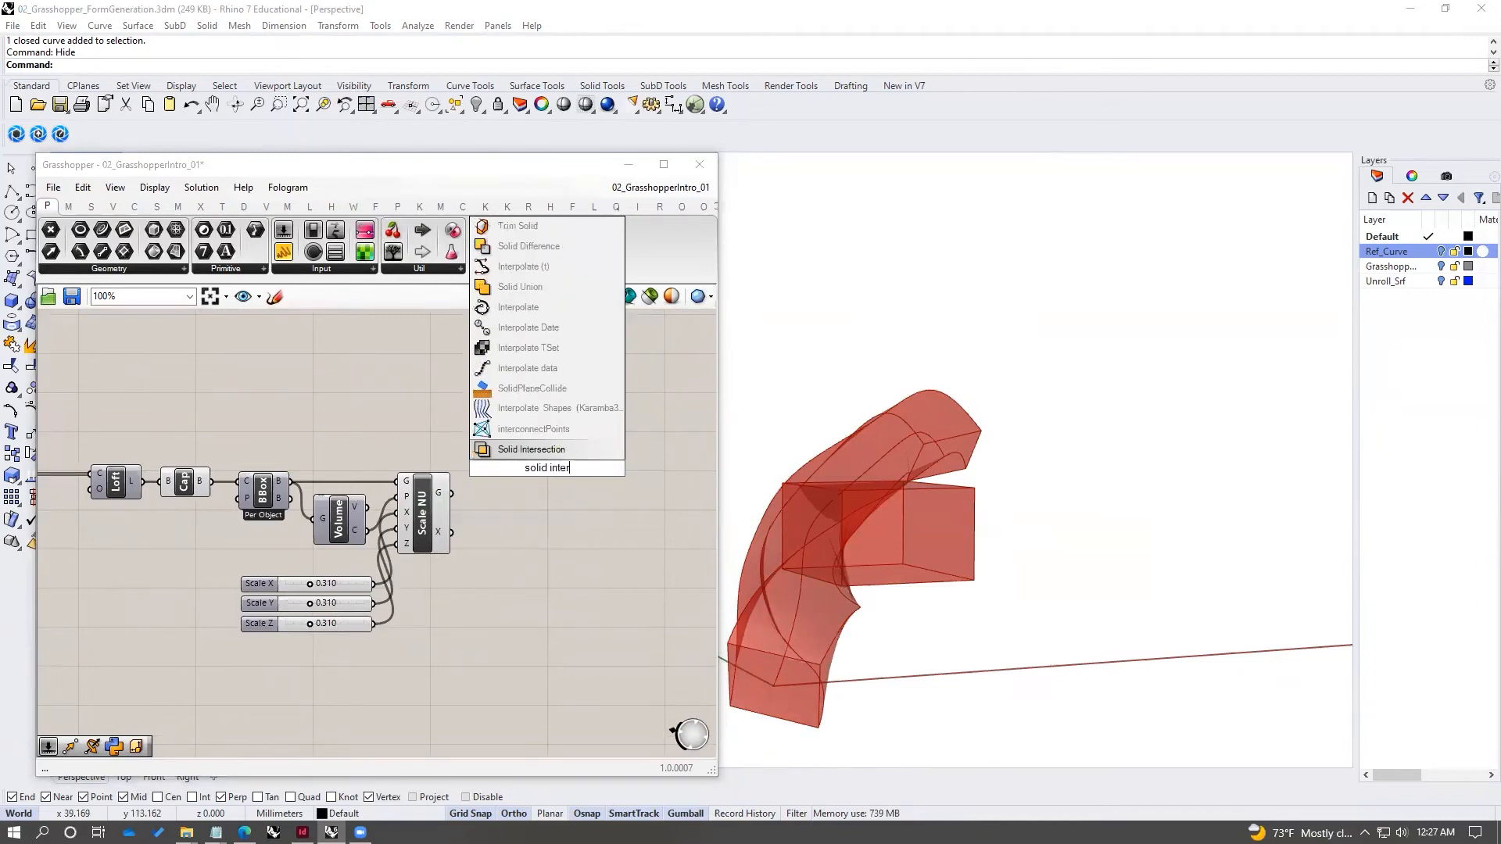
key("Return")
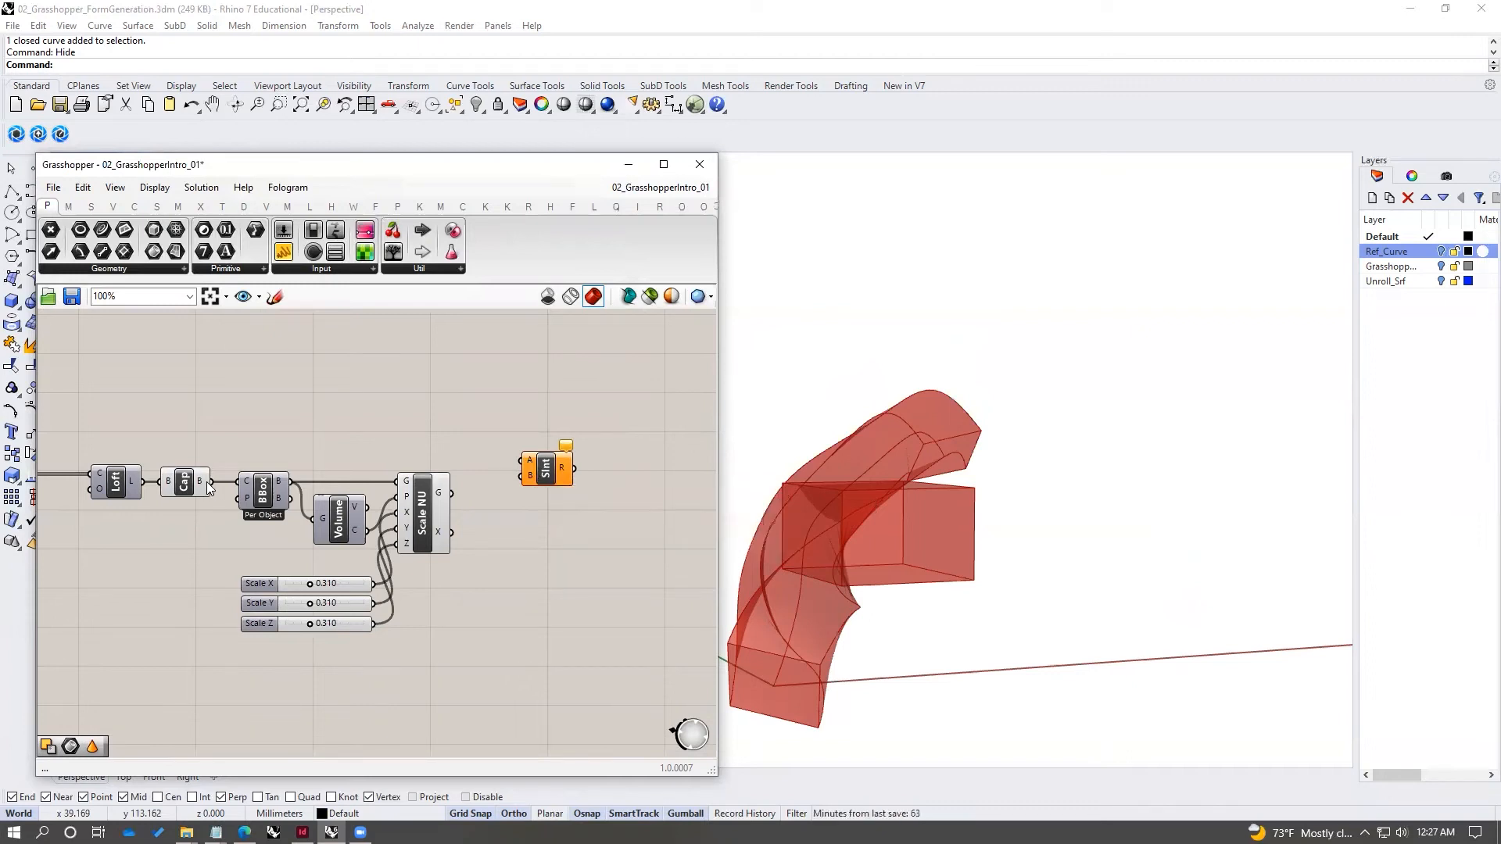
- Connect Cap and Scale NU's geometry to Solid Intersection's A and B inputs, and hide the previews of the components from Loft through Scale NU
left_click_drag(378, 421, 521, 460)
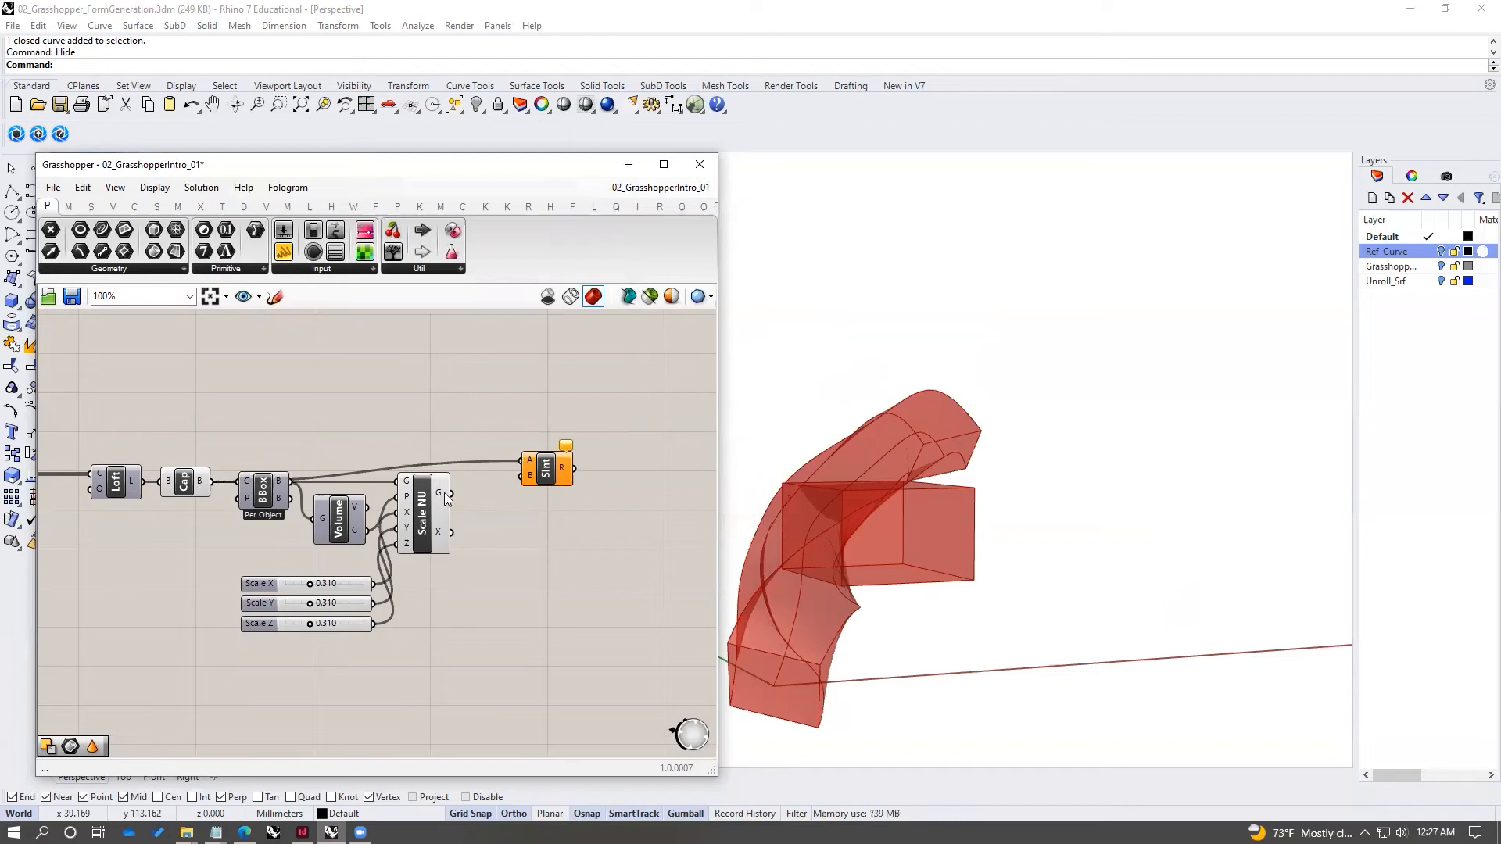
left_click_drag(451, 494, 550, 490)
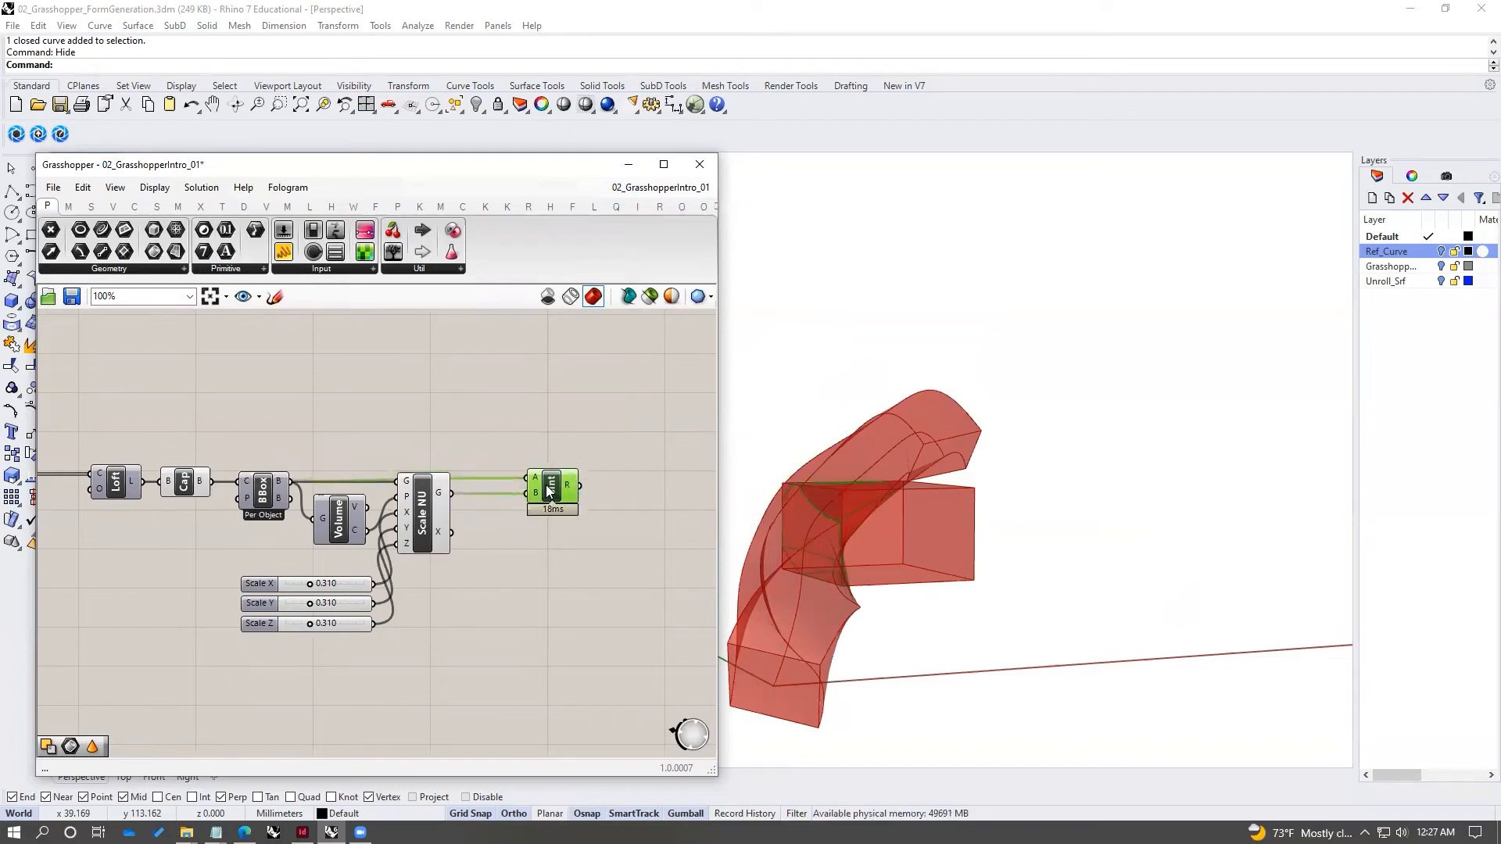
left_click_drag(459, 423, 204, 502)
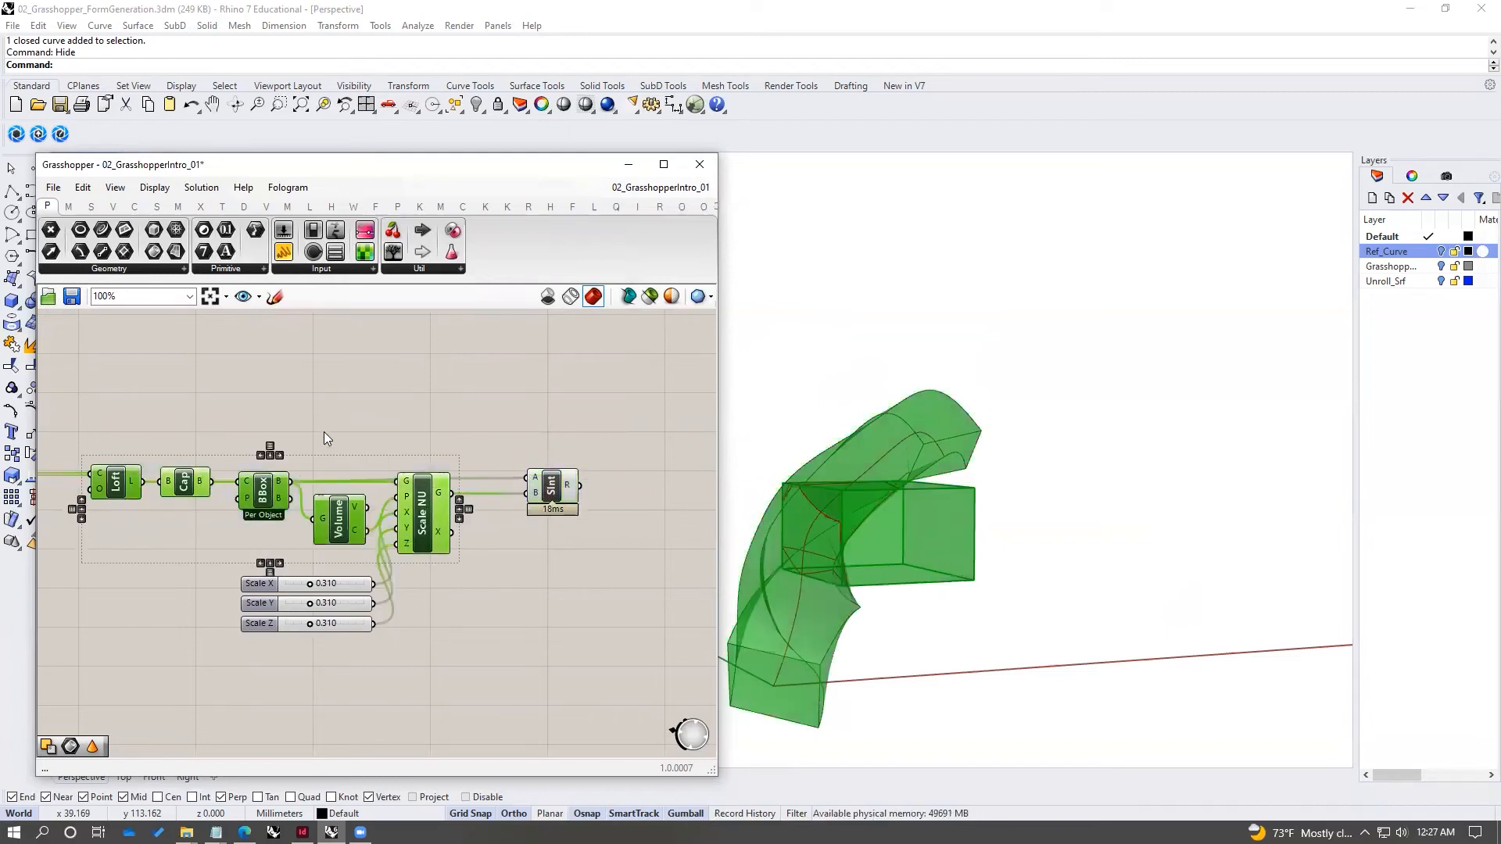
left_click_drag(460, 393, 83, 559)
key("space")
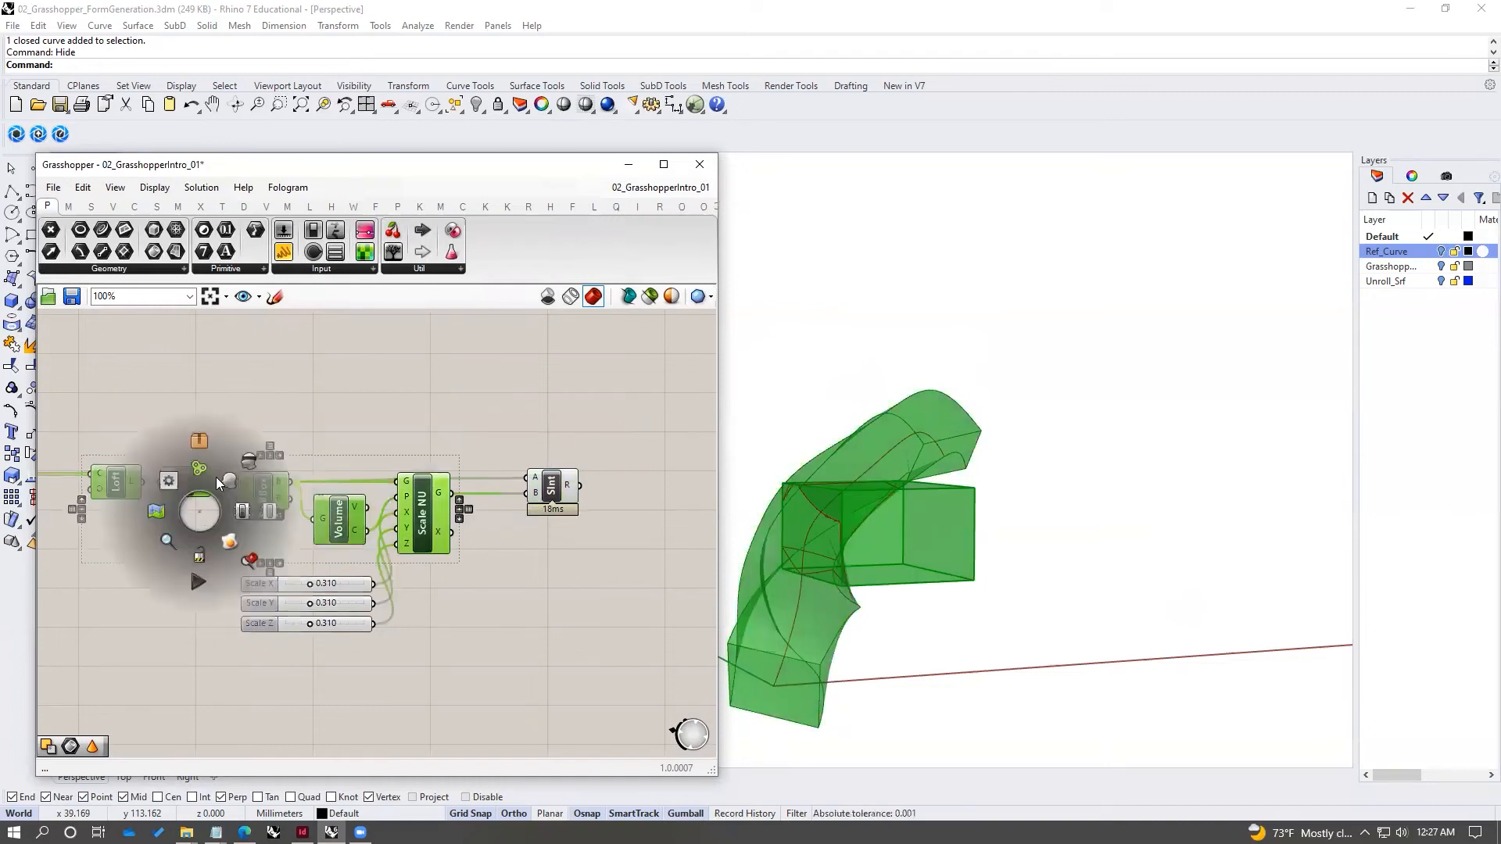
left_click(246, 463)
left_click(351, 397)
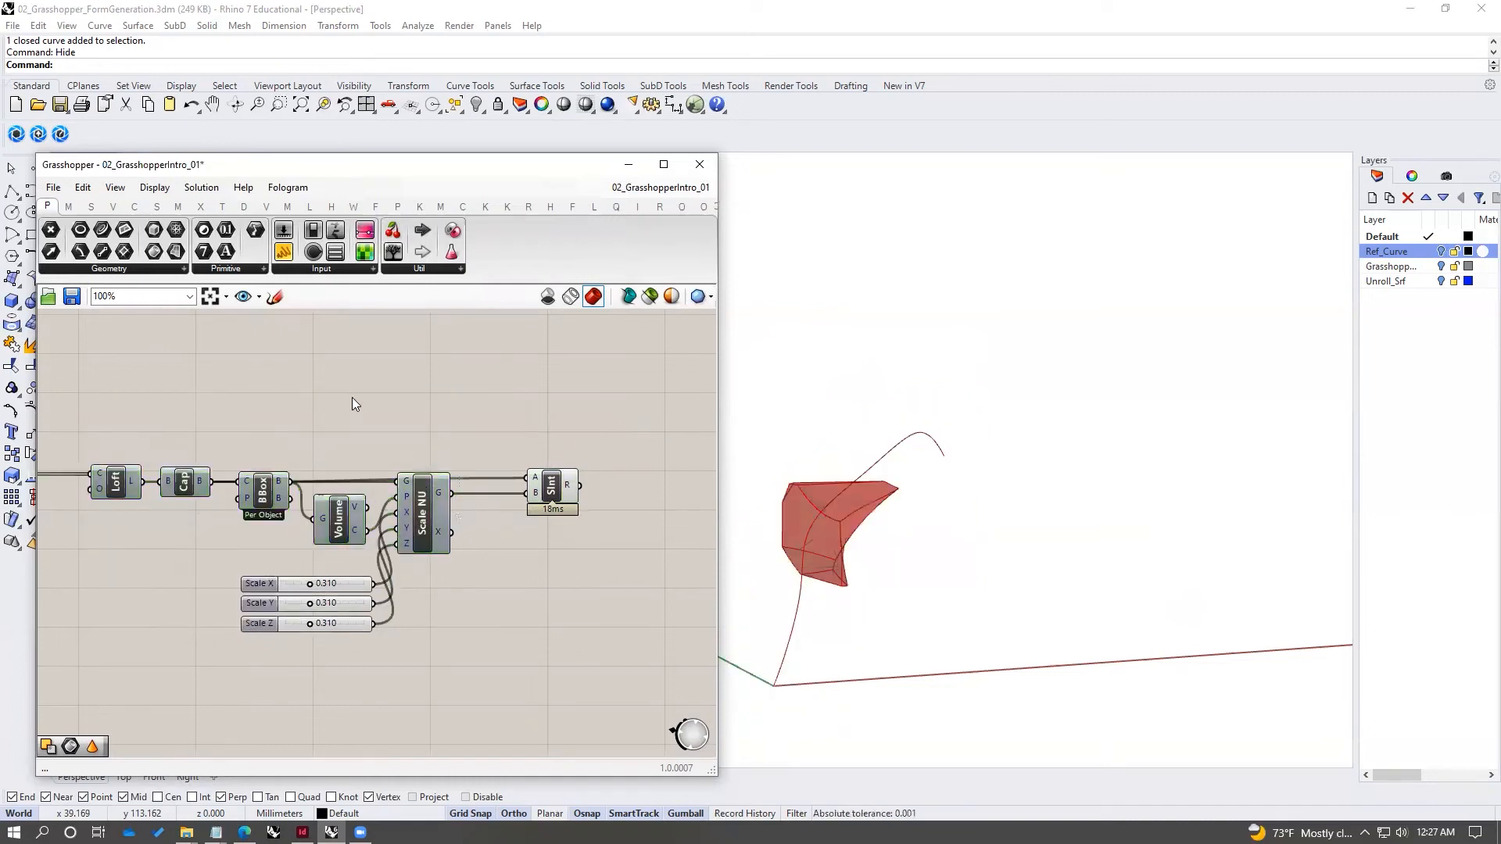
- Try different scale factors for the intersecting box, ending with Scale X at 0.410, Scale Y at 0.480 and Scale Z at 0.520
right_click_drag(788, 474, 851, 501)
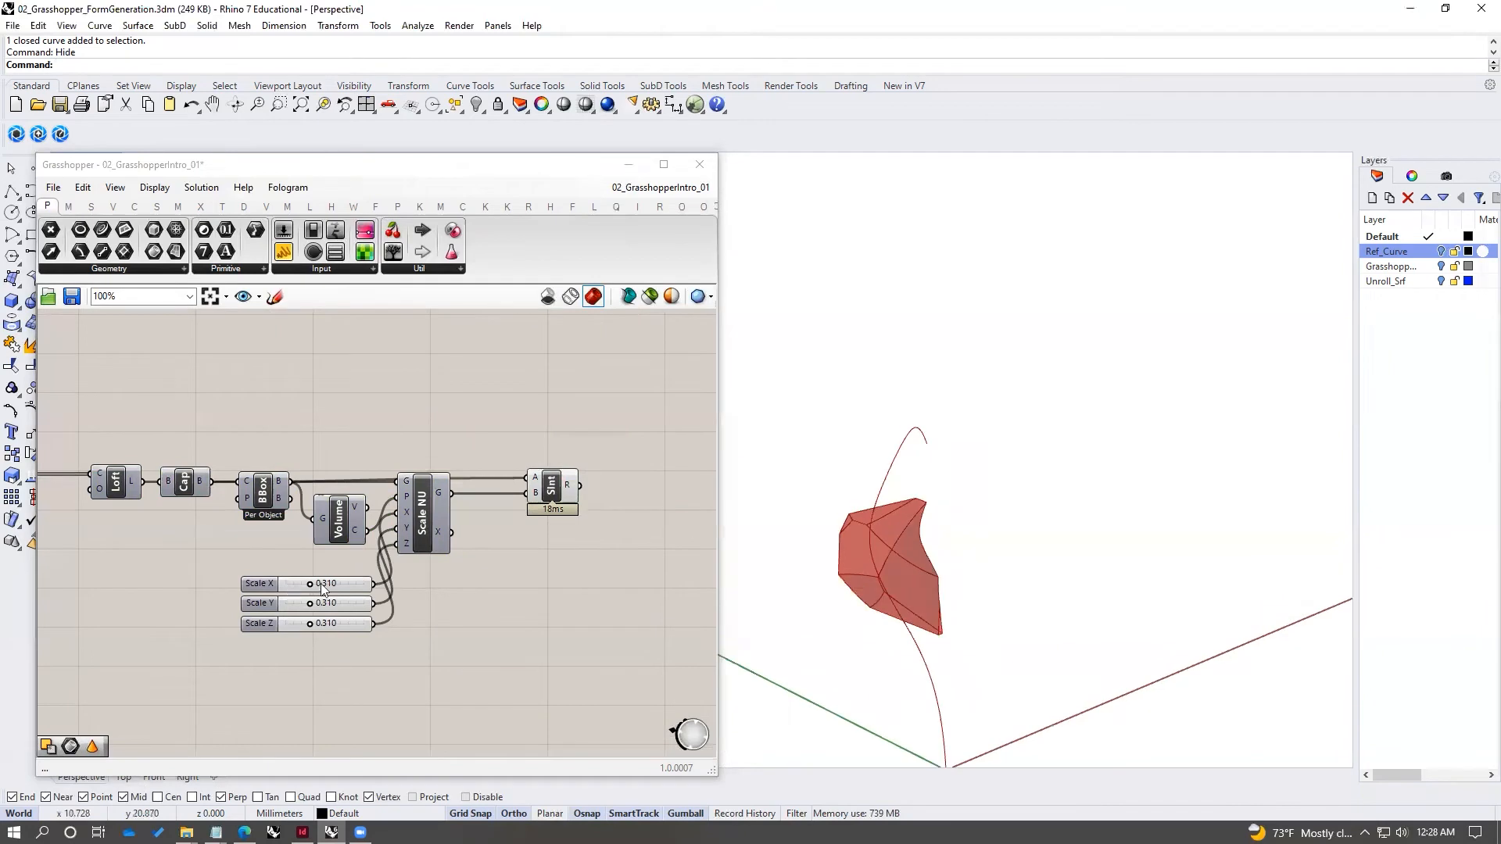
left_click_drag(312, 586, 319, 624)
right_click_drag(1036, 559, 1146, 509)
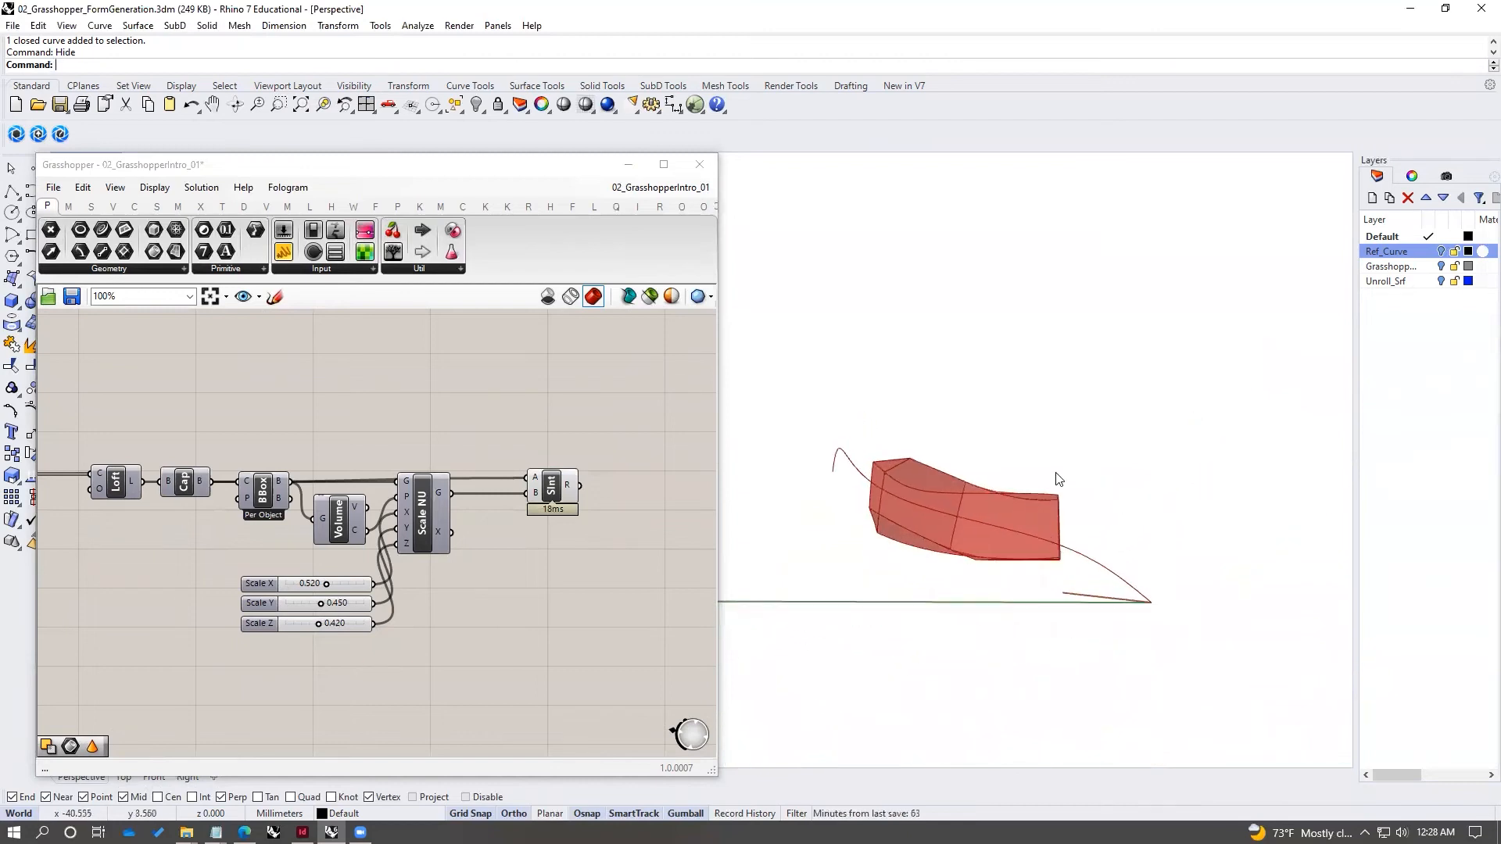
right_click_drag(1035, 477, 907, 507)
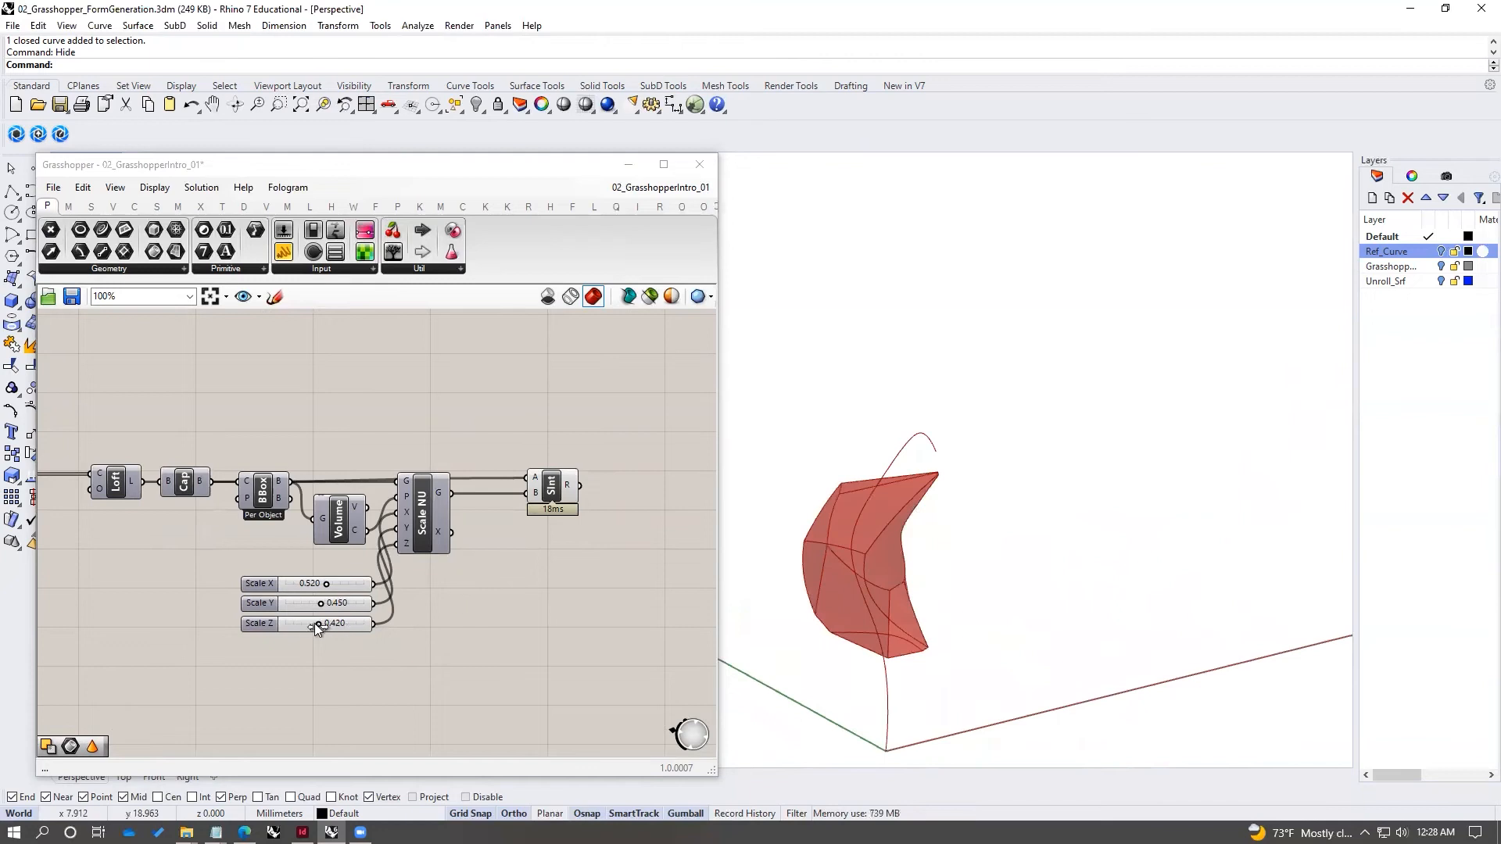
left_click_drag(317, 625, 326, 626)
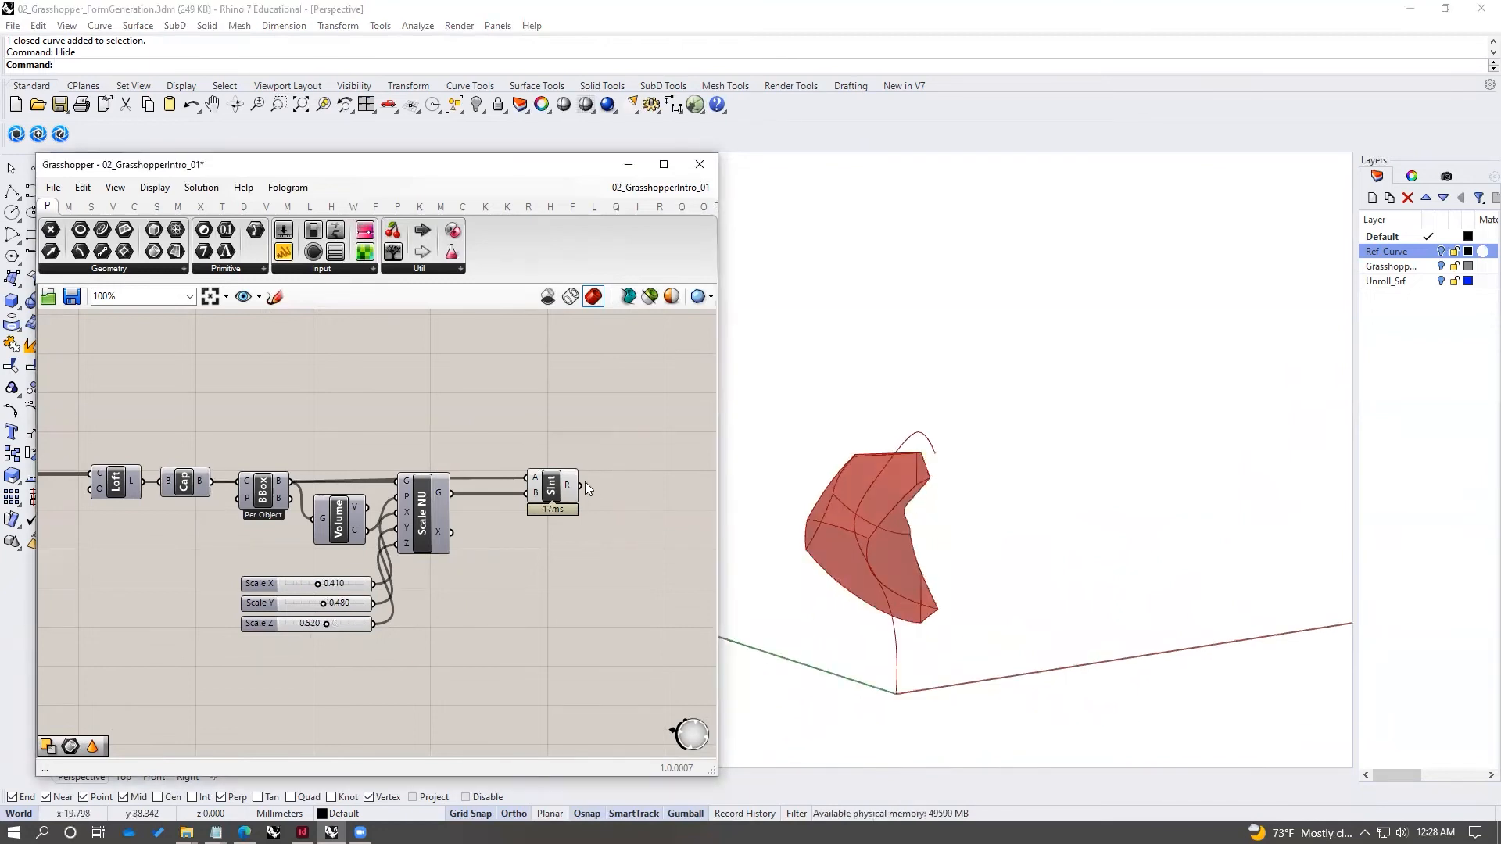
right_click_drag(841, 502, 771, 358)
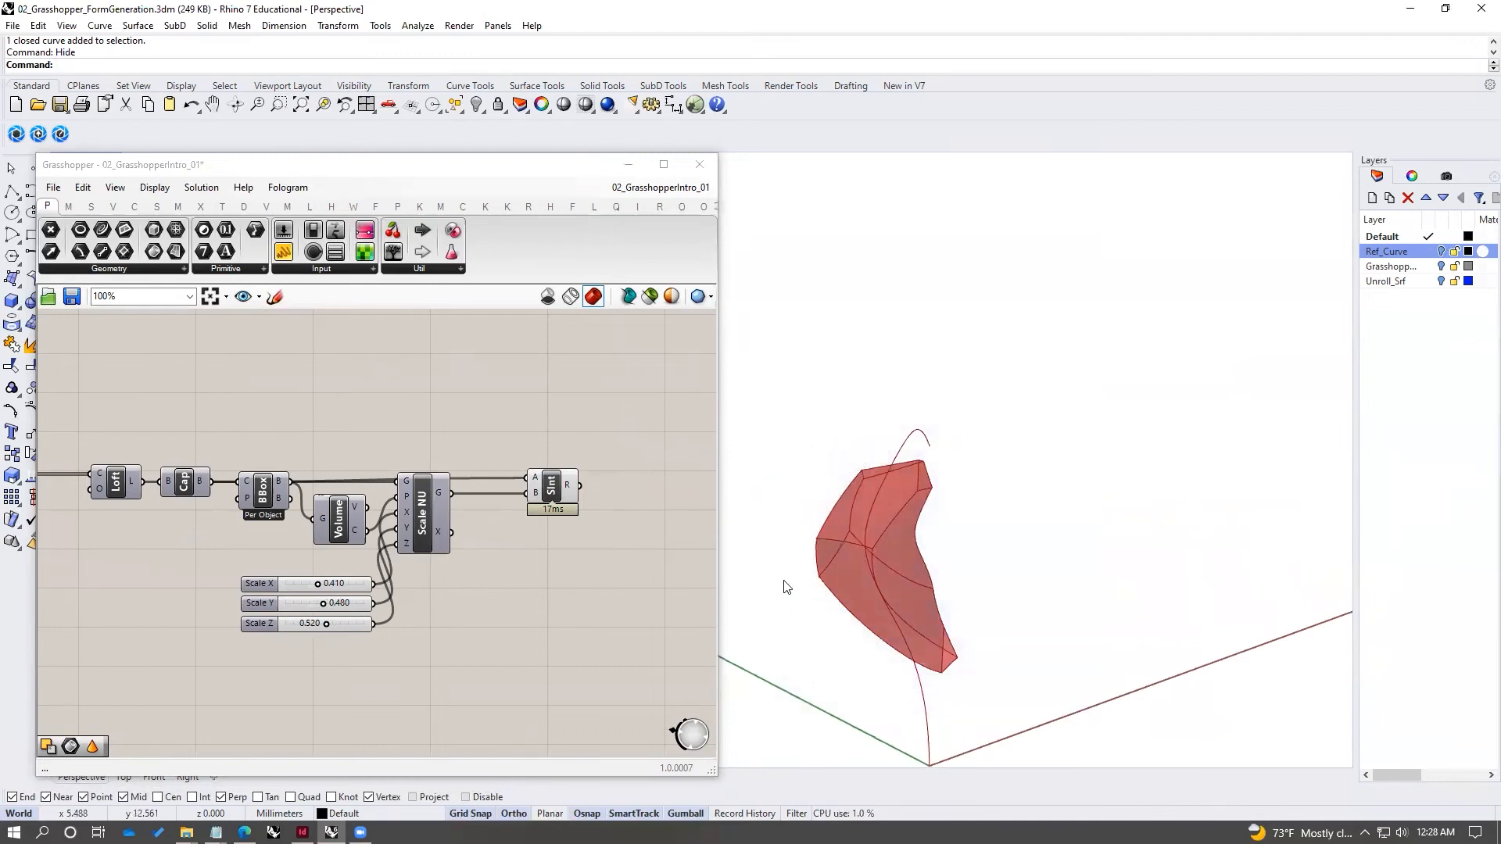
- Bake the Solid Intersection result into the Rhino model
left_click(598, 434)
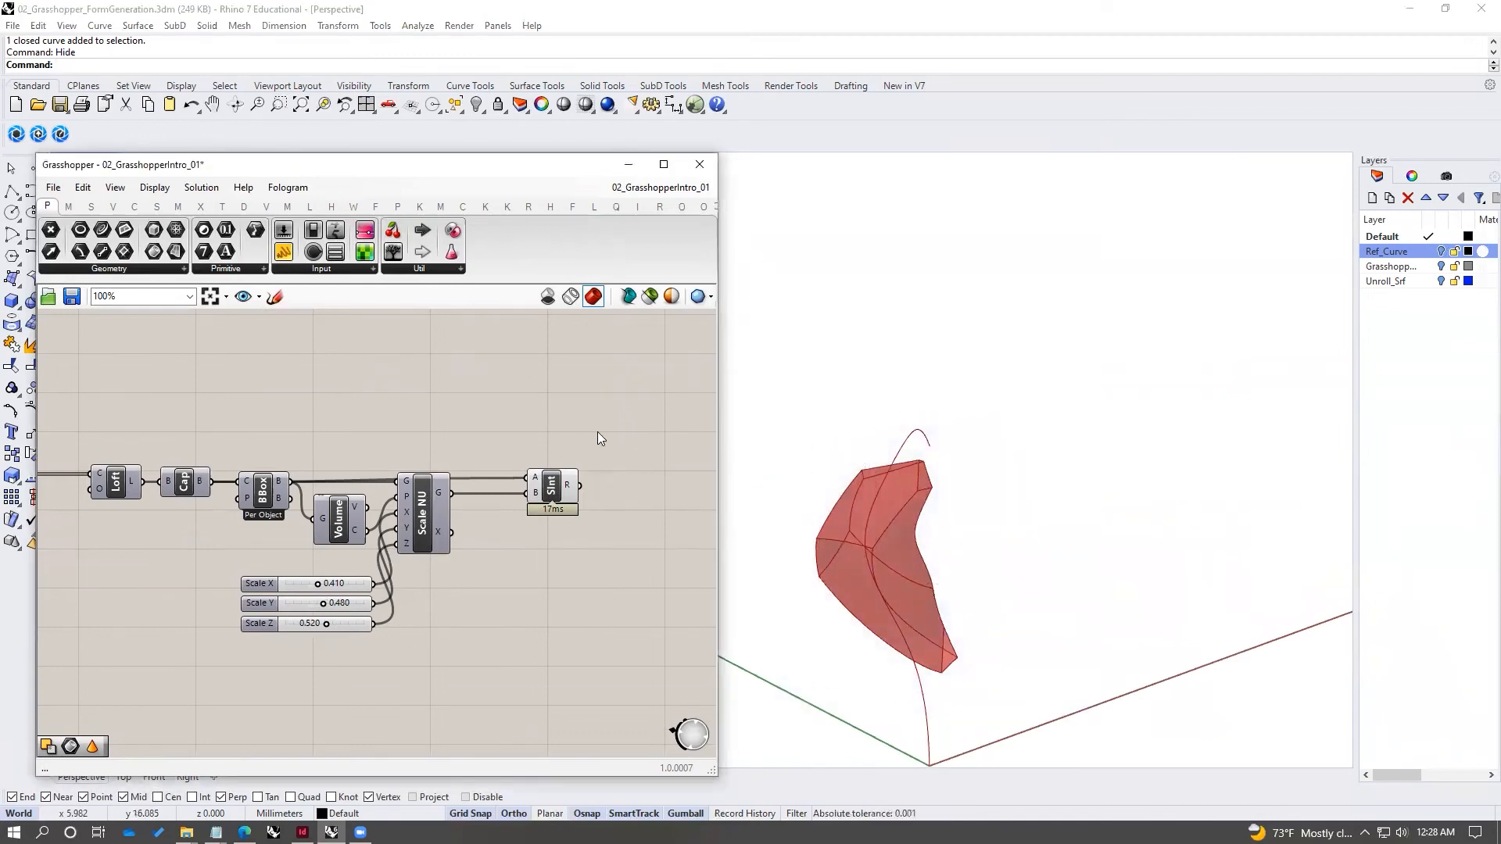
left_click(563, 489)
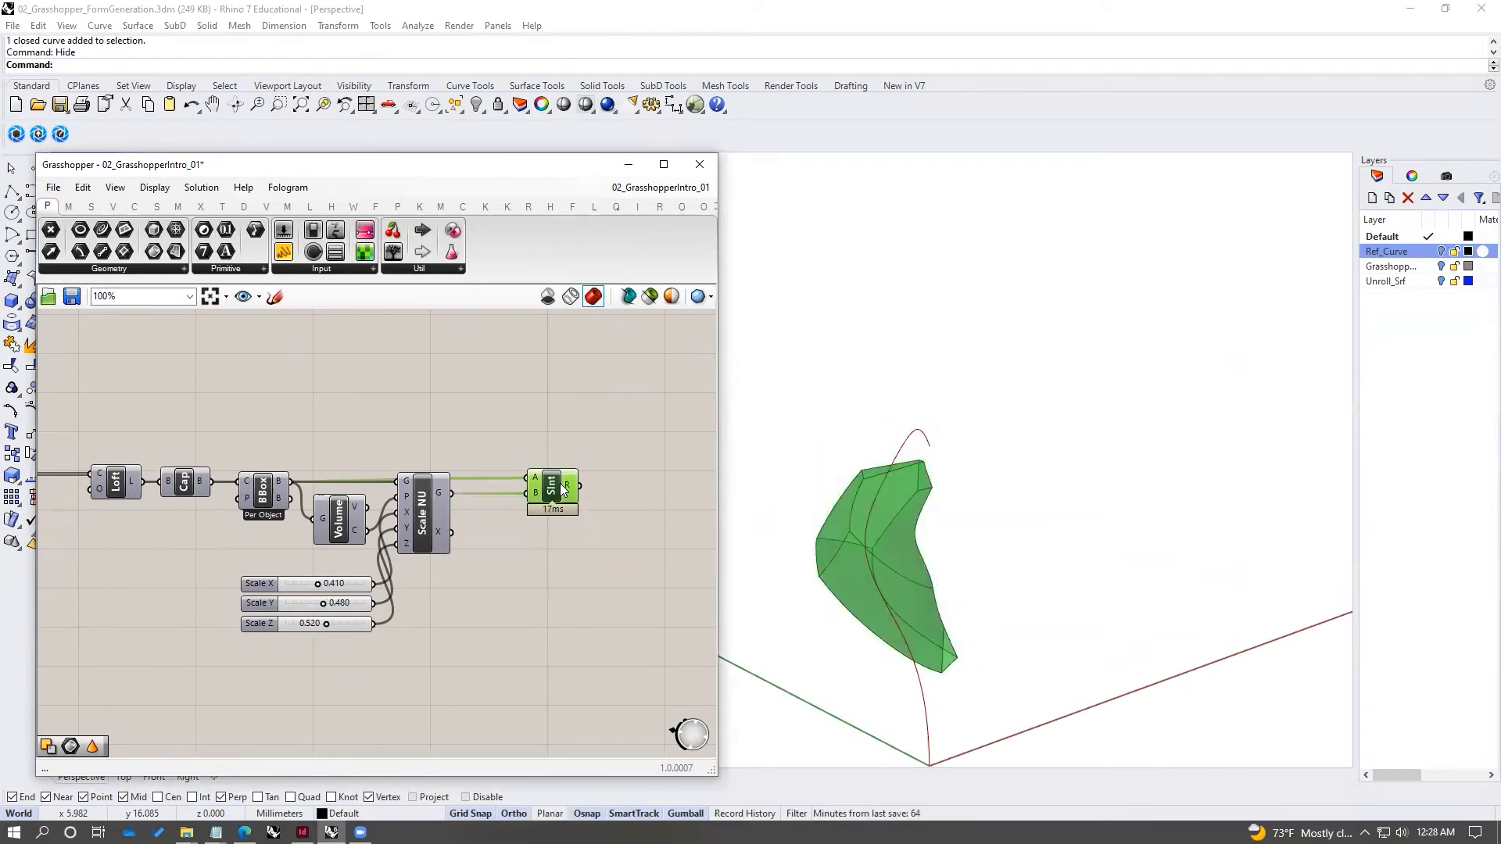
middle_click(568, 490)
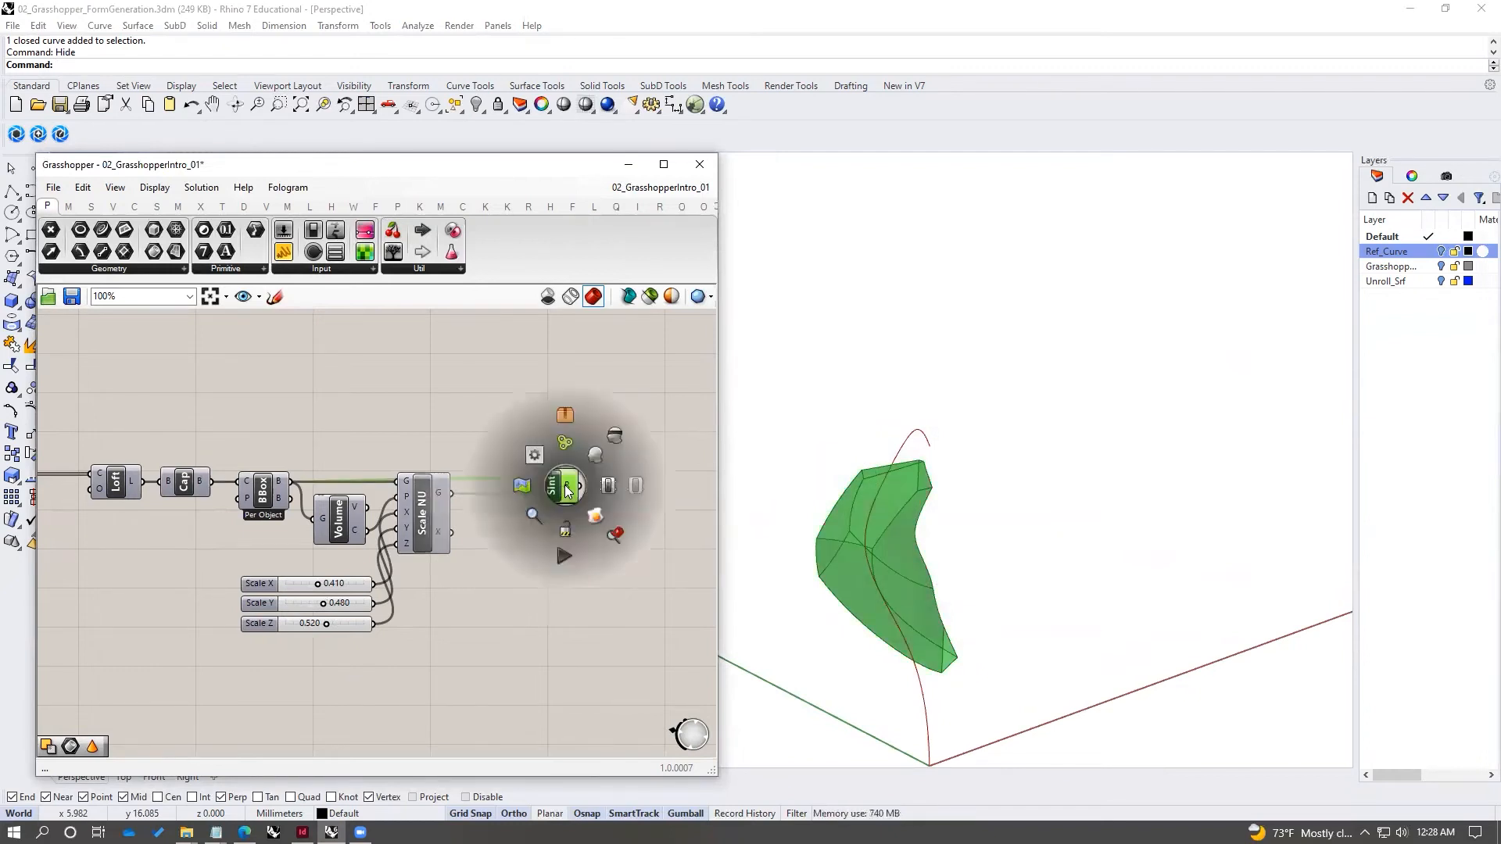
left_click(597, 519)
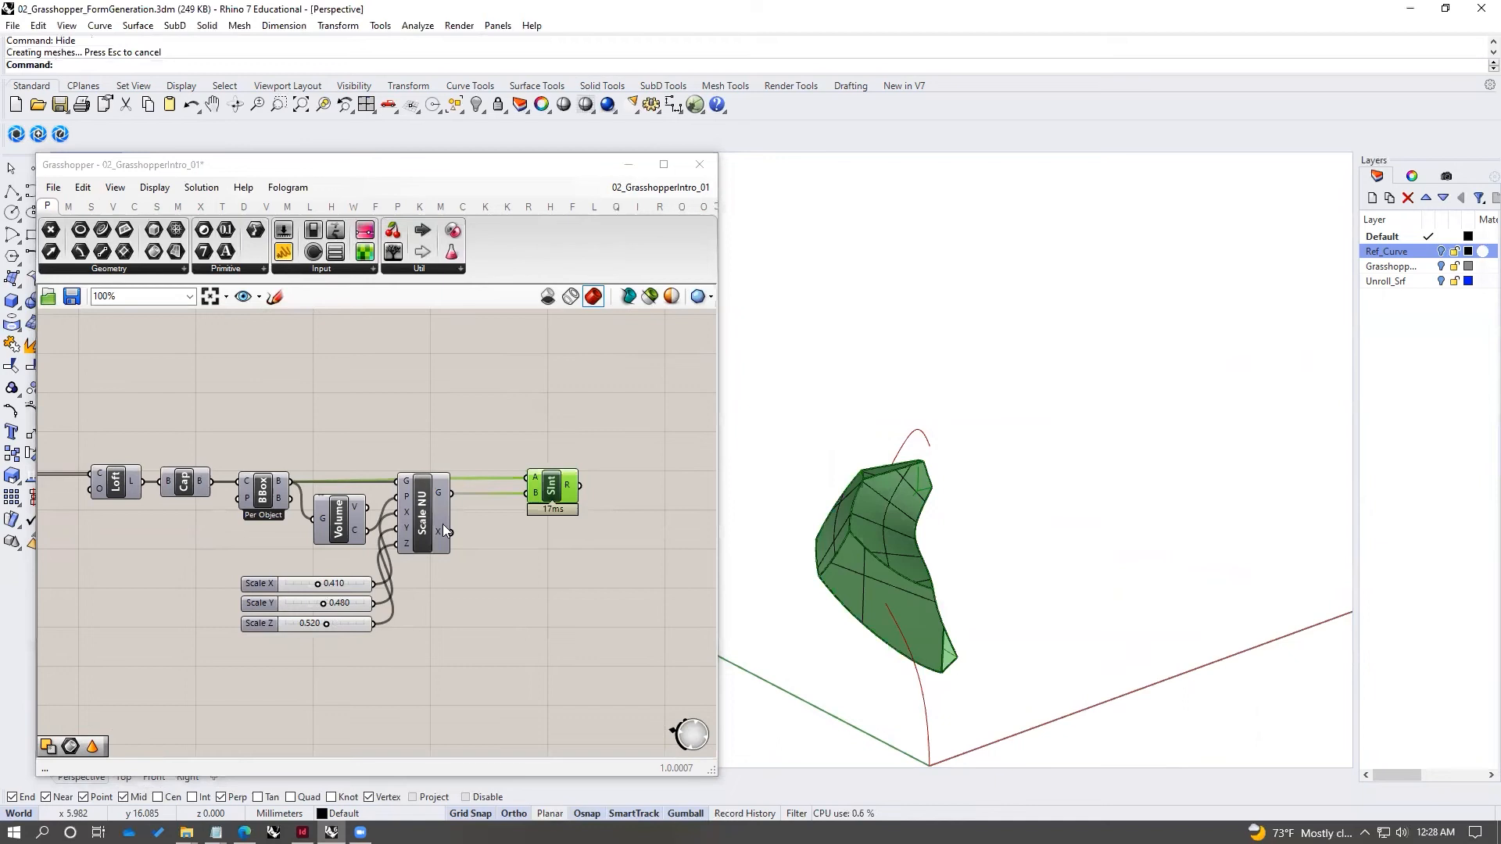
- Select the baked solid and move it along the X axis, clear of the Grasshopper preview
left_click(926, 500)
scroll(916, 521, "down", 4)
right_click_drag(916, 520, 922, 531)
left_click(977, 492)
left_click(870, 524)
left_click(871, 468)
left_click(869, 522)
left_click(831, 464)
left_click(866, 533)
left_click(855, 480)
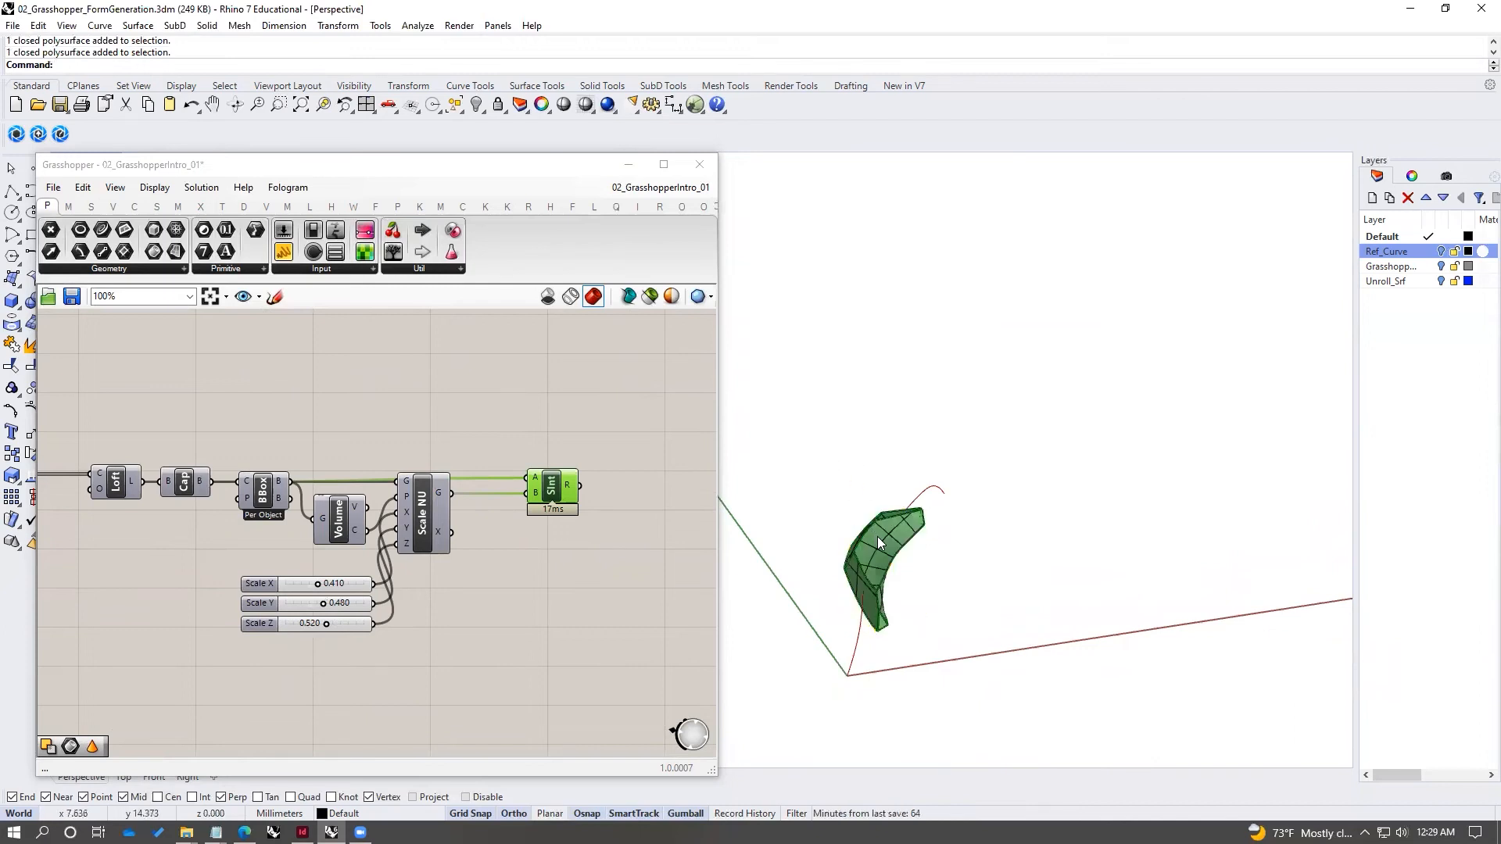
left_click(877, 536)
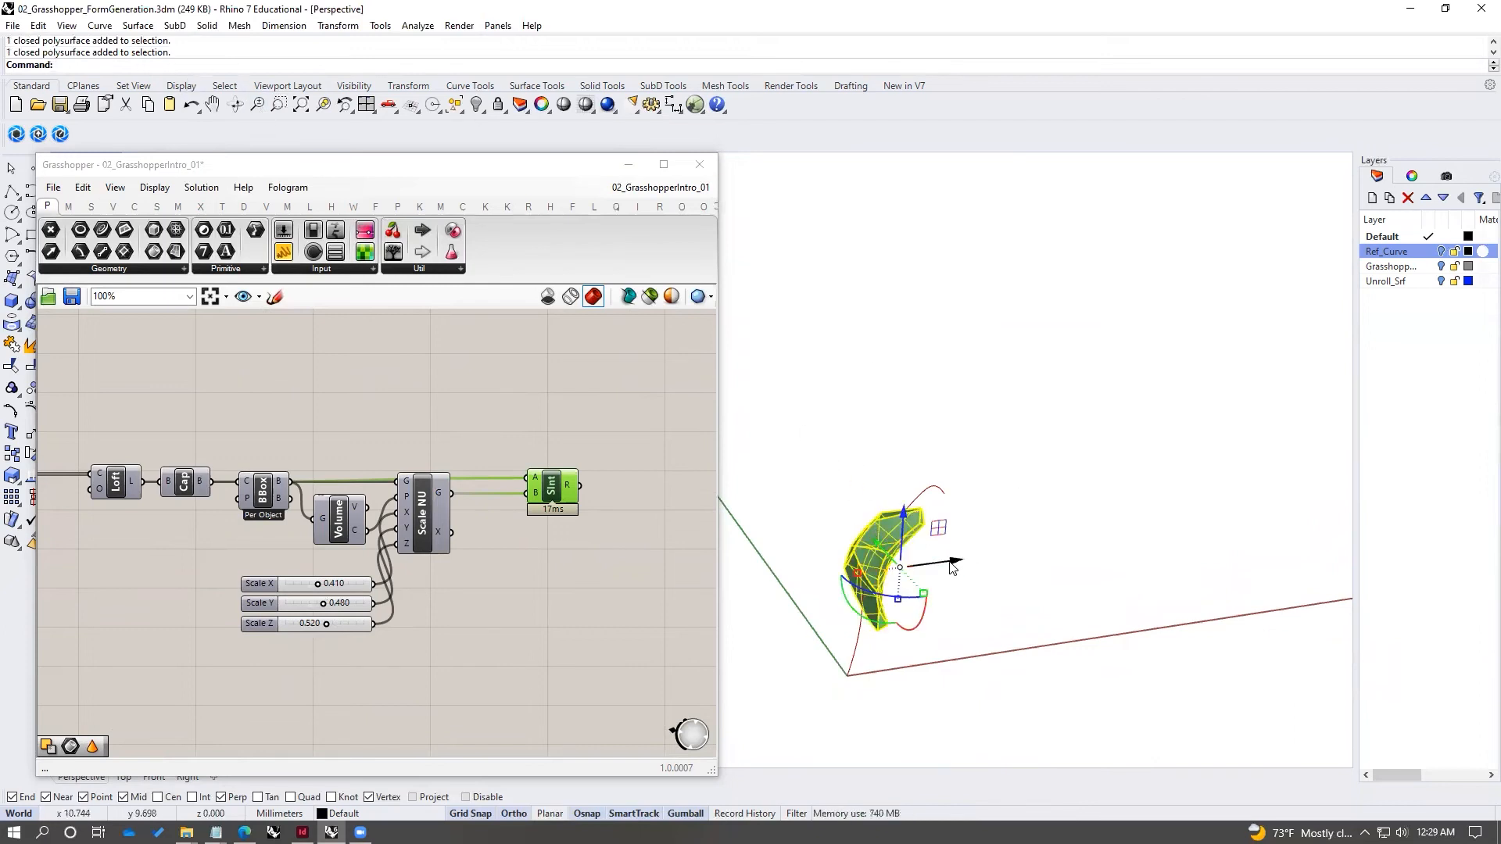
left_click_drag(951, 561, 1117, 494)
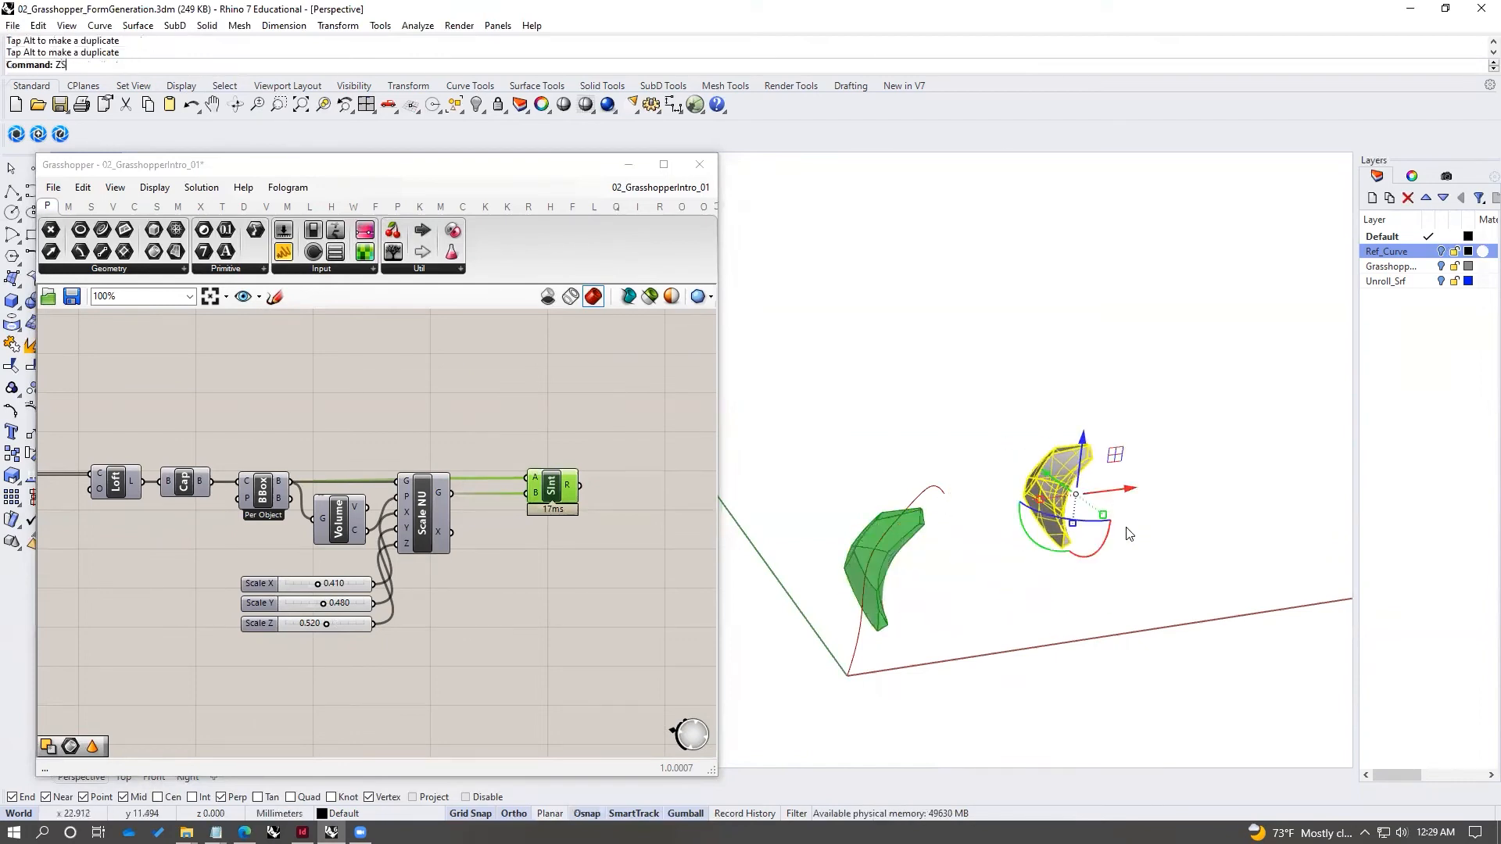
- Zoom to the baked solid and examine it from several angles, and look over the Grasshopper definition
key("Return")
left_click(1100, 481)
left_click(628, 165)
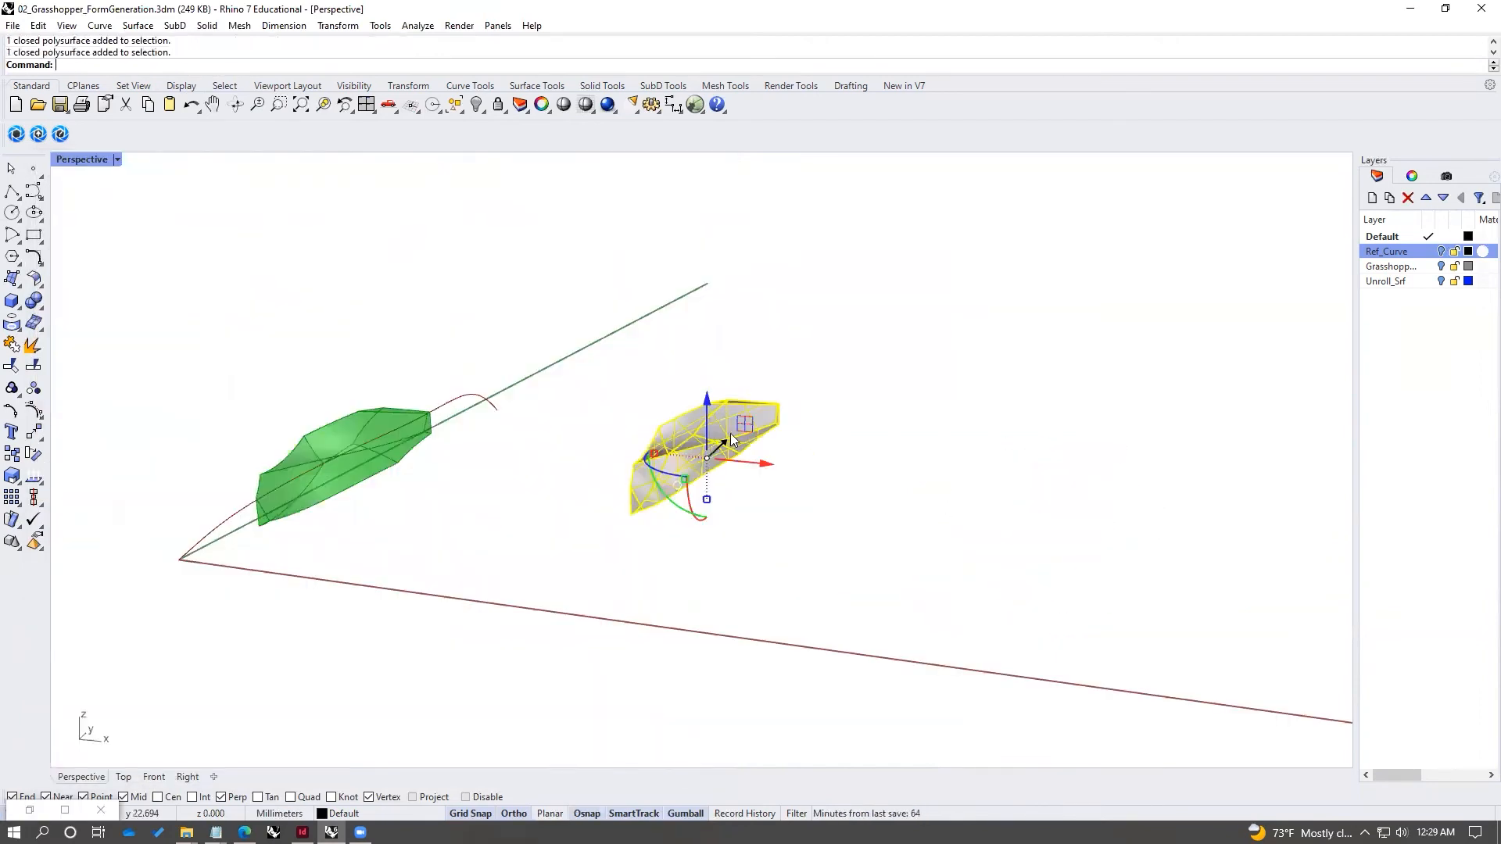
left_click(809, 357)
scroll(713, 423, "up", 4)
right_click_drag(714, 427, 415, 606)
left_click(30, 810)
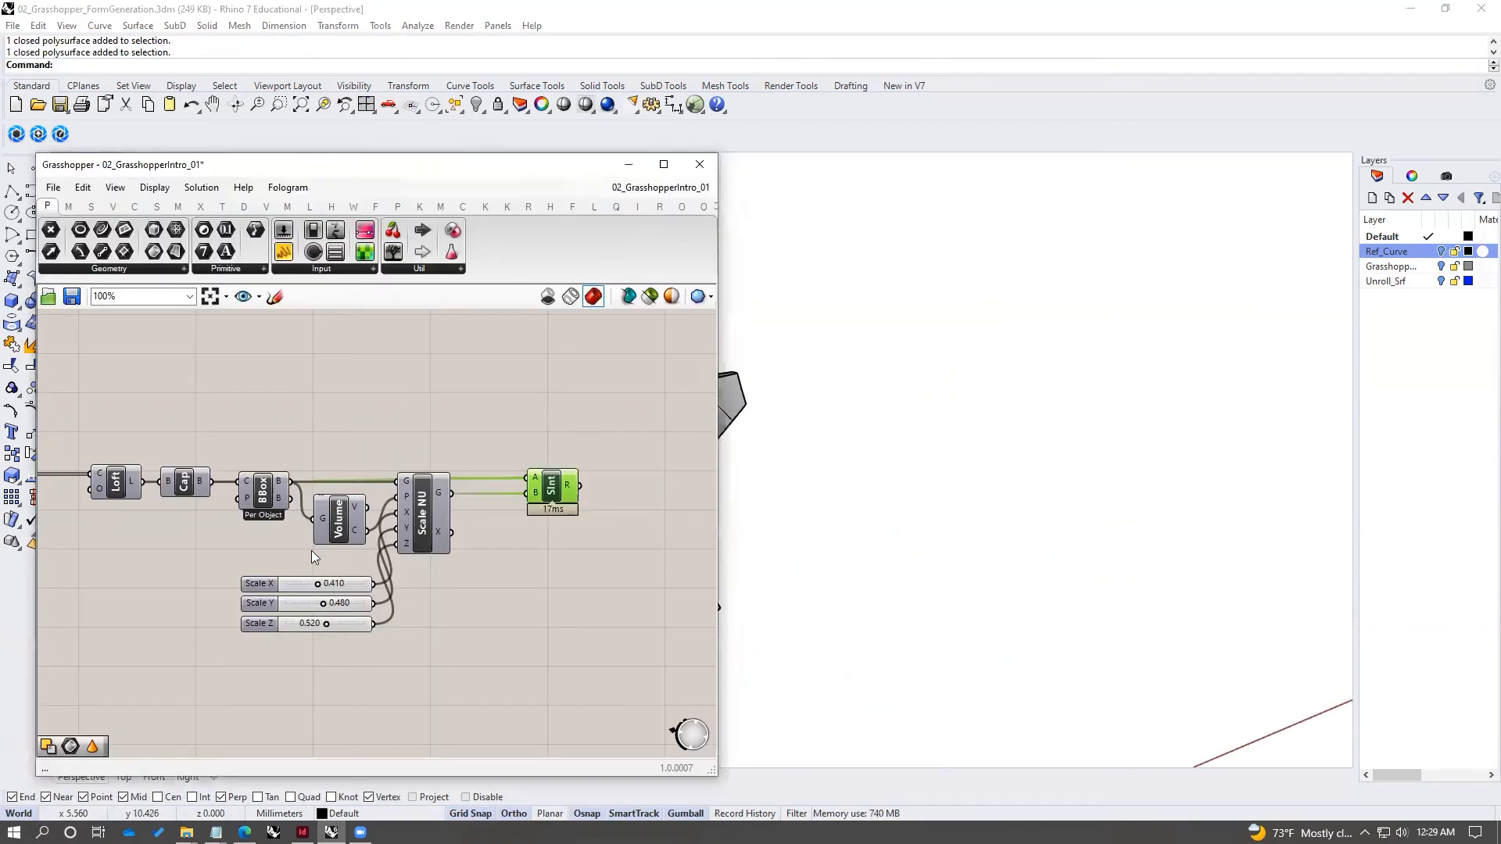
scroll(522, 552, "down", 5)
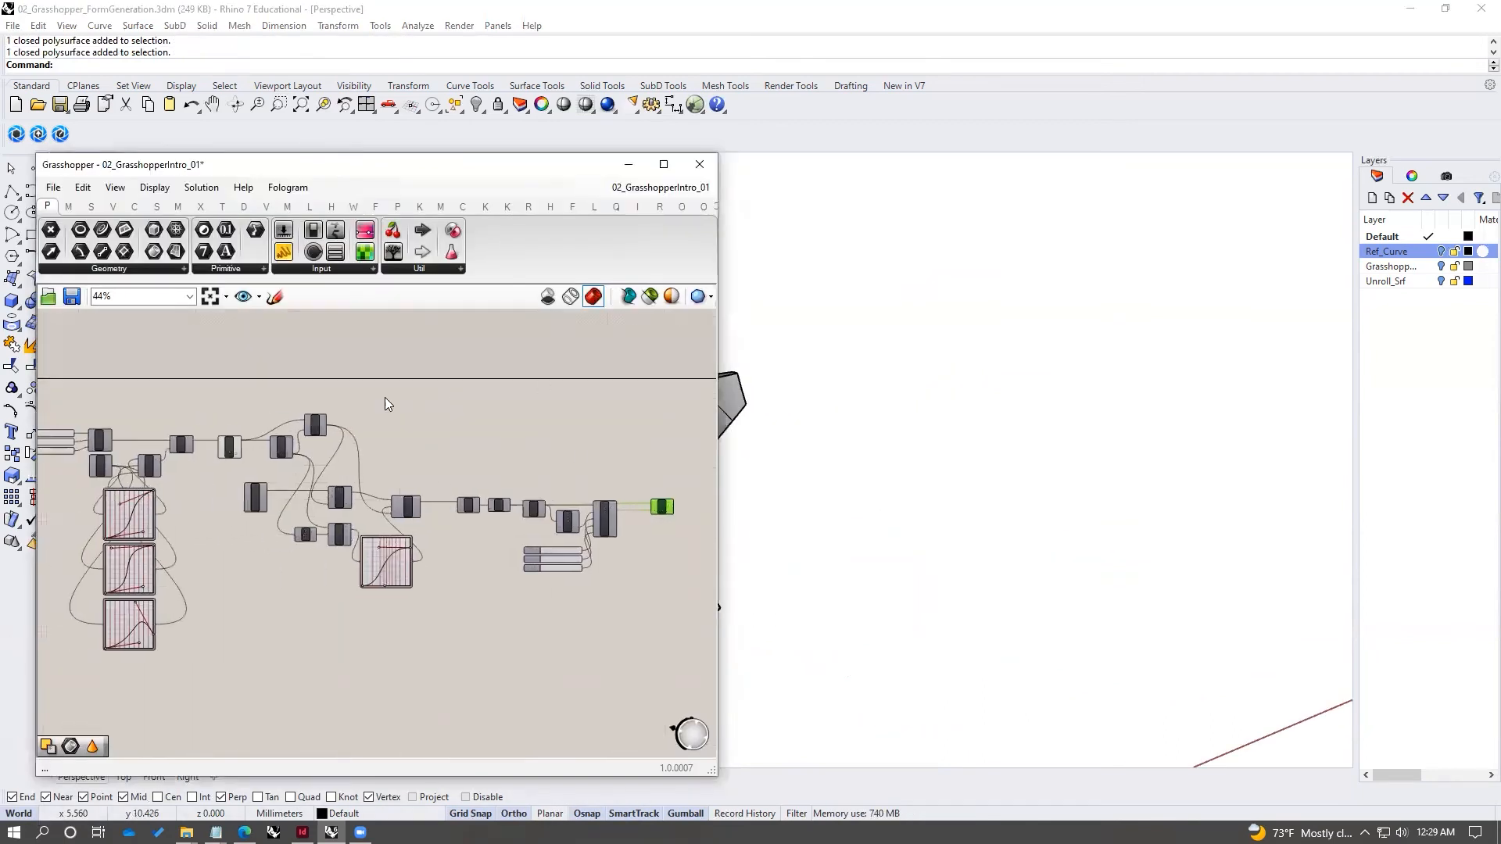
- Unroll the baked solid into flat pieces with UnrollSrf, keeping the default options
left_click(630, 167)
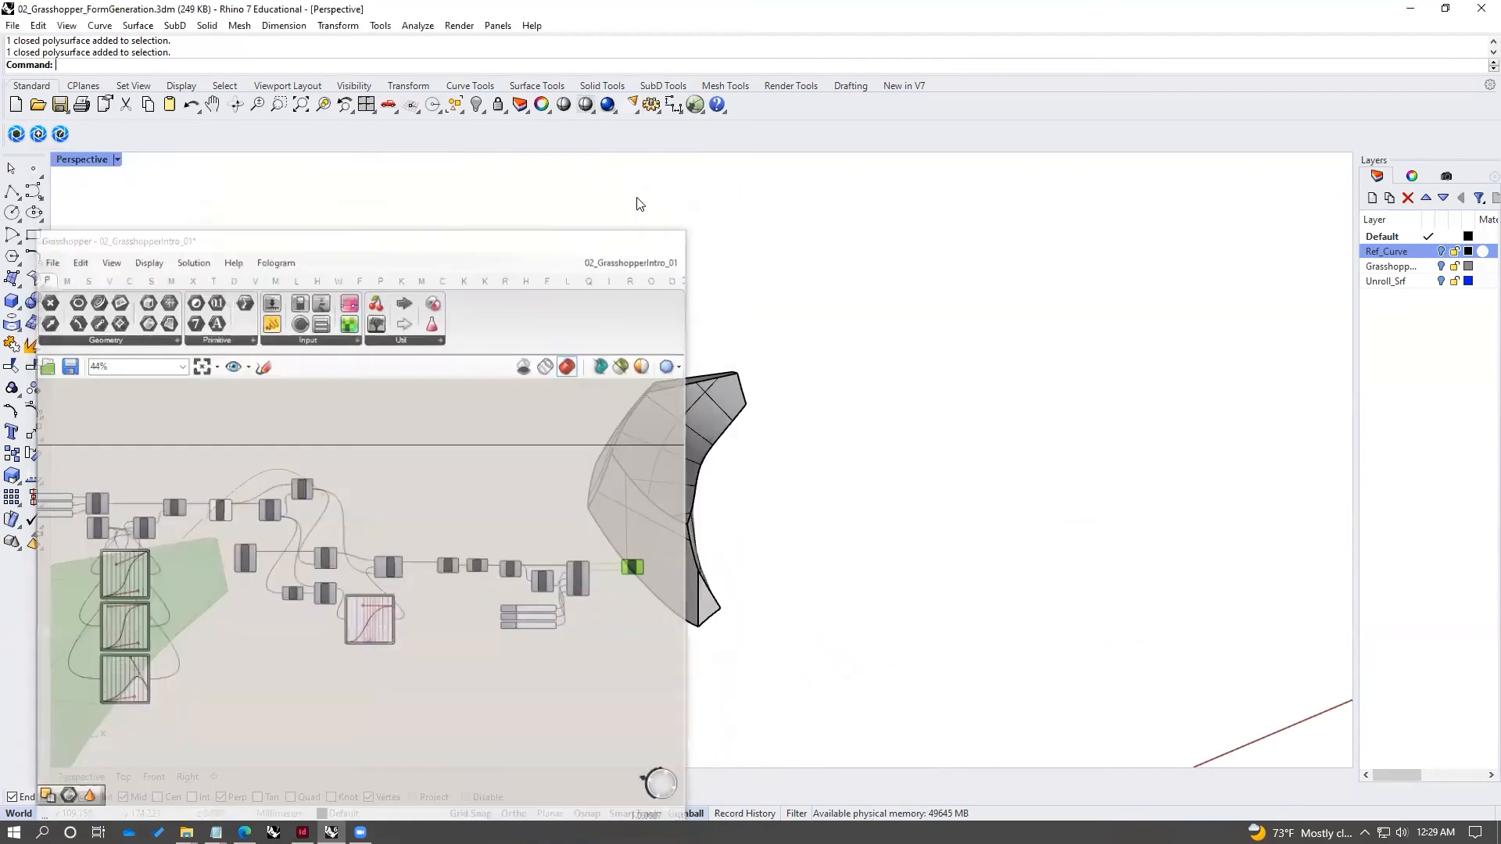
right_click_drag(637, 535, 286, 582)
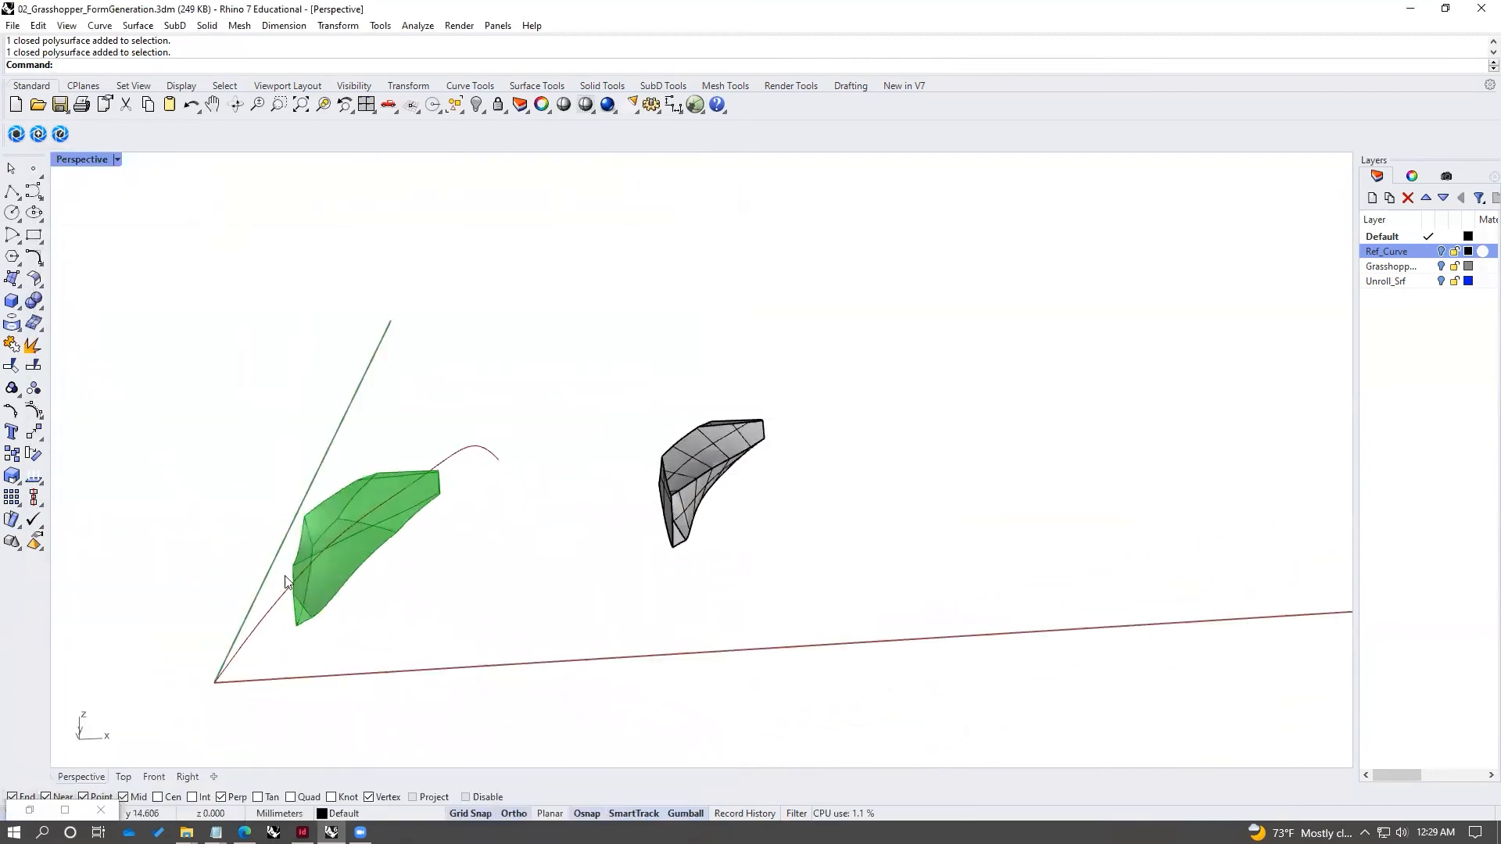
right_click_drag(587, 523, 675, 519)
left_click(753, 465)
key("Escape")
left_click(677, 494)
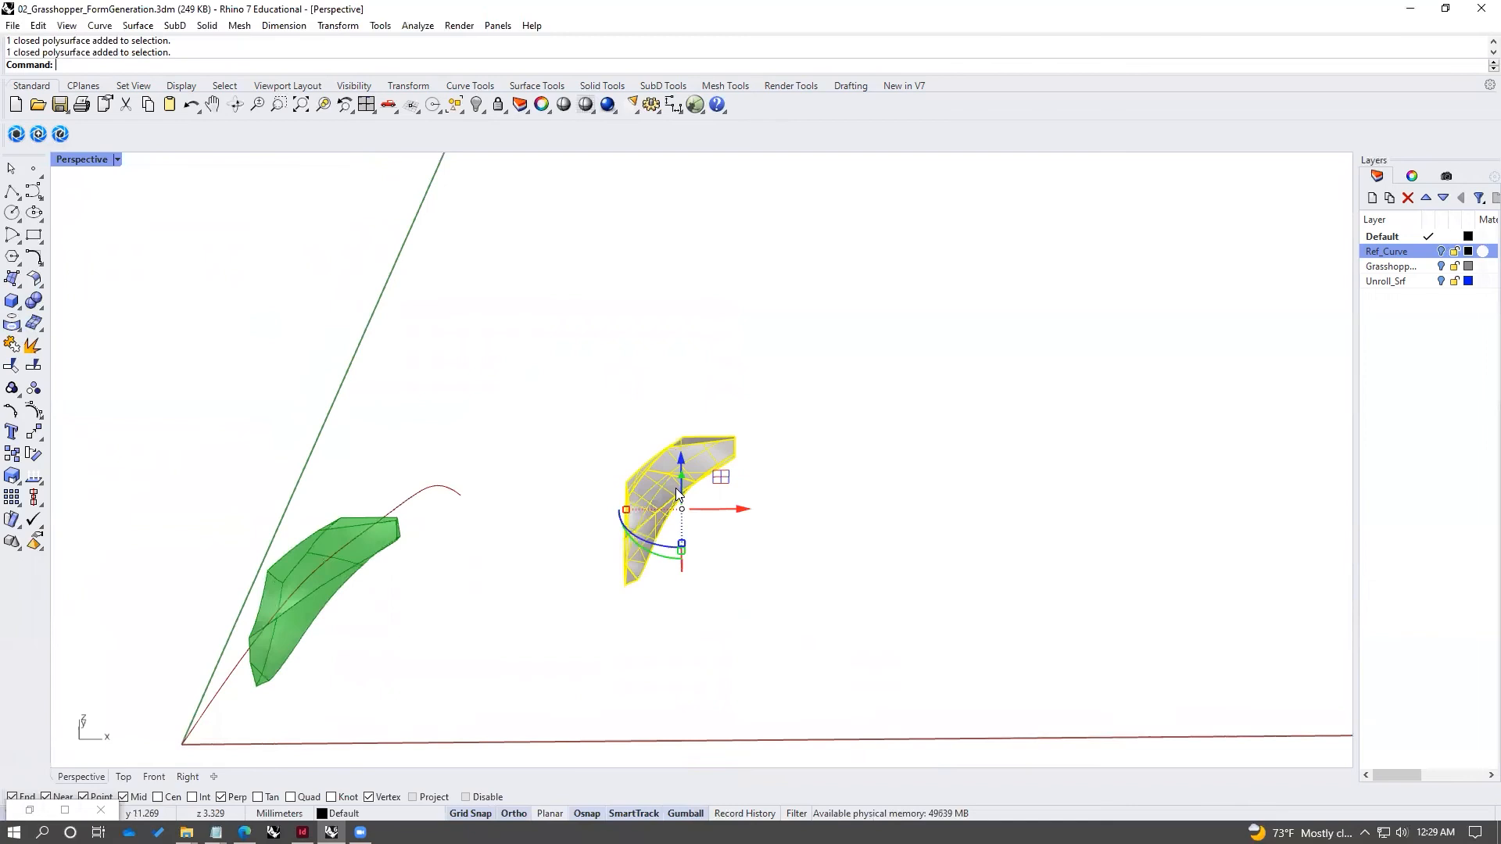
type("rollSrf")
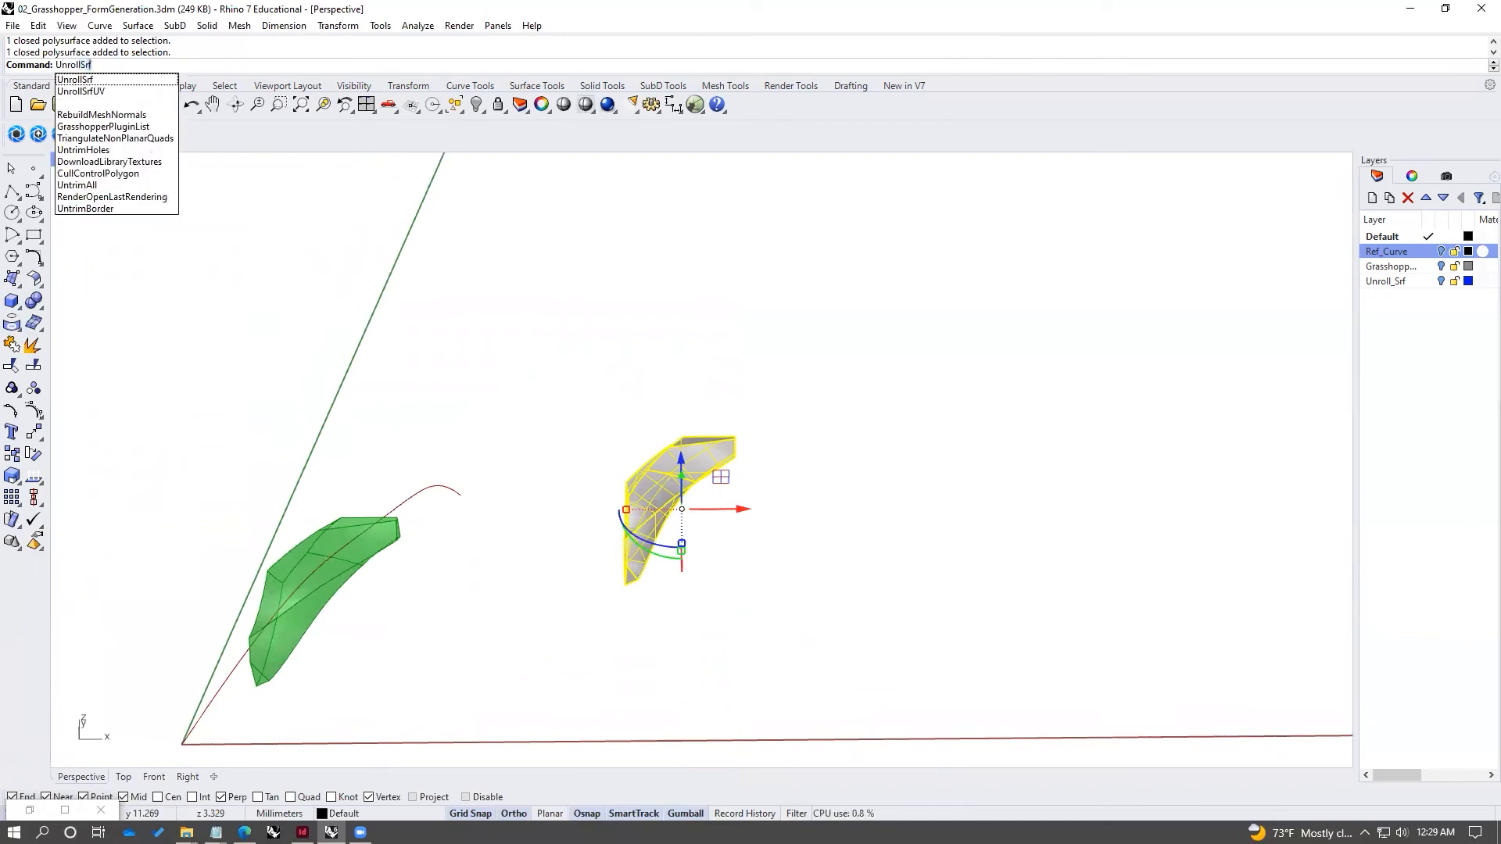
key("Return")
right_click(675, 490)
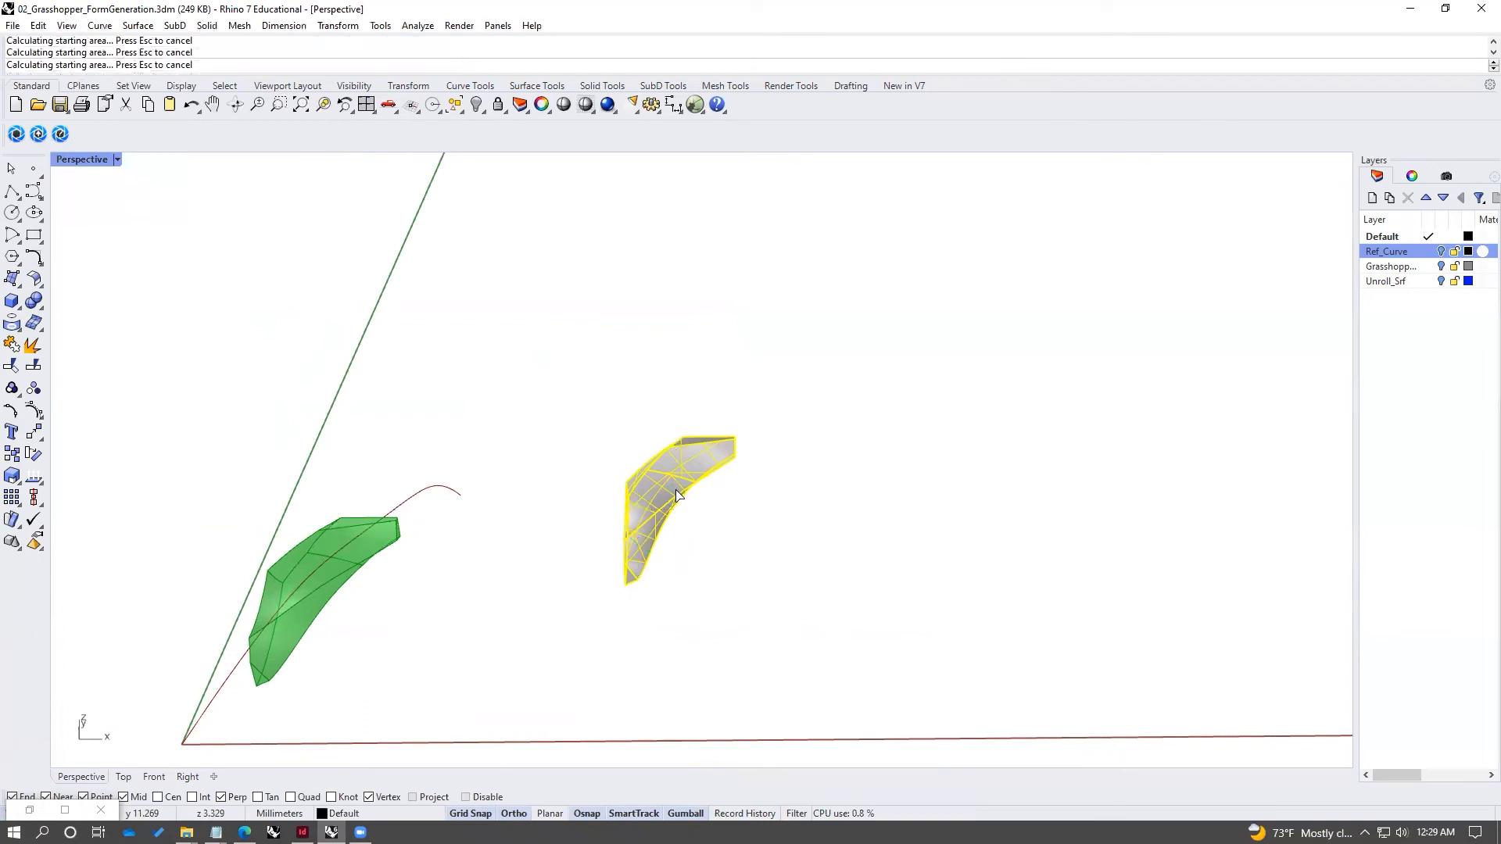
- Examine the flat unrolled pieces along the X axis and compare them with the baked solid
scroll(519, 438, "down", 5)
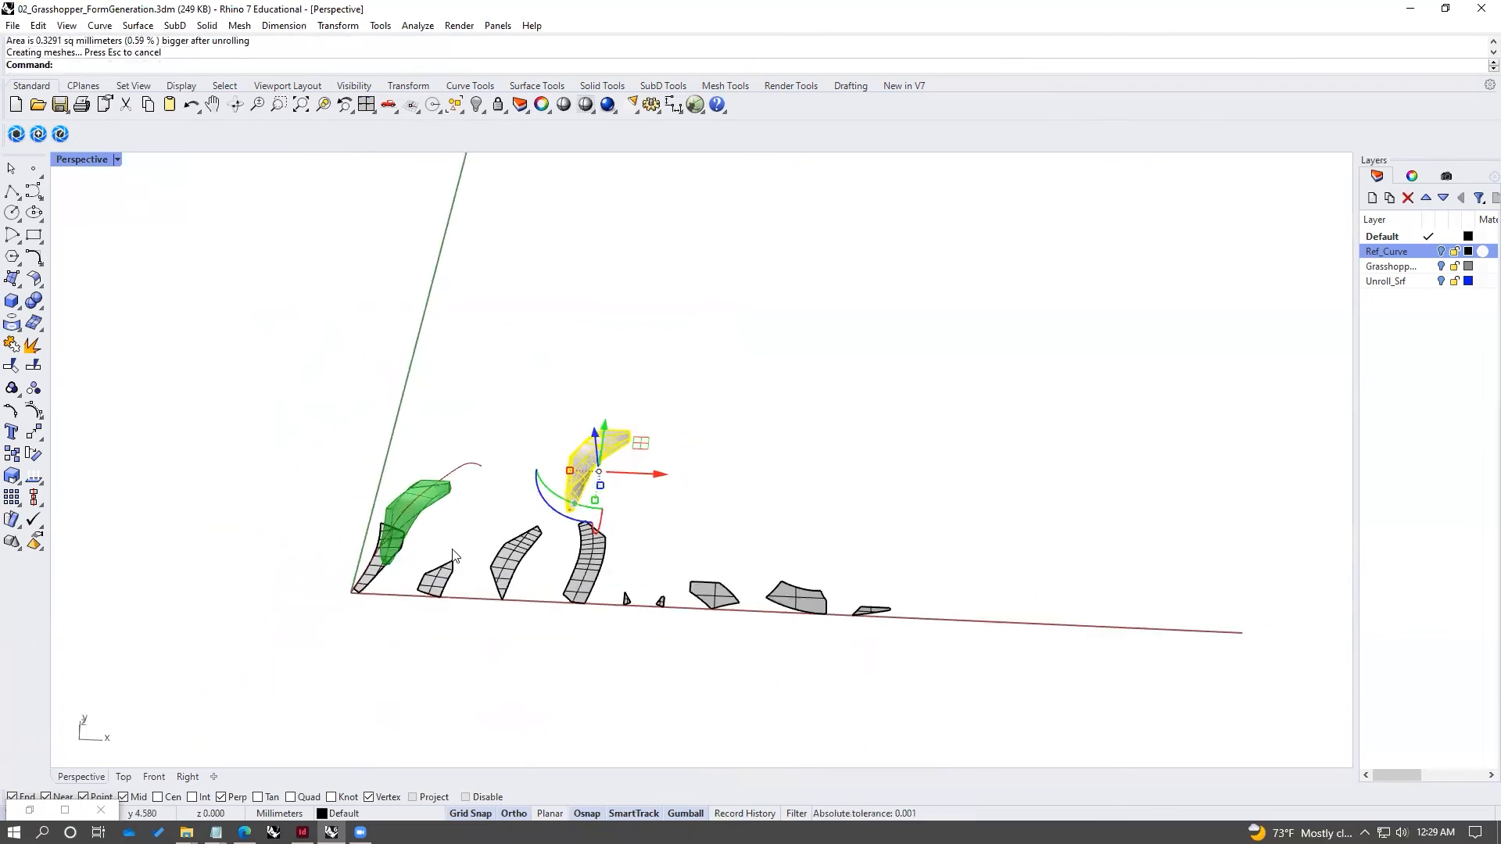
scroll(579, 440, "up", 2)
scroll(579, 440, "down", 3)
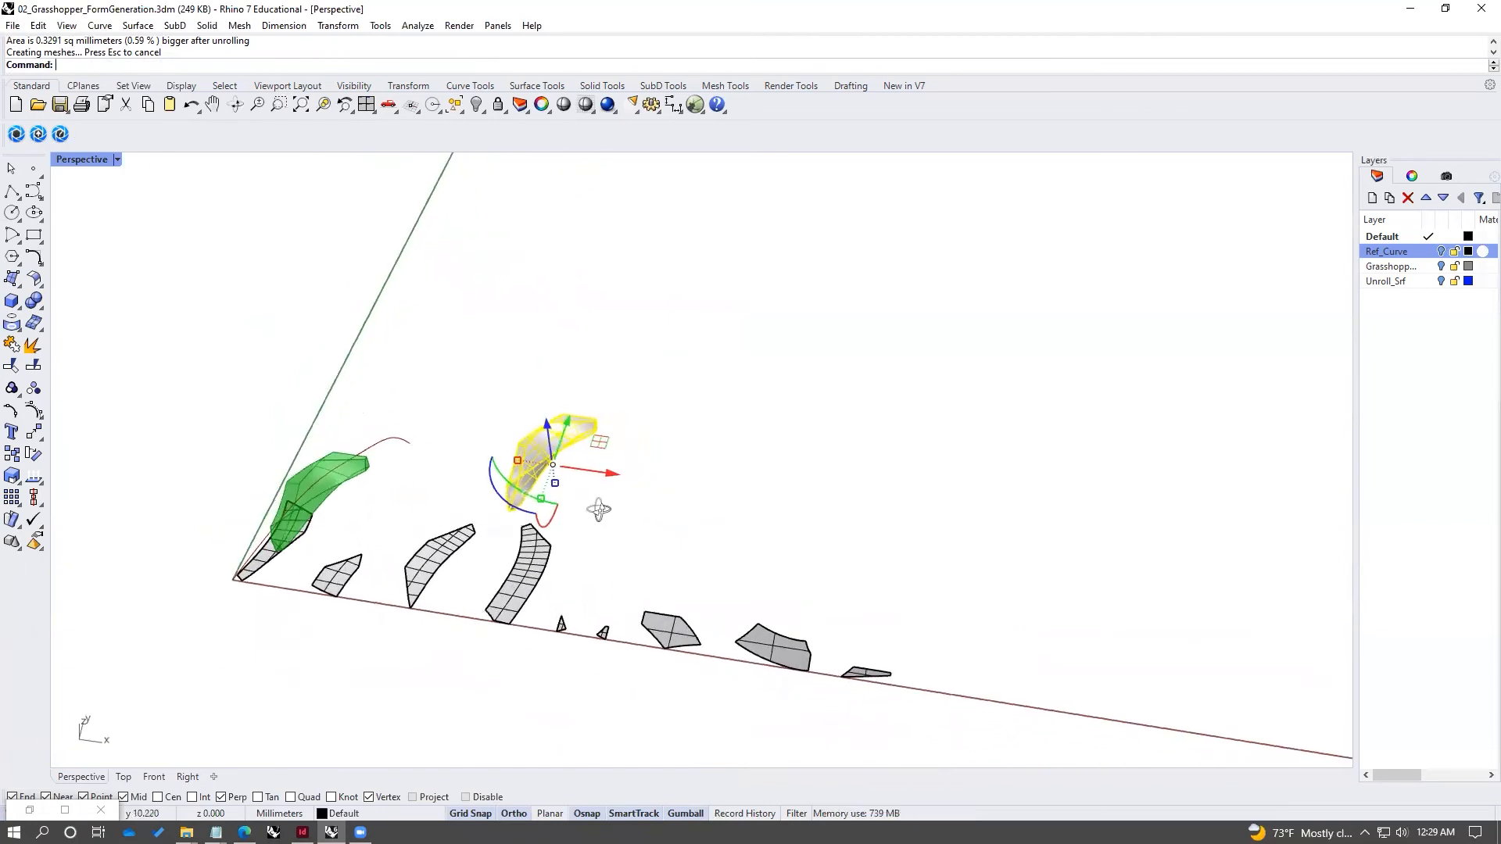
right_click_drag(599, 510, 623, 515)
right_click_drag(547, 481, 682, 455)
scroll(843, 478, "up", 4)
right_click_drag(964, 519, 625, 564)
scroll(707, 531, "down", 6)
left_click(713, 527)
mouse_move(750, 520)
right_mouse_down()
mouse_move(715, 438)
mouse_move(688, 461)
mouse_move(764, 509)
right_mouse_up()
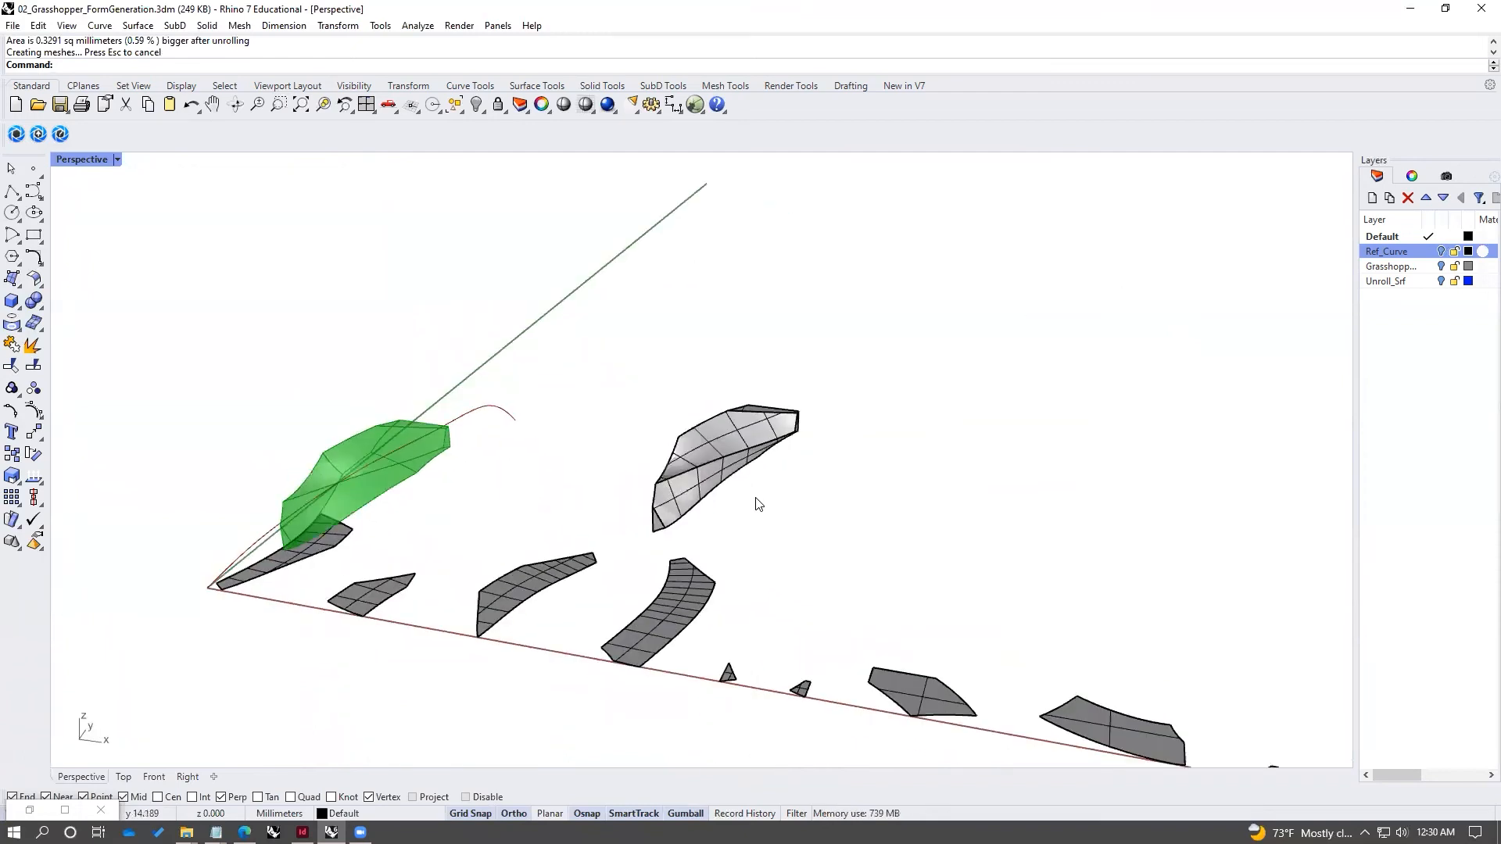
scroll(709, 493, "down", 2)
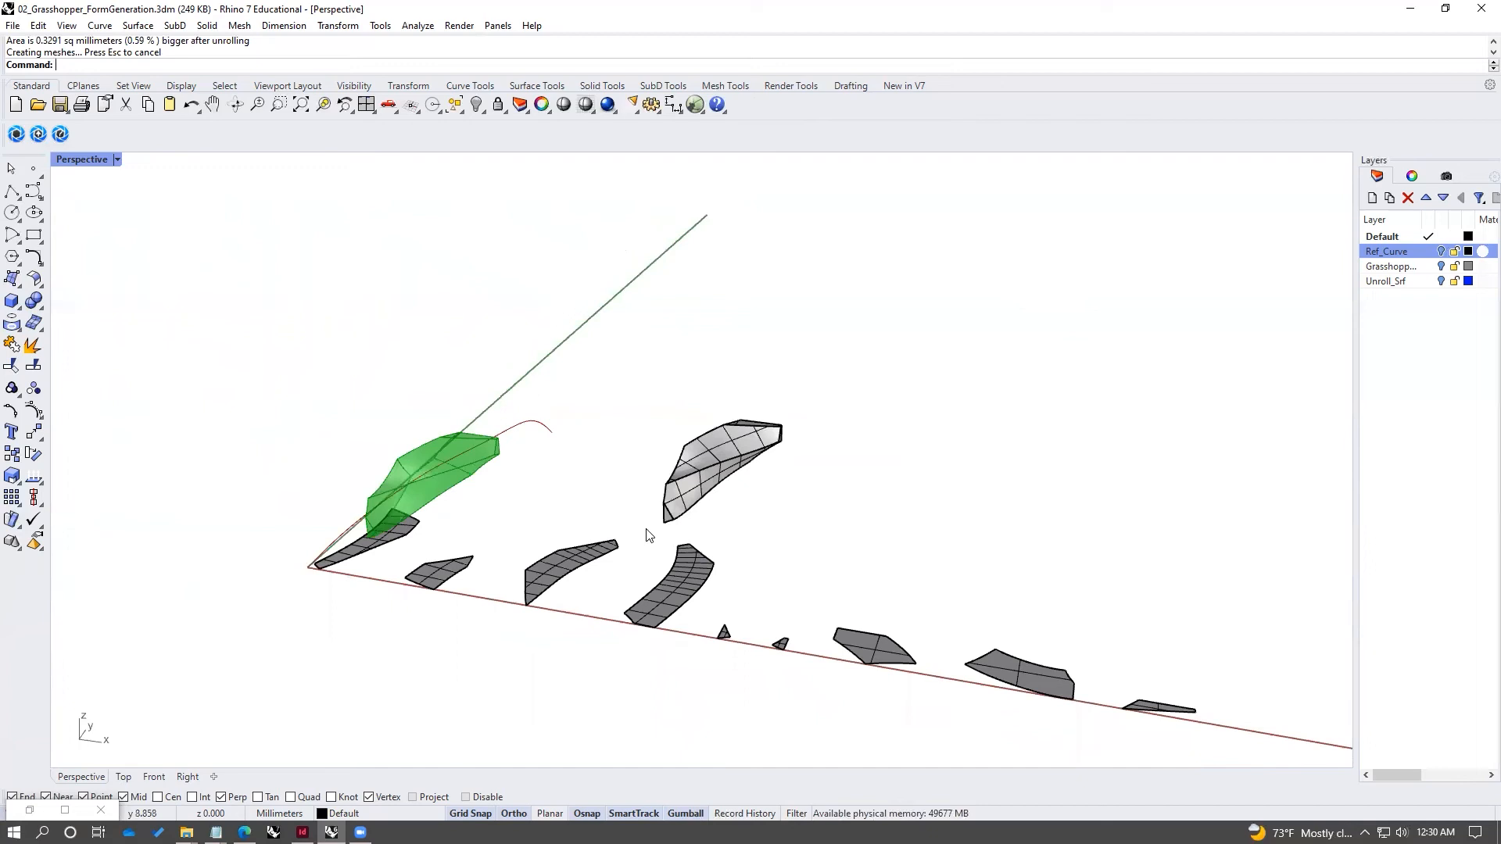
- Delete the unrolled surfaces and the baked solid, and return to the Grasshopper preview of the intersection
right_click_drag(648, 533, 250, 313)
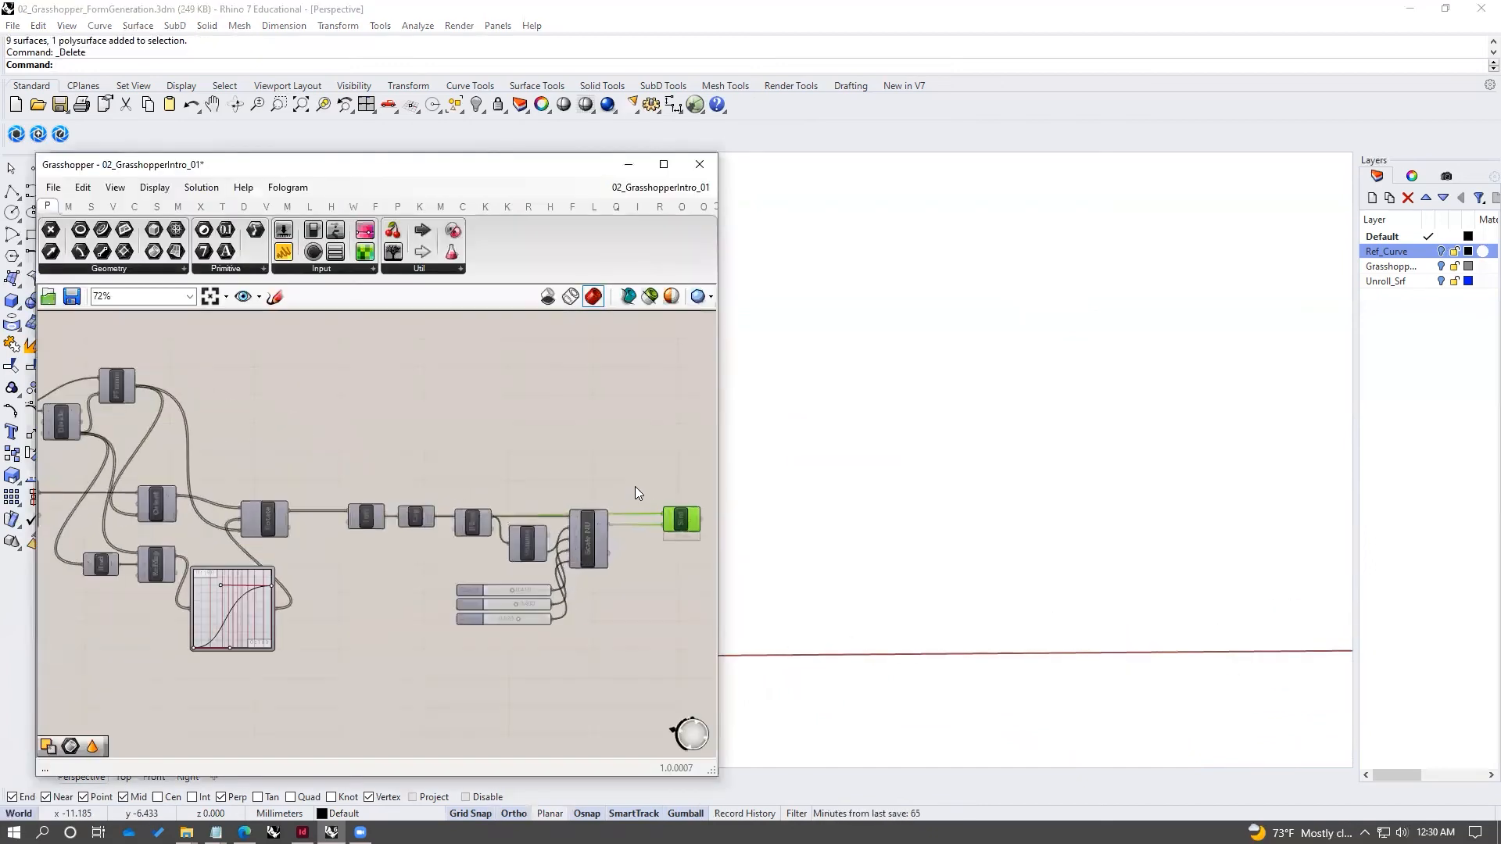
right_click_drag(635, 487, 512, 475)
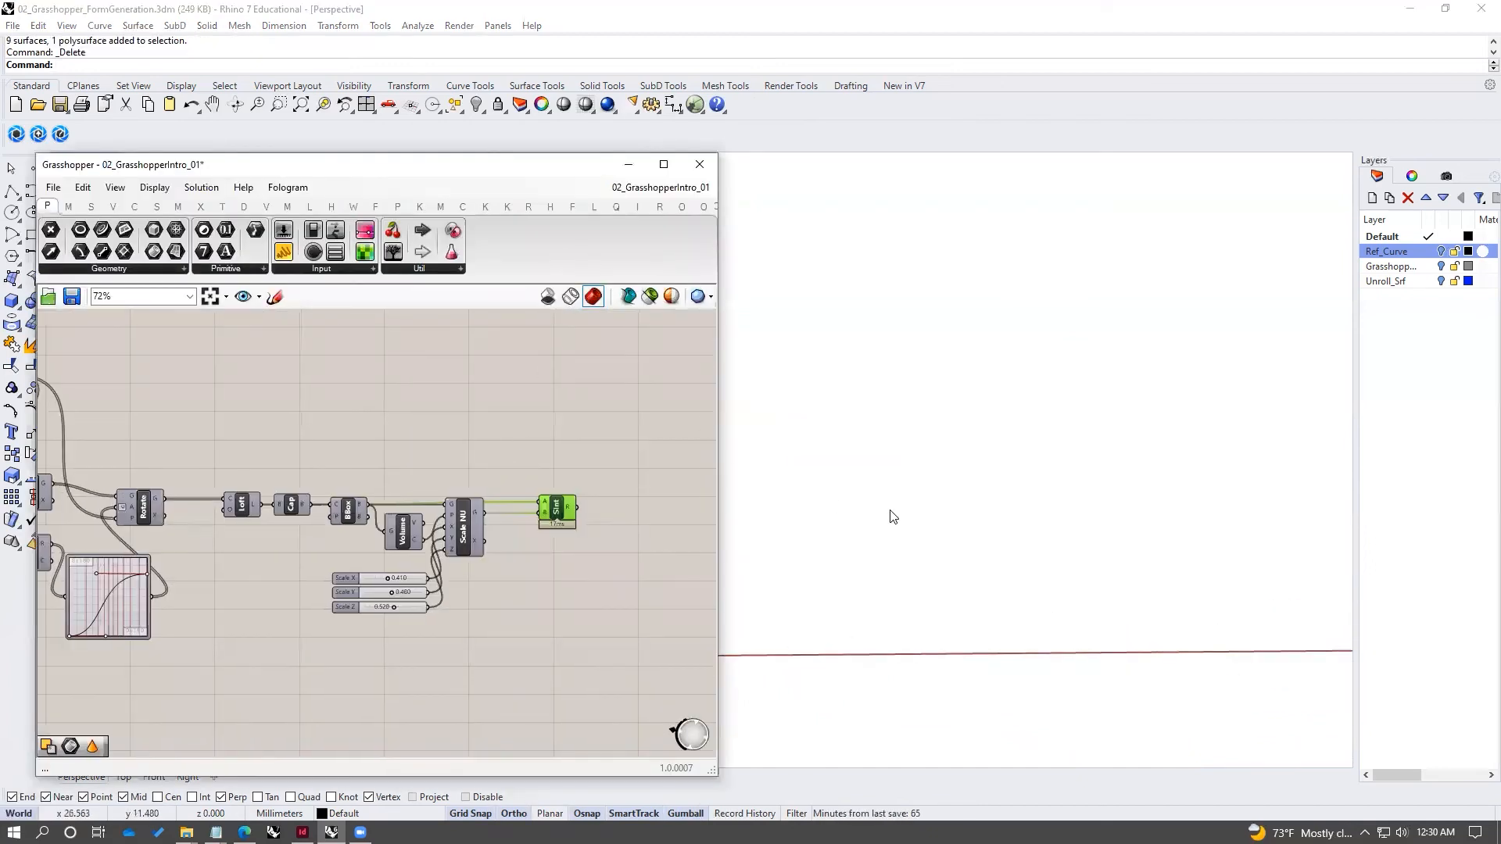
right_click_drag(843, 506, 985, 495)
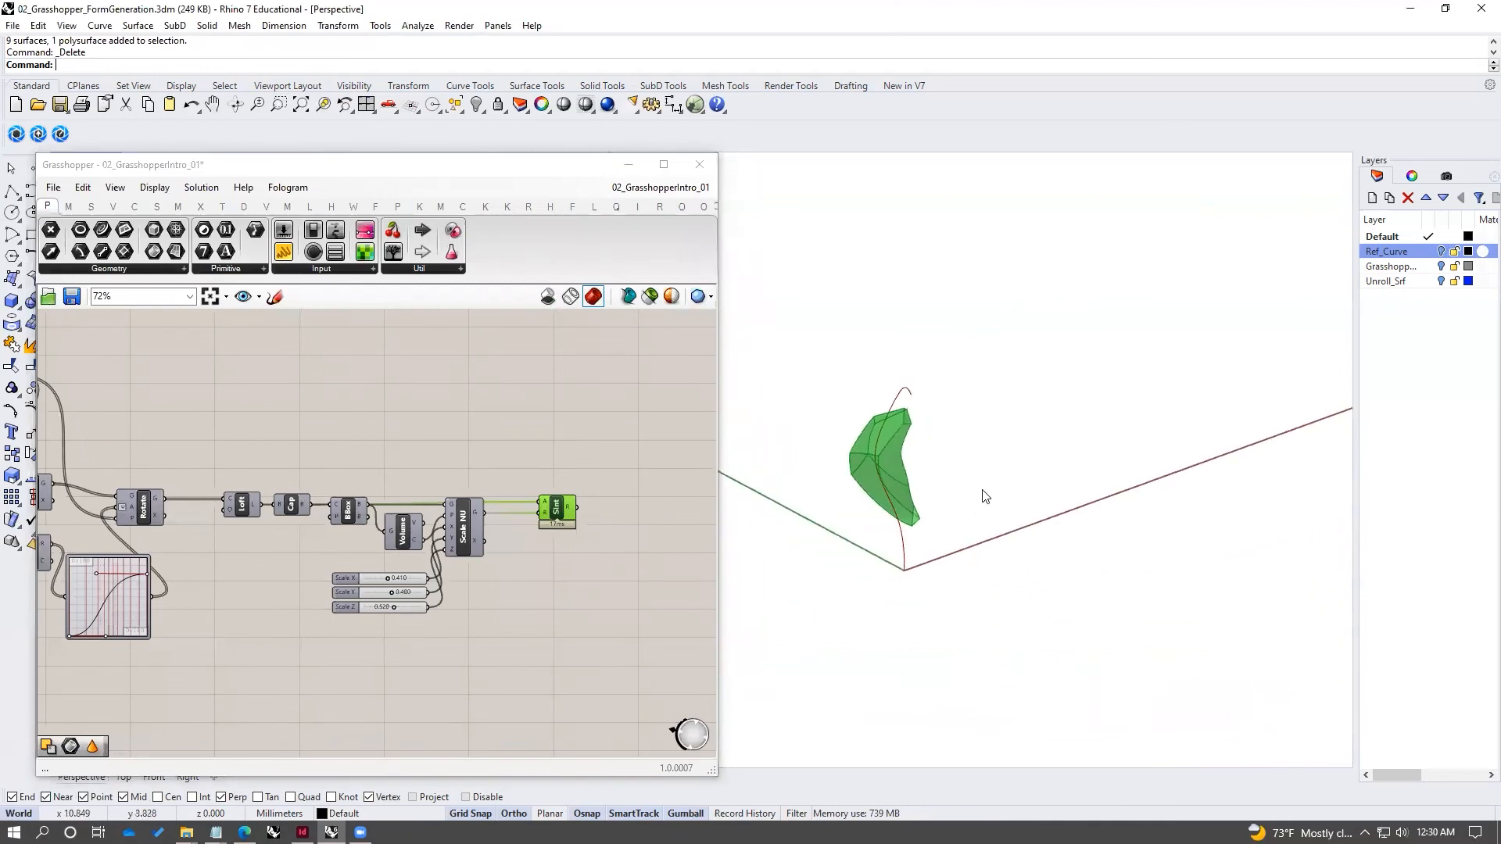
- Duplicate the Solid Intersection component, place the copy after the original, and hide the original's preview
left_click_drag(470, 461, 325, 544)
left_click(444, 404)
left_click(556, 509)
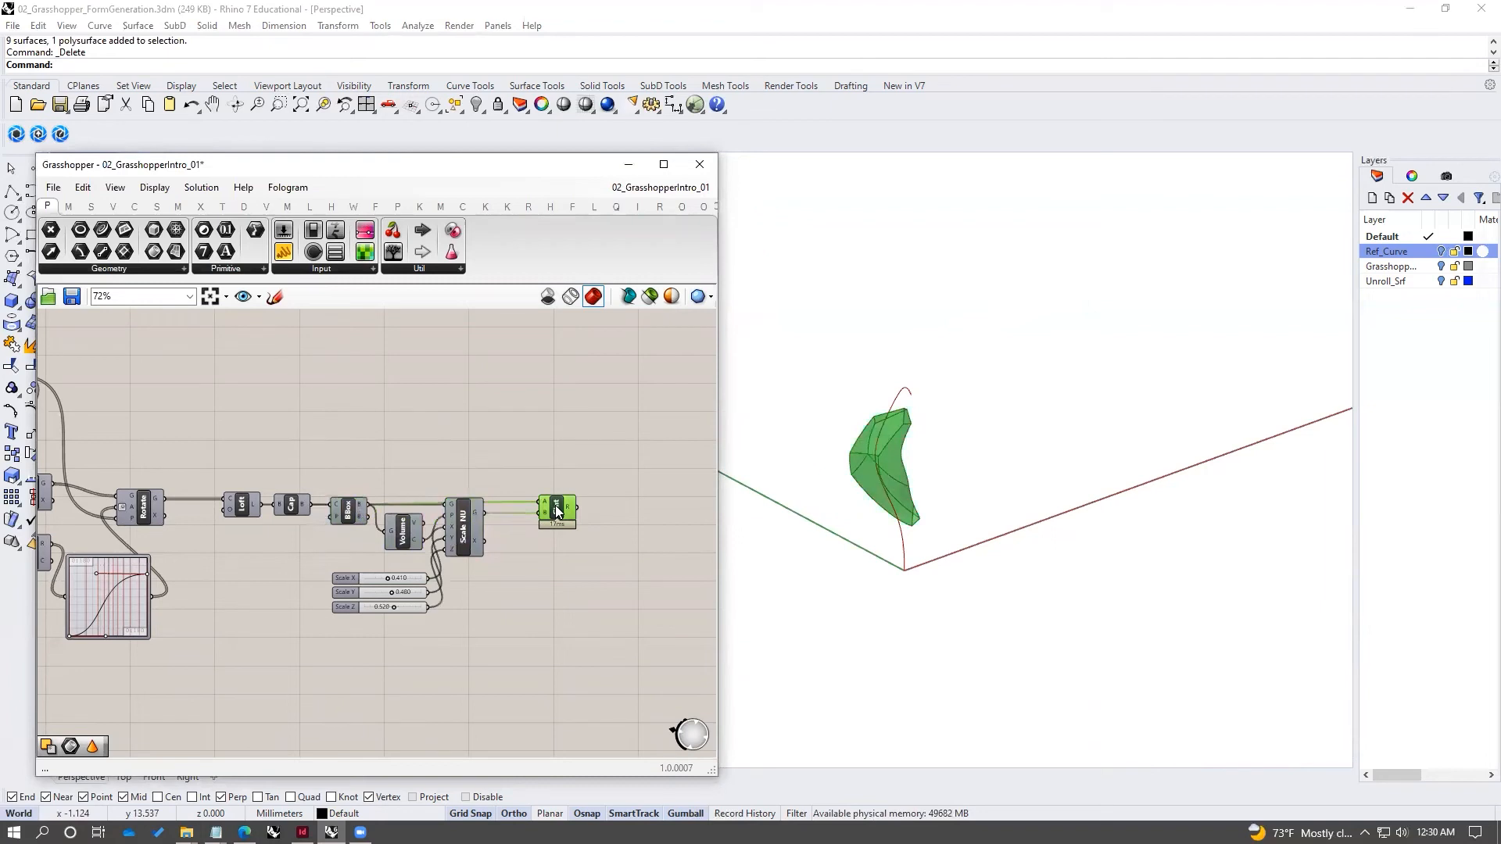
left_click(638, 504)
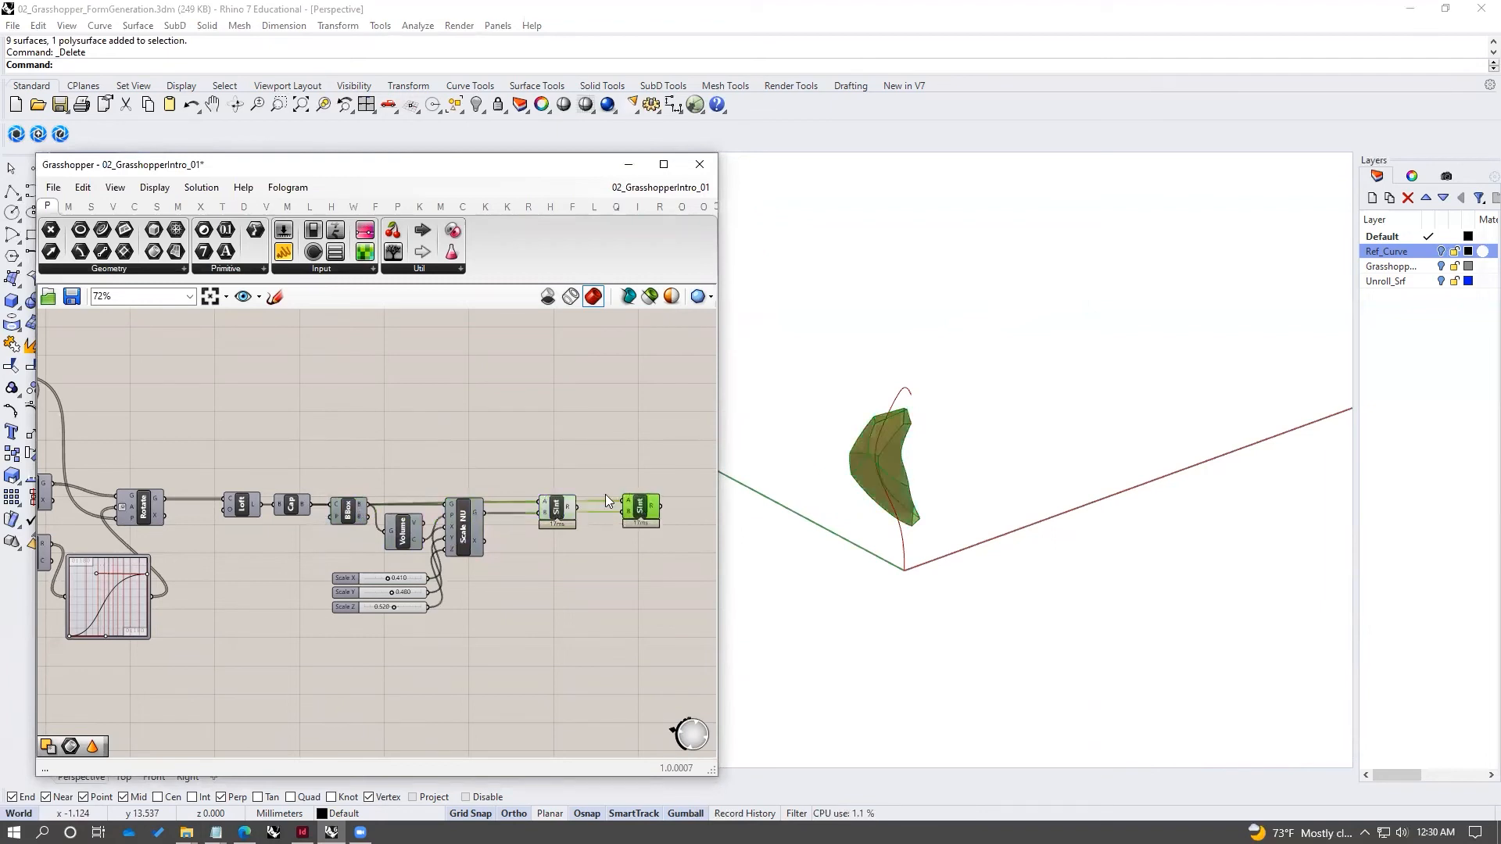
left_click_drag(640, 508, 655, 513)
left_click(558, 507)
middle_click(559, 506)
left_click(606, 455)
left_click(607, 453)
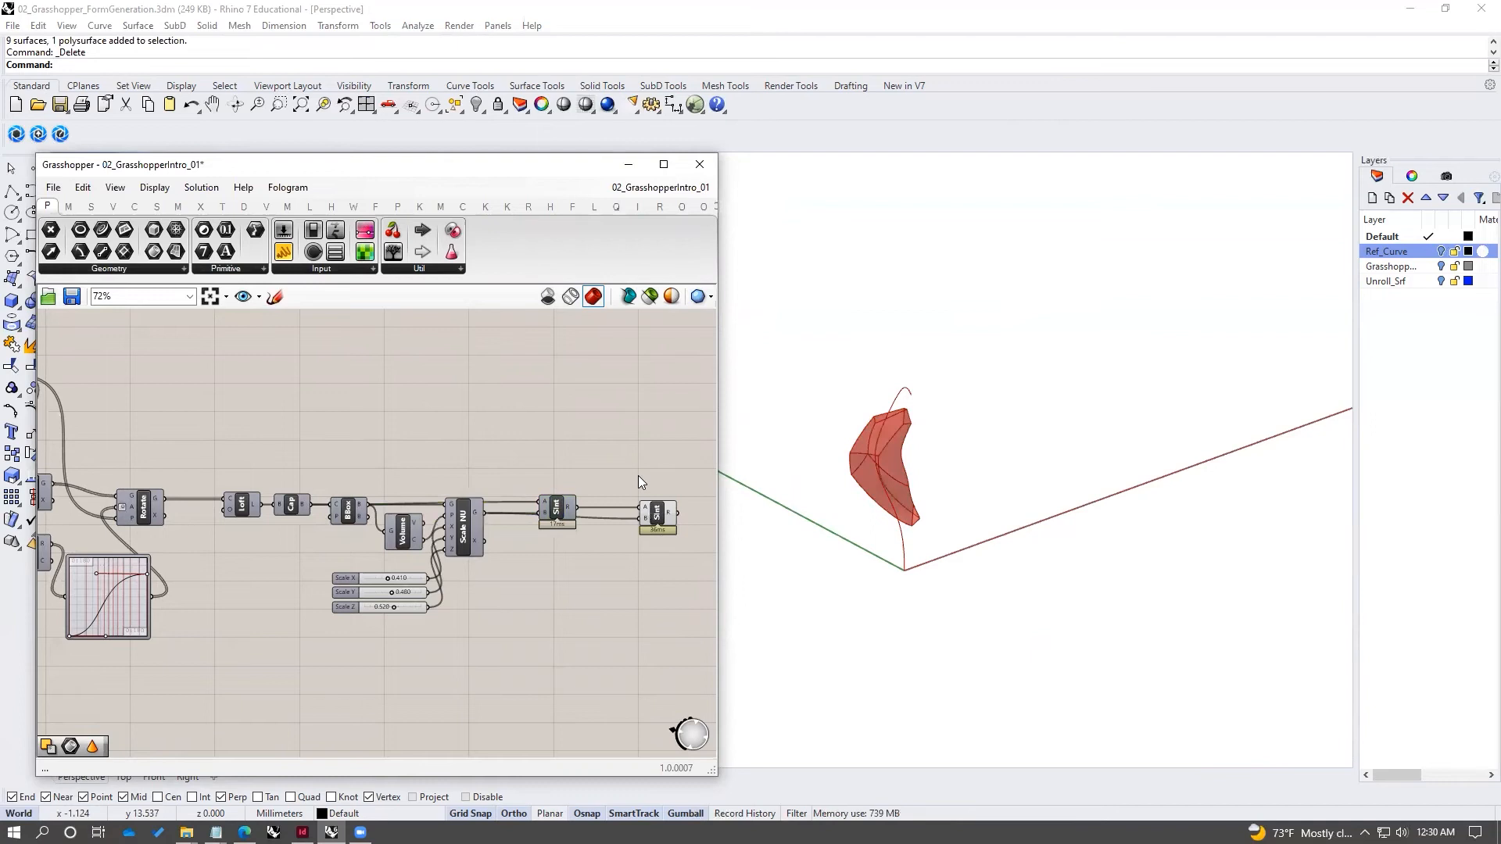
- Add a Cone component on the empty canvas above the Scale NU component
right_click_drag(529, 455, 524, 469)
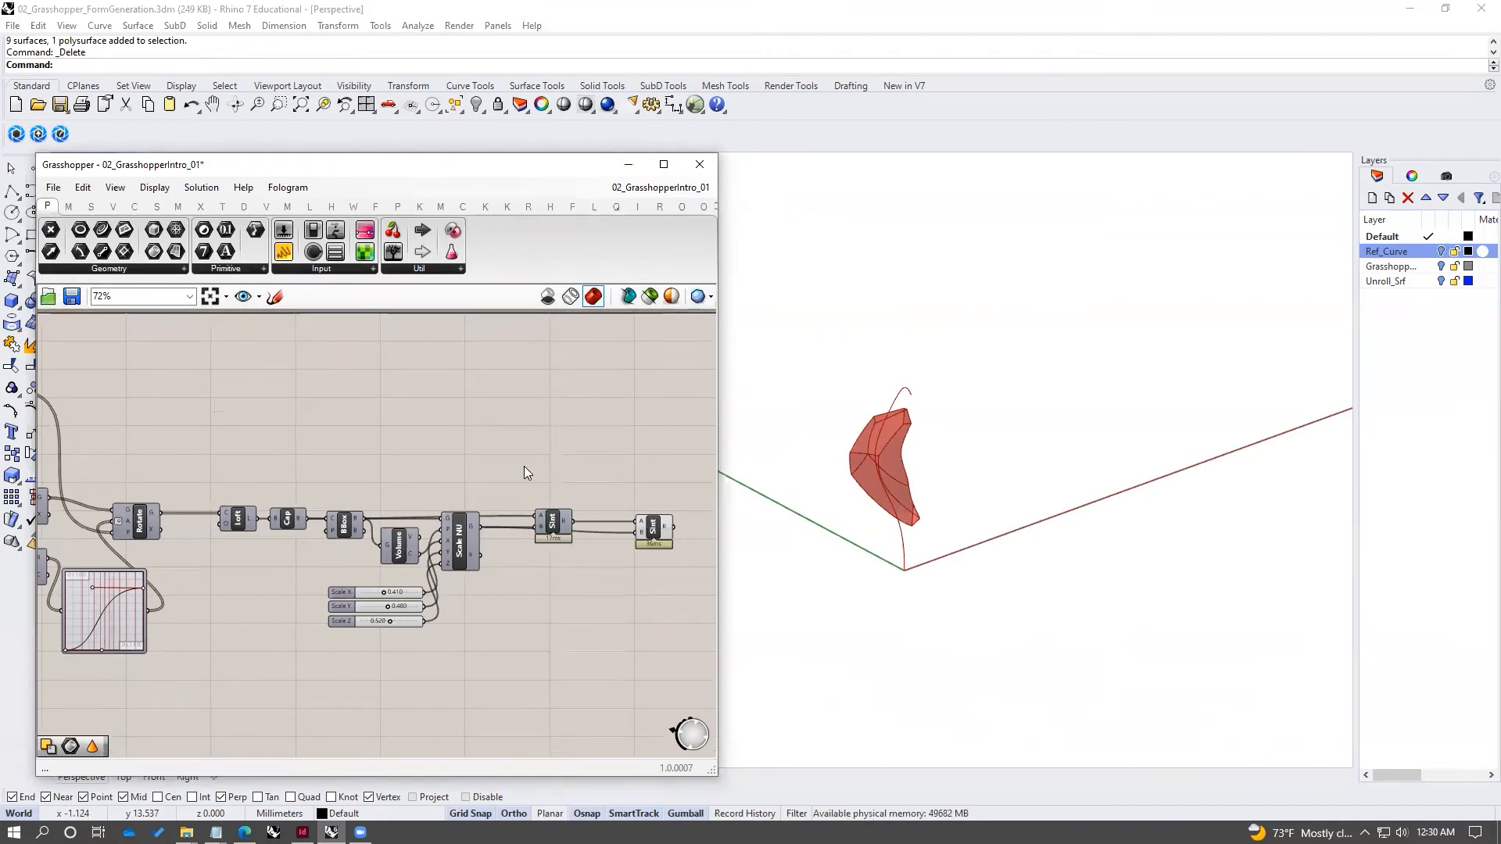
double_click(472, 461)
type("cone")
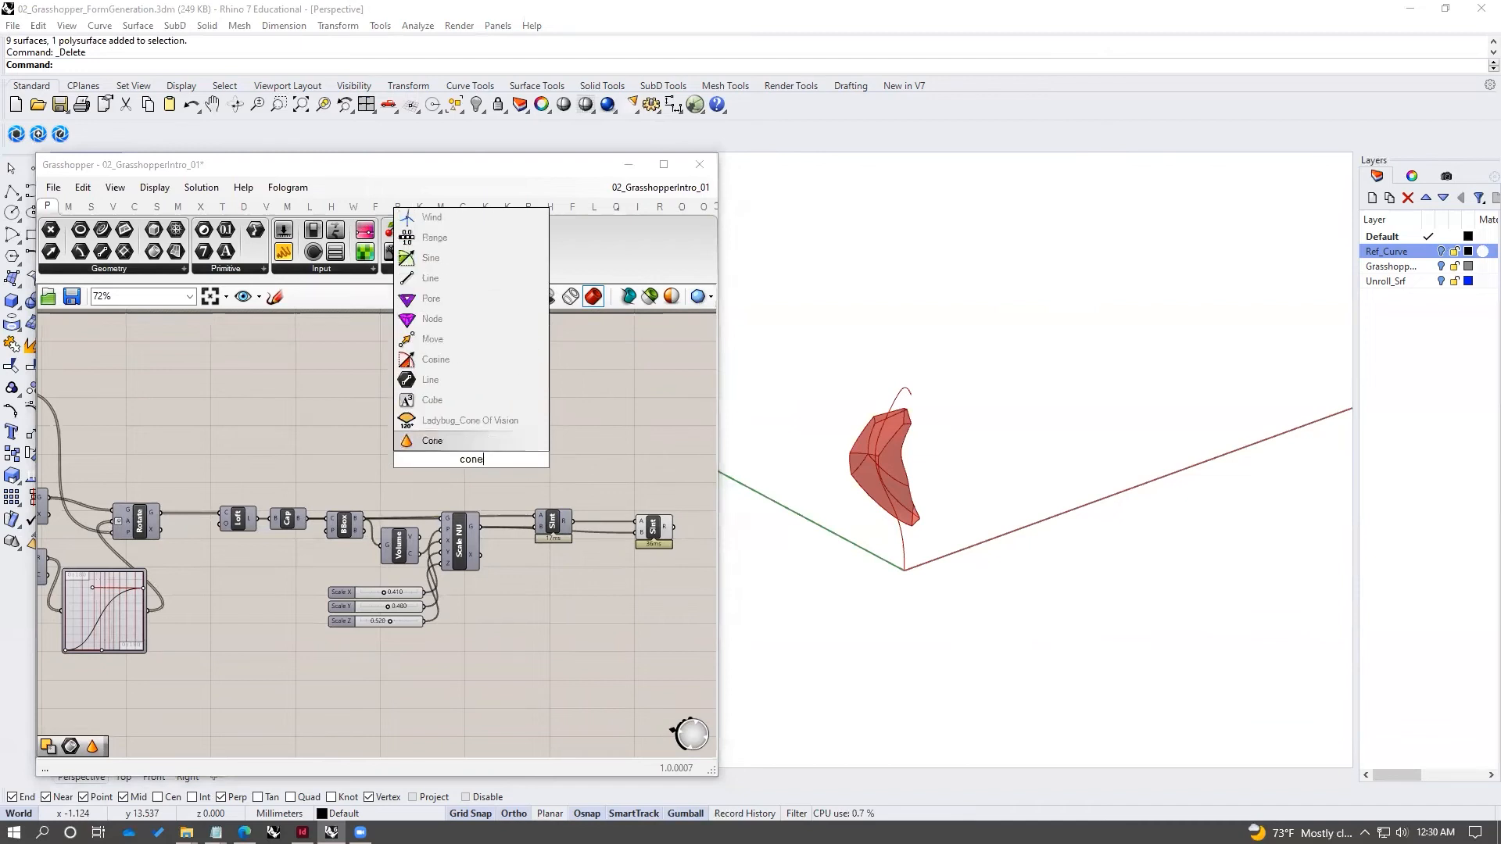
key("Return")
scroll(455, 447, "up", 1)
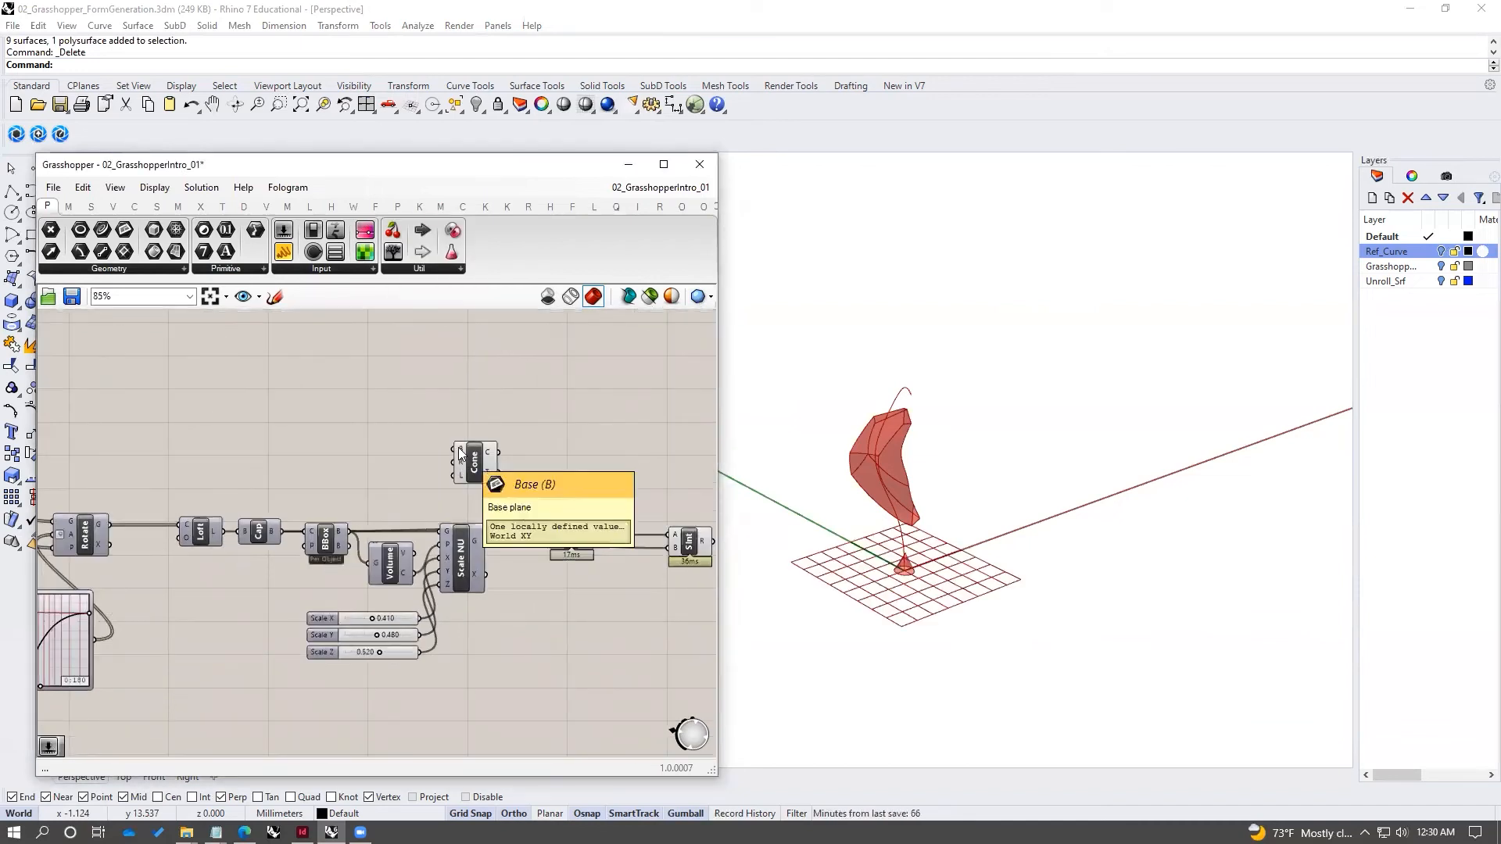
left_click_drag(458, 447, 450, 447)
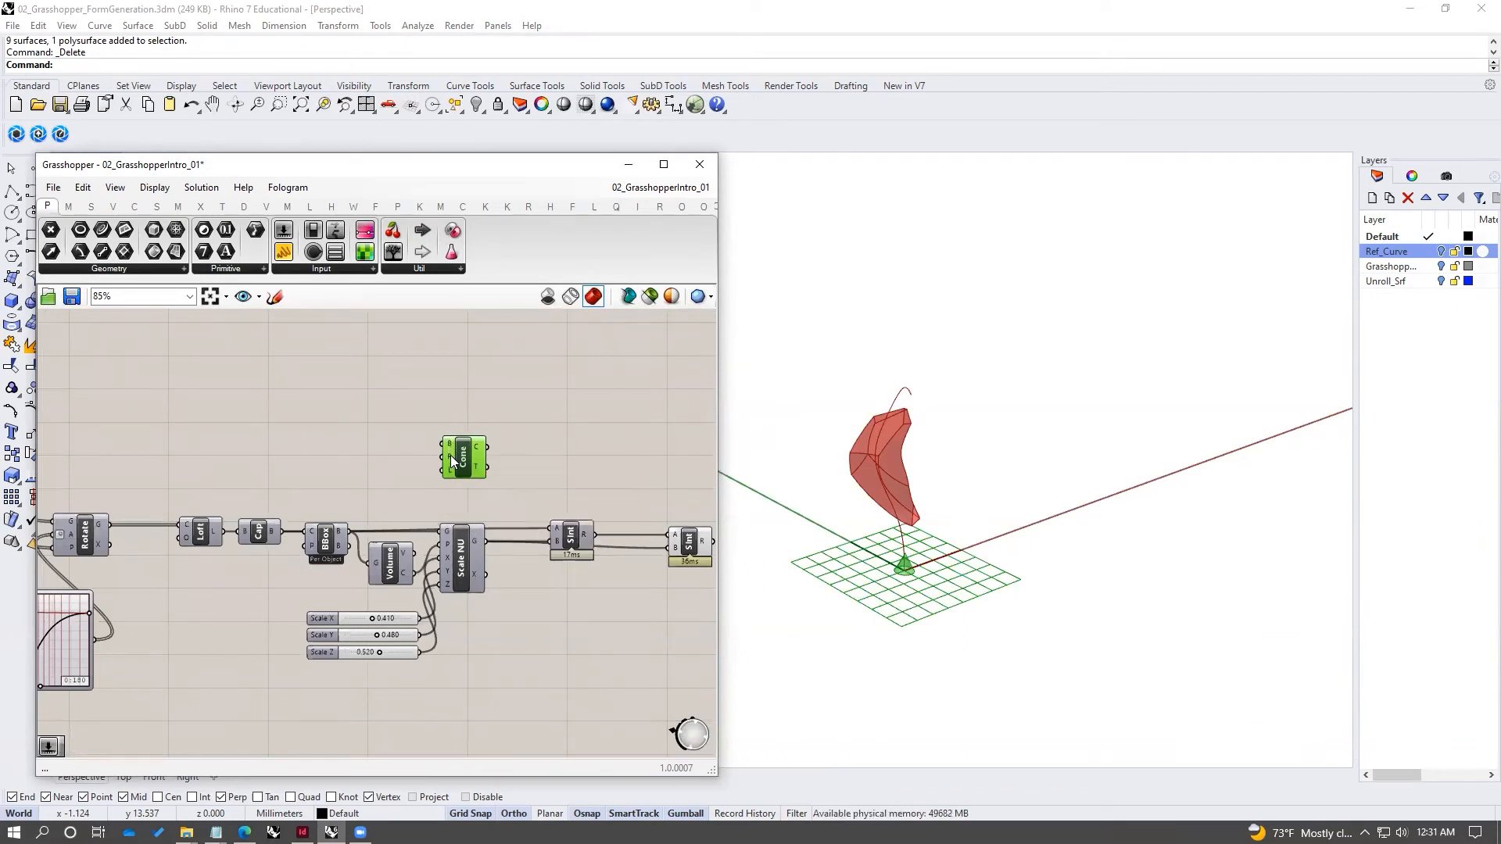
- Feed the cone's radius and length from two 0-to-30 number sliders set to 6 and 10
double_click(372, 426)
type("0<30")
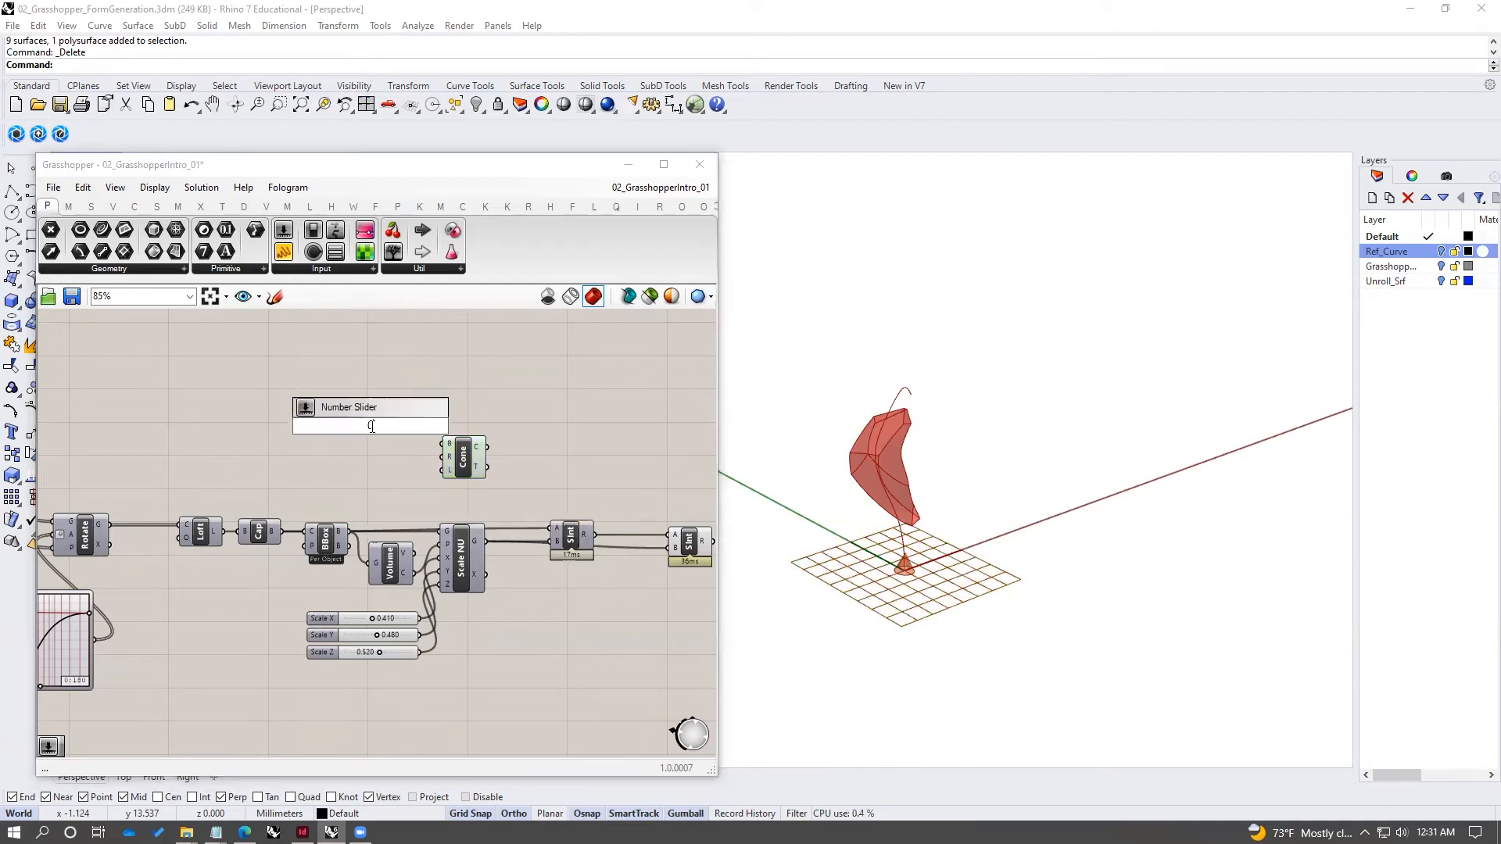
key("Return")
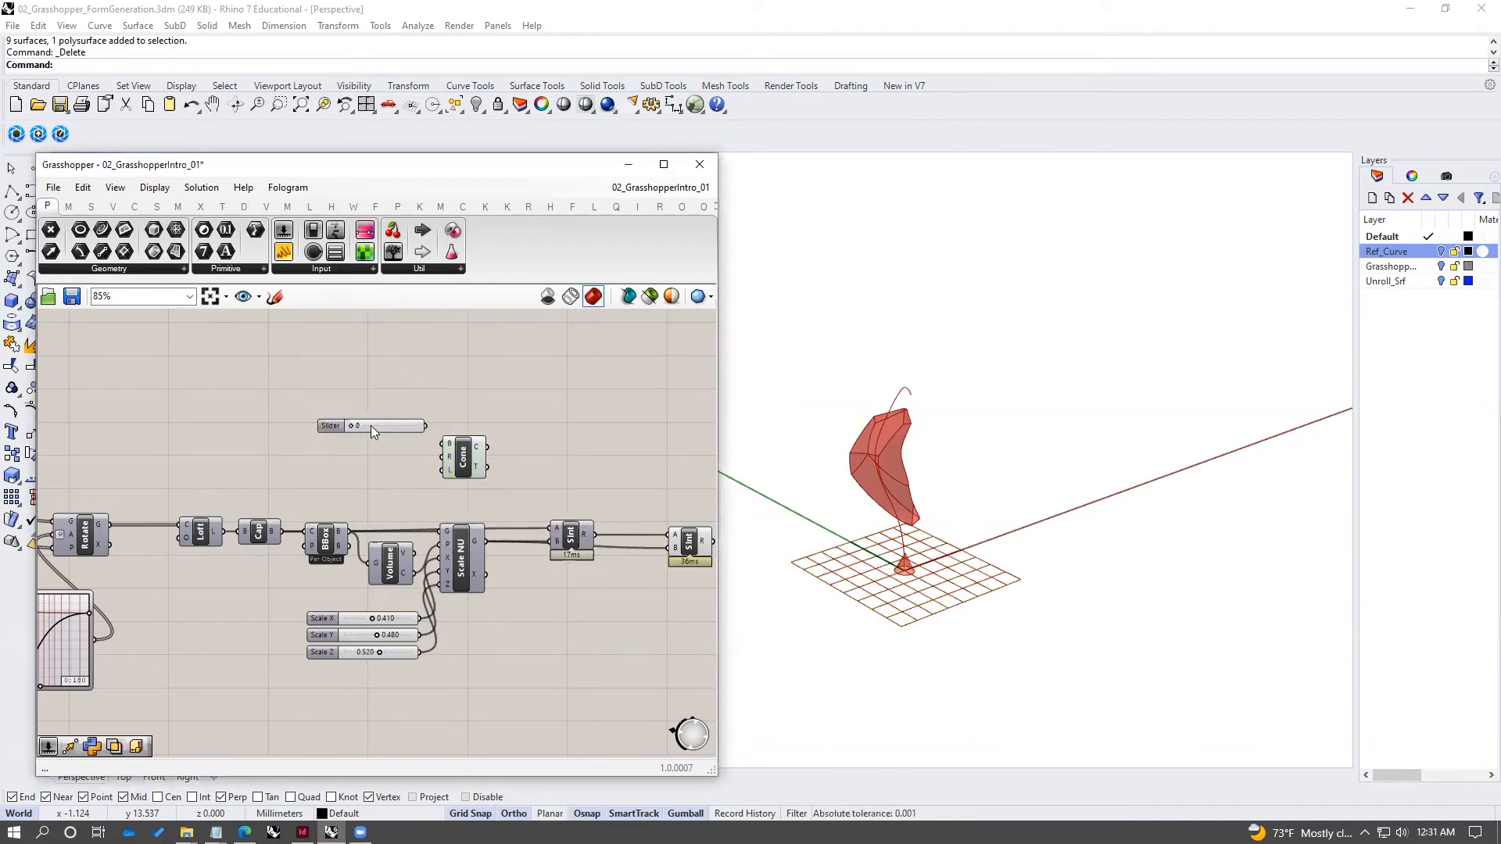
left_click_drag(393, 427, 456, 451, "alt")
left_click(500, 414)
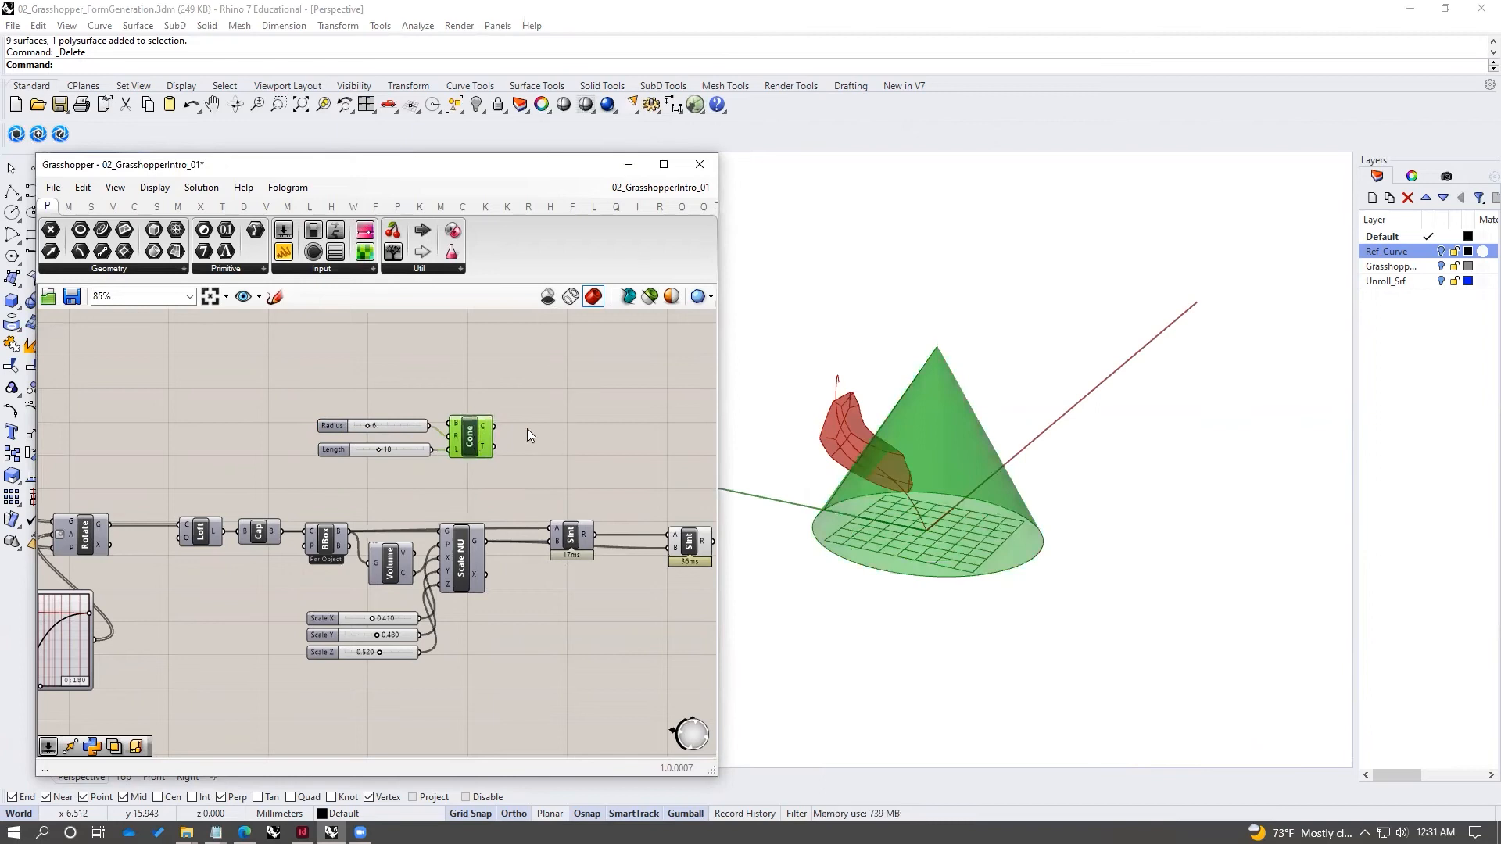
left_click(529, 429)
- Add a Rotate 3D component after the Cone and switch its angle input to degrees
right_click_drag(540, 429, 450, 446)
right_click_drag(994, 469, 846, 479)
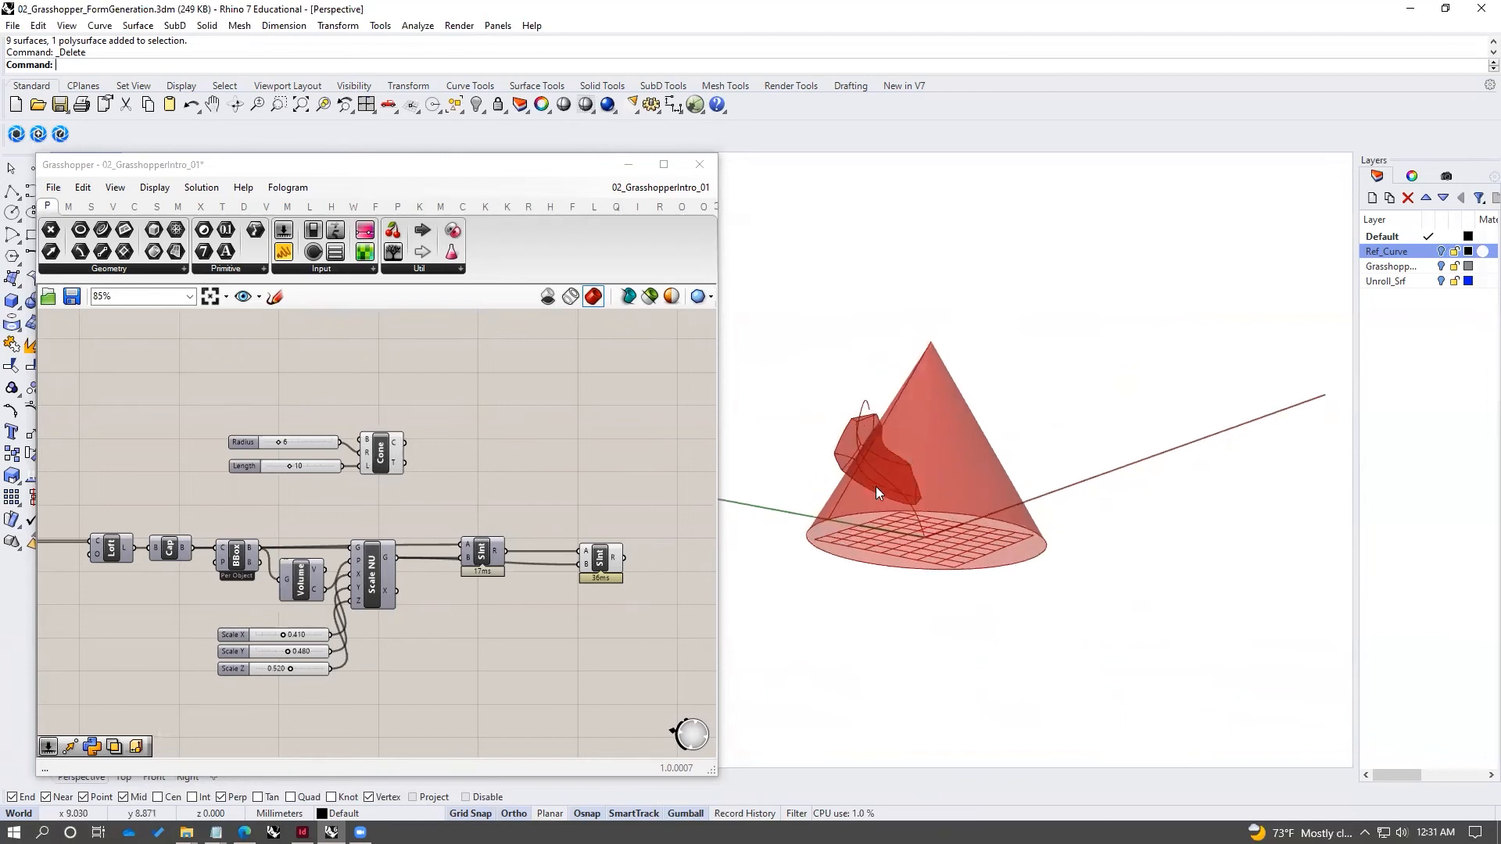
double_click(474, 459)
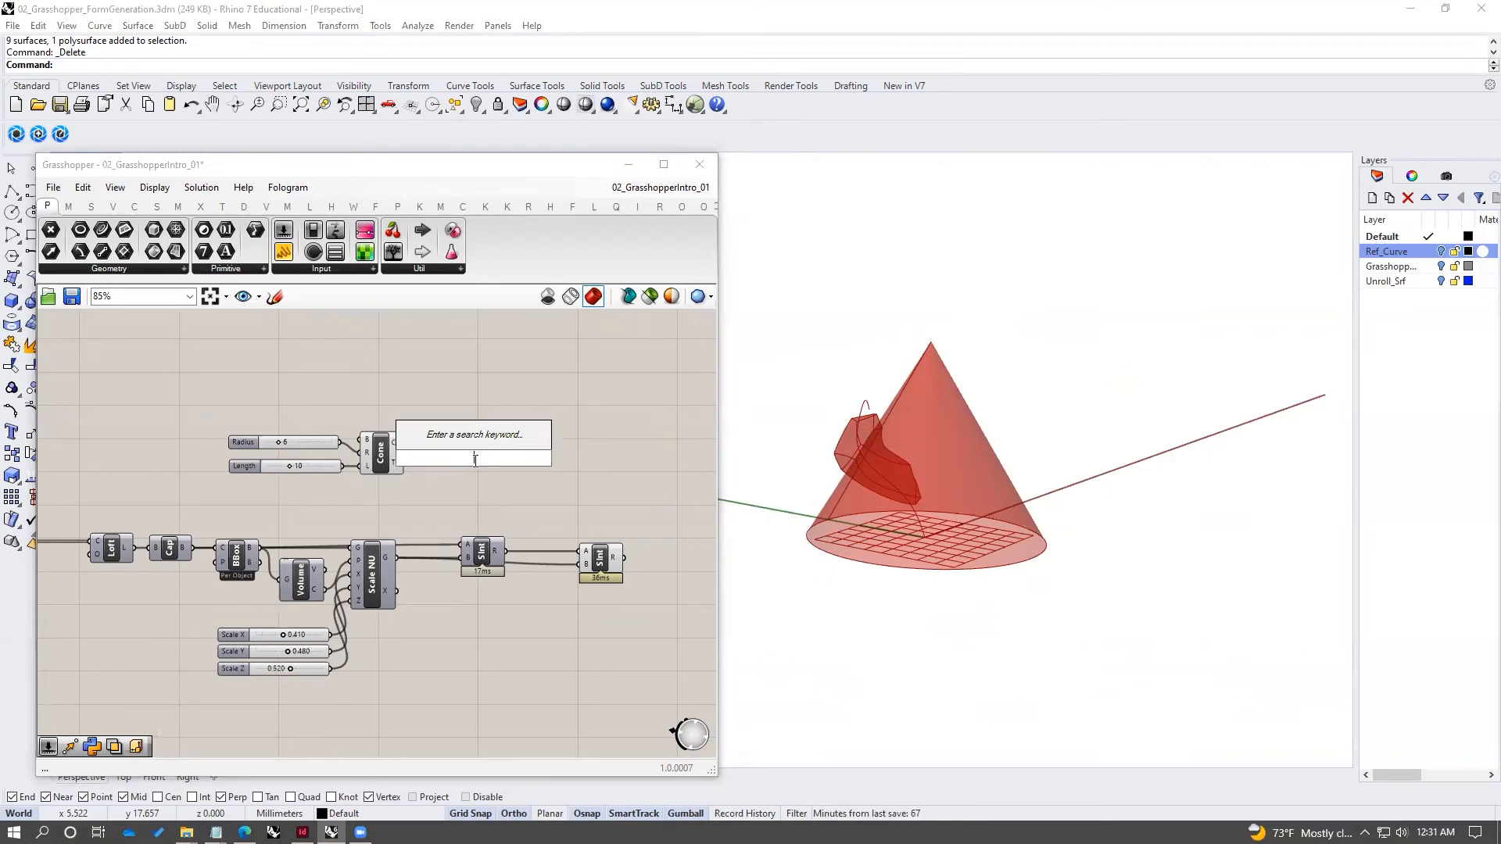
type("rotate")
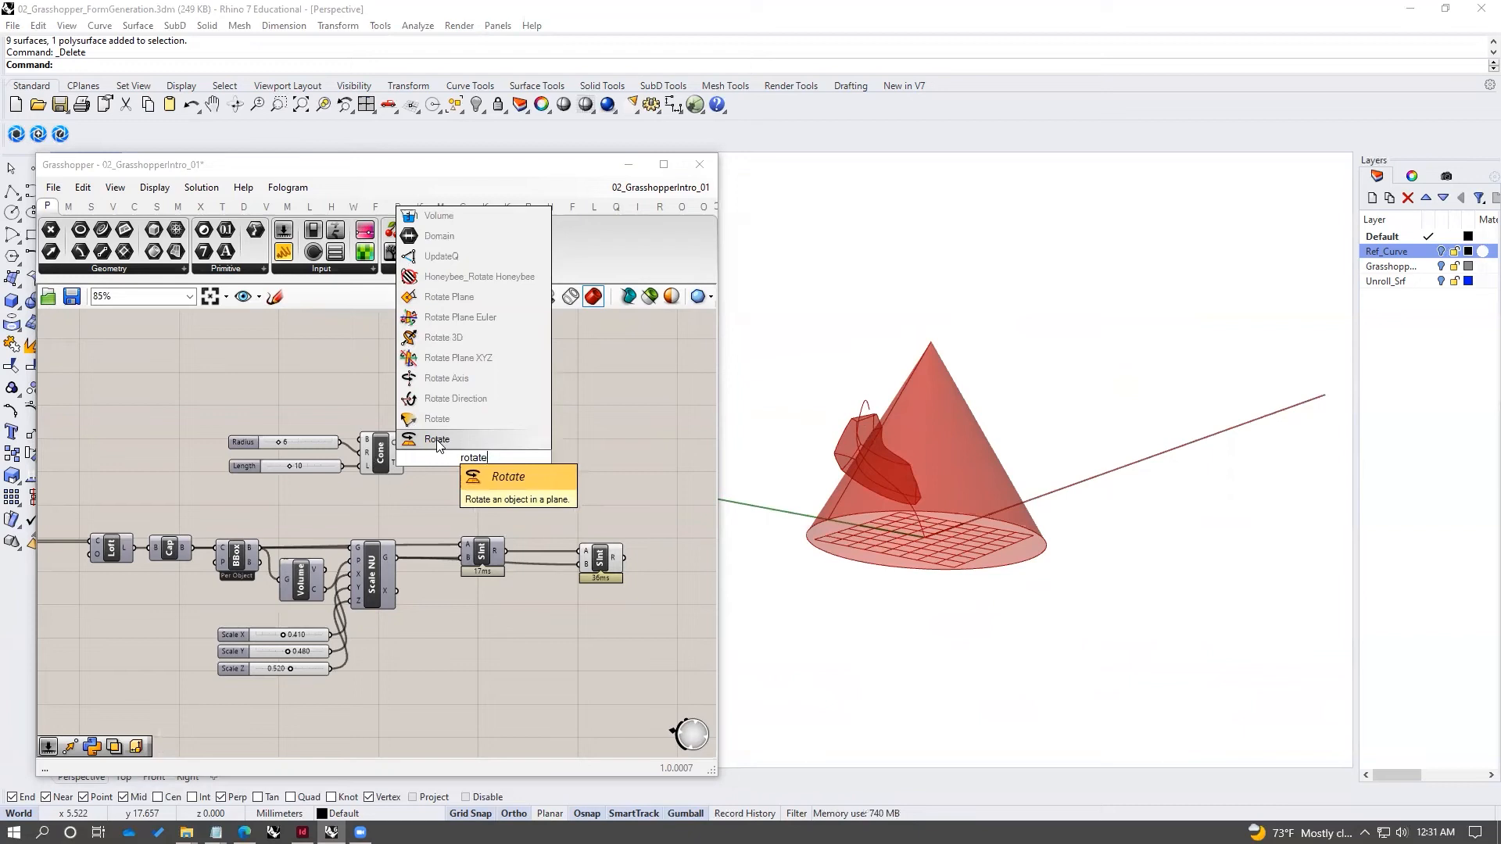
left_click(440, 338)
scroll(461, 438, "up", 1)
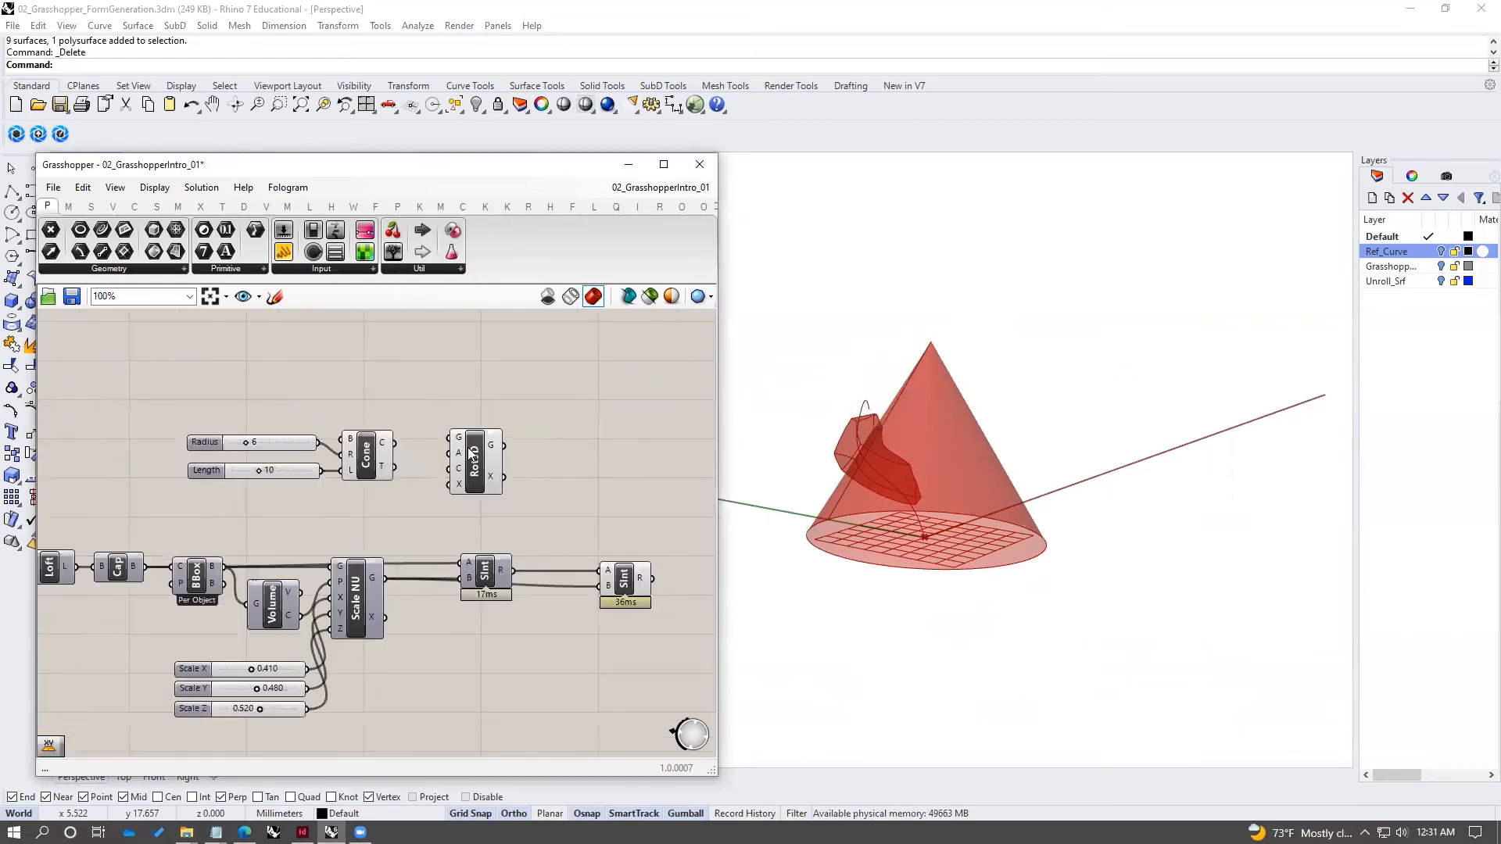
left_click(469, 449)
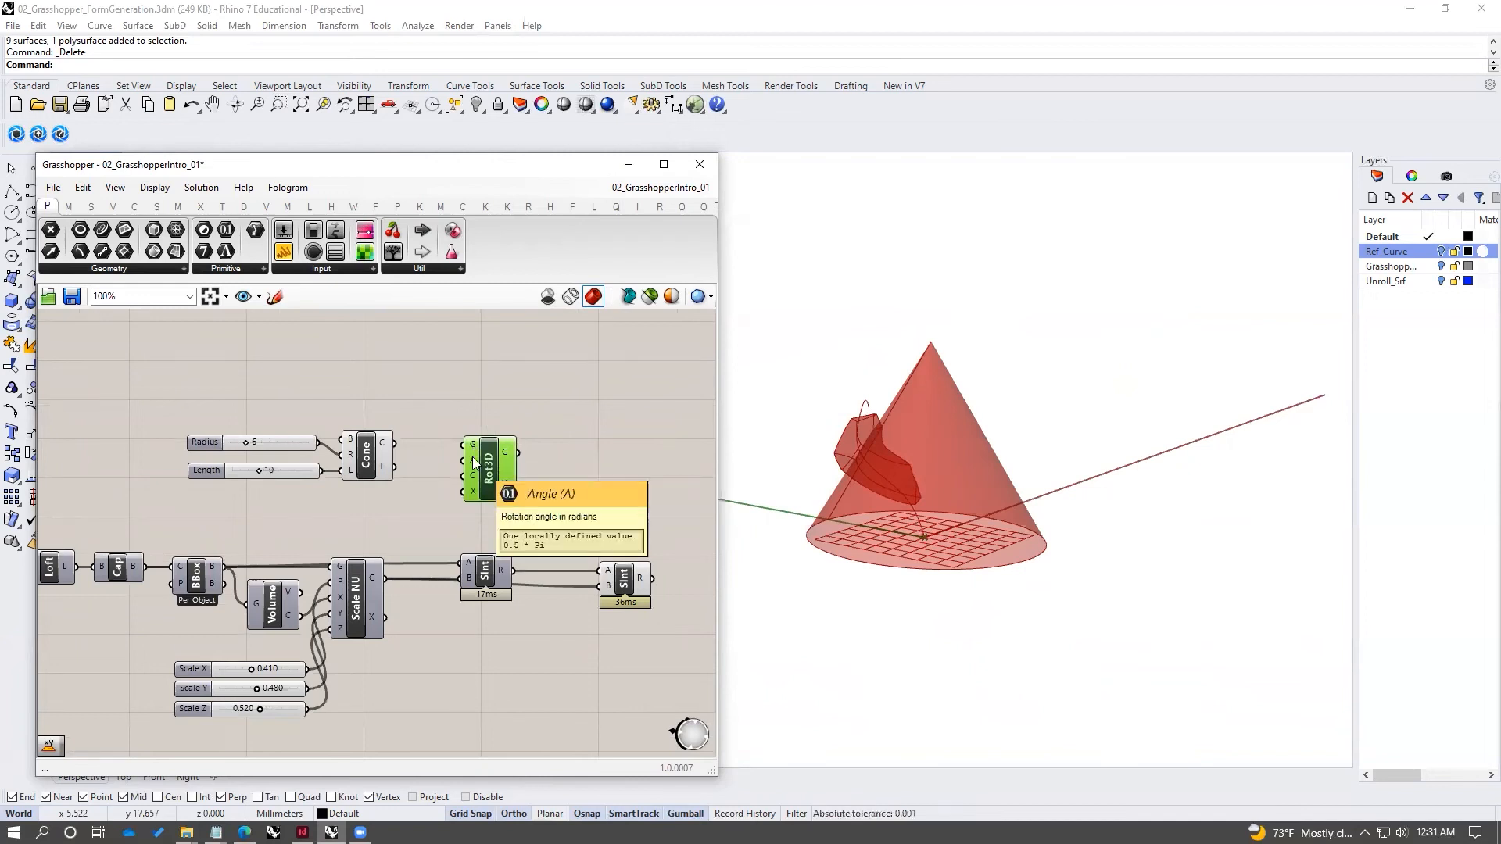
right_click(473, 460)
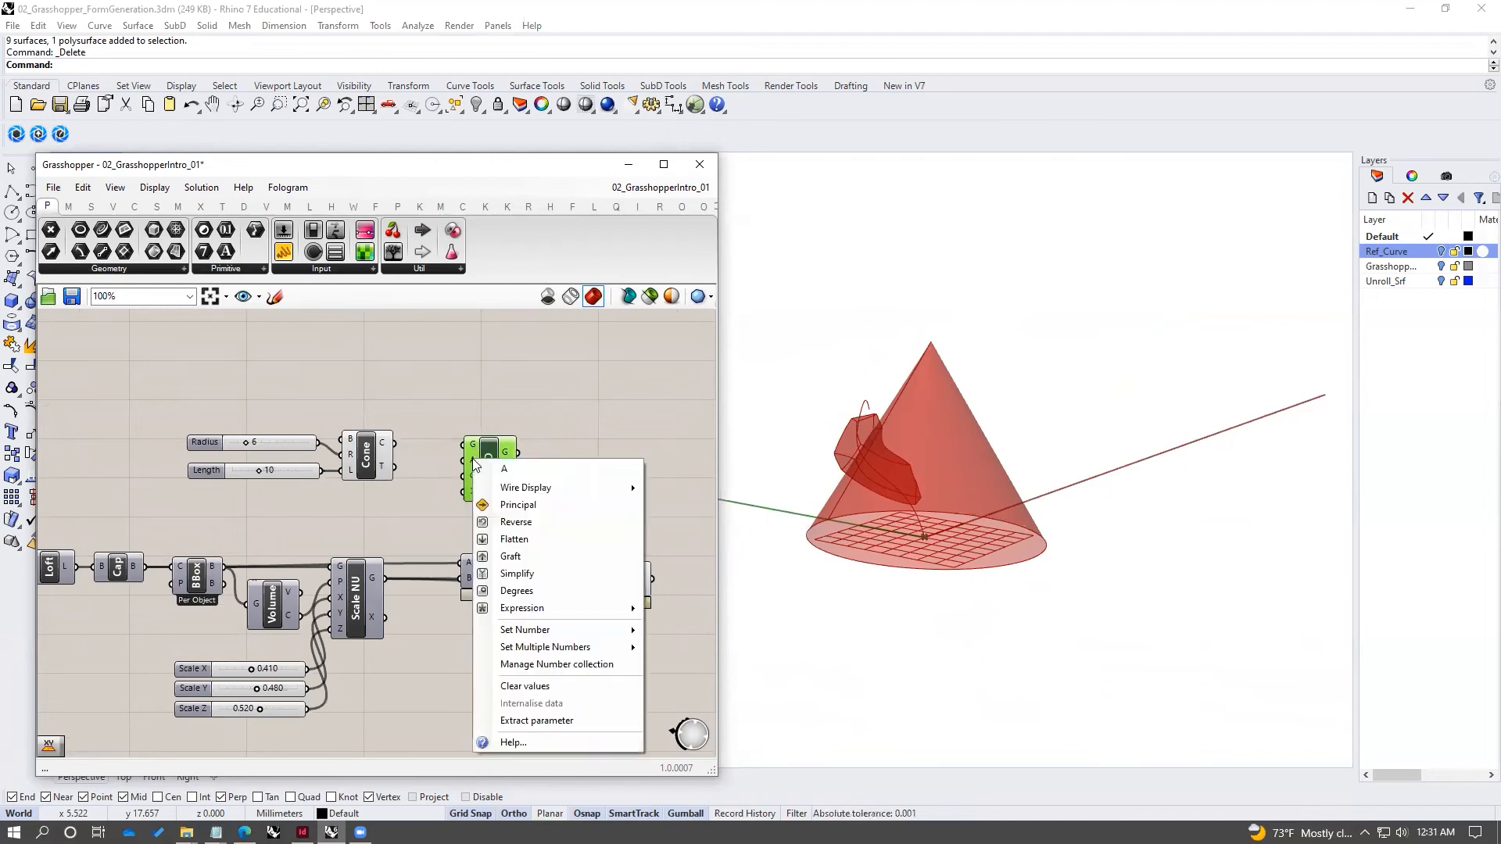
left_click(517, 592)
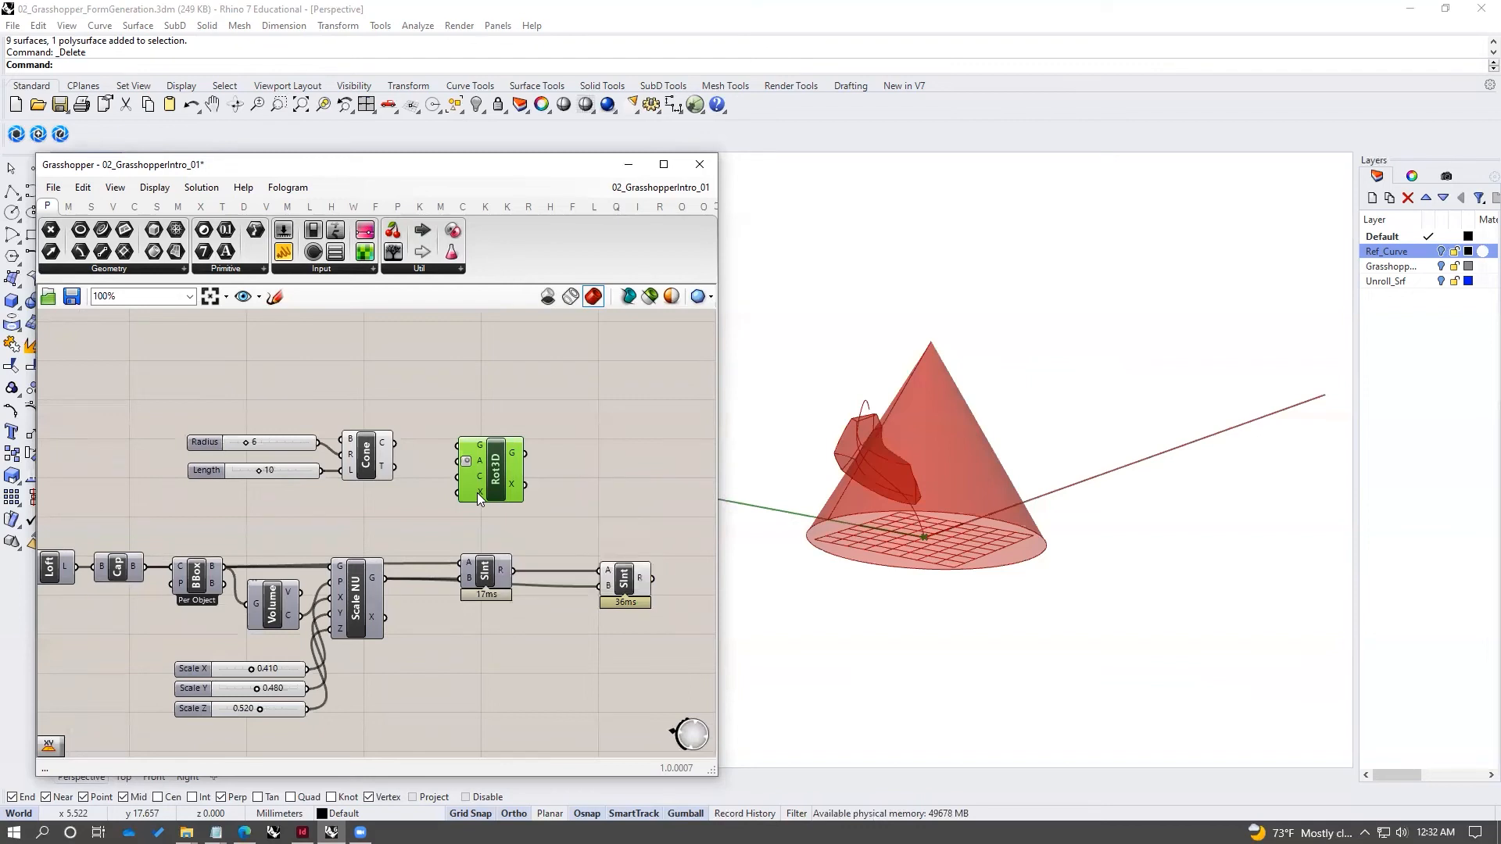
- Reposition the Rotate 3D component and connect the cone output to its geometry input
left_click_drag(494, 474, 501, 473)
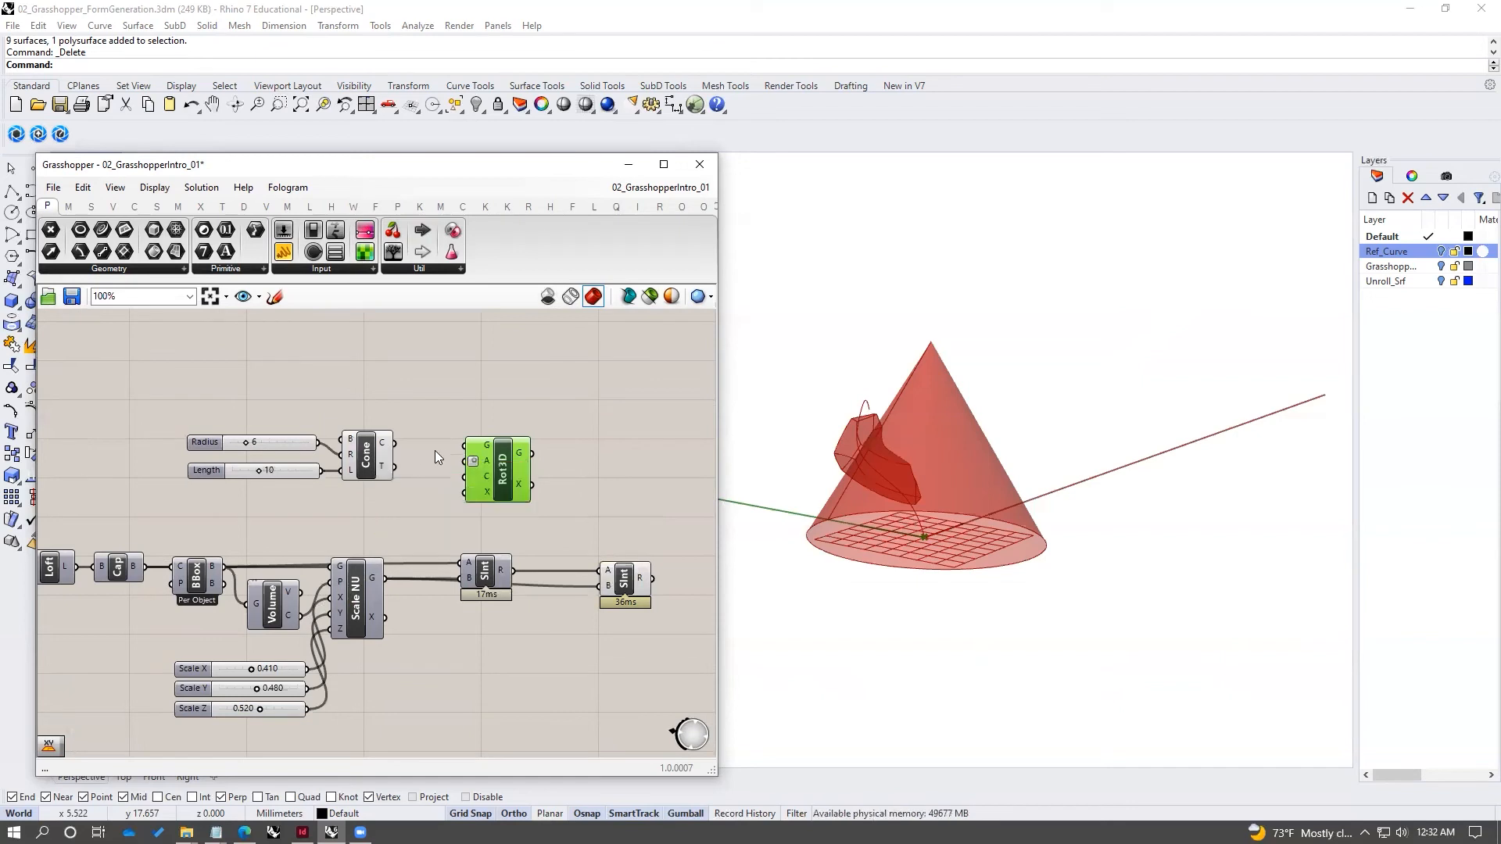
left_click_drag(516, 479, 518, 481)
left_click(519, 377)
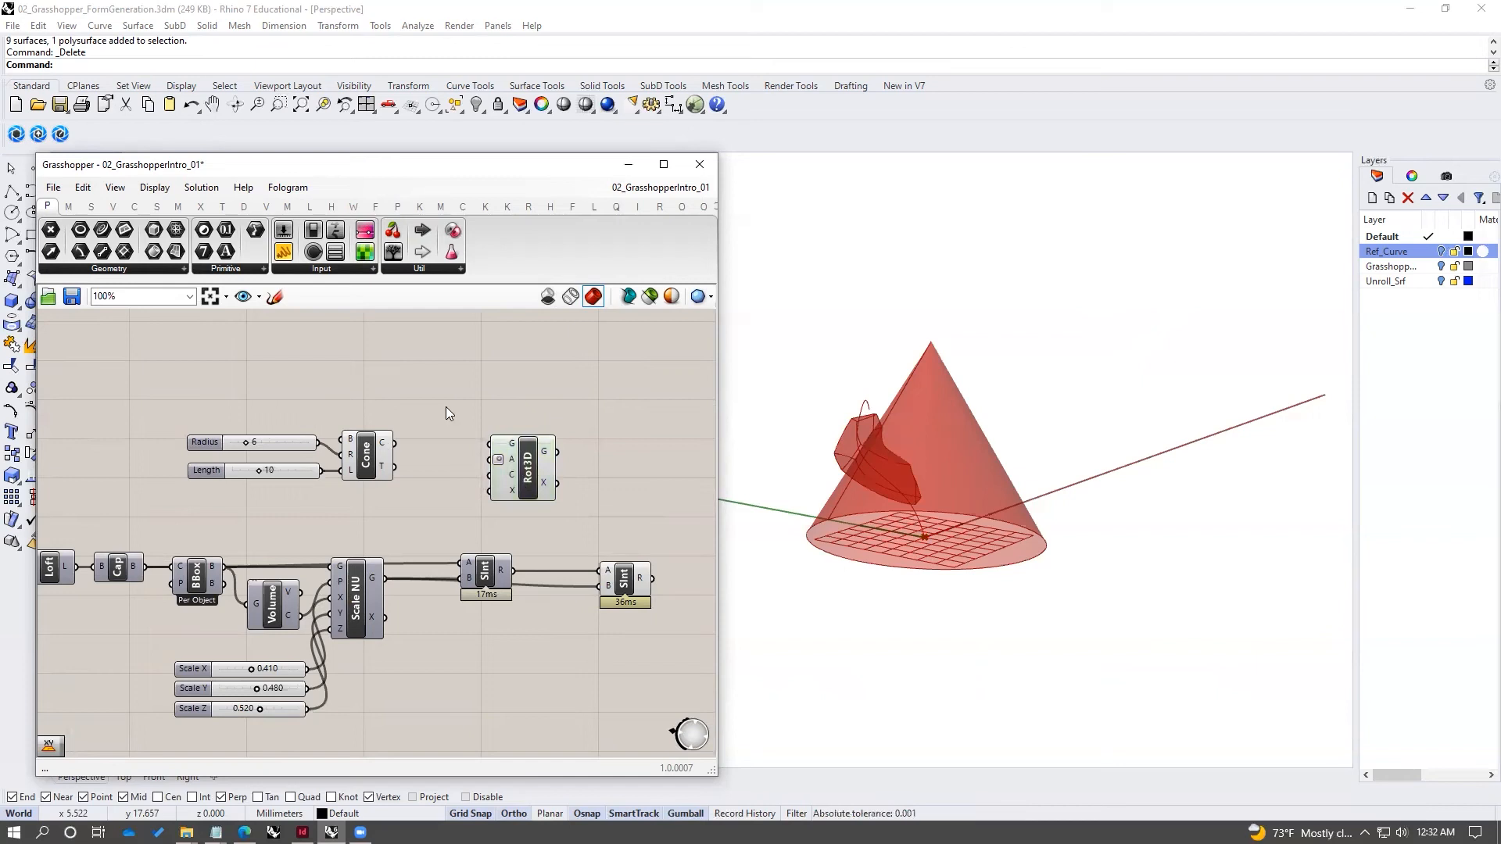
left_click_drag(393, 444, 490, 444)
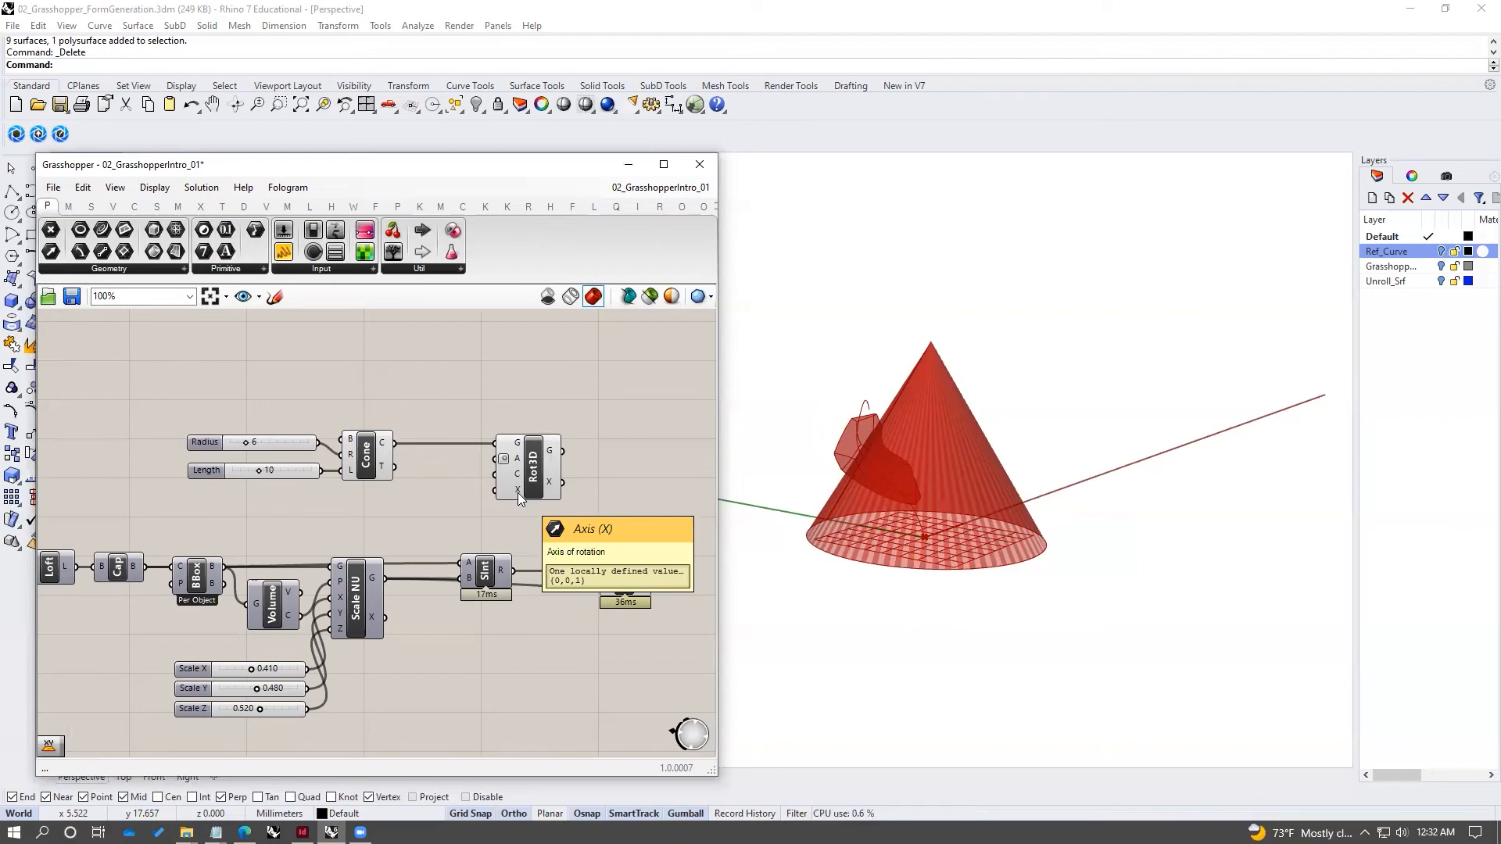
- Add a Vector XYZ component between the Cone and Rotate 3D components
double_click(456, 511)
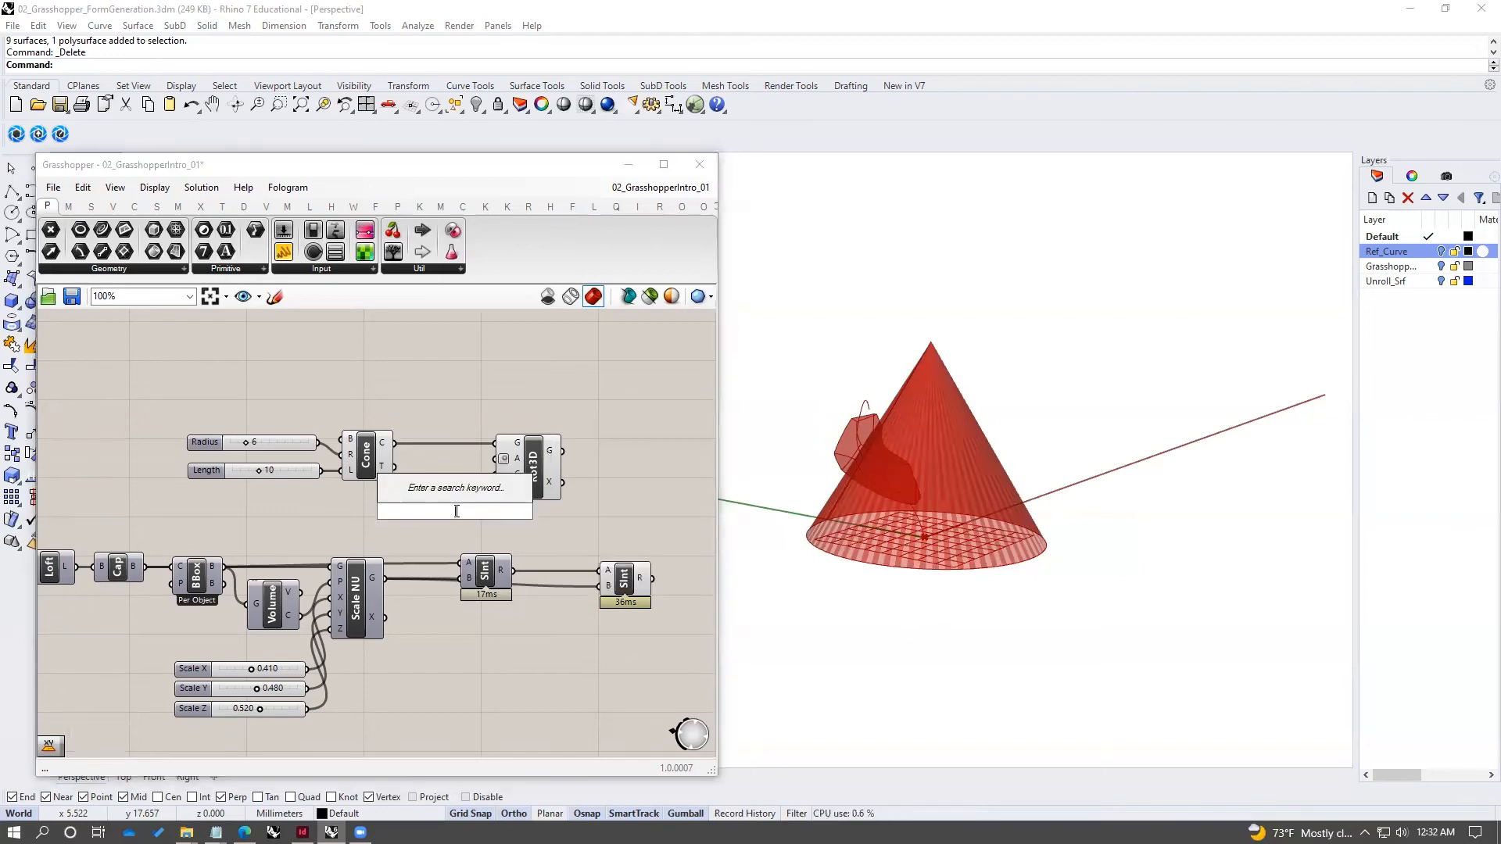
type("vector")
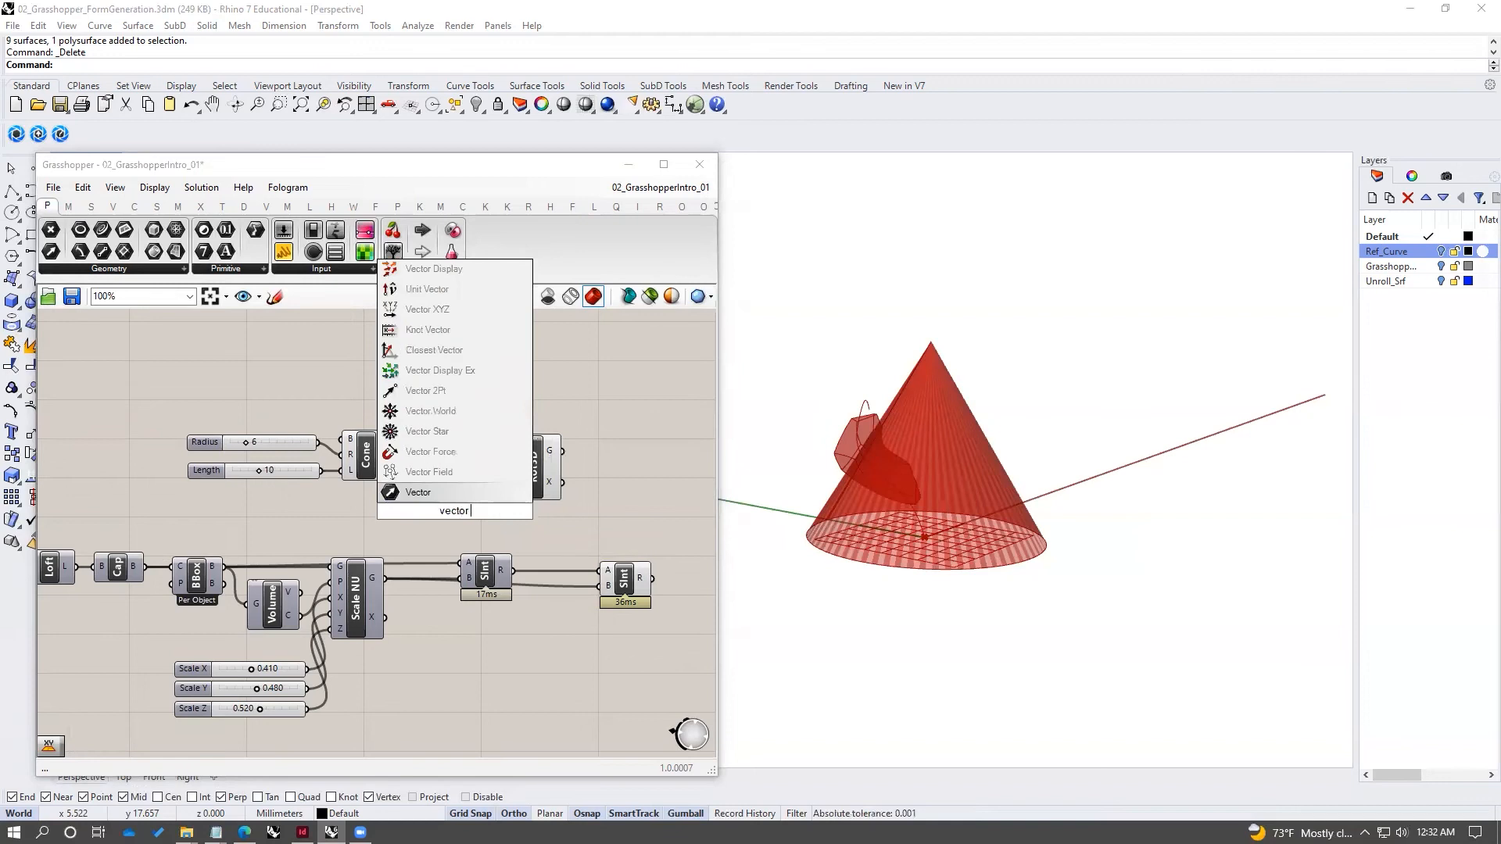
type(" xyz")
left_click(411, 492)
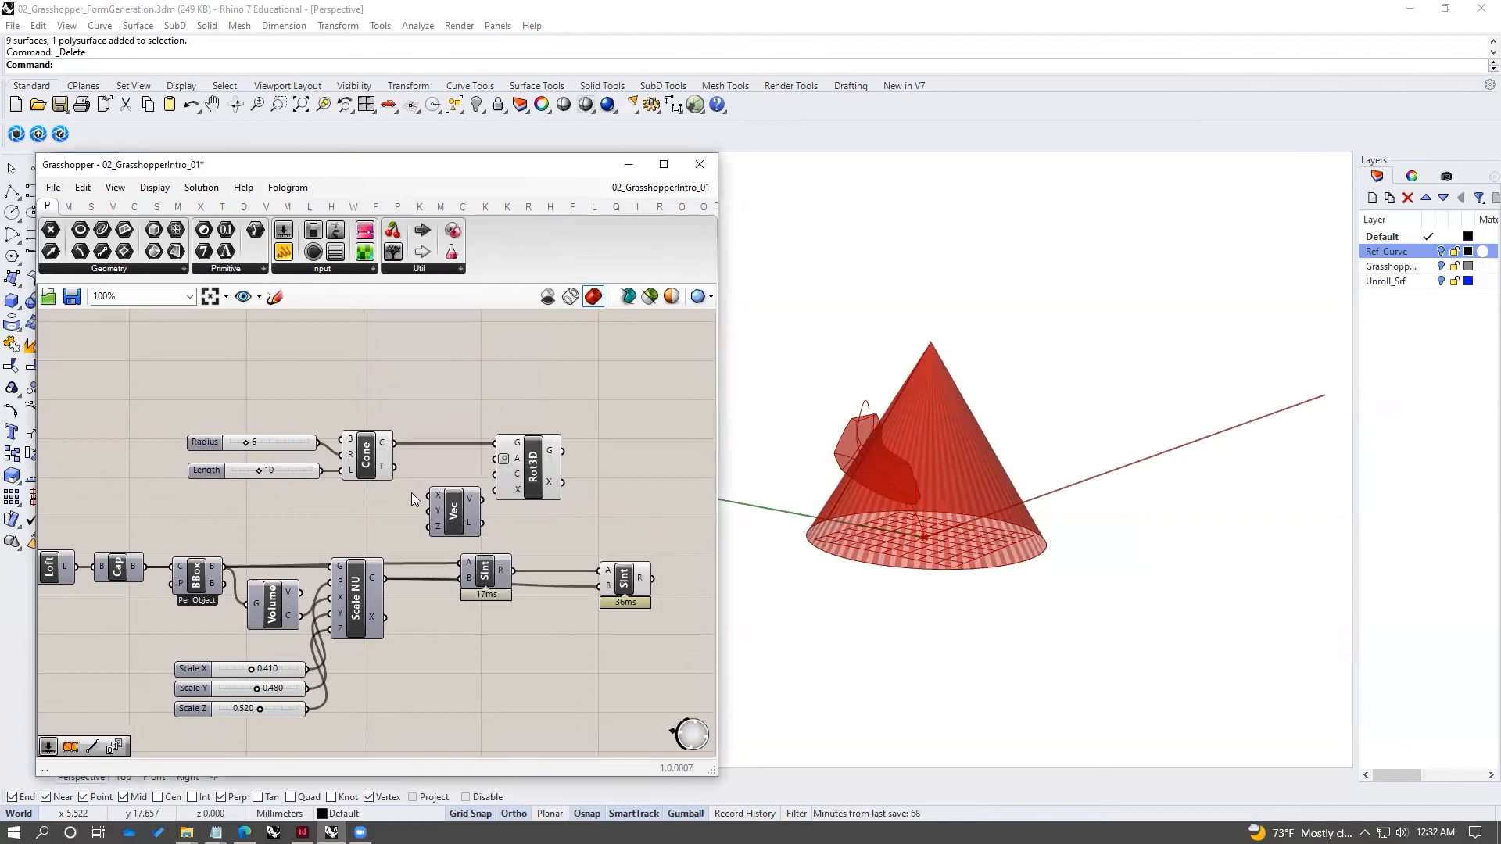
right_click_drag(439, 496, 520, 517)
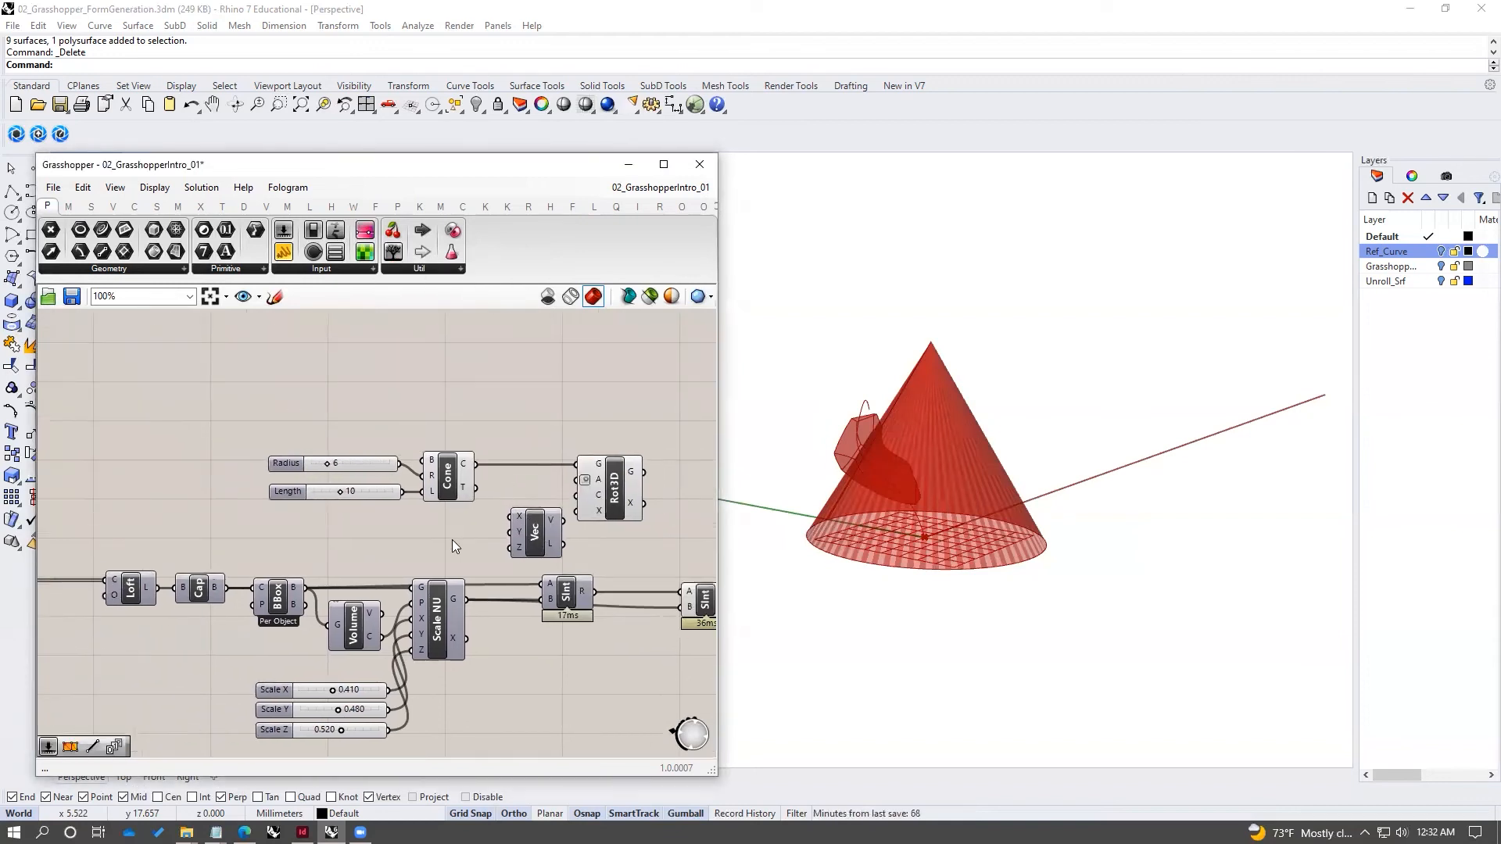
- Copy the three scale sliders into the vector's X, Y and Z inputs, set X to 0.240, and feed the vector into the rotation axis
left_click_drag(305, 667, 392, 541)
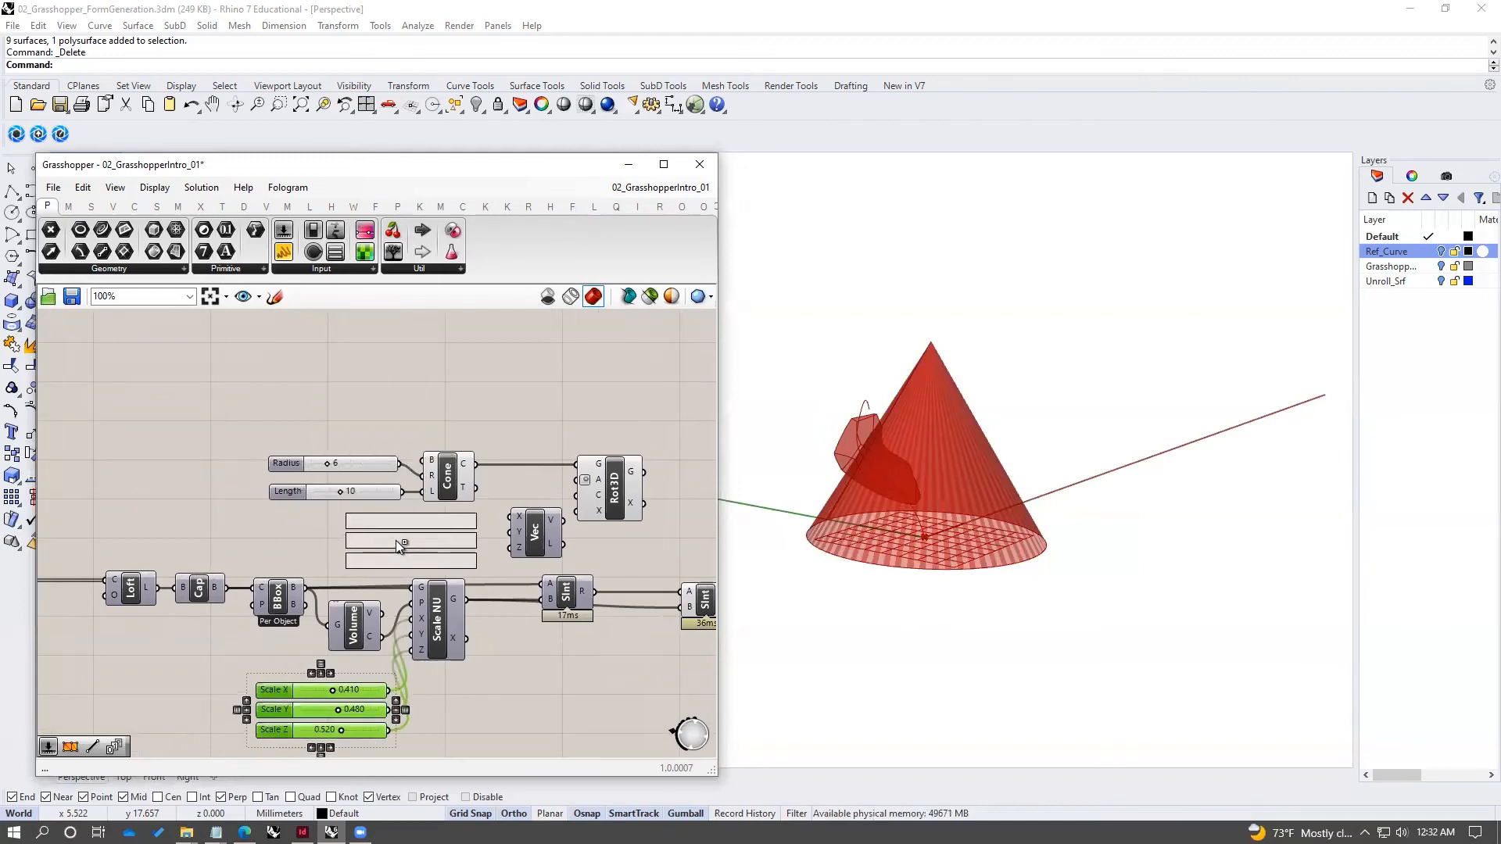
left_click(489, 383)
left_click_drag(480, 519, 512, 547)
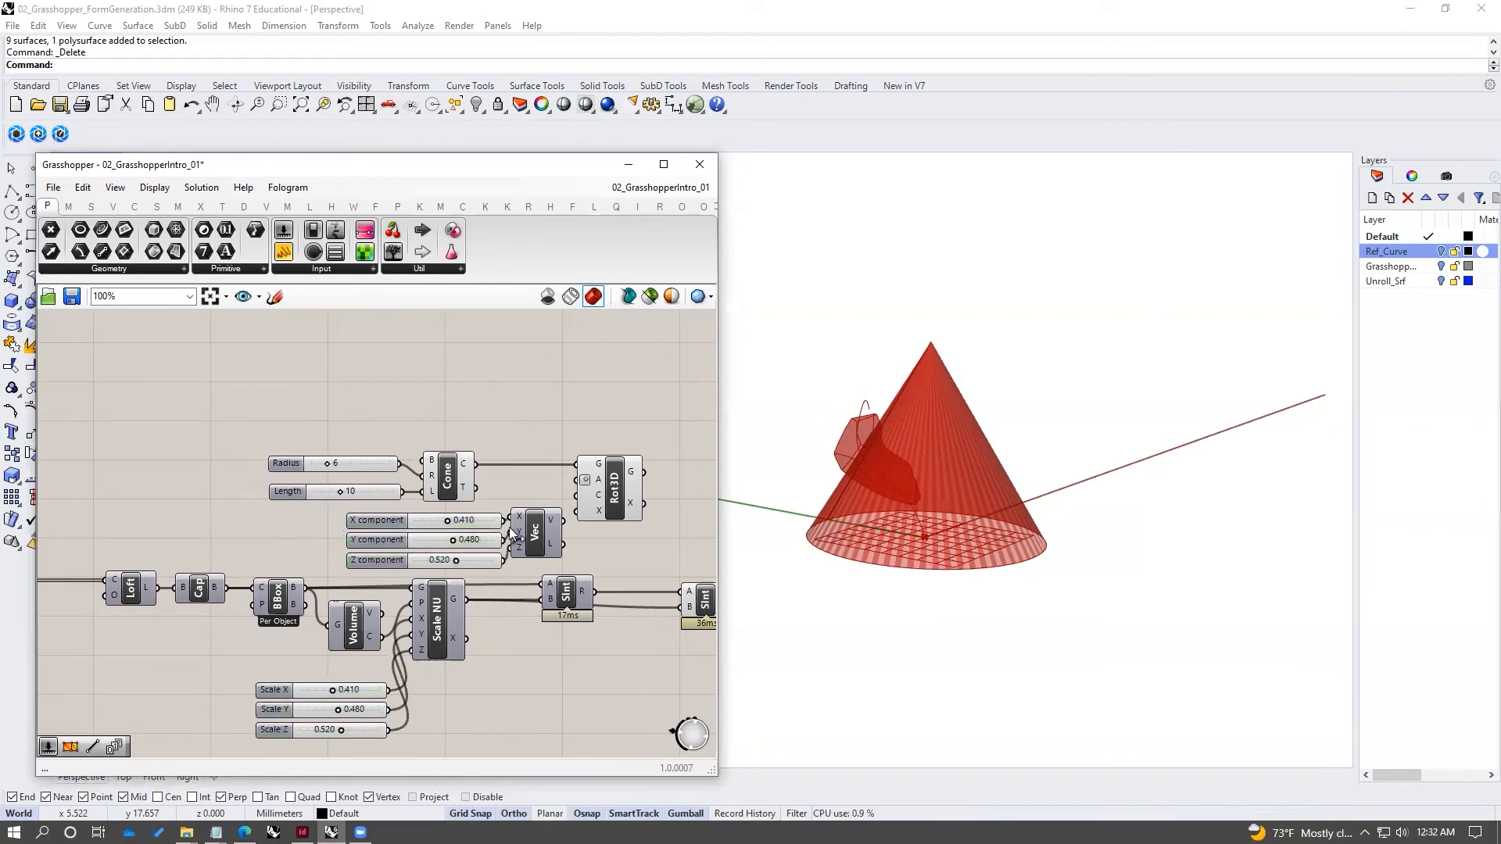
left_click(616, 485)
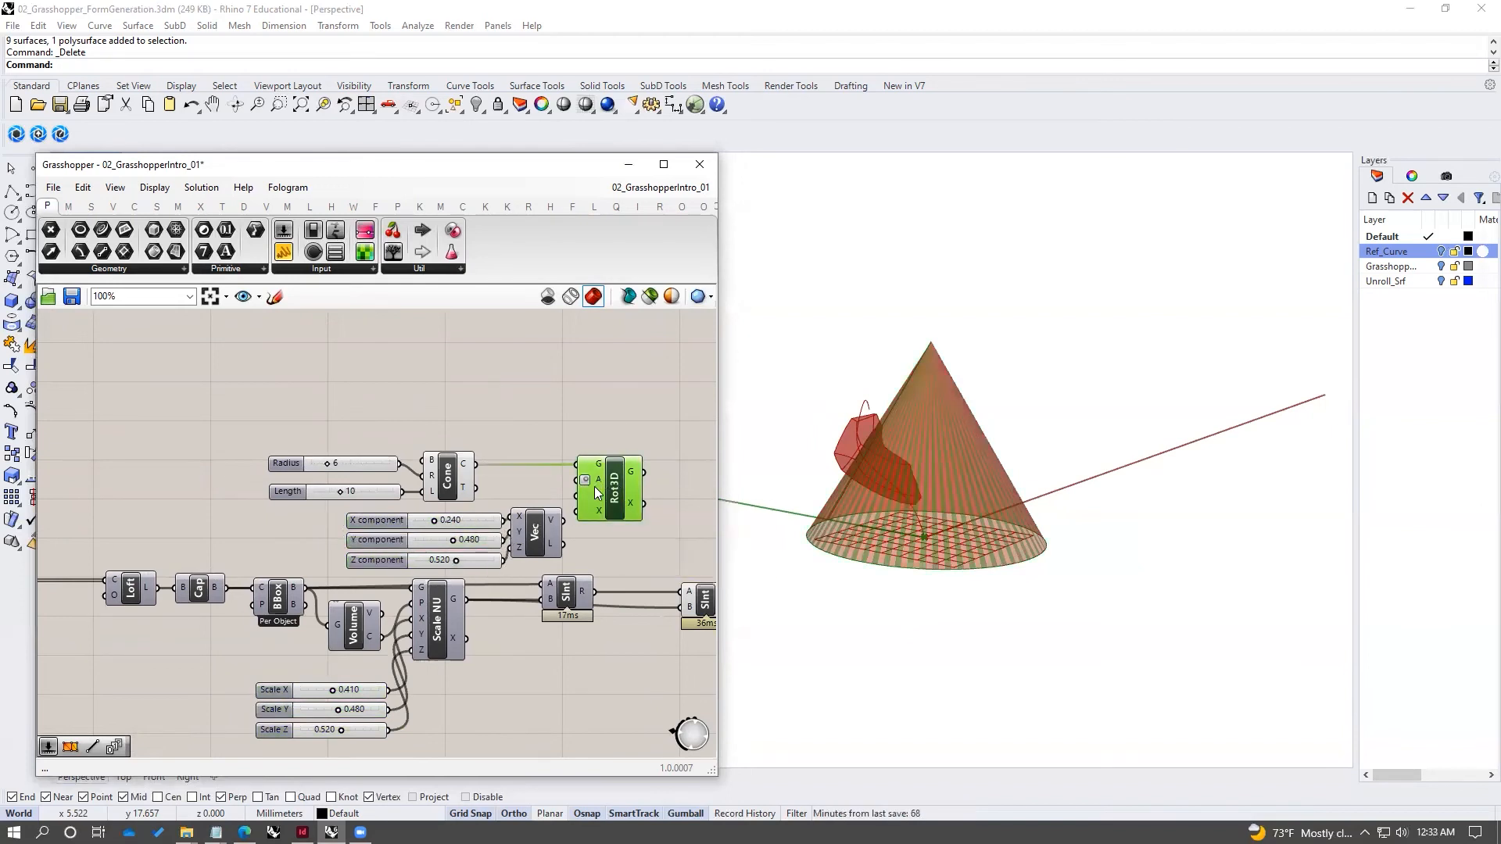
- Create a 0-to-180 number slider, connect it to the Rotate 3D angle input, and set it to 36
left_click(488, 413)
double_click(488, 409)
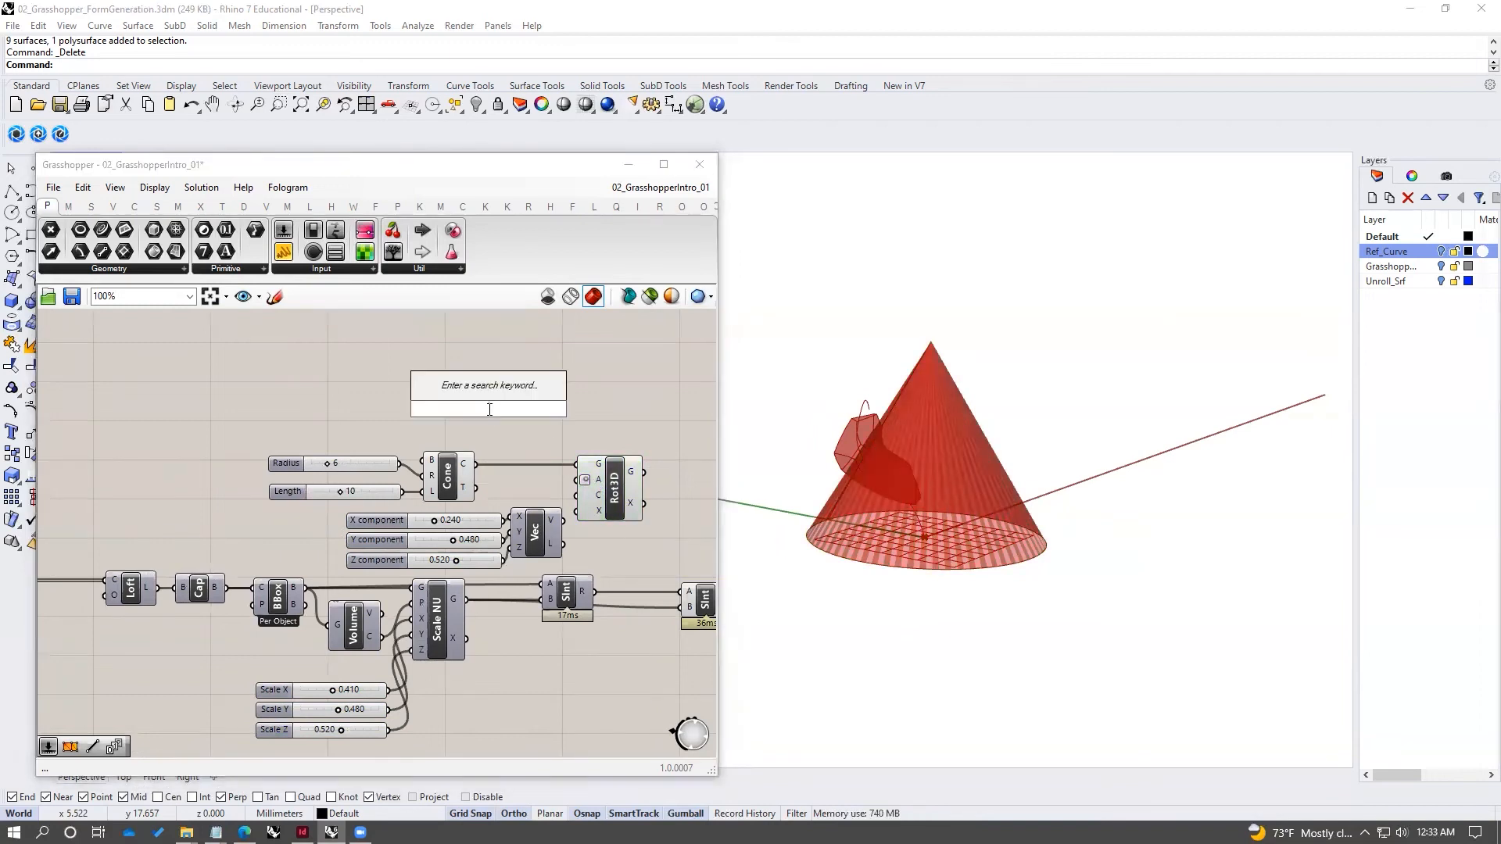
type("0<1")
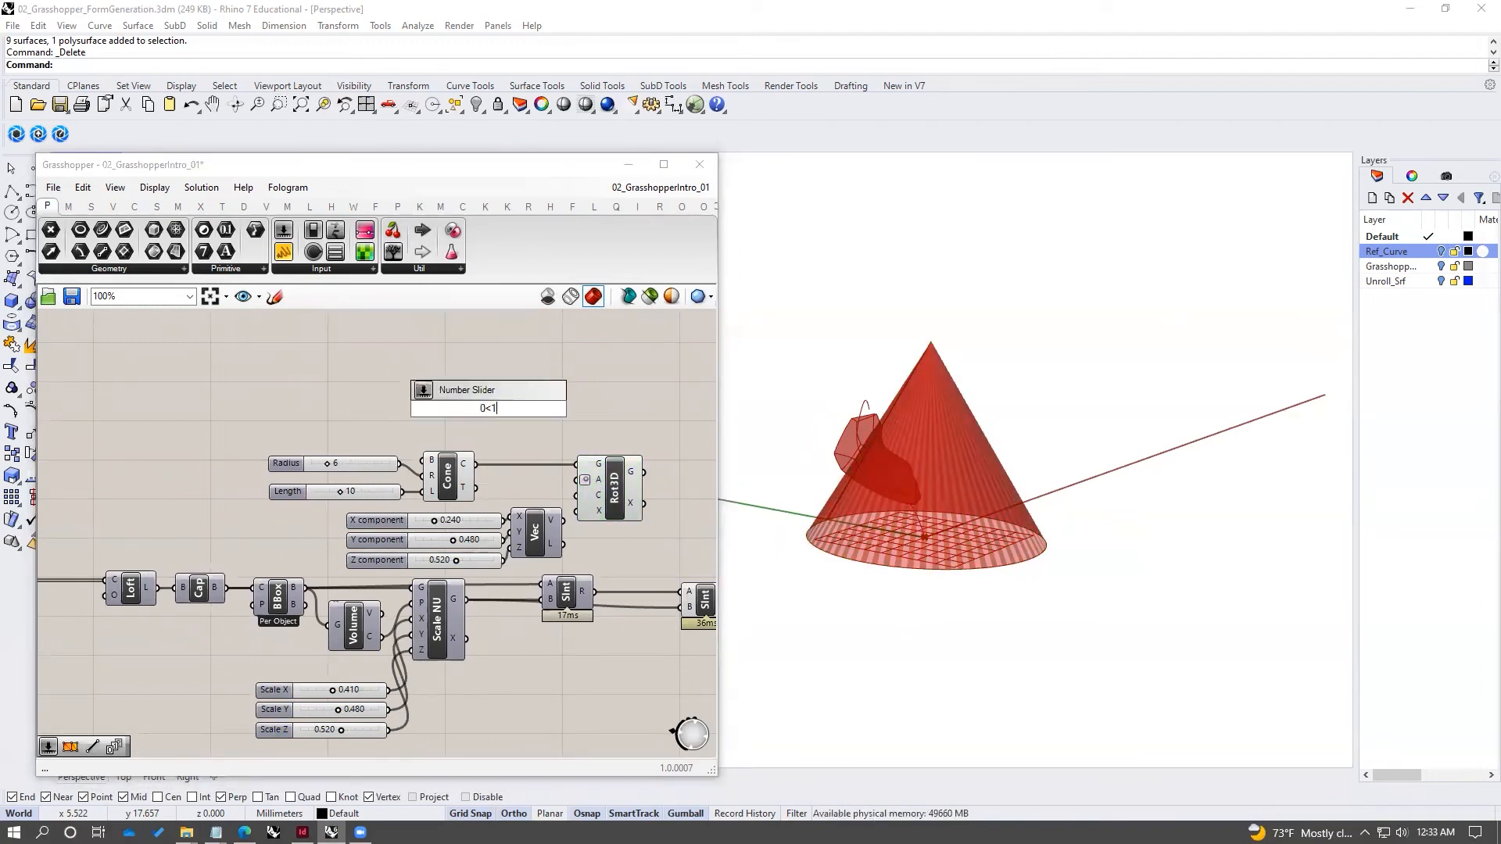
type("80")
key("Return")
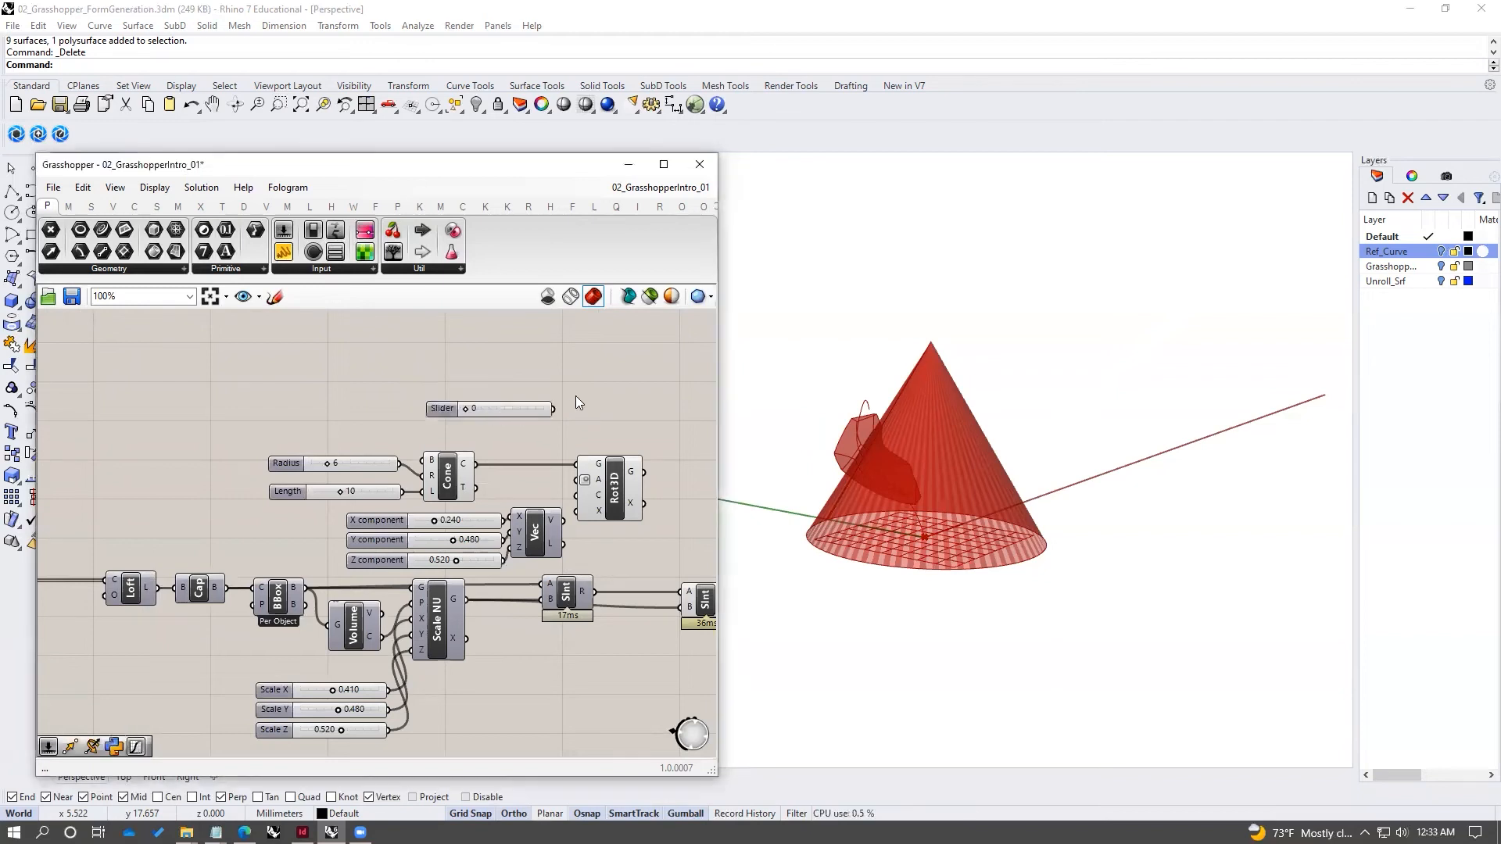
left_click_drag(554, 408, 575, 484)
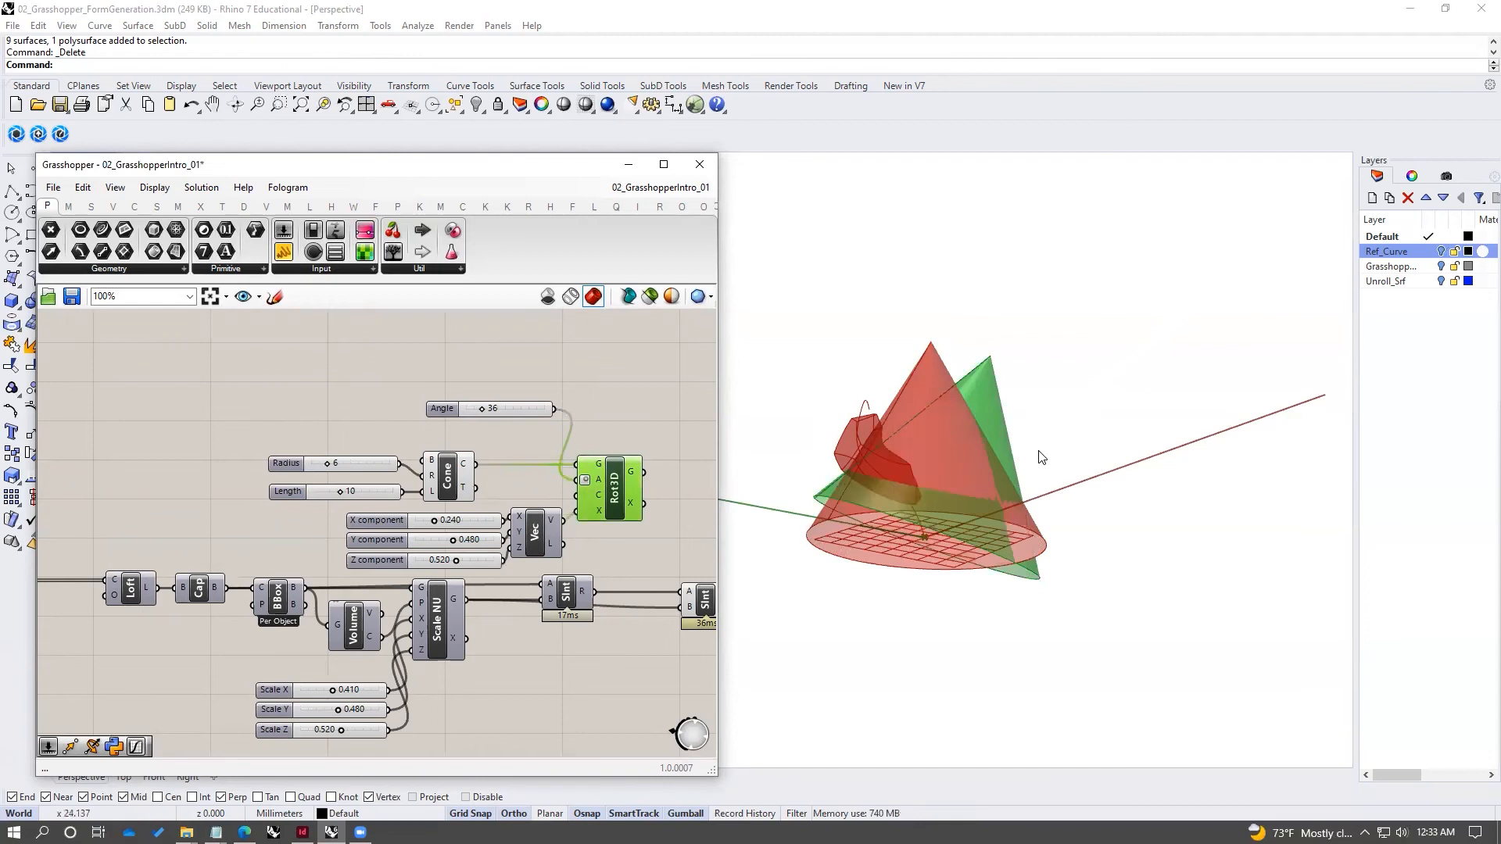
- Set the rotation angle to 67 and the axis vector's X, Y and Z components to 0.410, 0.650 and 0.400
right_click_drag(1041, 458, 944, 426)
left_click_drag(436, 525, 475, 561)
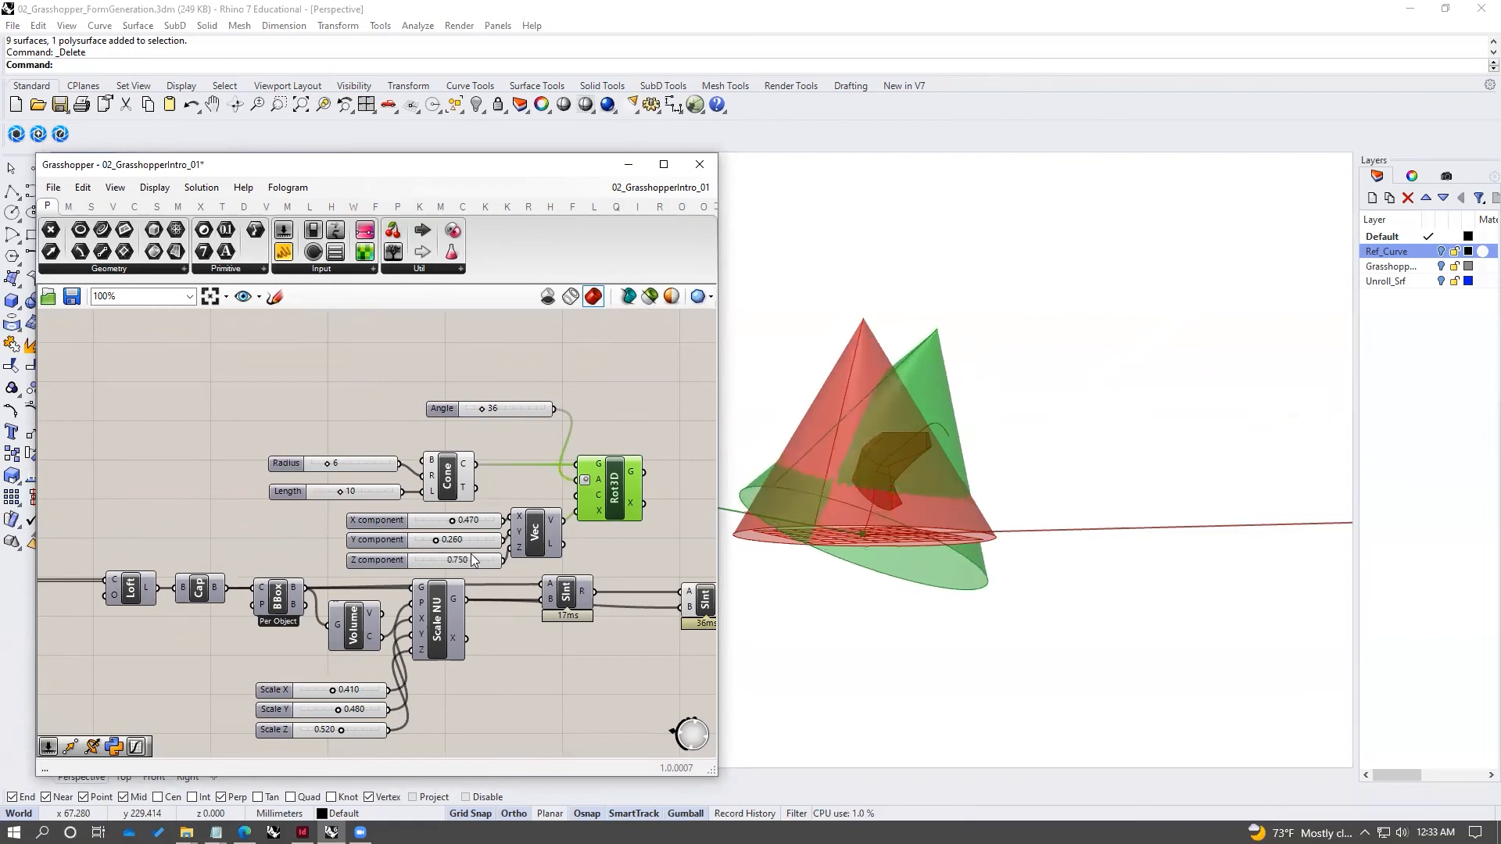
left_click_drag(482, 407, 494, 410)
left_click_drag(452, 520, 434, 560)
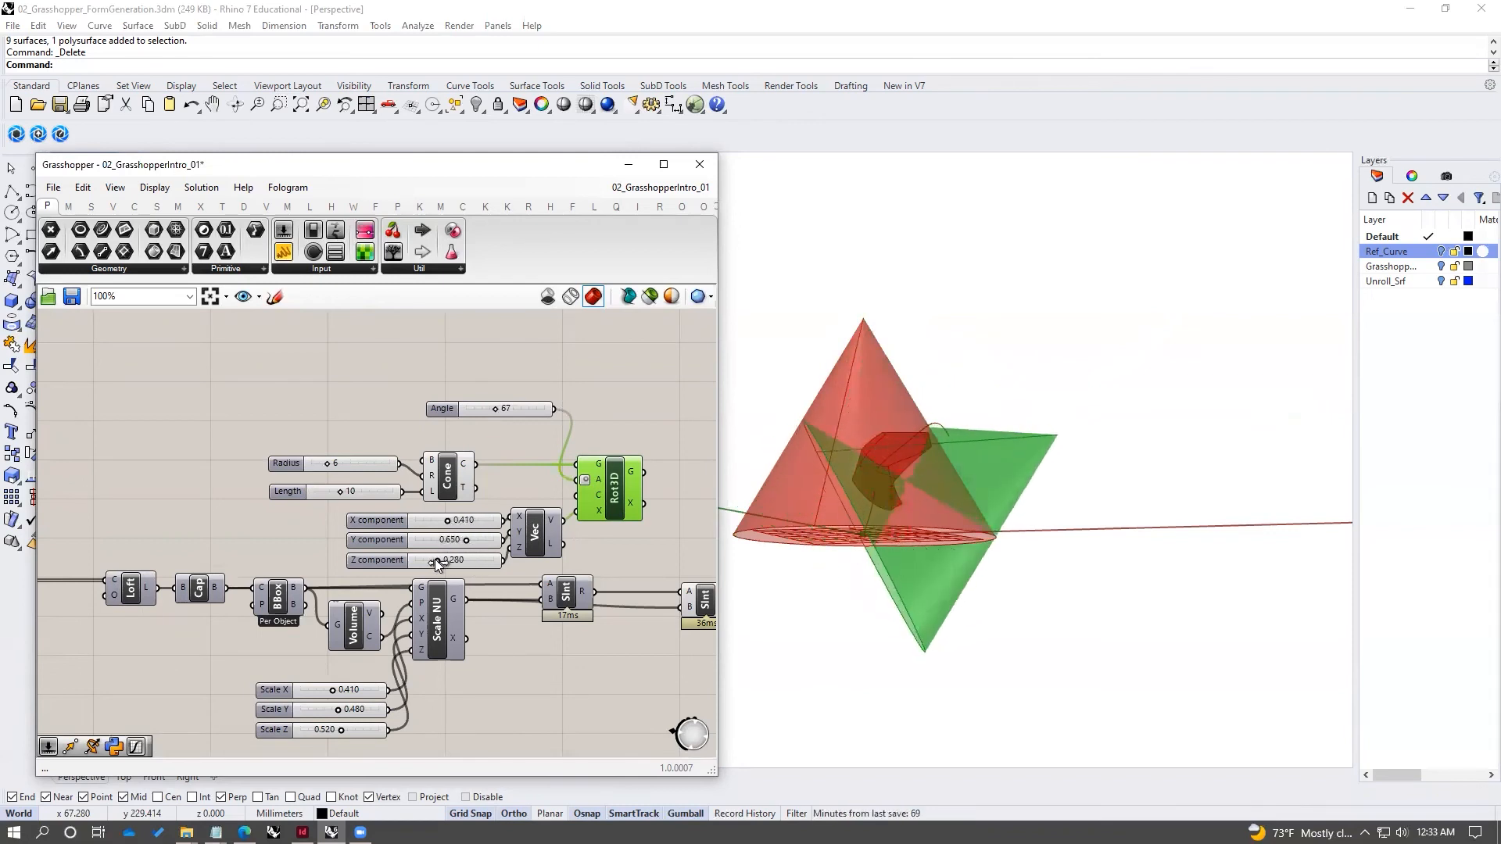
- Hide the preview of the original, unrotated Cone component
left_click(449, 477)
middle_click(446, 469)
left_click(494, 416)
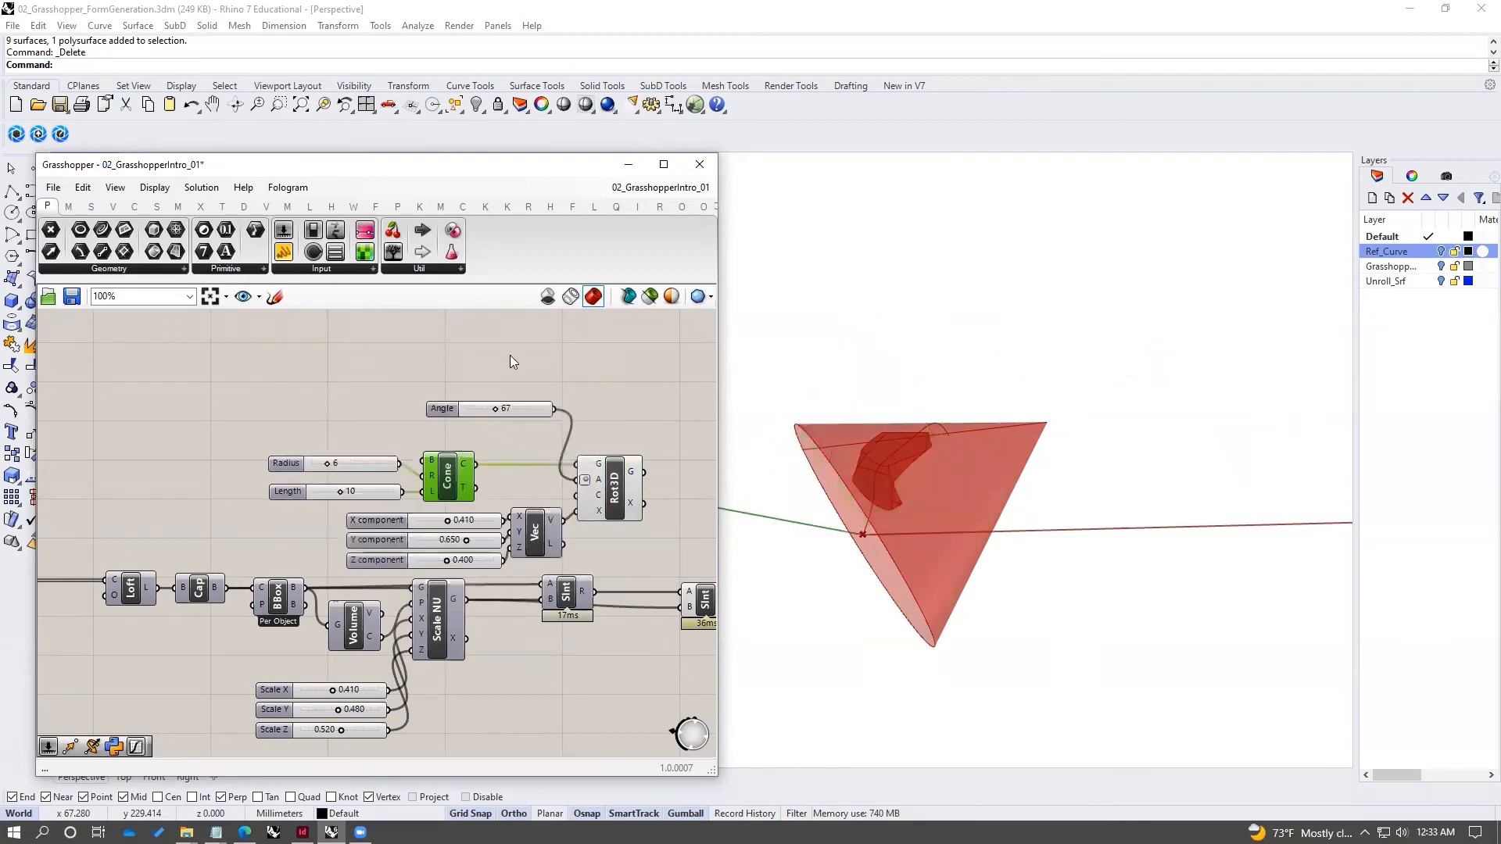
- Connect the rotated cone geometry to the B input of the second Solid Intersection, replacing the existing wire
right_click_drag(587, 435, 495, 426)
left_click(524, 484)
left_click(610, 502)
right_click_drag(610, 501, 553, 490)
left_click(485, 459)
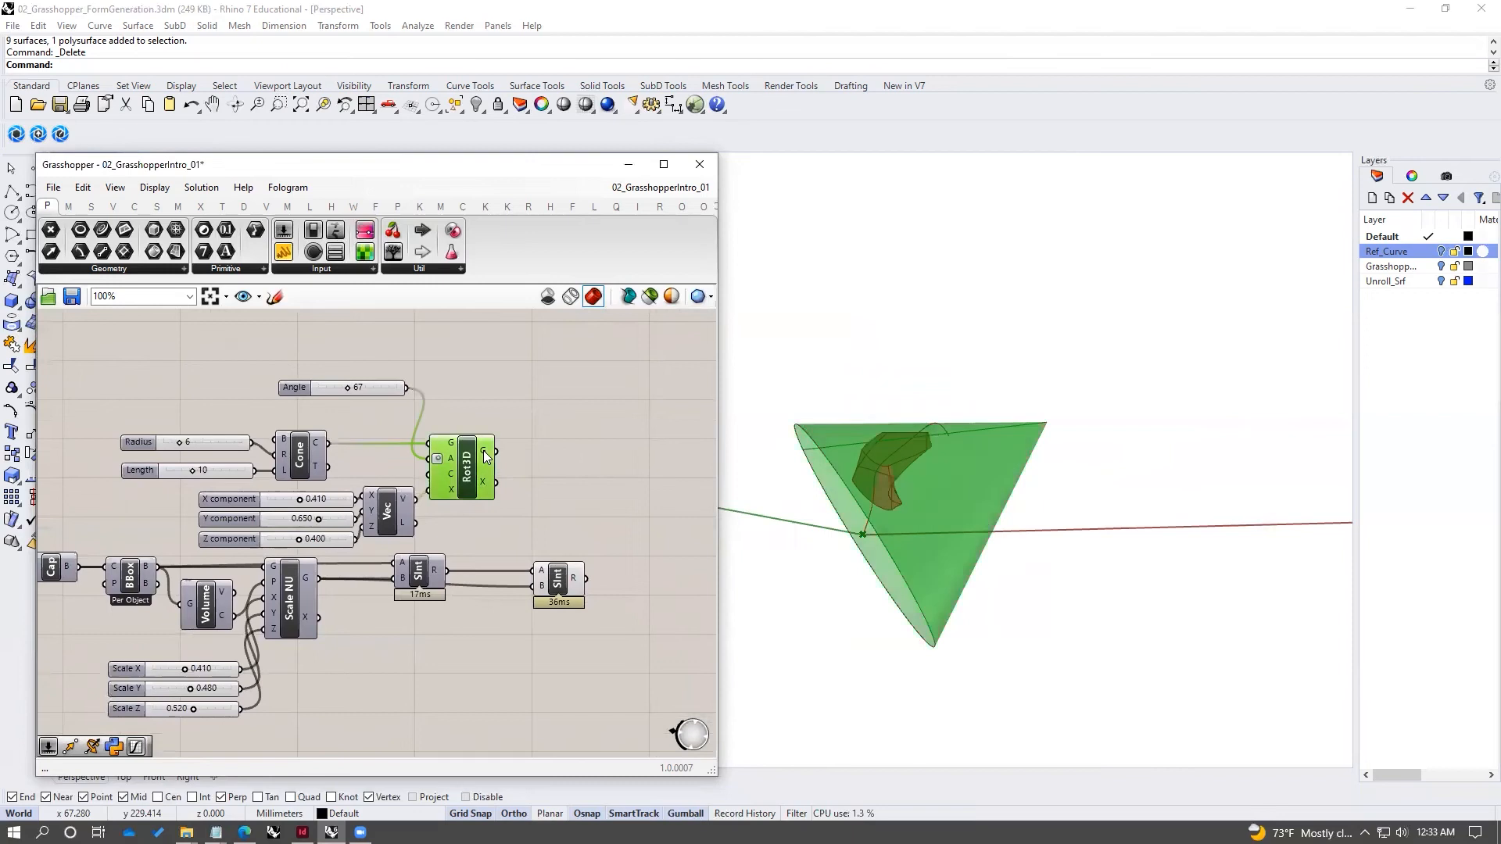
left_click_drag(494, 452, 532, 590)
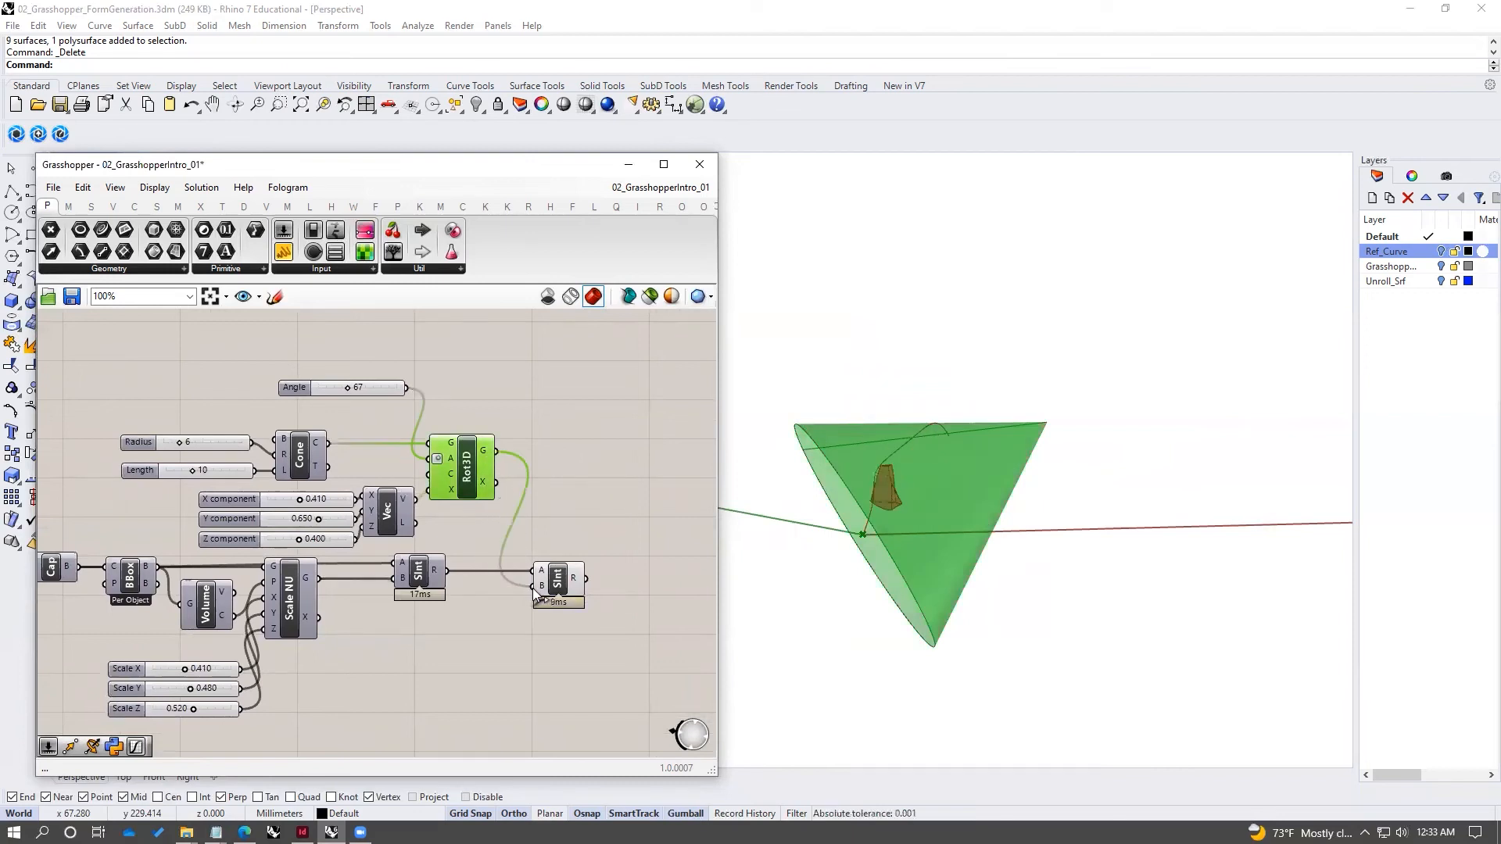
- Hide the preview of the Rotate 3D component
middle_click(471, 465)
left_click(519, 409)
left_click(601, 426)
- Set the cone's radius to 12, length to 22 and angle to 67, with axis components X 0.630, Y 0.670 and Z 0.370
right_click_drag(989, 438, 993, 540)
scroll(894, 515, "up", 7)
right_click_drag(894, 519, 853, 474)
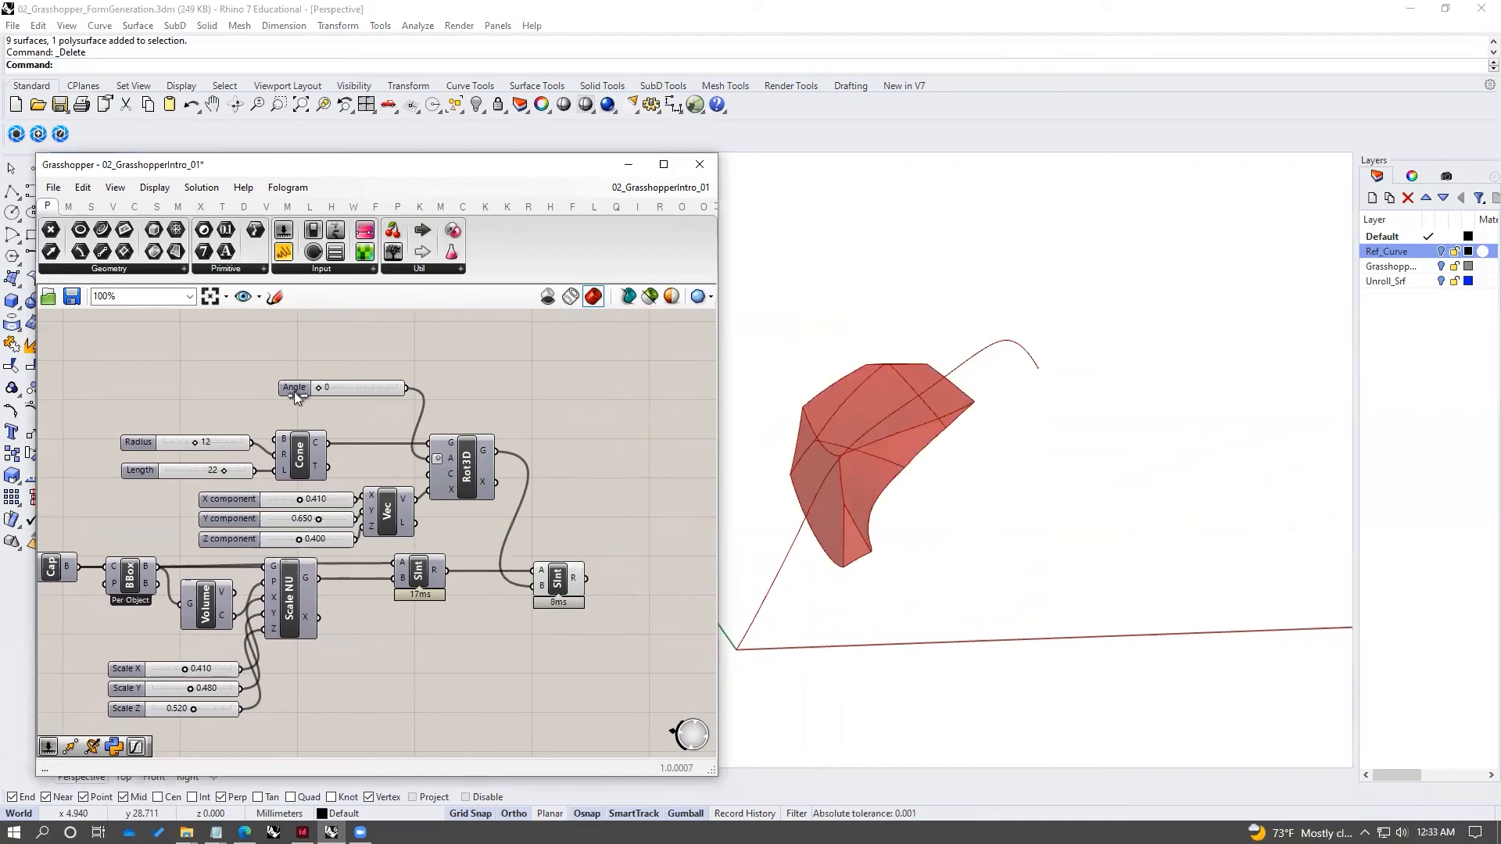
left_click_drag(319, 387, 347, 388)
mouse_move(302, 497)
left_mouse_down()
mouse_move(261, 500)
mouse_move(318, 504)
left_mouse_up()
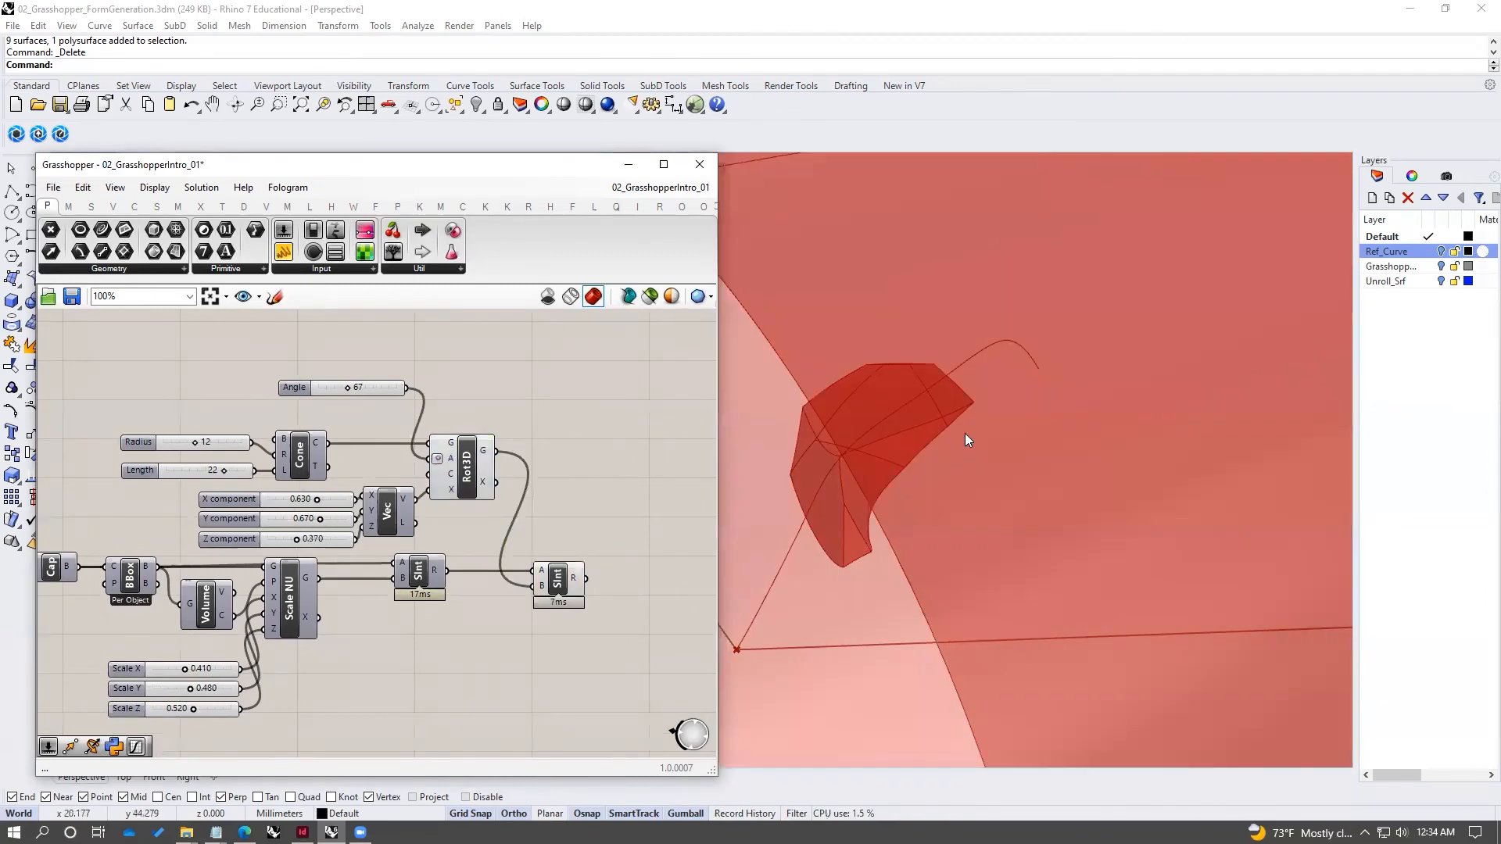
- Hide the rotated cone's preview on the Rotate 3D component
scroll(968, 432, "down", 10)
right_click_drag(969, 431, 930, 411)
scroll(940, 461, "up", 4)
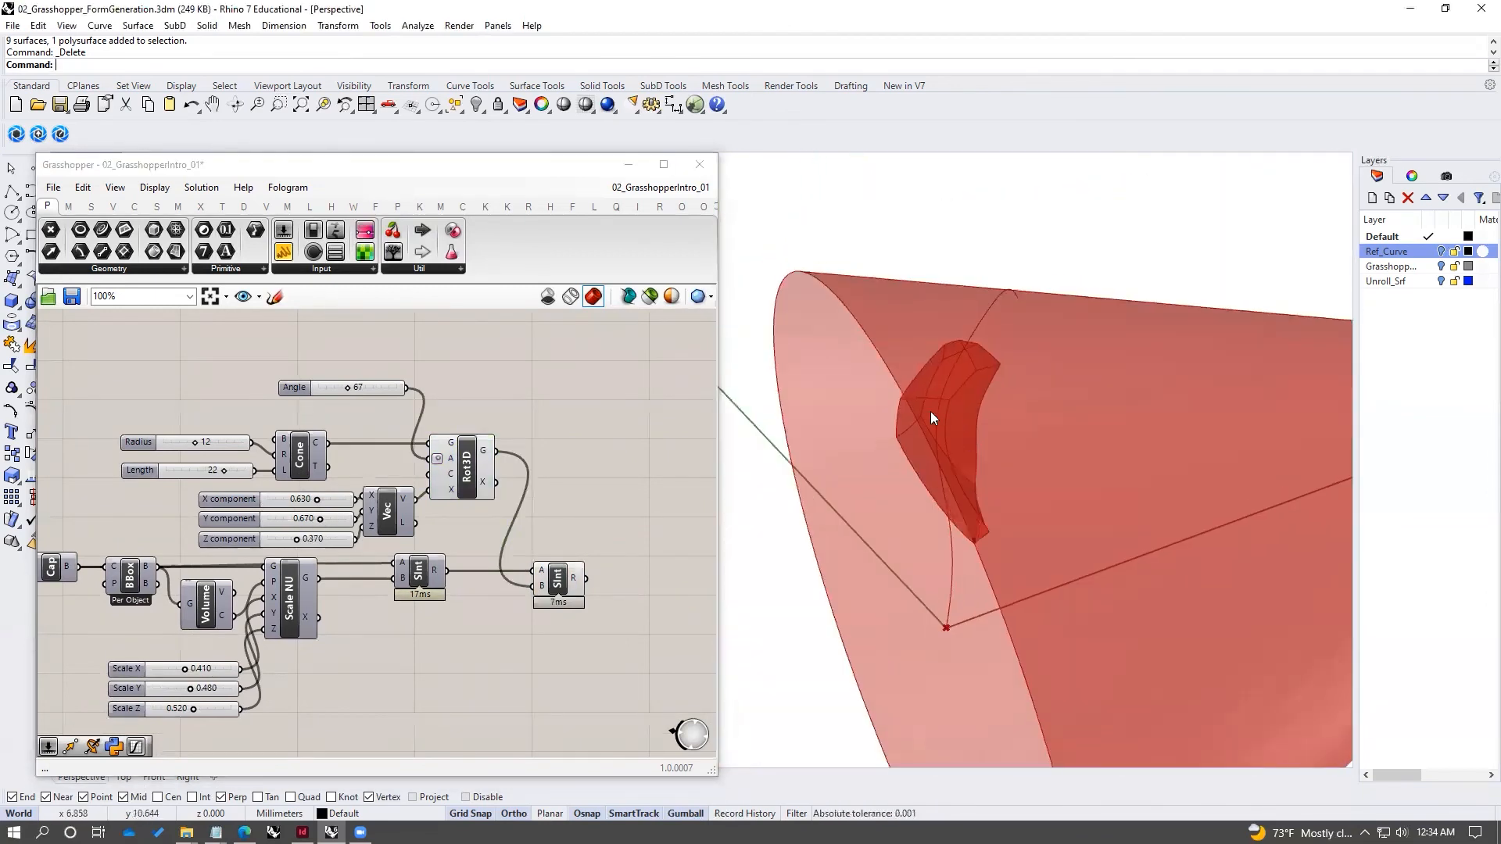
left_click(469, 468)
key("ctrl+q")
left_click(470, 460)
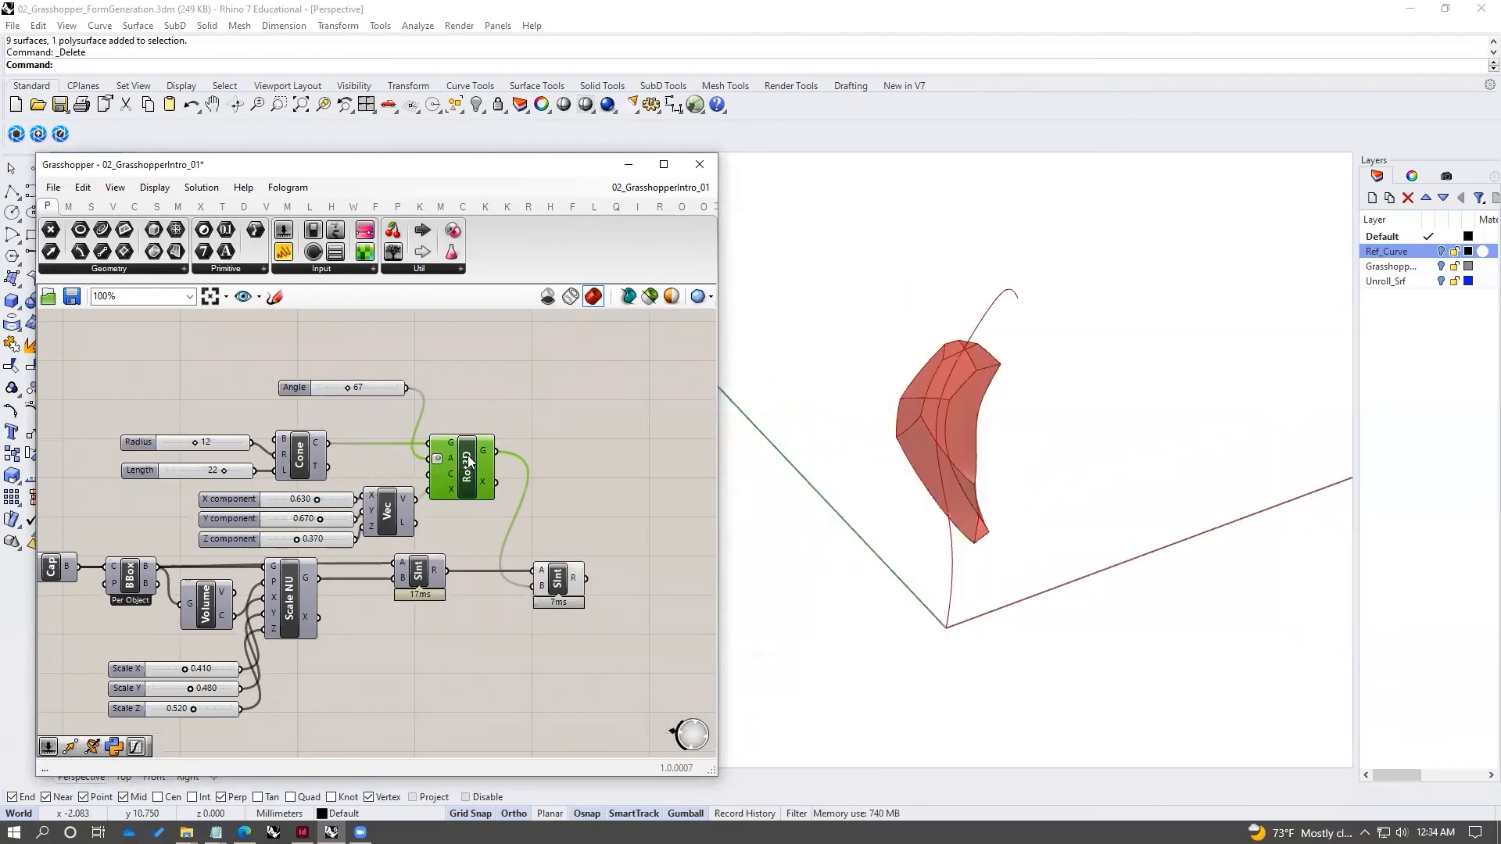
middle_click(481, 438)
left_click(514, 393)
left_click(558, 442)
left_click(467, 469)
key("ctrl+q")
- Shift the second Solid Intersection farther from Rotate 3D and insert a Move component on the wire between them
left_click(577, 552)
left_click_drag(560, 577, 675, 579)
left_click(646, 504)
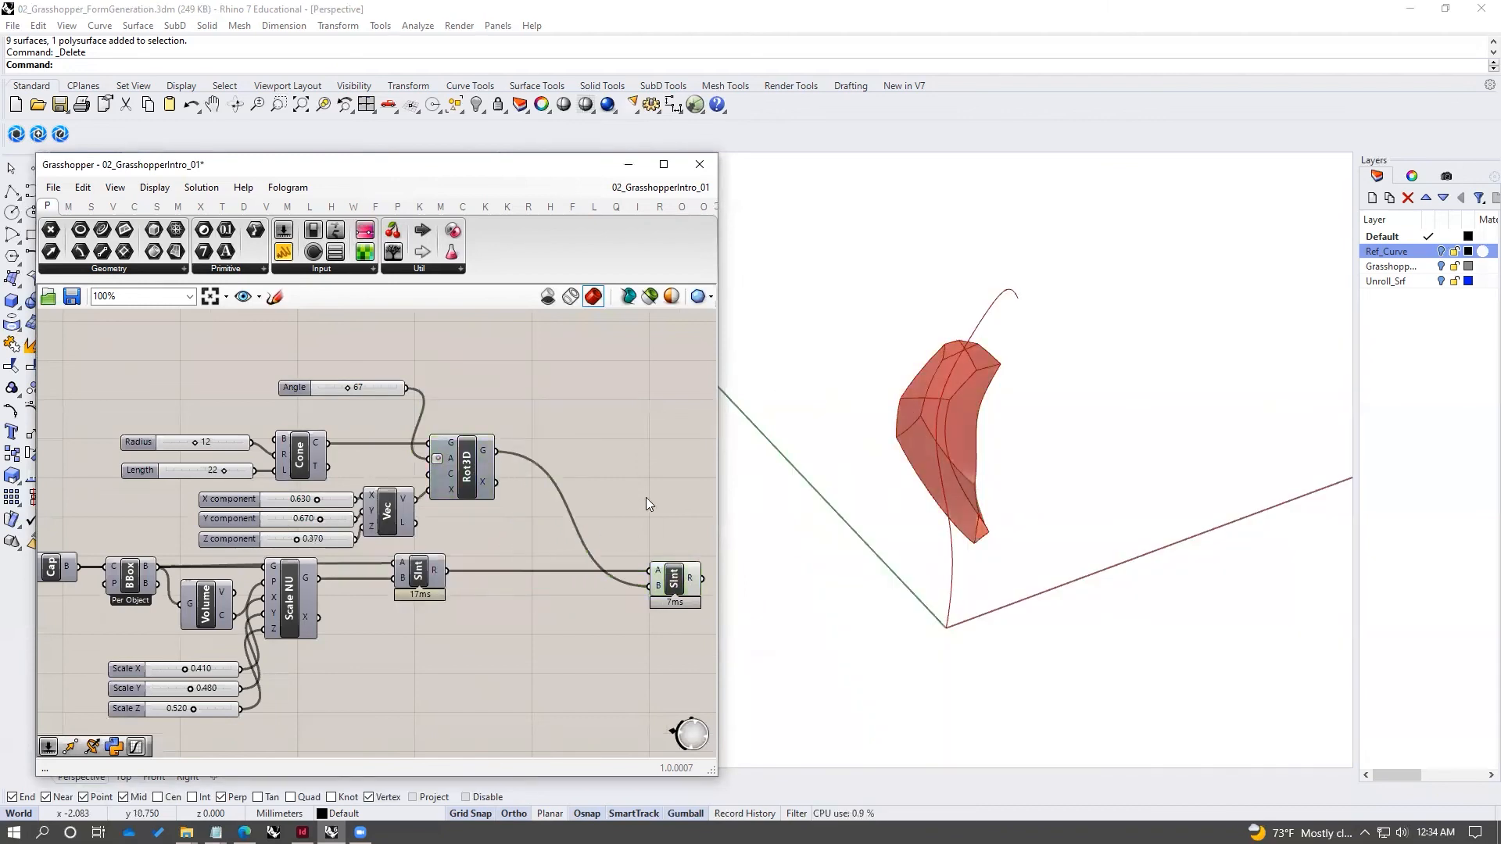
scroll(478, 458, "down", 2)
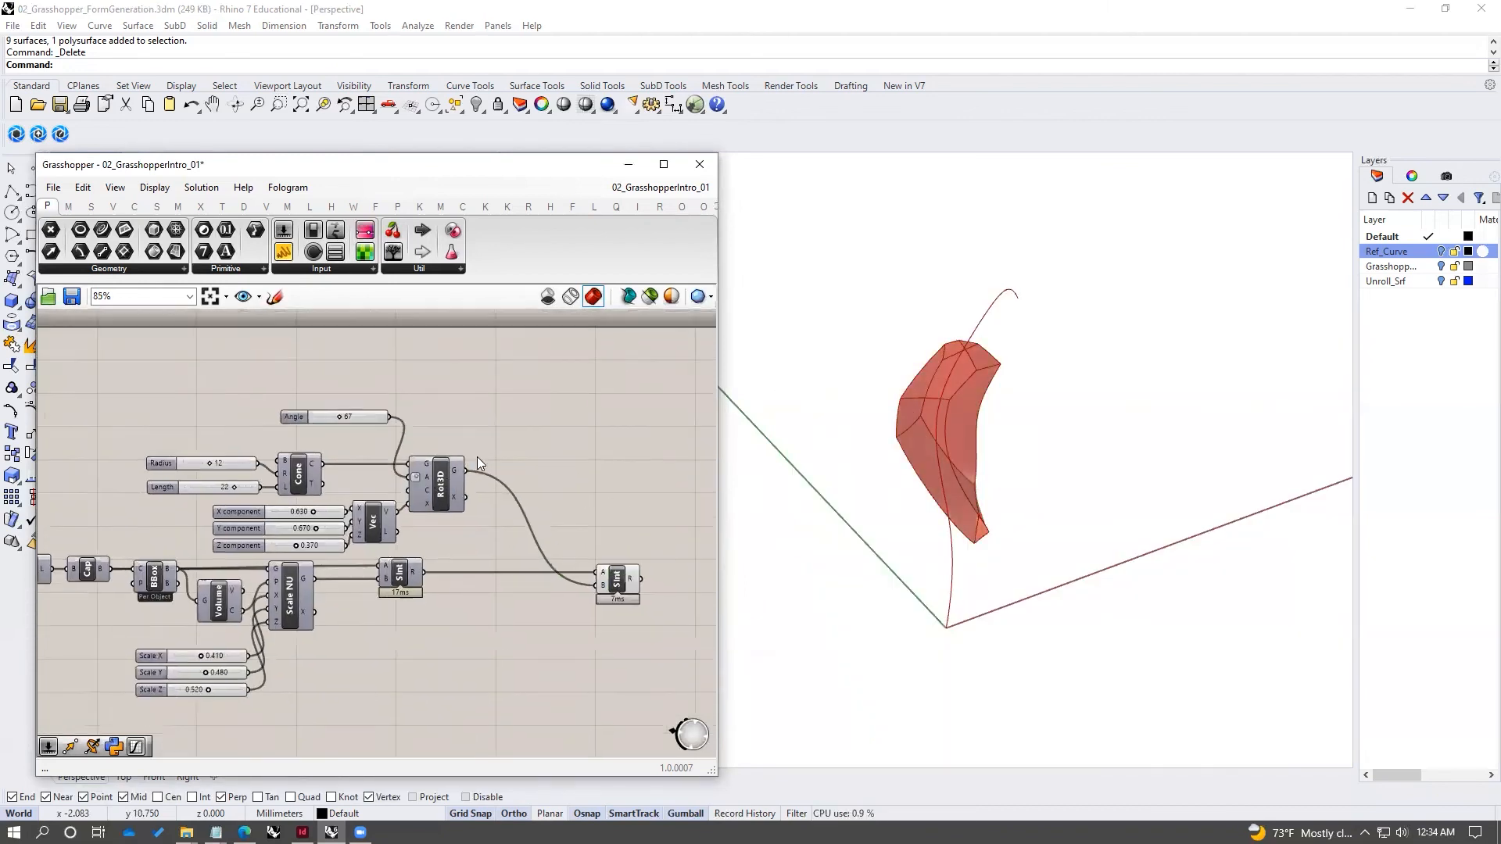
right_click_drag(478, 447, 505, 444)
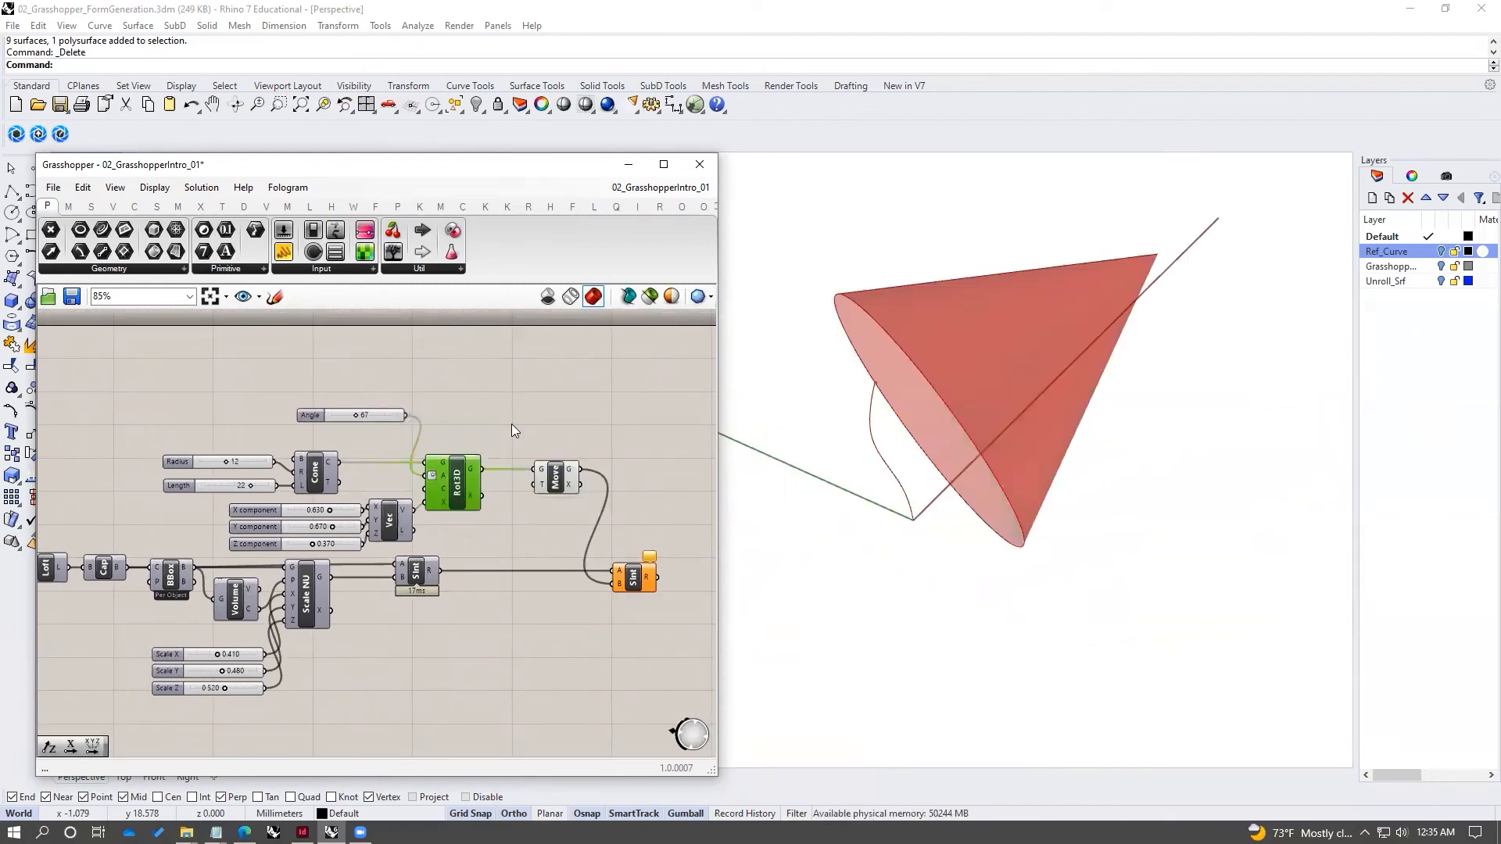
left_click(511, 423)
left_click(560, 470)
left_click_drag(560, 473, 555, 473)
left_click(555, 446)
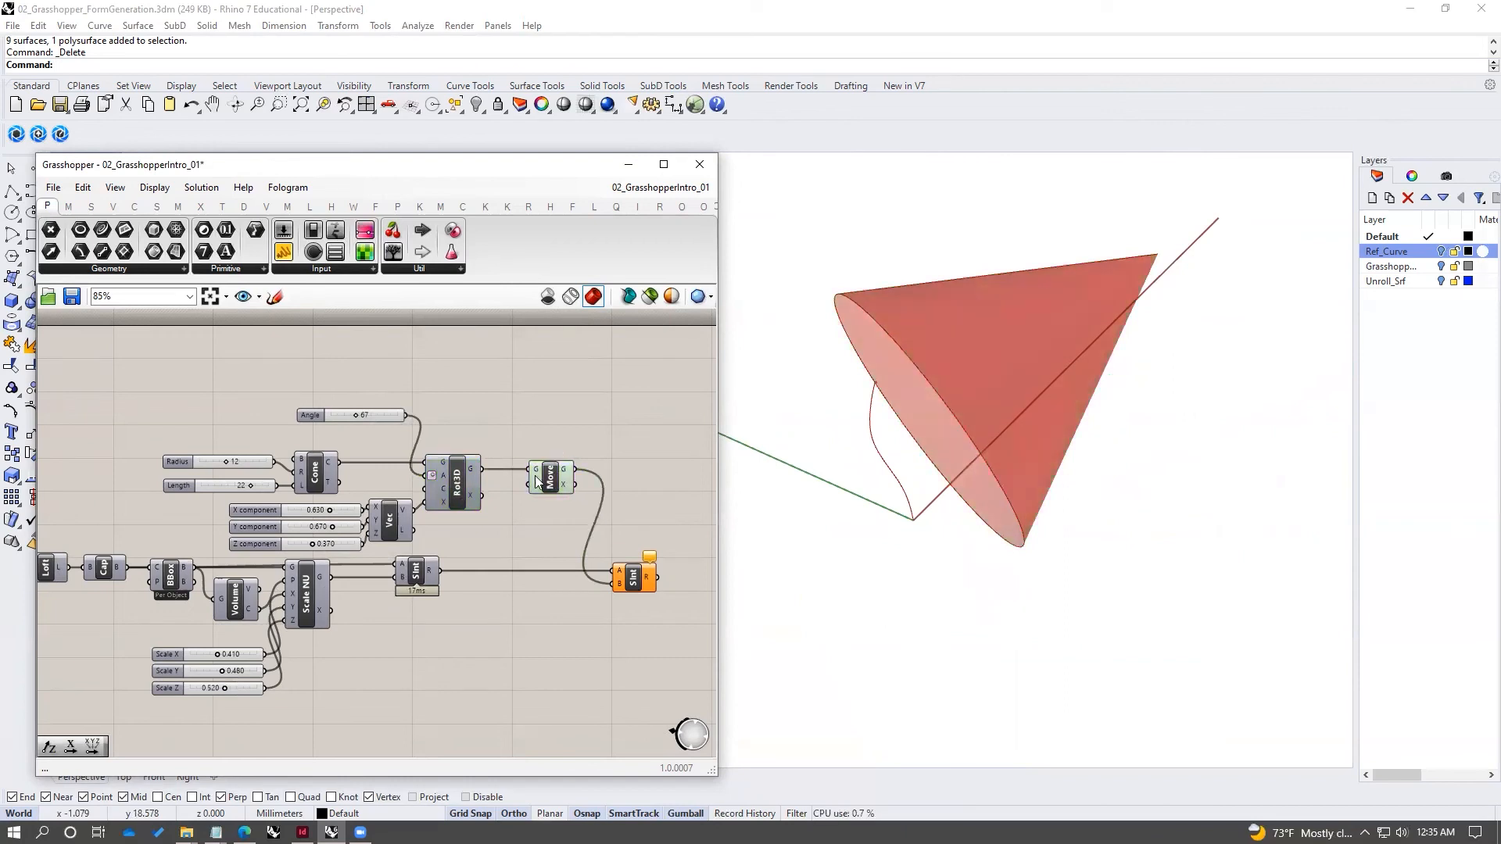
- Add another Move component above the Angle slider, with the Cone's Tip output as its geometry
mouse_move(540, 484)
right_click_drag(1055, 377, 967, 417)
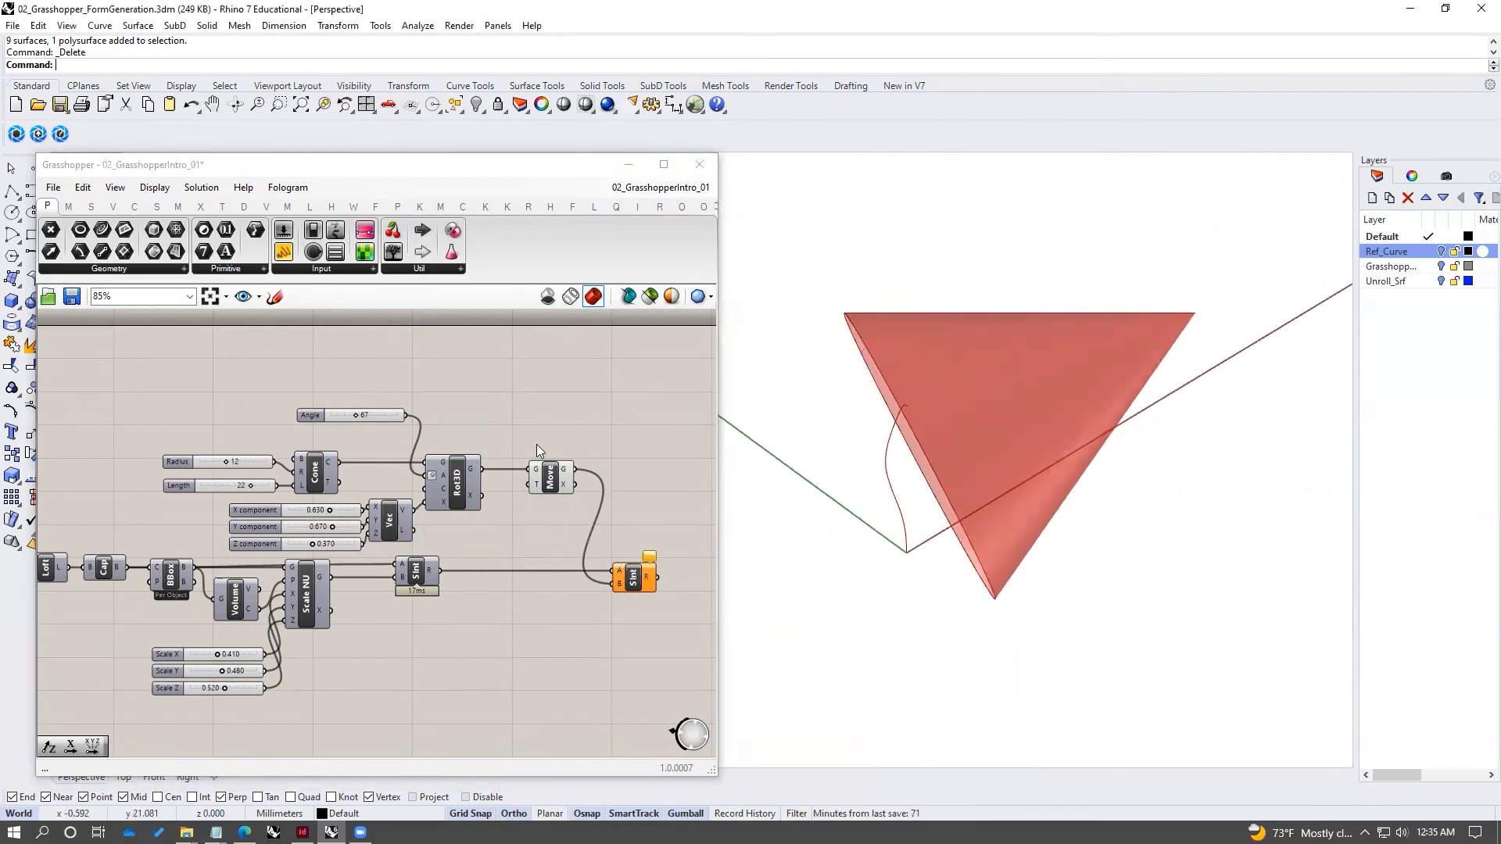
scroll(328, 483, "up", 3)
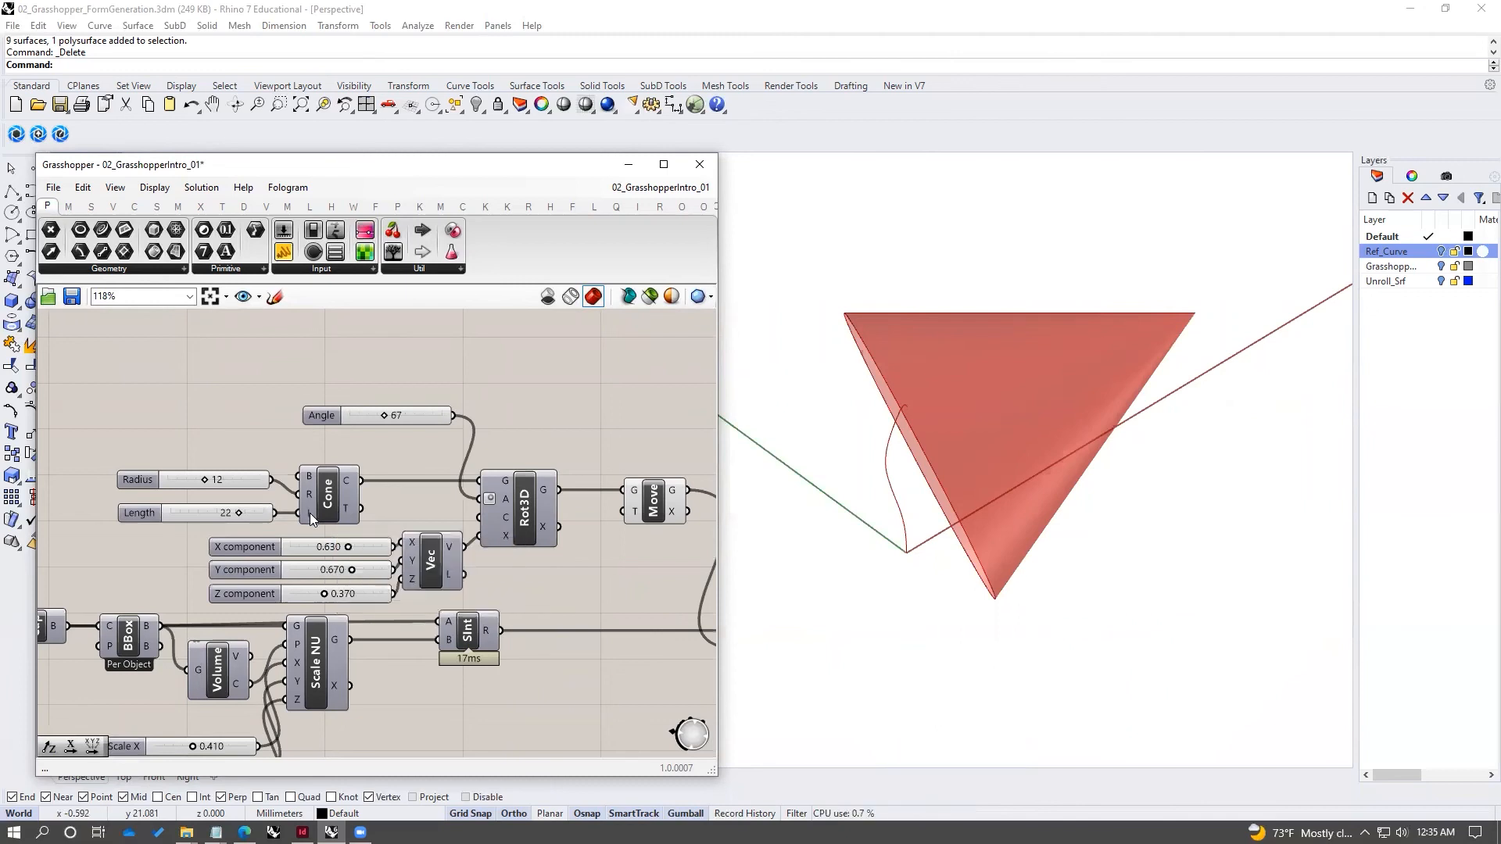
right_click_drag(320, 511, 402, 549)
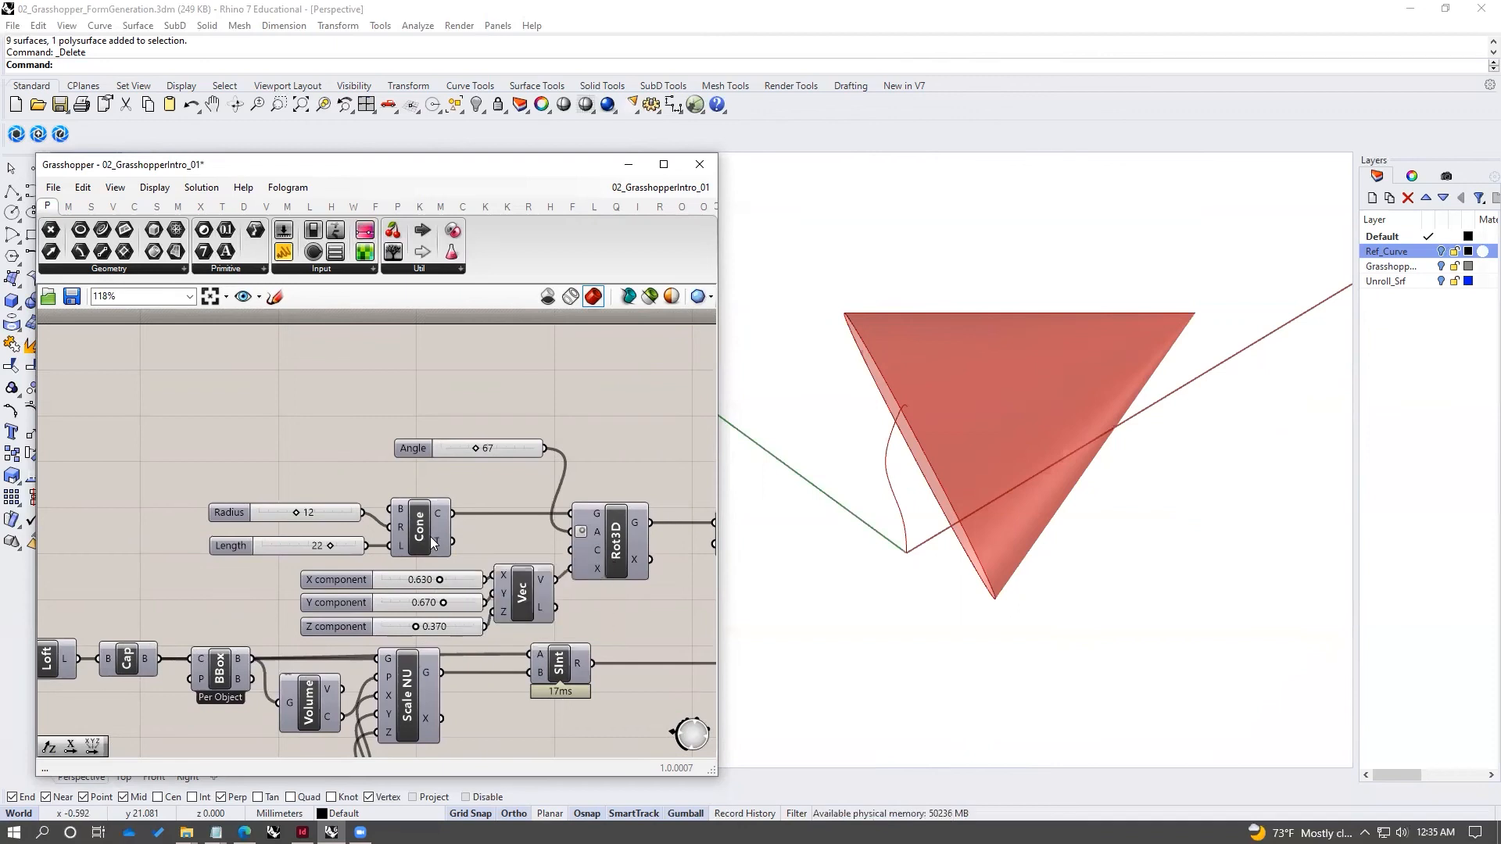
right_click_drag(450, 537, 465, 566)
right_click_drag(464, 460, 459, 474)
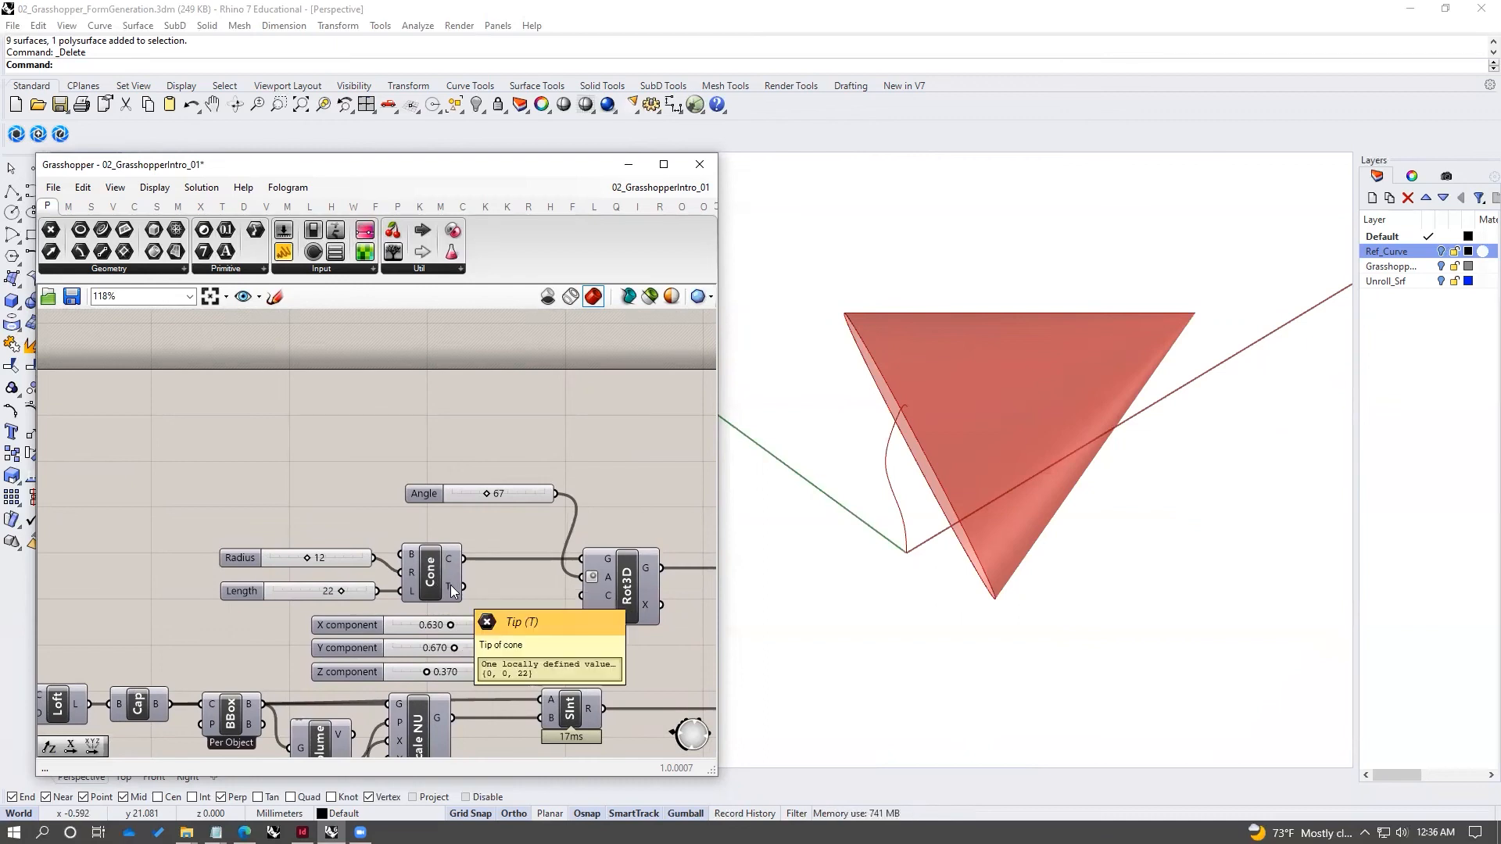
double_click(471, 448)
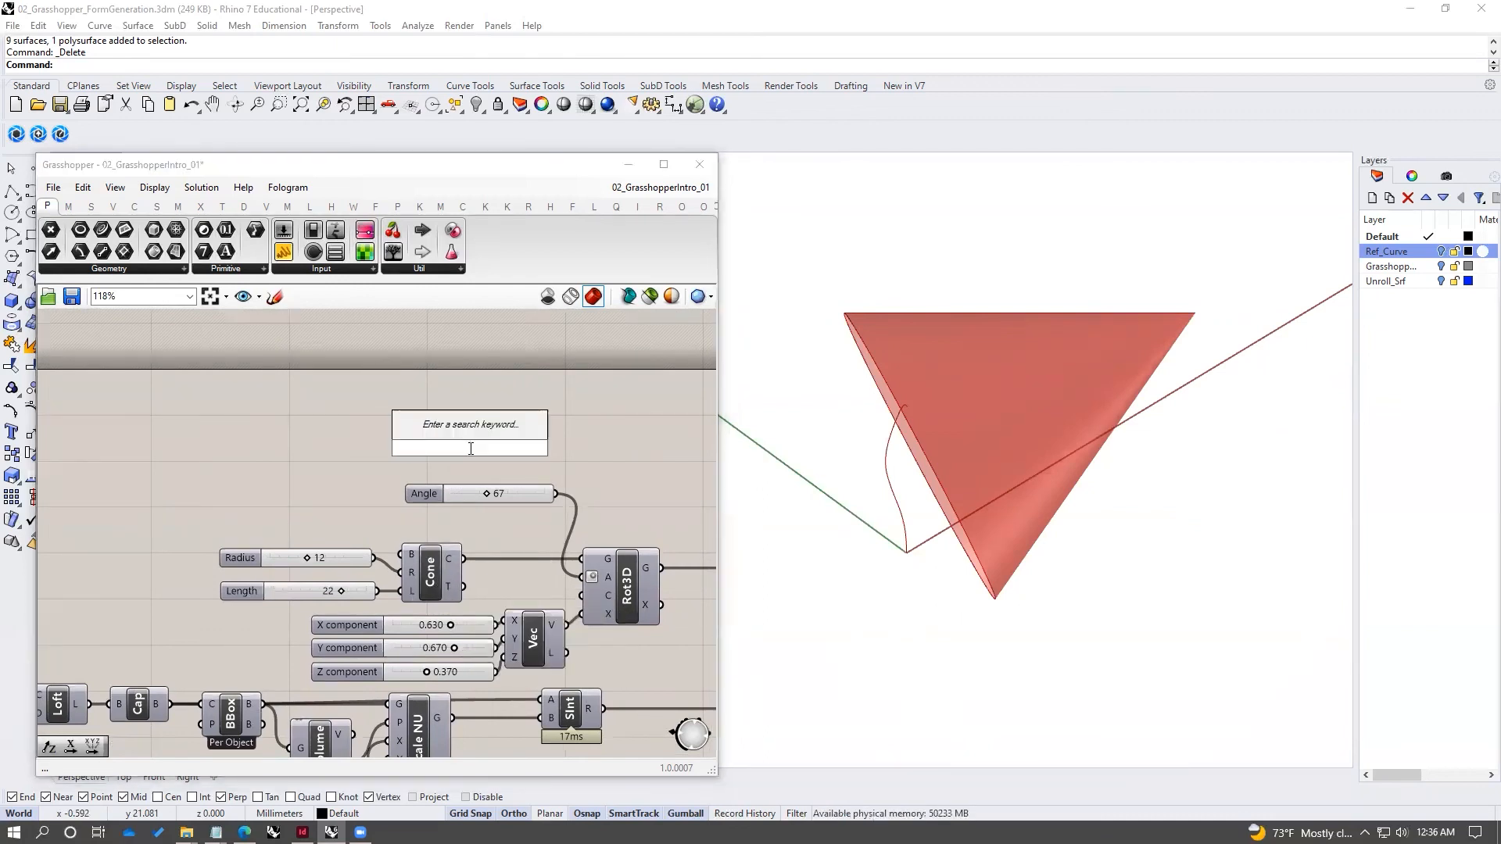
type("move")
key("Return")
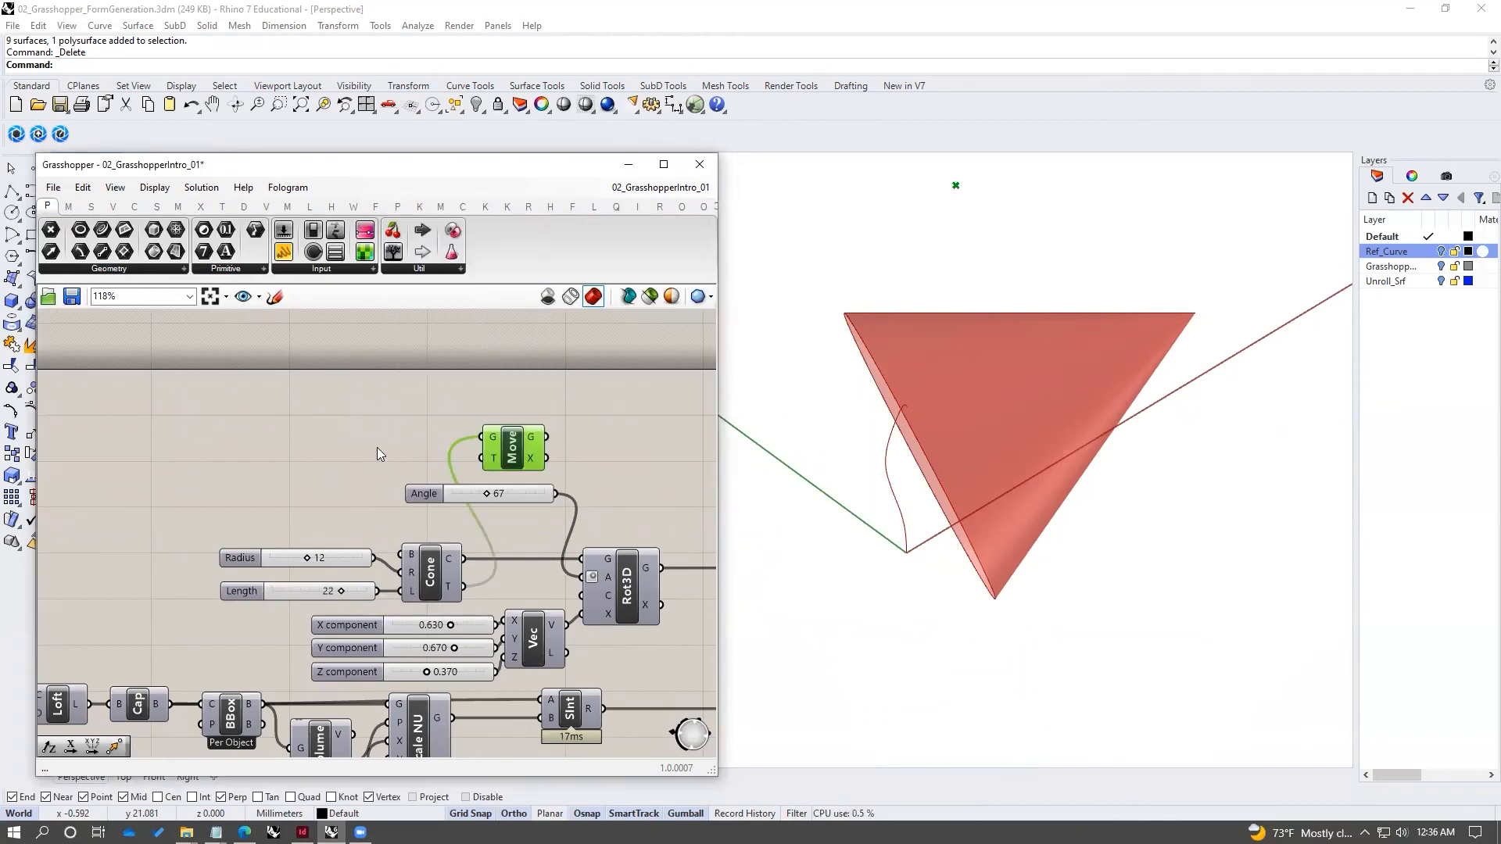
- Add a Unit Z component beside the new Move and drive its factor with the cone's length
double_click(377, 447)
type("unit z")
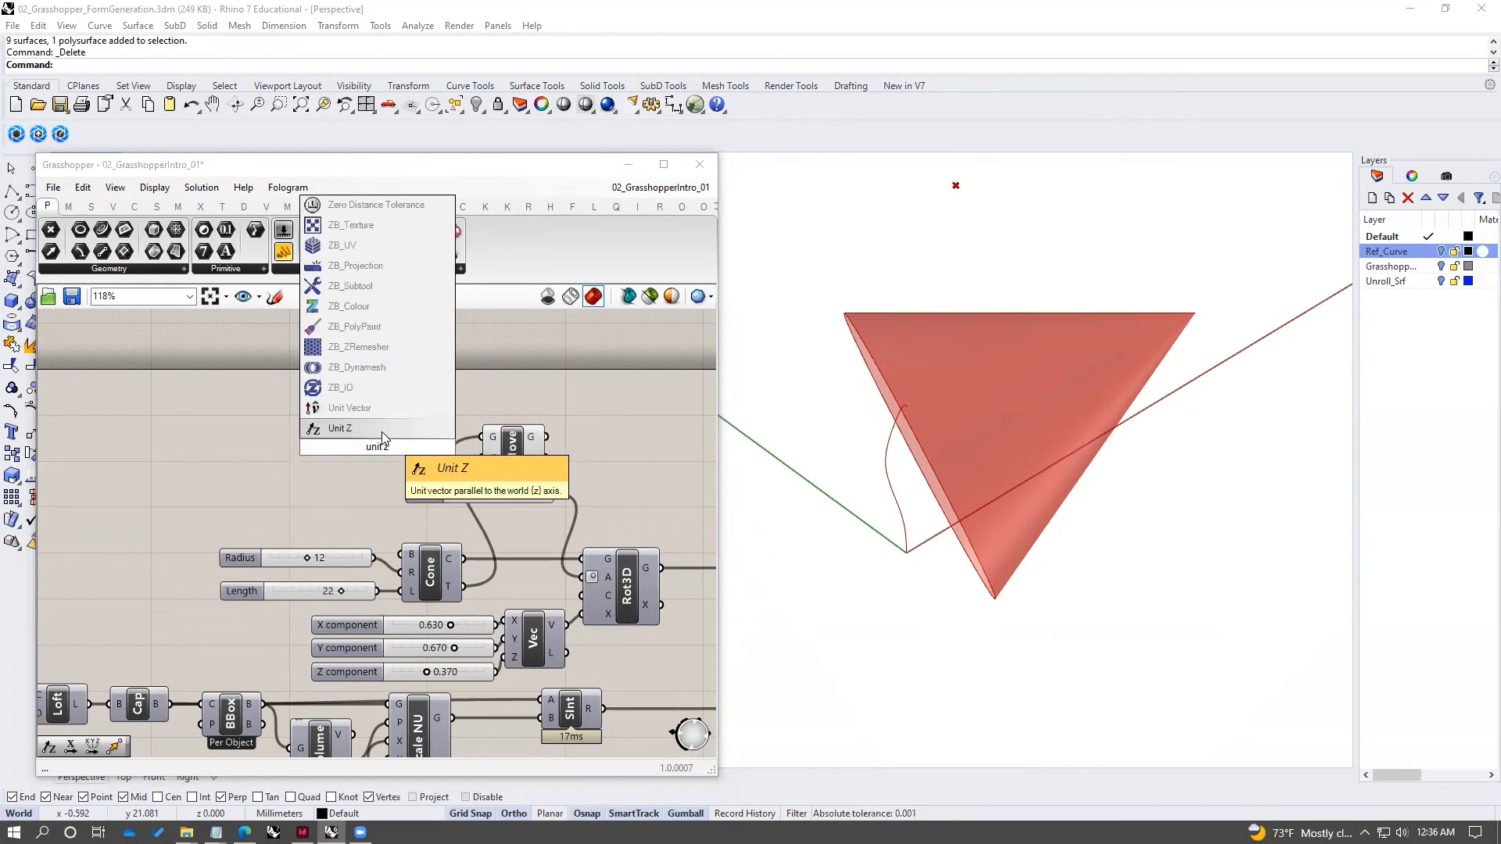
key("Return")
left_click_drag(375, 448, 394, 460)
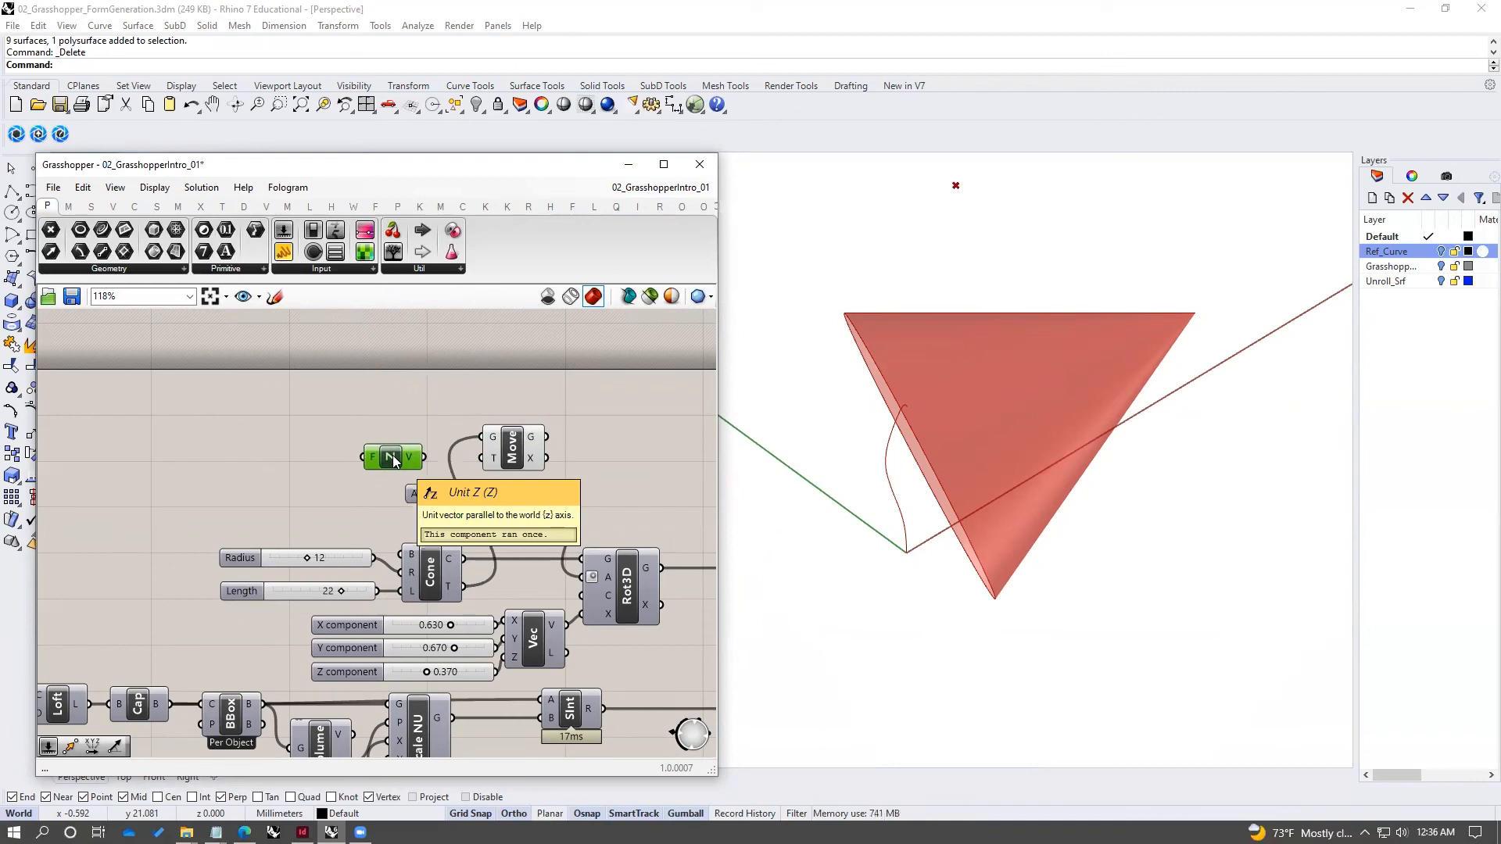
left_click_drag(399, 573, 358, 458)
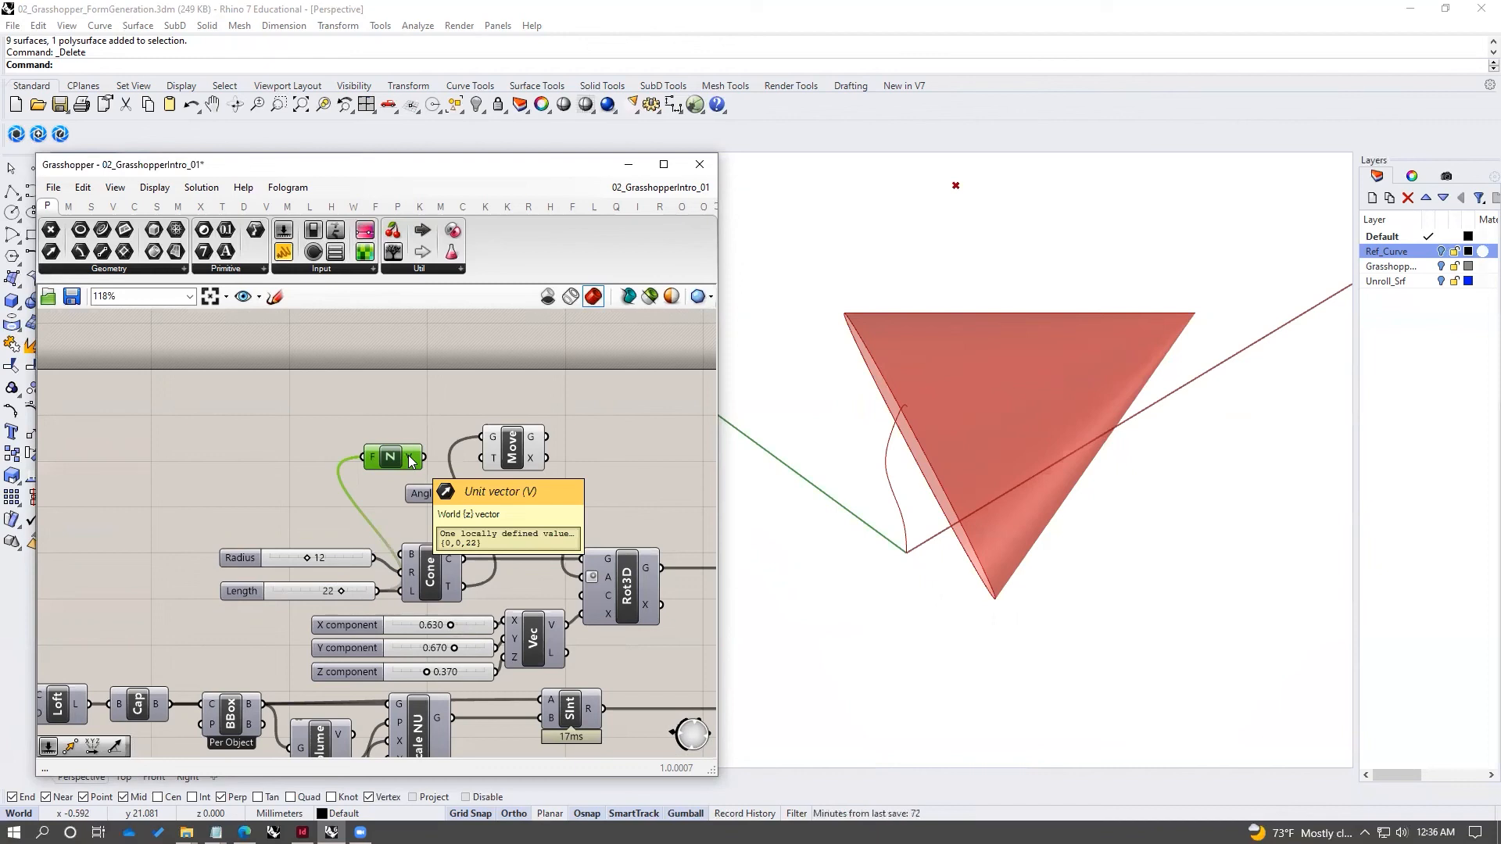
- Set the expression on the Unit Z component's factor input to -x/2
right_click(372, 455)
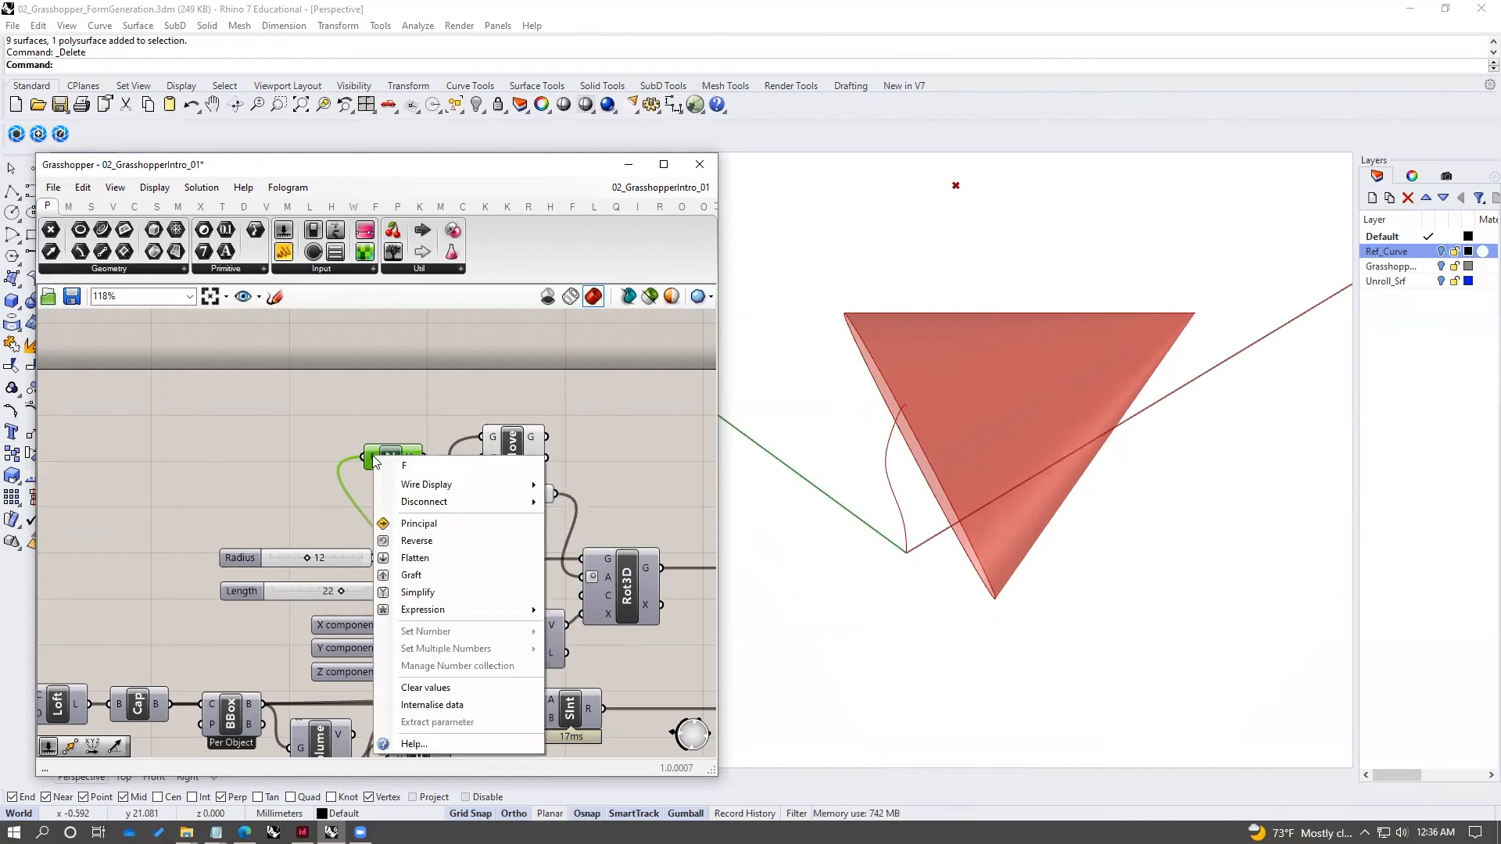
mouse_move(425, 617)
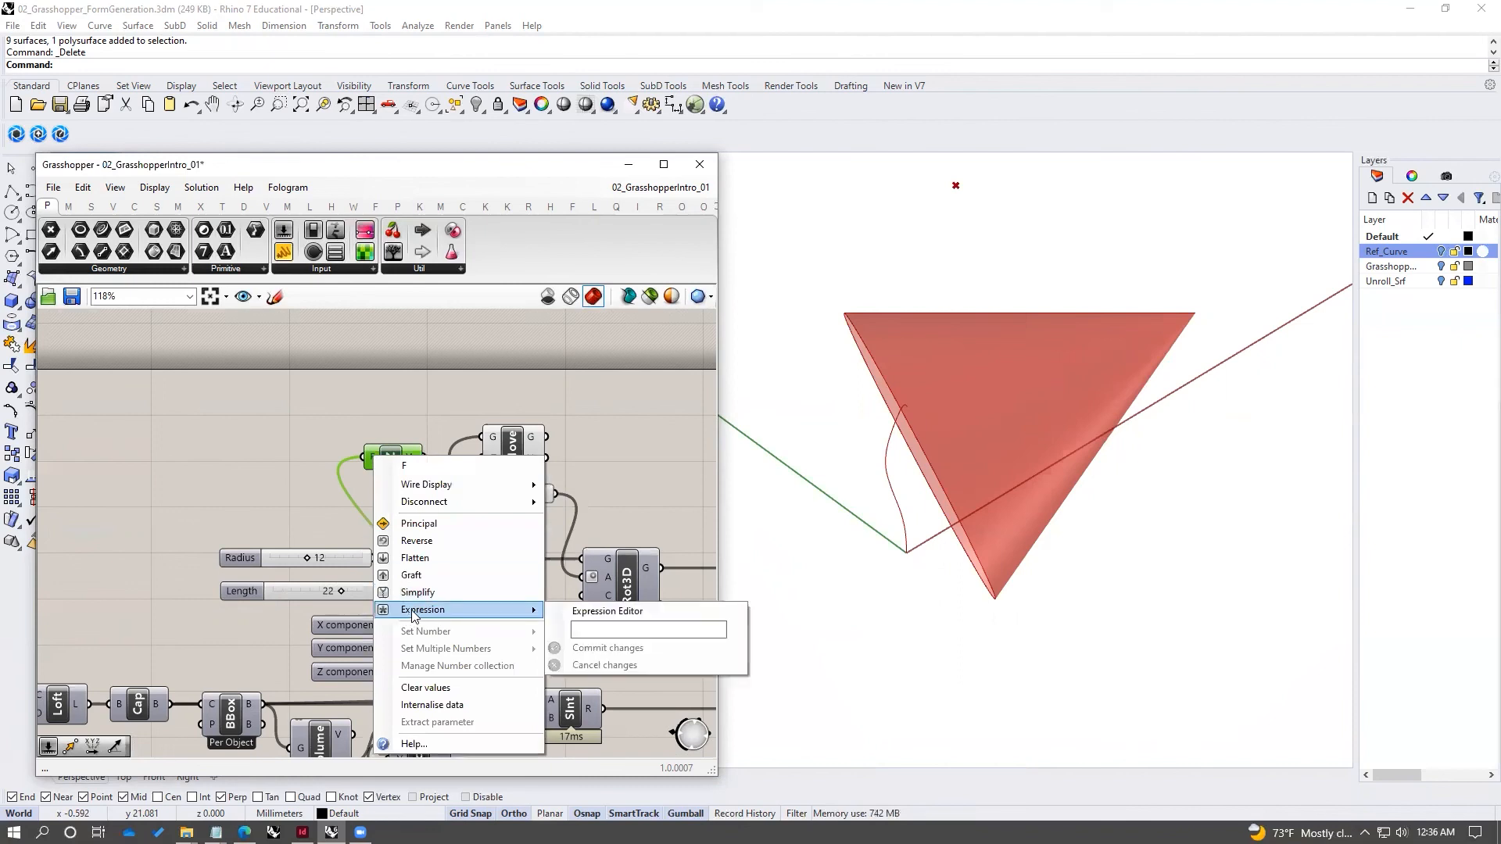
left_click(608, 630)
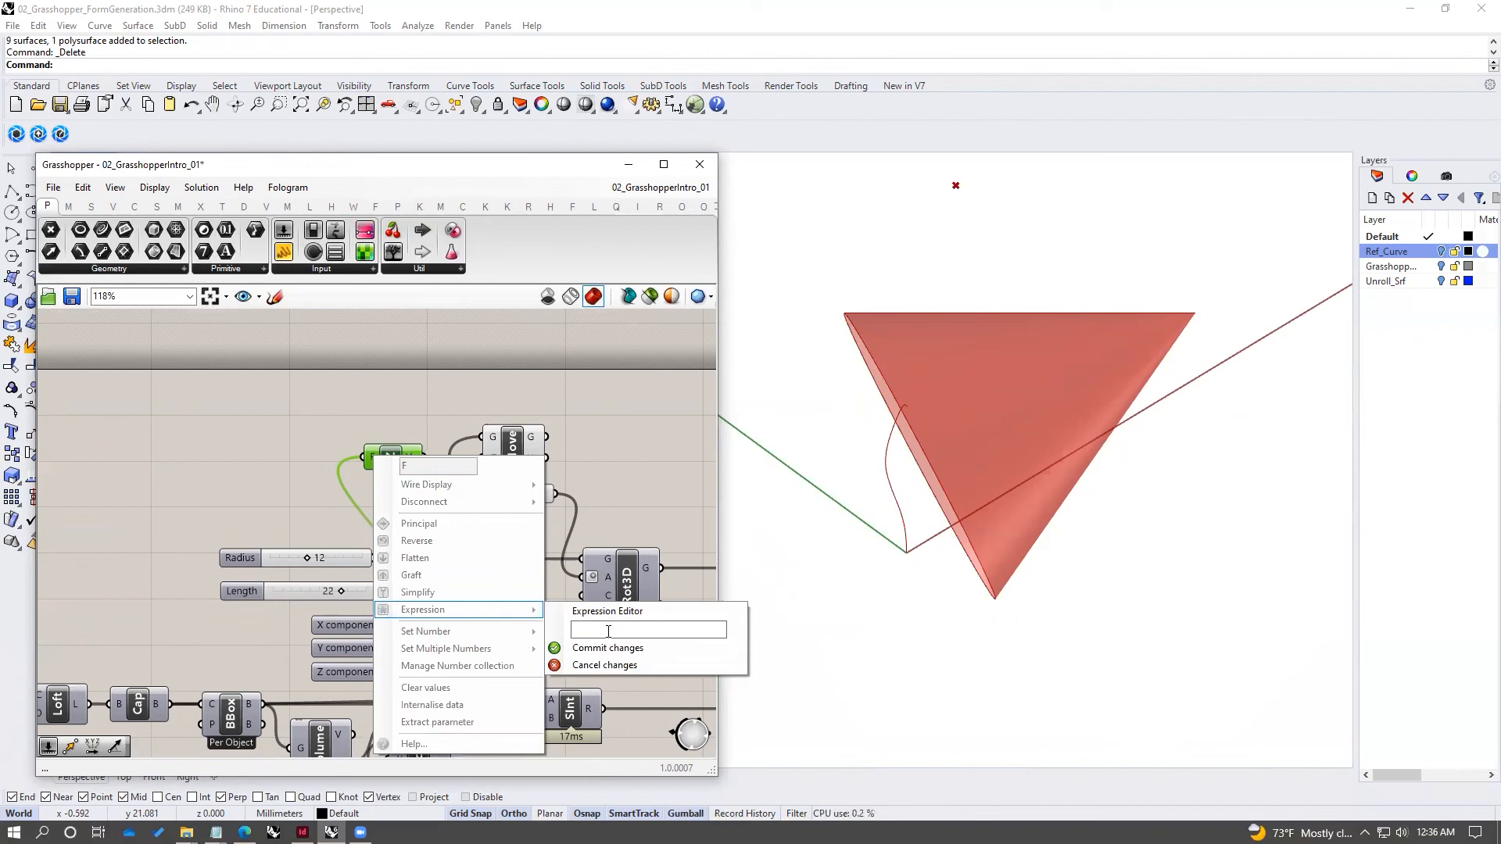
type("-x")
left_click(607, 648)
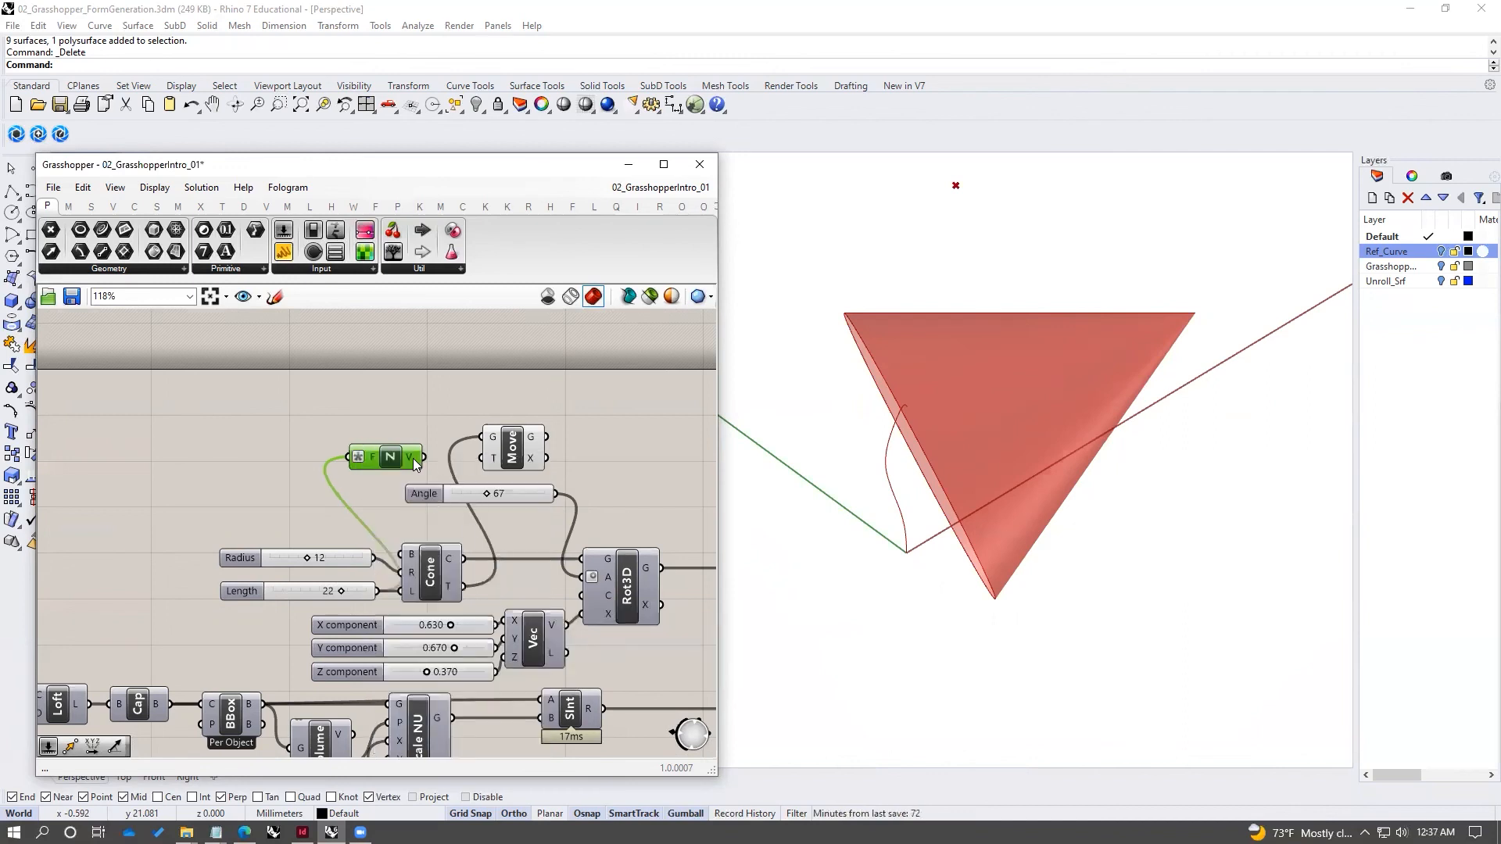
right_click(361, 455)
mouse_move(500, 609)
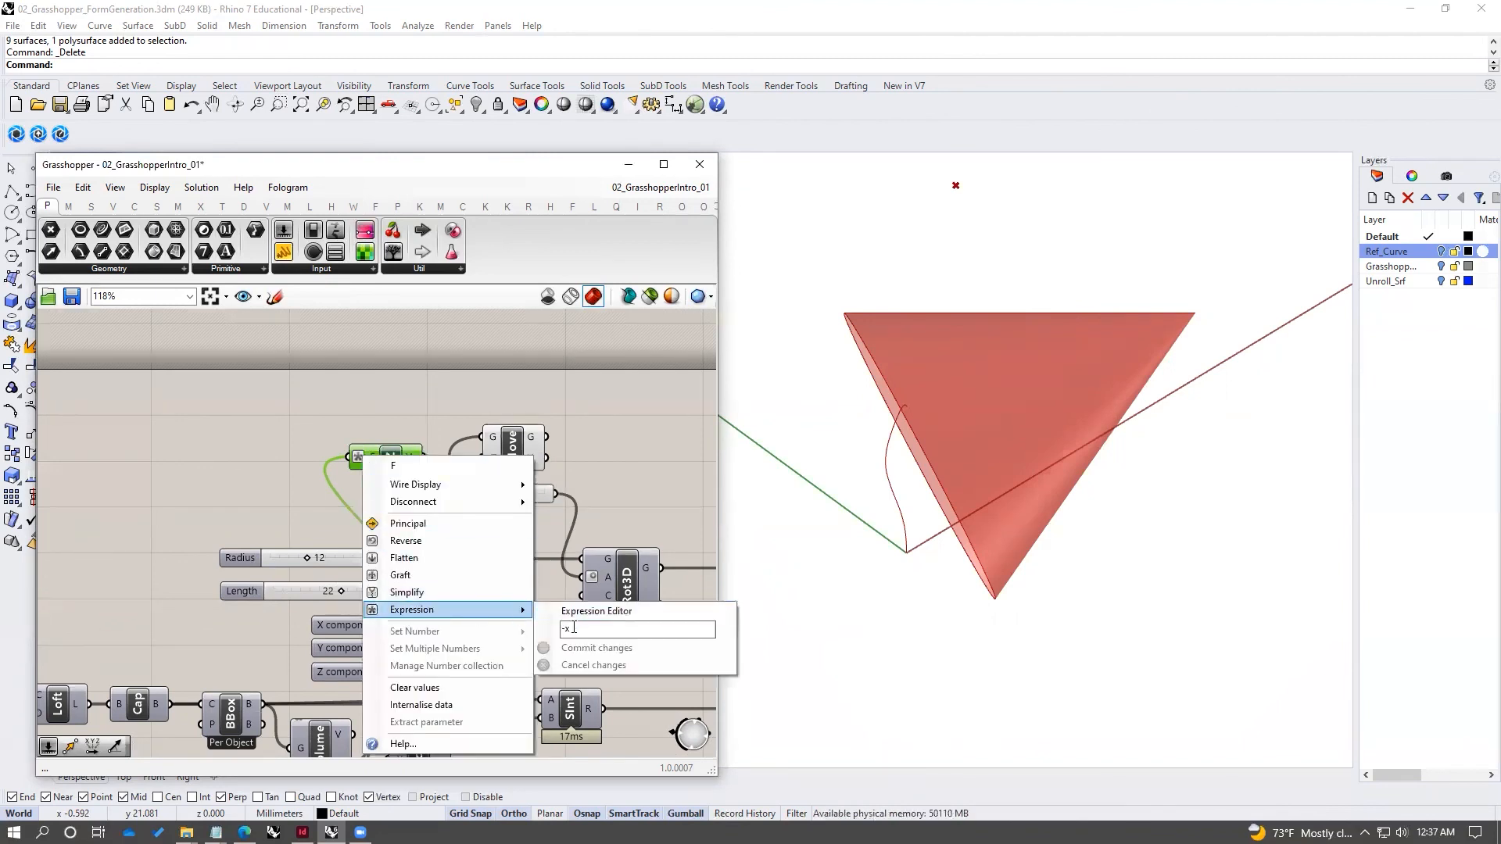
type("/2")
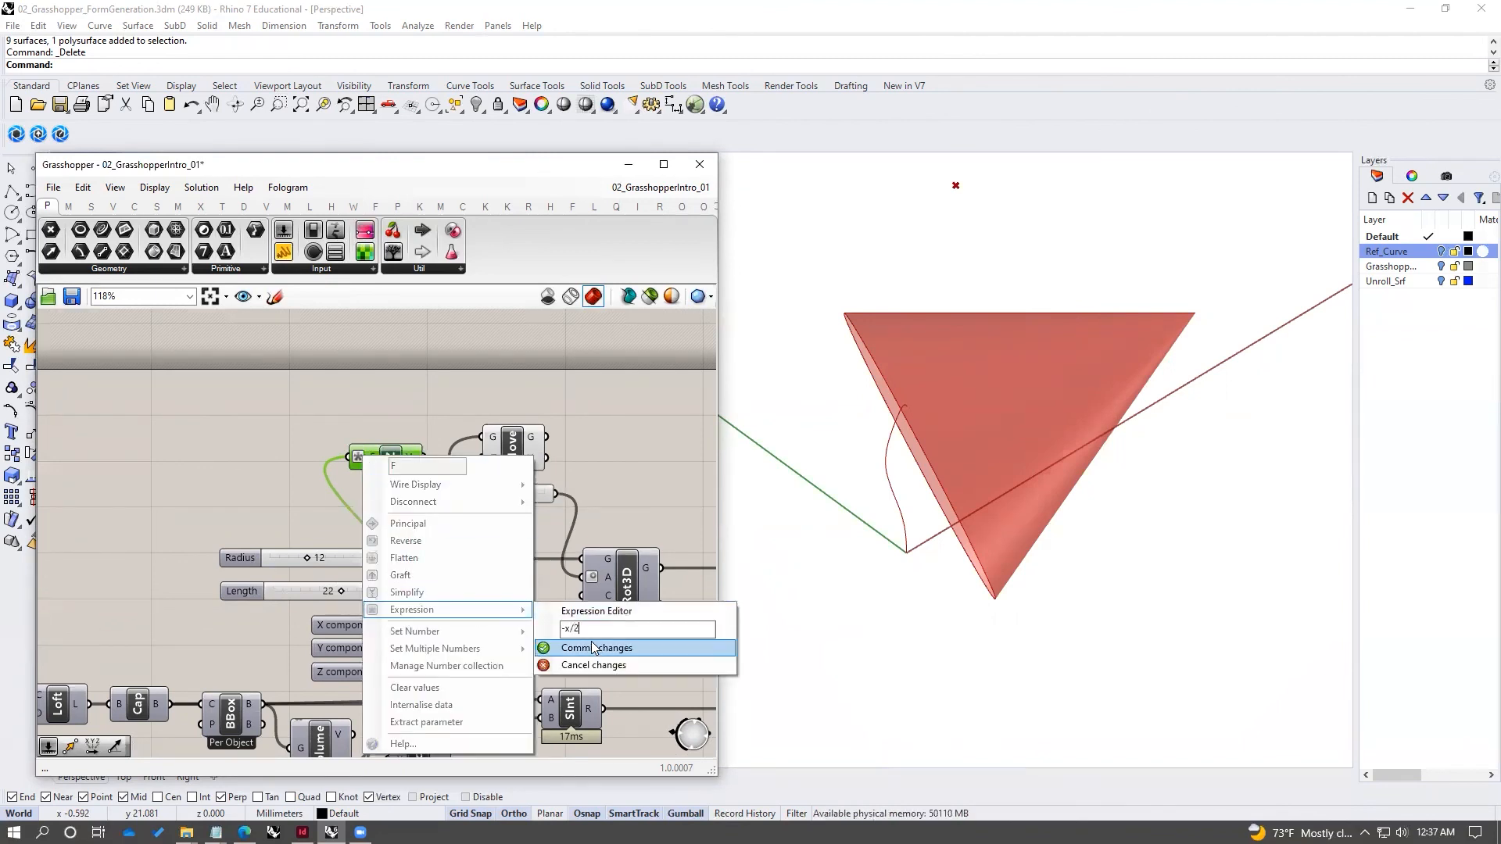
left_click(596, 648)
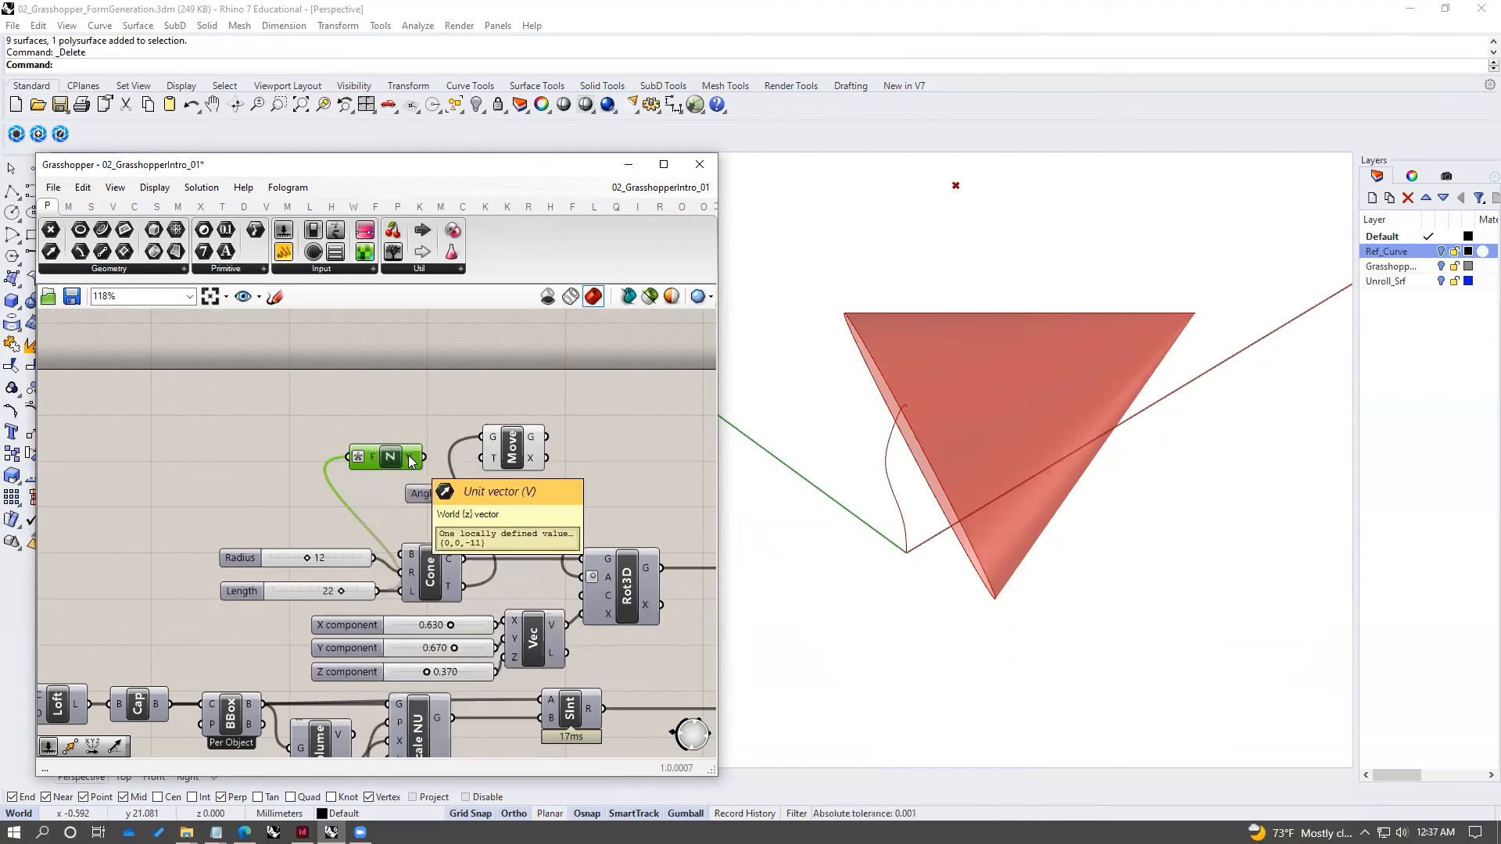
- Connect the Unit Z vector to the upper Move's T input and check the moved tip point against the temporarily previewed original cone
mouse_move(403, 458)
left_mouse_down()
mouse_move(473, 459)
mouse_move(408, 454)
left_mouse_up()
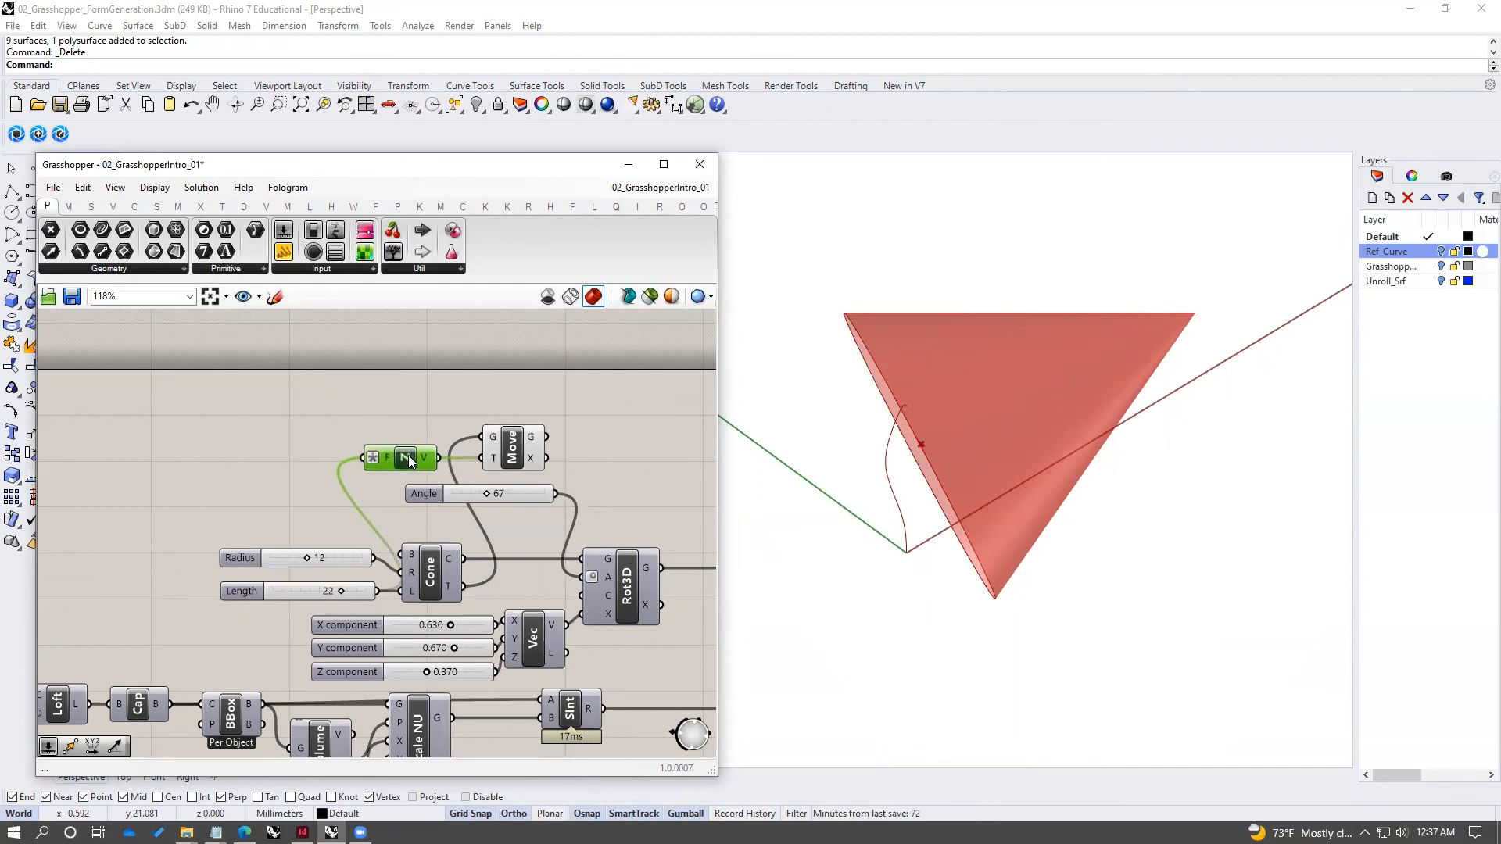
left_click(518, 446)
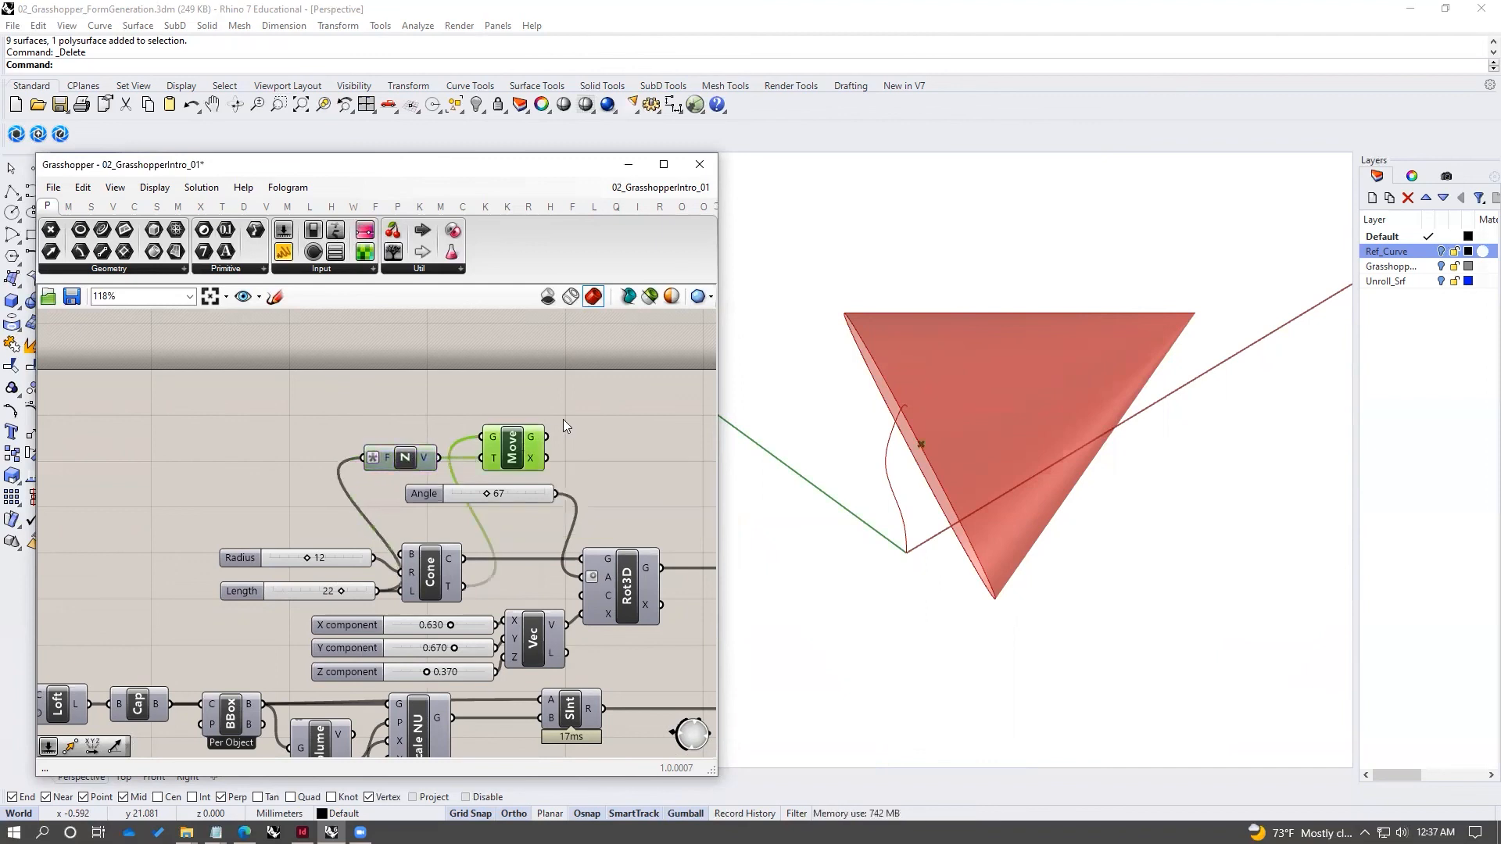
left_click(432, 573)
key("ctrl+q")
right_click_drag(927, 376, 914, 243)
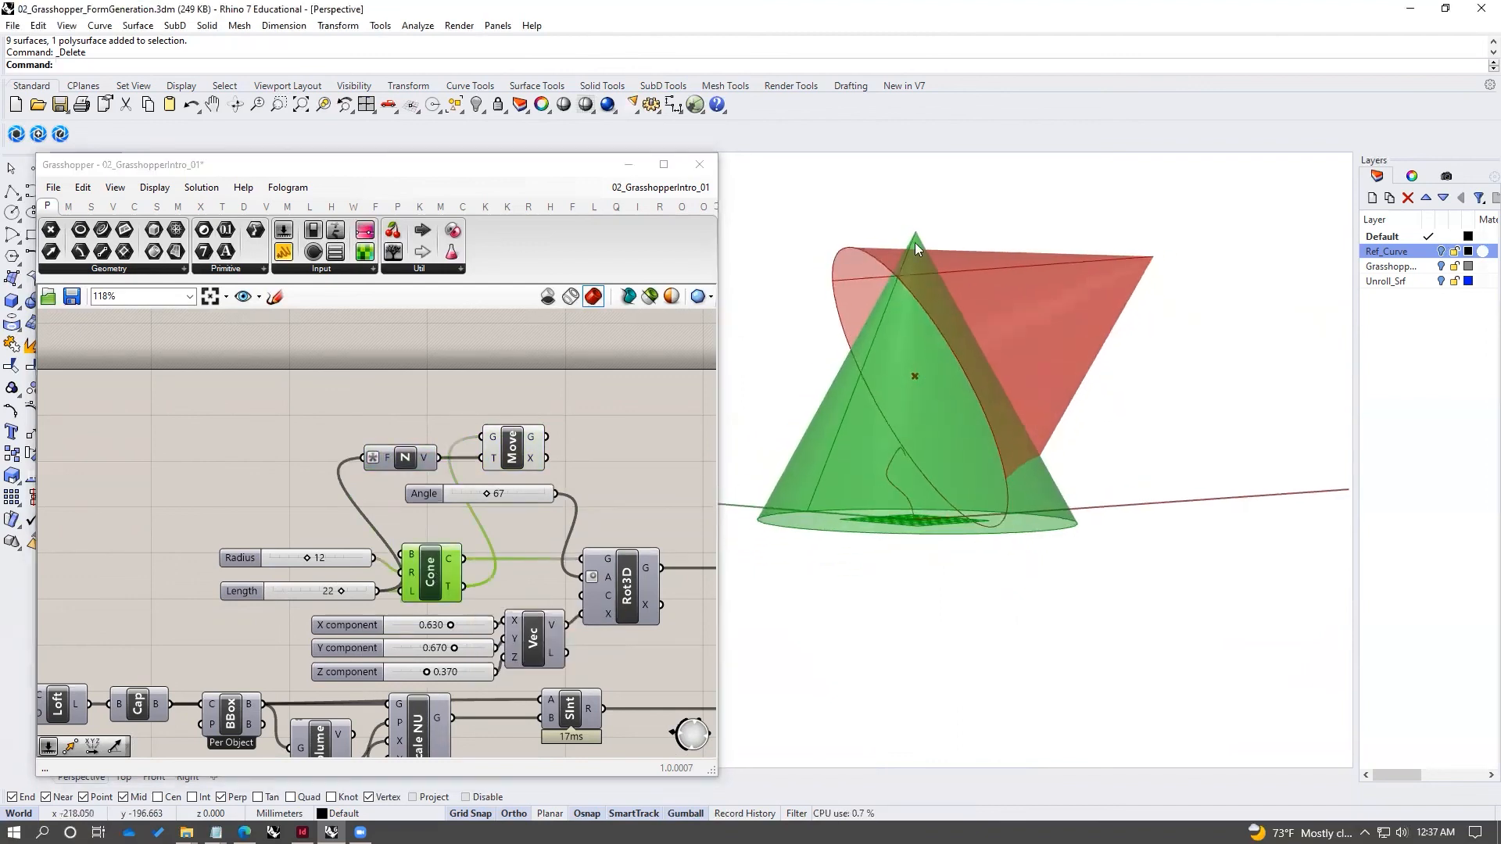
middle_click(419, 564)
left_click(475, 520)
right_click_drag(548, 397, 492, 402)
left_click(436, 463)
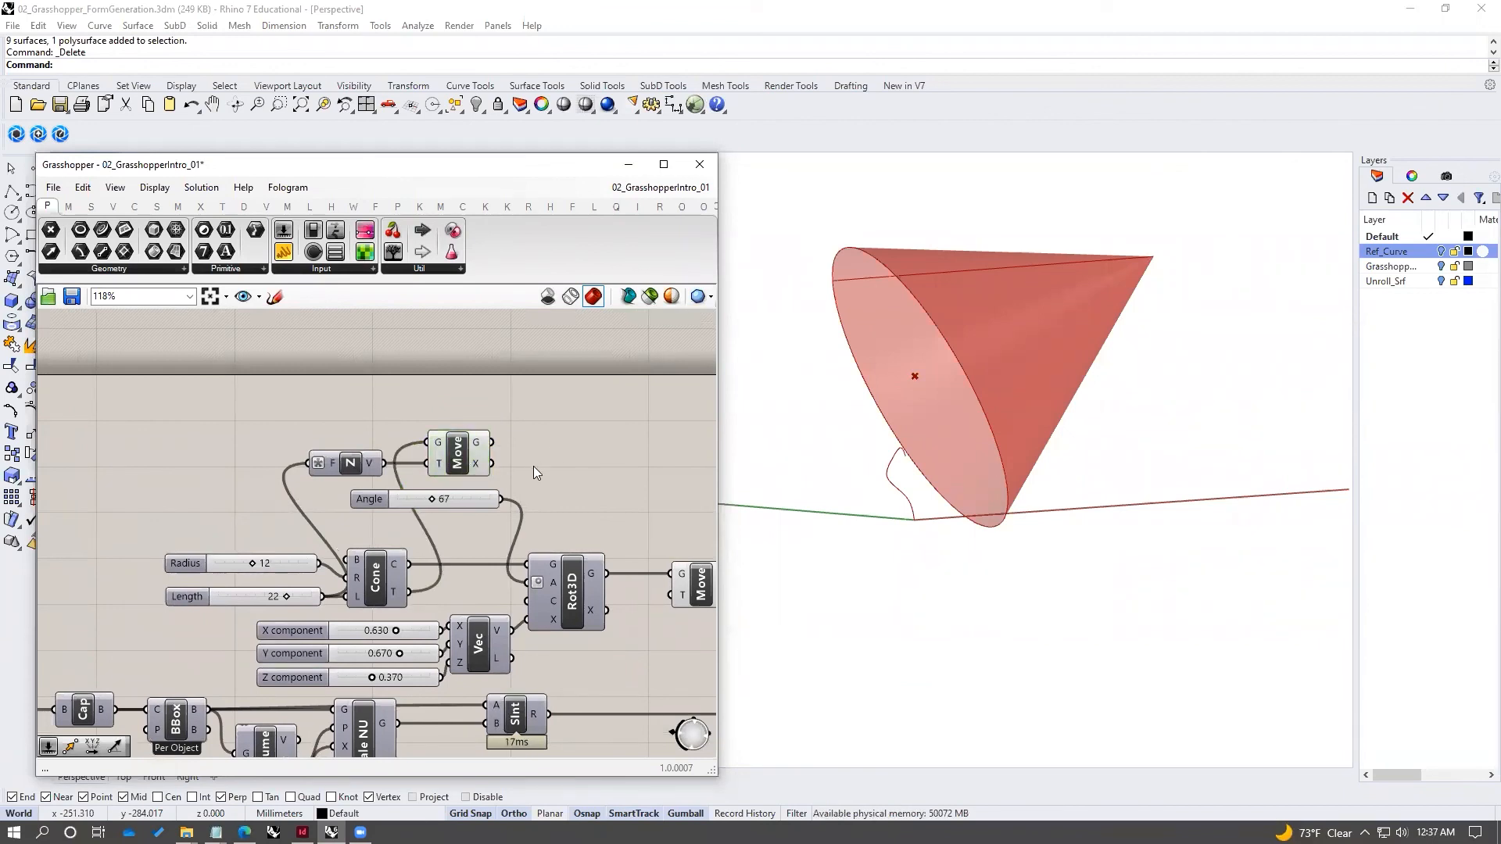
- Replace the upper Move component with an Addition component that sums the Cone's Tip and the Unit Z vector
left_click(462, 450)
key("Delete")
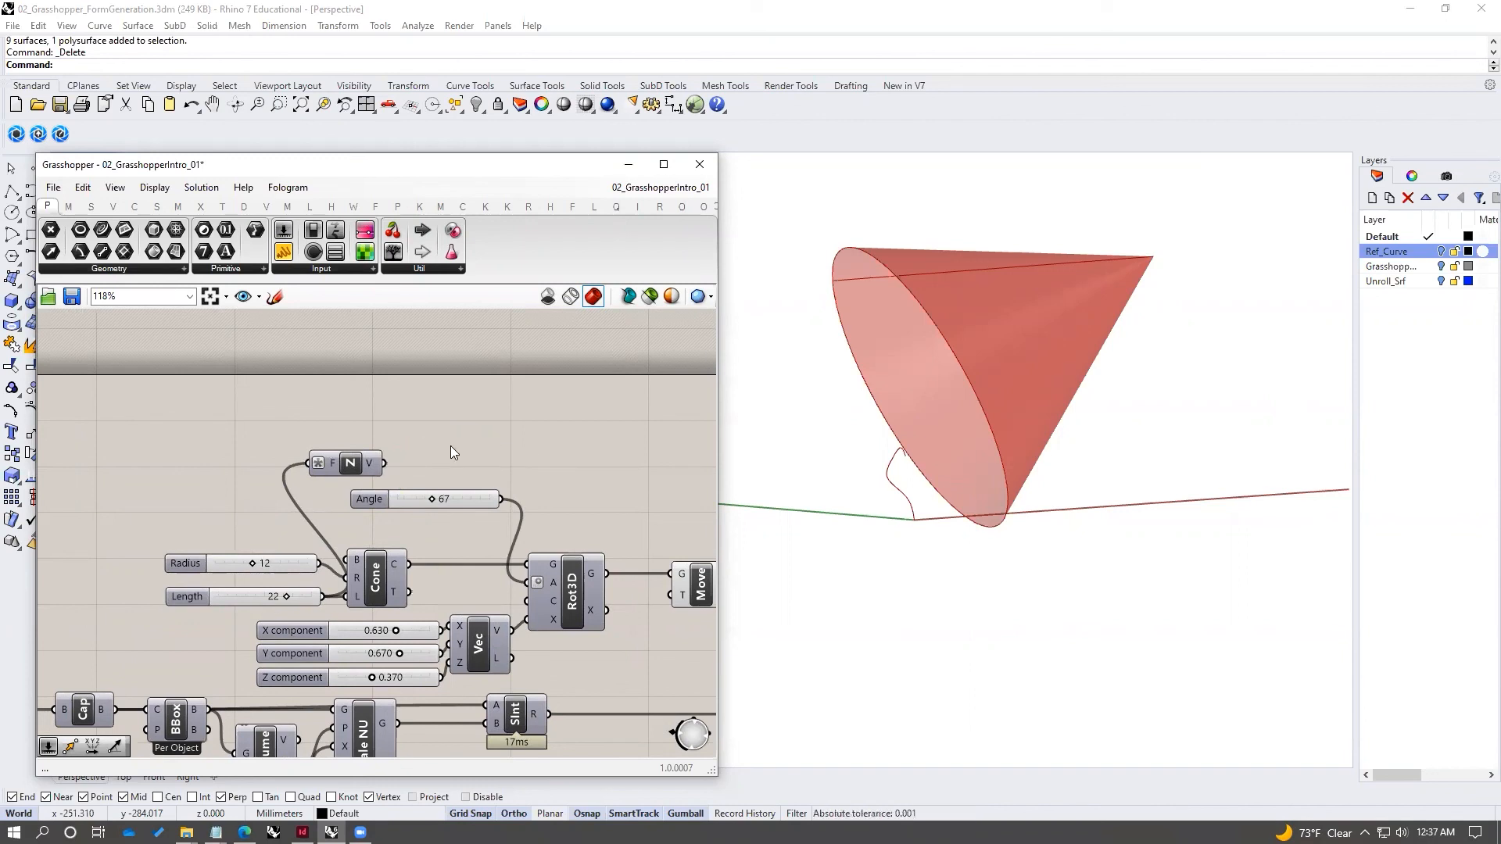
double_click(448, 449)
type("addition")
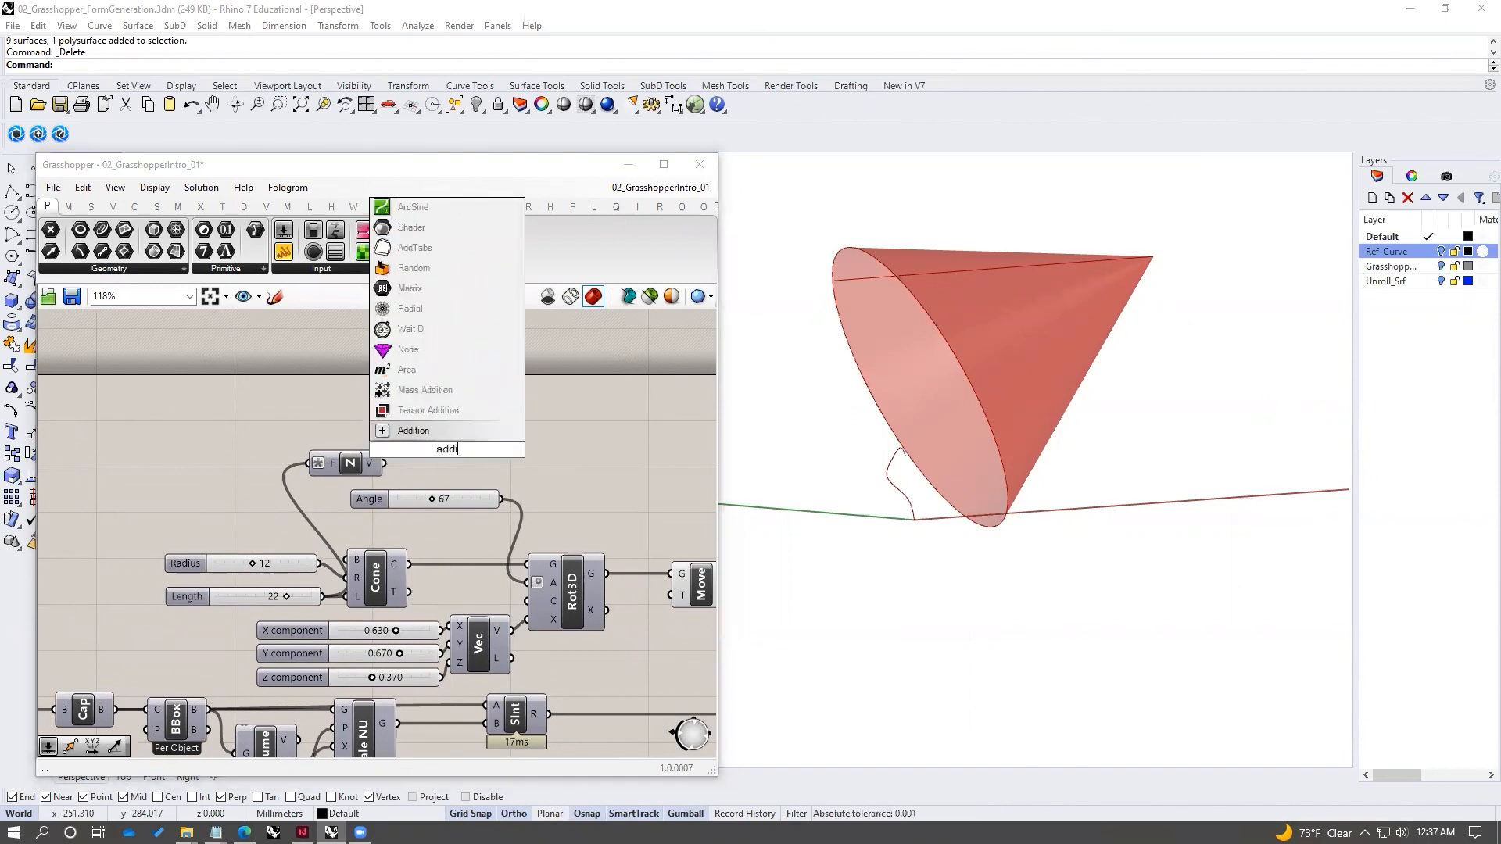
key("Return")
left_click_drag(448, 457, 464, 461)
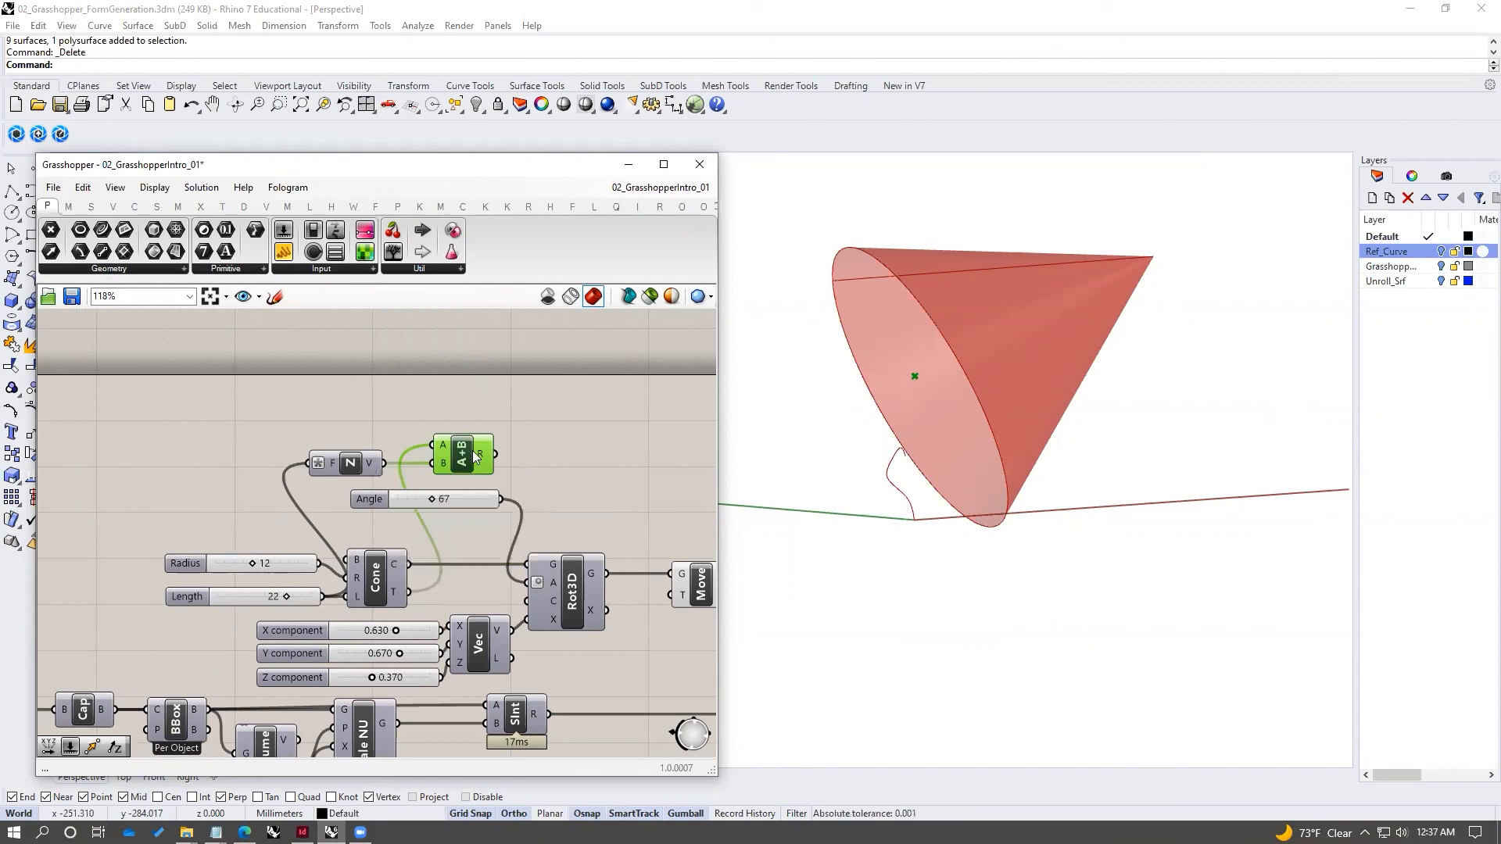
mouse_move(444, 442)
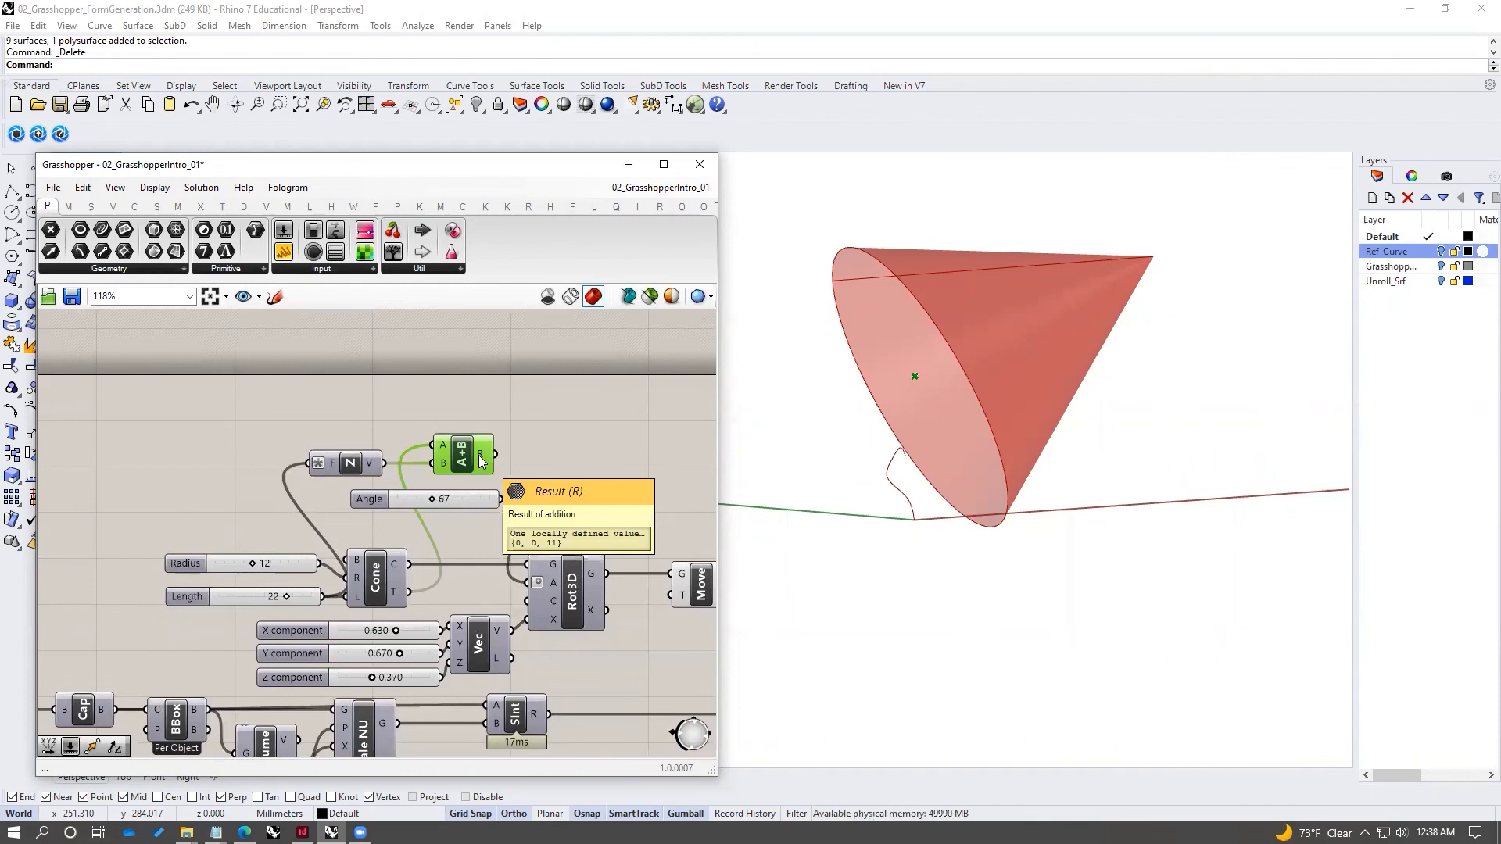
left_click(522, 439)
- Add a Subtraction component beside the Addition component and connect the Volume component's centroid to it
scroll(572, 452, "down", 1)
right_click_drag(572, 452, 474, 445)
left_click(569, 555)
left_click(364, 429)
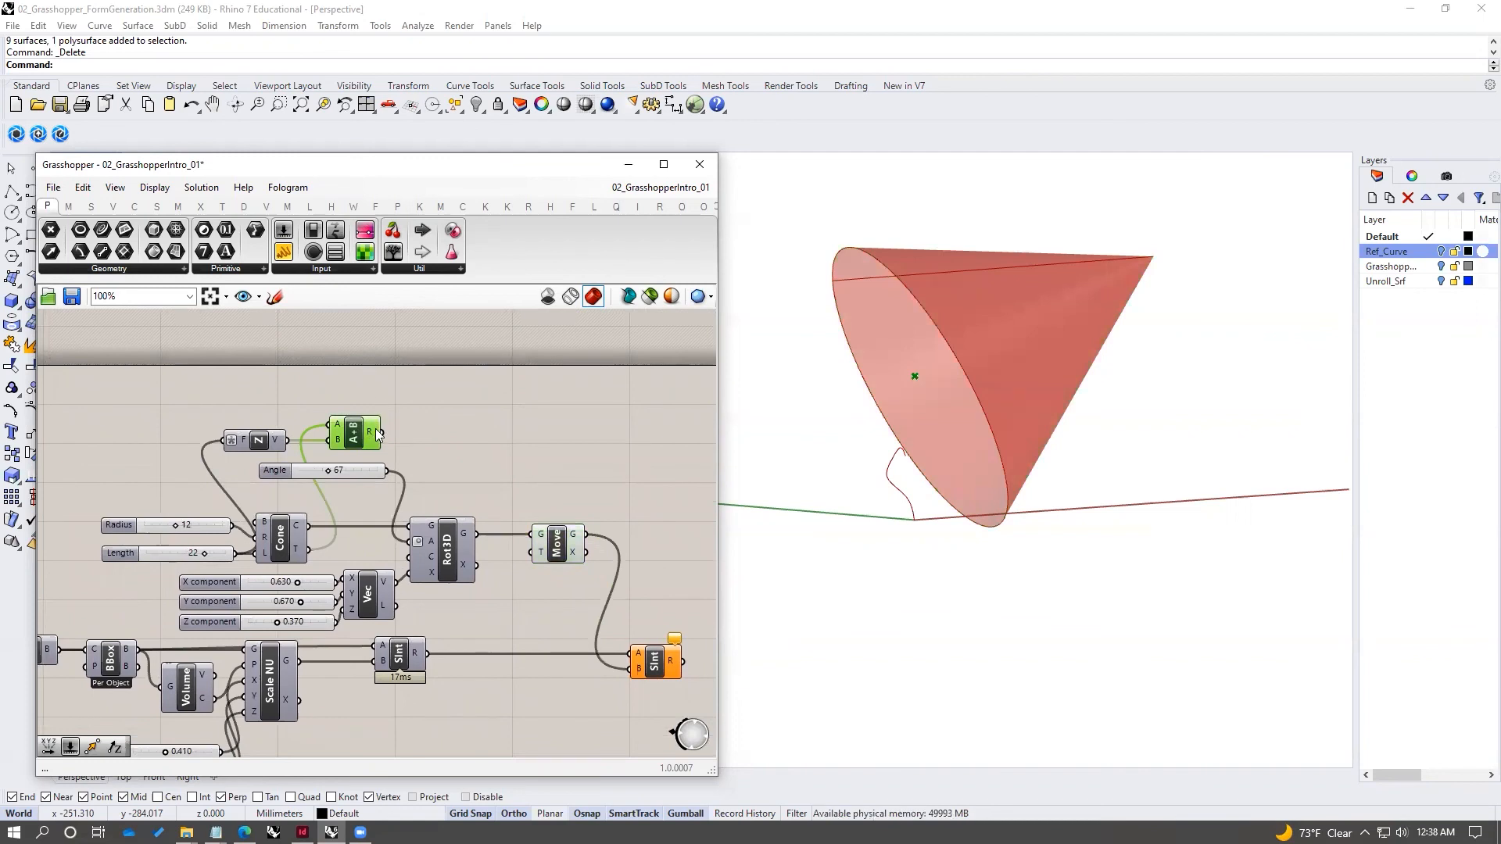
mouse_move(203, 709)
double_click(444, 454)
type("subtract")
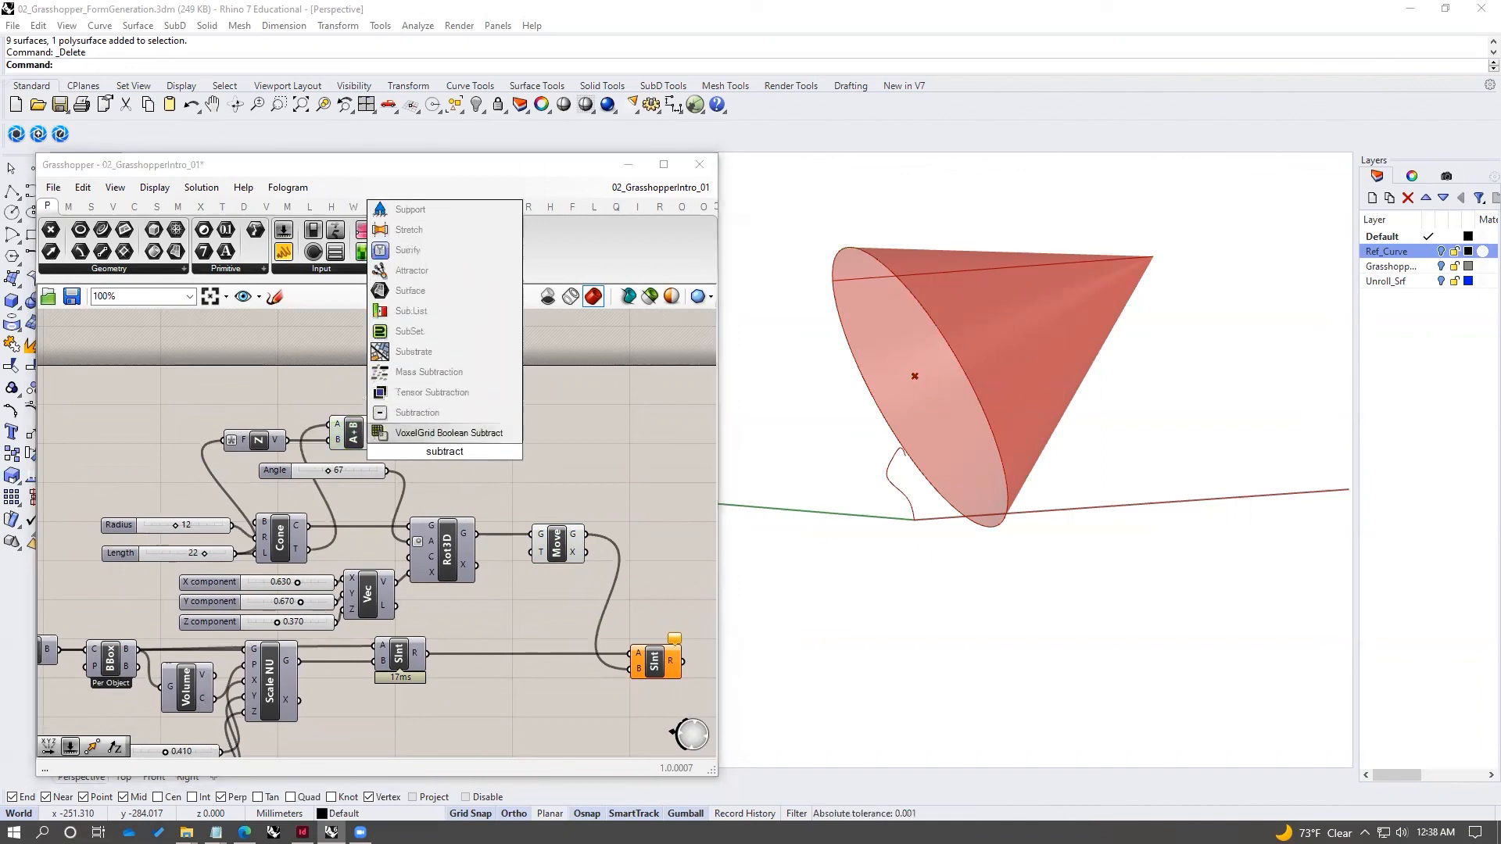
key("Up")
key("Return")
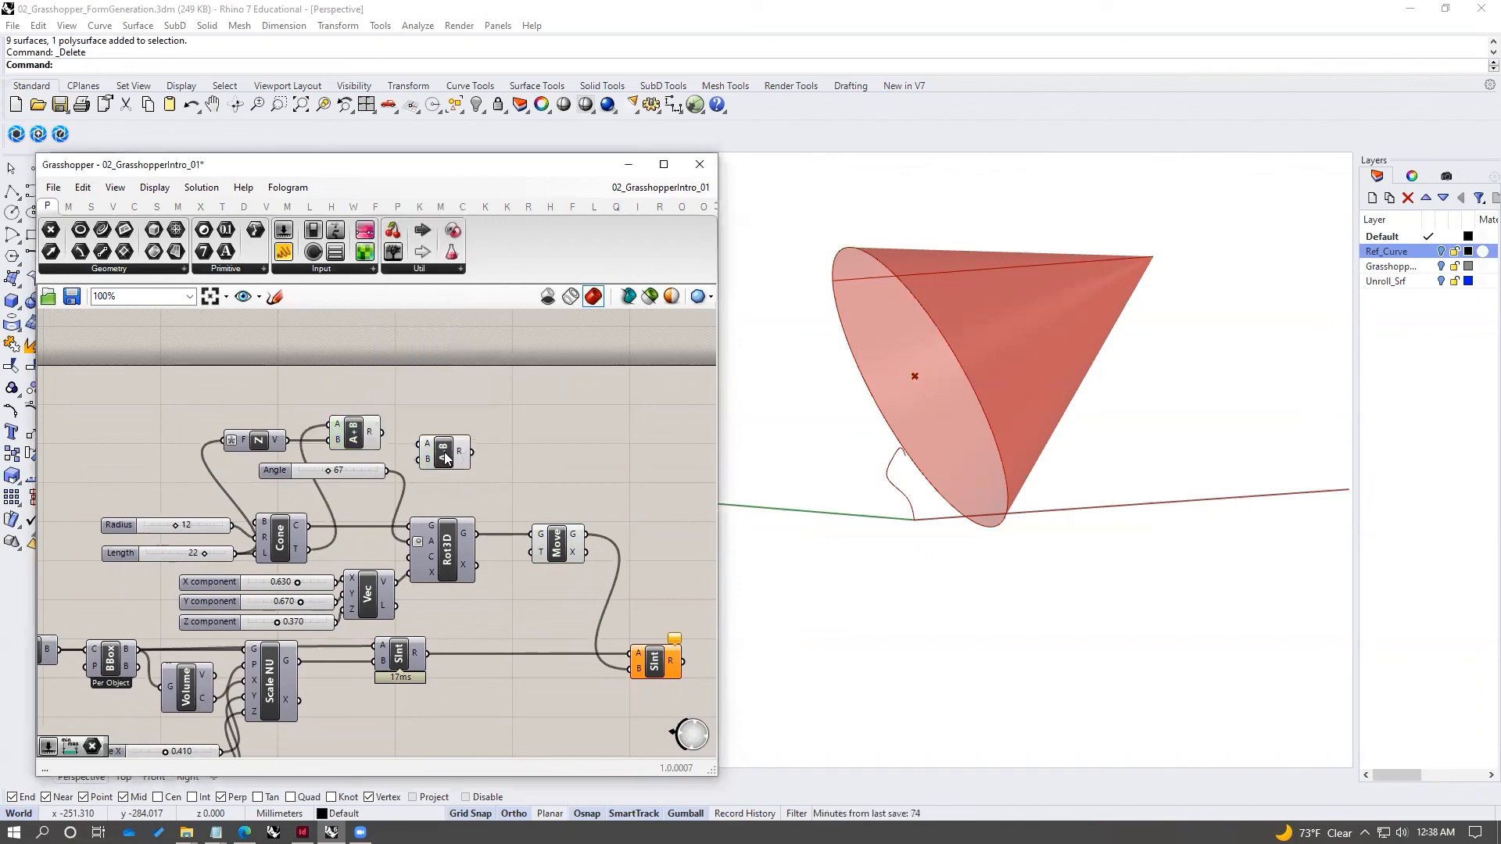
left_click_drag(442, 459, 449, 460)
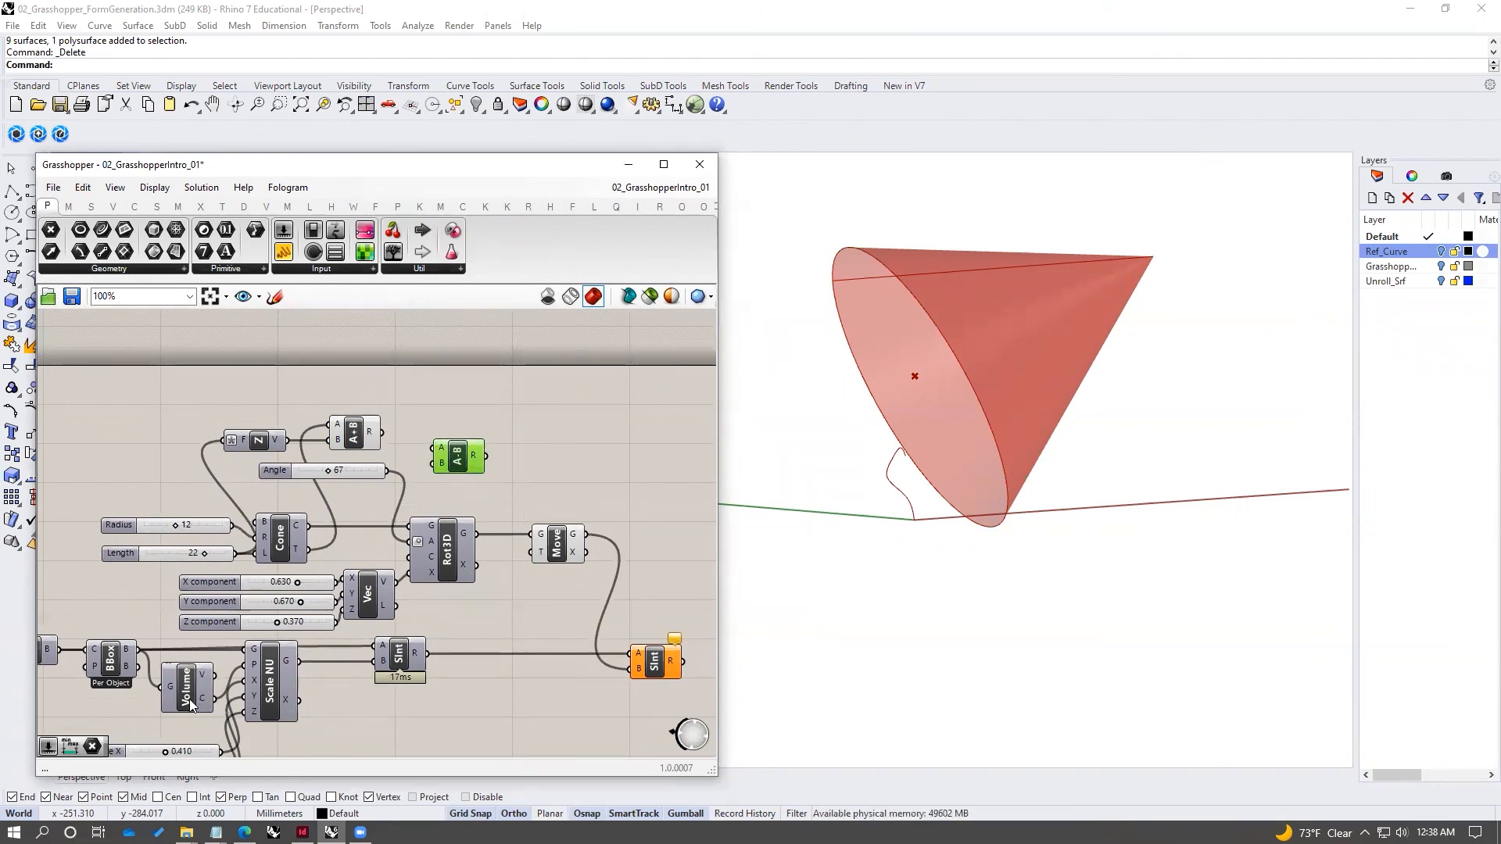
left_click_drag(214, 699, 453, 428)
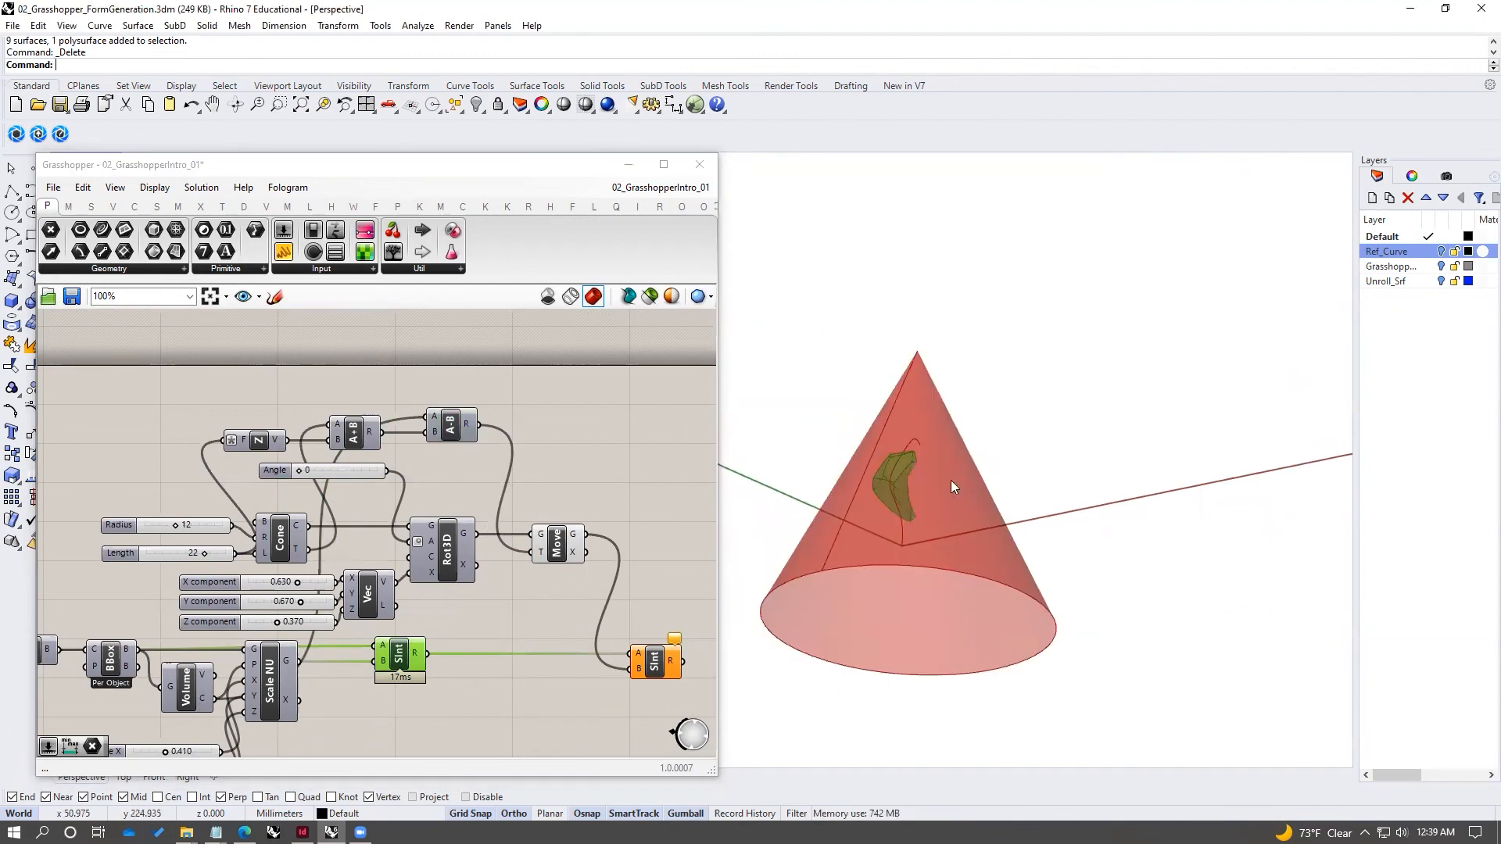
- Set the cone's radius to 8 and its length to 17
scroll(903, 454, "up", 5)
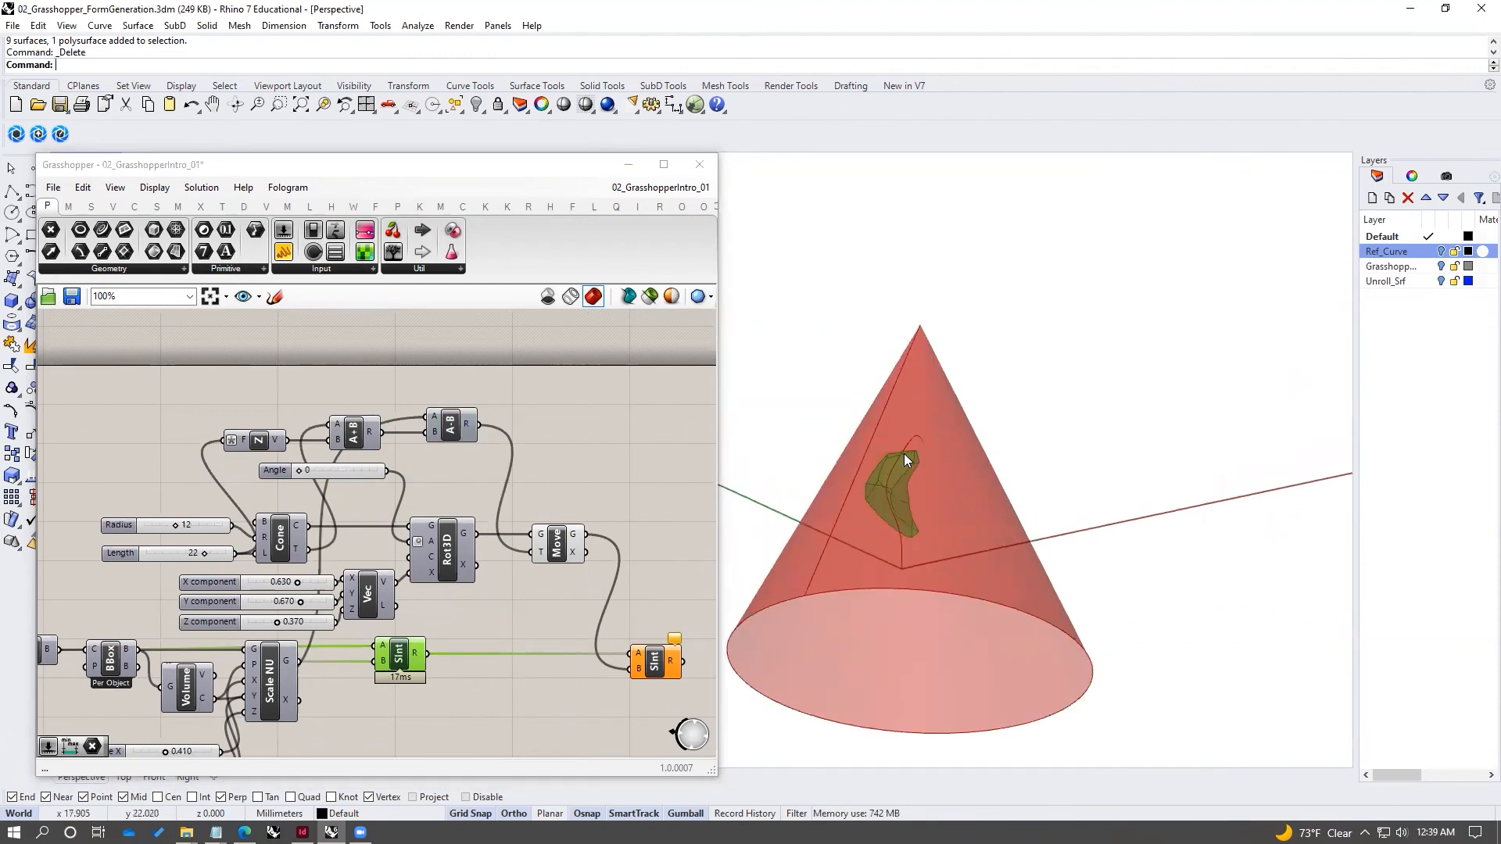
right_click_drag(902, 454, 918, 565)
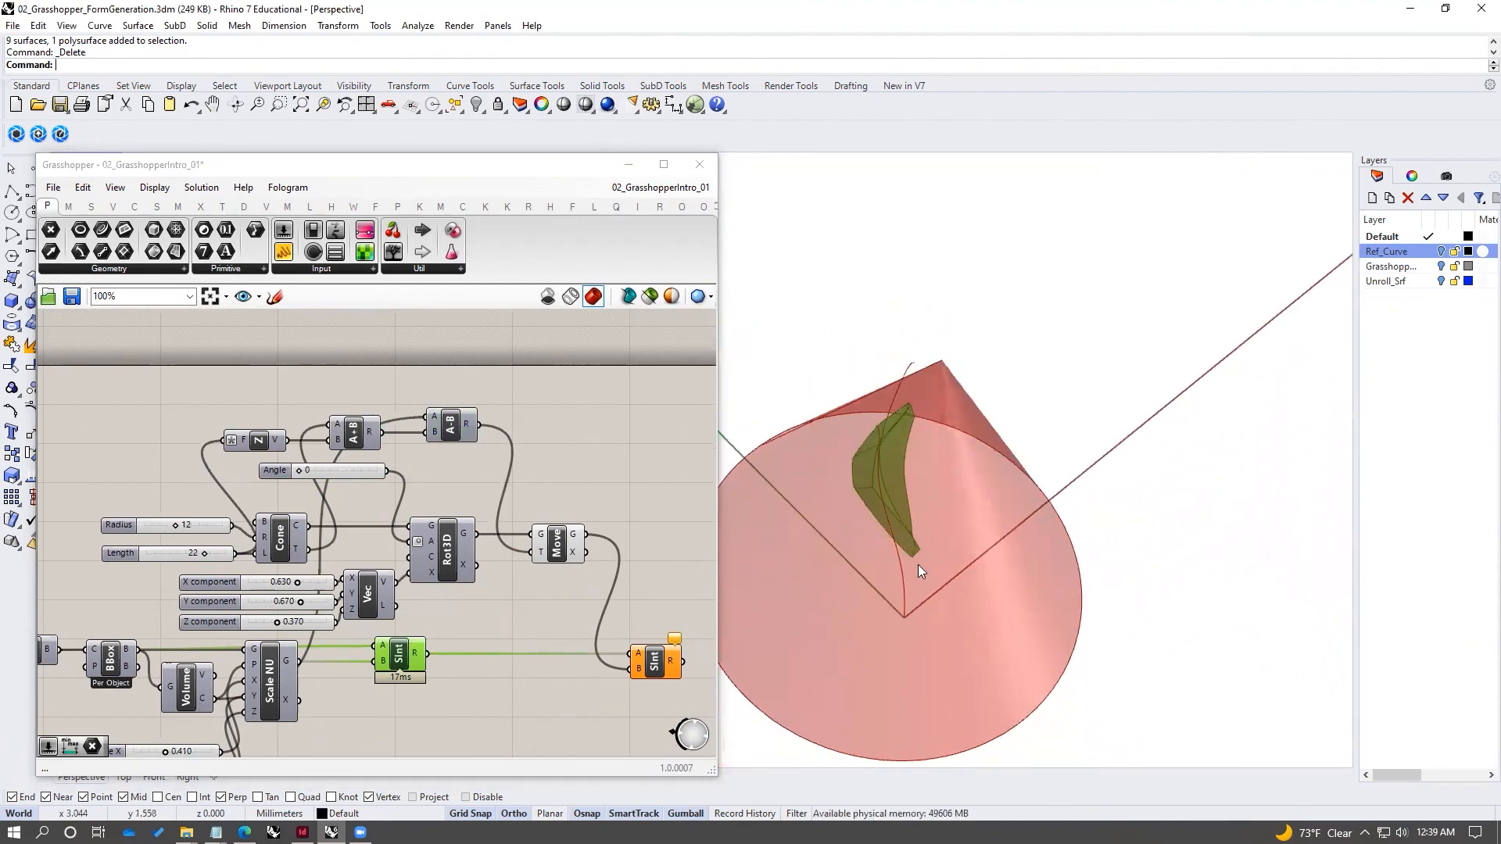
left_click(575, 468)
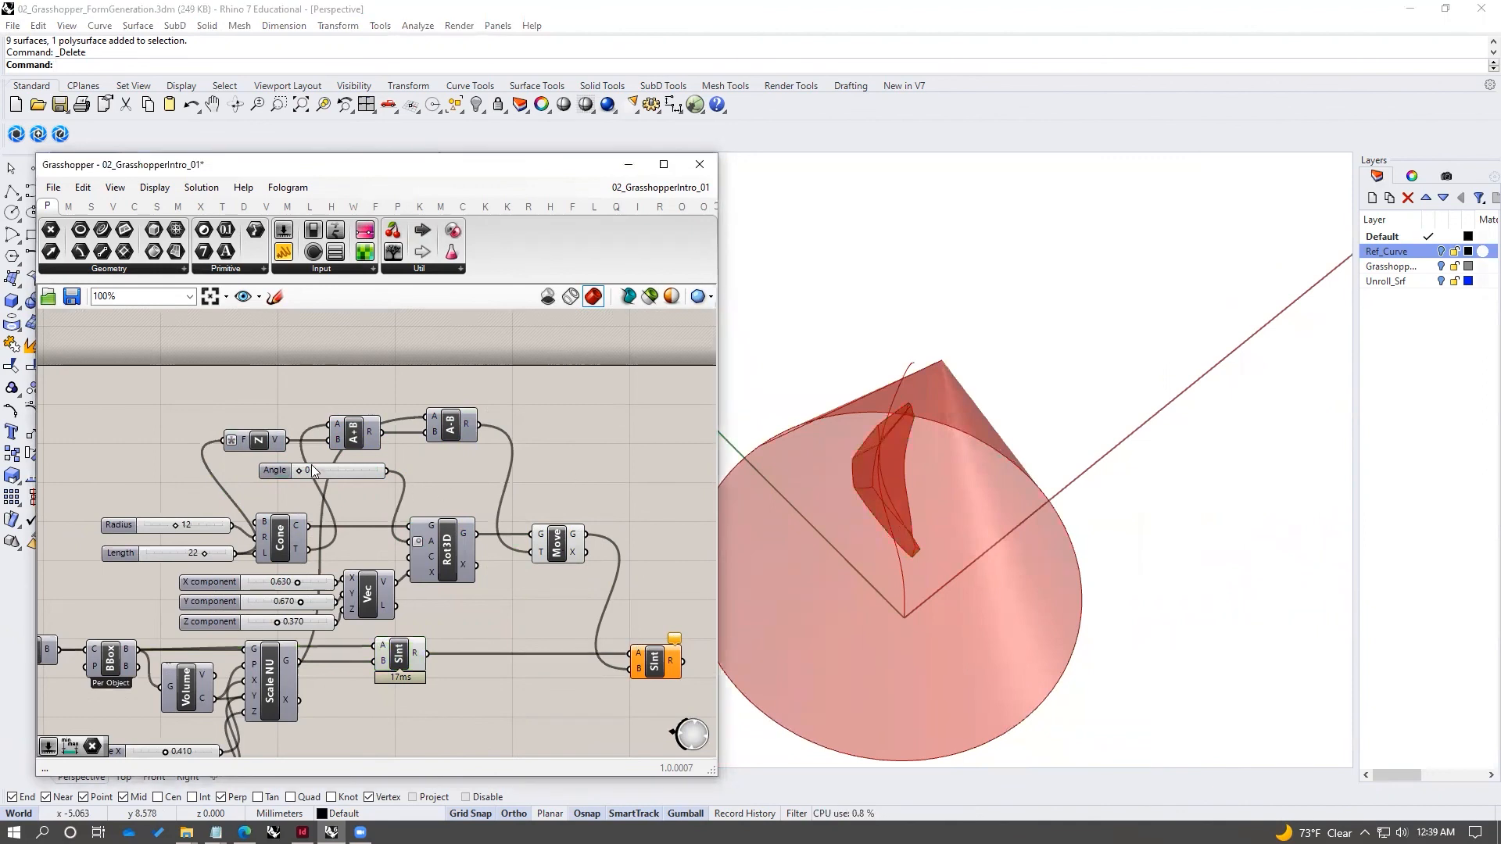
mouse_move(178, 530)
left_mouse_down()
mouse_move(166, 527)
mouse_move(189, 552)
left_mouse_up()
- Set the bounding box scale factors to X 0.620, Y 0.680 and Z 0.650, and the cone's rotation angle to 16
right_click_drag(189, 552, 283, 433)
left_click_drag(260, 635, 278, 672)
right_click_drag(554, 587, 400, 617)
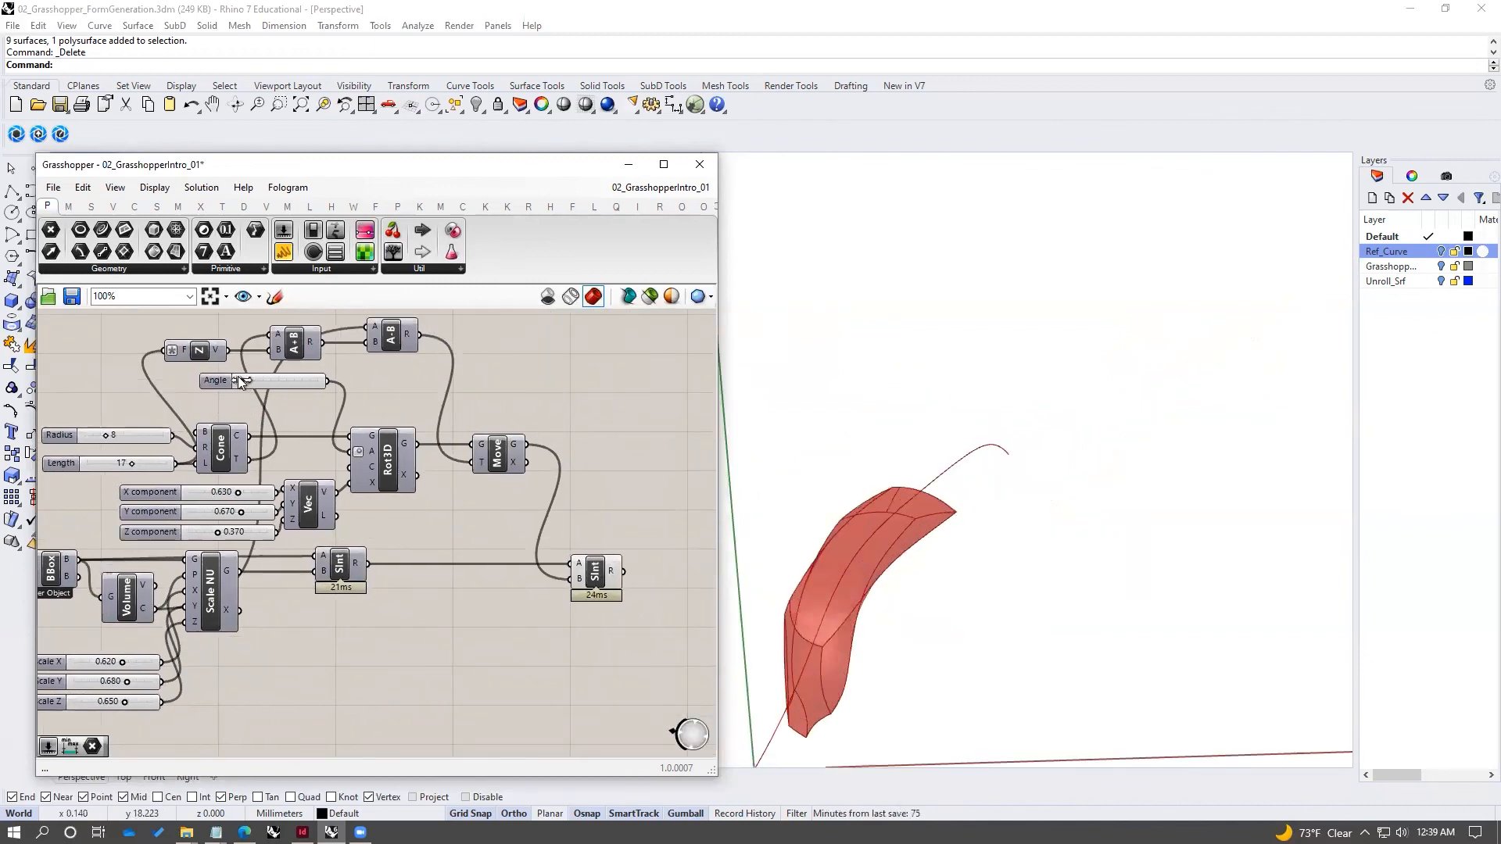
mouse_move(240, 378)
left_mouse_down()
mouse_move(280, 374)
mouse_move(245, 382)
left_mouse_up()
right_click_drag(922, 473, 952, 424)
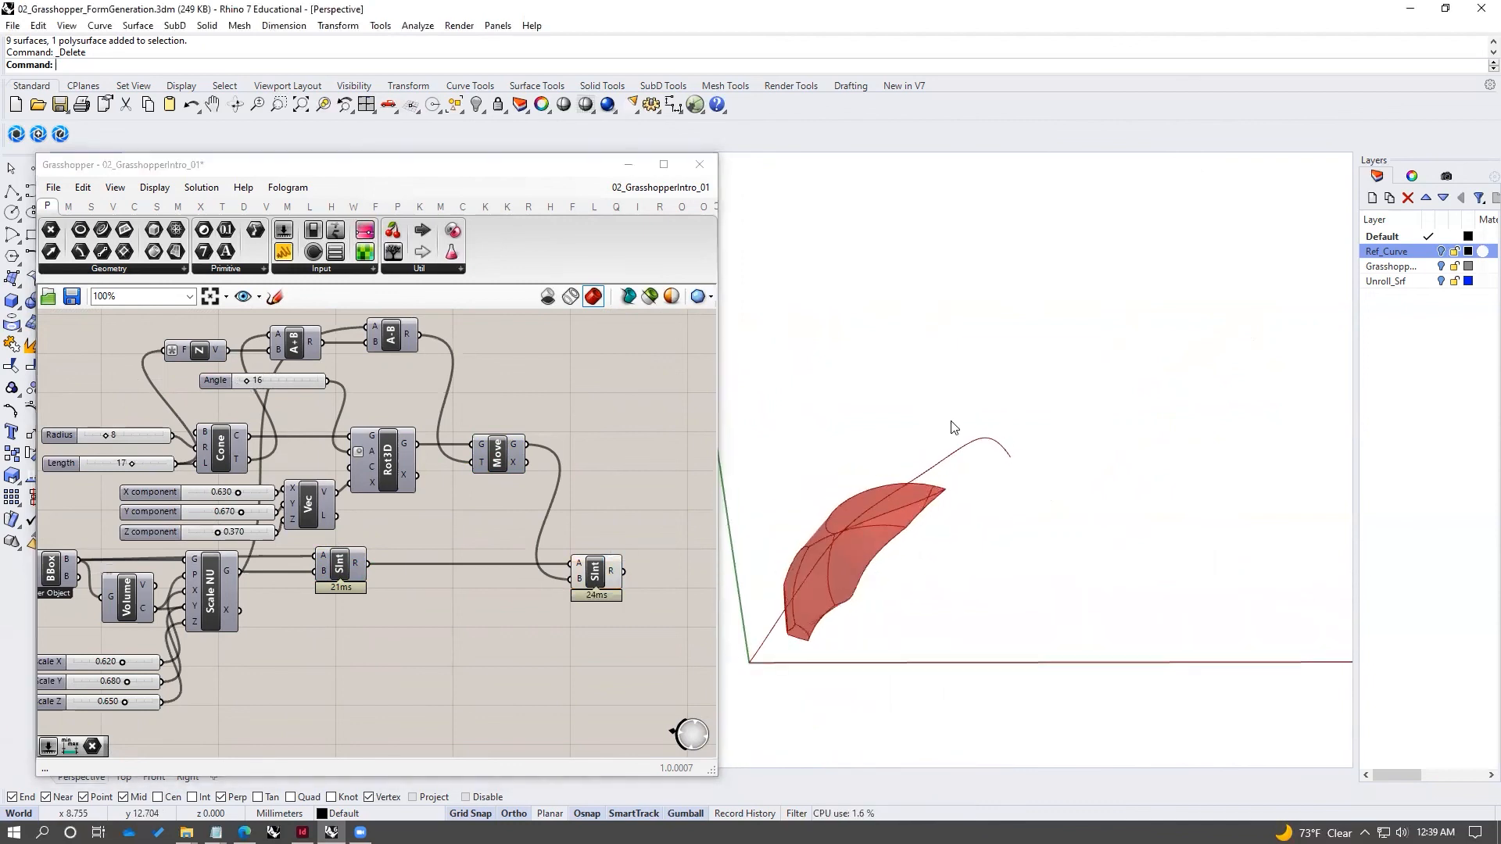
- Bake the final Solid Intersection result and move the baked polysurface along the X axis, clear of the preview
left_click(598, 577)
left_click(608, 574)
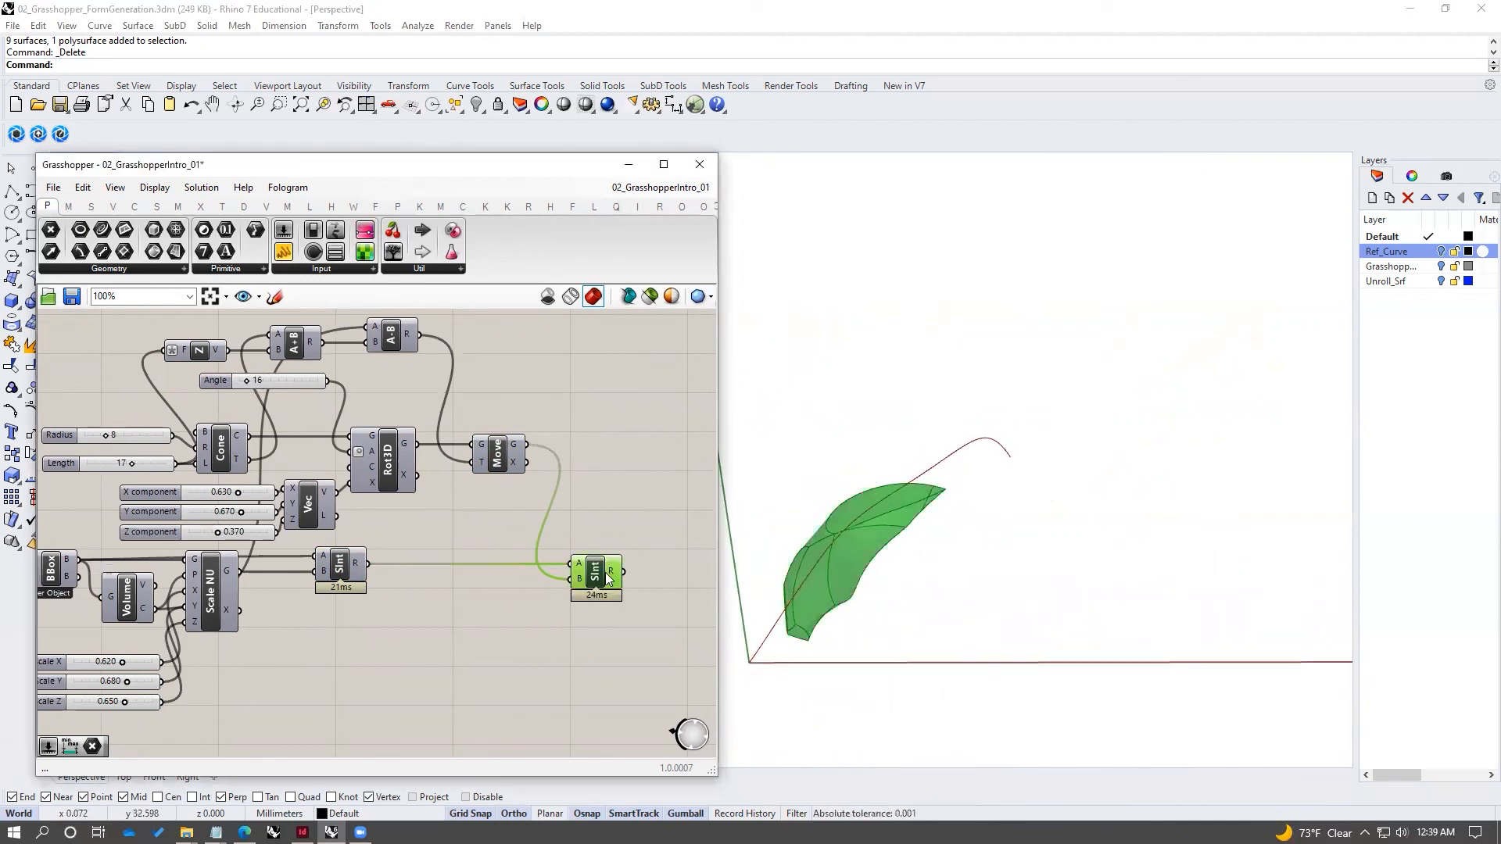
middle_click(608, 574)
left_click(635, 602)
left_click(836, 527)
scroll(836, 528, "down", 6)
left_click_drag(902, 541, 1079, 530)
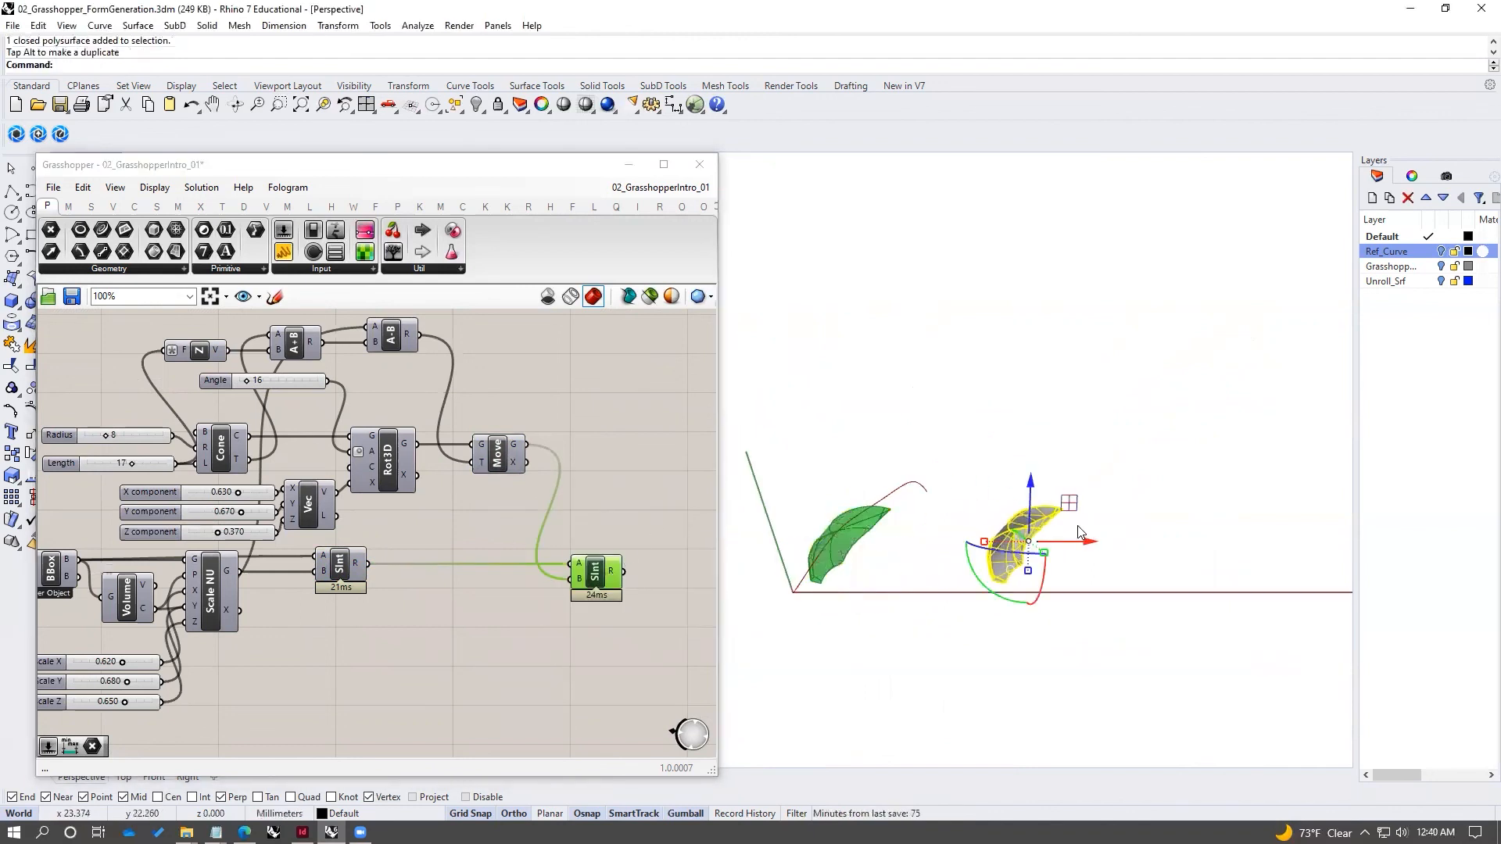
- Zoom to the baked polysurface, deselect it and minimise the Grasshopper window to view the full Perspective viewport
type("zs")
key("Return")
left_click(1098, 496)
left_click(631, 169)
left_click(631, 170)
right_click_drag(704, 312, 635, 452)
scroll(613, 393, "down", 5)
- Undo the move and bake of the intersection solid, and view the previewed form from several angles
left_click(619, 447)
type("Undo")
key("Return")
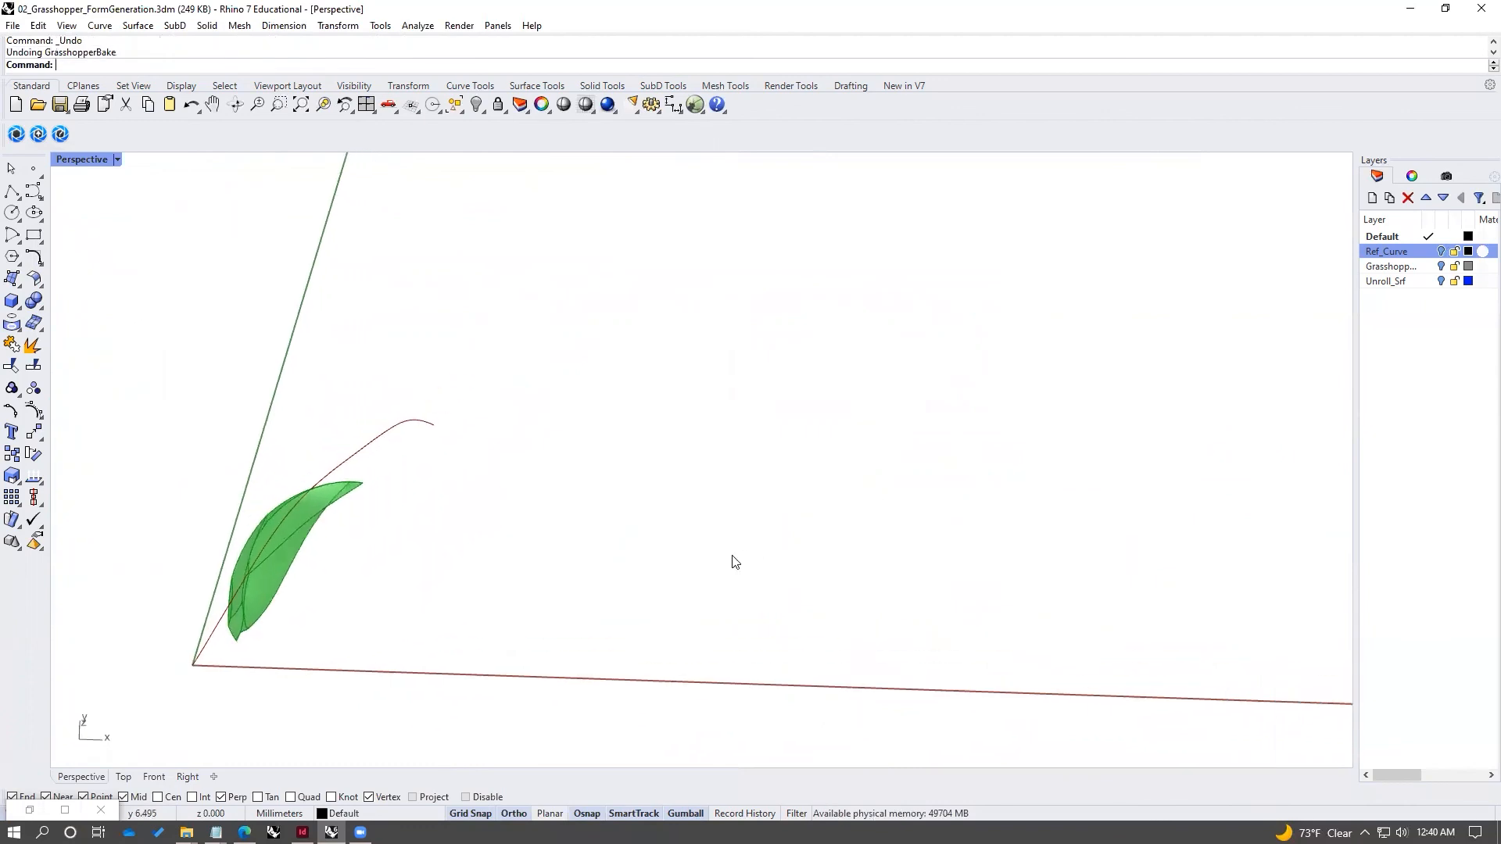
right_click_drag(735, 561, 744, 563)
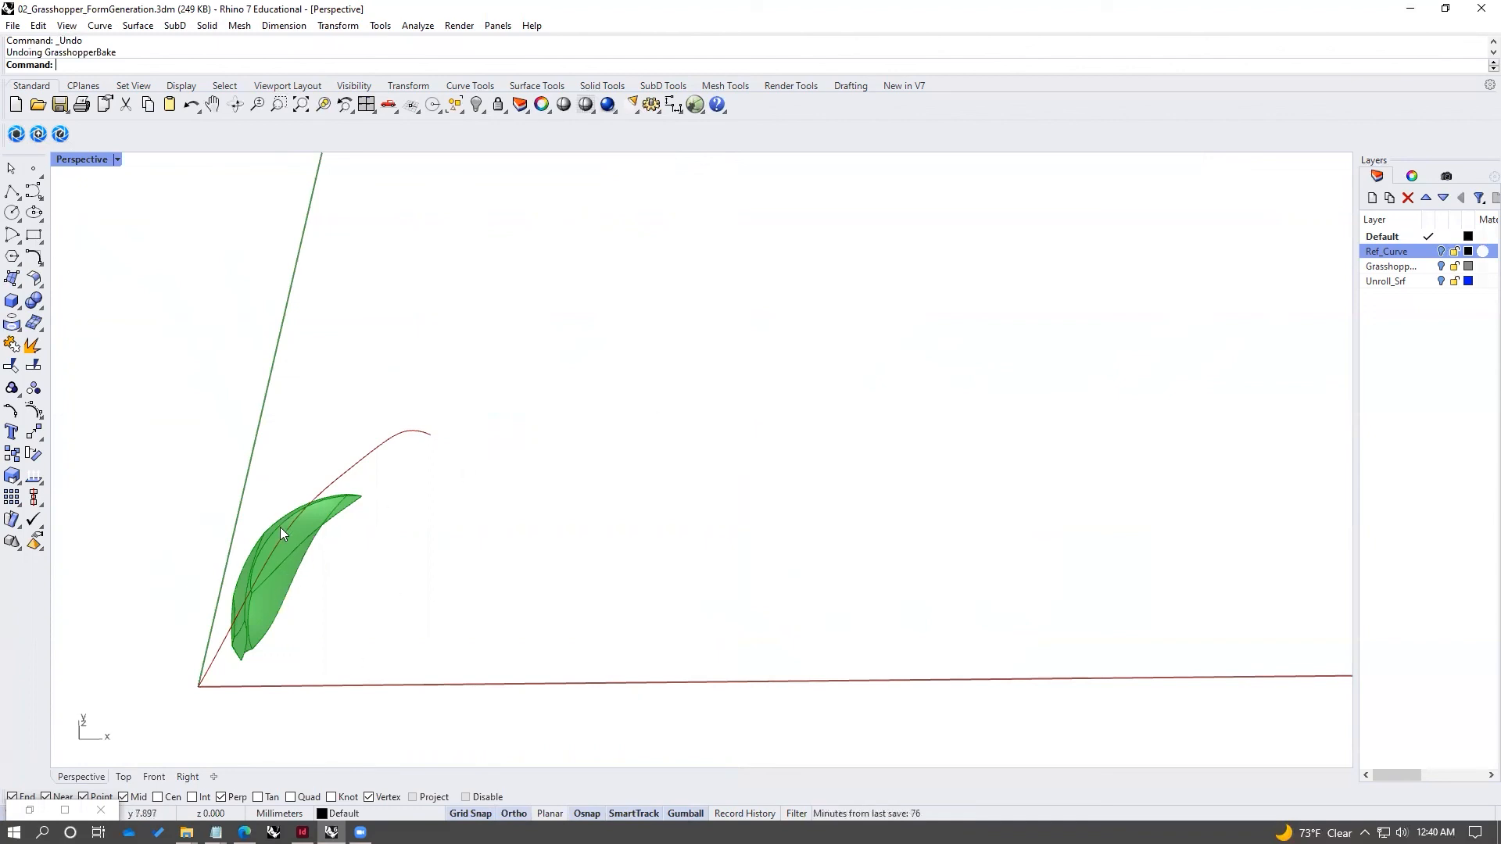
right_click_drag(280, 571, 485, 536)
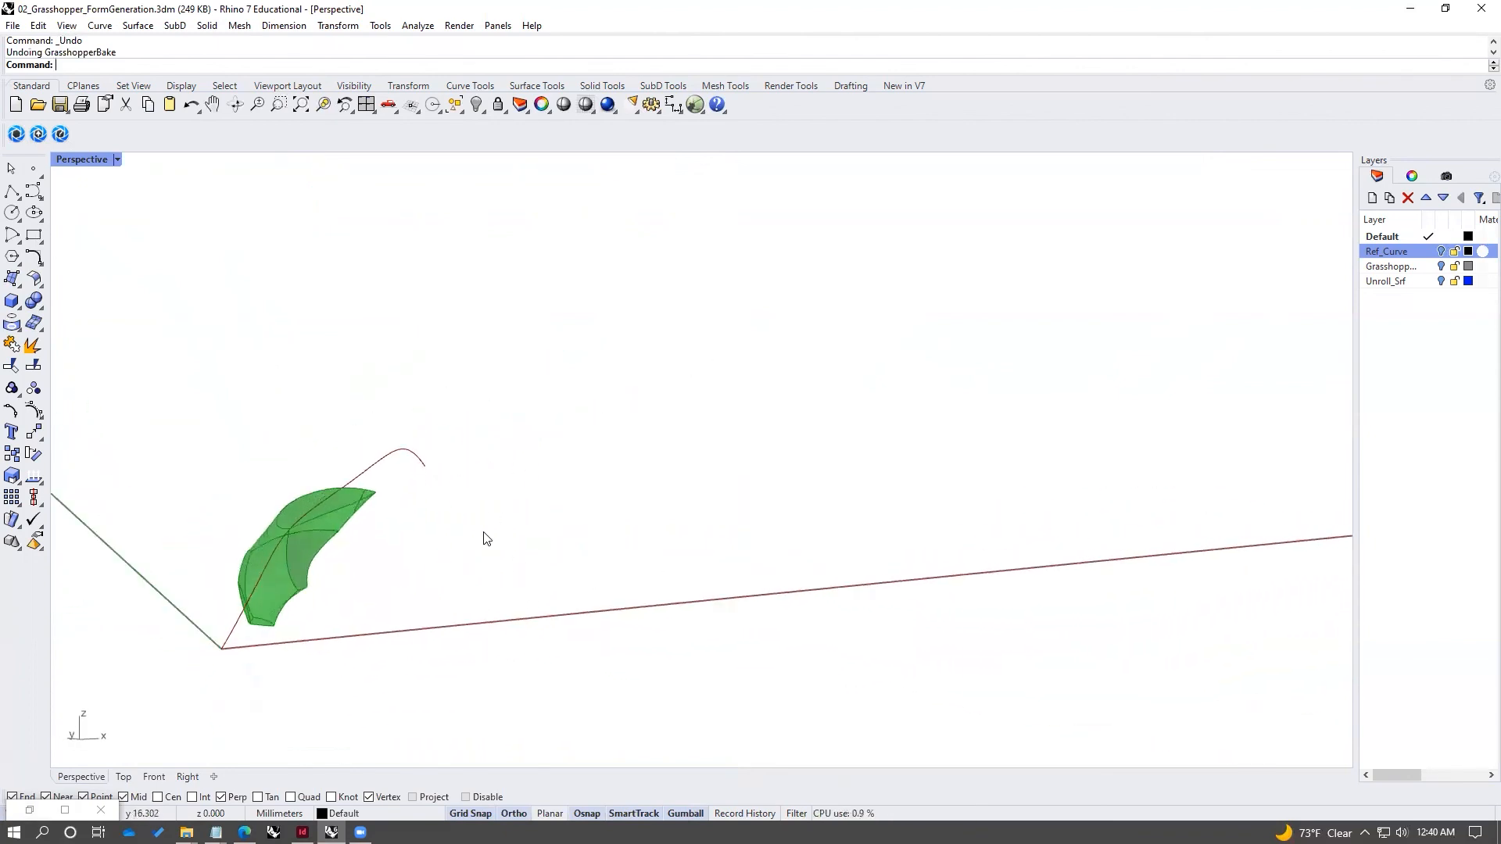
right_click_drag(576, 543, 515, 576)
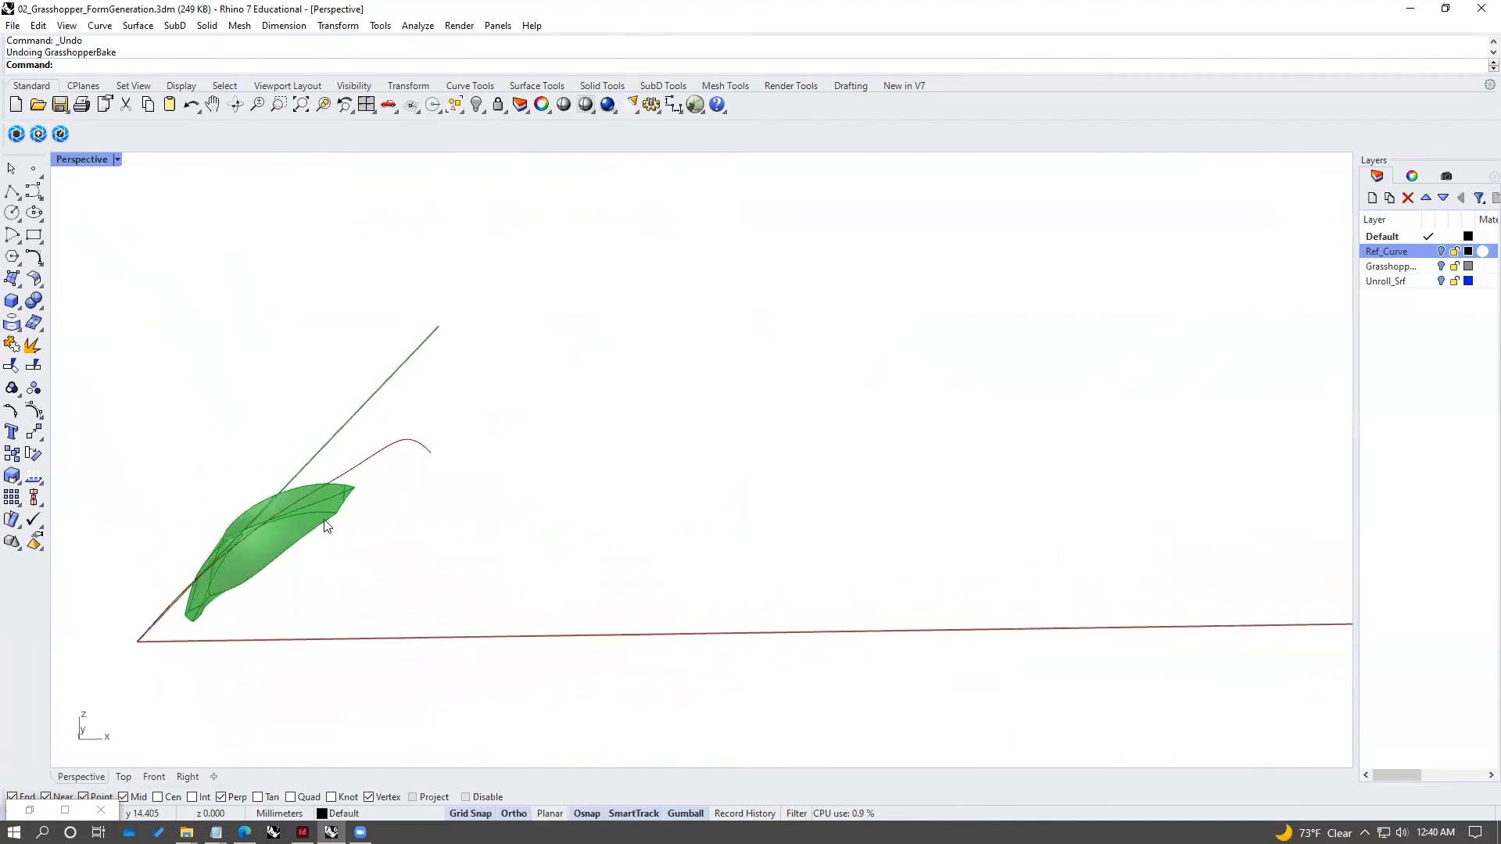